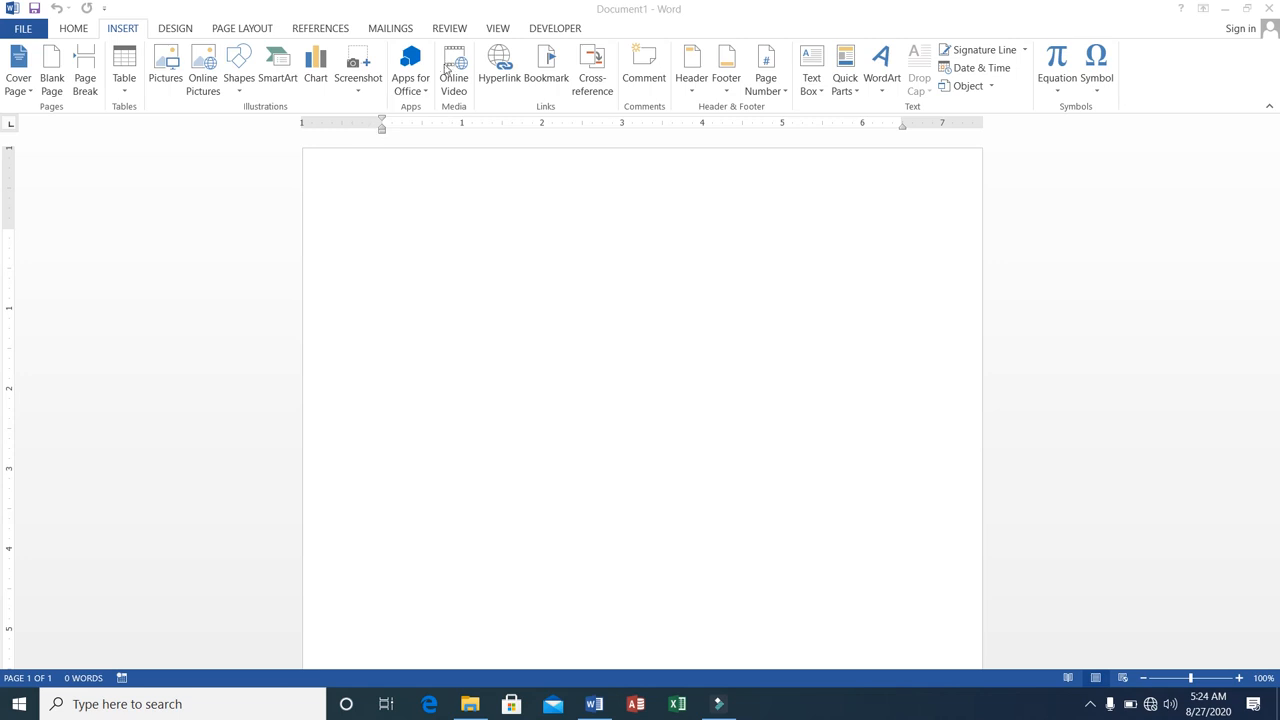
{"action": "left_click", "coordinate": [427, 93]}
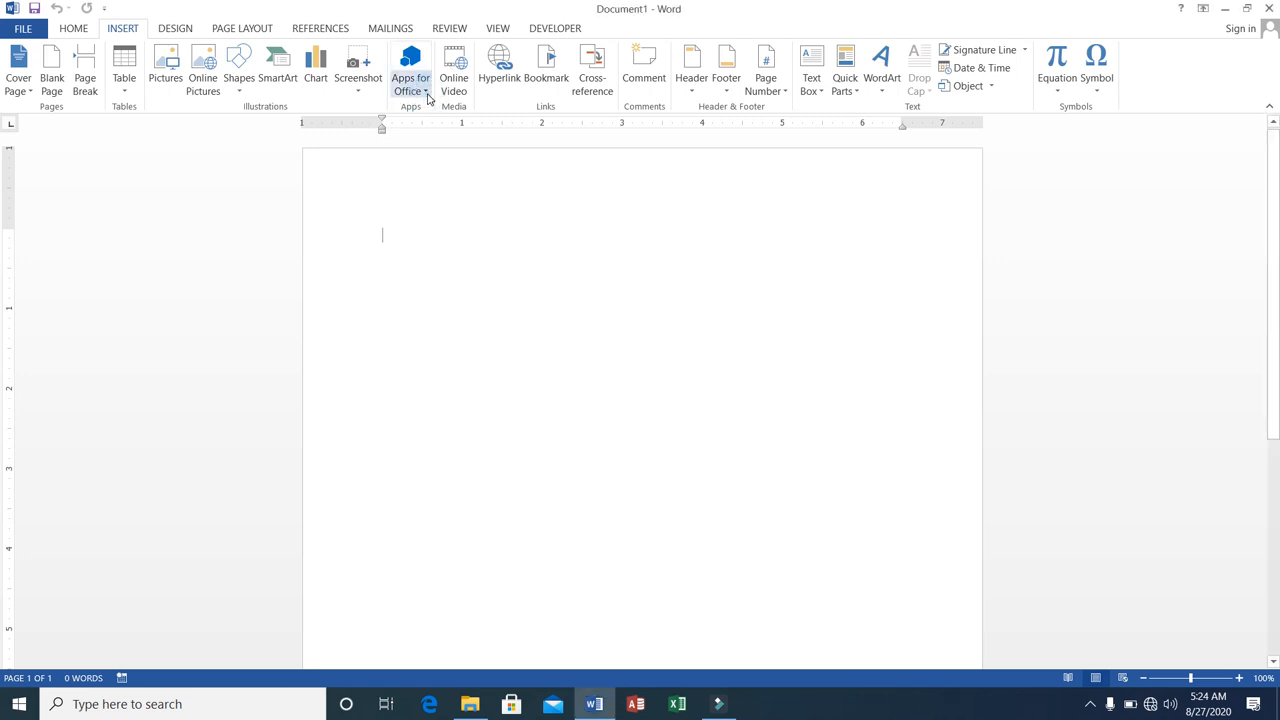
{"action": "left_click", "coordinate": [427, 93]}
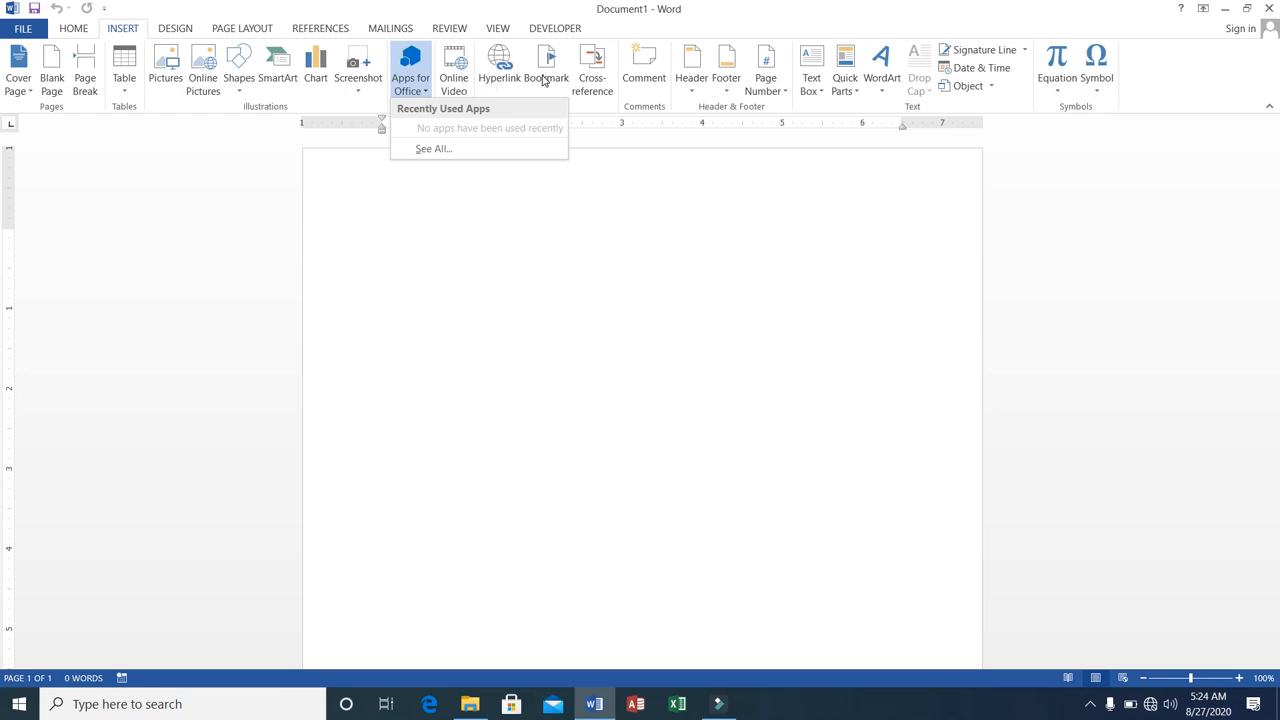
{"action": "left_click", "coordinate": [507, 70]}
{"action": "left_click", "coordinate": [507, 70]}
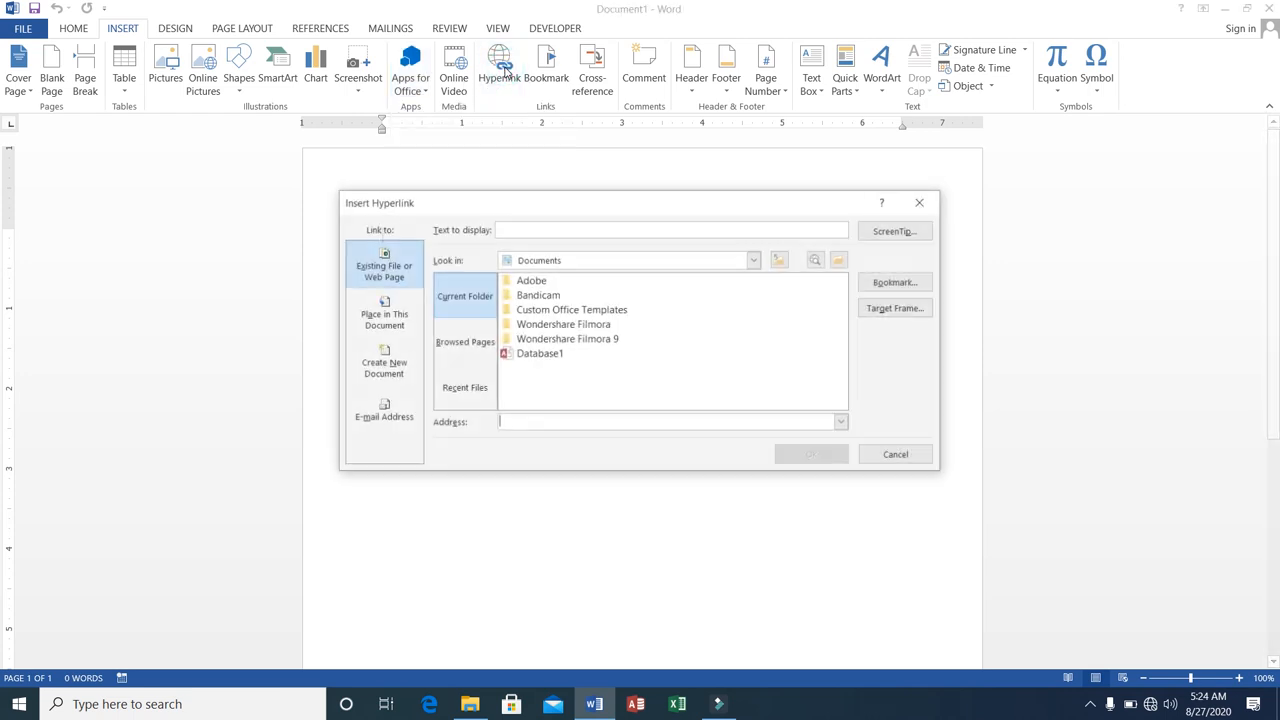
{"action": "left_click", "coordinate": [884, 458]}
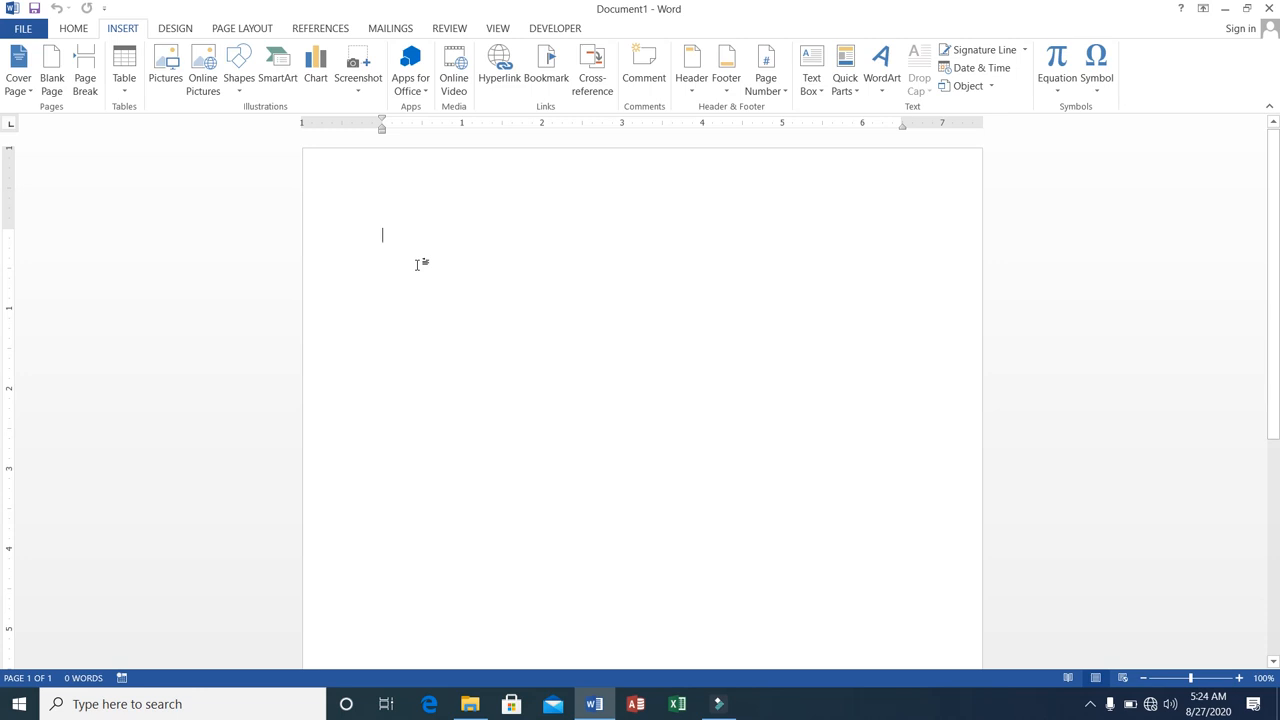
Enter the words Report and Video on two separate lines at the start of the blank document.
{"action": "type", "text": "Report"}
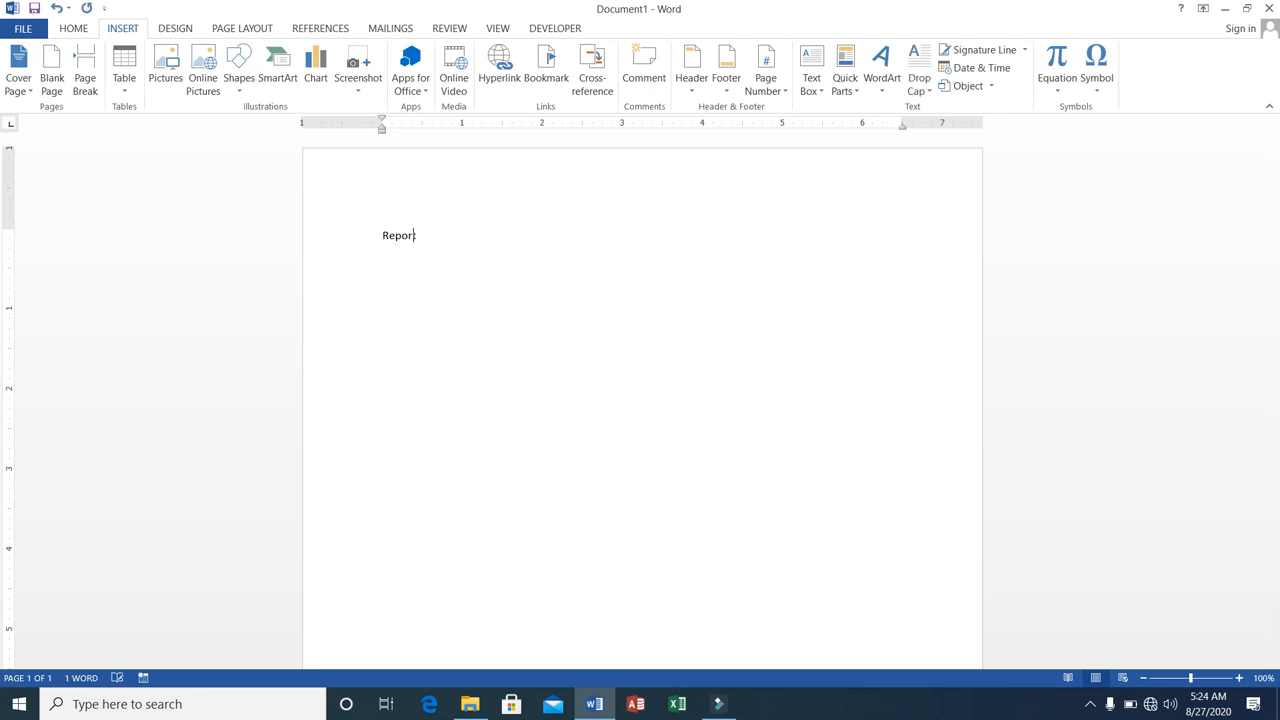
{"action": "key", "text": "Return"}
{"action": "type", "text": "Video"}
{"action": "key", "text": "Return"}
{"action": "key", "text": "Up"}
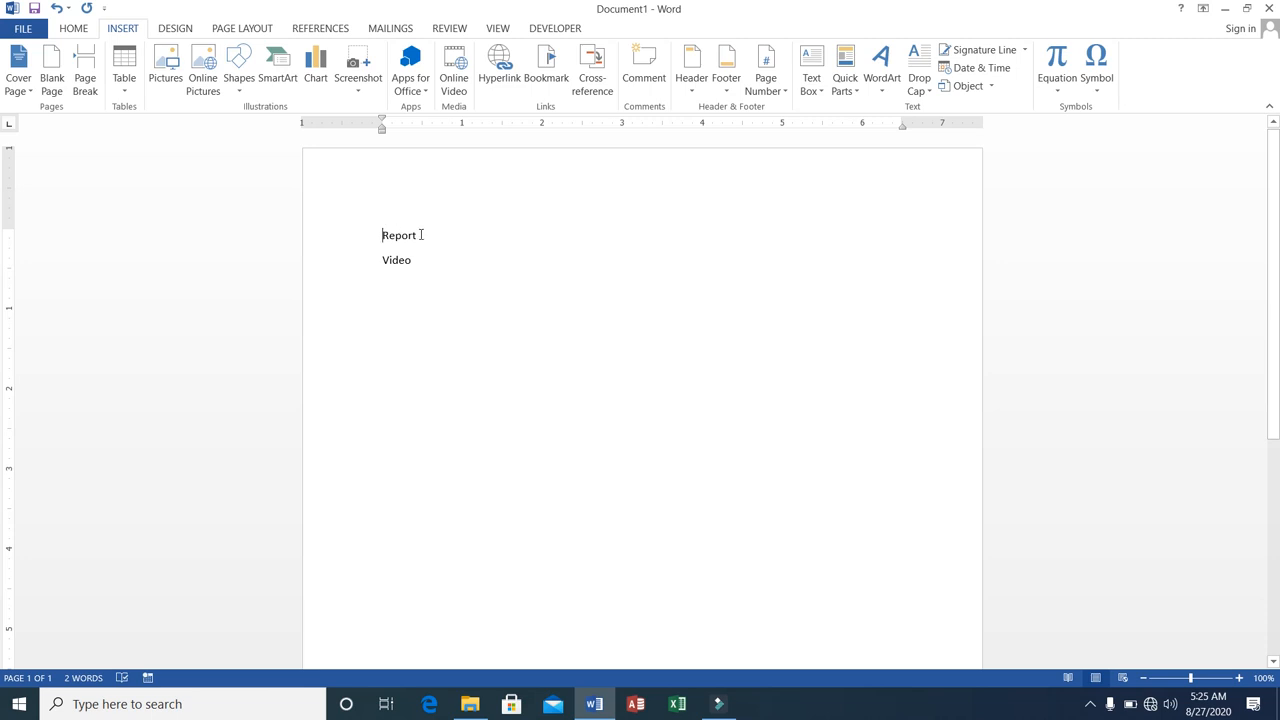
Hyperlink the word Report to the existing file E:\vid\Docs\Course selection form.docx.
{"action": "left_click", "coordinate": [384, 233]}
{"action": "left_click_drag", "start_coordinate": [383, 235], "coordinate": [423, 232]}
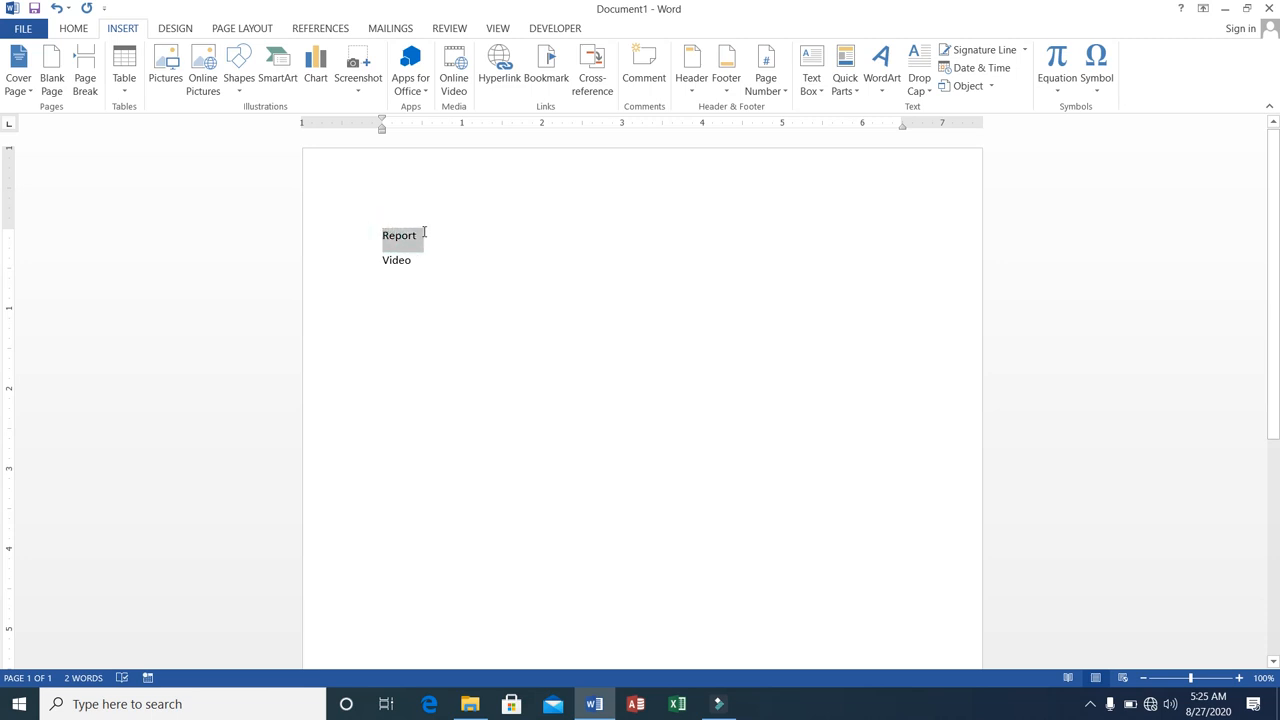
{"action": "left_click", "coordinate": [503, 66]}
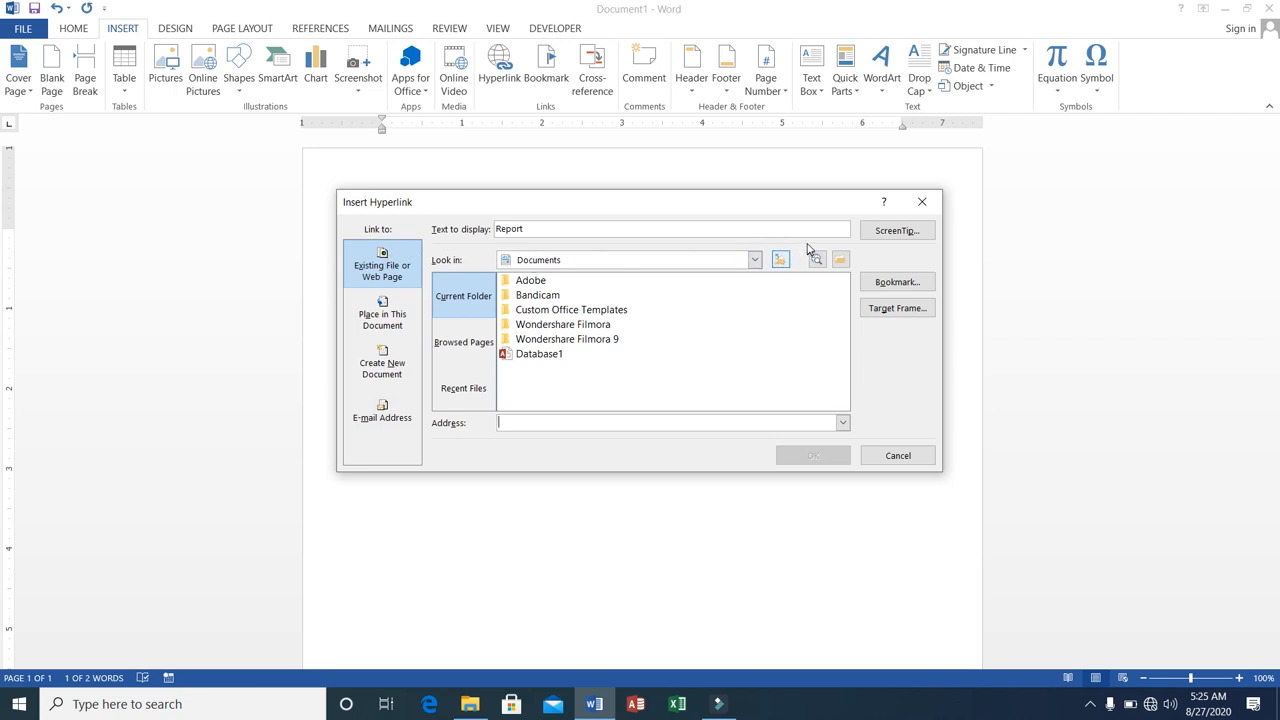
{"action": "left_click", "coordinate": [755, 261]}
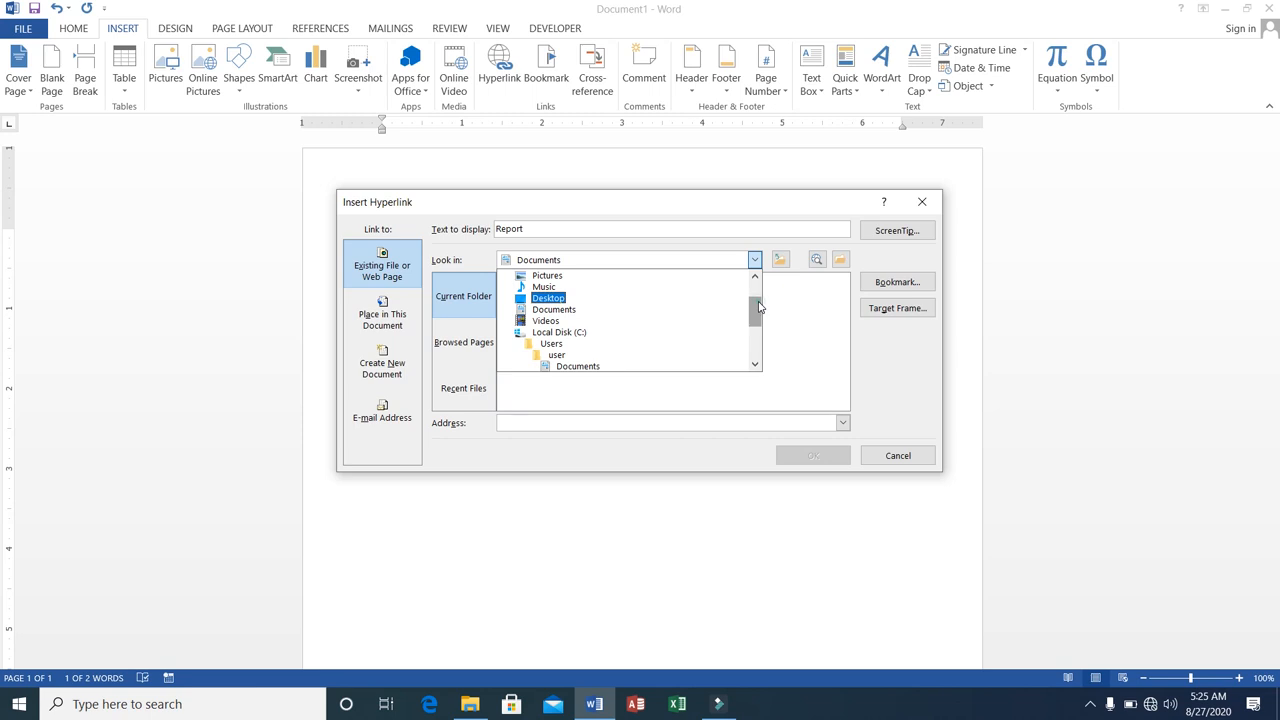
{"action": "left_click_drag", "start_coordinate": [758, 307], "coordinate": [757, 334]}
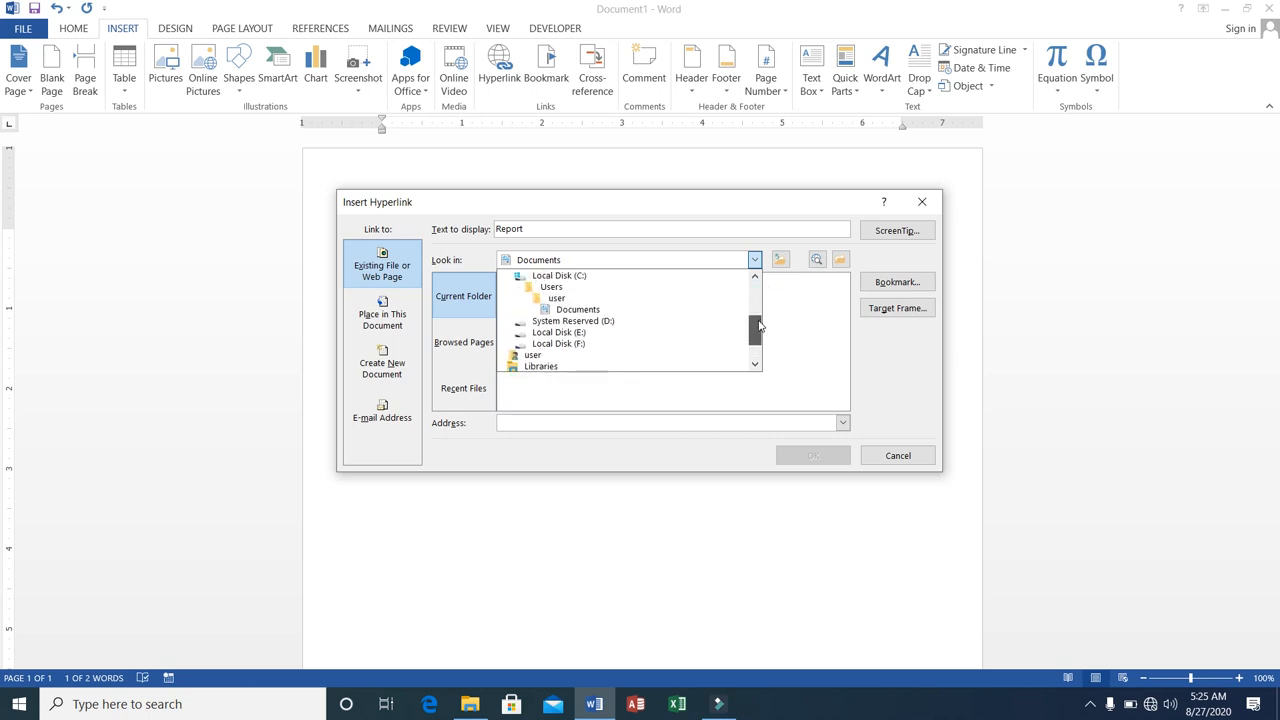
{"action": "left_click", "coordinate": [557, 332]}
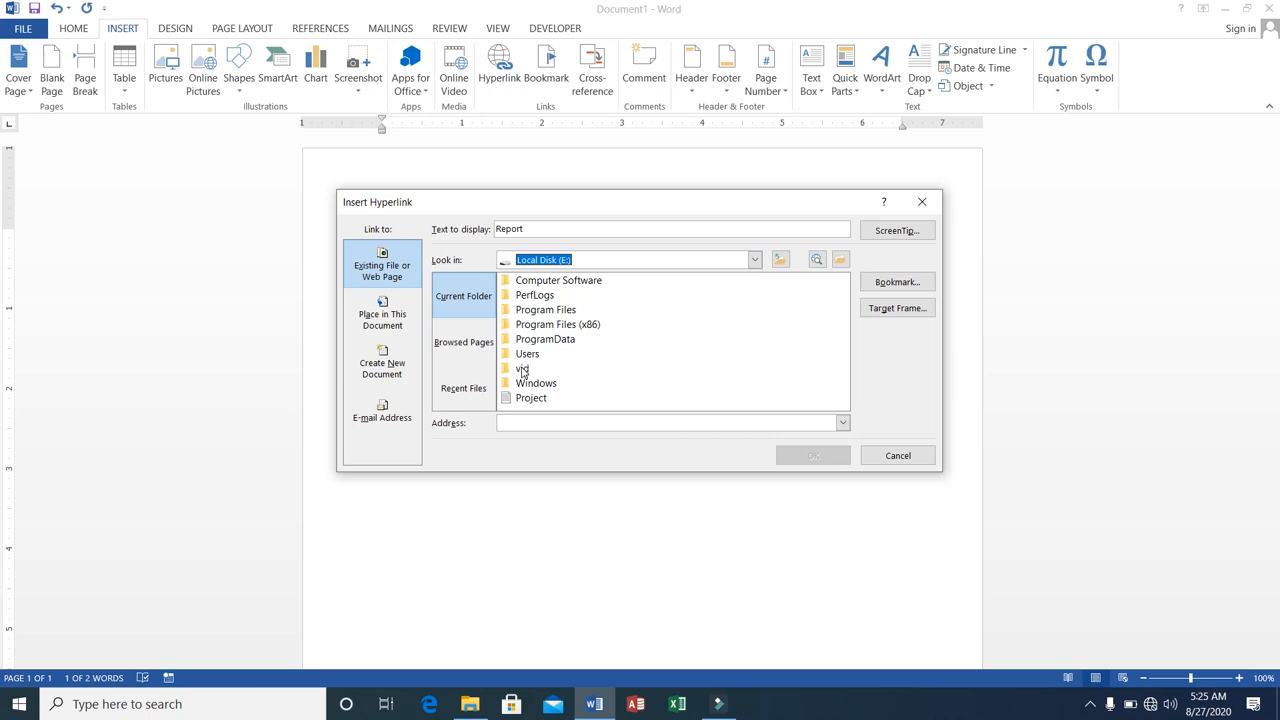
{"action": "double_click", "coordinate": [522, 370]}
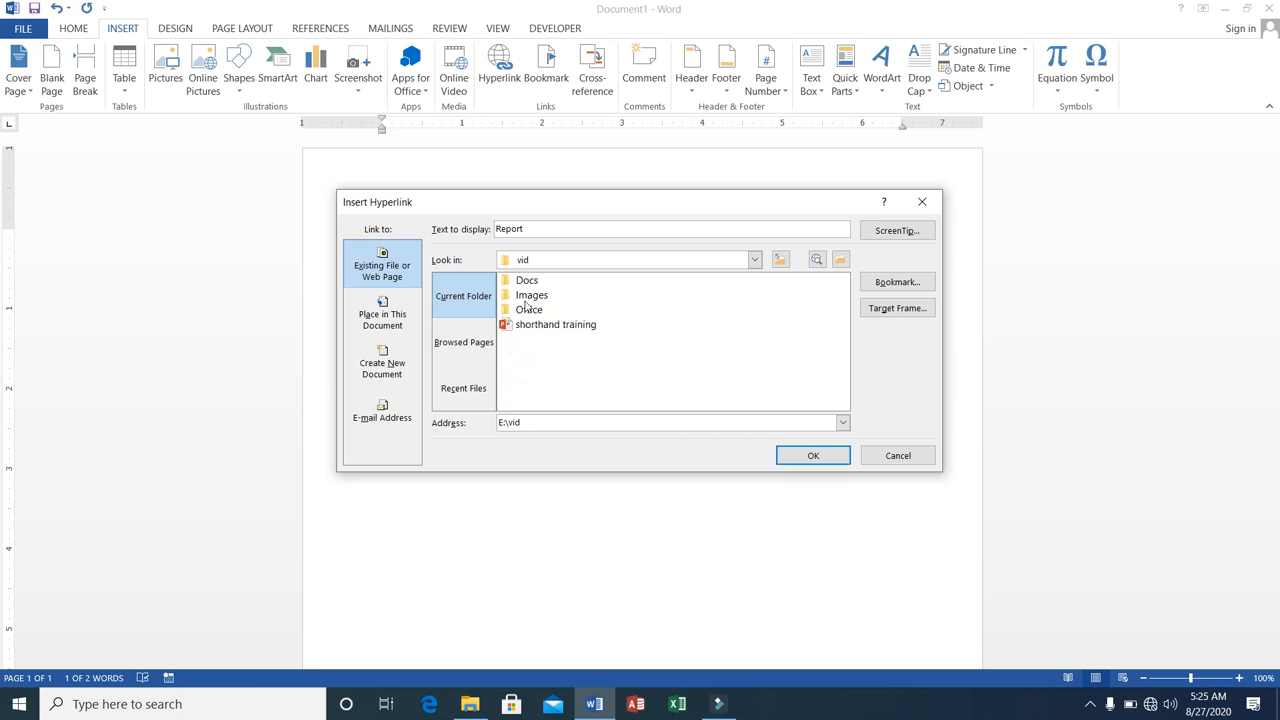
{"action": "double_click", "coordinate": [525, 282]}
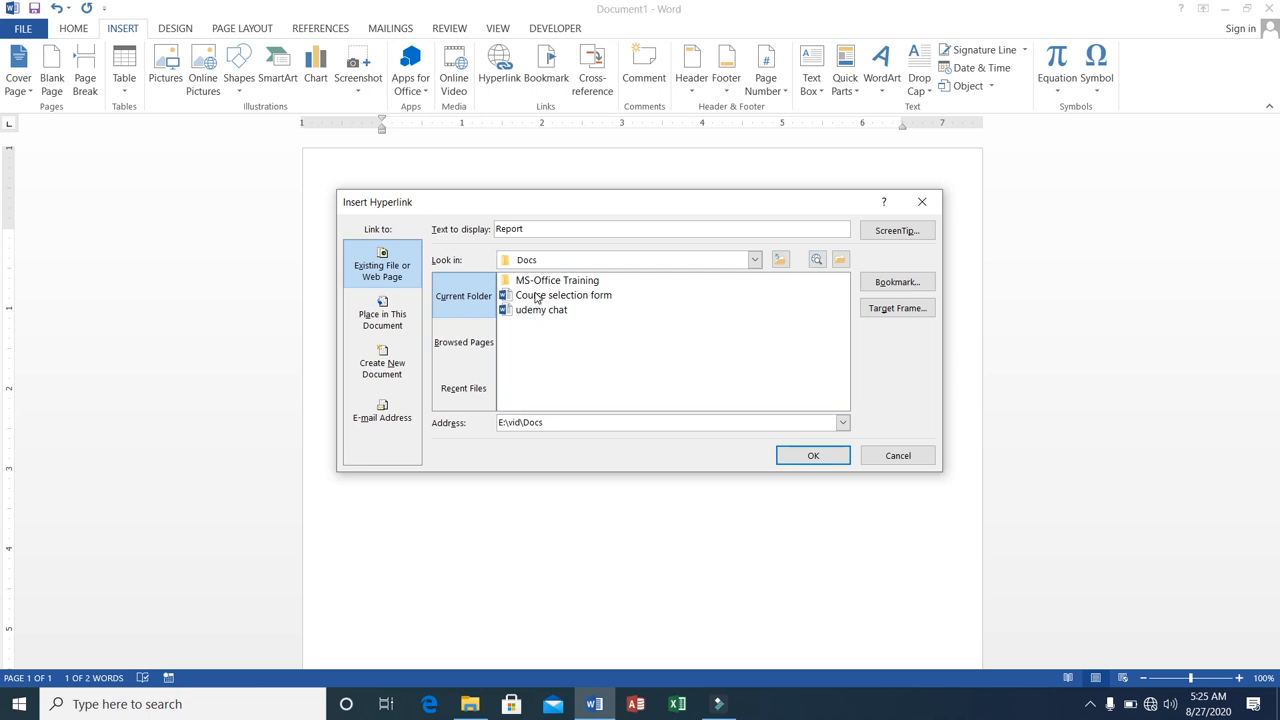
{"action": "left_click", "coordinate": [540, 296]}
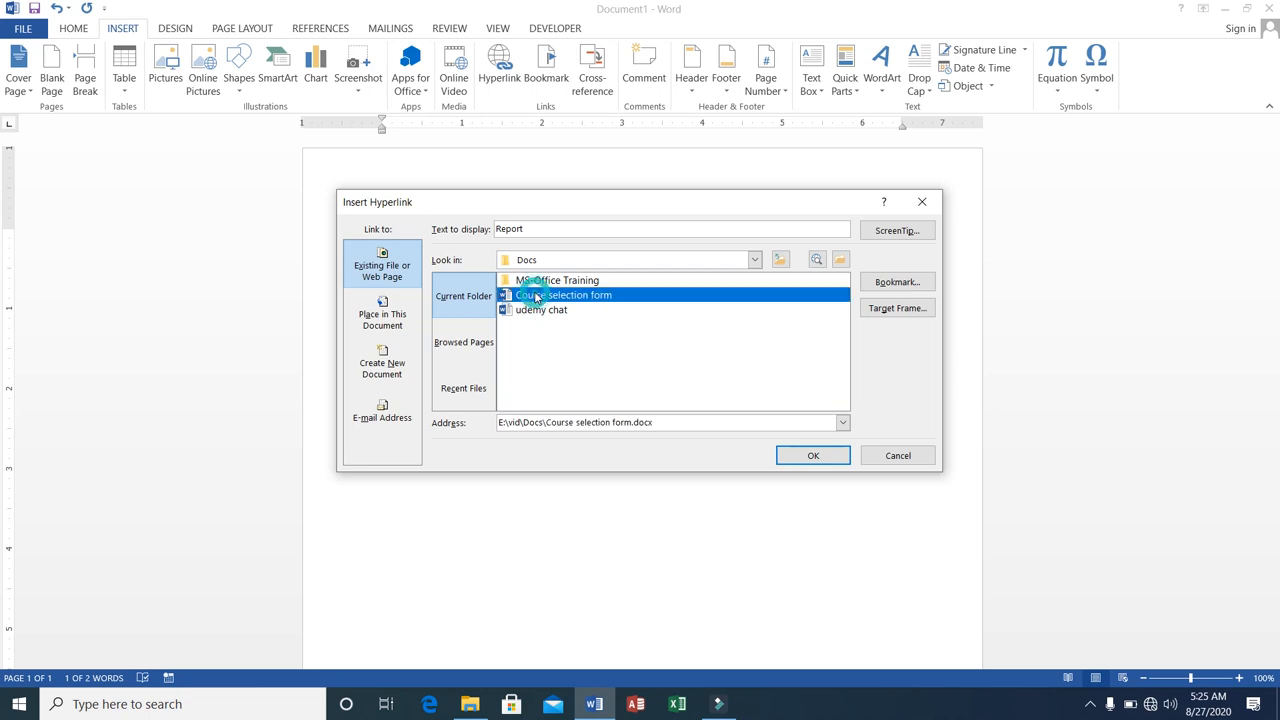
{"action": "left_click", "coordinate": [791, 456]}
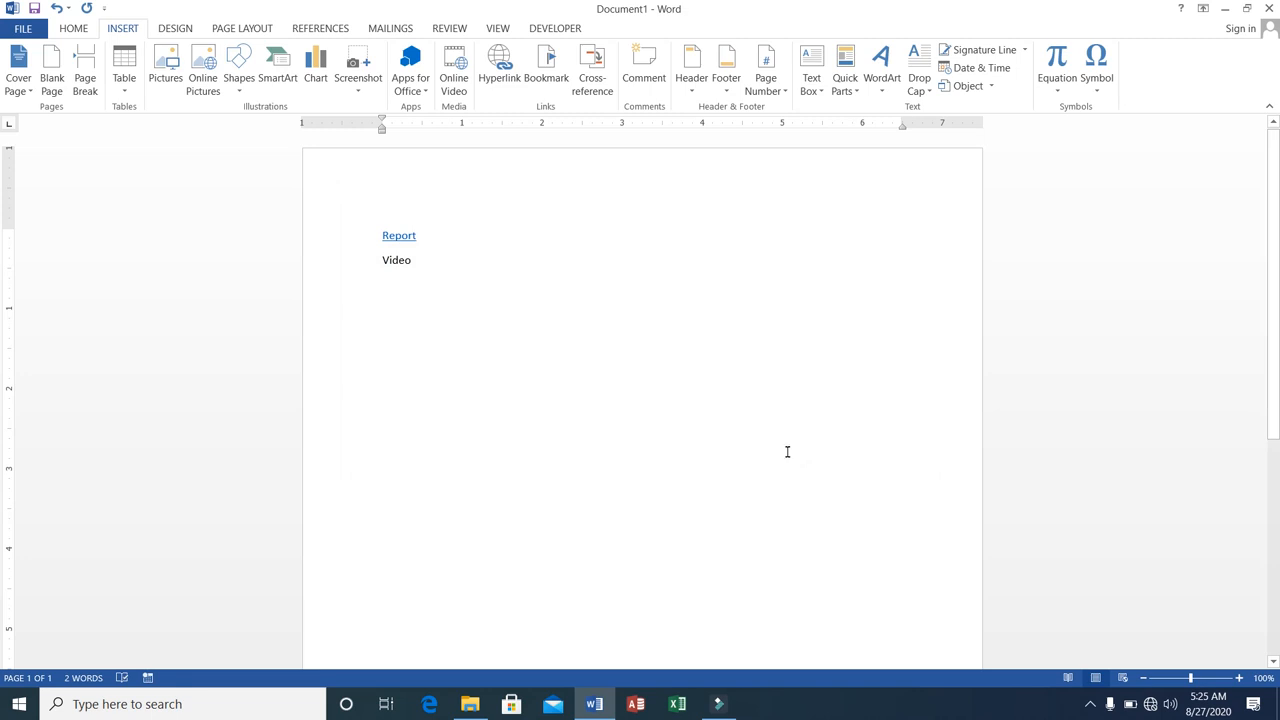
Select the word Video and start inserting a hyperlink on it.
{"action": "left_click", "coordinate": [382, 260]}
{"action": "left_click", "coordinate": [382, 260]}
{"action": "left_click_drag", "start_coordinate": [401, 256], "coordinate": [418, 261]}
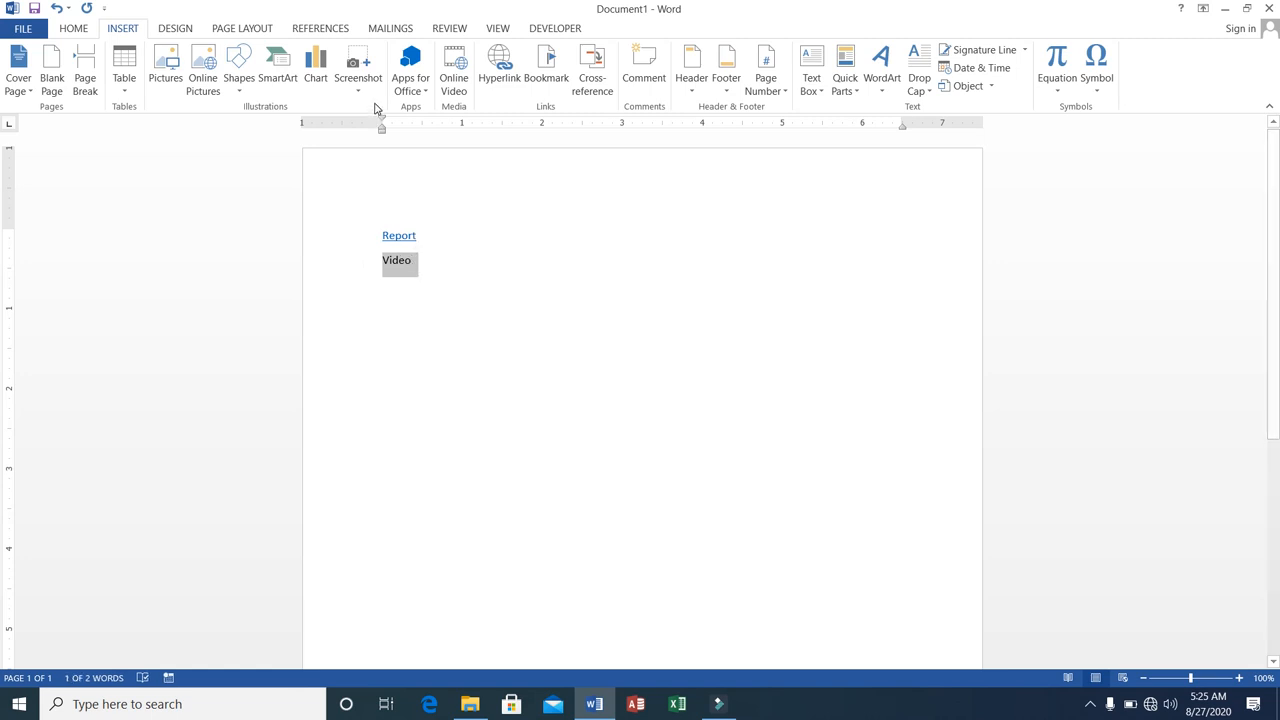
{"action": "left_click", "coordinate": [505, 80]}
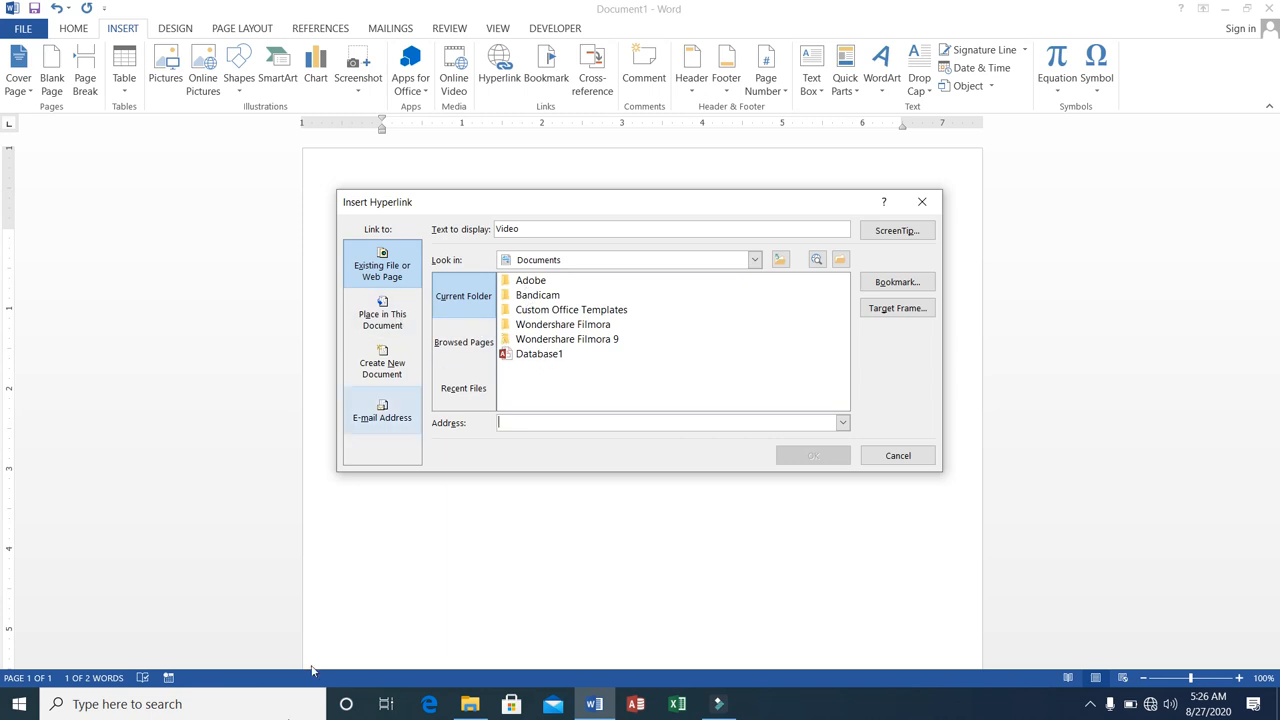
Search Windows for video, and in File Explorer locate the 1-Introduction to MS-Office video in the Word folder under E:\vid\Office.
{"action": "left_click", "coordinate": [237, 711]}
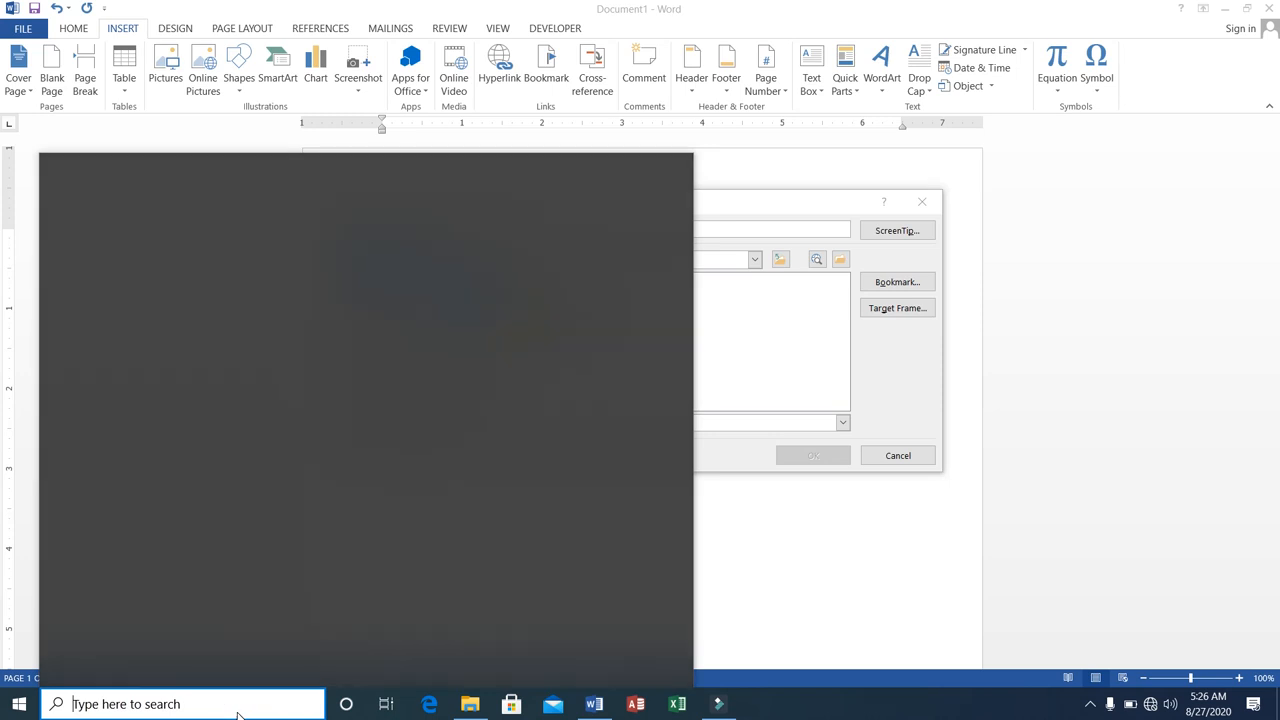
{"action": "type", "text": "video"}
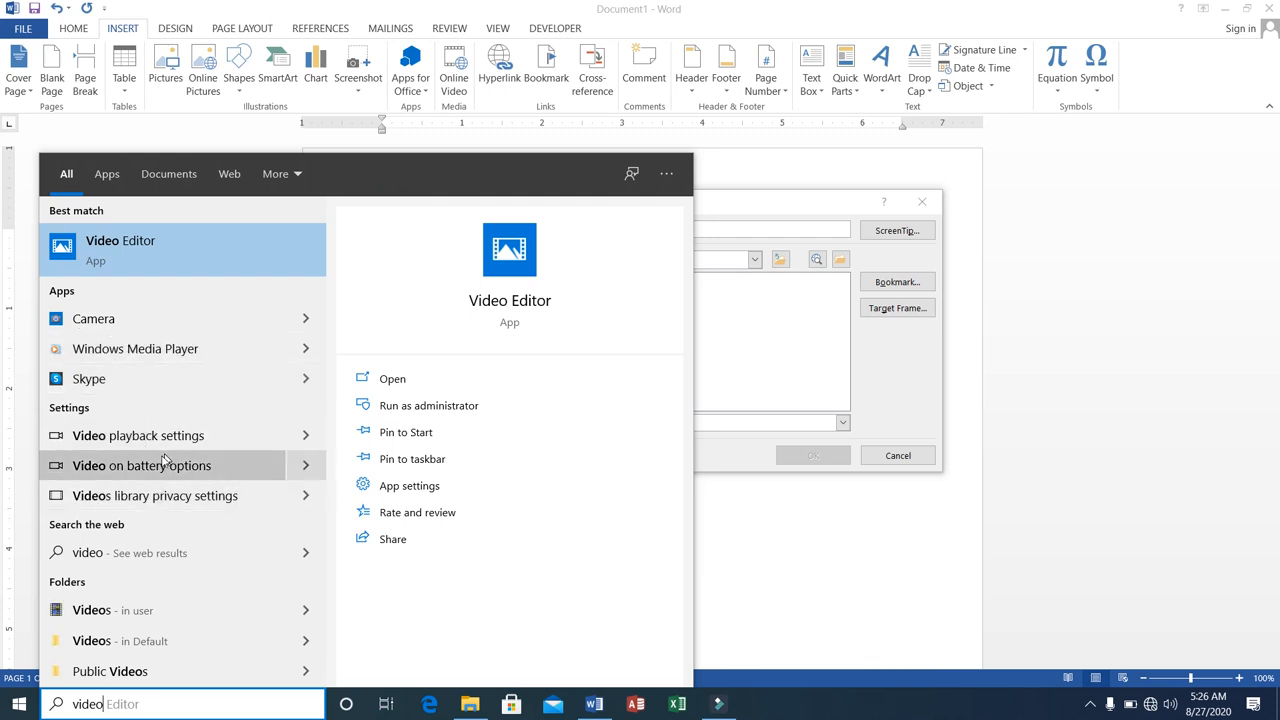
{"action": "key", "text": "Escape"}
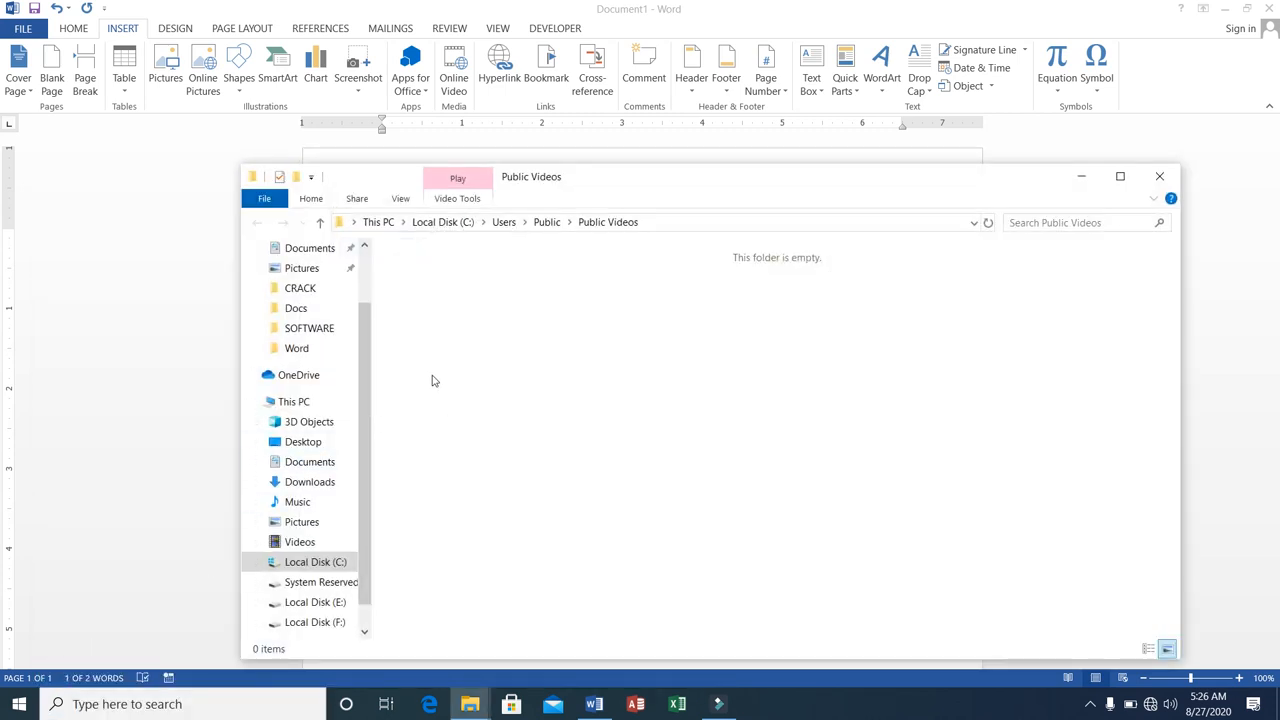
{"action": "left_click", "coordinate": [297, 348]}
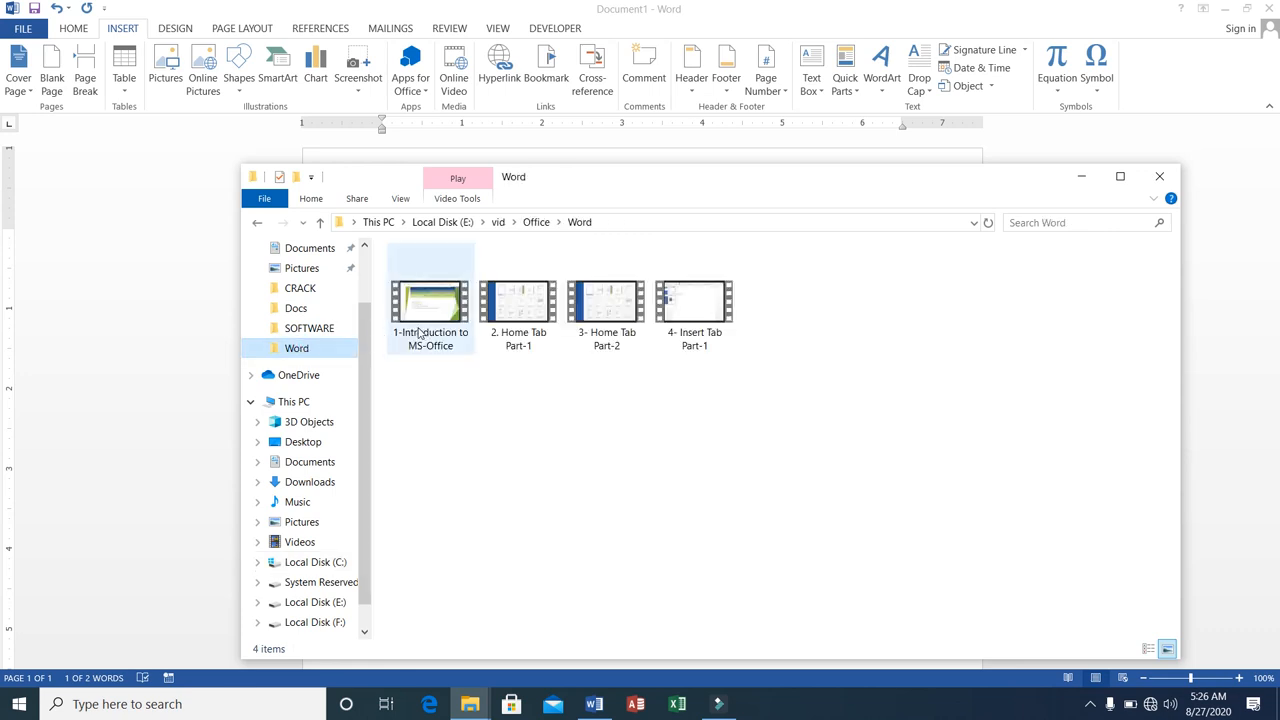
{"action": "left_click", "coordinate": [418, 333]}
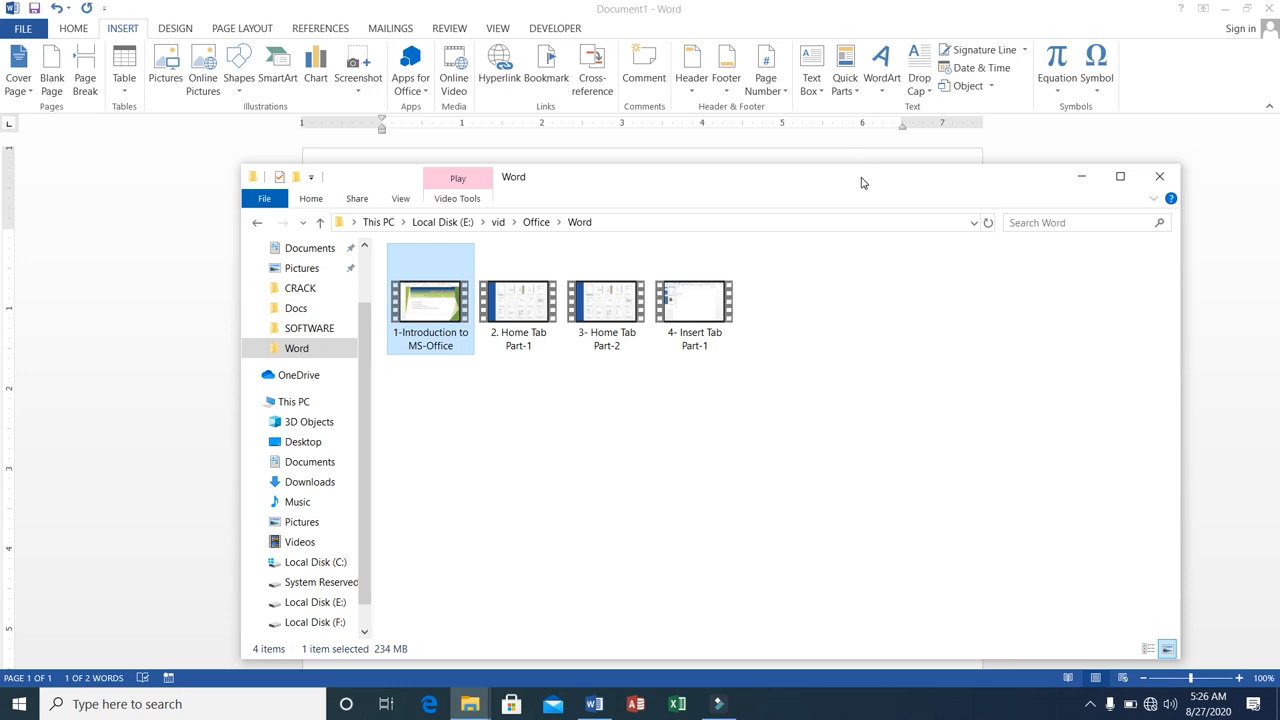
{"action": "left_click_drag", "start_coordinate": [860, 178], "coordinate": [843, 26]}
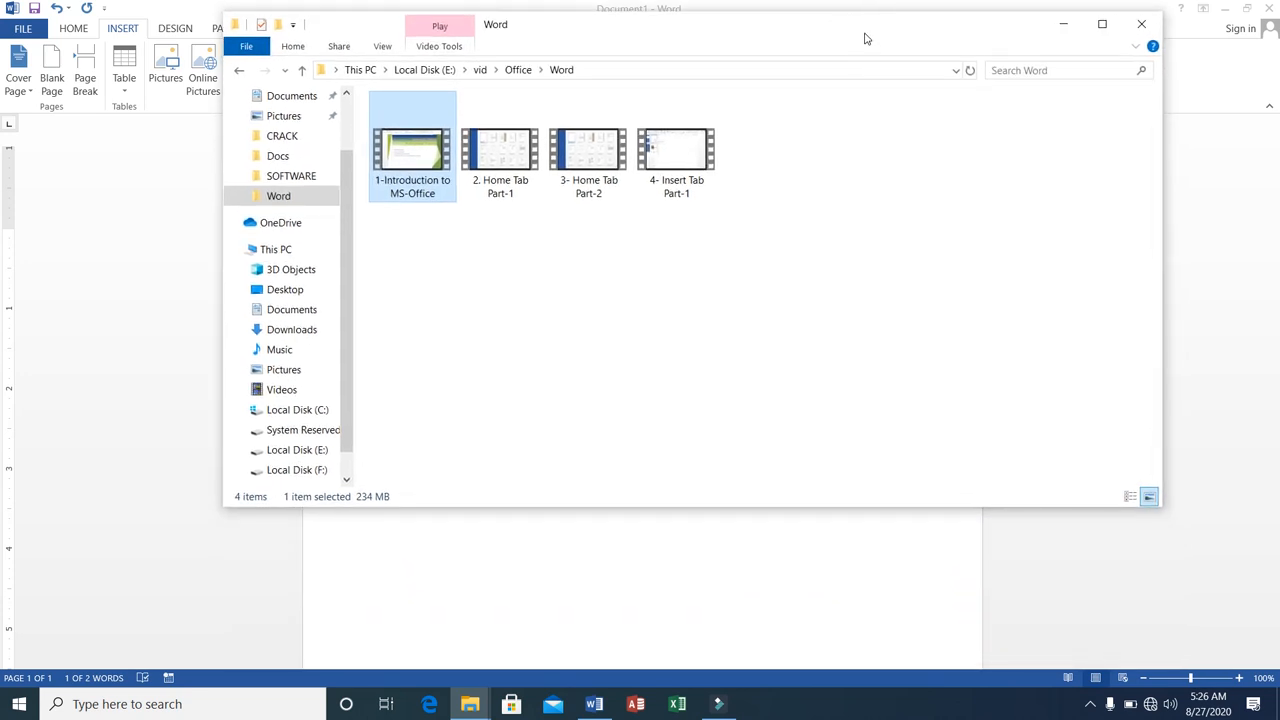
{"action": "left_click", "coordinate": [1063, 24]}
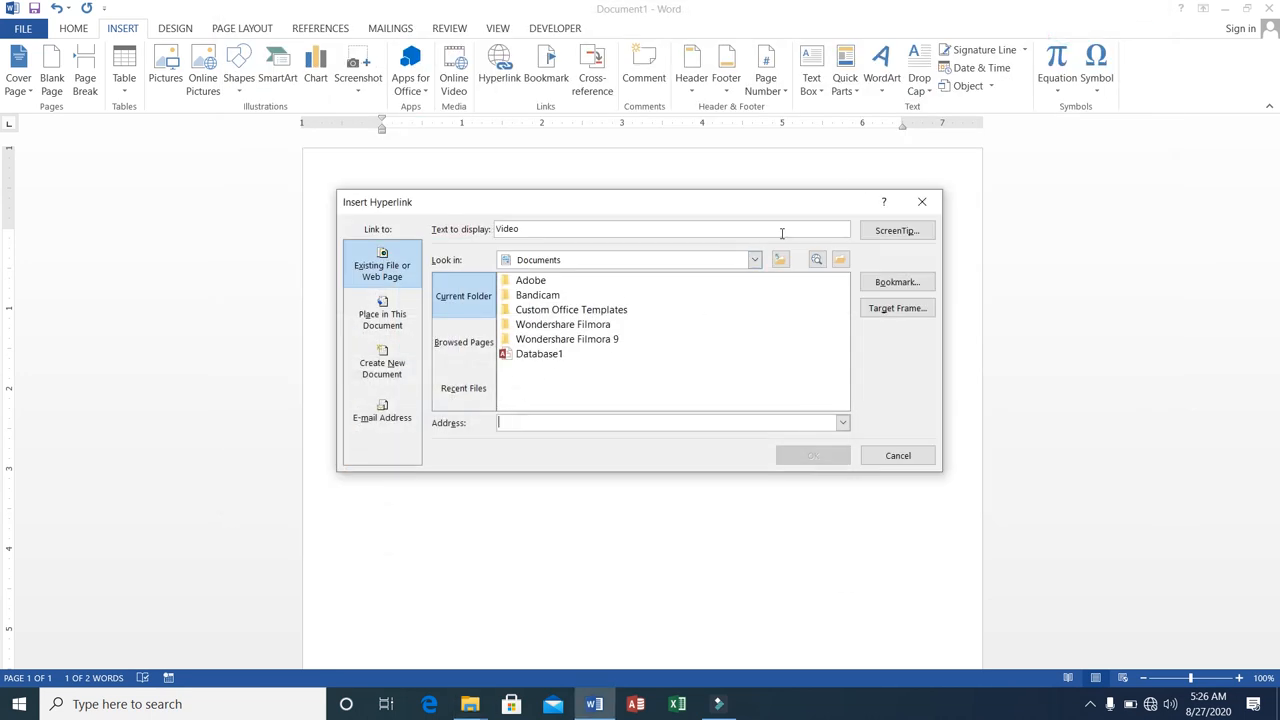
Set the link target of Video to E:\vid\Office\Word\1-Introduction to MS-Office.mp4 and insert the hyperlink.
{"action": "left_click", "coordinate": [755, 260]}
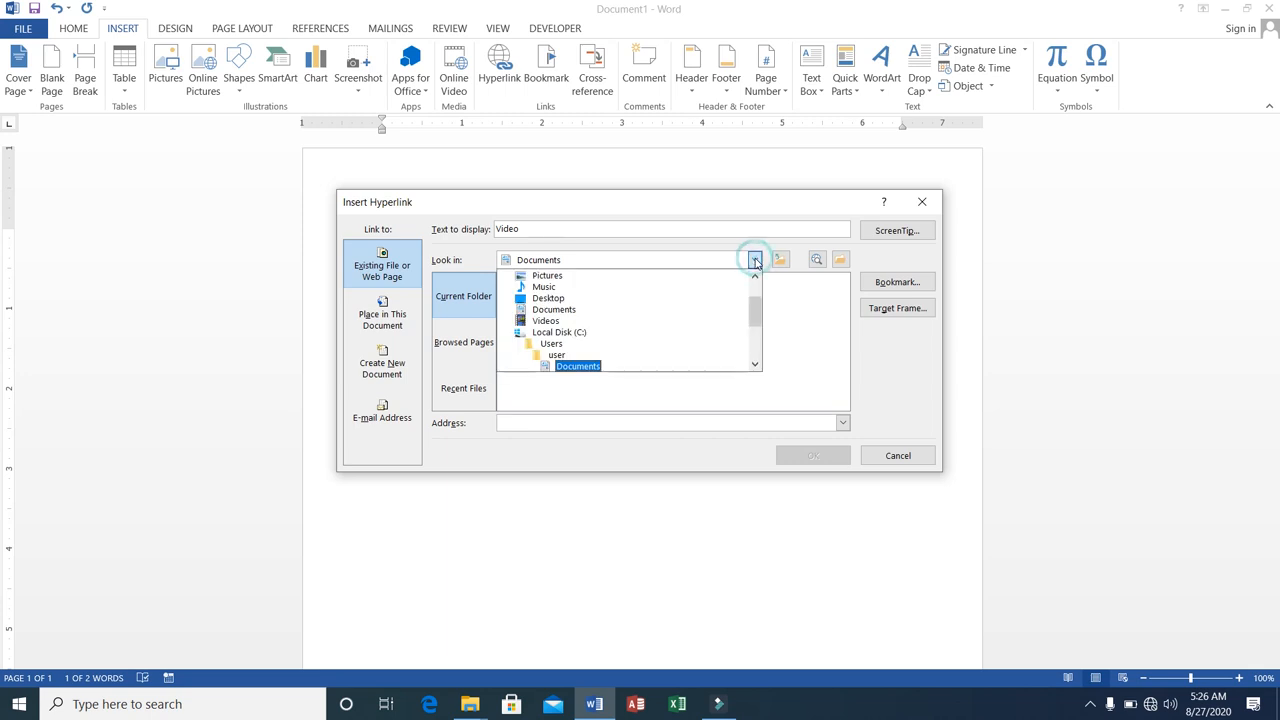
{"action": "left_click_drag", "start_coordinate": [757, 317], "coordinate": [757, 344]}
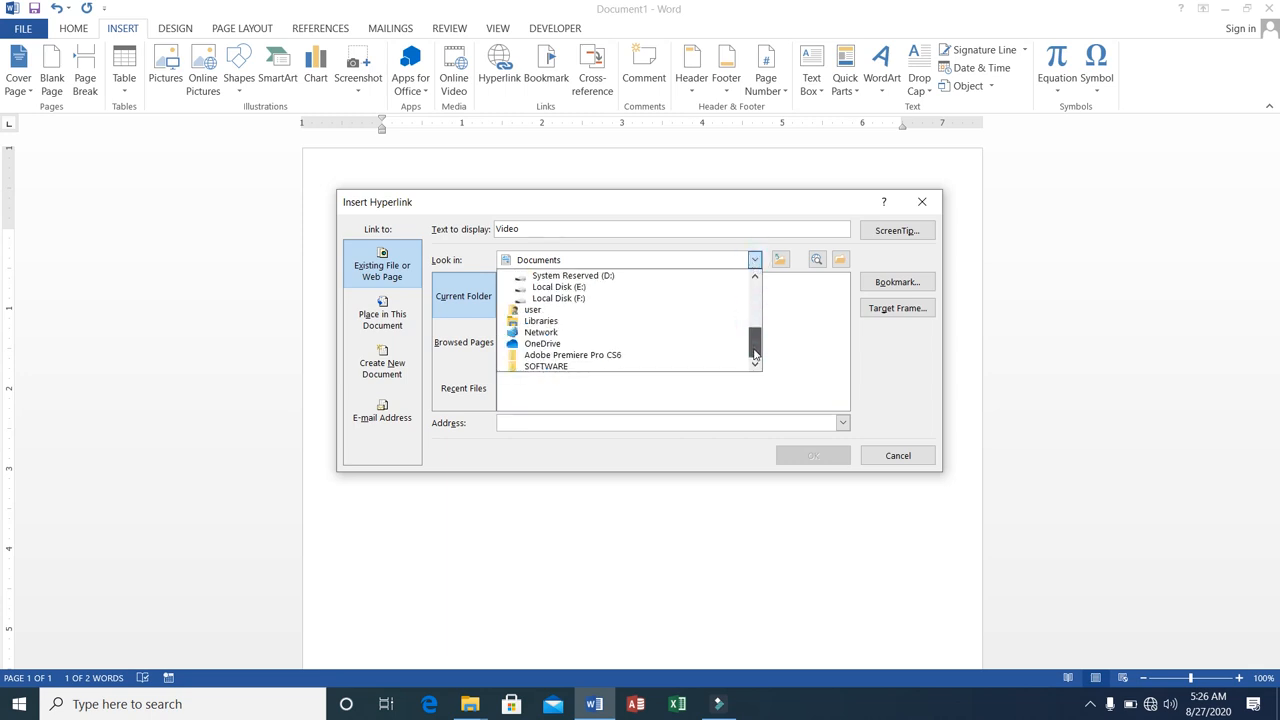
{"action": "left_click", "coordinate": [572, 287]}
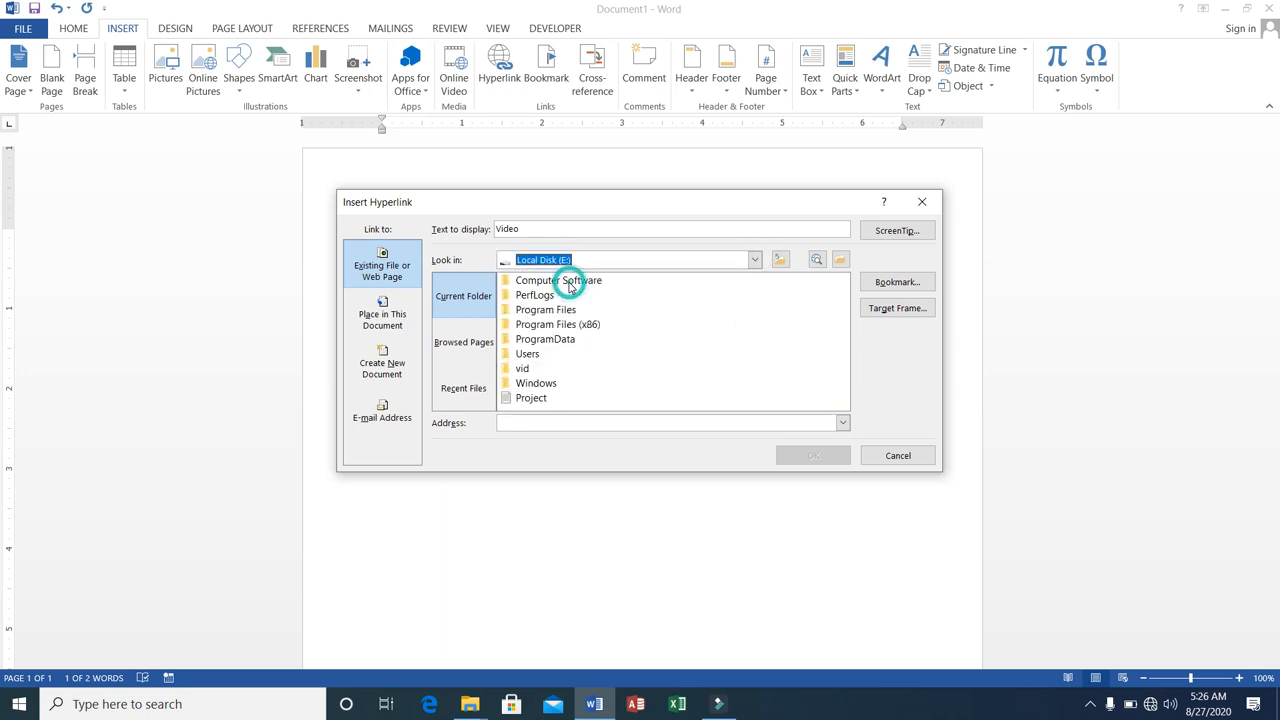
{"action": "double_click", "coordinate": [523, 369]}
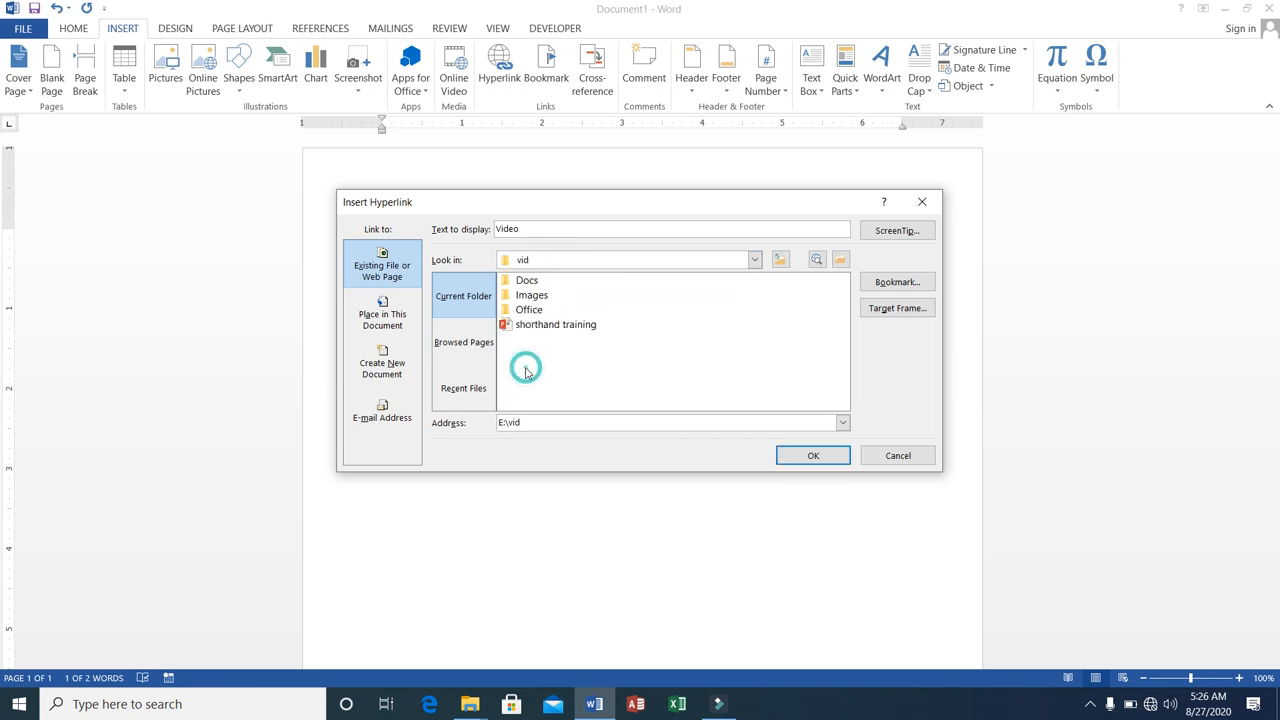
{"action": "double_click", "coordinate": [528, 311]}
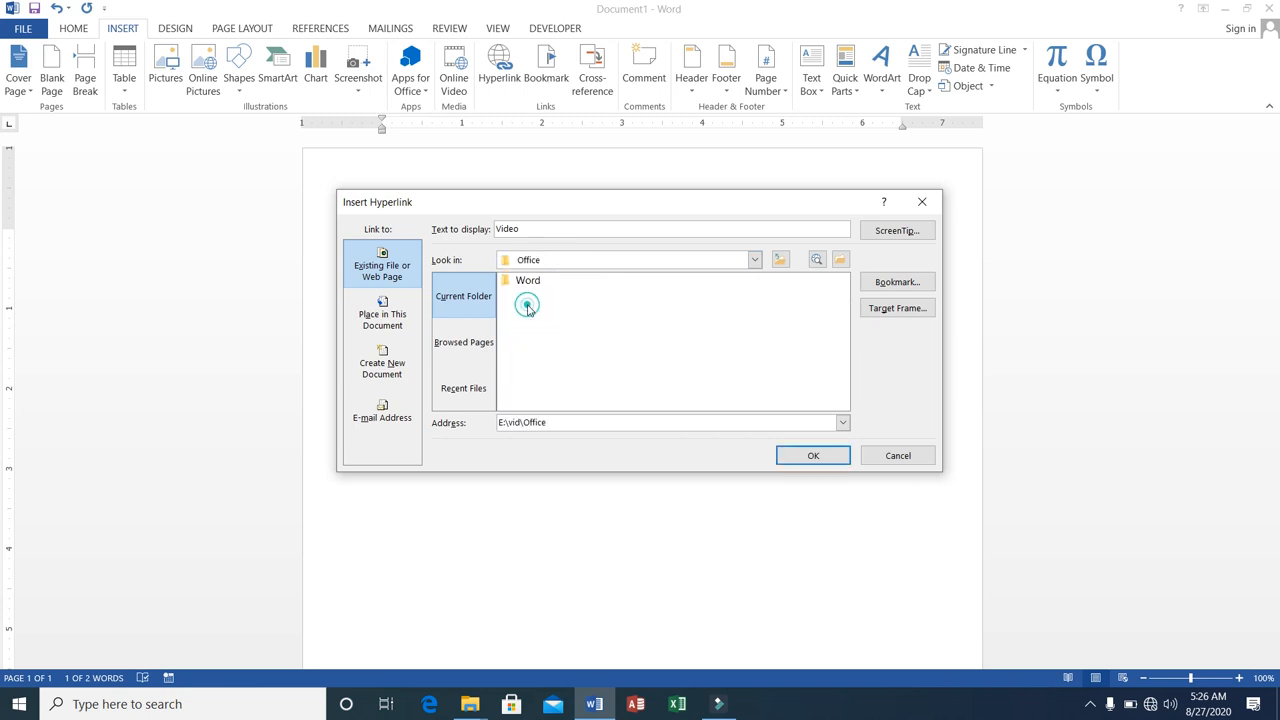
{"action": "left_click", "coordinate": [527, 283]}
{"action": "double_click", "coordinate": [525, 285]}
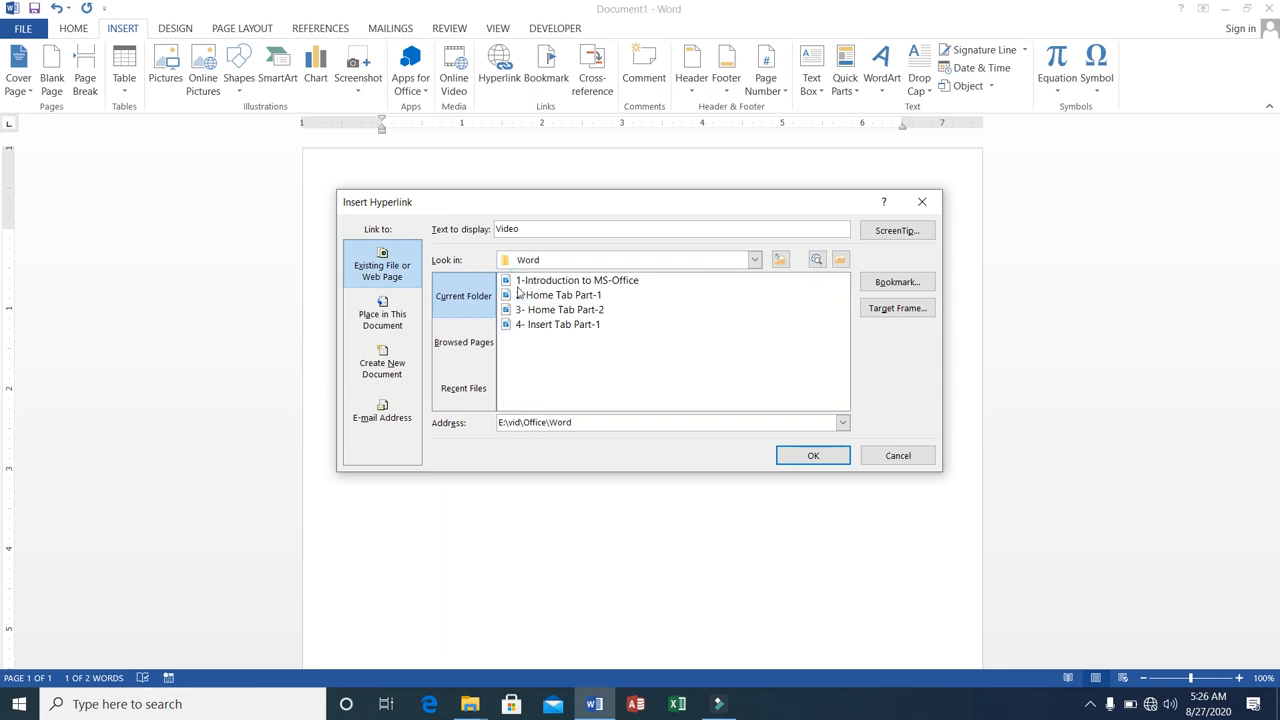
{"action": "left_click", "coordinate": [530, 284]}
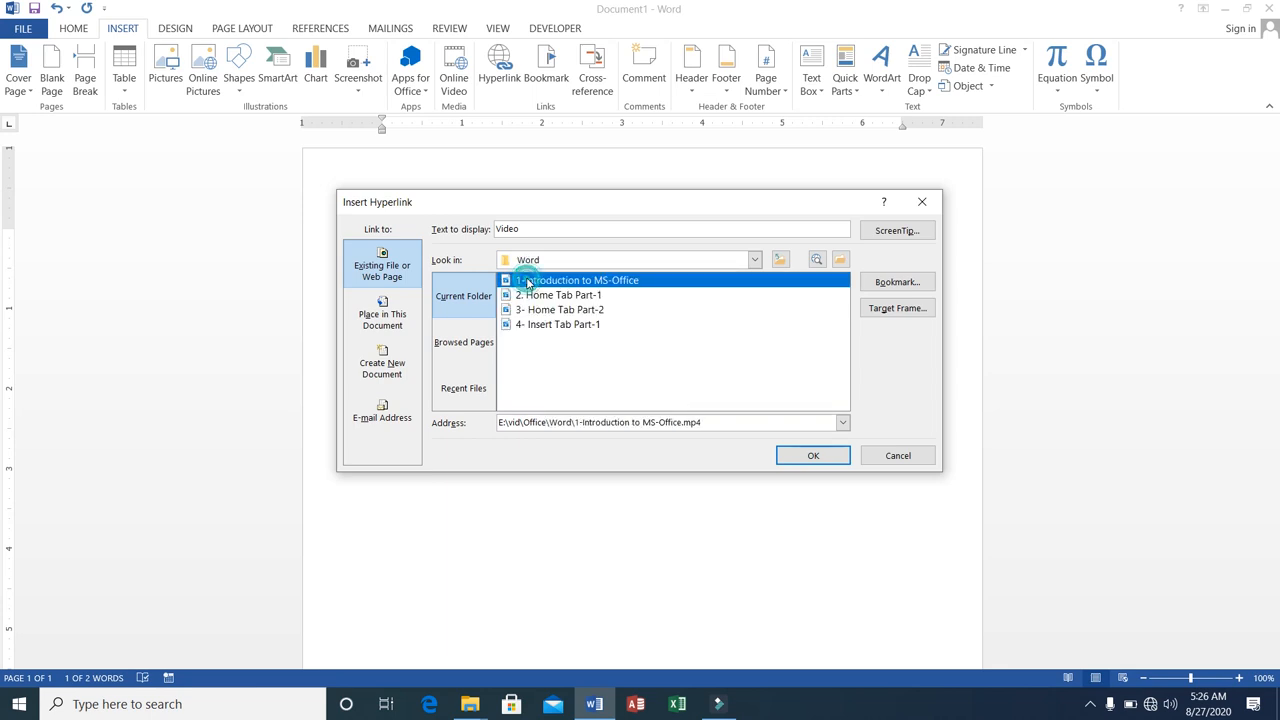
{"action": "left_click", "coordinate": [811, 455]}
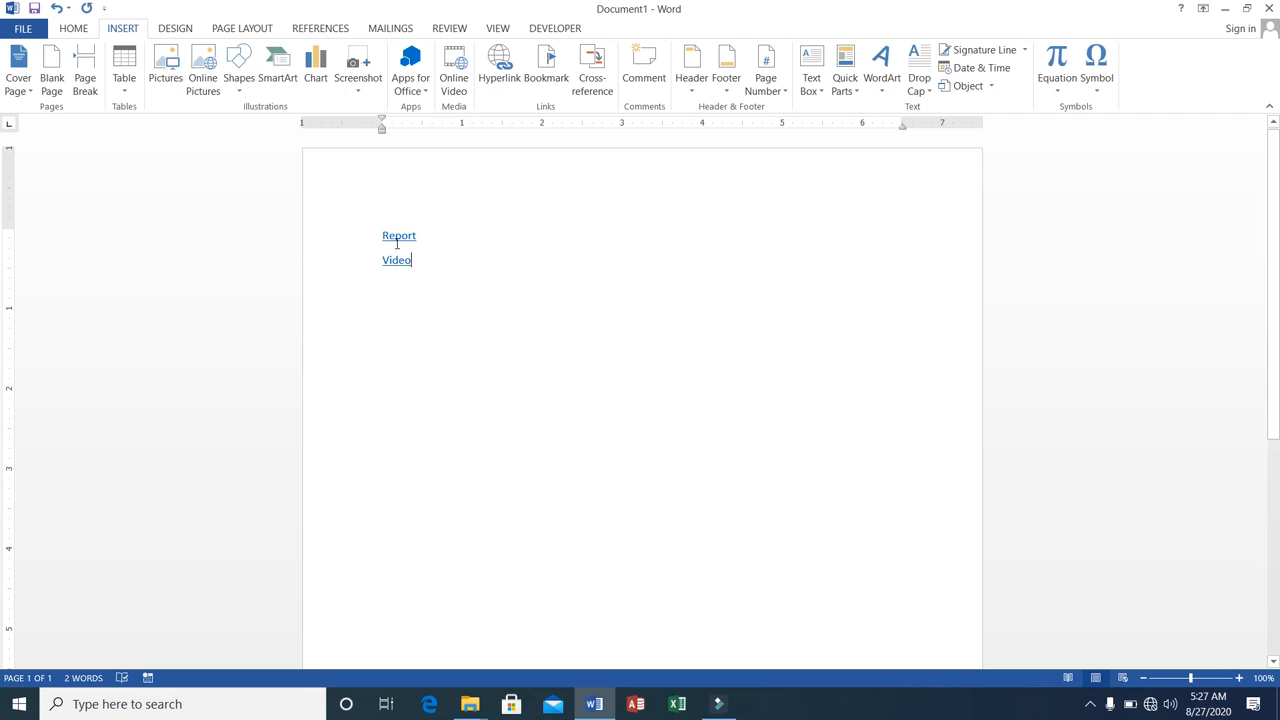
Follow the Report hyperlink, allow the linked file to open, and look through the Course selection form document.
{"action": "left_click", "coordinate": [396, 240], "text": "ctrl"}
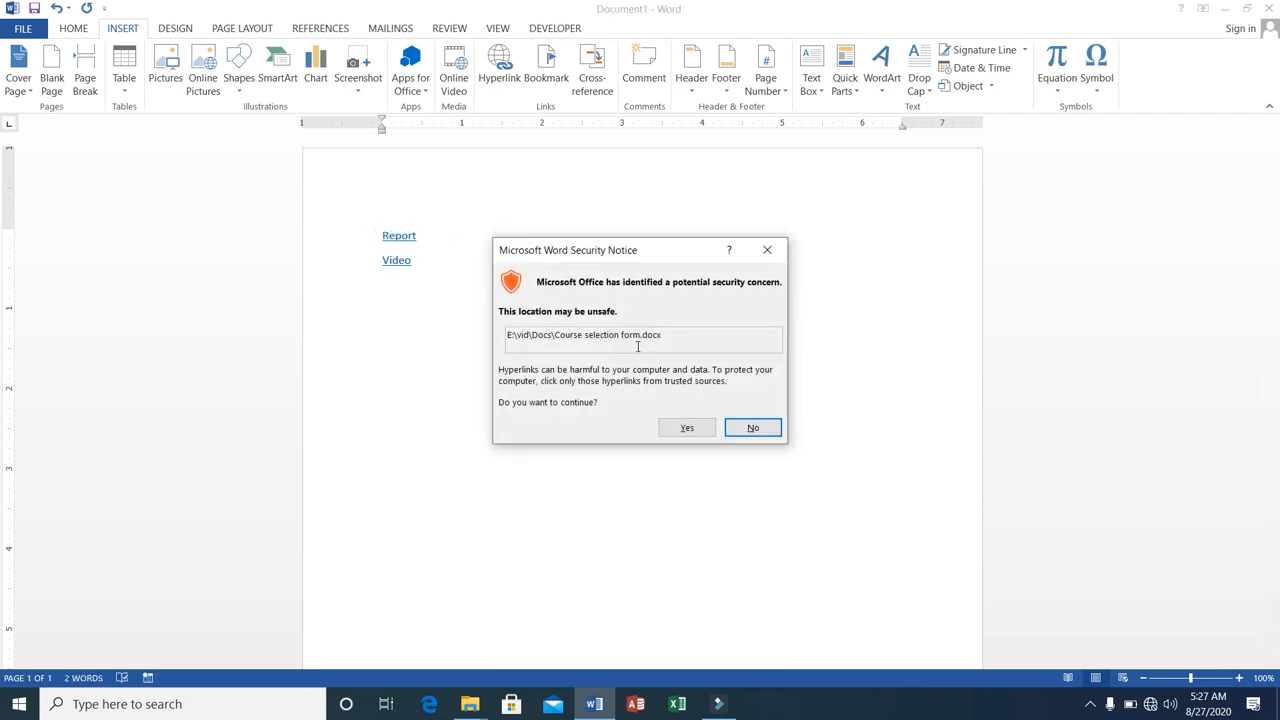
{"action": "left_click", "coordinate": [687, 429]}
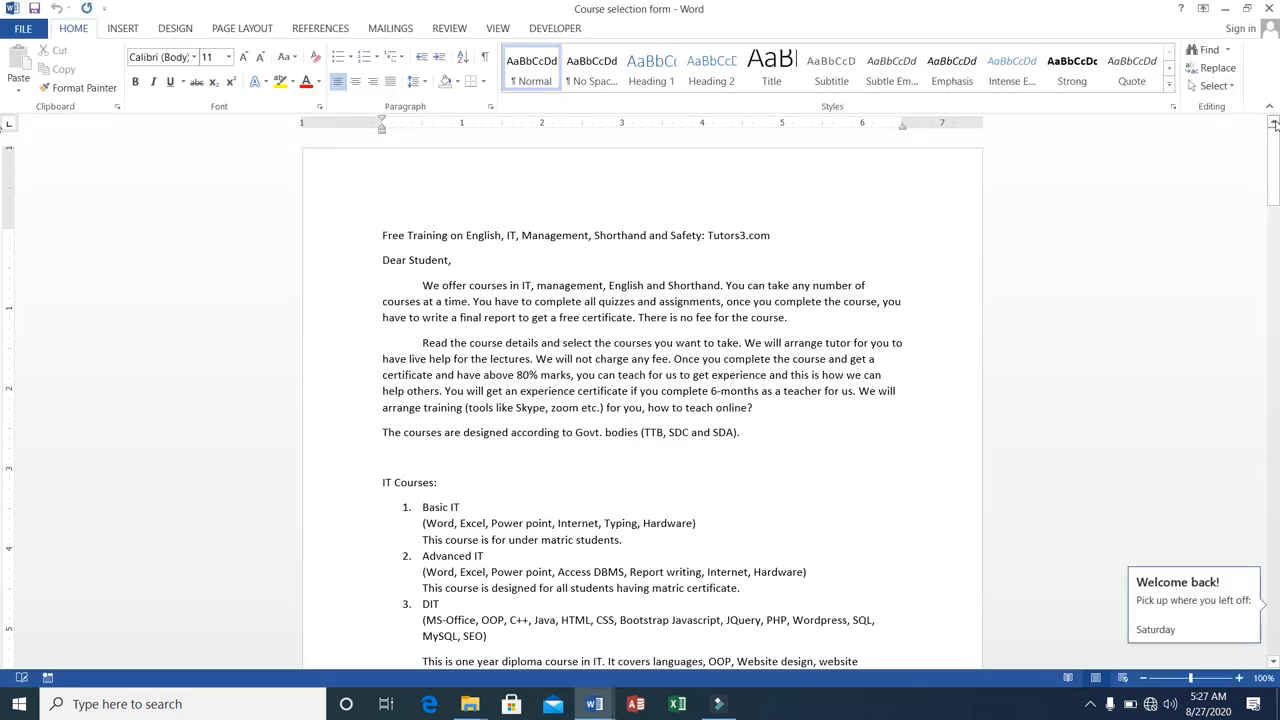
{"action": "left_click_drag", "start_coordinate": [1275, 146], "coordinate": [1269, 118]}
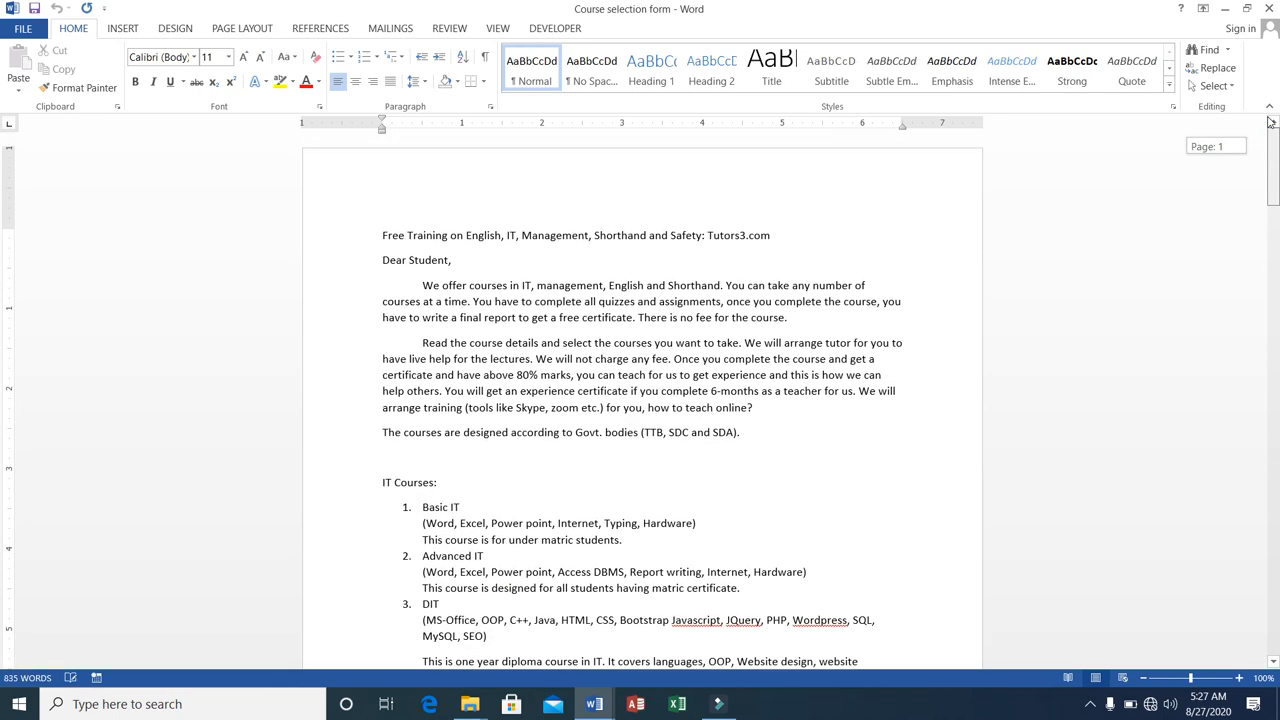
Minimize the Course selection form document, follow the Video hyperlink, allow the linked file to open, and close the player after viewing.
{"action": "left_click", "coordinate": [1222, 10]}
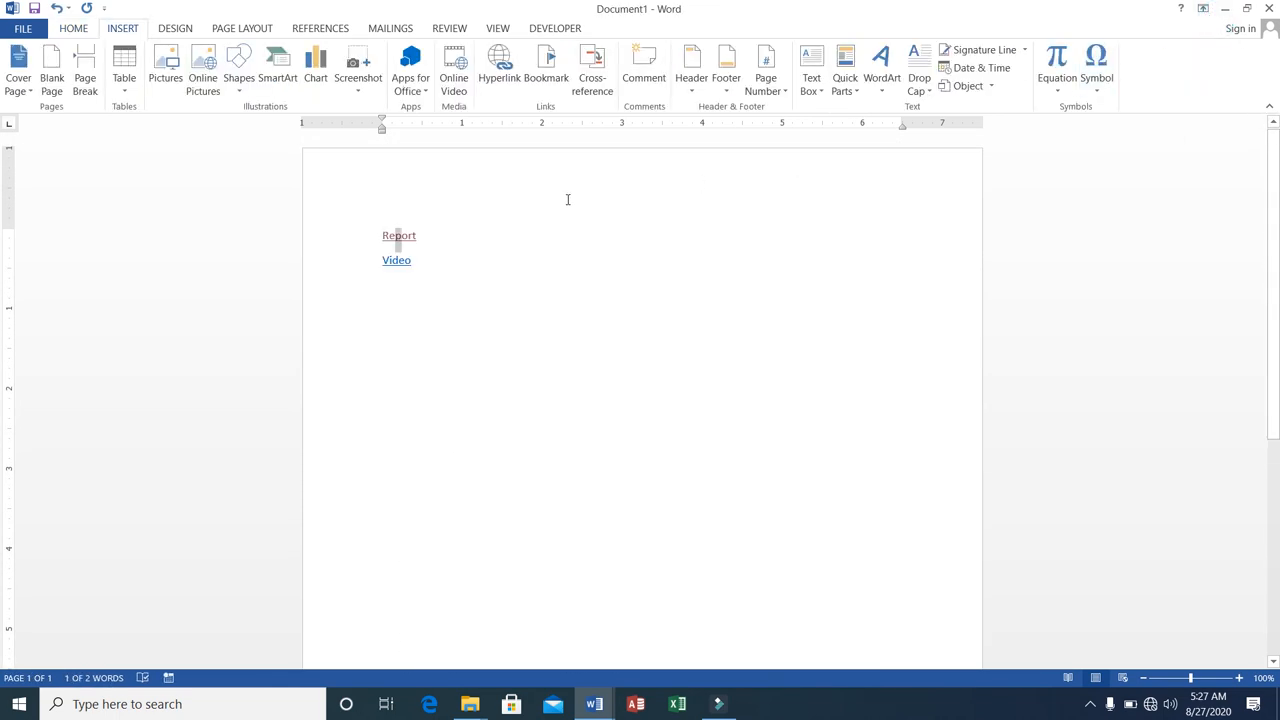
{"action": "left_click", "coordinate": [381, 260], "text": "ctrl"}
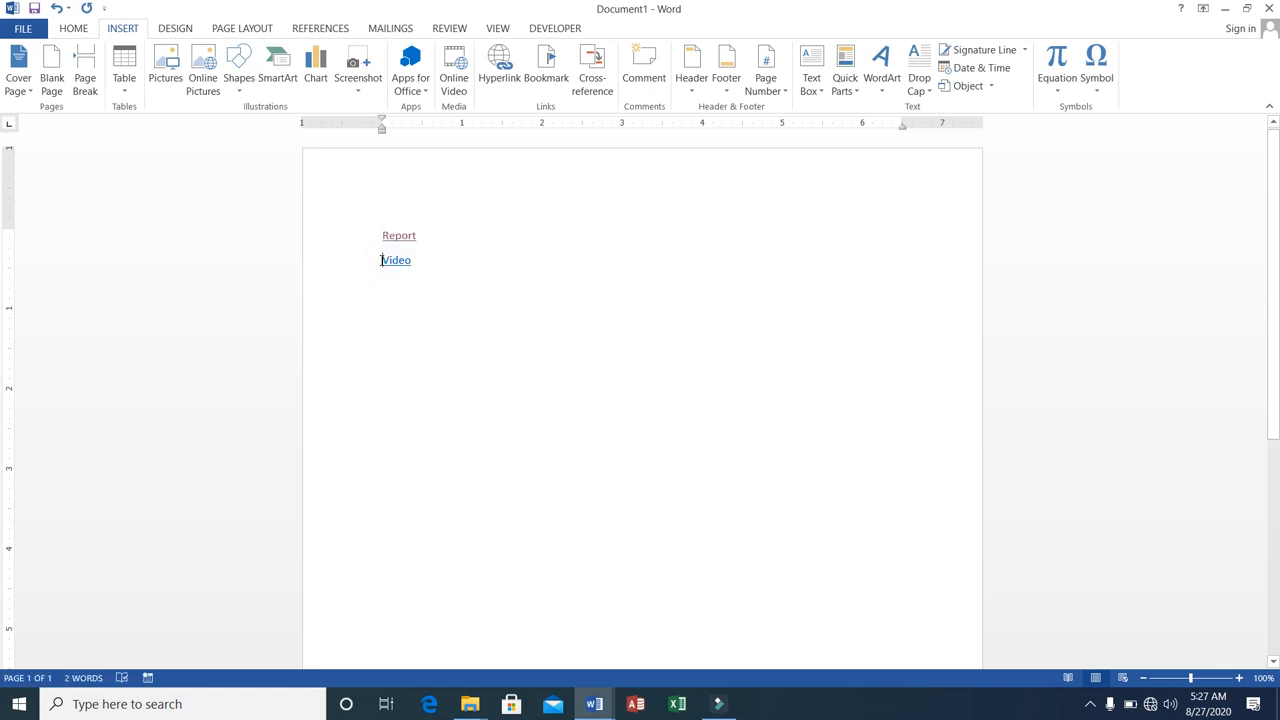
{"action": "left_click", "coordinate": [382, 260]}
{"action": "left_click", "coordinate": [406, 259]}
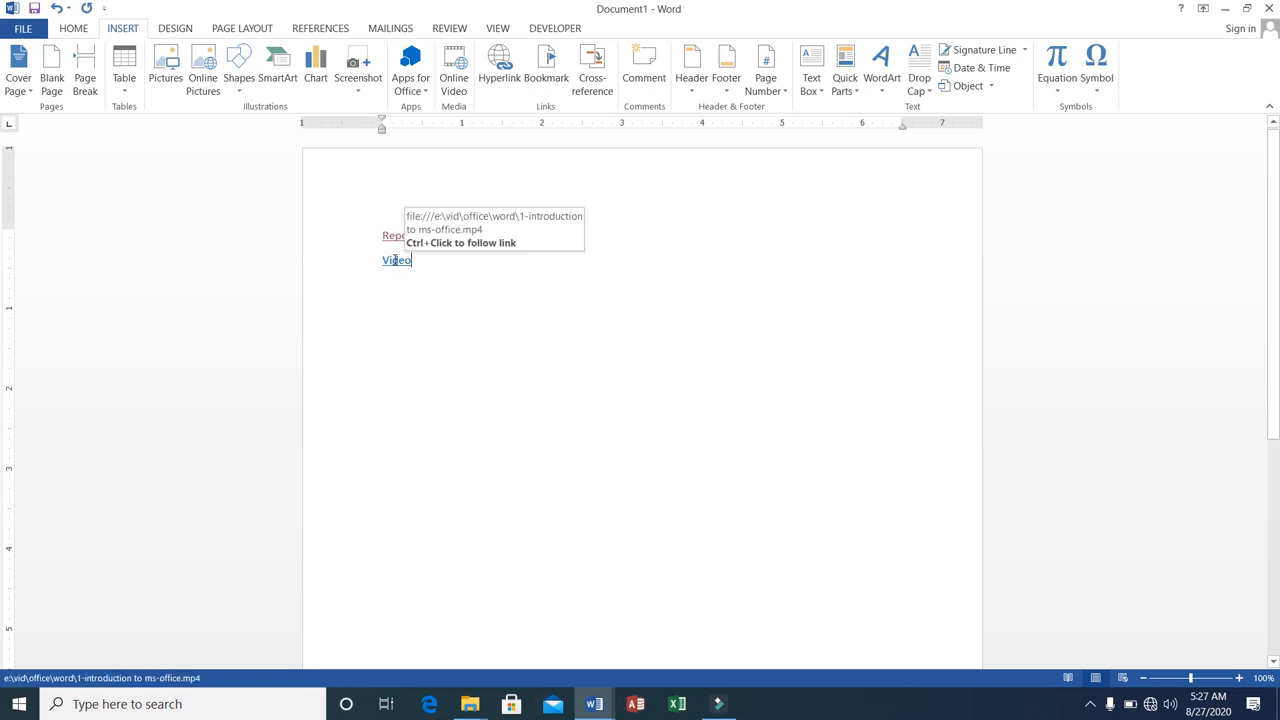
{"action": "left_click", "coordinate": [396, 262], "text": "ctrl"}
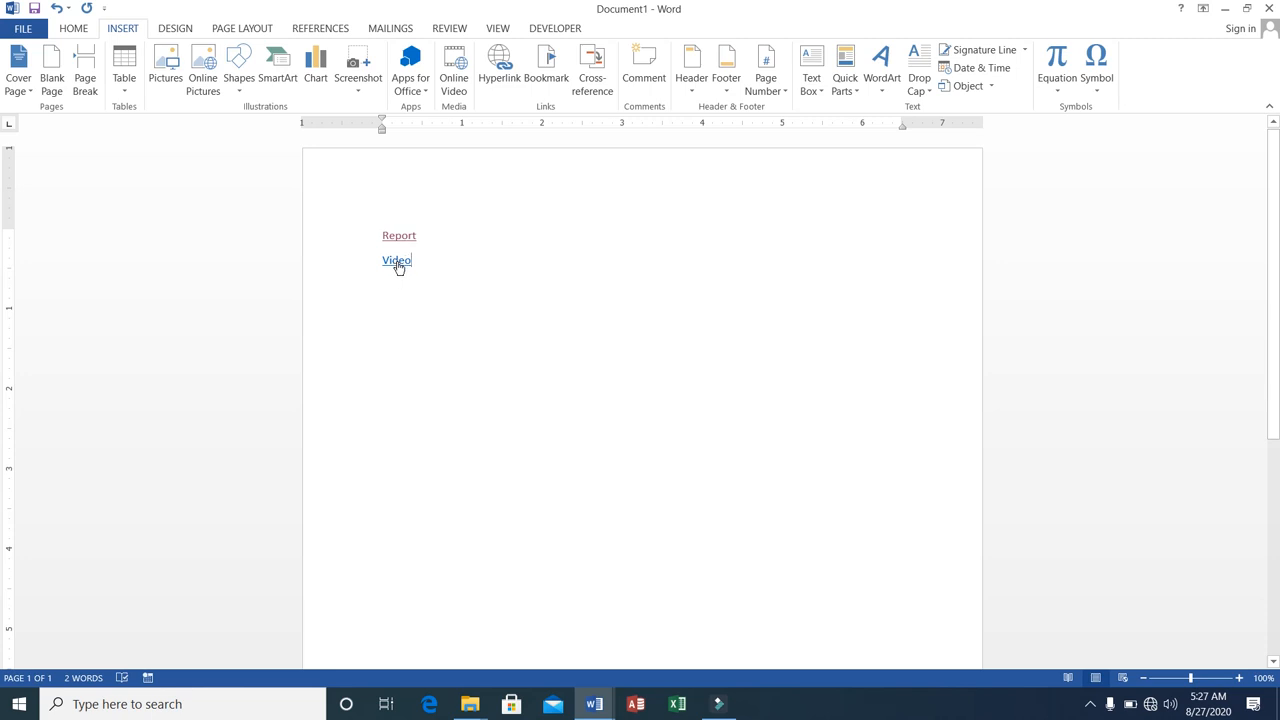
{"action": "left_click", "coordinate": [397, 263], "text": "ctrl"}
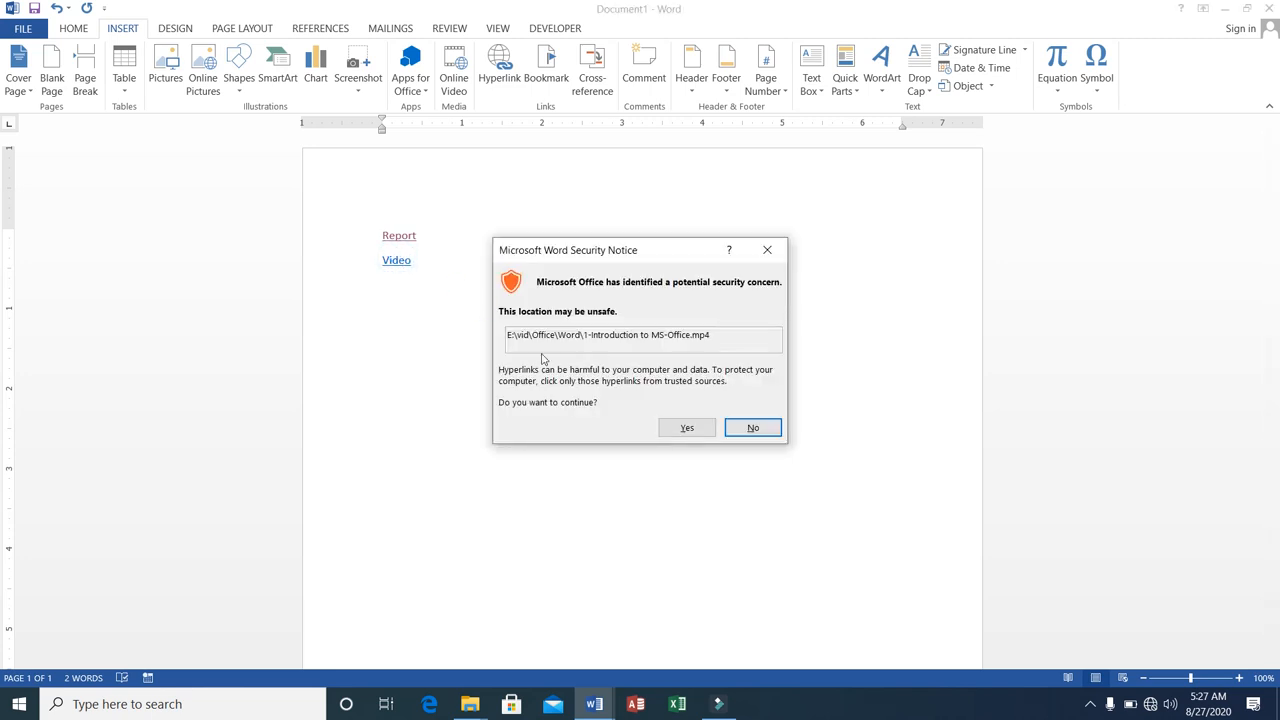
{"action": "left_click", "coordinate": [686, 428]}
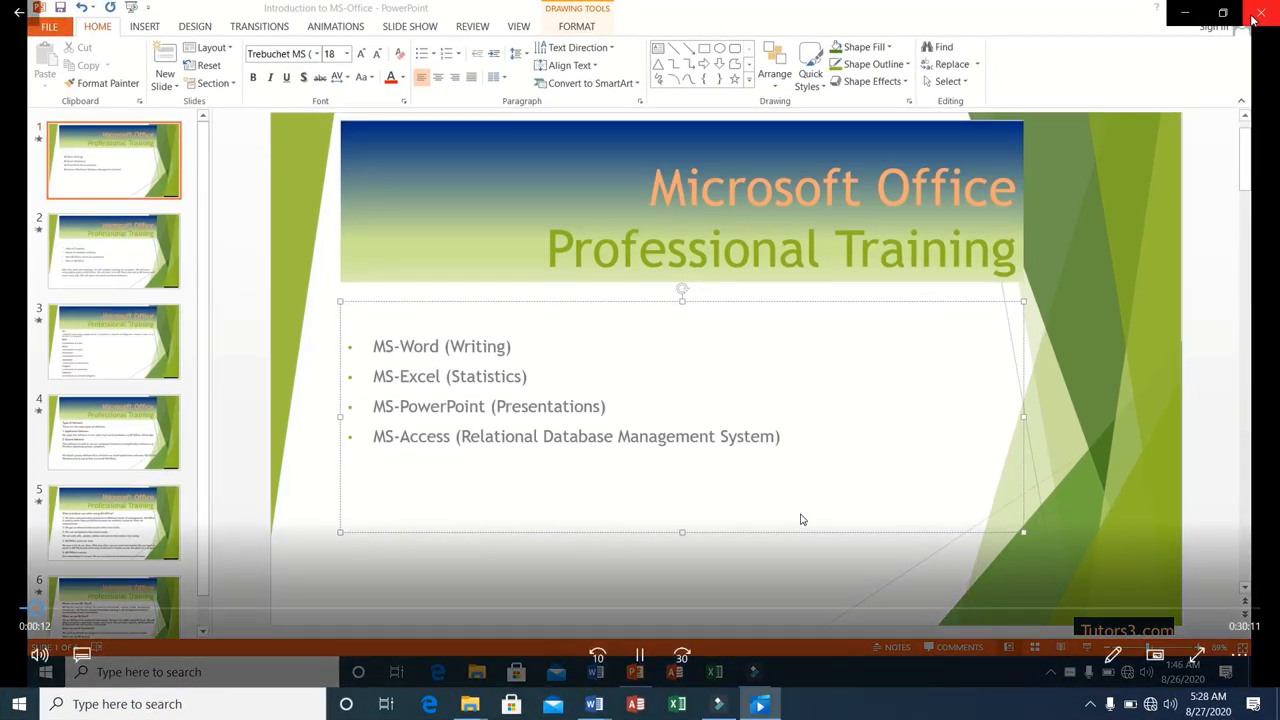
{"action": "left_click", "coordinate": [1250, 18]}
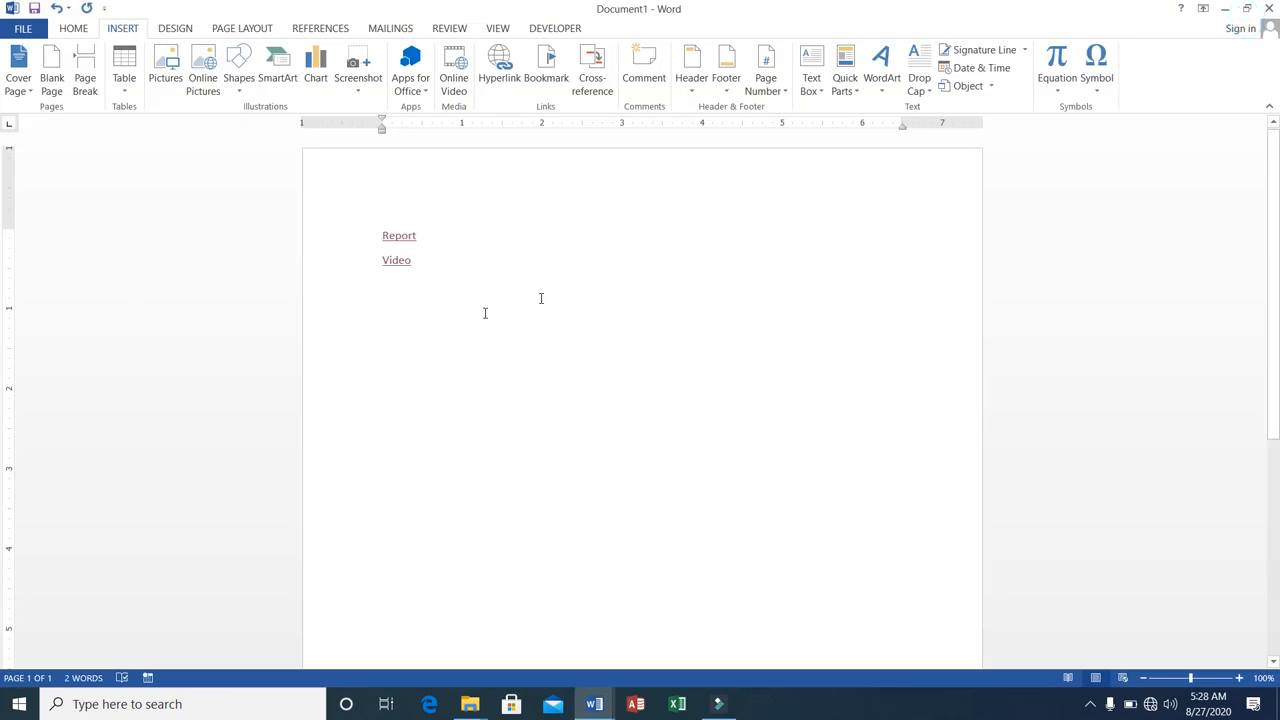
Delete the Report and Video hyperlink lines from the document.
{"action": "left_click", "coordinate": [381, 236]}
{"action": "key", "text": "shift+Down"}
{"action": "key", "text": "shift+Down"}
{"action": "key", "text": "Delete"}
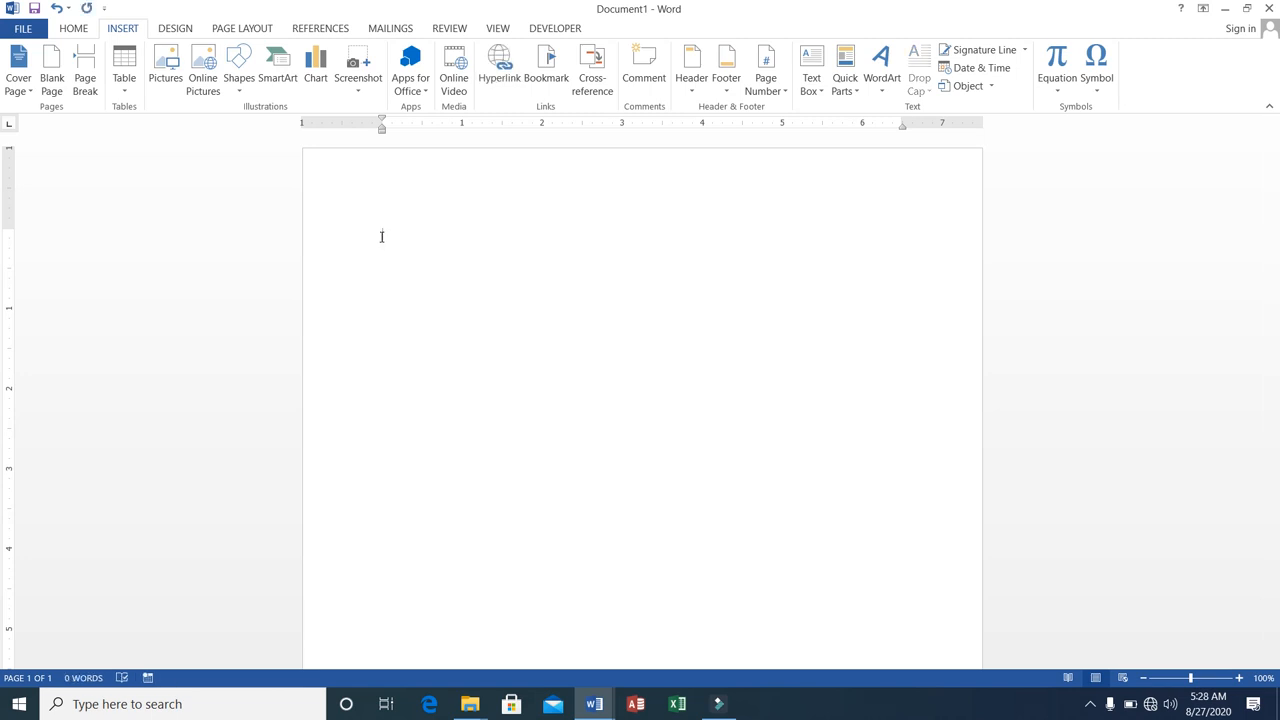
Enter the line "Click here to go to google" in the empty document.
{"action": "type", "text": "Click"}
{"action": "type", "text": " here t"}
{"action": "type", "text": "o se"}
{"action": "key", "text": "BackSpace"}
{"action": "key", "text": "BackSpace"}
{"action": "key", "text": "BackSpace"}
{"action": "key", "text": "BackSpace"}
{"action": "key", "text": "BackSpace"}
{"action": "type", "text": "to go to google"}
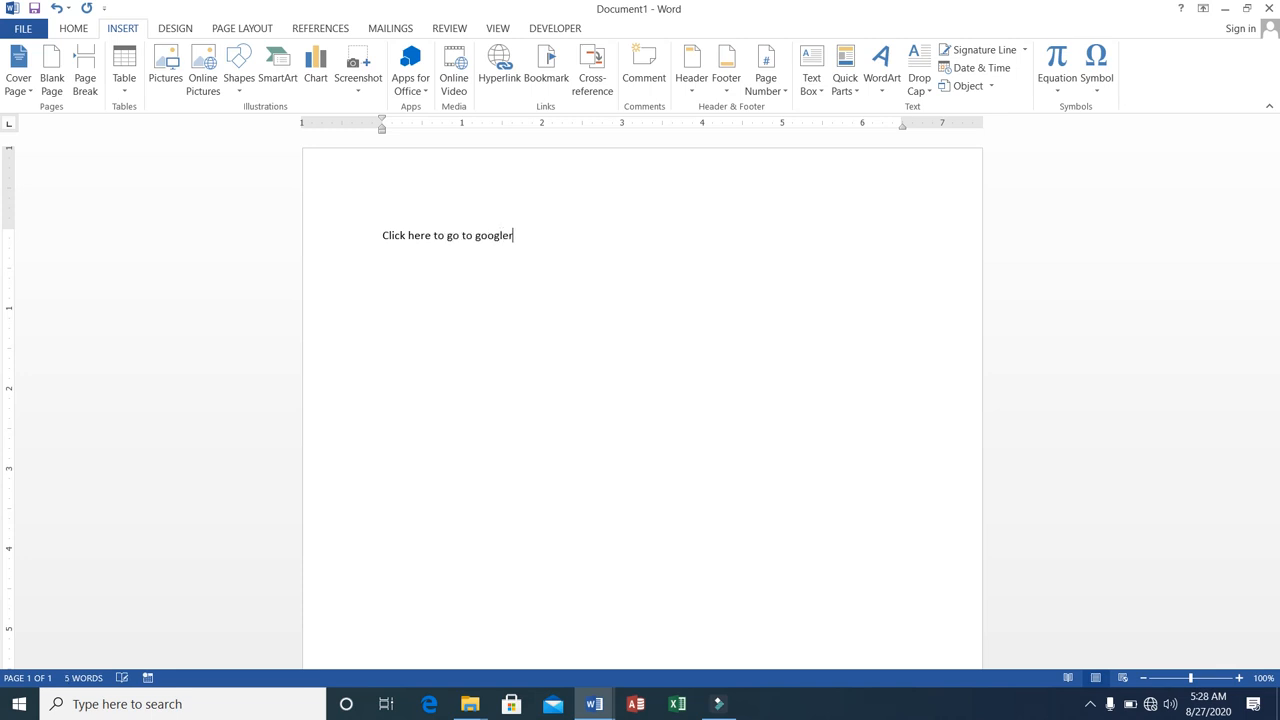
{"action": "key", "text": "BackSpace"}
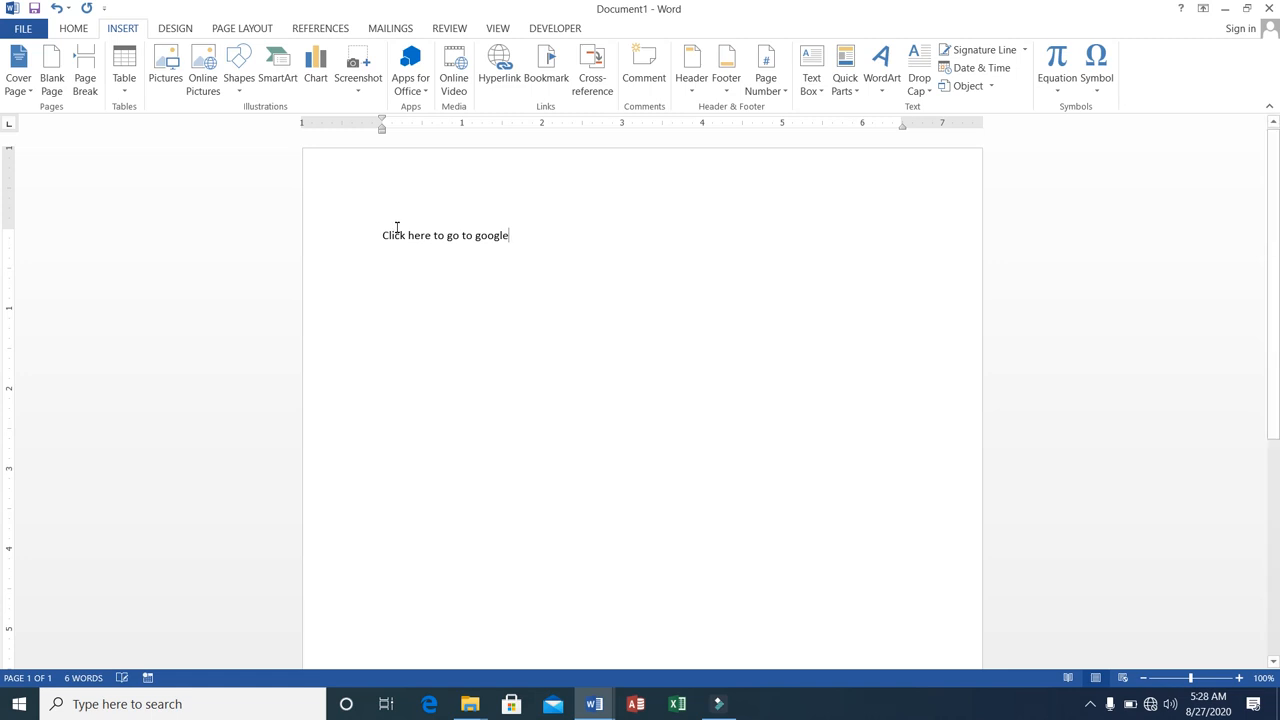
{"action": "left_click", "coordinate": [383, 234]}
{"action": "left_click_drag", "start_coordinate": [383, 234], "coordinate": [531, 240]}
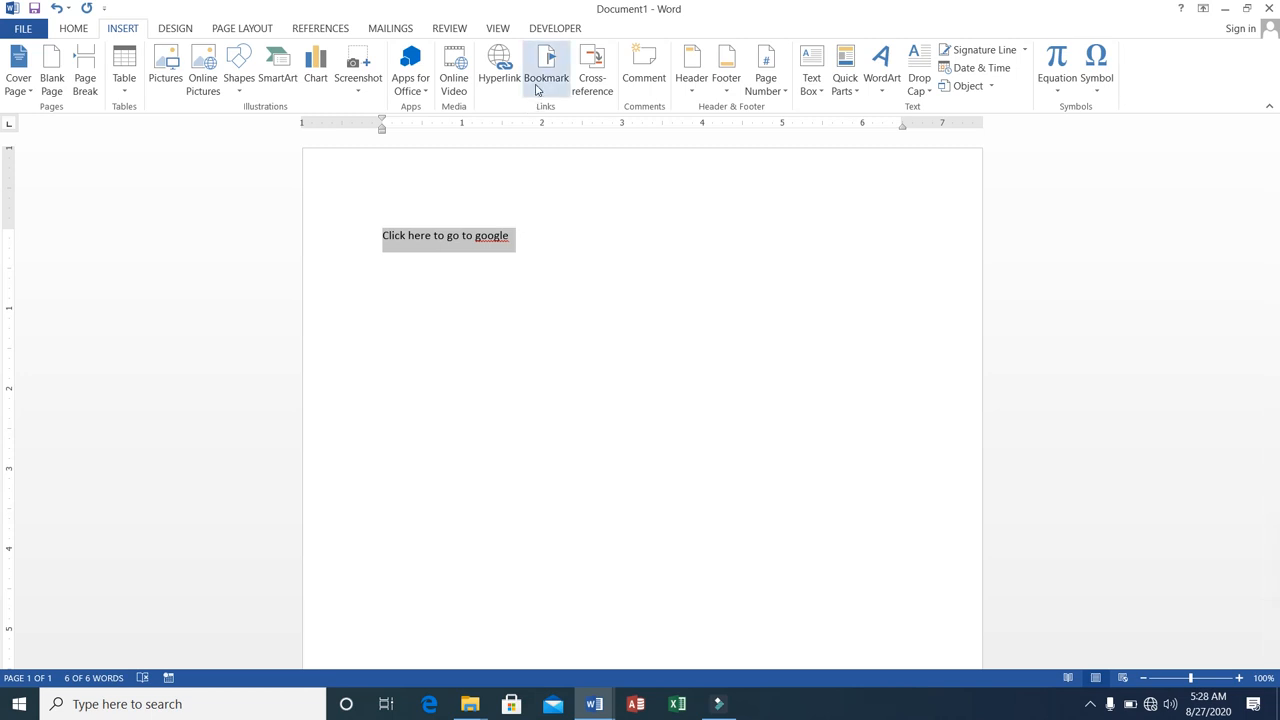
{"action": "left_click", "coordinate": [502, 82]}
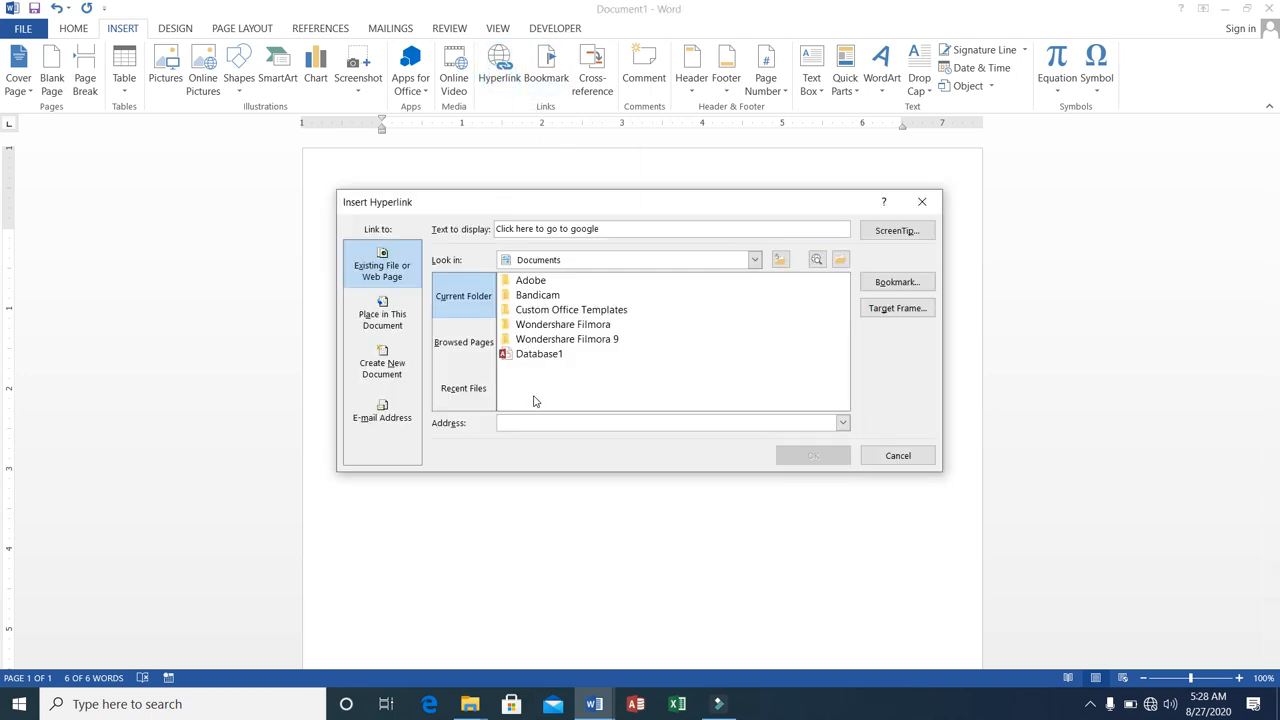
{"action": "type", "text": "http"}
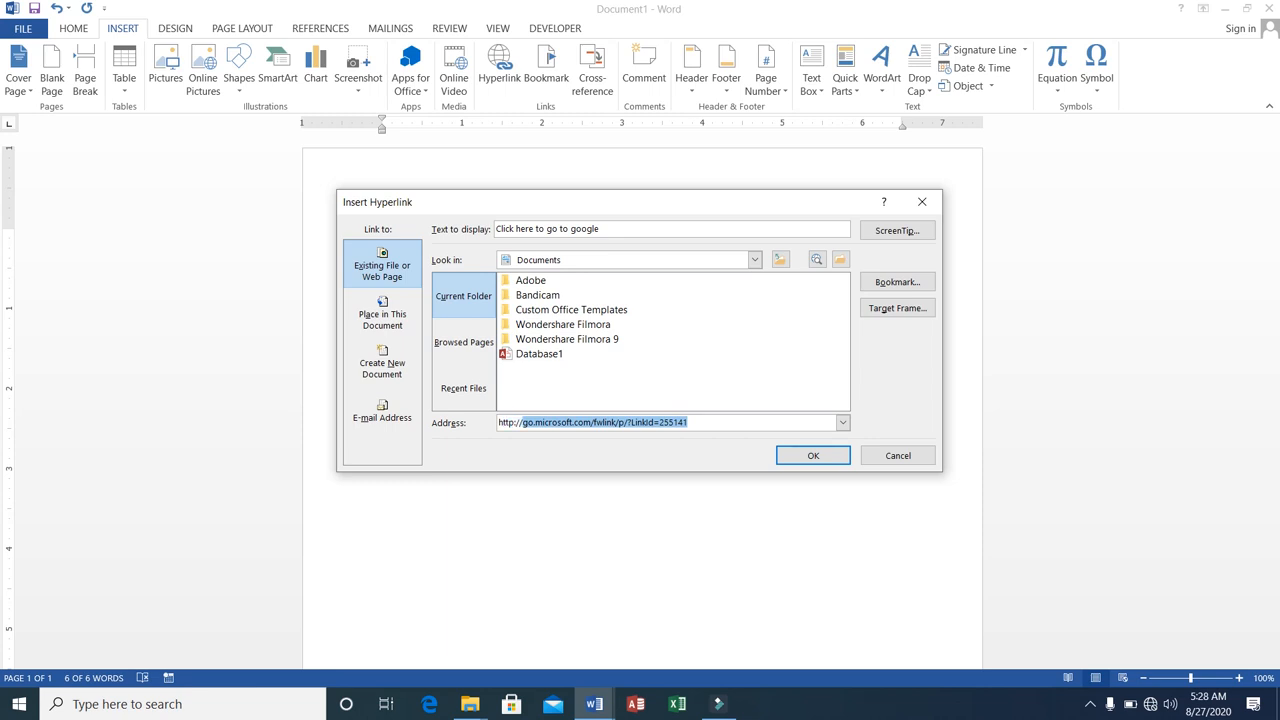
{"action": "type", "text": "://www"}
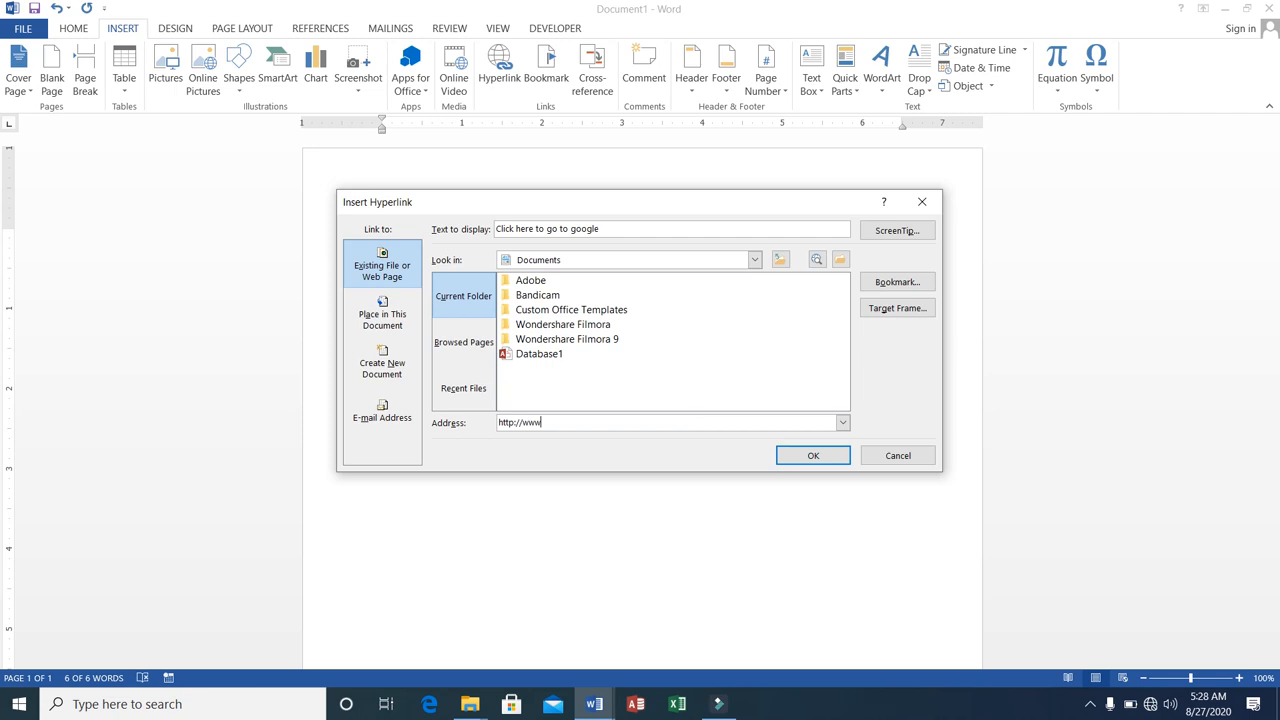
{"action": "type", "text": ".google.com"}
{"action": "left_click", "coordinate": [836, 456]}
Follow the "Click here to go to google" hyperlink to test it, and dismiss the resulting message.
{"action": "mouse_move", "coordinate": [451, 237]}
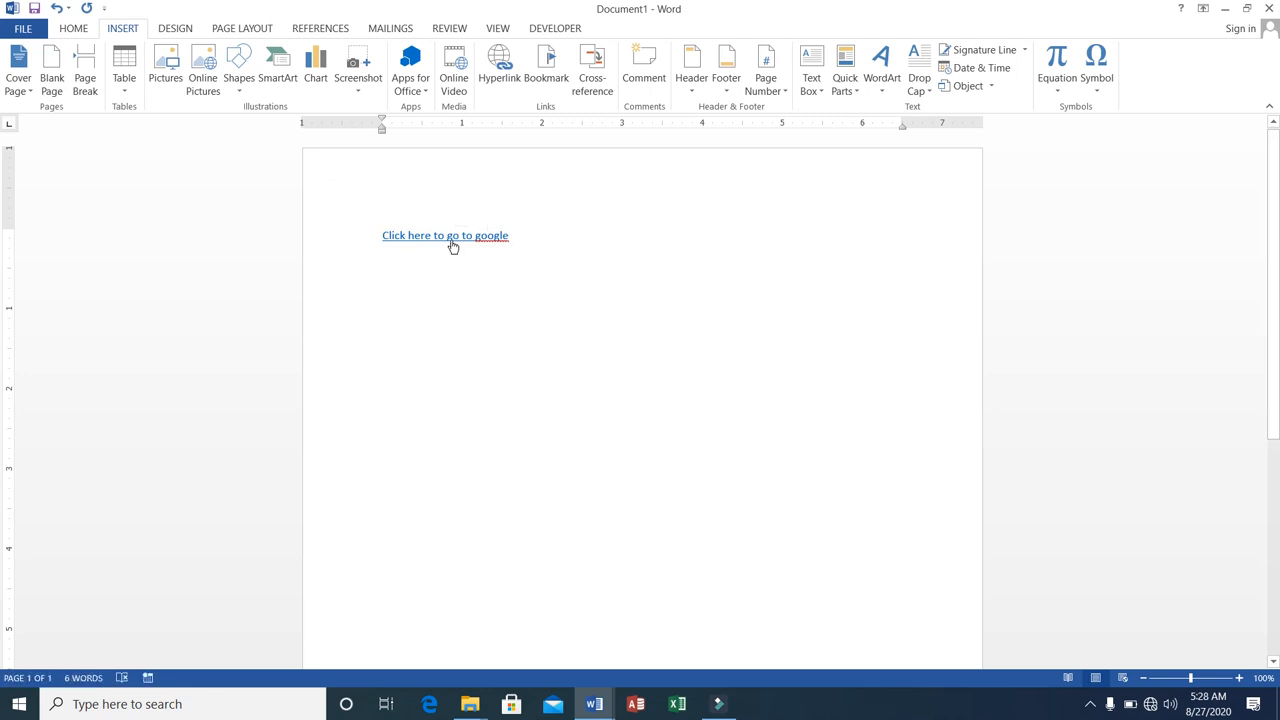
{"action": "left_click", "coordinate": [451, 243], "text": "ctrl"}
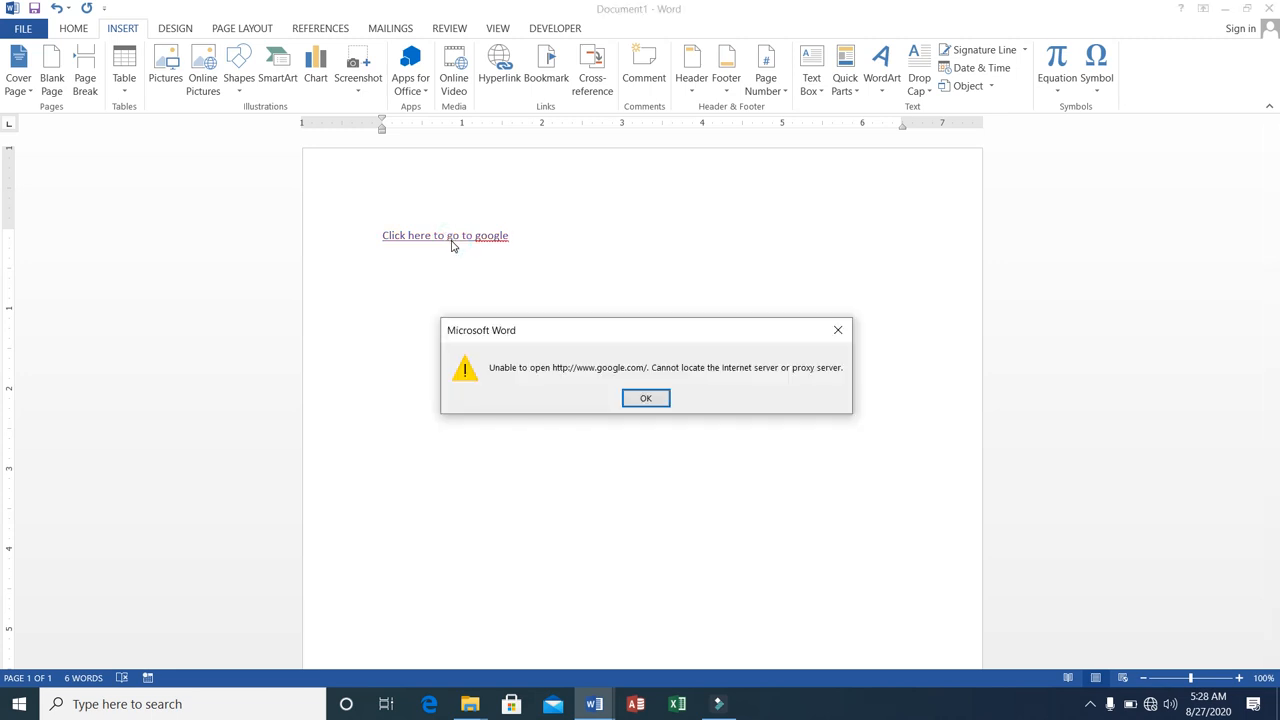
{"action": "left_click", "coordinate": [645, 398]}
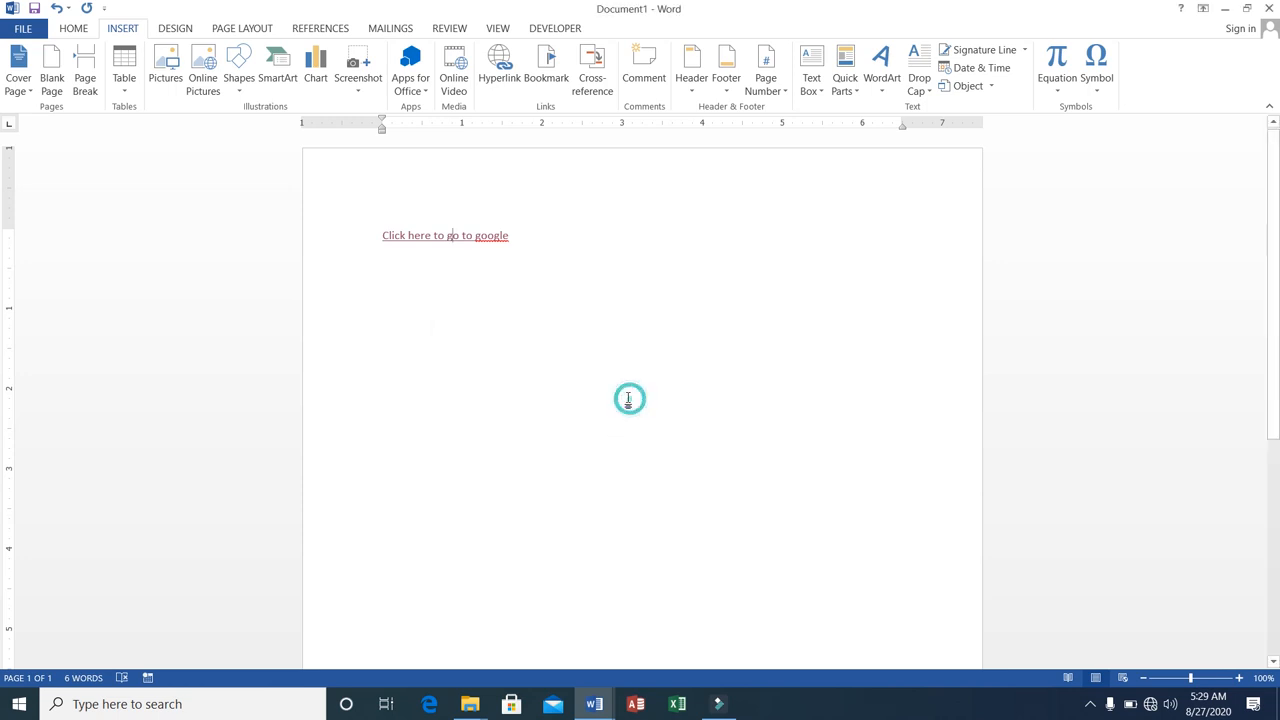
Delete the "Click here to go to google" hyperlink line.
{"action": "left_click", "coordinate": [381, 234]}
{"action": "triple_click", "coordinate": [381, 234]}
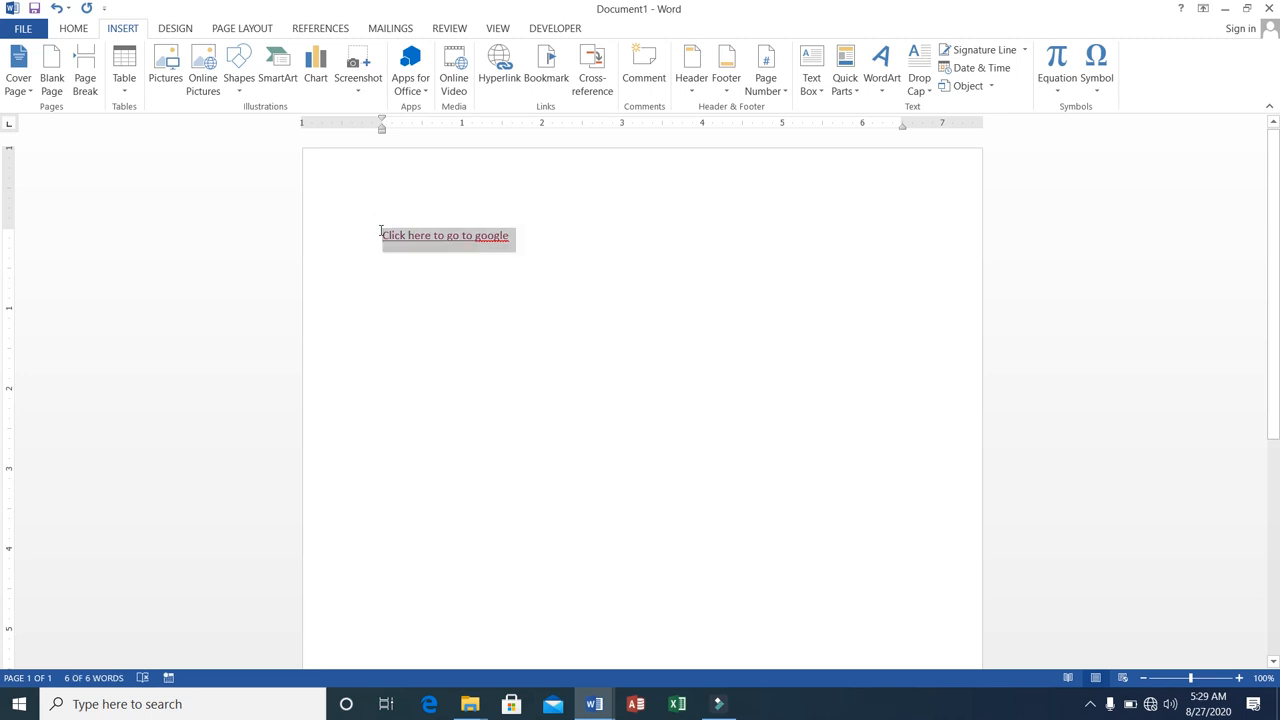
{"action": "key", "text": "Delete"}
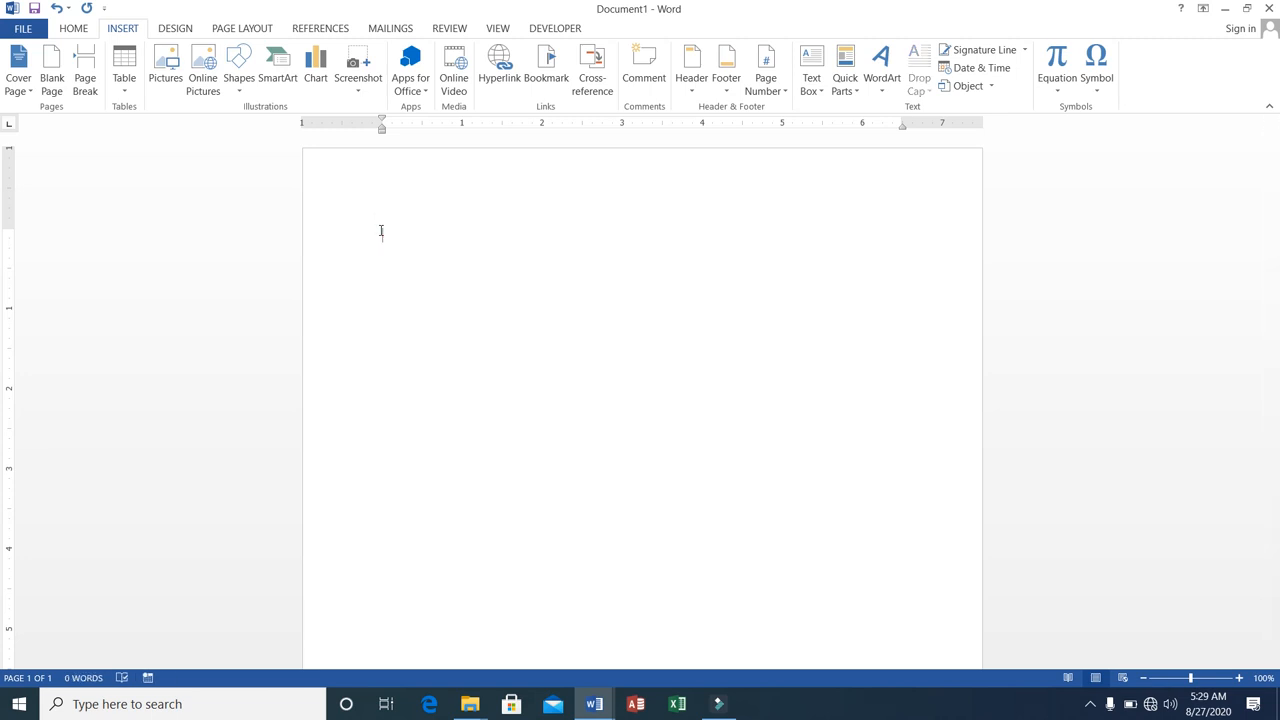
Enter the heading MS-Office and generate sample paragraphs below it with =rand().
{"action": "type", "text": "MS"}
{"action": "type", "text": "-OP"}
{"action": "type", "text": "ffice"}
{"action": "key", "text": "Return"}
{"action": "type", "text": "=rand()"}
{"action": "key", "text": "Return"}
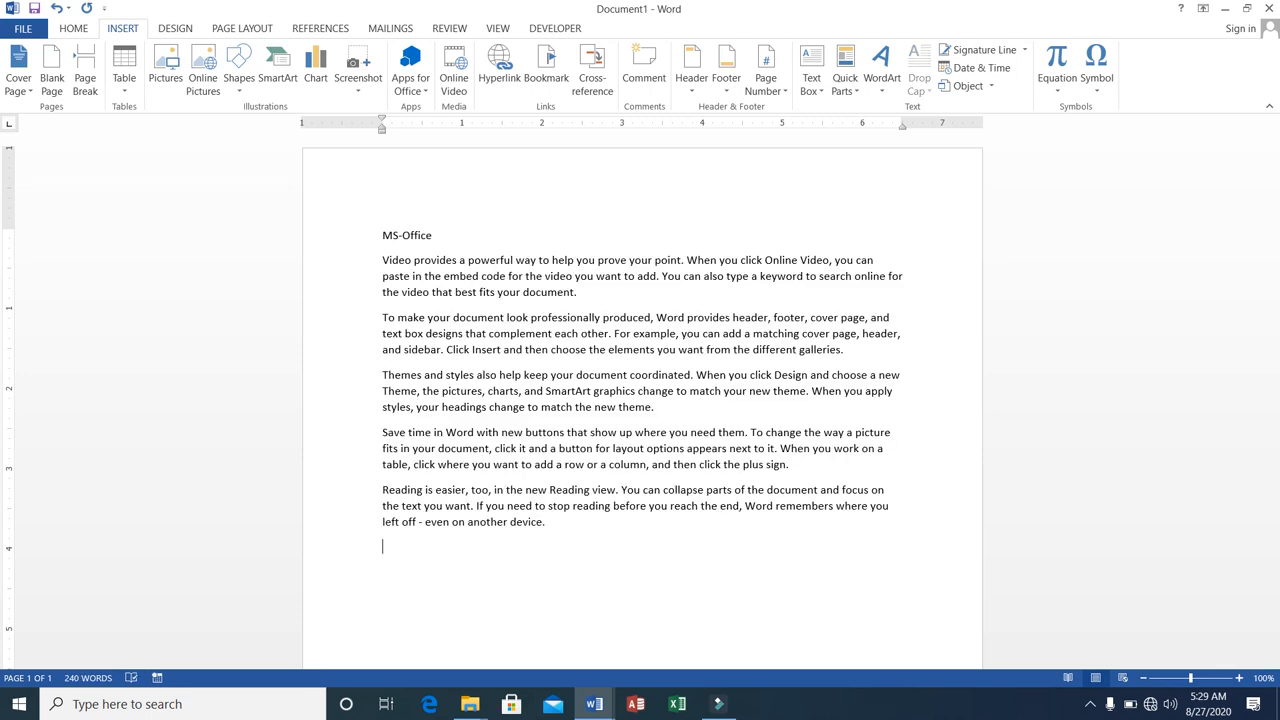
Add the line "Click here to open watch details" below the sample paragraphs.
{"action": "type", "text": "Click here to open video"}
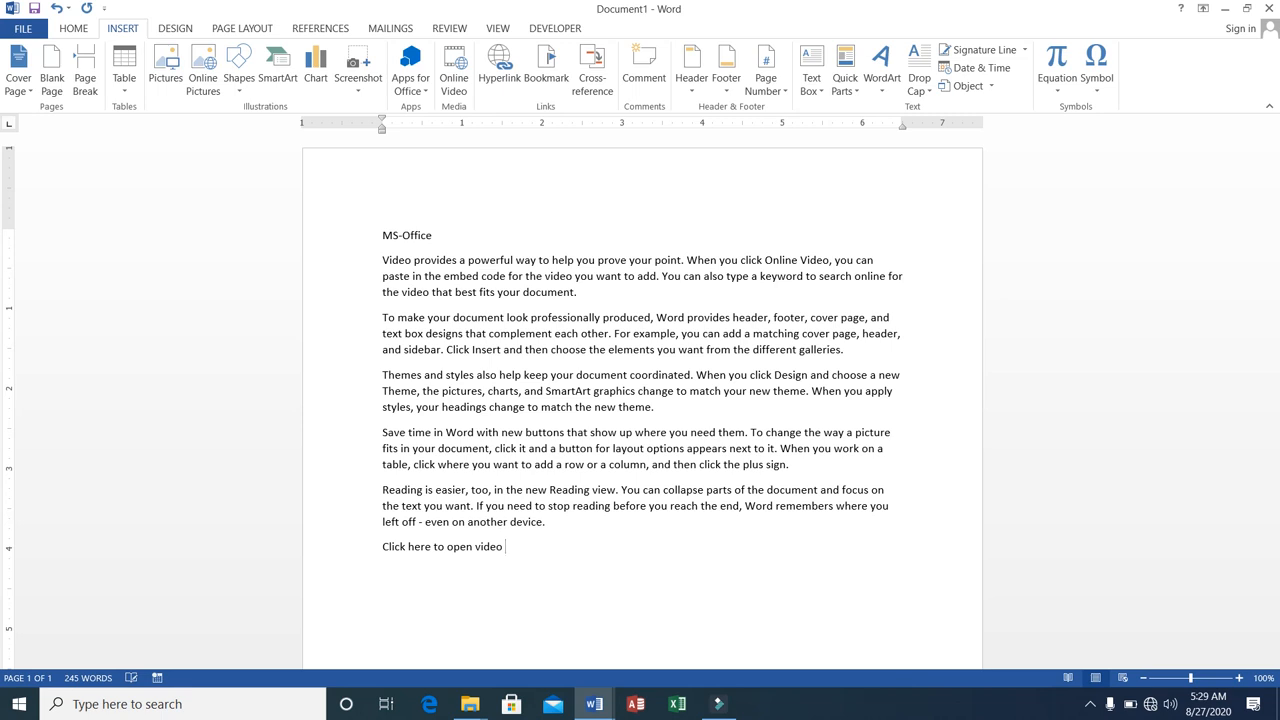
{"action": "key", "text": "BackSpace"}
{"action": "key", "text": "BackSpace"}
{"action": "key", "text": "BackSpace"}
{"action": "key", "text": "BackSpace"}
{"action": "key", "text": "BackSpace"}
{"action": "type", "text": "watch details"}
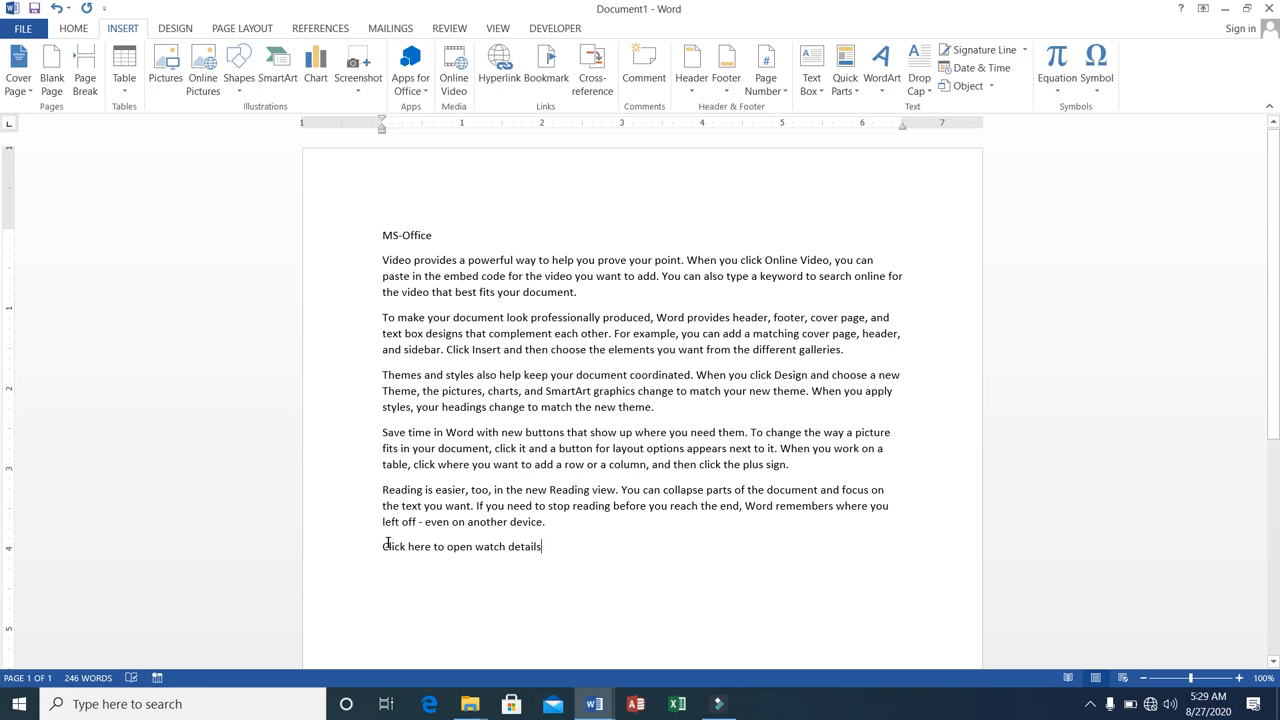
Start inserting a hyperlink on the line "Click here to open watch details" and browse to the E:\vid folder for its target.
{"action": "left_click_drag", "start_coordinate": [385, 545], "coordinate": [554, 551]}
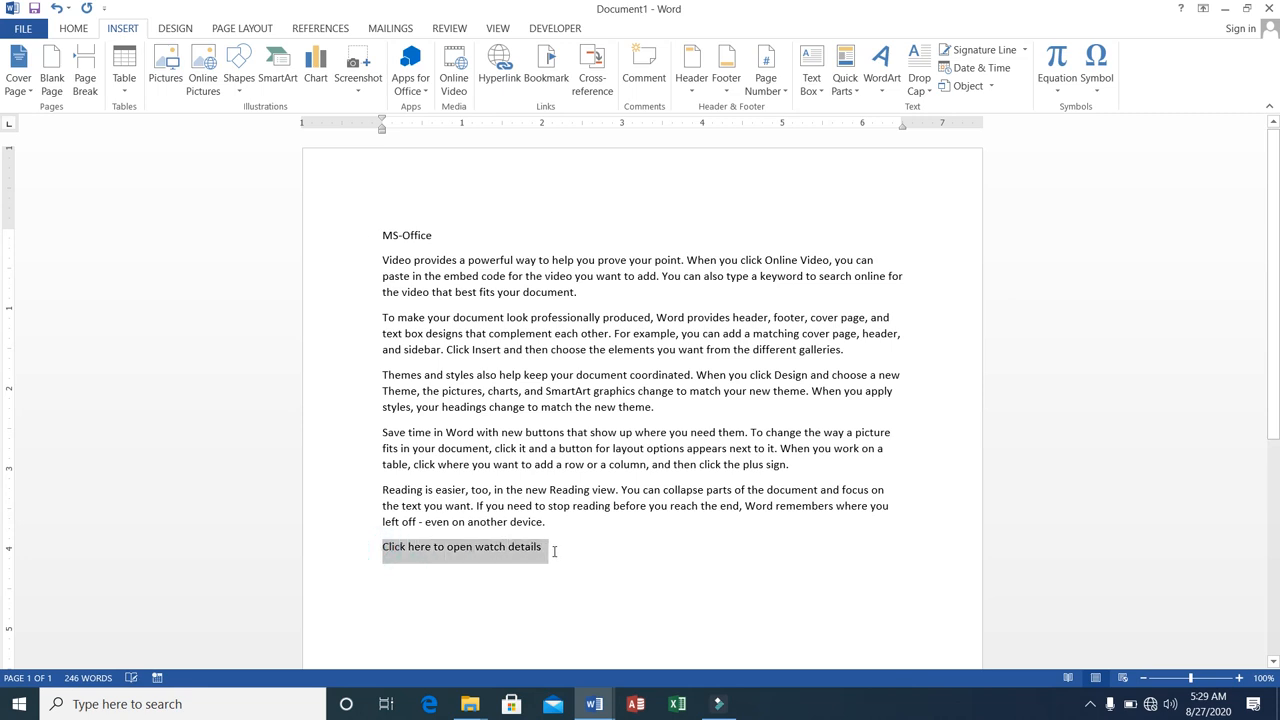
{"action": "right_click", "coordinate": [488, 557]}
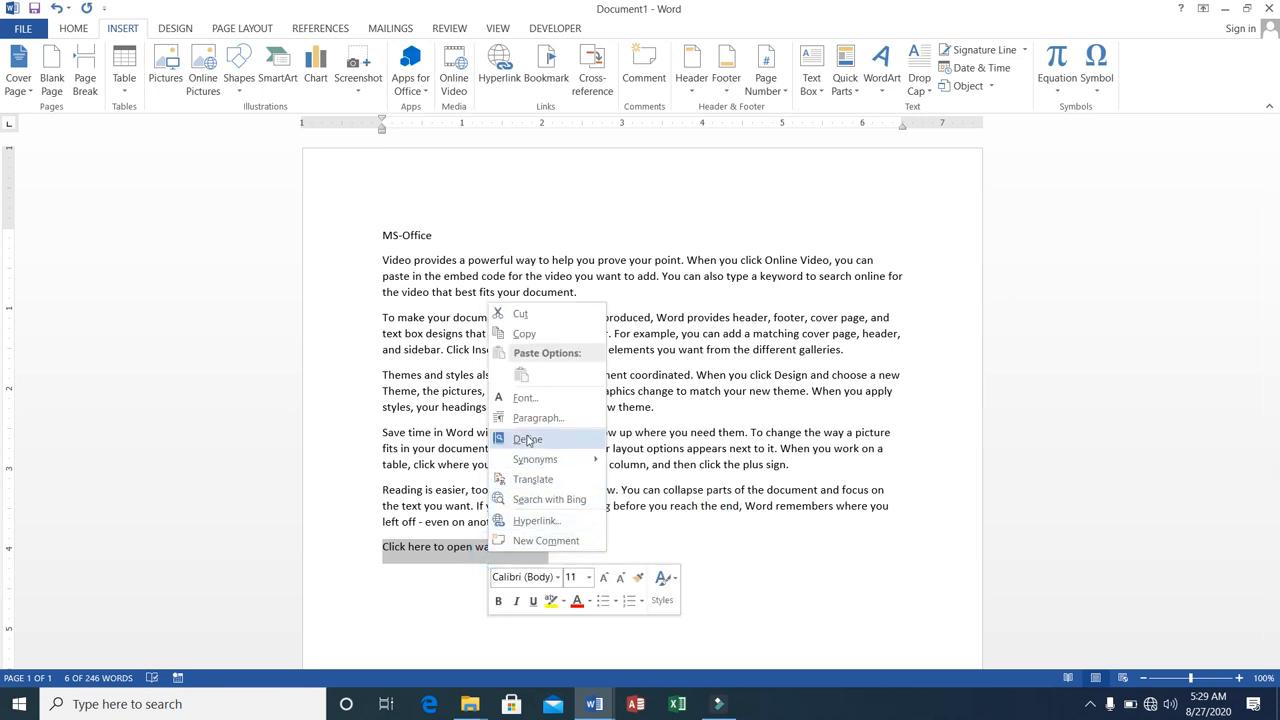
{"action": "left_click", "coordinate": [500, 78]}
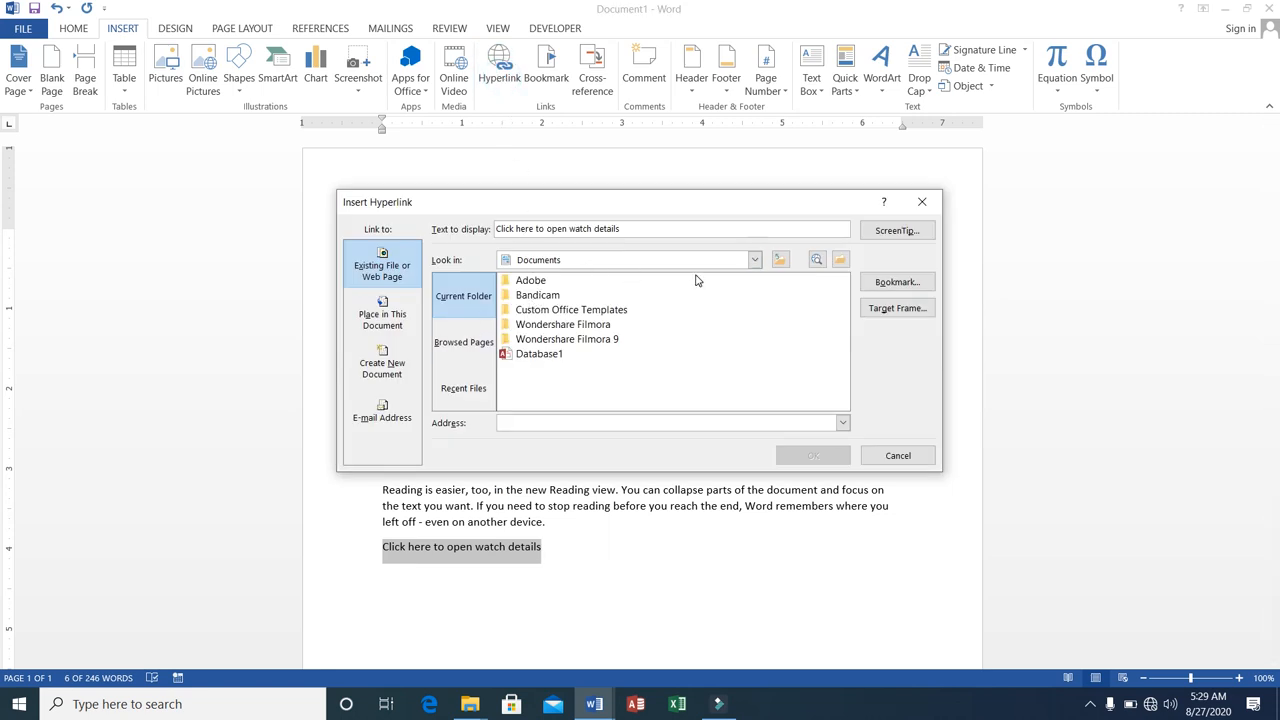
{"action": "left_click", "coordinate": [754, 260]}
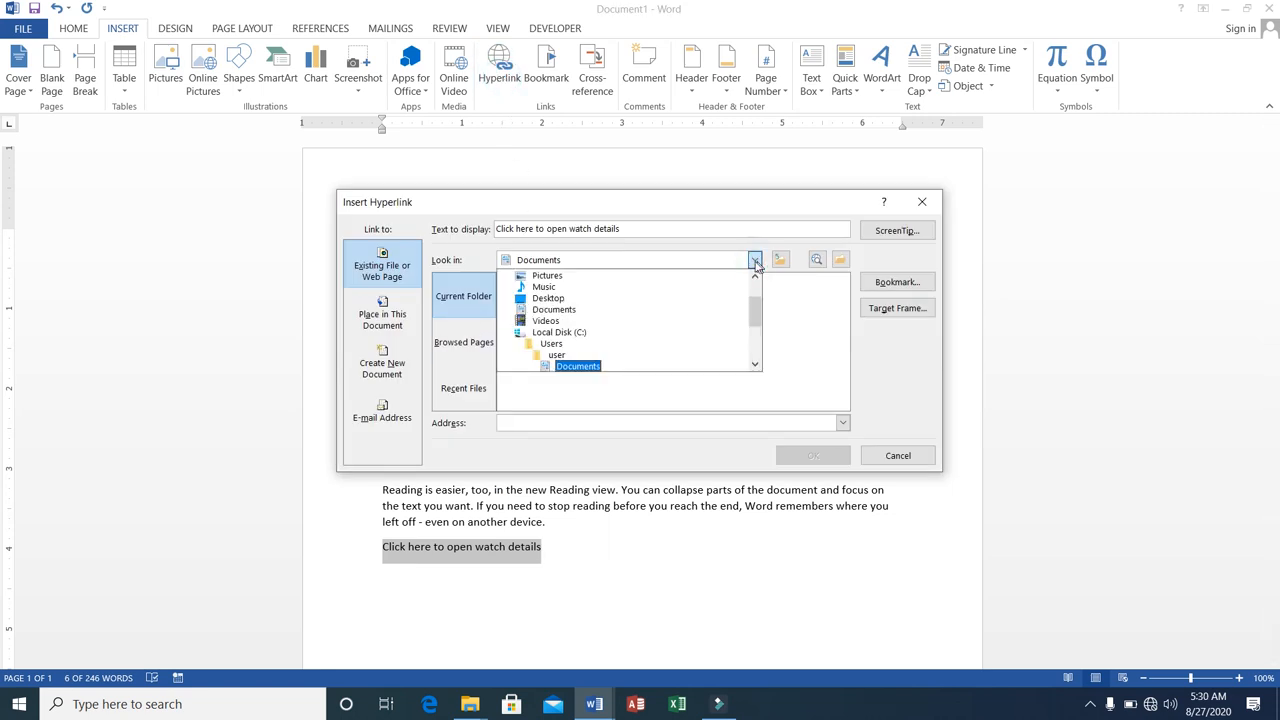
{"action": "left_click_drag", "start_coordinate": [752, 304], "coordinate": [754, 345]}
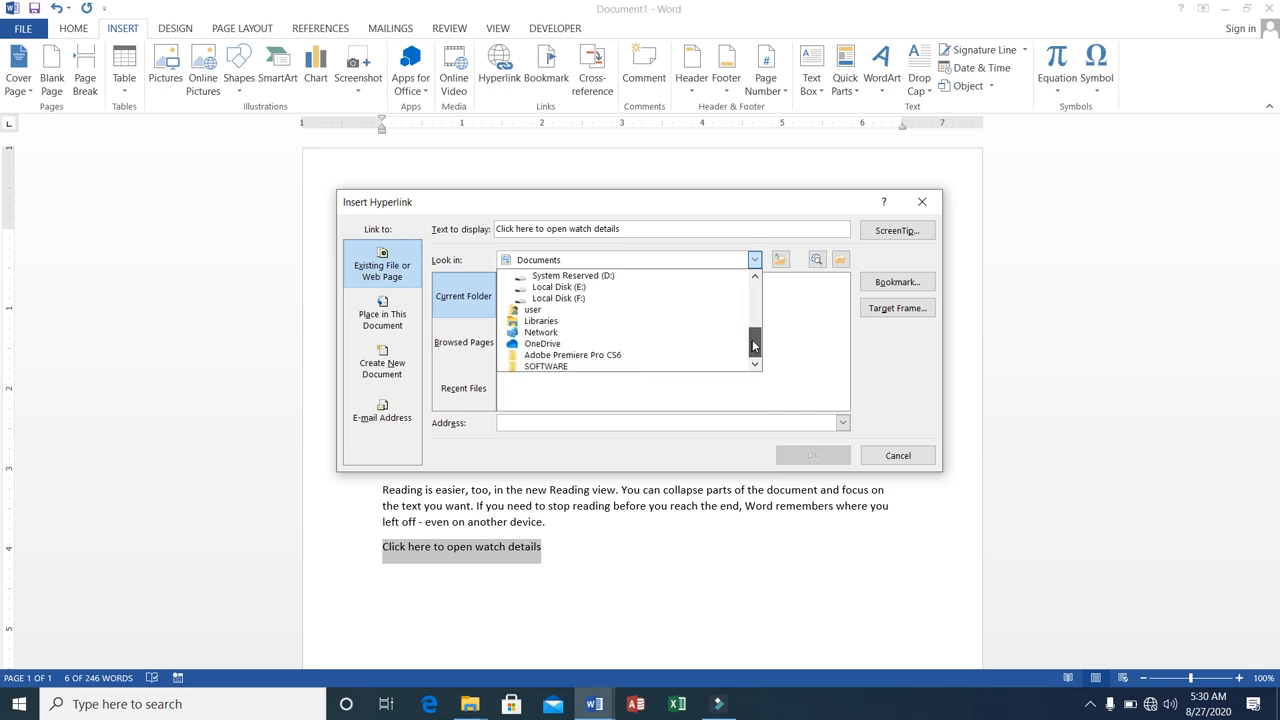
{"action": "left_click", "coordinate": [565, 287]}
{"action": "double_click", "coordinate": [527, 368]}
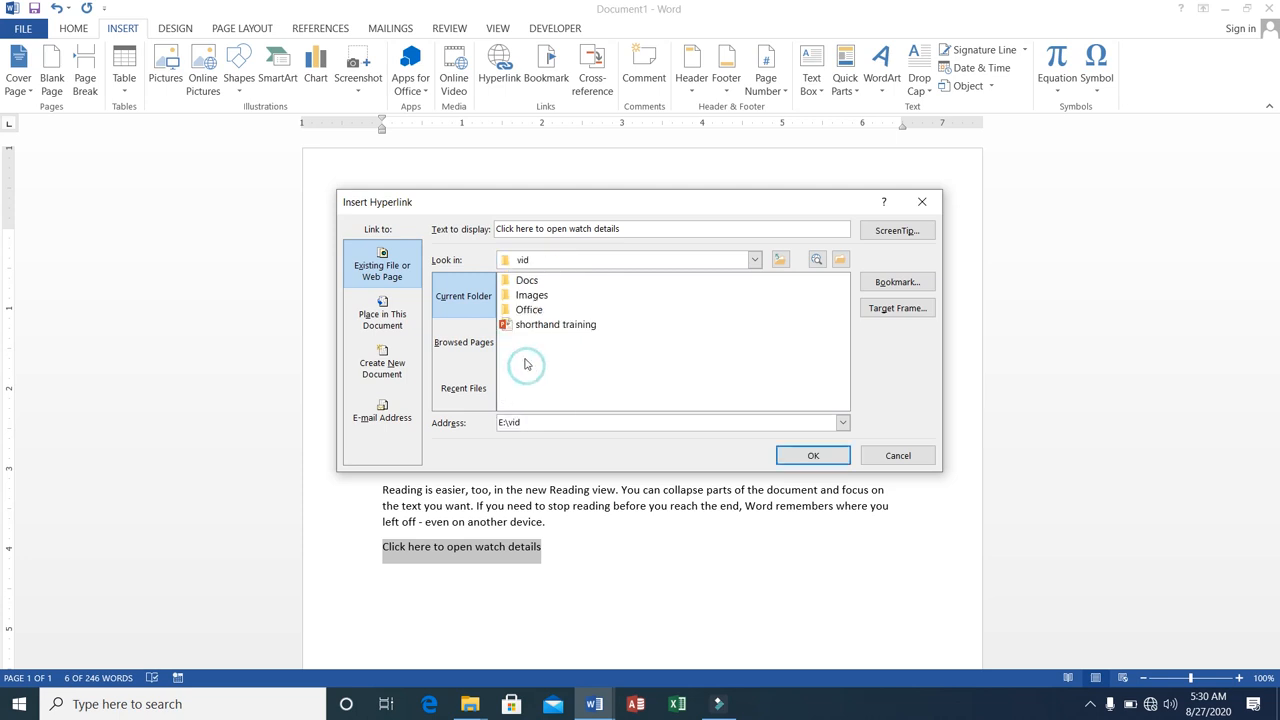
{"action": "left_click", "coordinate": [527, 282]}
{"action": "double_click", "coordinate": [527, 283]}
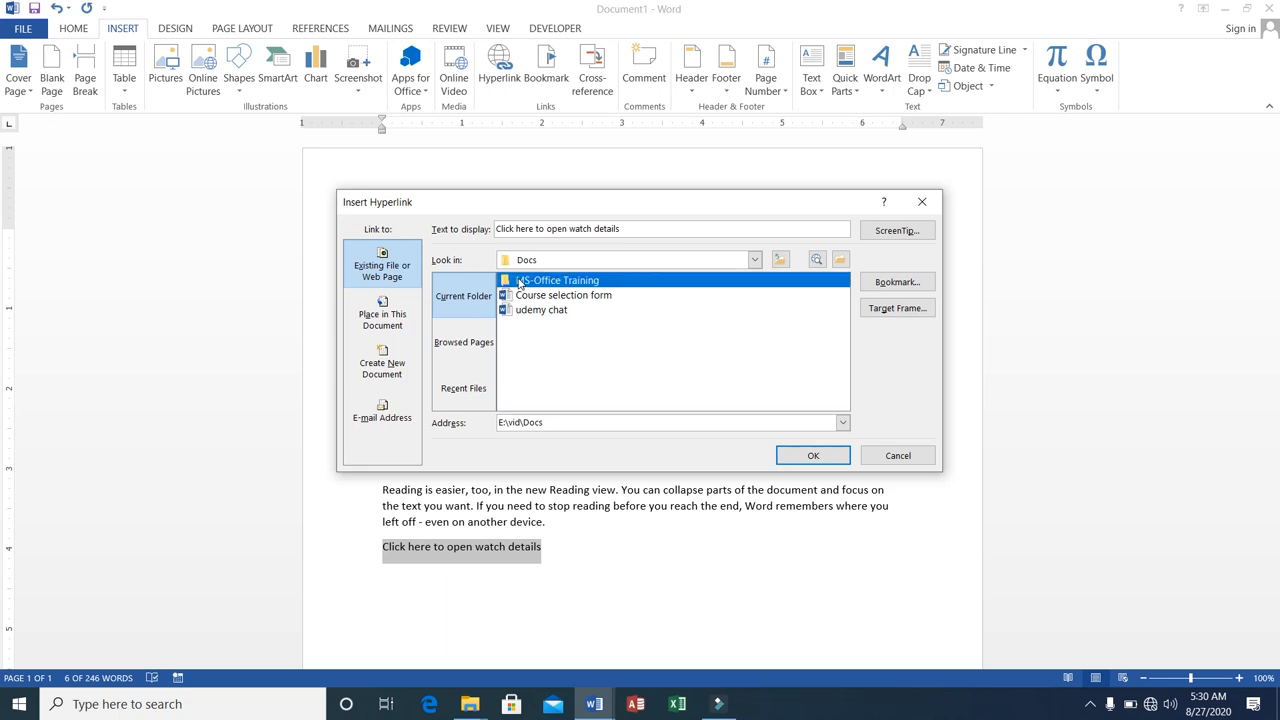
{"action": "double_click", "coordinate": [520, 282]}
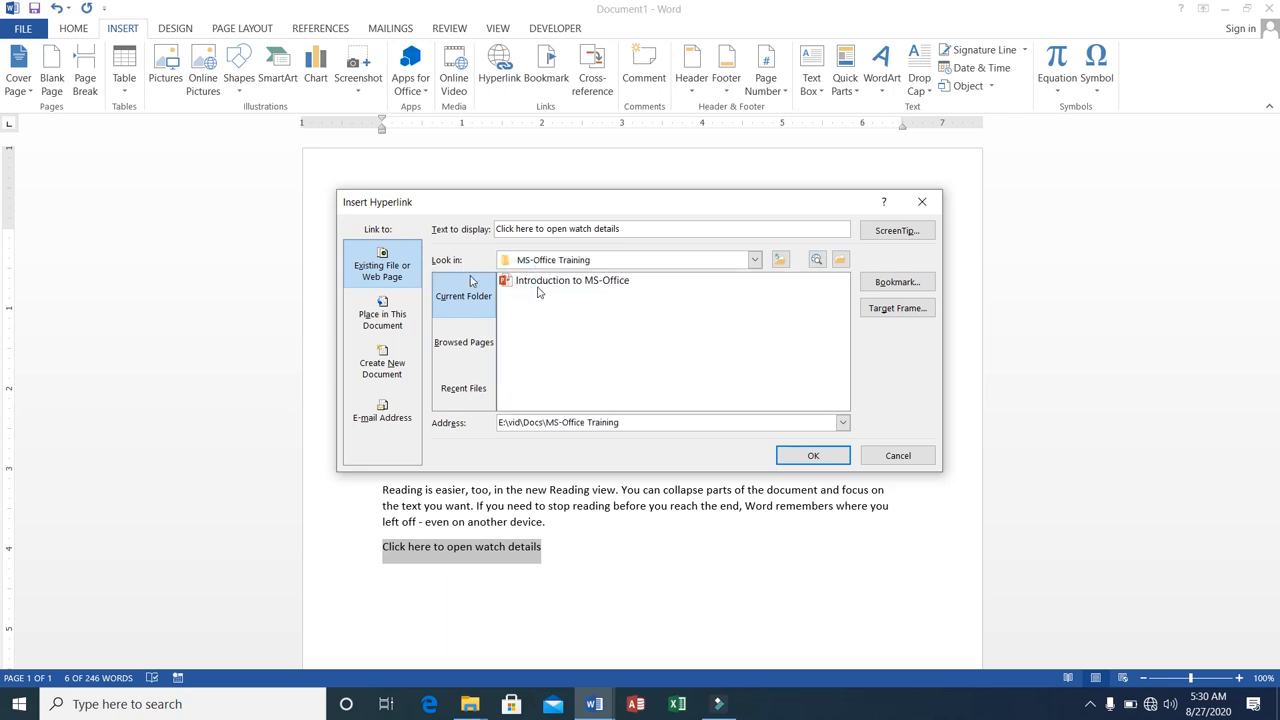
Link the line "Click here to open watch details" to the video 1-Introduction to MS-Office.mp4 in E:\vid\Office\Word.
{"action": "left_click", "coordinate": [756, 261]}
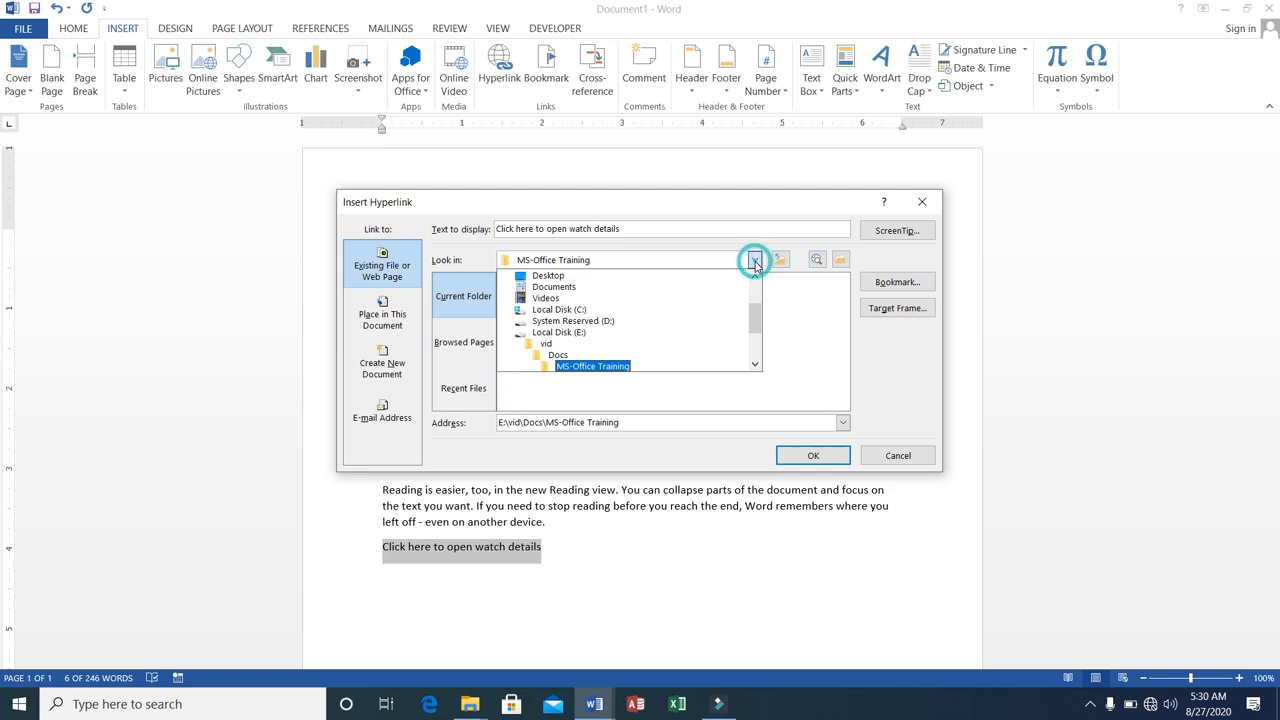
{"action": "left_click", "coordinate": [573, 347]}
{"action": "double_click", "coordinate": [549, 310]}
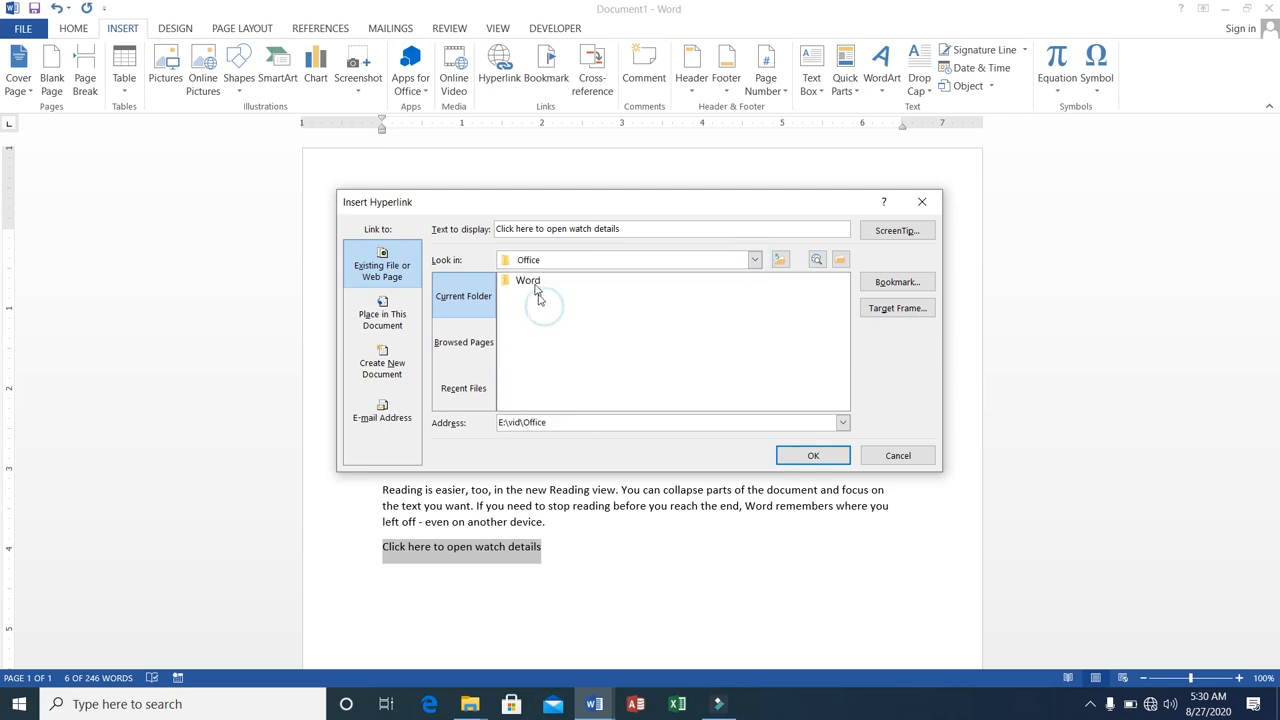
{"action": "double_click", "coordinate": [531, 281]}
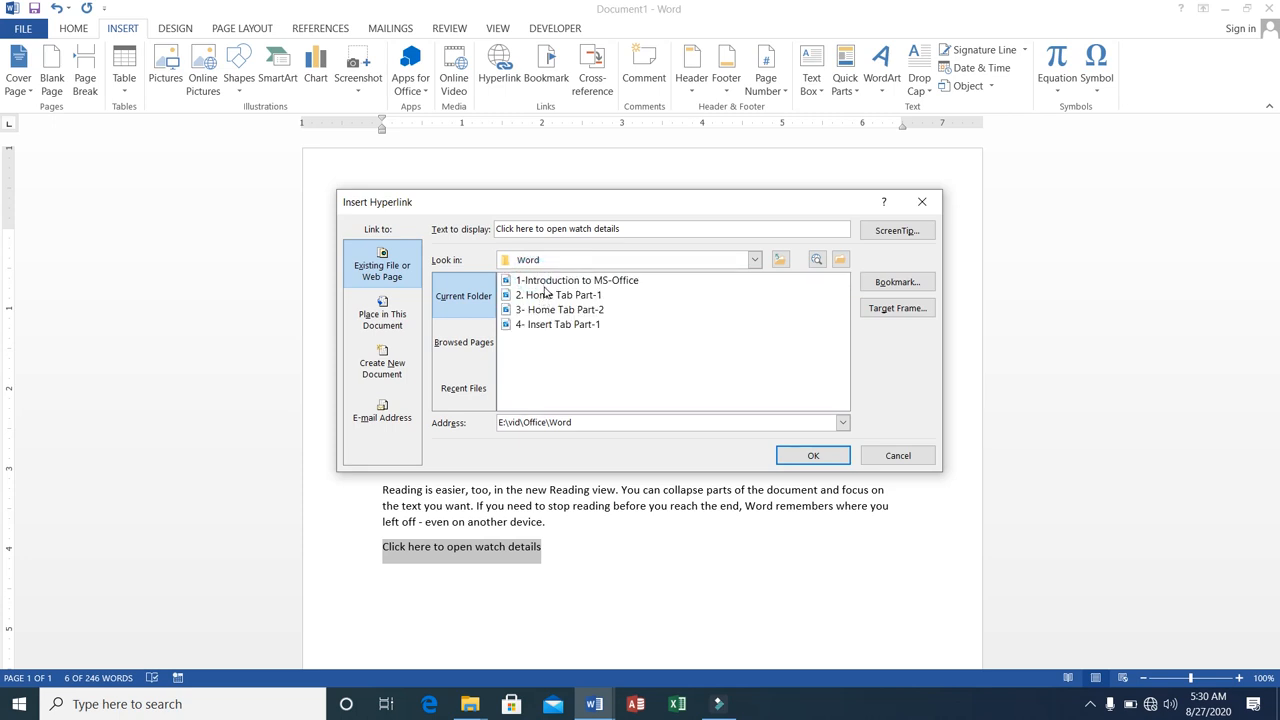
{"action": "left_click", "coordinate": [546, 281]}
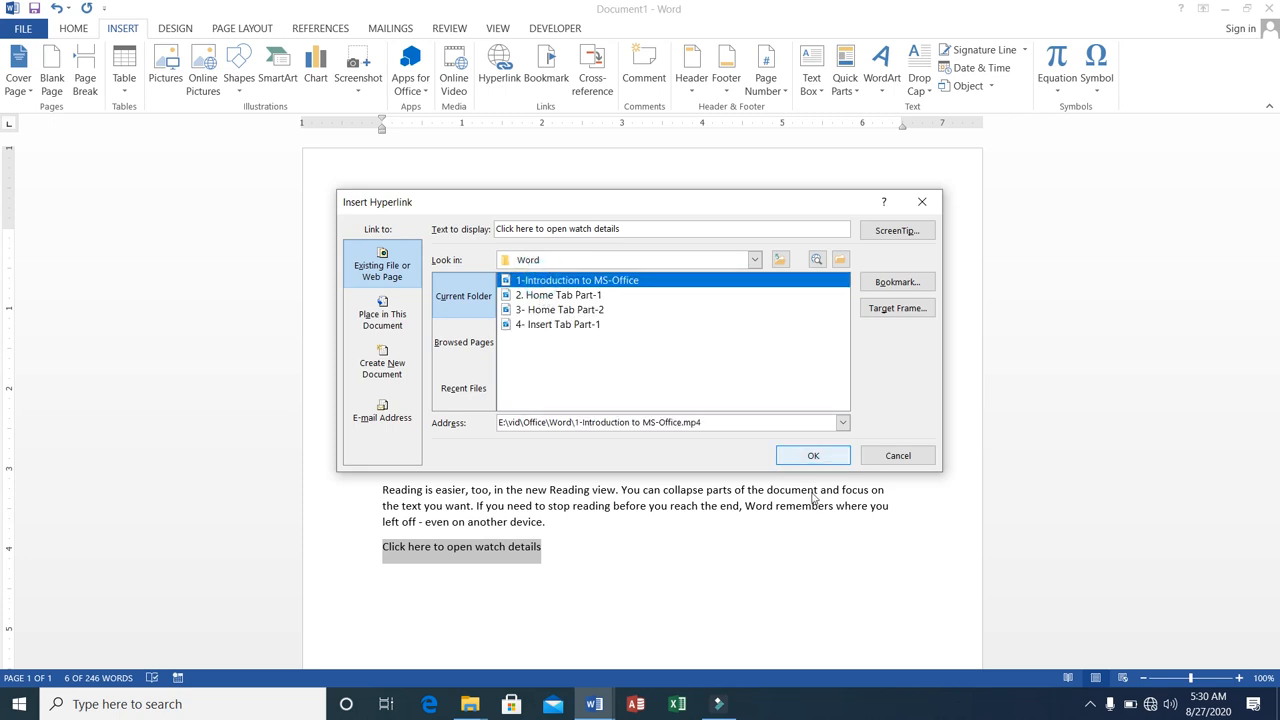
{"action": "left_click", "coordinate": [810, 456]}
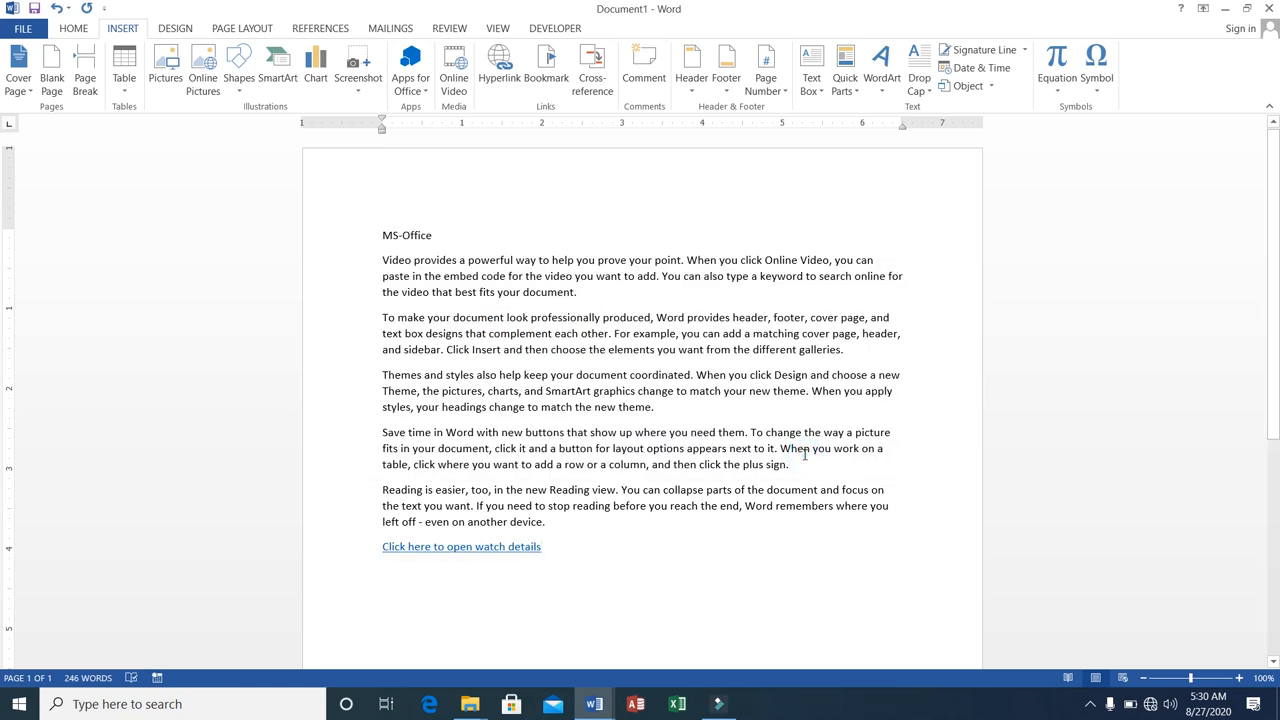
Test the "Click here to open watch details" hyperlink by opening its video, and close the video player.
{"action": "left_click", "coordinate": [383, 233]}
{"action": "left_click", "coordinate": [435, 556], "text": "ctrl"}
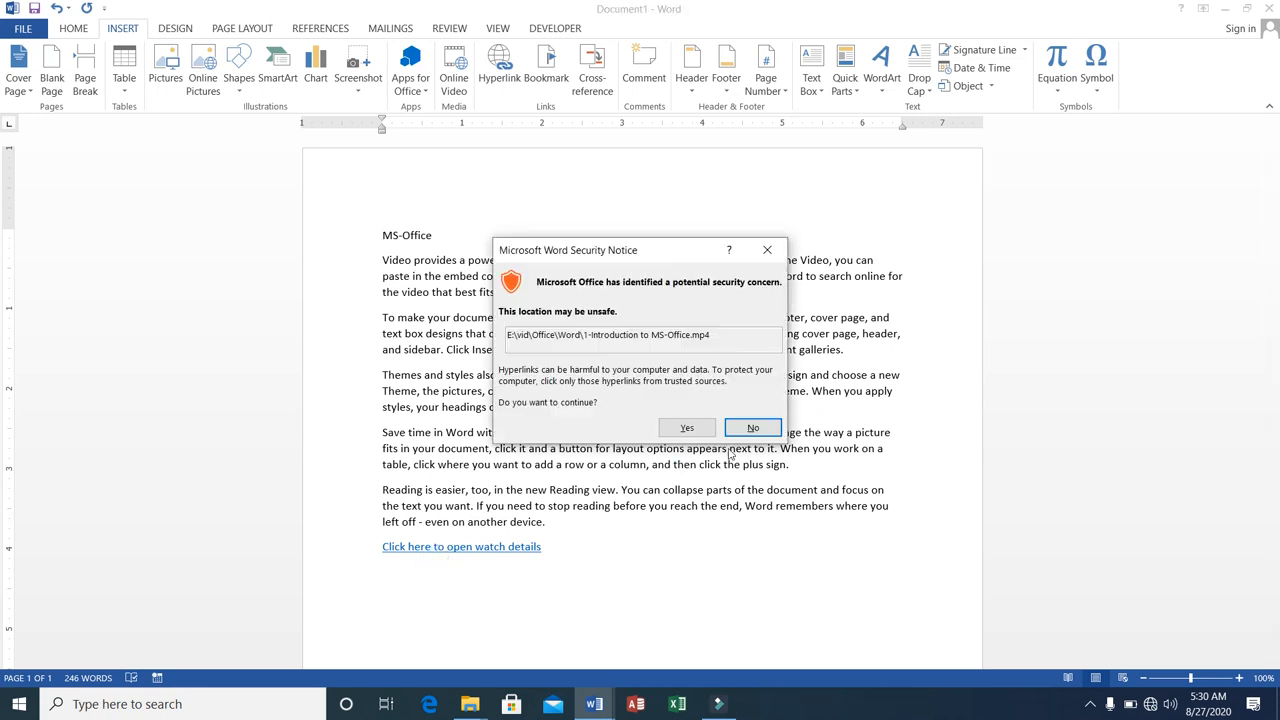
{"action": "left_click", "coordinate": [698, 430]}
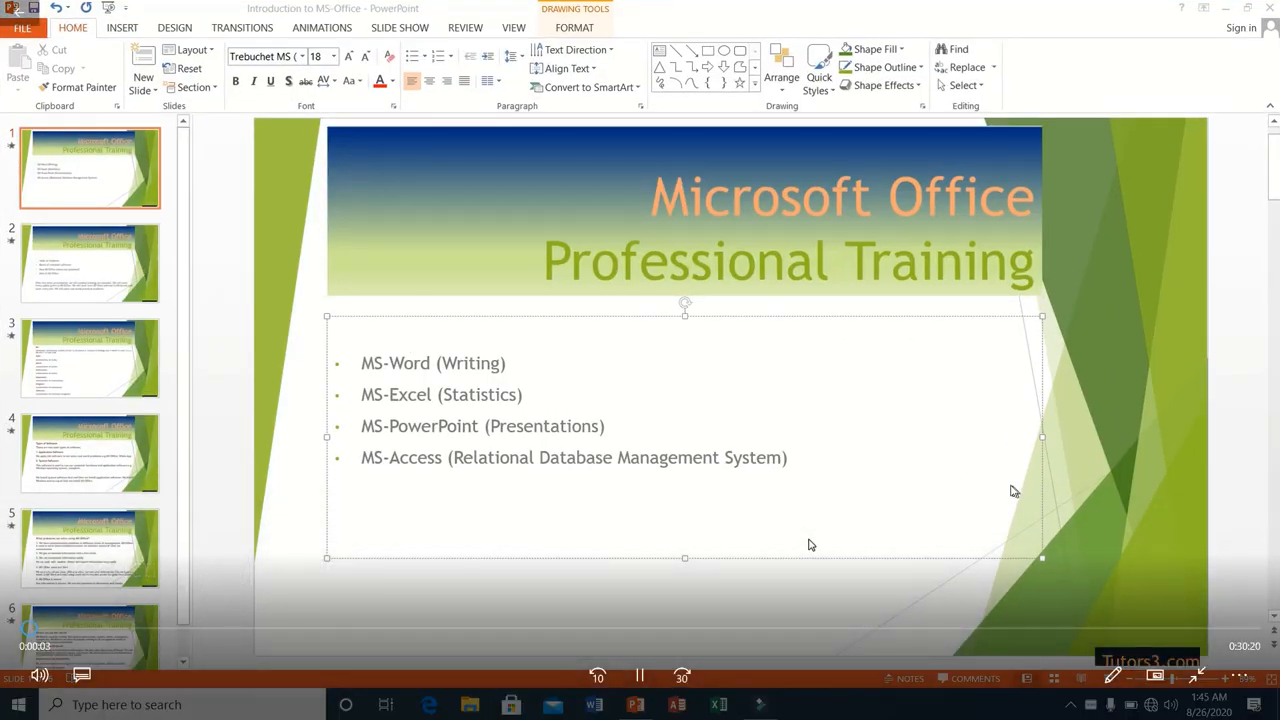
{"action": "left_click", "coordinate": [1205, 680]}
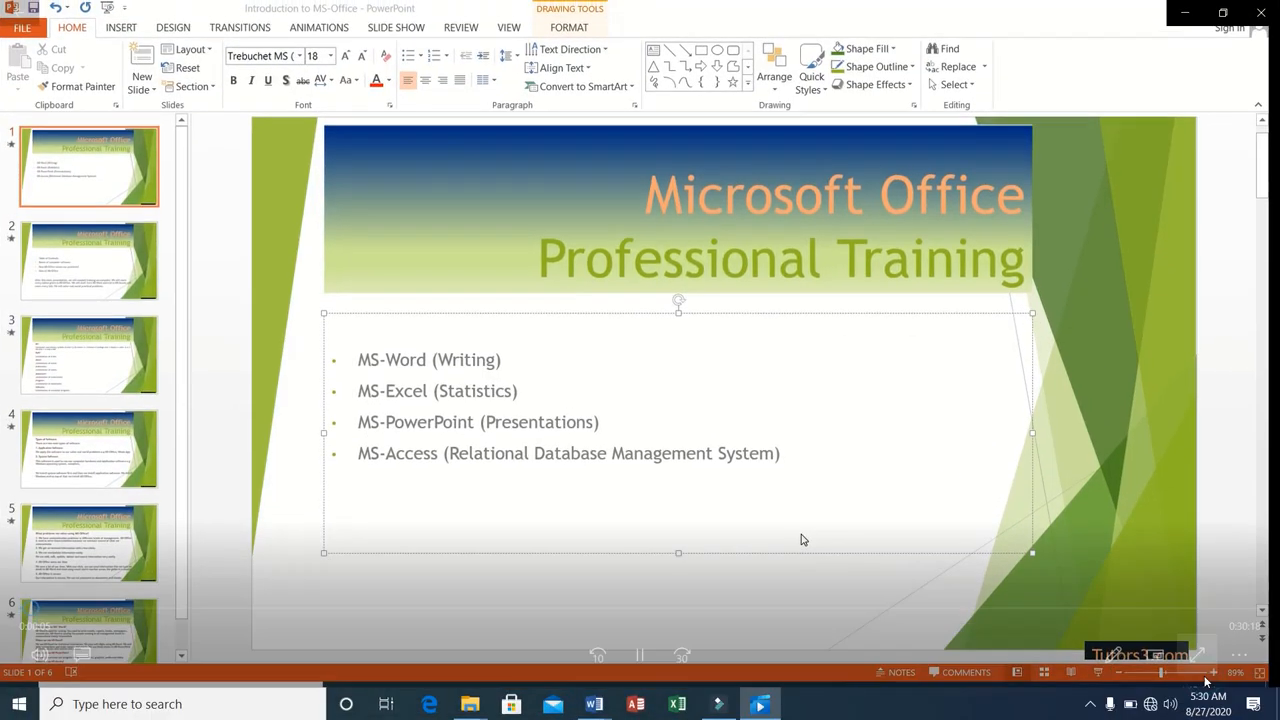
{"action": "left_click", "coordinate": [1259, 14]}
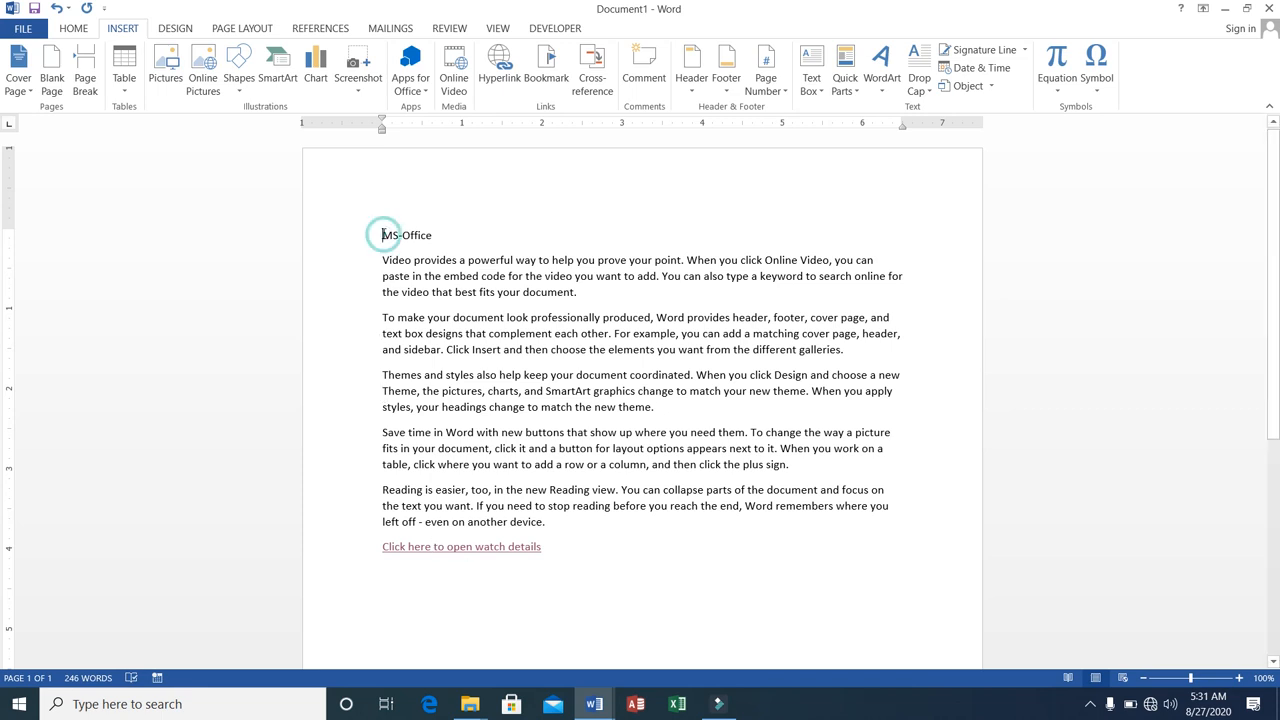
Replace the entire document content with the line "Click here to open picture".
{"action": "left_click_drag", "start_coordinate": [383, 234], "coordinate": [561, 552]}
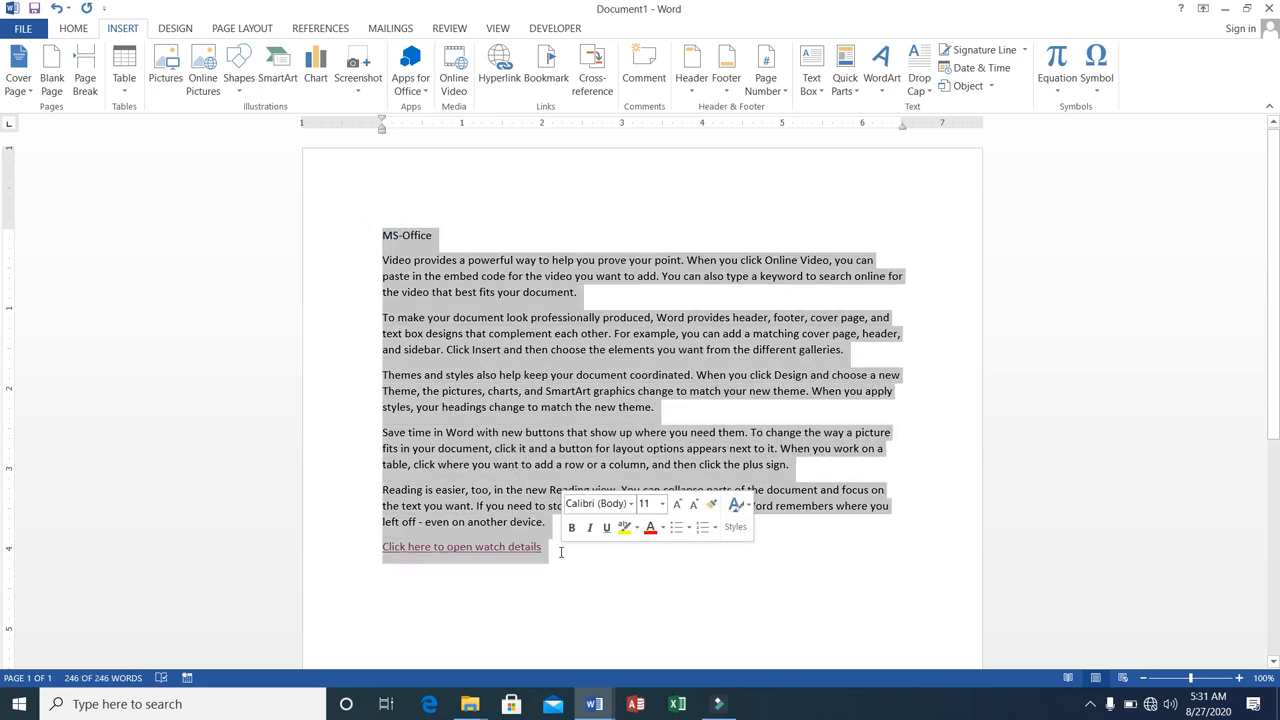
{"action": "key", "text": "Delete"}
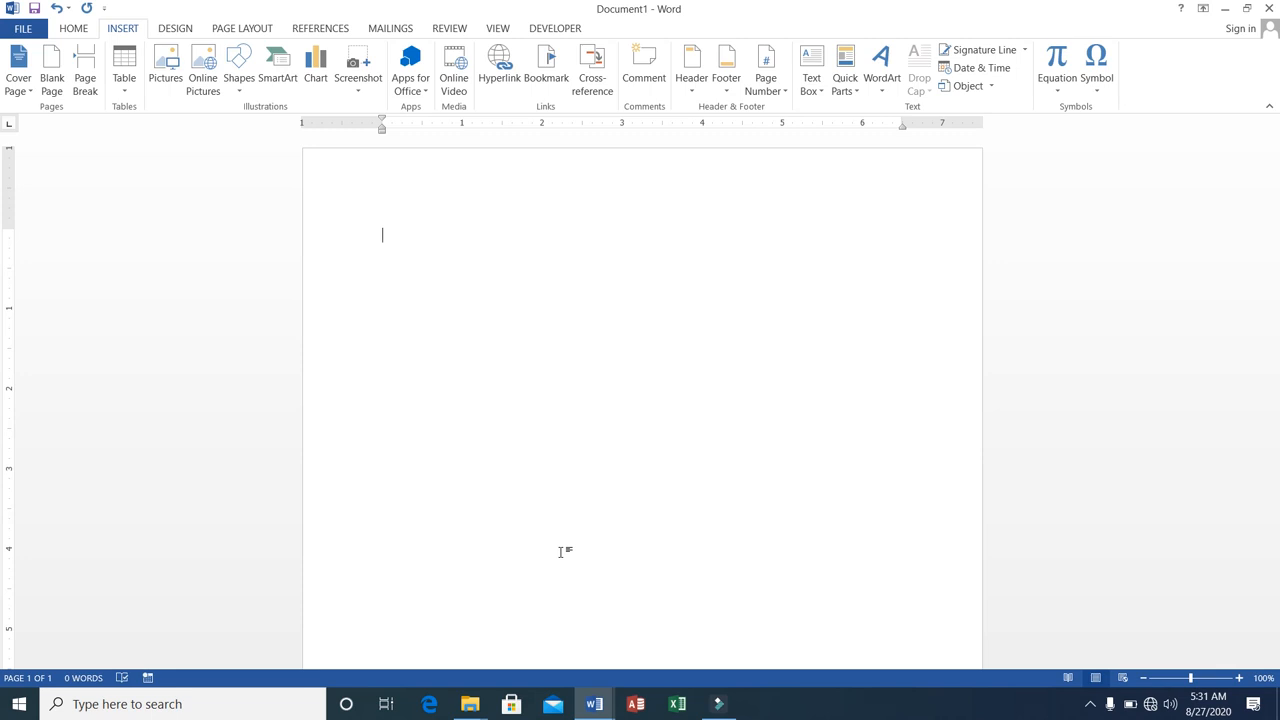
{"action": "type", "text": "Click he"}
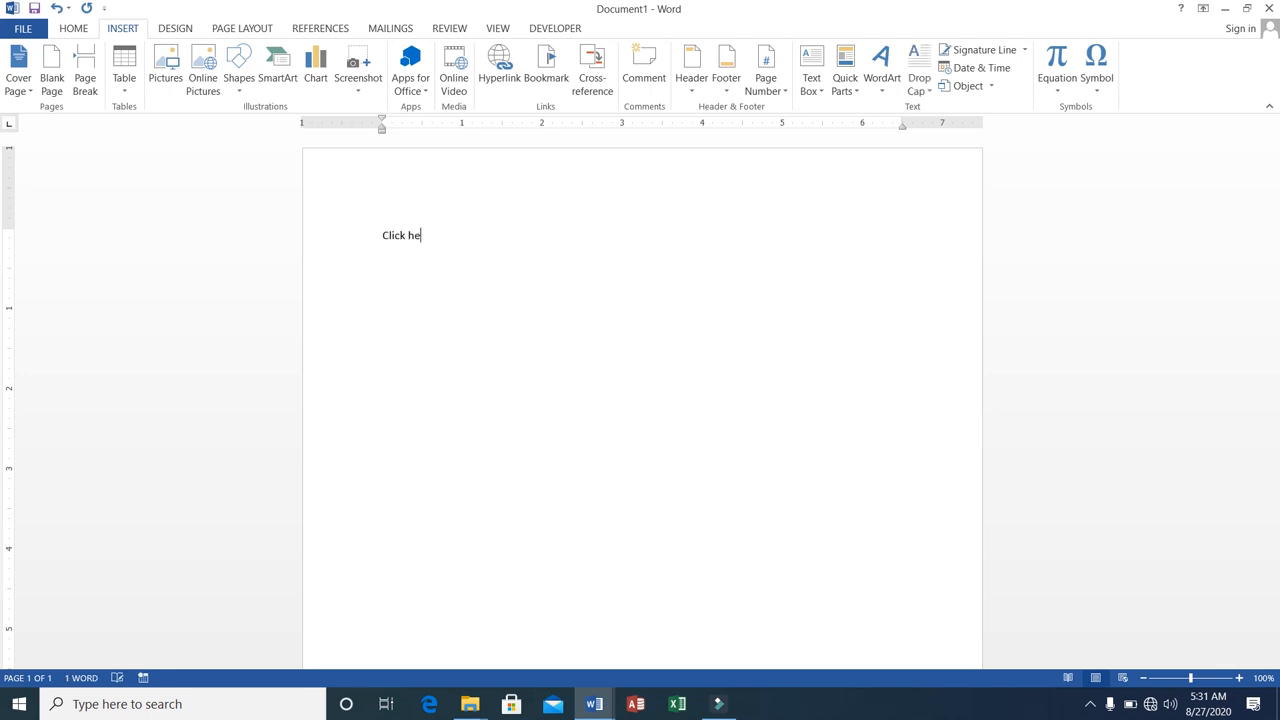
{"action": "type", "text": "re to open picture"}
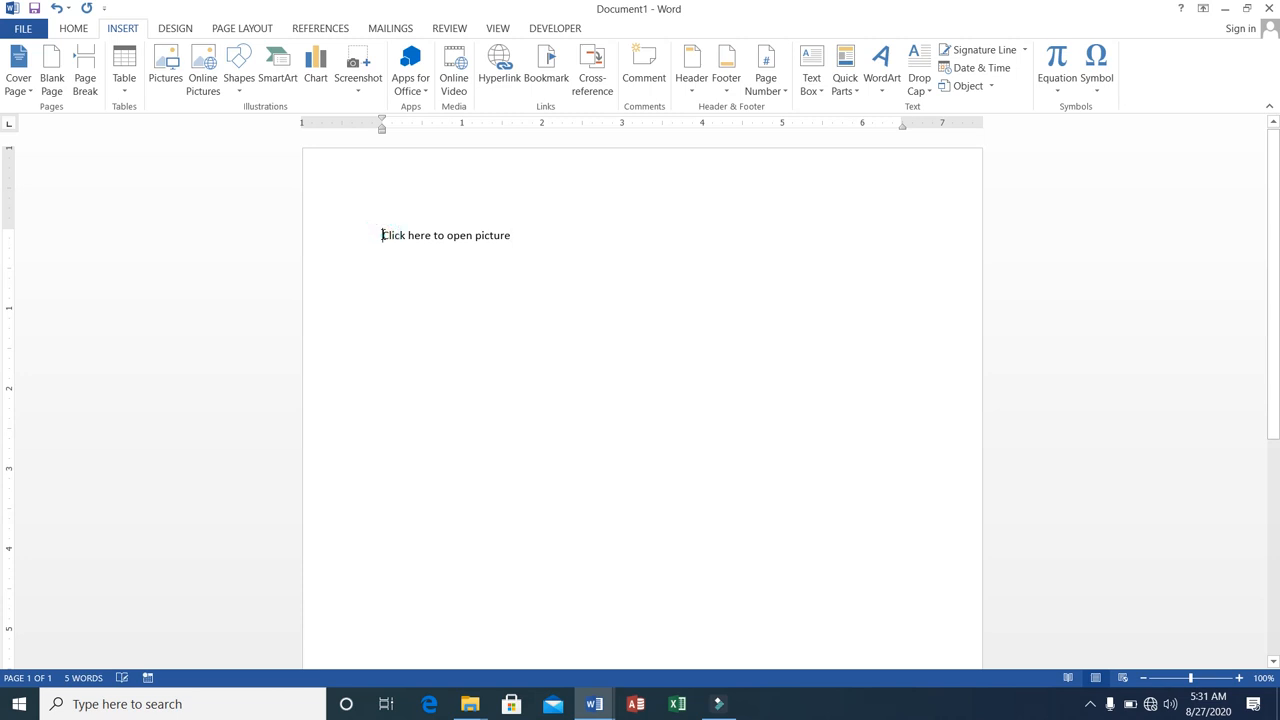
Link the line "Click here to open picture" to the Thumbnail image in the Pictures folder.
{"action": "left_click_drag", "start_coordinate": [382, 233], "coordinate": [529, 226]}
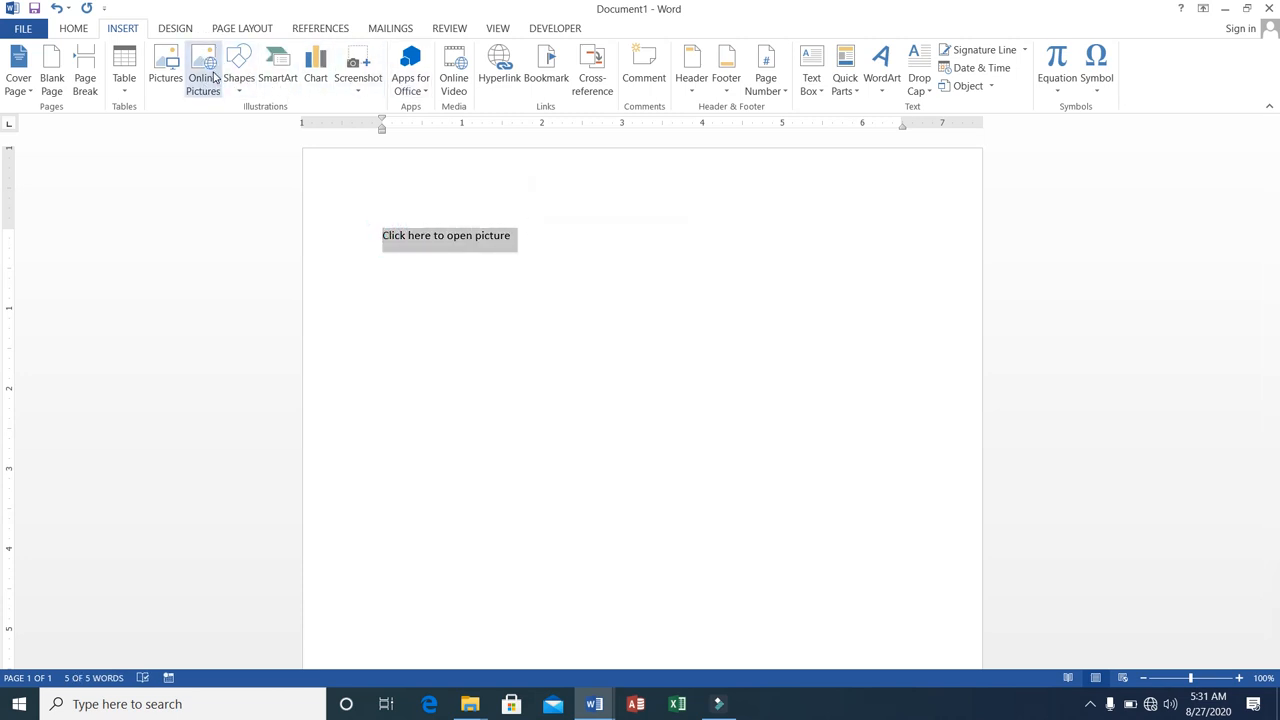
{"action": "left_click", "coordinate": [490, 80]}
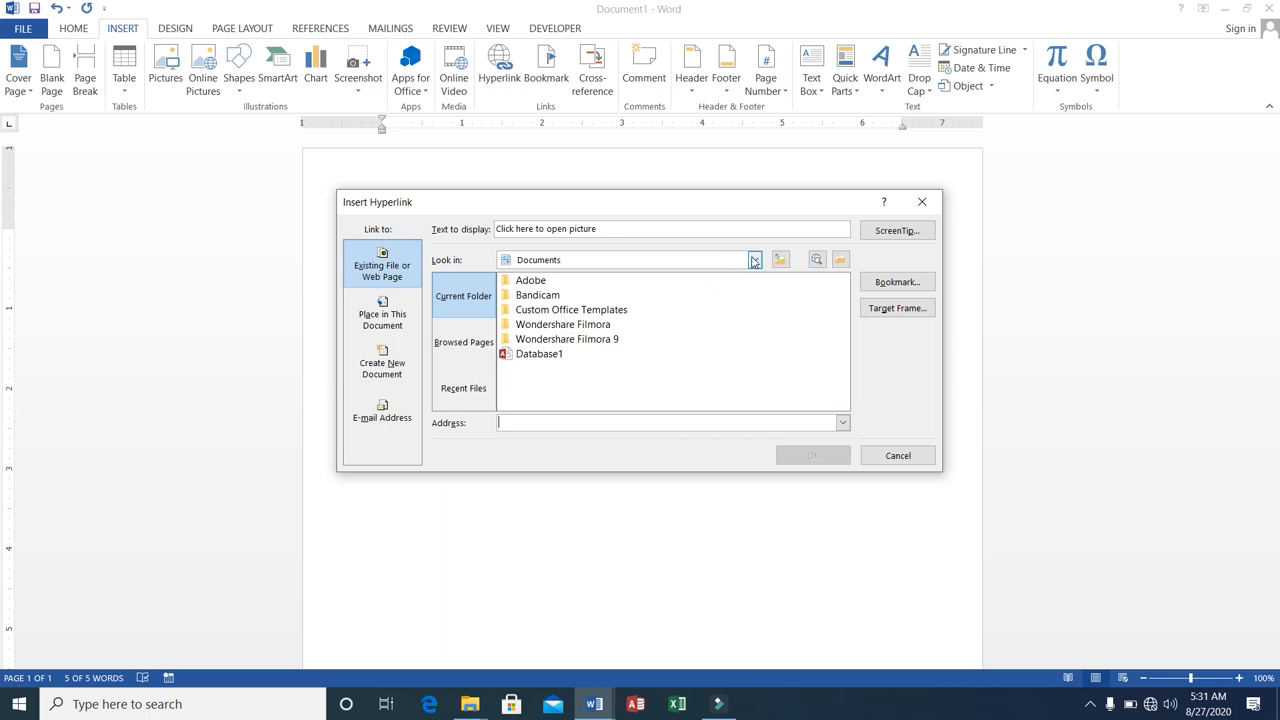
{"action": "left_click", "coordinate": [754, 261]}
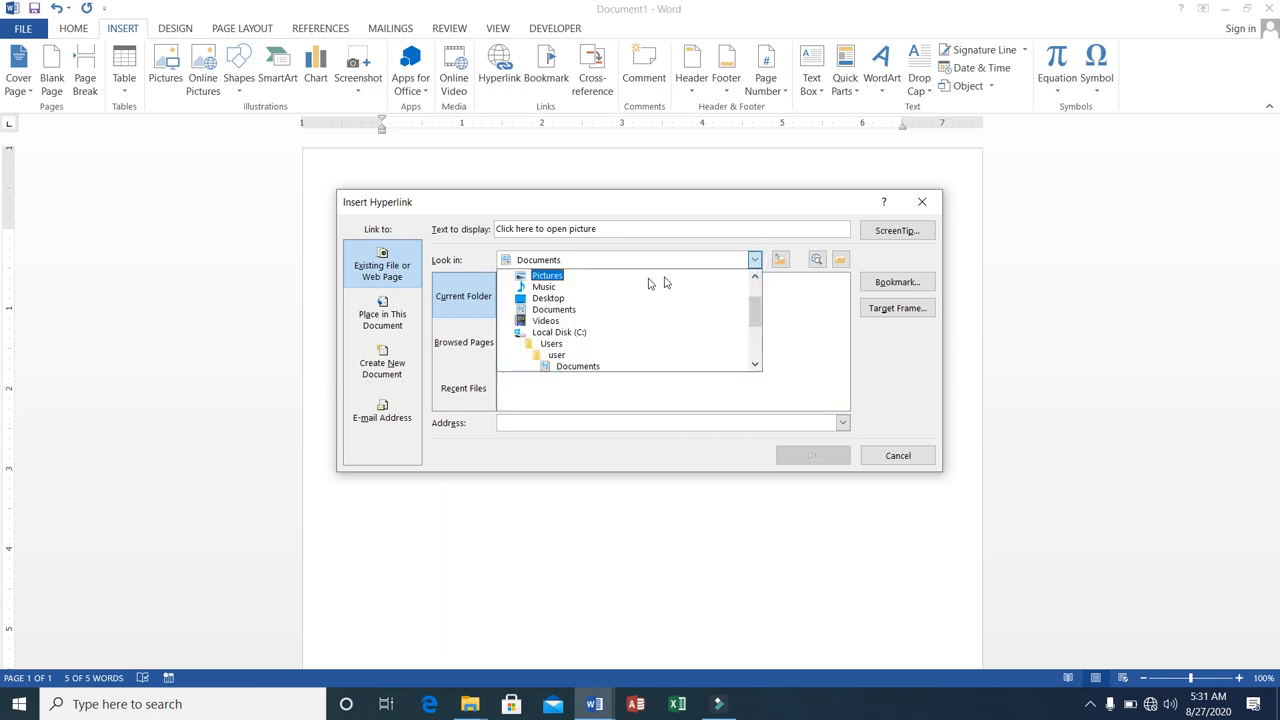
{"action": "left_click", "coordinate": [560, 311]}
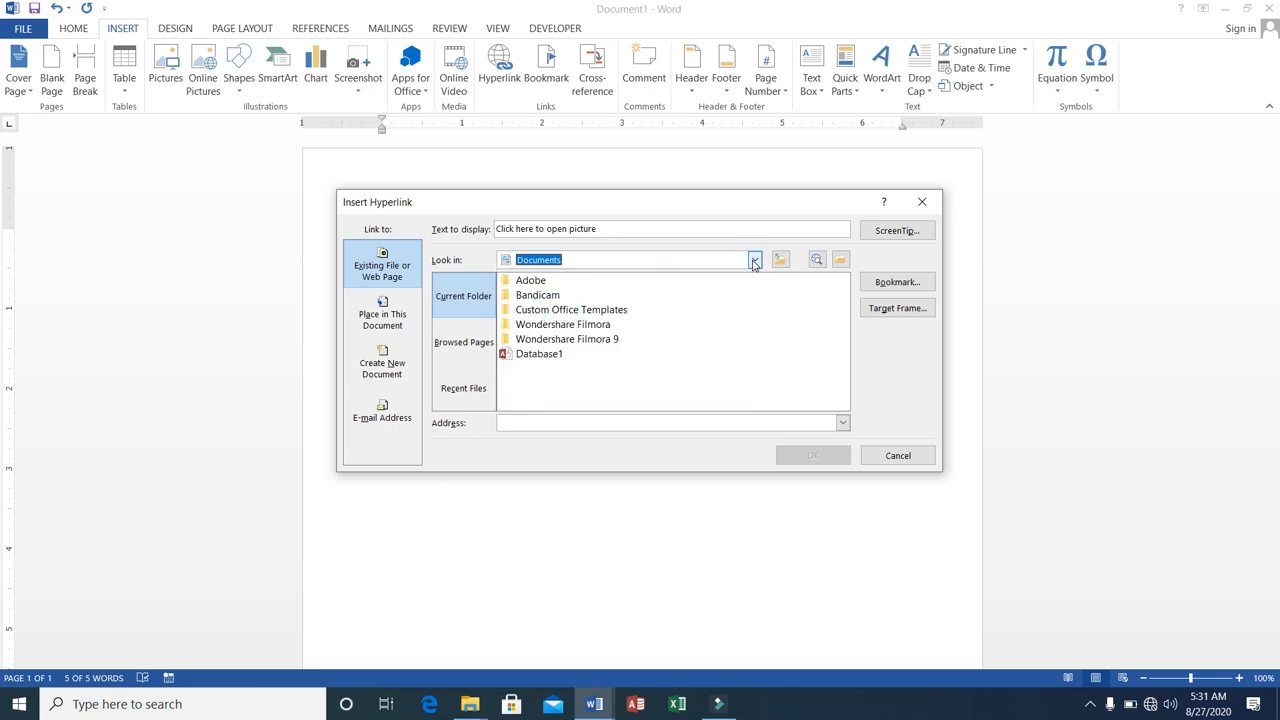
{"action": "left_click", "coordinate": [754, 260]}
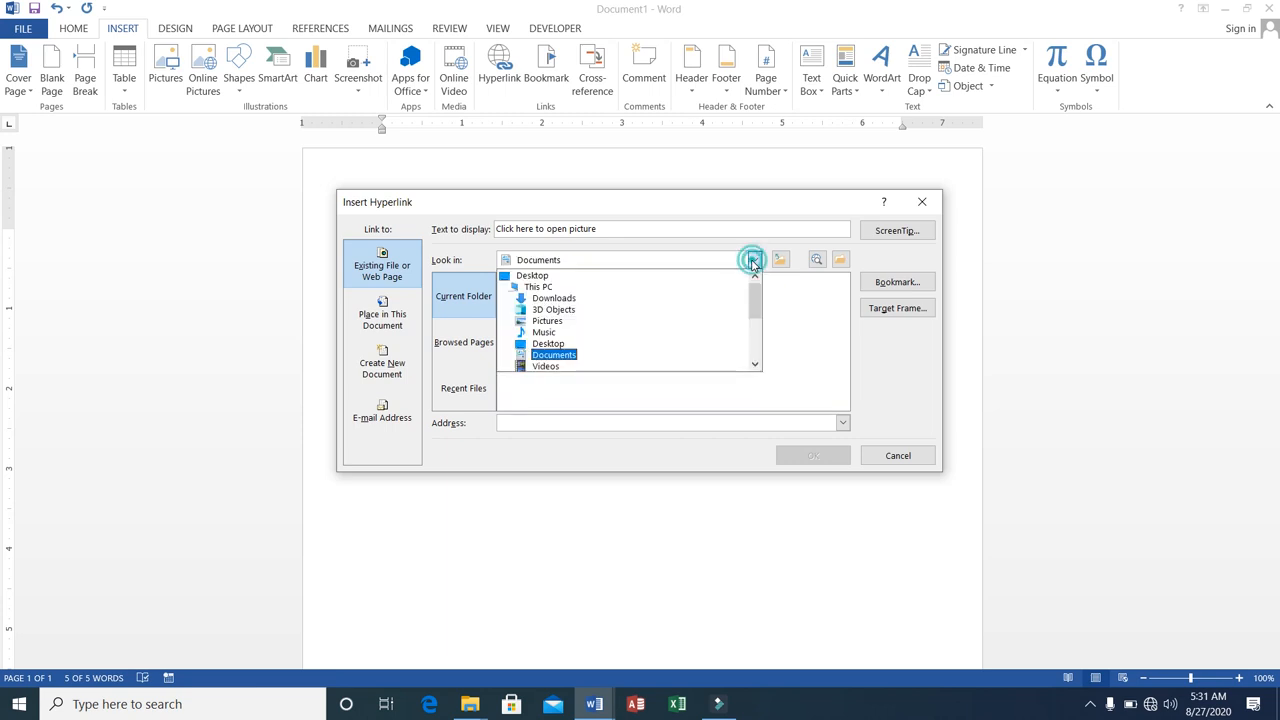
{"action": "left_click", "coordinate": [551, 320]}
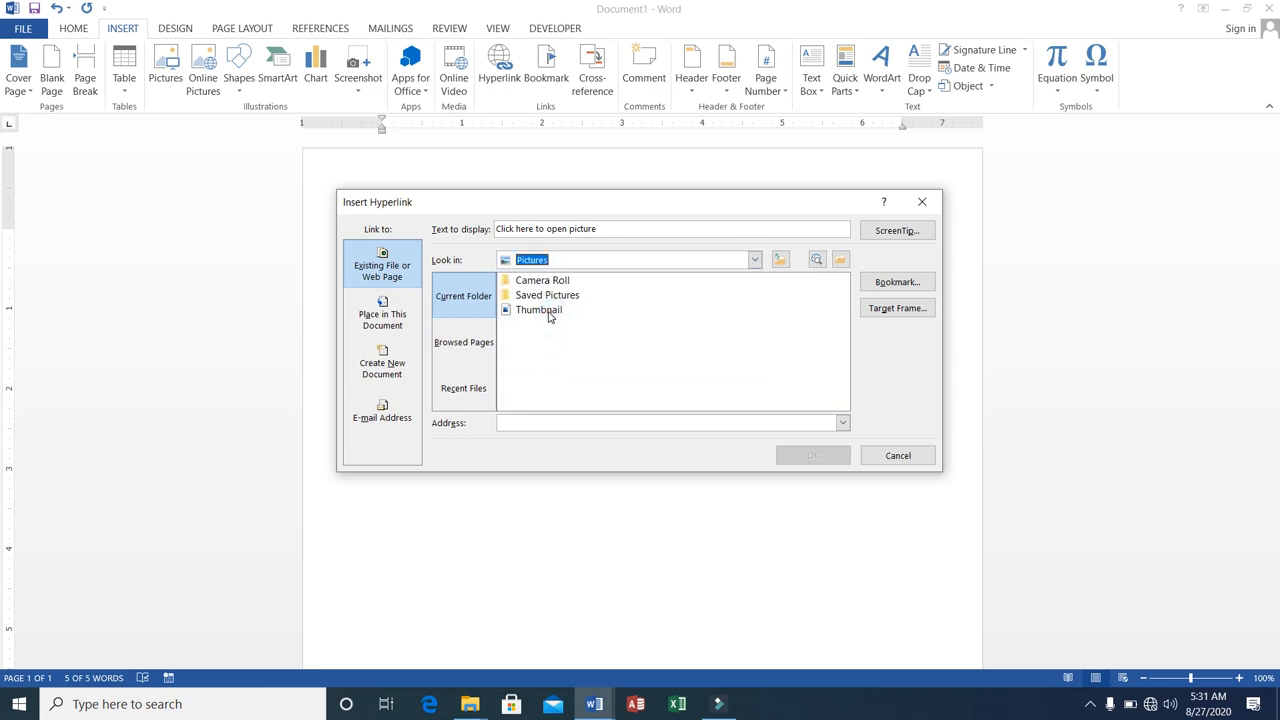
{"action": "left_click", "coordinate": [546, 310]}
{"action": "left_click", "coordinate": [810, 455]}
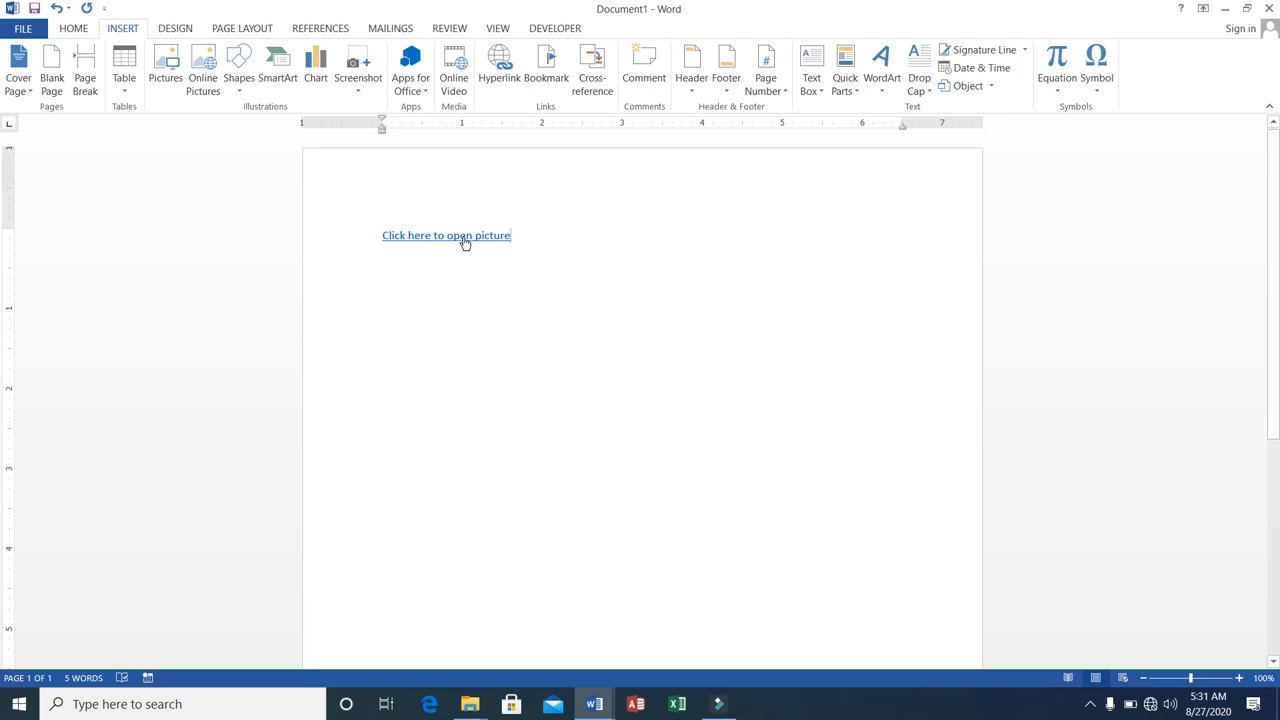
Test the "Click here to open picture" hyperlink by opening its image, and close the photo viewer.
{"action": "left_click", "coordinate": [465, 241], "text": "ctrl"}
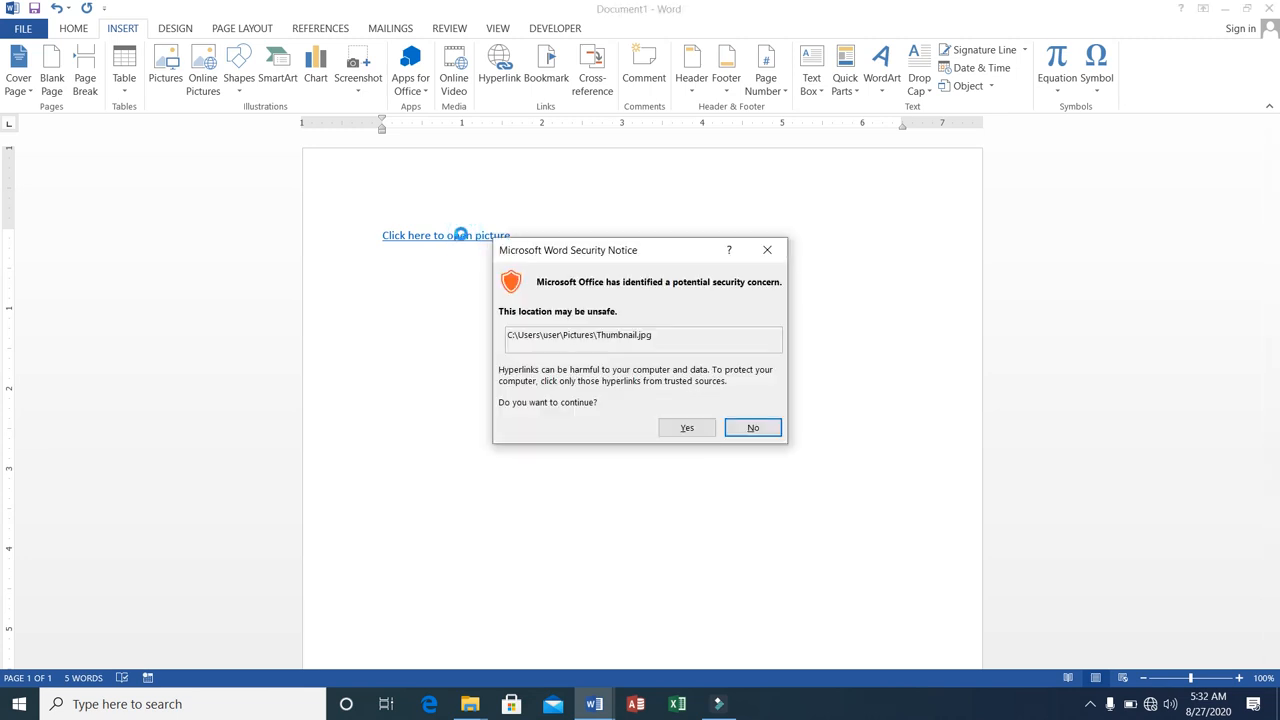
{"action": "left_click", "coordinate": [684, 428]}
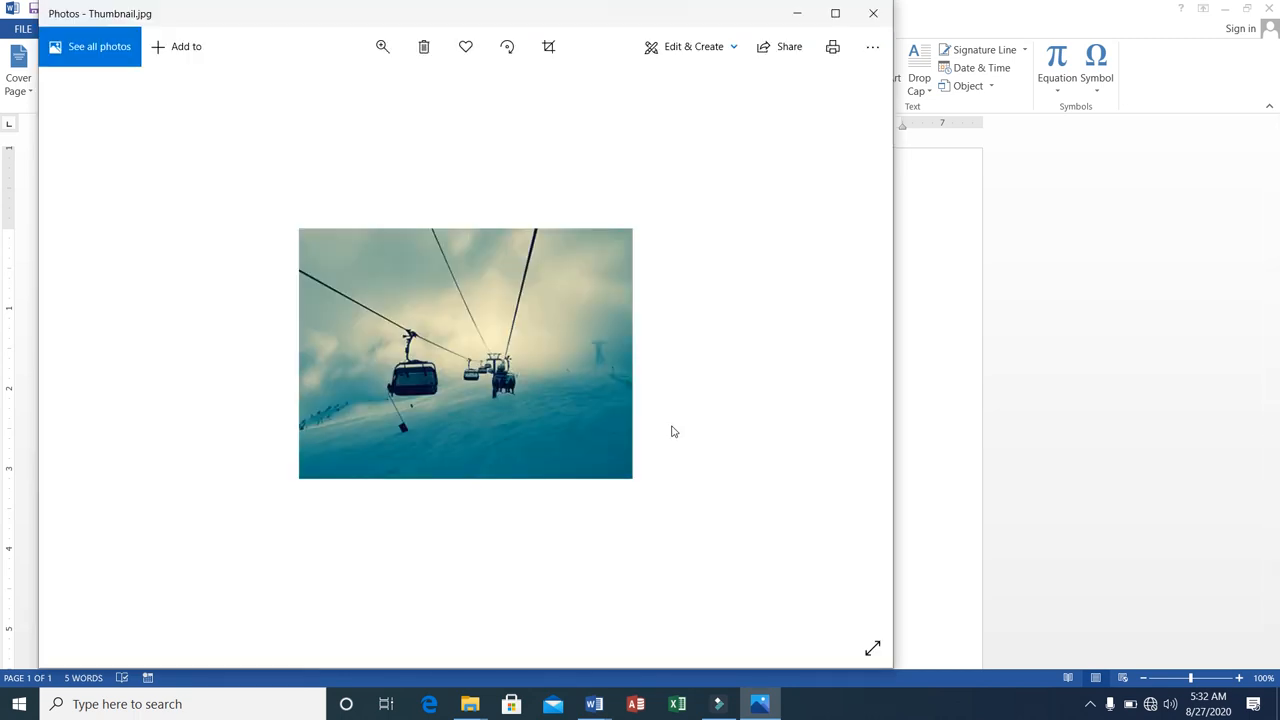
{"action": "left_click", "coordinate": [870, 20]}
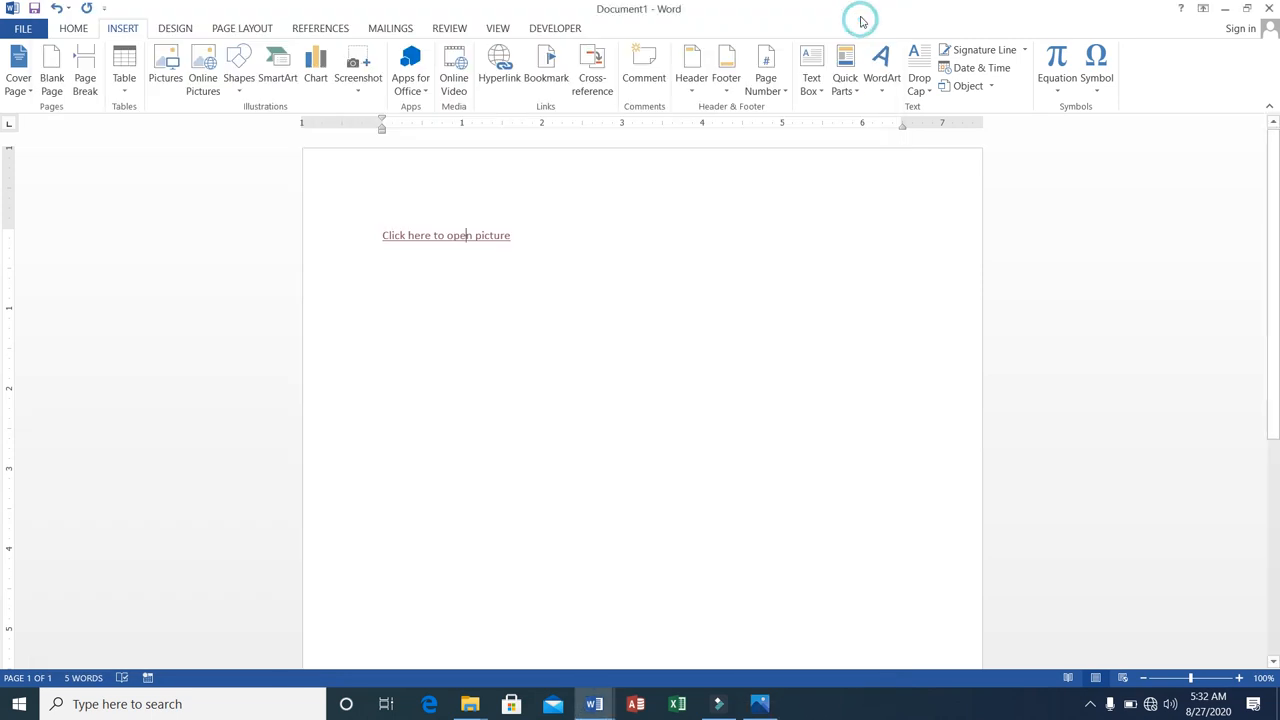
Replace the picture hyperlink line with the heading Chapter1, indented with tabs to about the middle of the line.
{"action": "left_click", "coordinate": [382, 235]}
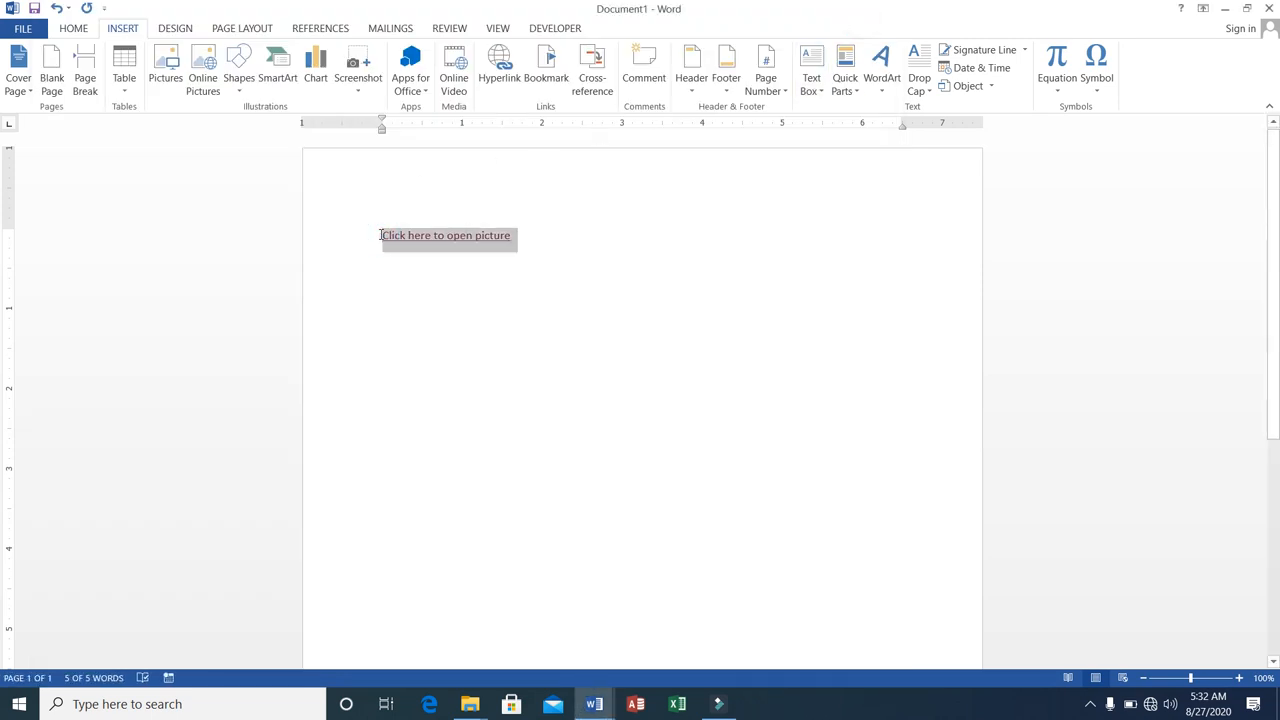
{"action": "key", "text": "Delete"}
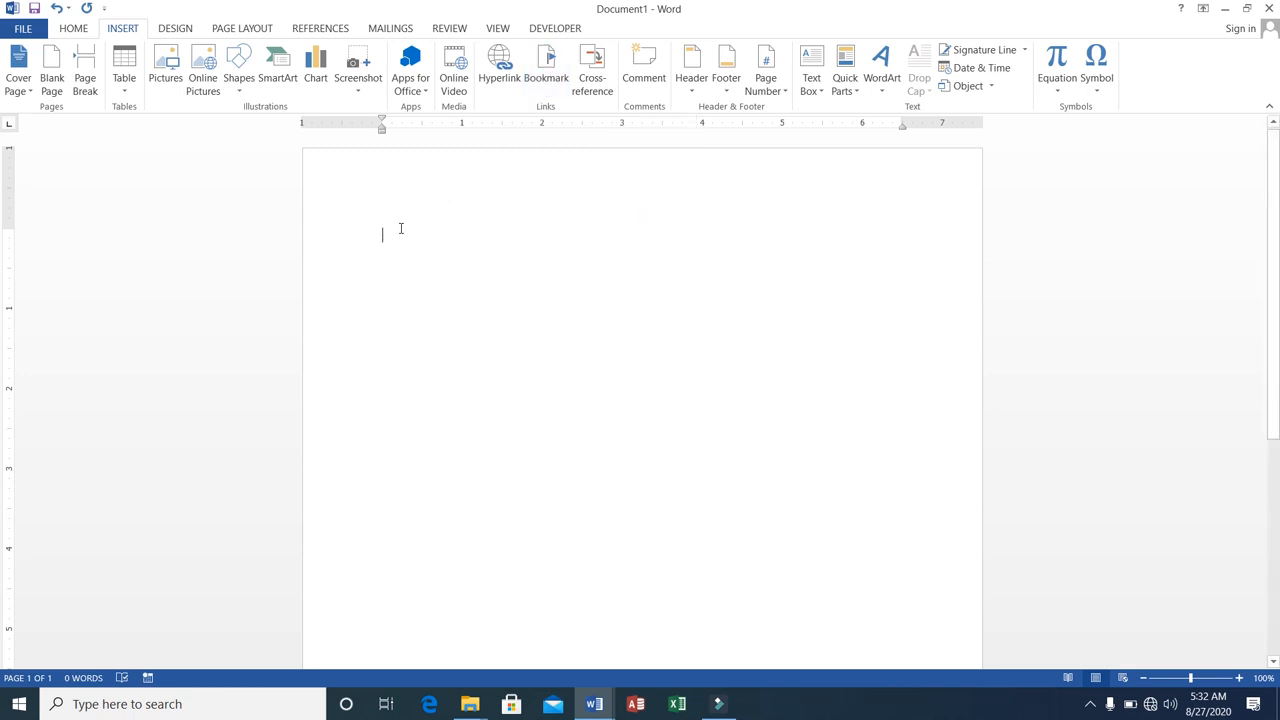
{"action": "key", "text": "Tab"}
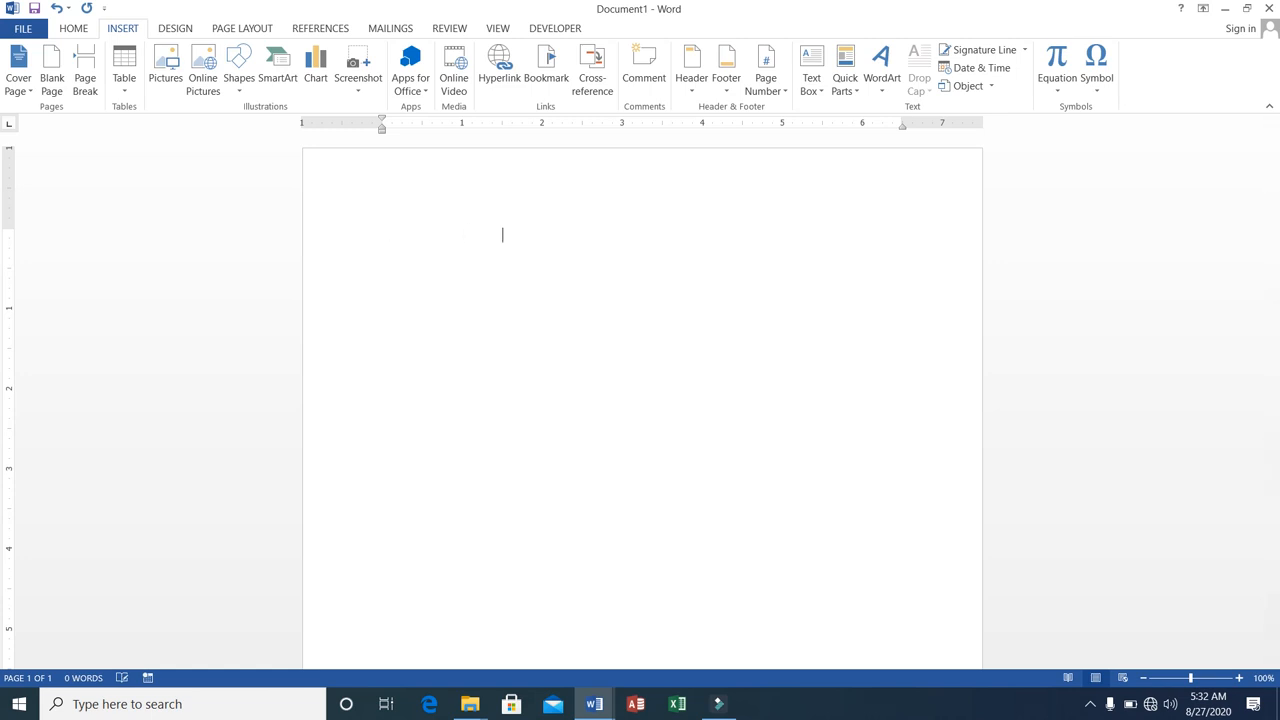
{"action": "type", "text": "Chapter"}
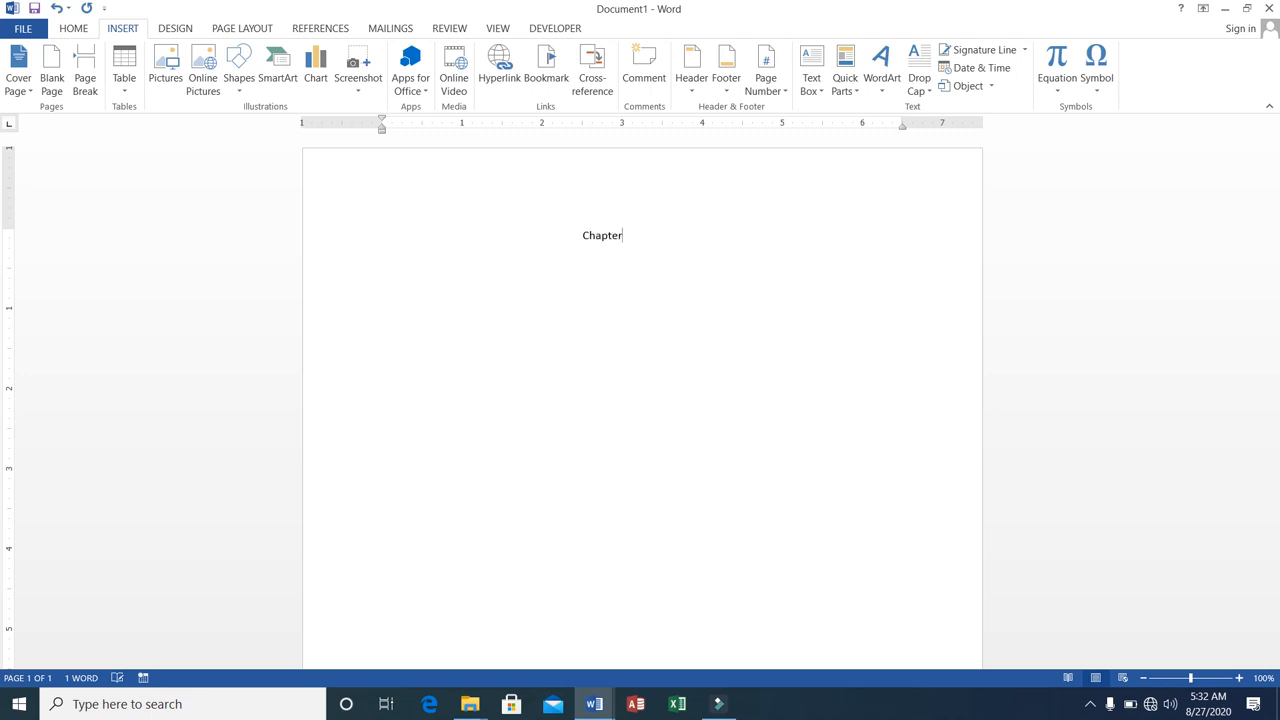
{"action": "type", "text": "12"}
{"action": "key", "text": "BackSpace"}
Add blank lines below Chapter1 until a second page begins and enter the heading Chapter2 there.
{"action": "key", "text": "Return"}
{"action": "key", "text": "Return"}
{"action": "key", "text": "Return"}
{"action": "key", "text": "Return"}
{"action": "key", "text": "Return"}
{"action": "key", "text": "Return"}
{"action": "key", "text": "Return"}
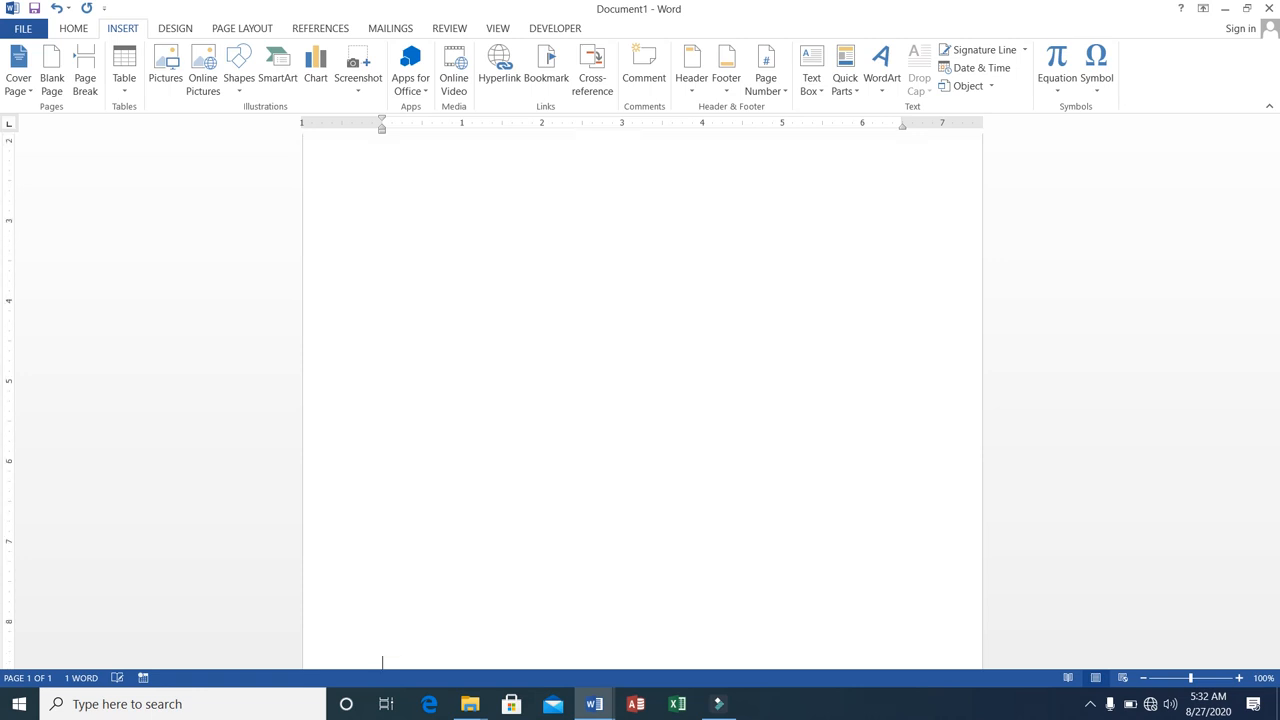
{"action": "key", "text": "Return"}
{"action": "key", "text": "Return"}
{"action": "key", "text": "Return"}
{"action": "key", "text": "Return"}
{"action": "key", "text": "Return"}
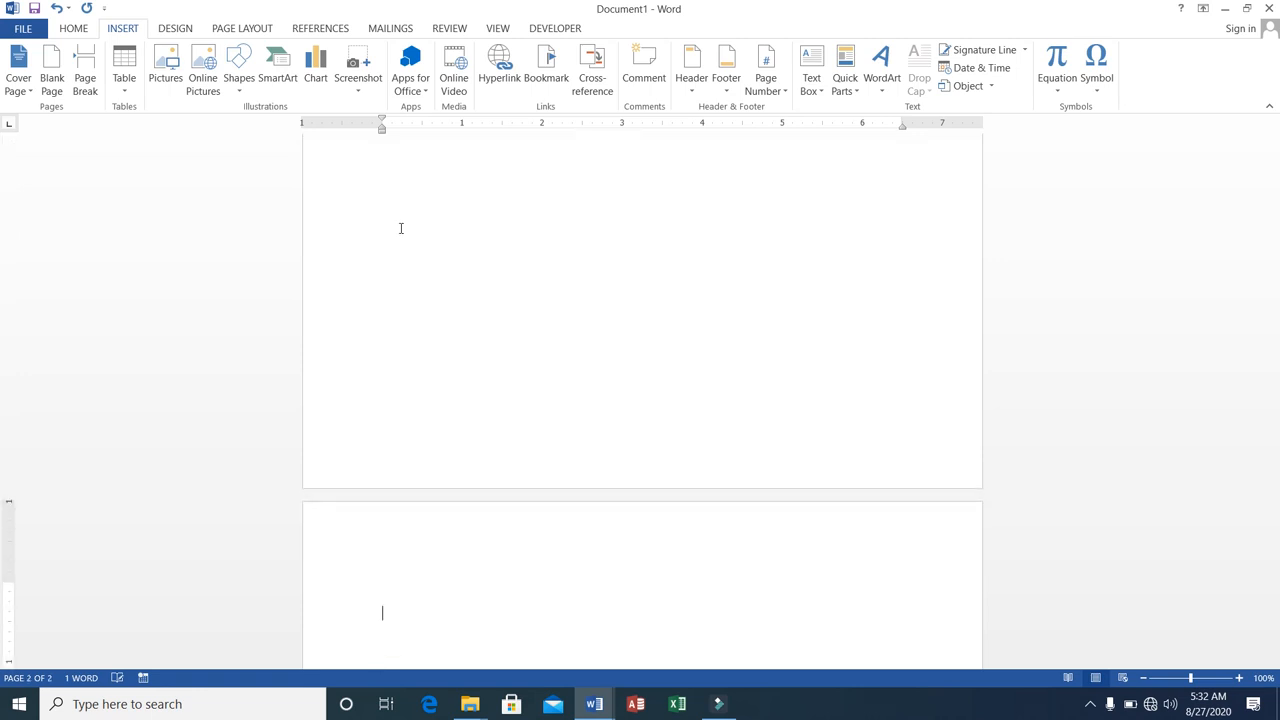
{"action": "key", "text": "Up"}
{"action": "key", "text": "Up"}
{"action": "key", "text": "Up"}
{"action": "key", "text": "Down"}
{"action": "key", "text": "Down"}
{"action": "key", "text": "shift+Up"}
{"action": "key", "text": "Up"}
{"action": "key", "text": "Down"}
{"action": "type", "text": "Chapter2"}
Add blank lines below Chapter2 until a third page begins and enter the tab-indented heading Chapter3 there.
{"action": "key", "text": "Return"}
{"action": "key", "text": "Return"}
{"action": "key", "text": "Return"}
{"action": "key", "text": "Return"}
{"action": "key", "text": "Return"}
{"action": "key", "text": "Return"}
{"action": "key", "text": "Return"}
{"action": "key", "text": "Return"}
{"action": "key", "text": "Return"}
{"action": "key", "text": "Return"}
{"action": "key", "text": "Return"}
{"action": "key", "text": "Return"}
{"action": "key", "text": "Return"}
{"action": "key", "text": "Return"}
{"action": "key", "text": "Return"}
{"action": "key", "text": "Return"}
{"action": "key", "text": "Return"}
{"action": "key", "text": "Return"}
{"action": "key", "text": "Return"}
{"action": "key", "text": "Return"}
{"action": "key", "text": "Return"}
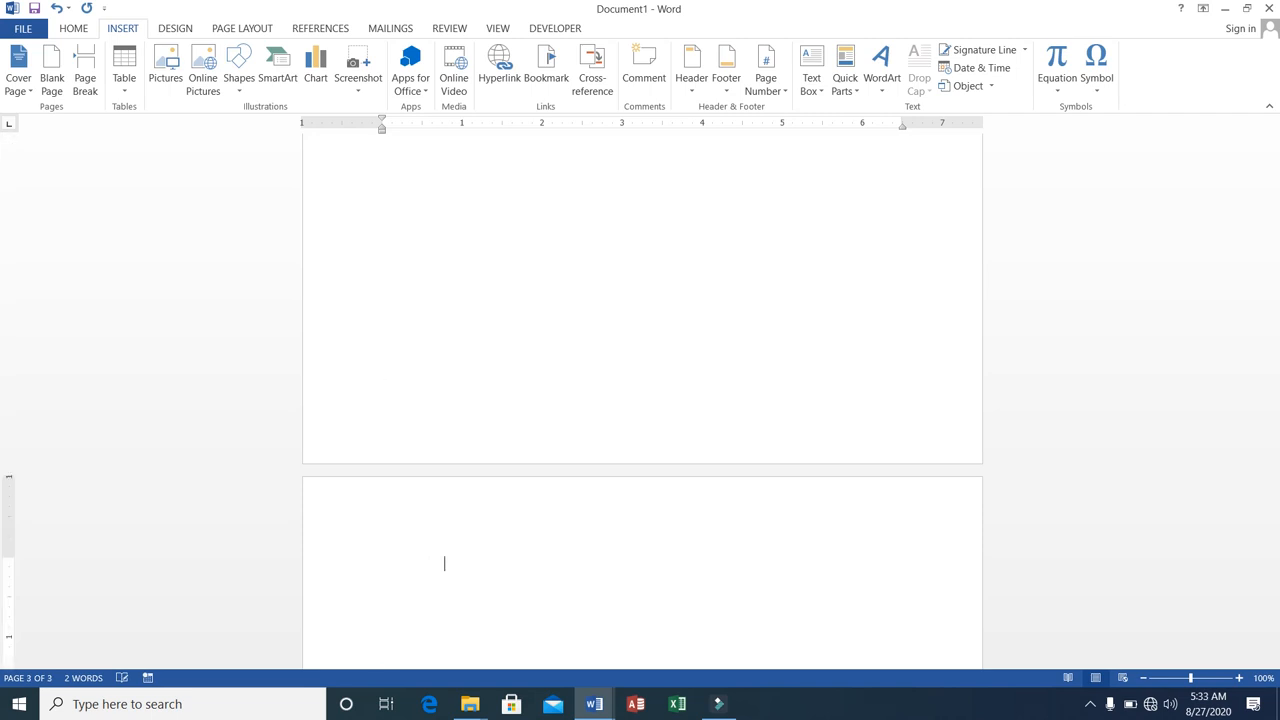
{"action": "key", "text": "Tab"}
{"action": "key", "text": "Tab"}
{"action": "key", "text": "Tab"}
{"action": "type", "text": "Chapter3"}
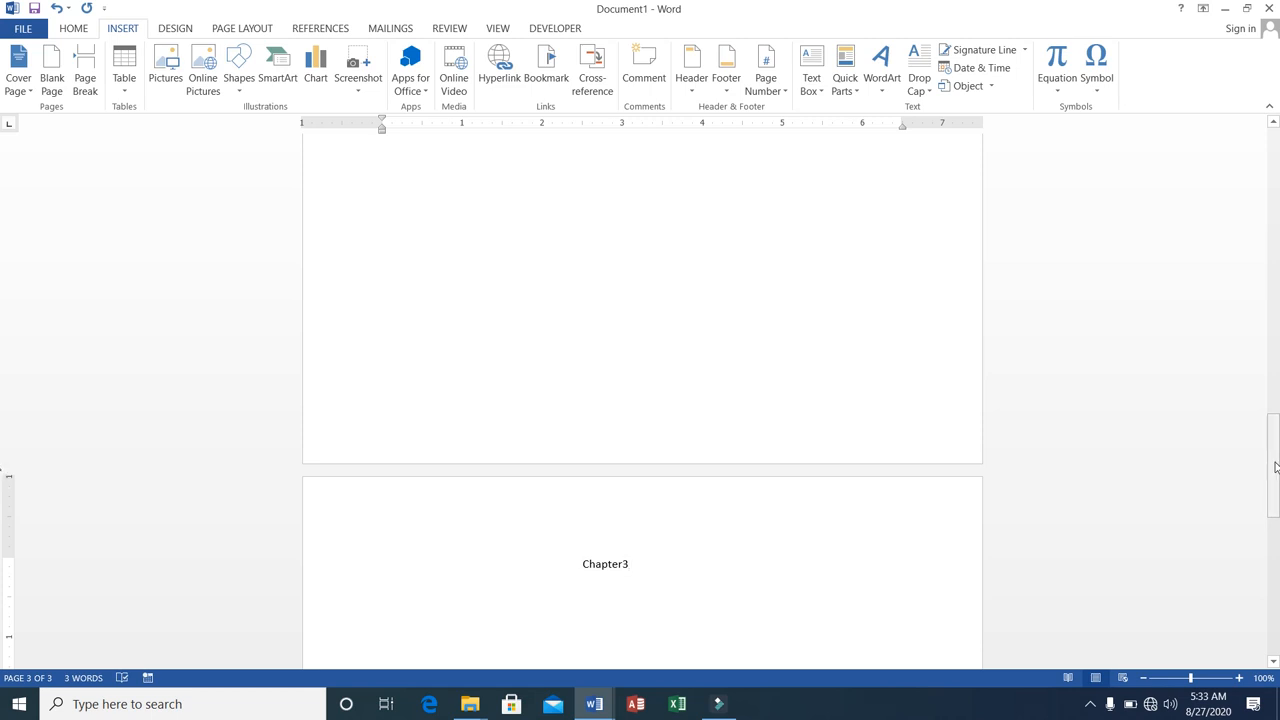
Add a bookmark named ch1 to the Chapter1 heading on the first page.
{"action": "left_click_drag", "start_coordinate": [1267, 470], "coordinate": [1256, 164]}
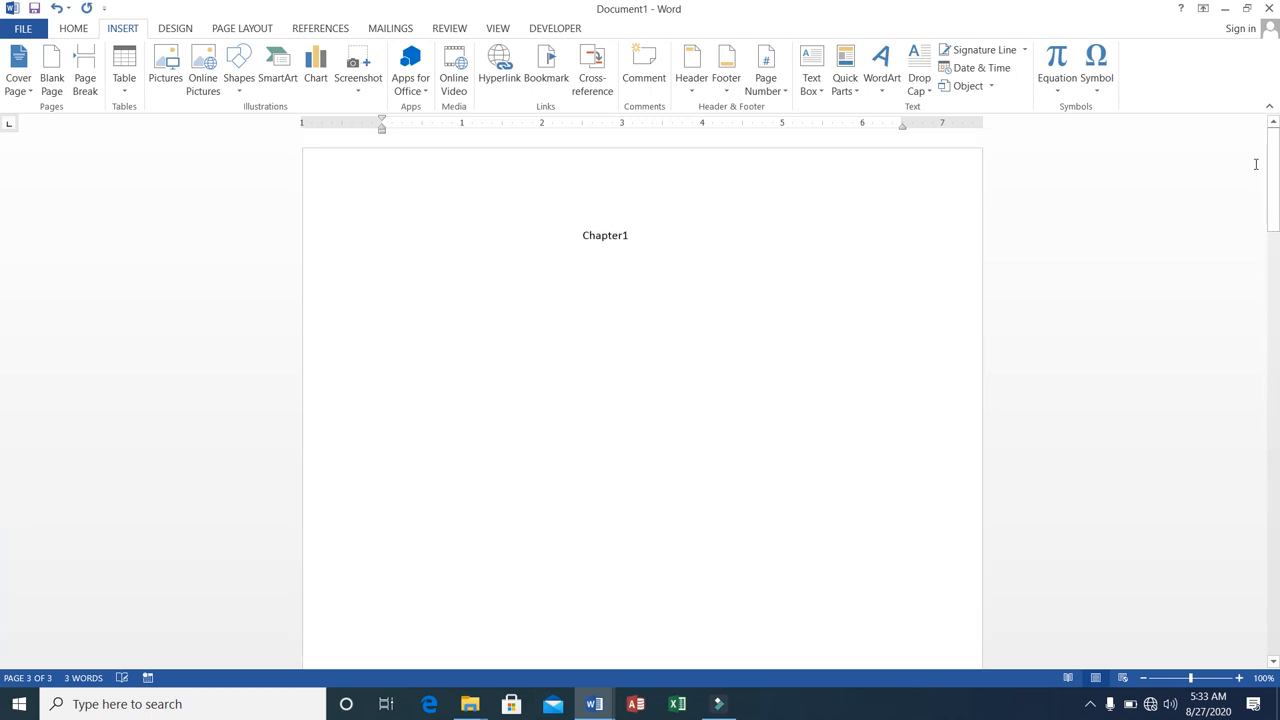
{"action": "left_click", "coordinate": [657, 233]}
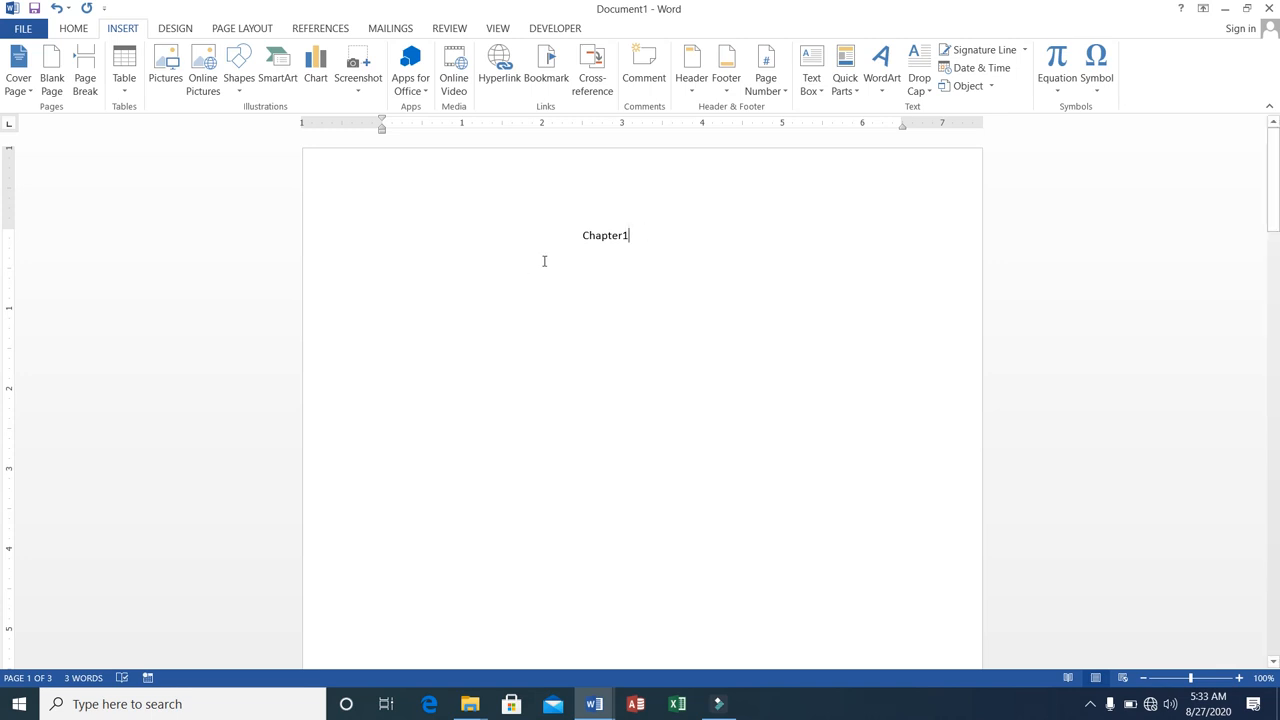
{"action": "left_click", "coordinate": [581, 234]}
{"action": "left_click_drag", "start_coordinate": [581, 234], "coordinate": [631, 232]}
{"action": "left_click", "coordinate": [549, 80]}
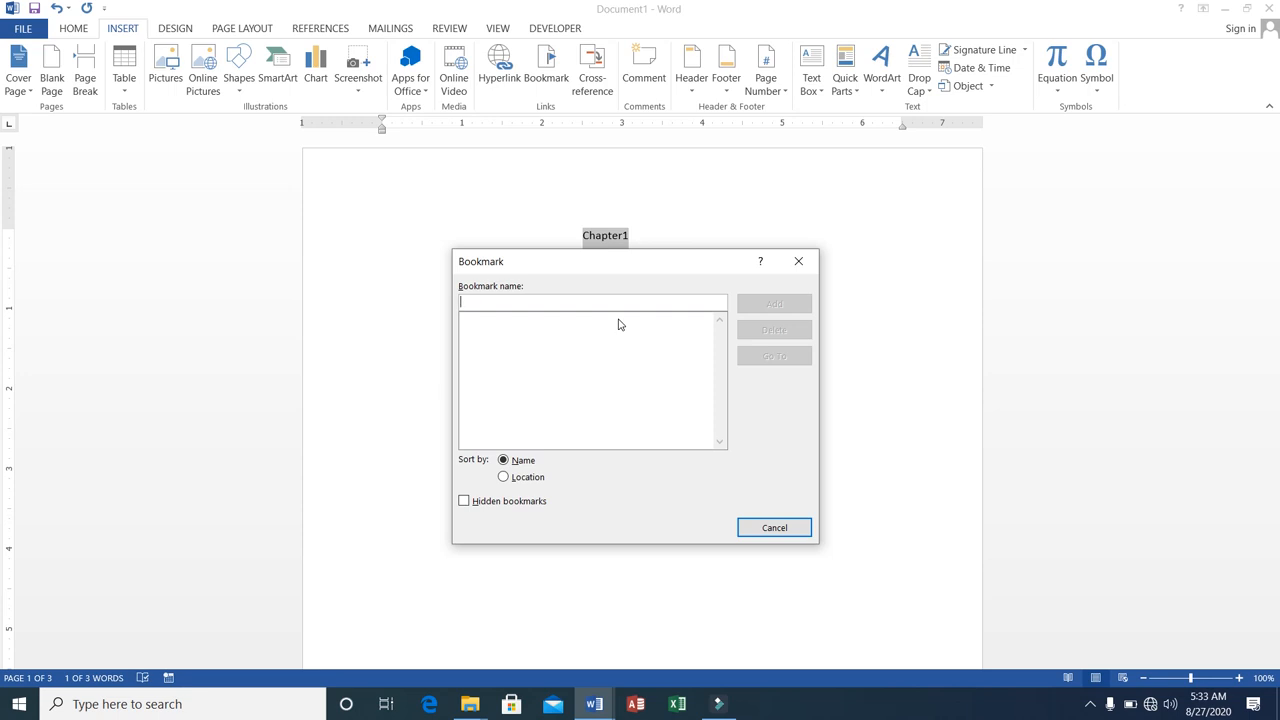
{"action": "type", "text": "ch"}
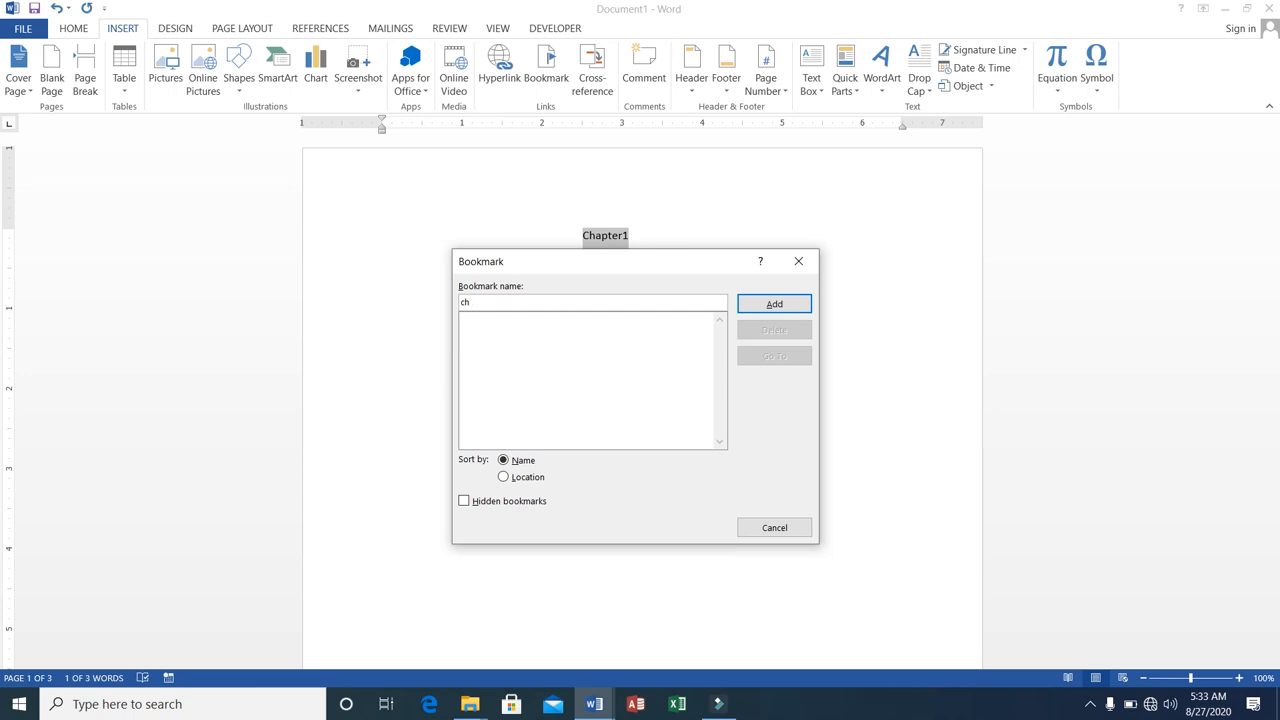
{"action": "type", "text": " 1"}
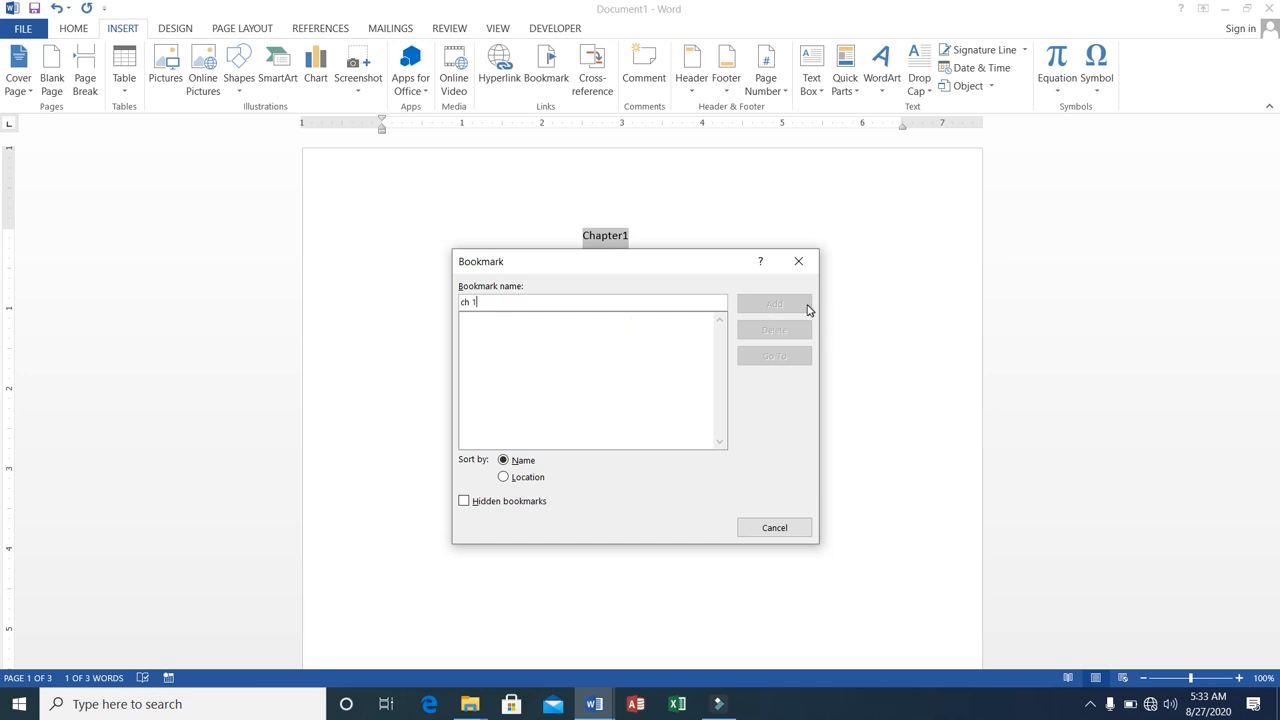
{"action": "key", "text": "BackSpace"}
{"action": "key", "text": "BackSpace"}
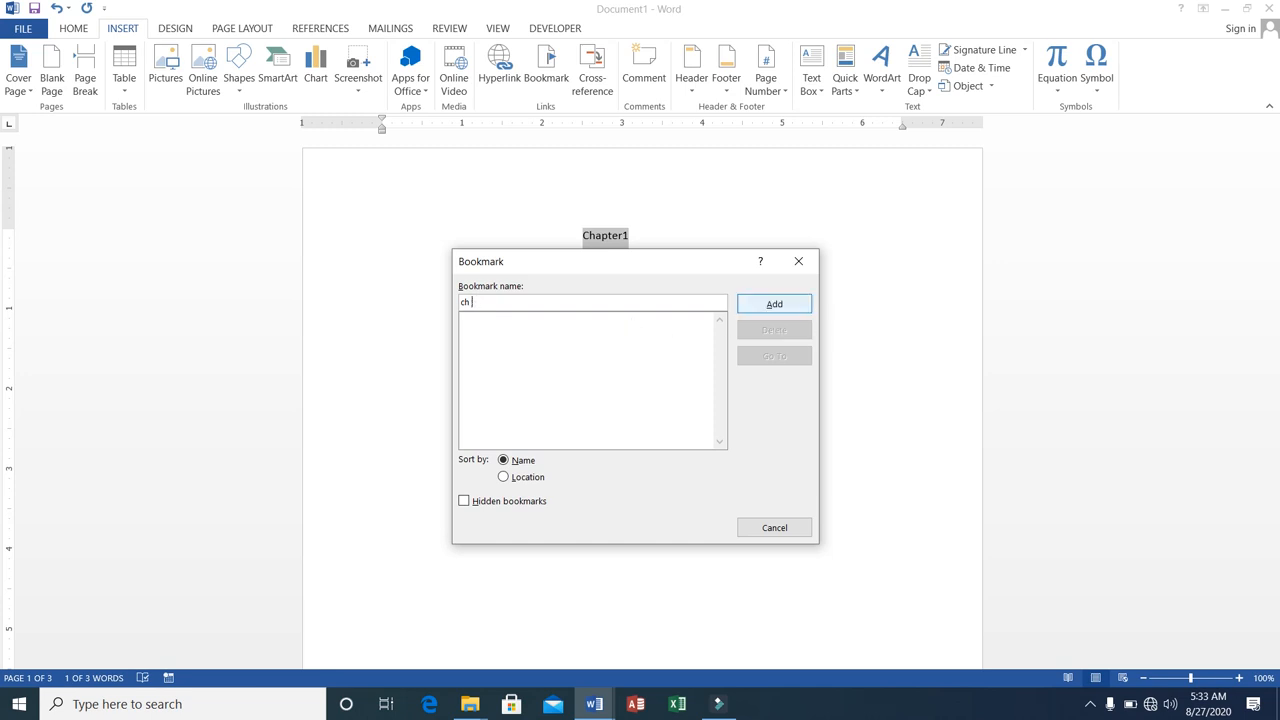
{"action": "type", "text": "ap1"}
{"action": "key", "text": "BackSpace"}
{"action": "key", "text": "BackSpace"}
{"action": "key", "text": "BackSpace"}
{"action": "left_click", "coordinate": [808, 308]}
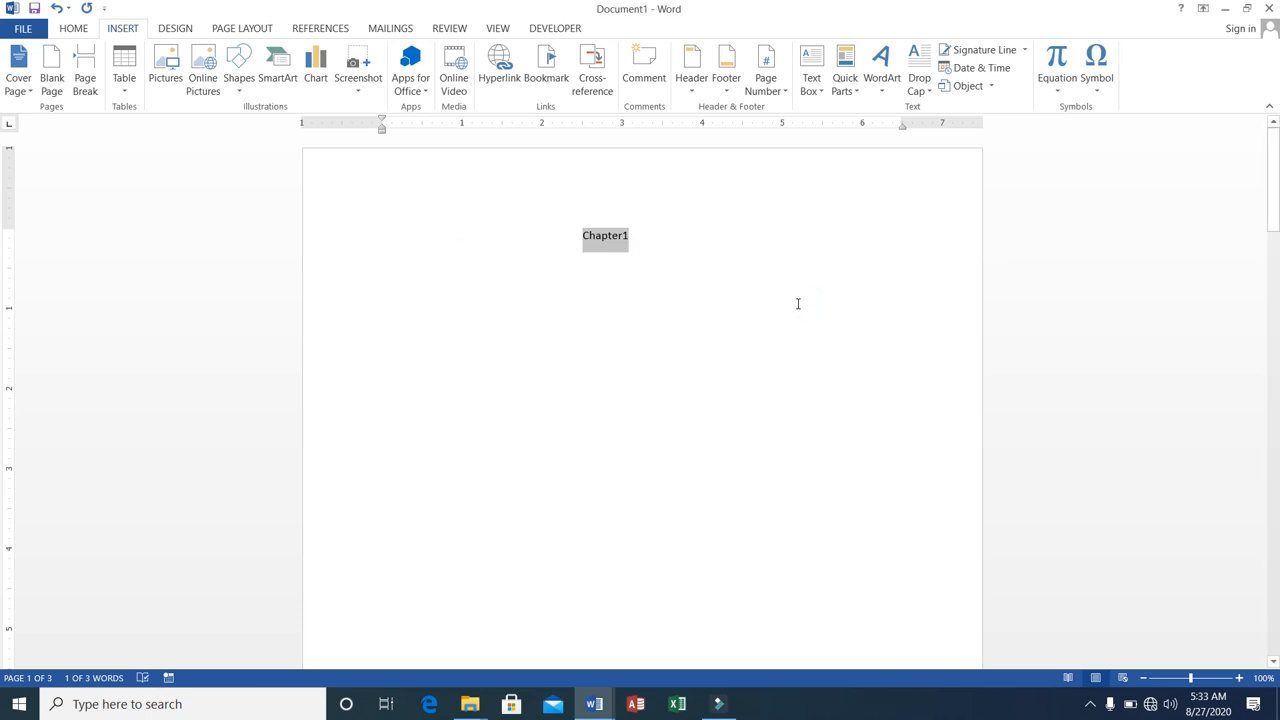
Add a bookmark named ch2 to the Chapter2 heading on the second page.
{"action": "left_click", "coordinate": [795, 306]}
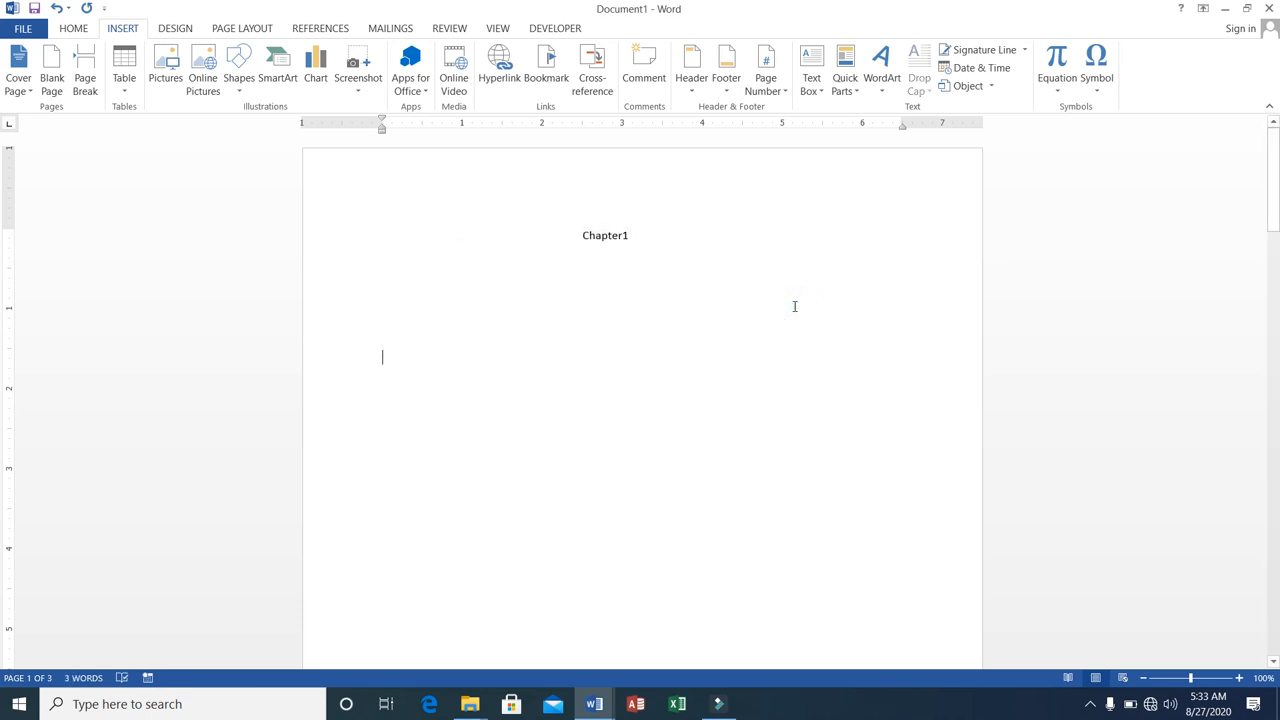
{"action": "key", "text": "Down"}
{"action": "key", "text": "Down"}
{"action": "key", "text": "Down"}
{"action": "key", "text": "Down"}
{"action": "key", "text": "Down"}
{"action": "key", "text": "Down"}
{"action": "key", "text": "Down"}
{"action": "key", "text": "Down"}
{"action": "key", "text": "Down"}
{"action": "key", "text": "Down"}
{"action": "key", "text": "Down"}
{"action": "key", "text": "Down"}
{"action": "key", "text": "Down"}
{"action": "key", "text": "Down"}
{"action": "key", "text": "Down"}
{"action": "key", "text": "Down"}
{"action": "key", "text": "Down"}
{"action": "key", "text": "Down"}
{"action": "key", "text": "Down"}
{"action": "key", "text": "Down"}
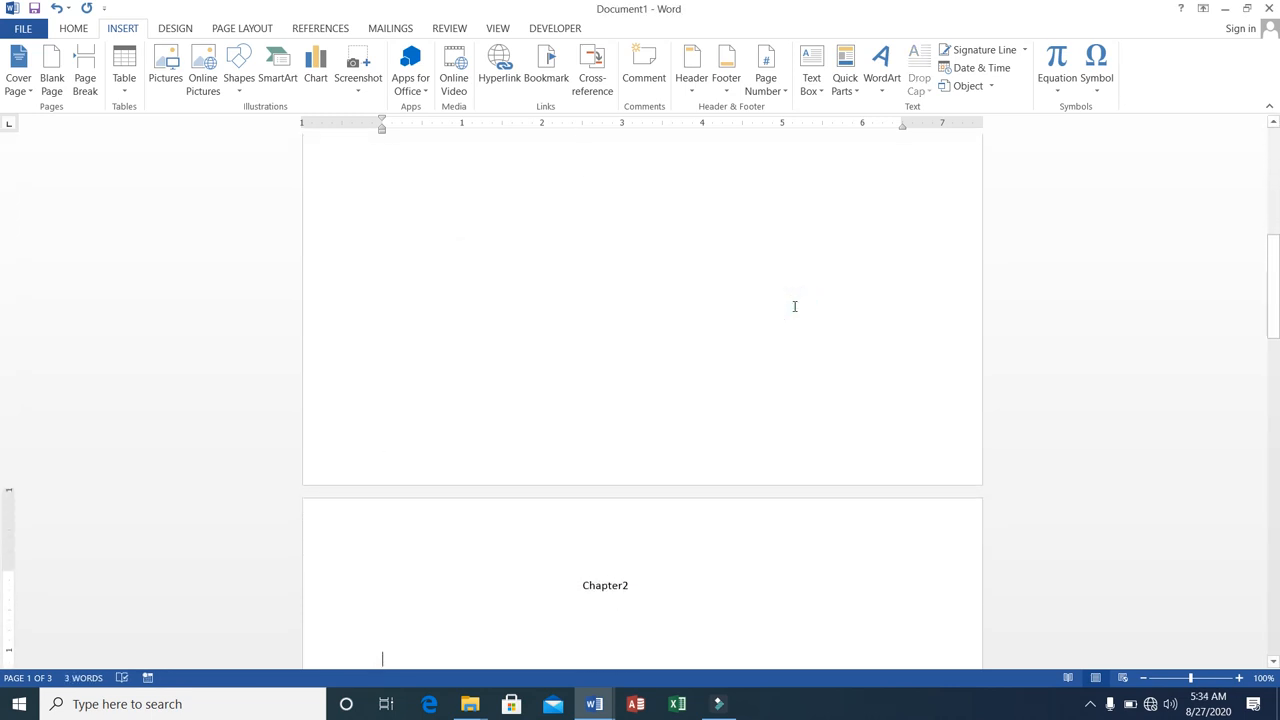
{"action": "key", "text": "Up"}
{"action": "key", "text": "Up"}
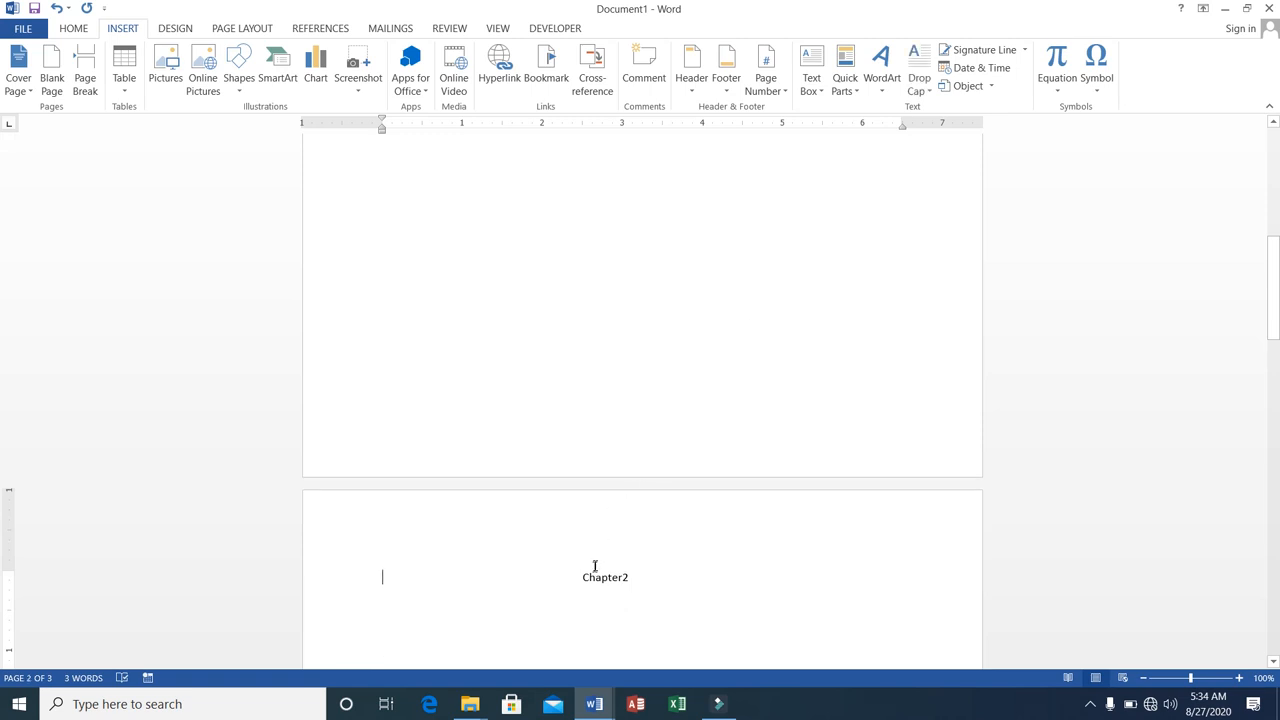
{"action": "left_click_drag", "start_coordinate": [580, 576], "coordinate": [627, 578]}
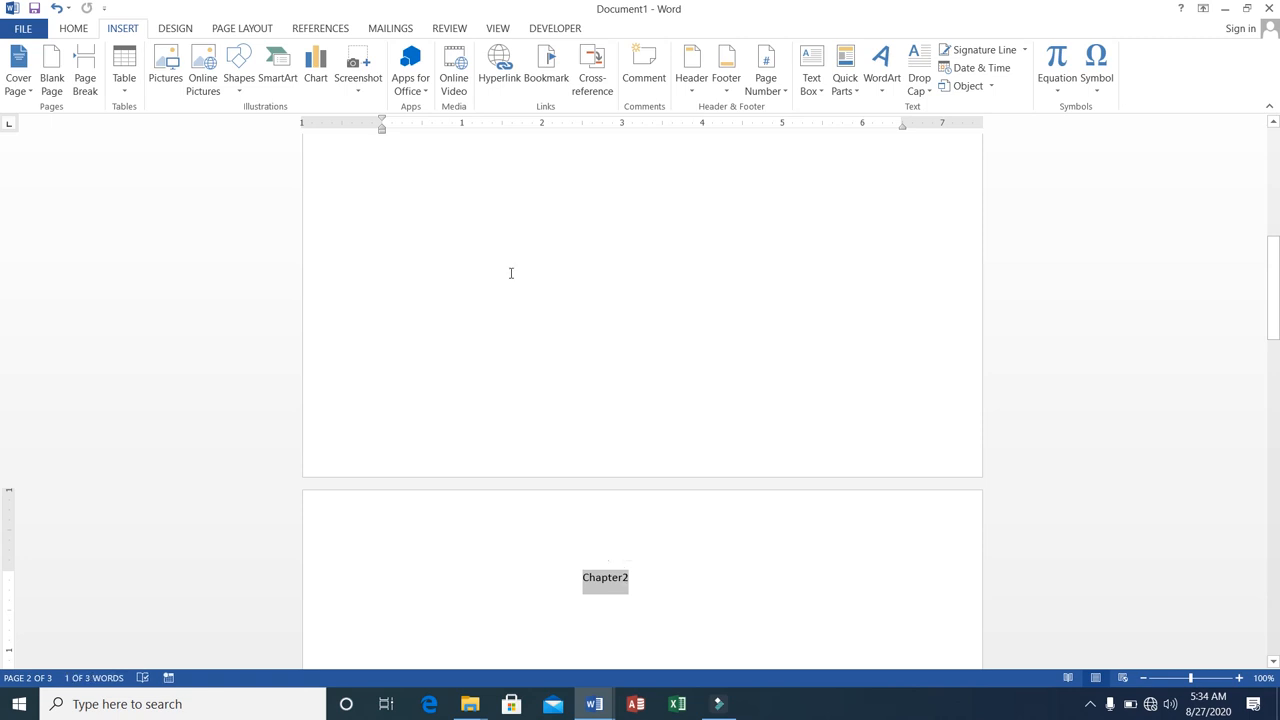
{"action": "left_click", "coordinate": [546, 68]}
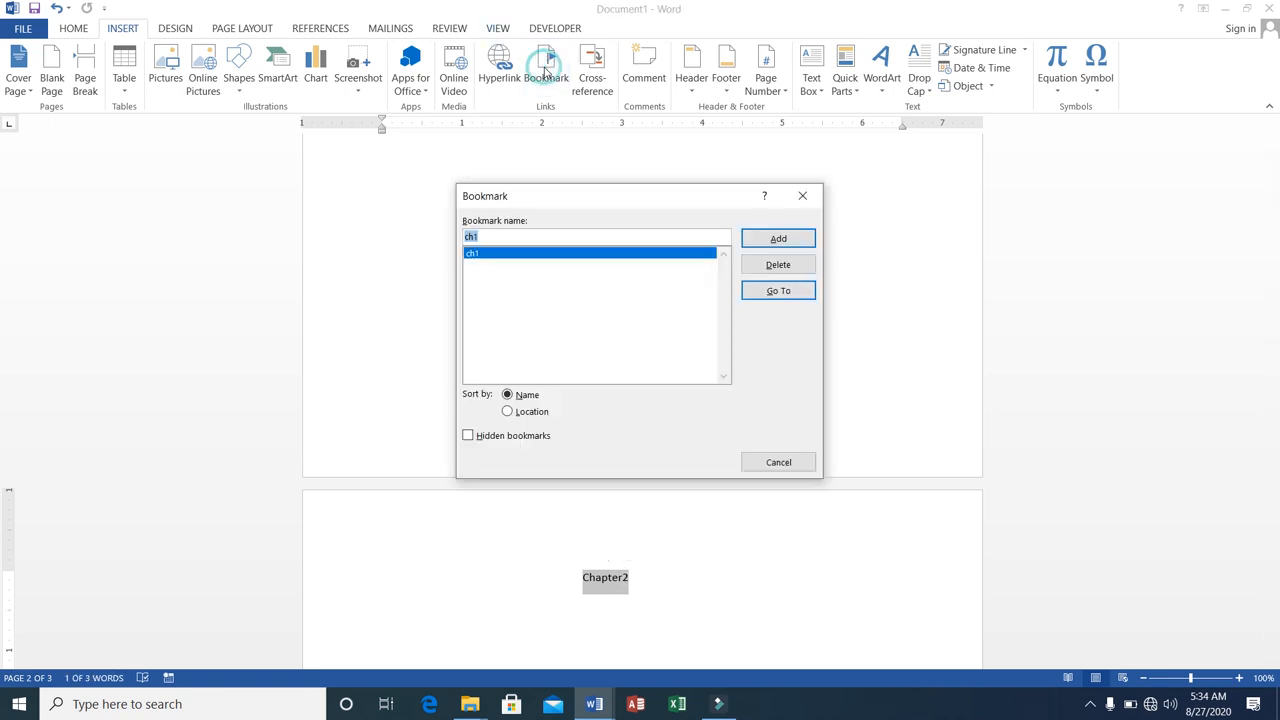
{"action": "type", "text": "ch2"}
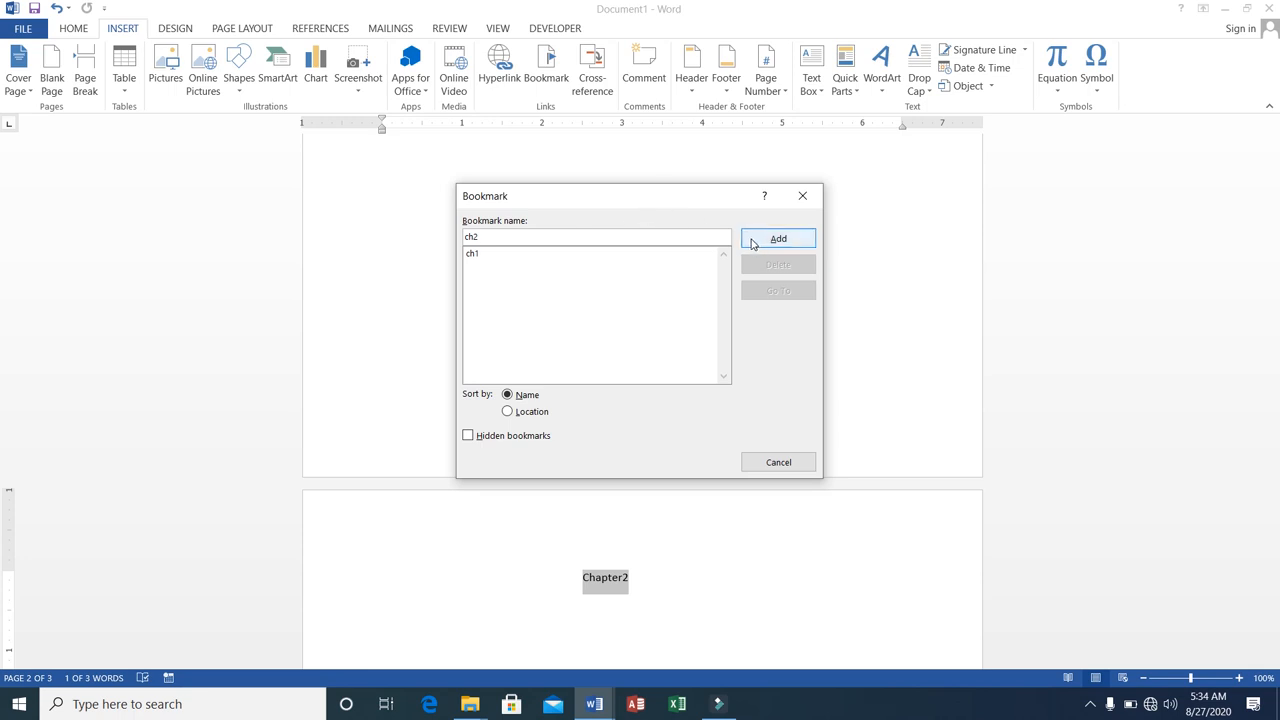
{"action": "left_click", "coordinate": [755, 244]}
Add a bookmark named ch3 to the Chapter3 heading on the third page.
{"action": "left_click", "coordinate": [676, 575]}
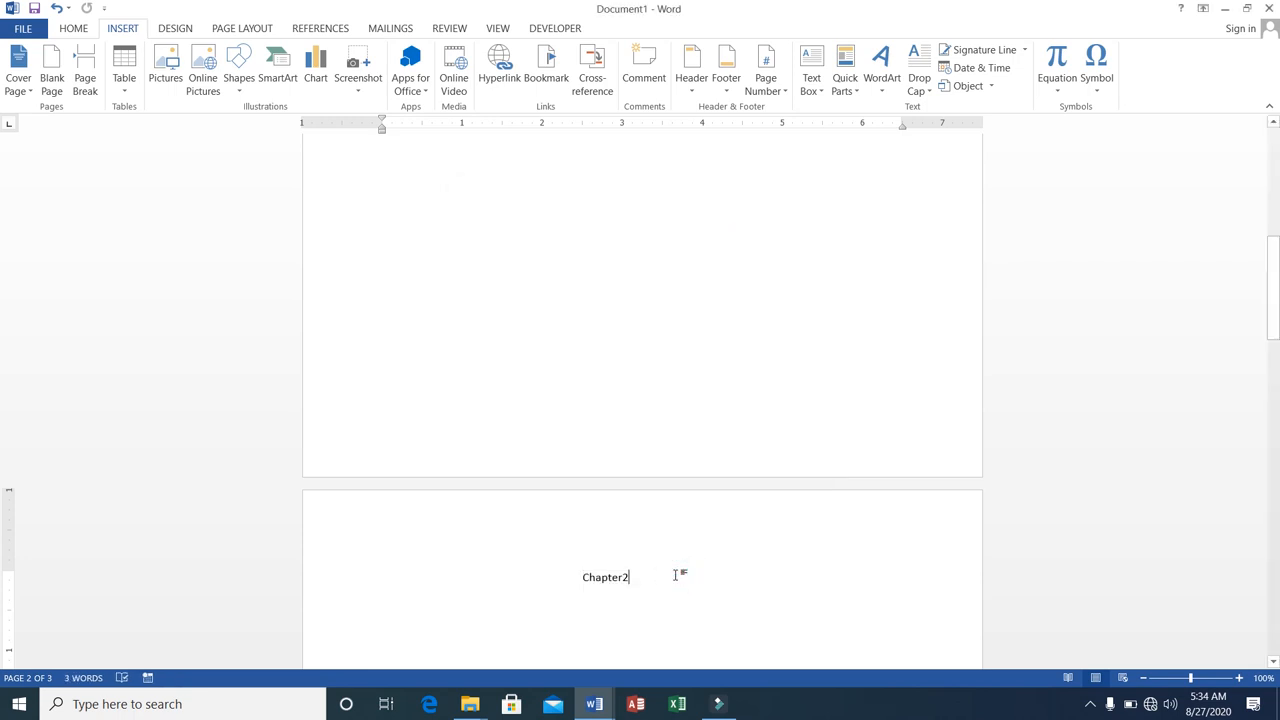
{"action": "key", "text": "Return"}
{"action": "key", "text": "Return"}
{"action": "key", "text": "Return"}
{"action": "key", "text": "Return"}
{"action": "key", "text": "Return"}
{"action": "key", "text": "Return"}
{"action": "key", "text": "Return"}
{"action": "key", "text": "Return"}
{"action": "key", "text": "Return"}
{"action": "key", "text": "Return"}
{"action": "key", "text": "Return"}
{"action": "key", "text": "Return"}
{"action": "key", "text": "Return"}
{"action": "key", "text": "Return"}
{"action": "key", "text": "Return"}
{"action": "key", "text": "Return"}
{"action": "key", "text": "Return"}
{"action": "key", "text": "Return"}
{"action": "key", "text": "Down"}
{"action": "key", "text": "Down"}
{"action": "key", "text": "Down"}
{"action": "key", "text": "Down"}
{"action": "key", "text": "Down"}
{"action": "key", "text": "Down"}
{"action": "key", "text": "Down"}
{"action": "key", "text": "Down"}
{"action": "key", "text": "Down"}
{"action": "key", "text": "Down"}
{"action": "key", "text": "Down"}
{"action": "key", "text": "Down"}
{"action": "key", "text": "Down"}
{"action": "key", "text": "Down"}
{"action": "key", "text": "Down"}
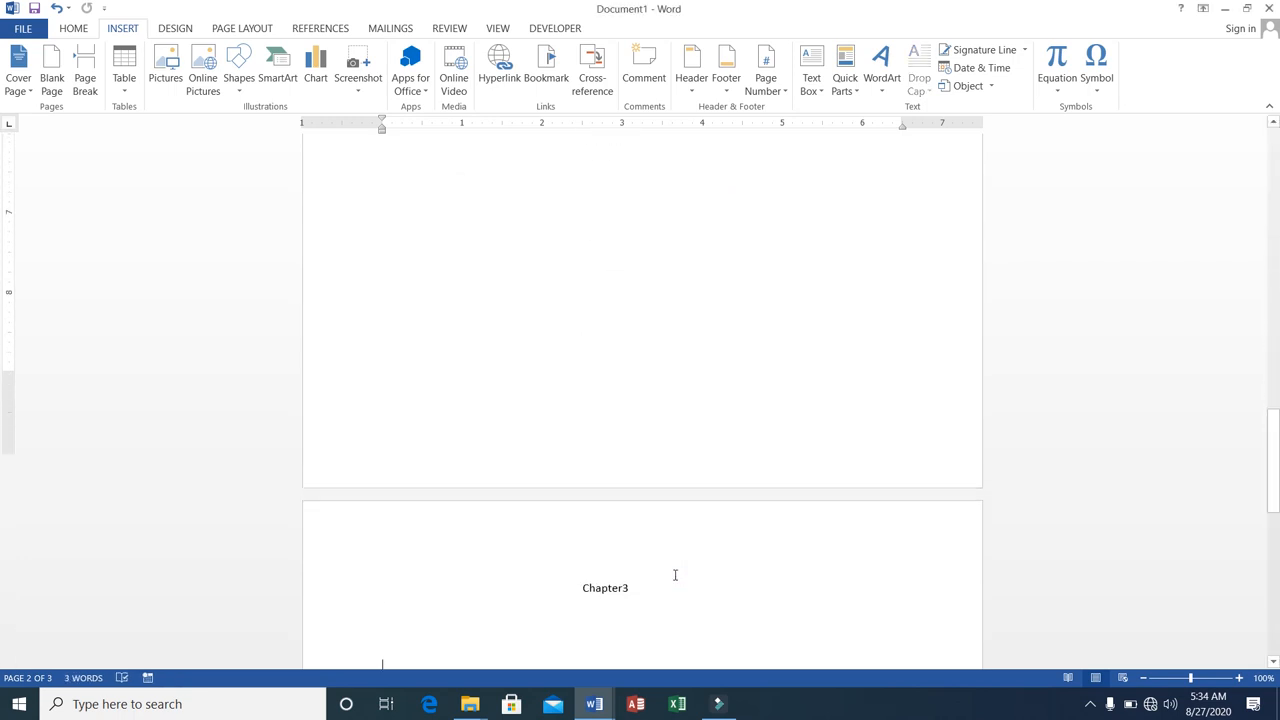
{"action": "key", "text": "Up"}
{"action": "key", "text": "Up"}
{"action": "key", "text": "Up"}
{"action": "key", "text": "Up"}
{"action": "key", "text": "Up"}
{"action": "key", "text": "Up"}
{"action": "key", "text": "Up"}
{"action": "key", "text": "Up"}
{"action": "key", "text": "Down"}
{"action": "key", "text": "Down"}
{"action": "key", "text": "Down"}
{"action": "key", "text": "Left"}
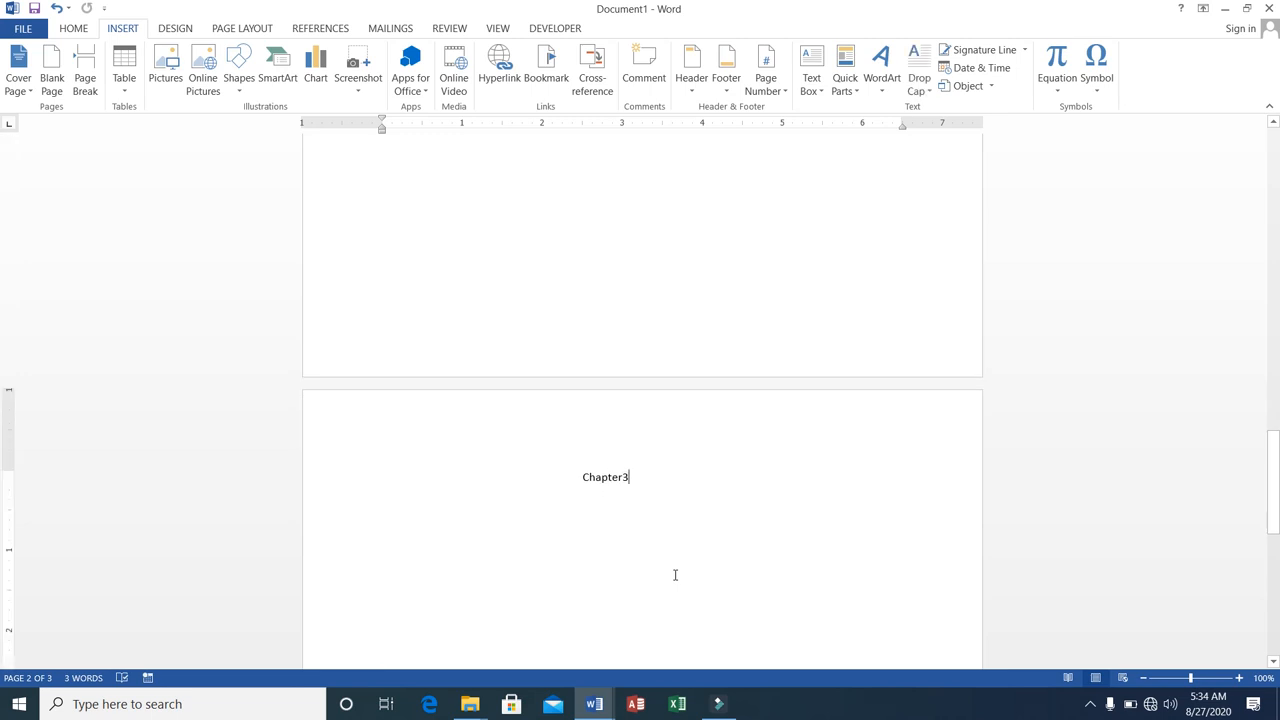
{"action": "key", "text": "Down"}
{"action": "key", "text": "Left"}
{"action": "key", "text": "Left"}
{"action": "double_click", "coordinate": [618, 481]}
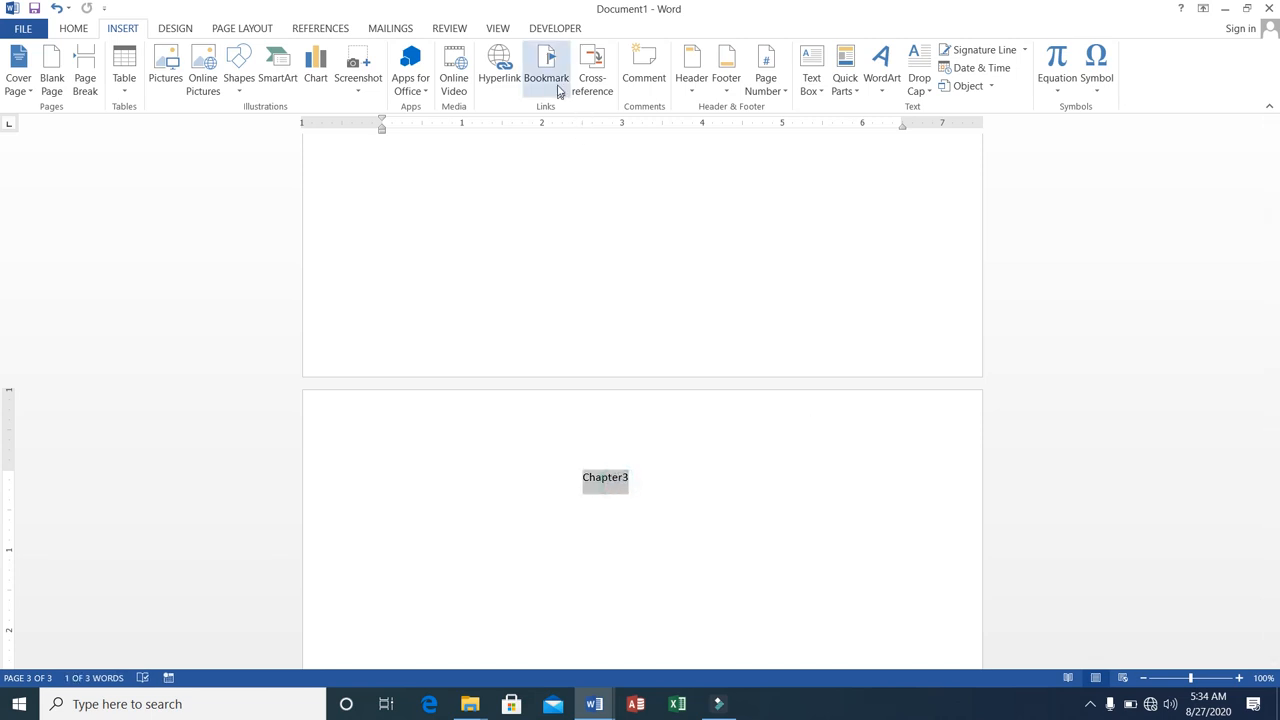
{"action": "left_click", "coordinate": [557, 84]}
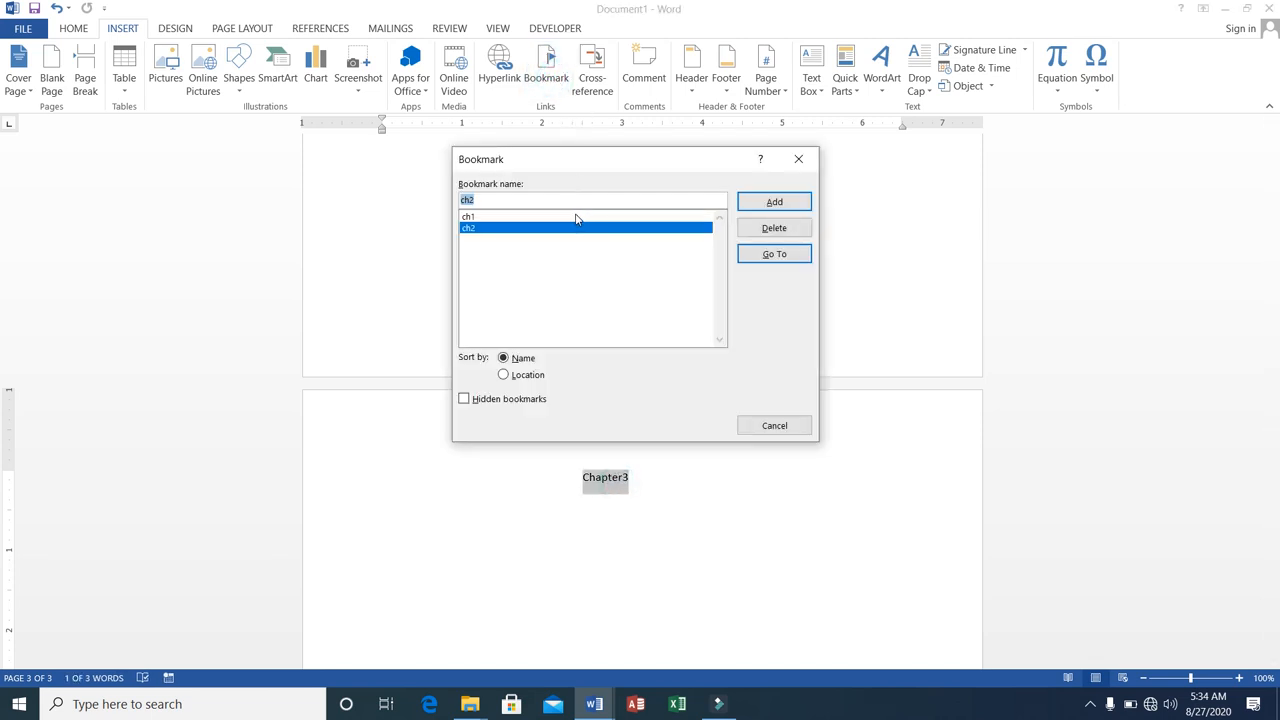
{"action": "type", "text": "c"}
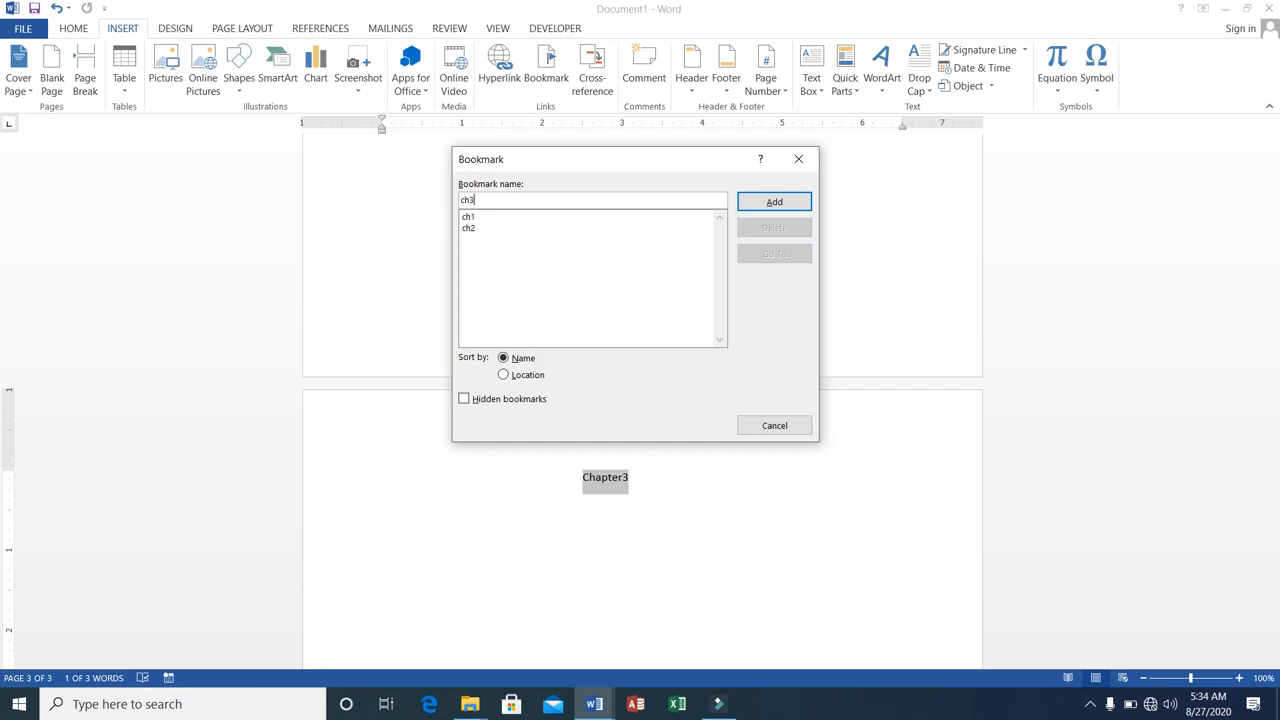
{"action": "left_click", "coordinate": [752, 206]}
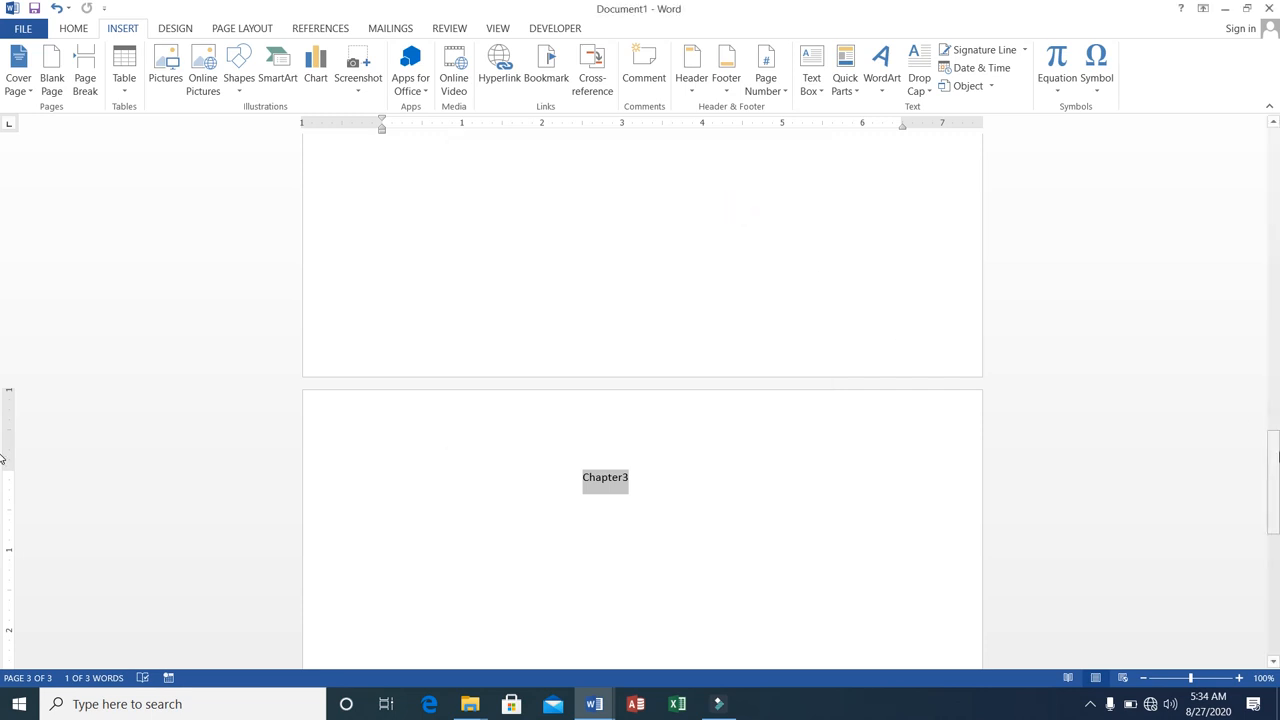
Generate sample paragraphs below the Chapter1 heading with =rand().
{"action": "left_click_drag", "start_coordinate": [1273, 465], "coordinate": [1271, 150]}
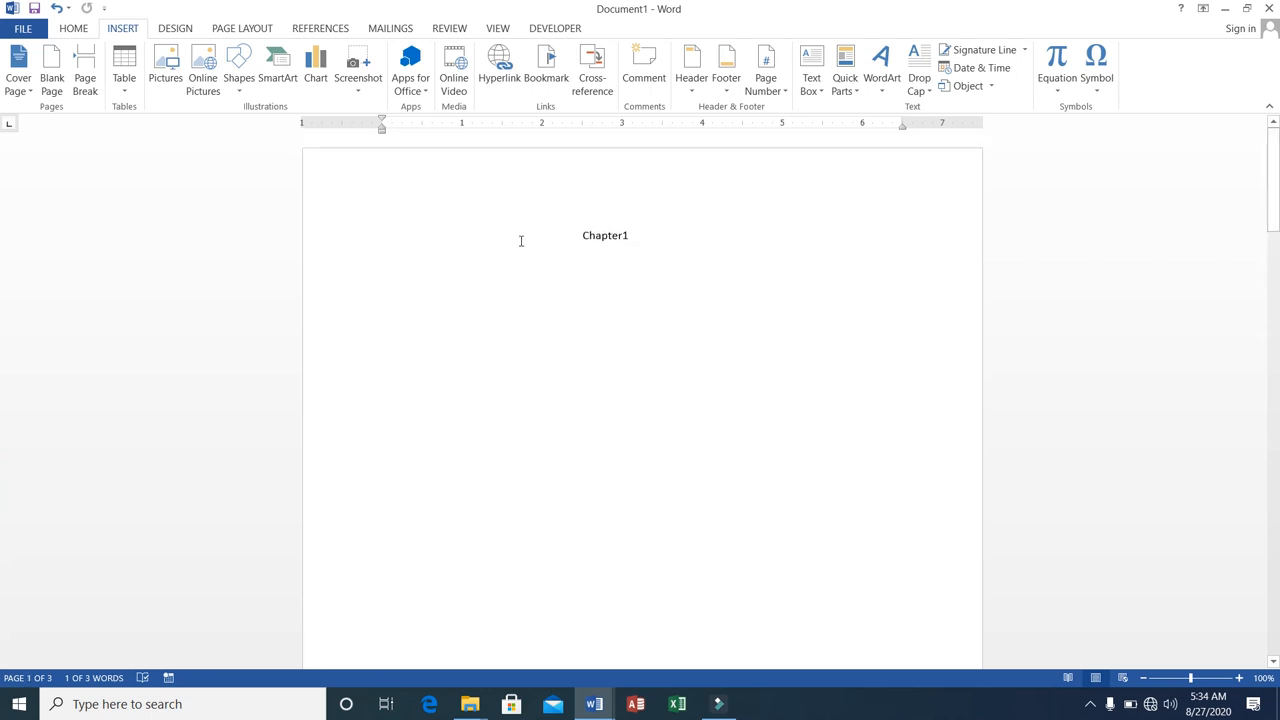
{"action": "left_click", "coordinate": [520, 281]}
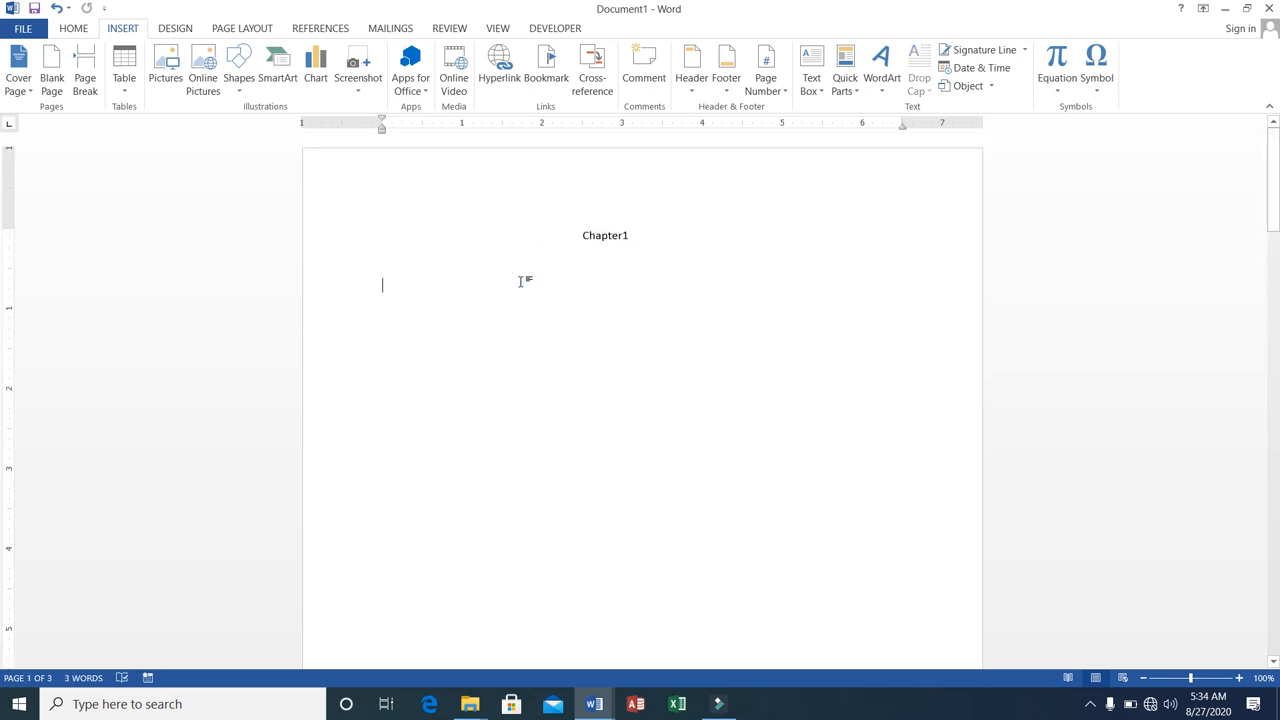
{"action": "type", "text": "=ra"}
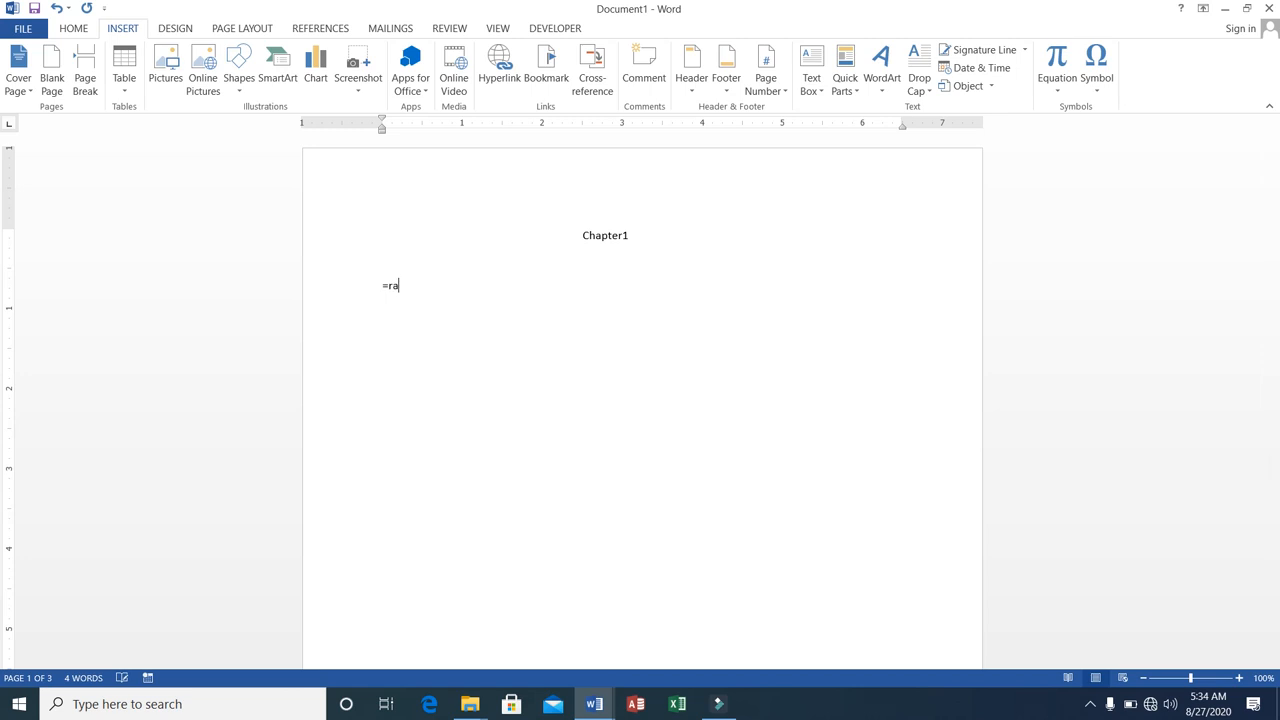
{"action": "type", "text": "nd()"}
{"action": "key", "text": "Return"}
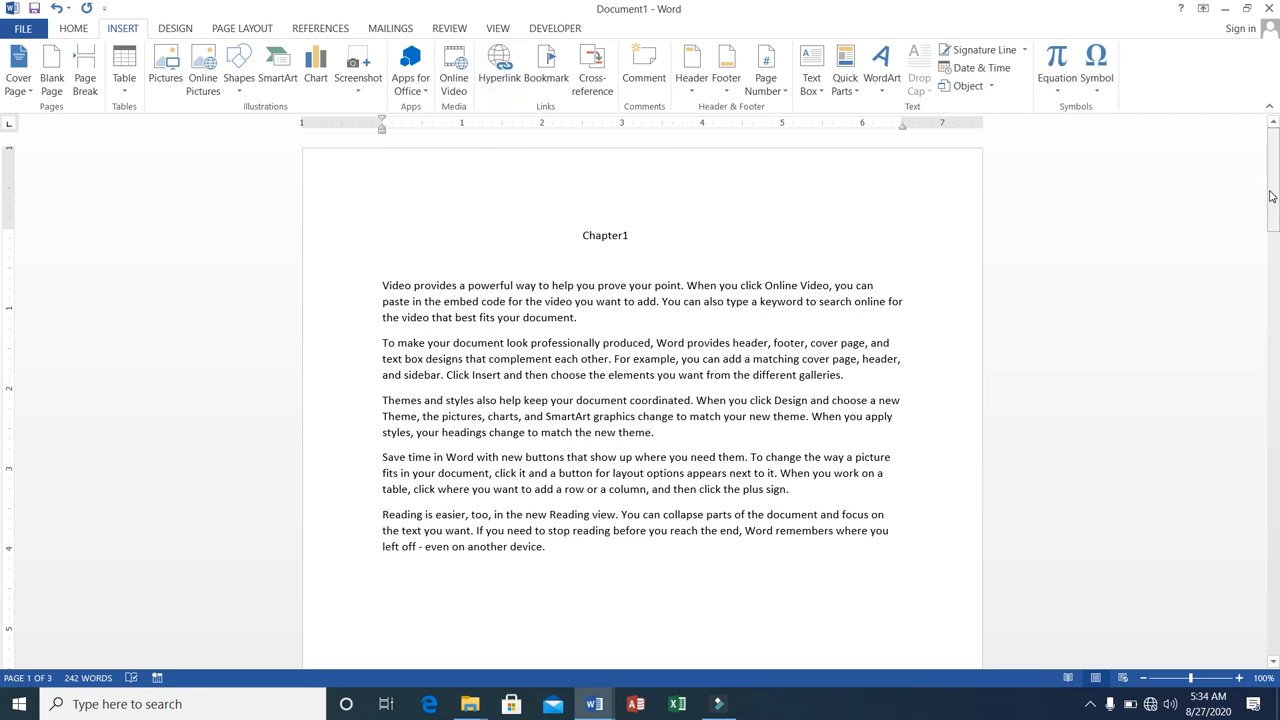
Test the ch3 bookmark by going to it from the first page, and close the Bookmark dialog.
{"action": "left_click_drag", "start_coordinate": [1271, 192], "coordinate": [1263, 540]}
{"action": "left_click_drag", "start_coordinate": [1271, 450], "coordinate": [1251, 160]}
{"action": "left_click_drag", "start_coordinate": [1275, 196], "coordinate": [1252, 160]}
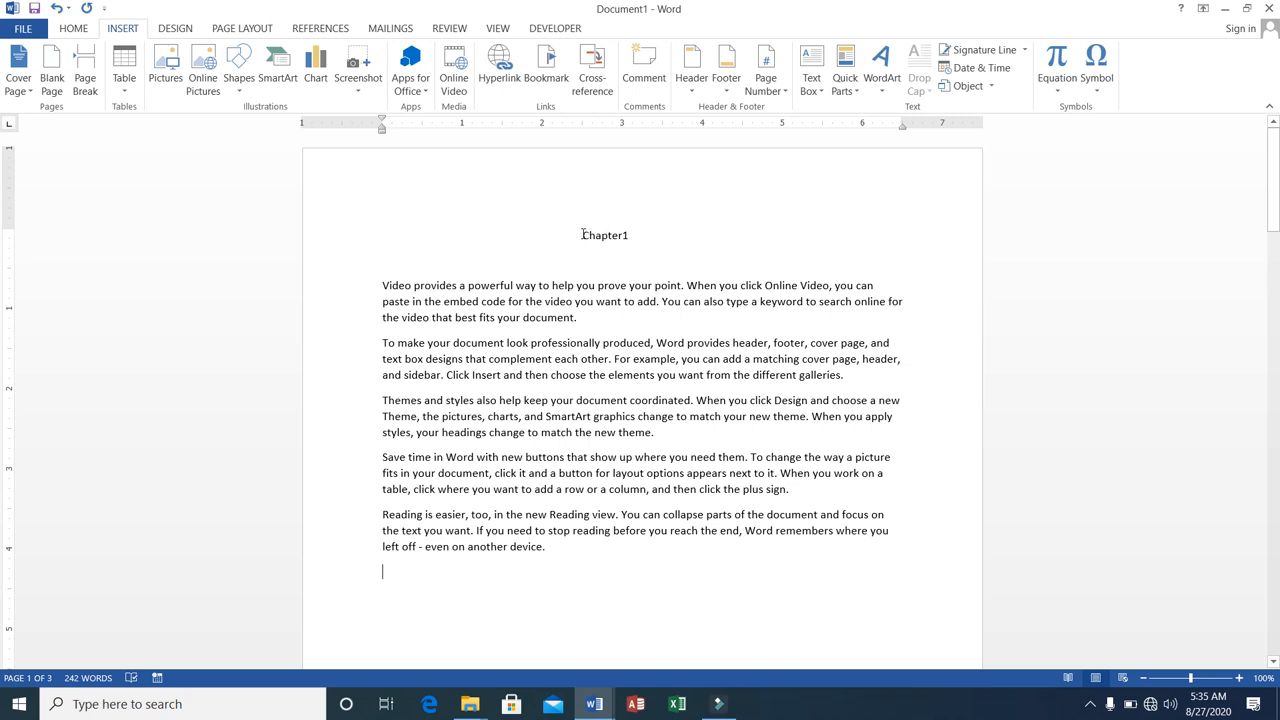
{"action": "left_click", "coordinate": [545, 64]}
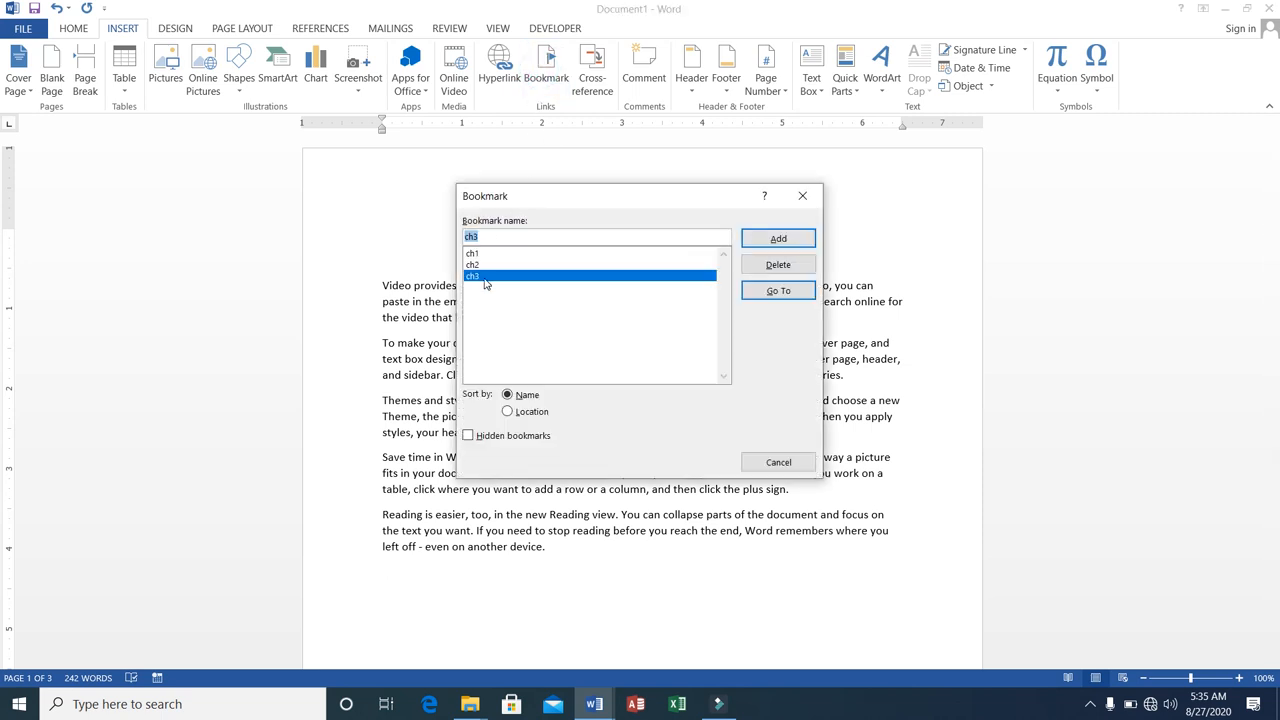
{"action": "left_click", "coordinate": [481, 275]}
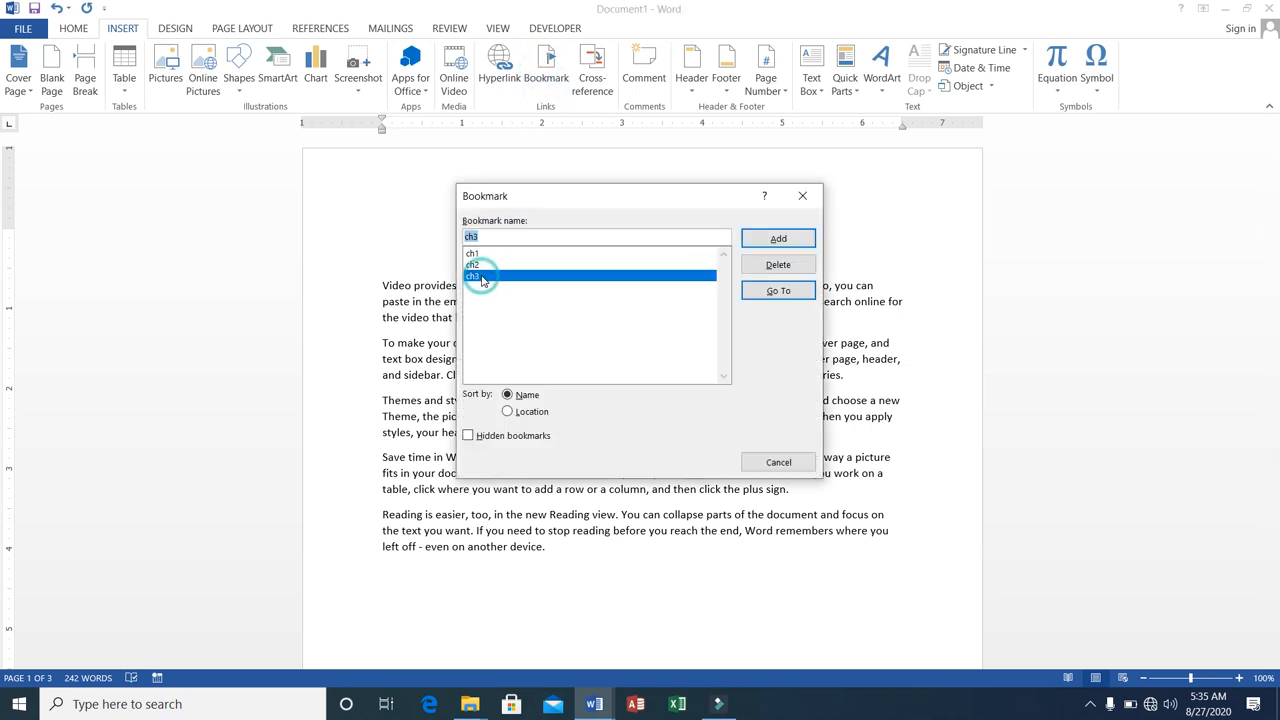
{"action": "left_click", "coordinate": [772, 292]}
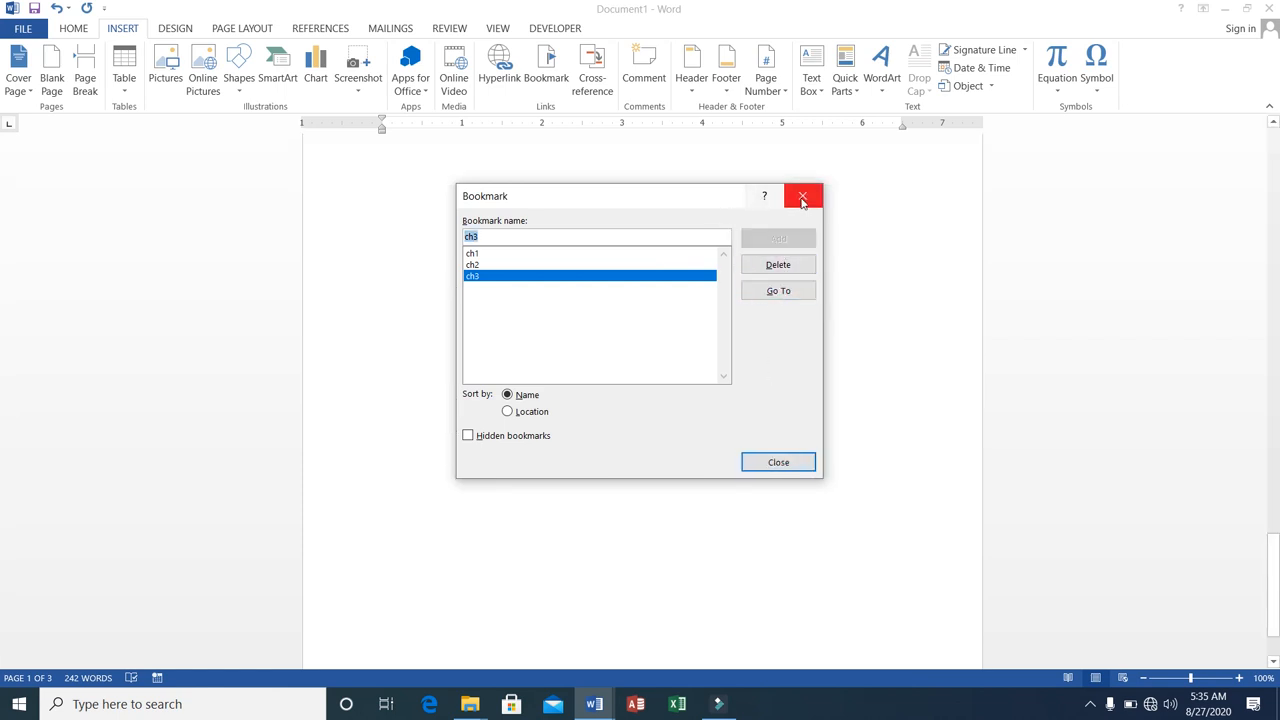
{"action": "left_click", "coordinate": [803, 200]}
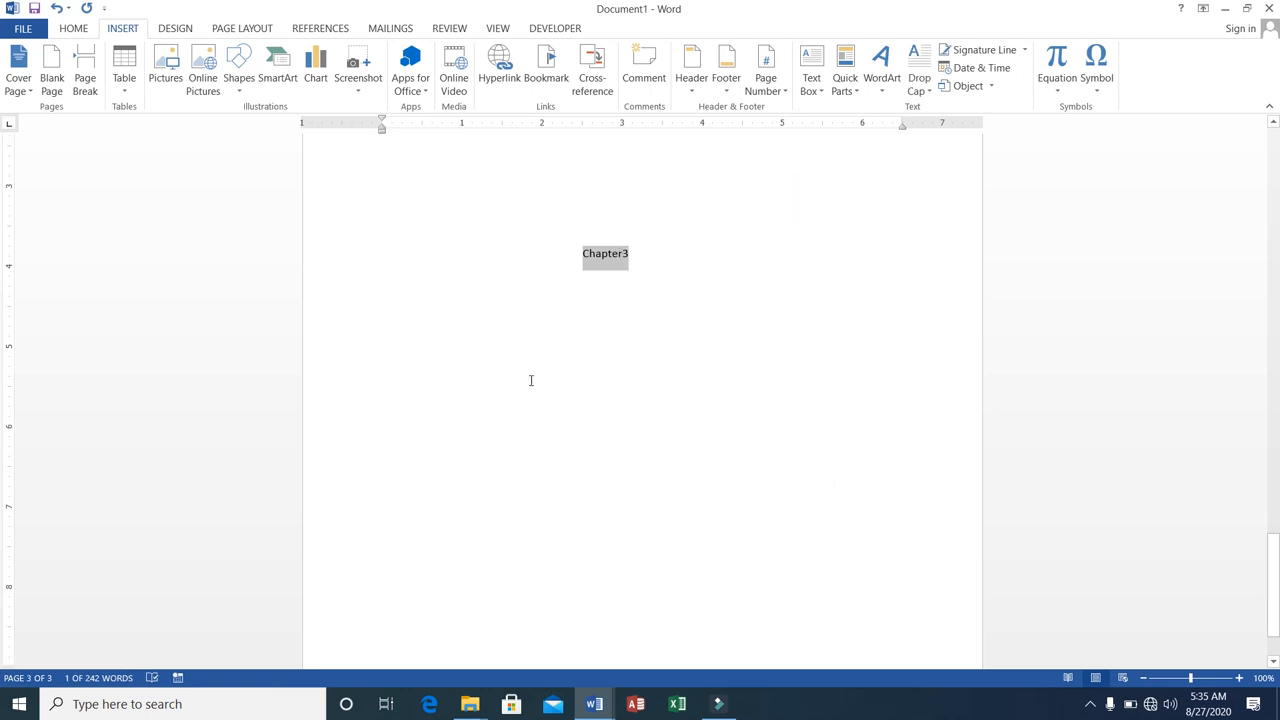
Test the ch1 bookmark by going to it from the Chapter3 heading, and close the Bookmark dialog.
{"action": "left_click", "coordinate": [545, 77]}
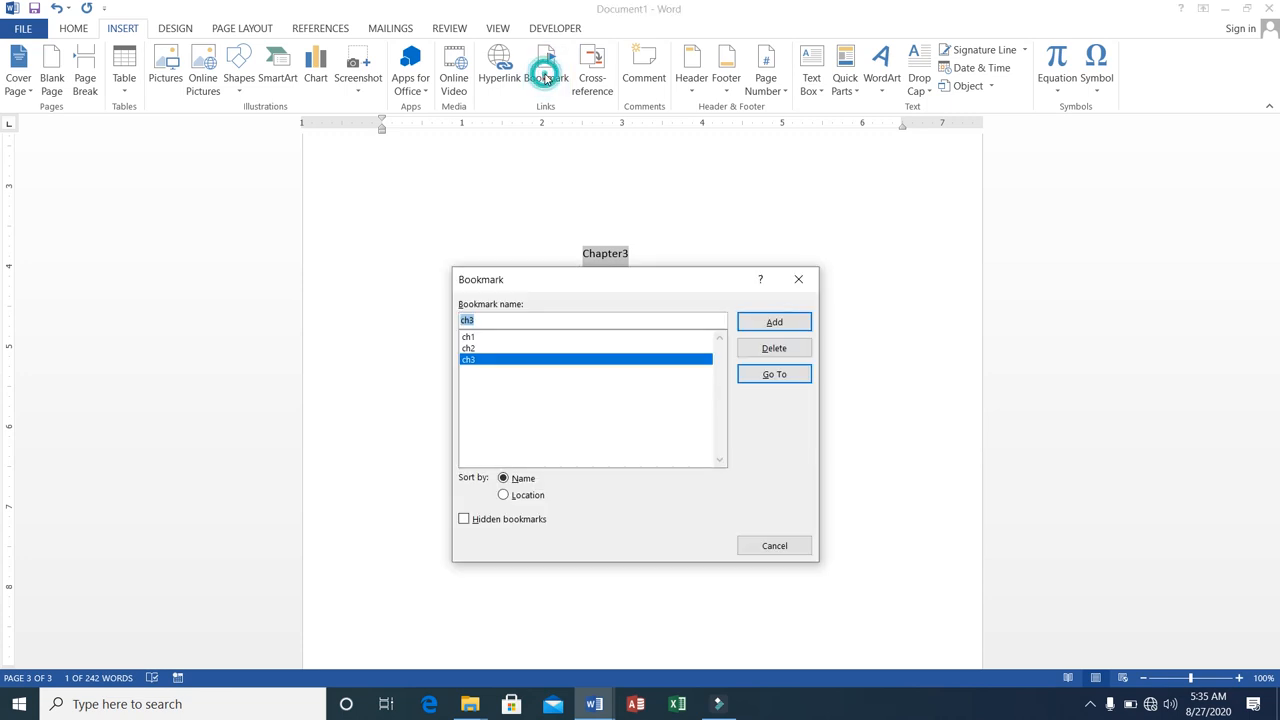
{"action": "left_click", "coordinate": [467, 338]}
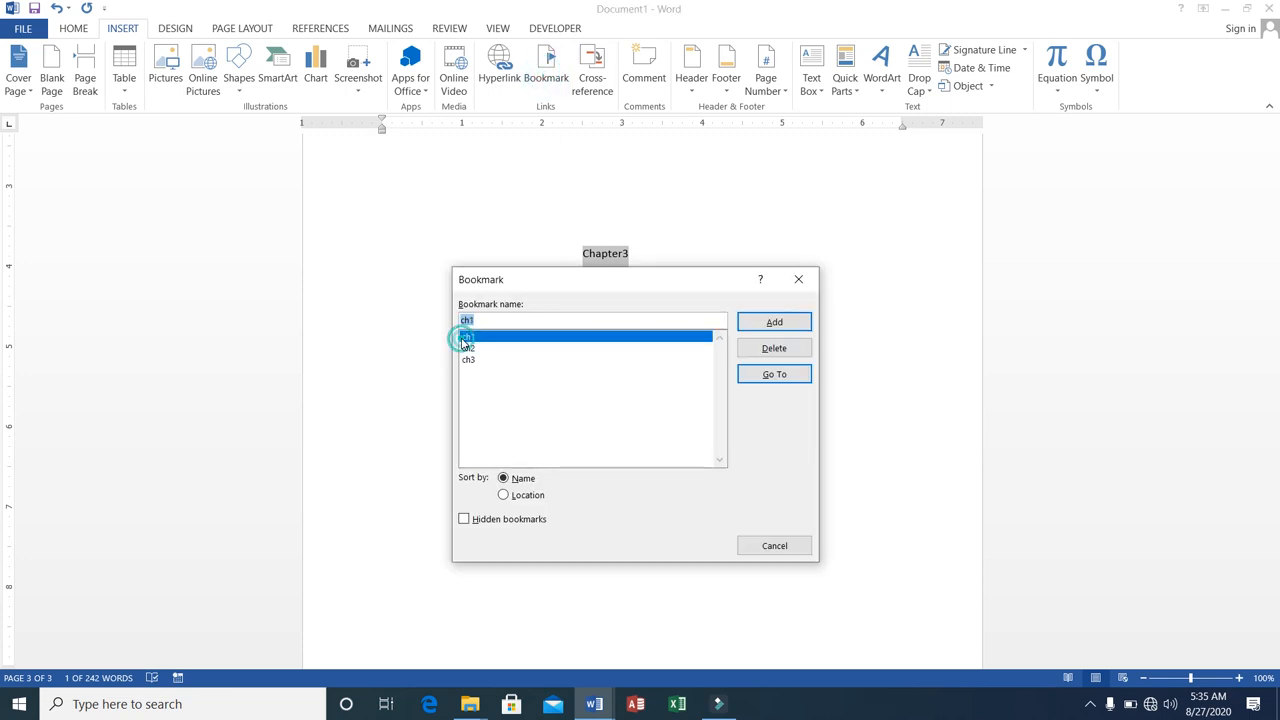
{"action": "left_click", "coordinate": [767, 376]}
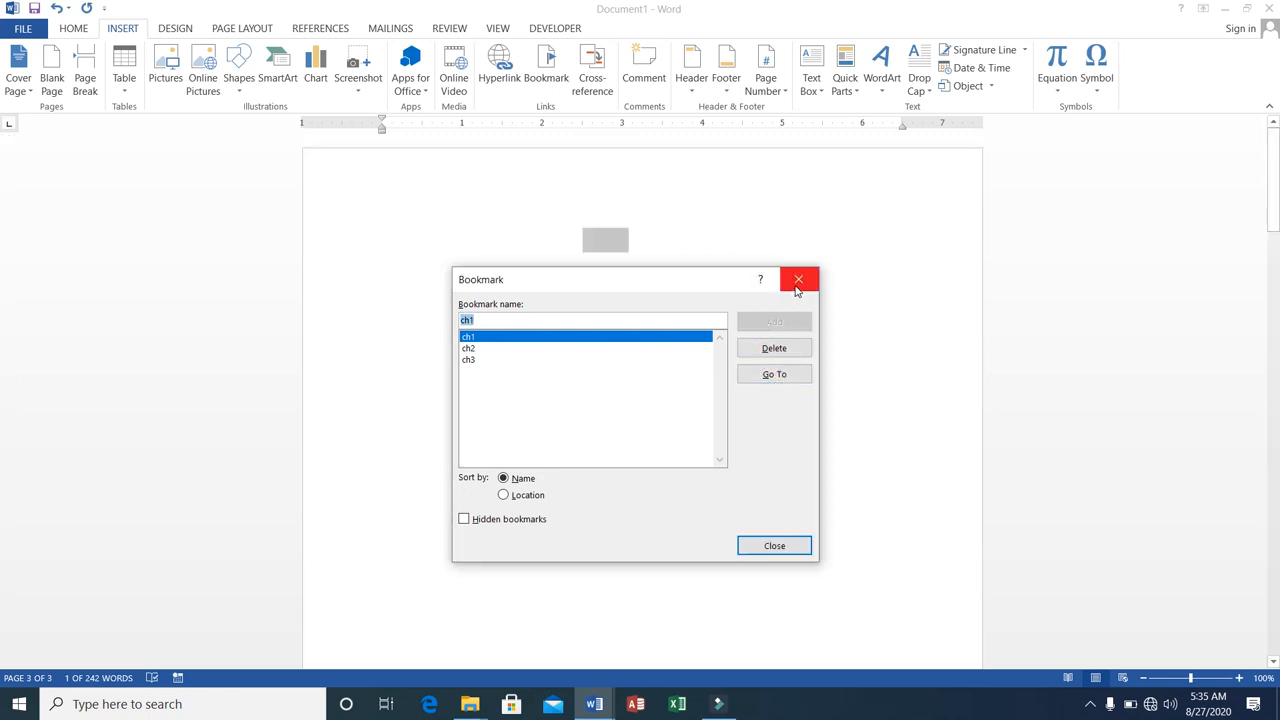
{"action": "left_click", "coordinate": [797, 287]}
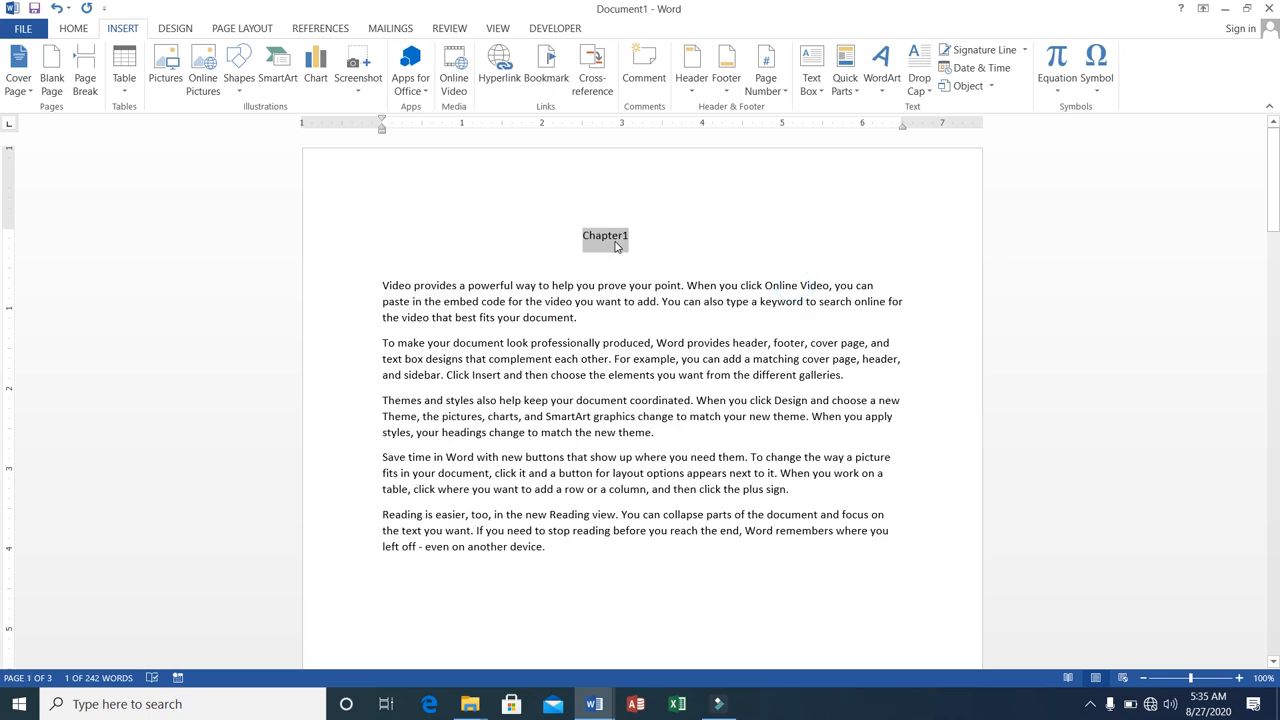
Test the ch2 bookmark by going to it from the Chapter1 heading, and close the Bookmark dialog.
{"action": "left_click", "coordinate": [541, 85]}
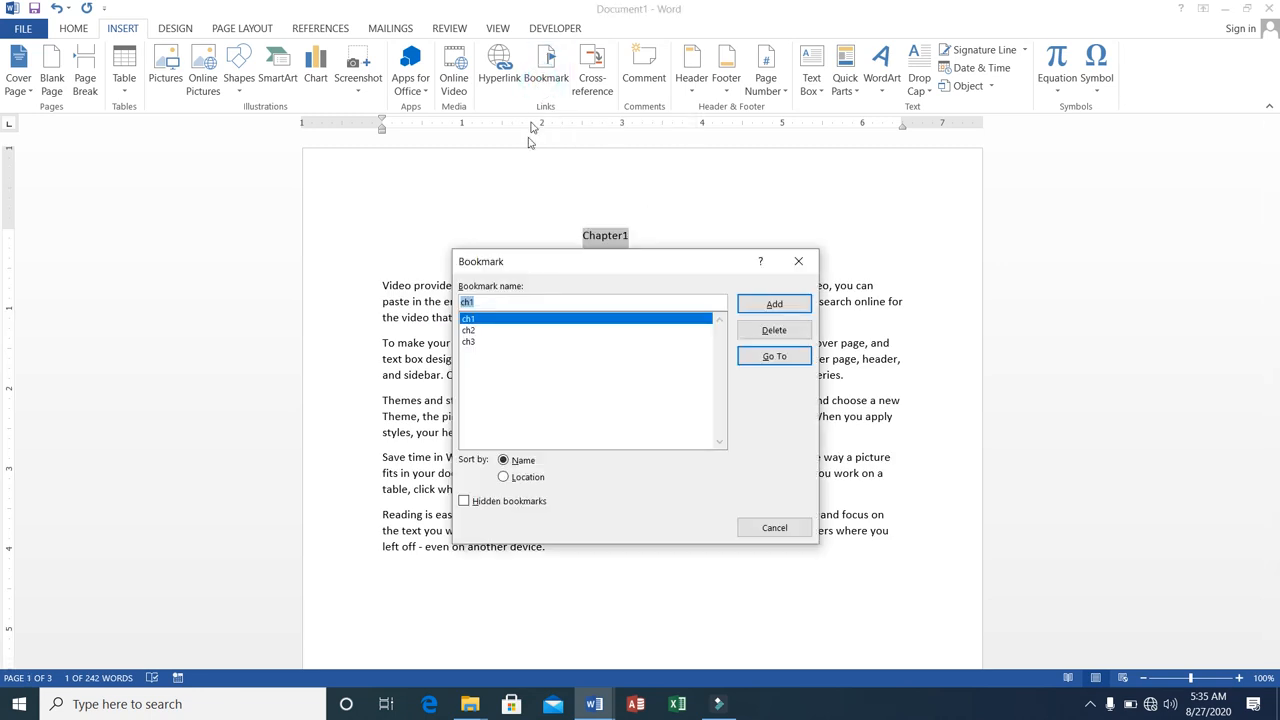
{"action": "left_click", "coordinate": [470, 330]}
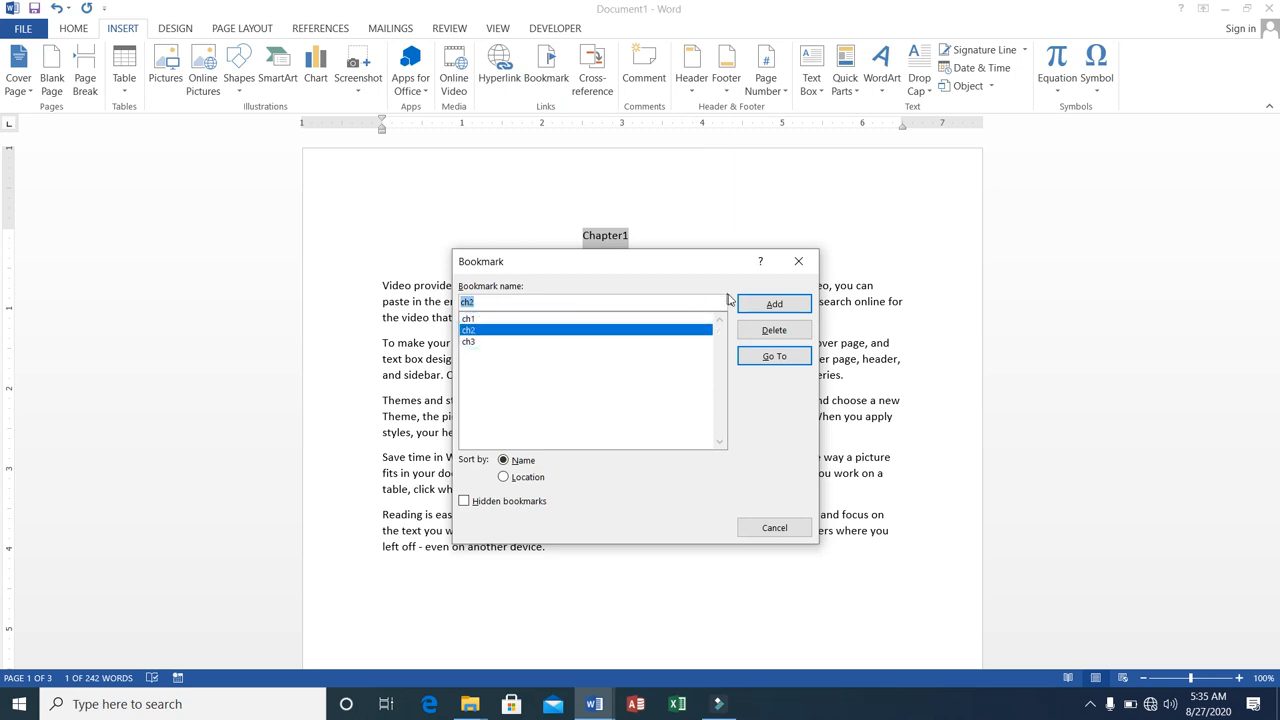
{"action": "left_click", "coordinate": [766, 357]}
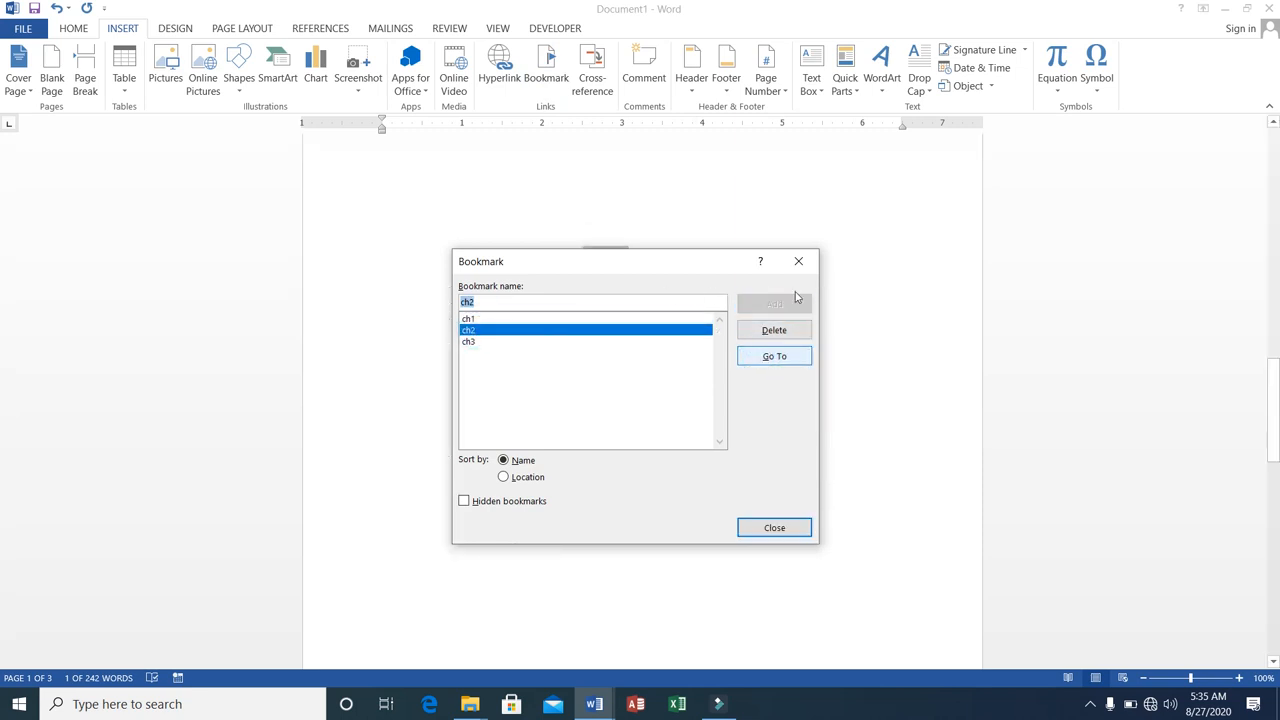
{"action": "left_click", "coordinate": [800, 261]}
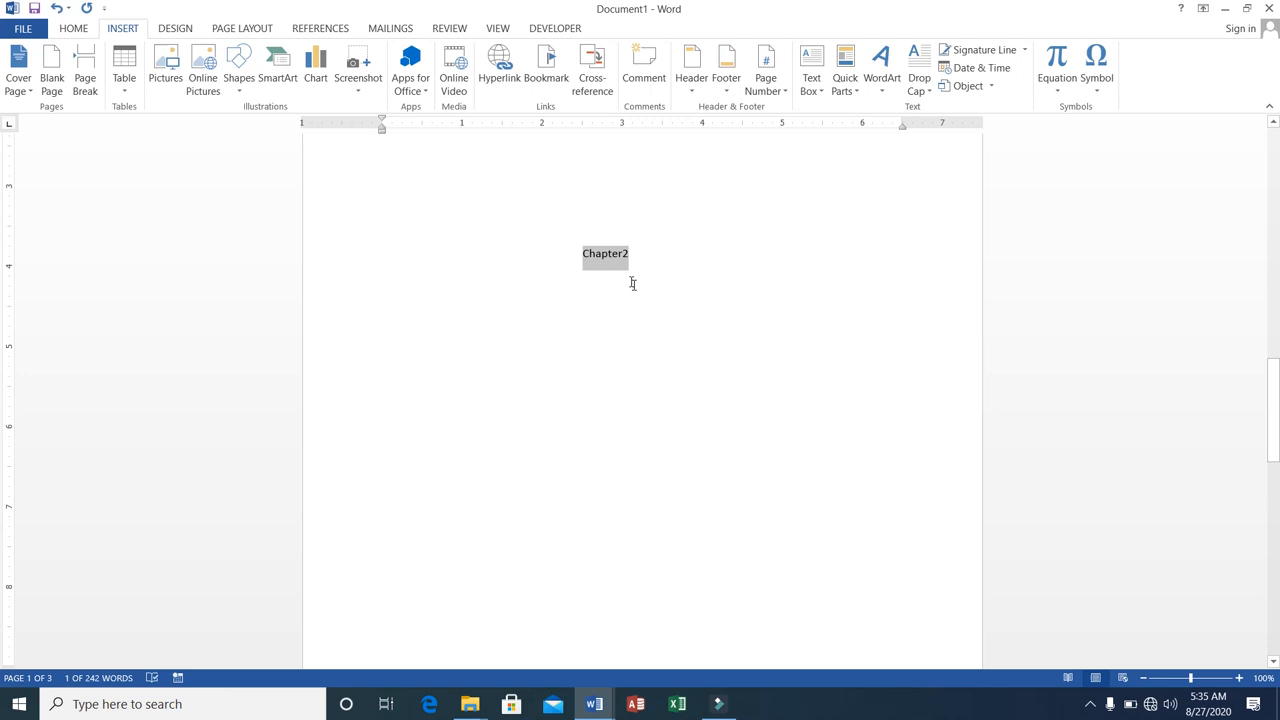
Delete the entire contents of the document to start over with a blank page.
{"action": "left_click", "coordinate": [587, 258]}
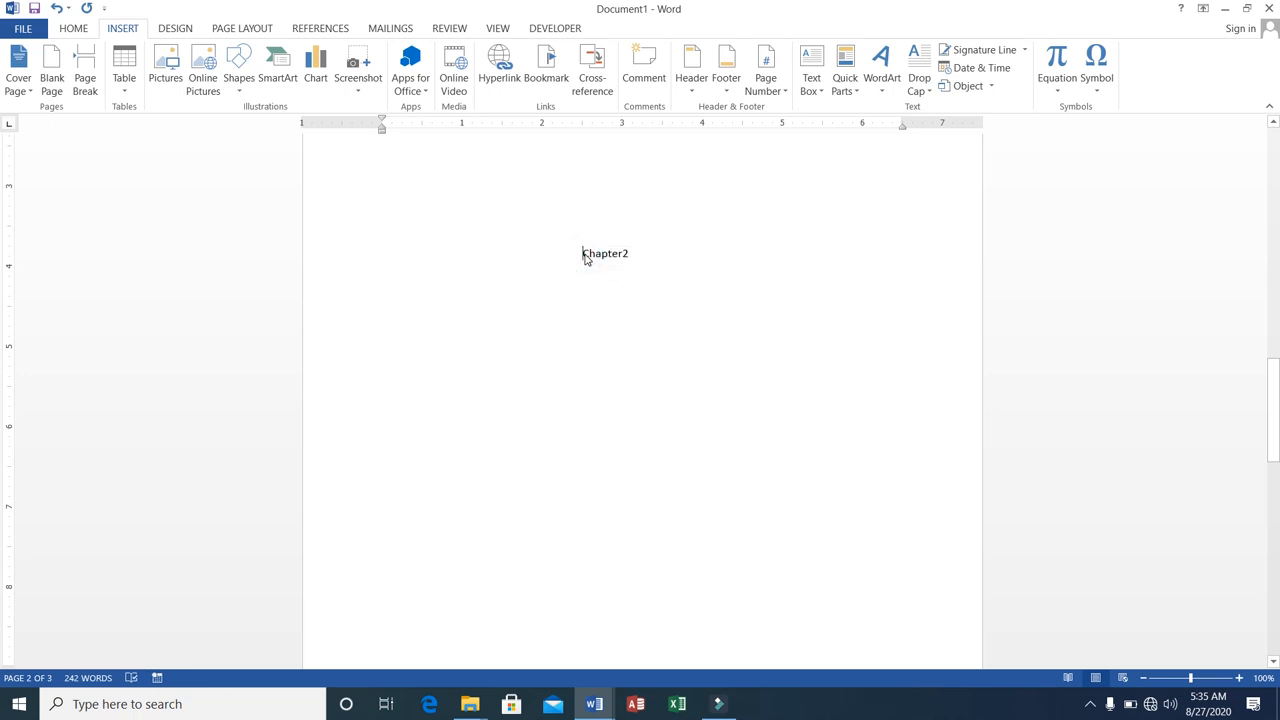
{"action": "key", "text": "ctrl+a"}
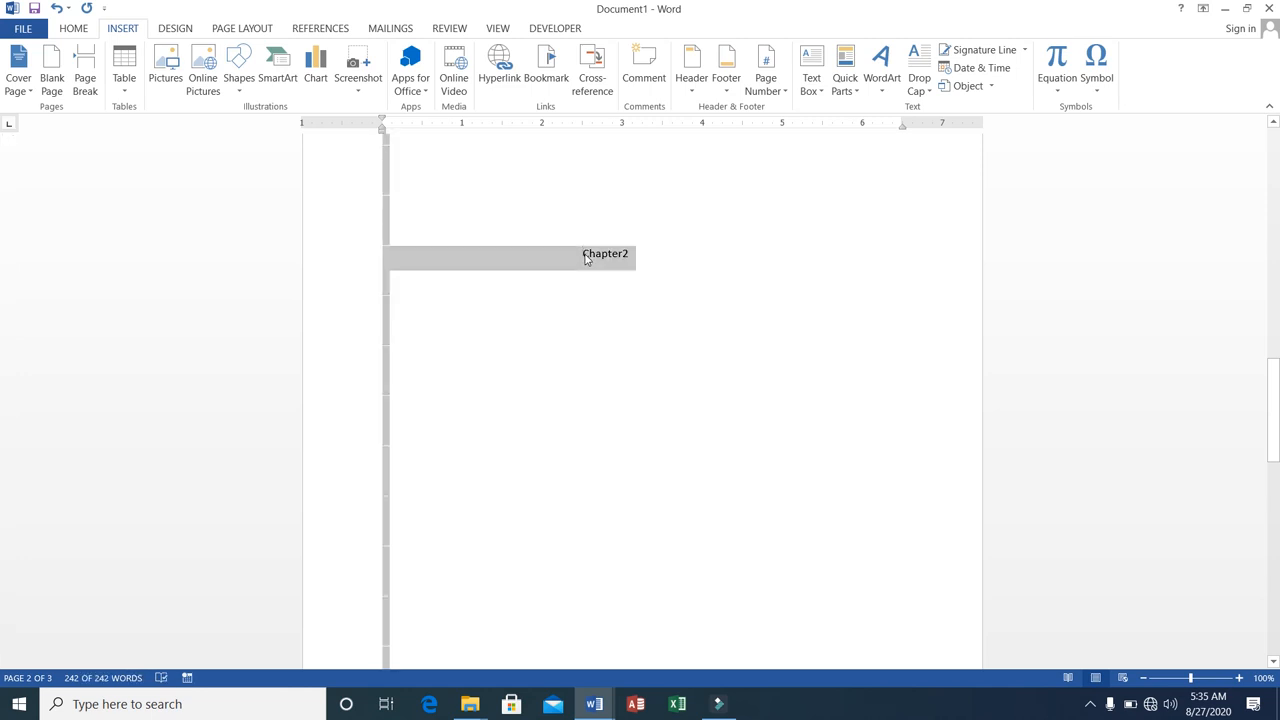
{"action": "key", "text": "Delete"}
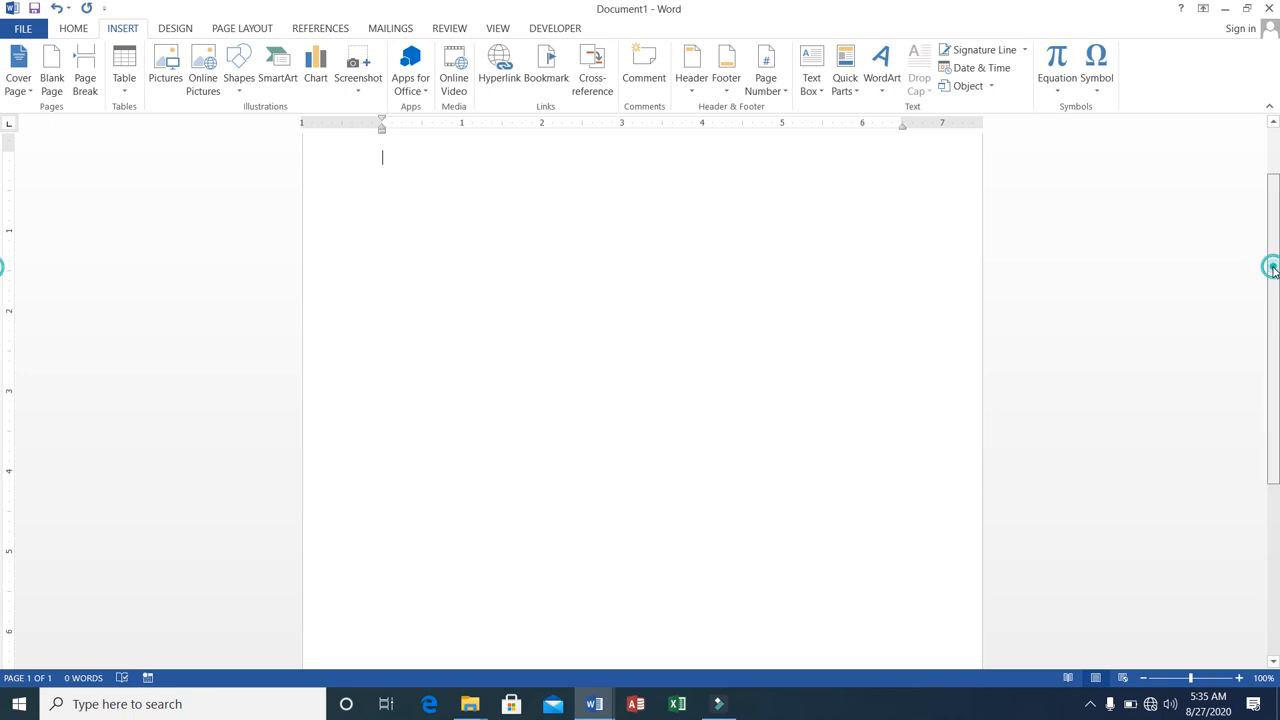
{"action": "left_click_drag", "start_coordinate": [1271, 266], "coordinate": [1254, 163]}
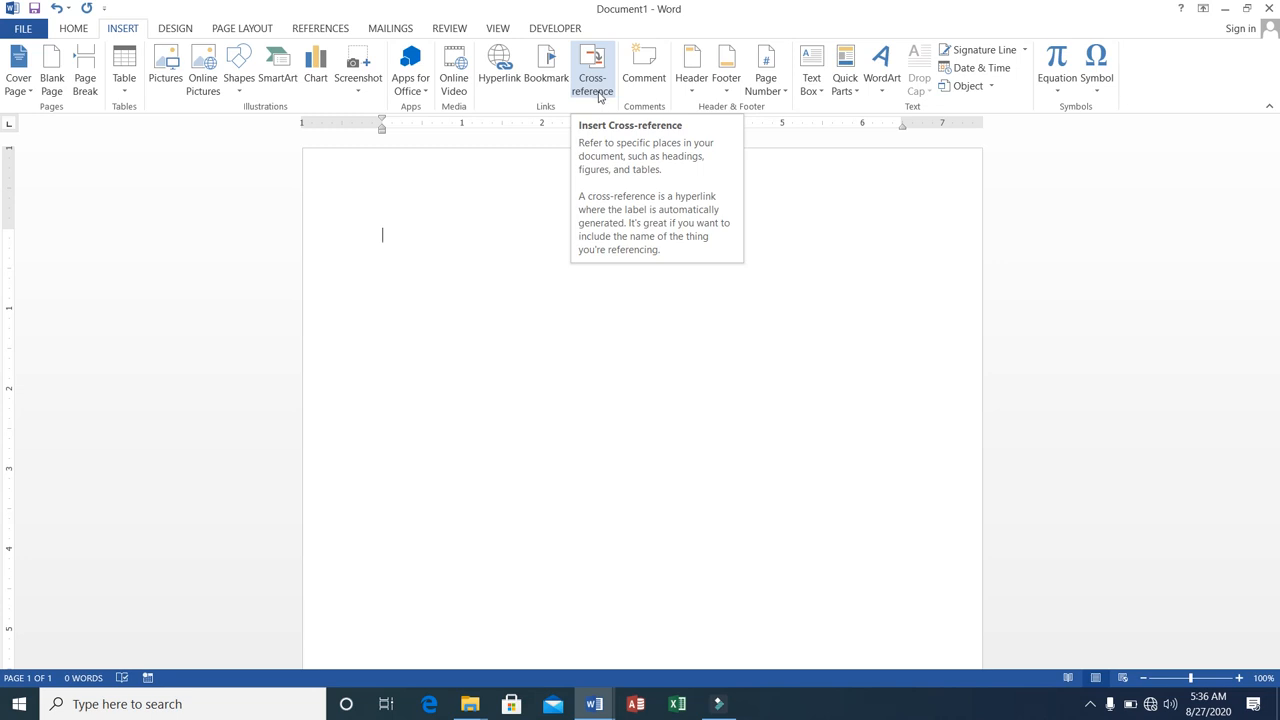
{"action": "scroll", "coordinate": [600, 100], "scroll_direction": "up", "scroll_amount": 1}
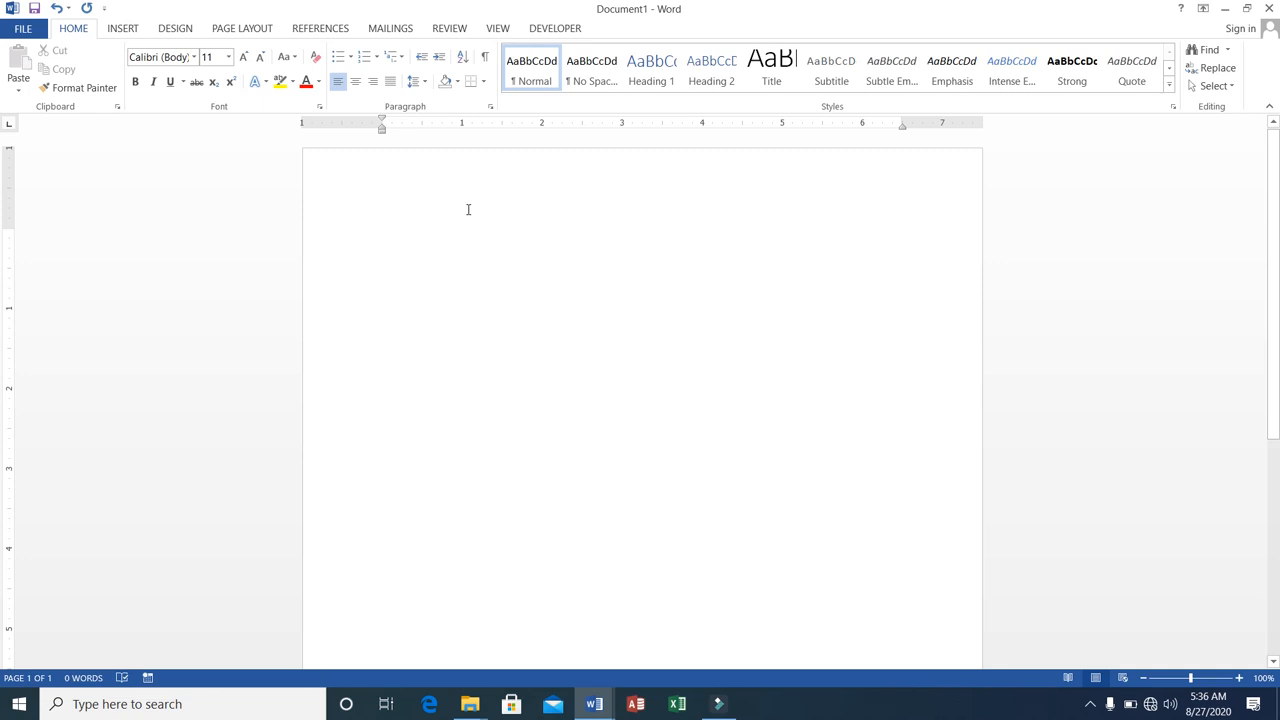
Add empty paragraphs until the insertion point stands near the beginning of the second page.
{"action": "key", "text": "Return"}
{"action": "key", "text": "Return"}
{"action": "key", "text": "Return"}
{"action": "key", "text": "Return"}
{"action": "key", "text": "Return"}
{"action": "key", "text": "Return"}
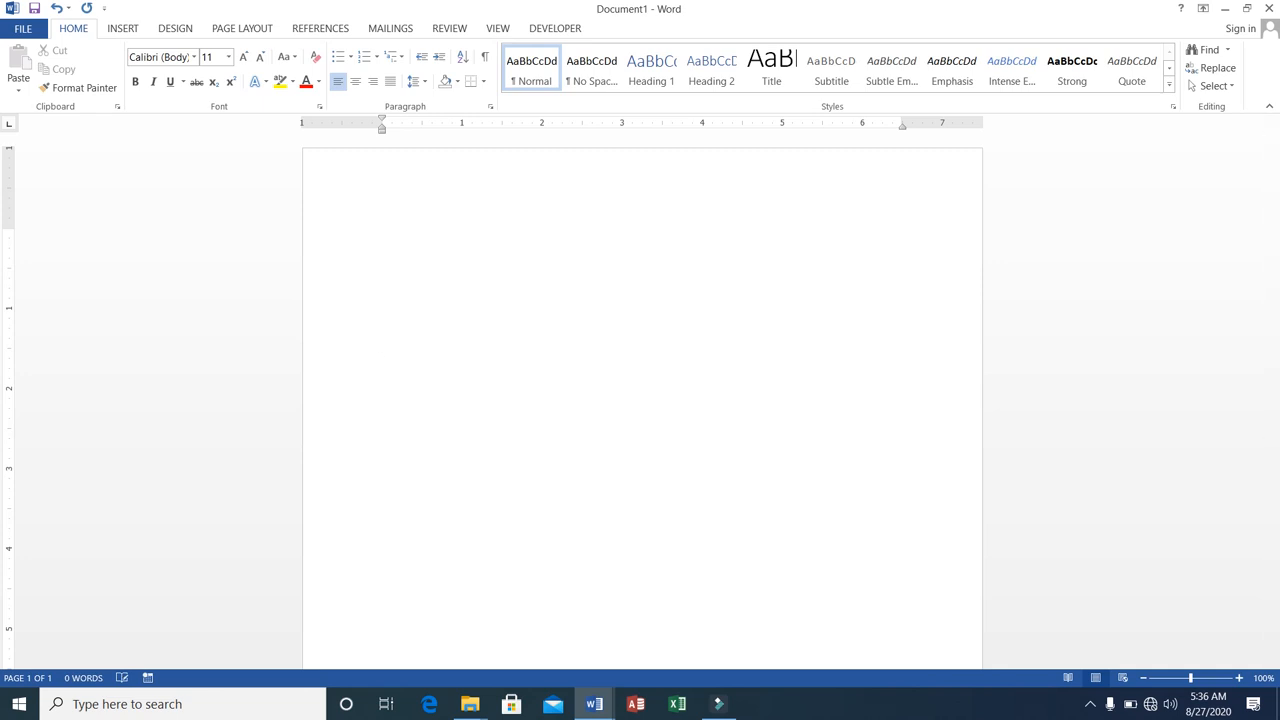
{"action": "key", "text": "Return"}
{"action": "key", "text": "Return"}
{"action": "key", "text": "Return"}
{"action": "key", "text": "Return"}
{"action": "key", "text": "Return"}
{"action": "key", "text": "Return"}
{"action": "key", "text": "Return"}
{"action": "key", "text": "Return"}
{"action": "key", "text": "Return"}
{"action": "key", "text": "Return"}
{"action": "key", "text": "Return"}
{"action": "key", "text": "Return"}
{"action": "key", "text": "Return"}
{"action": "key", "text": "Return"}
{"action": "key", "text": "Return"}
{"action": "key", "text": "Return"}
{"action": "key", "text": "Return"}
{"action": "key", "text": "Return"}
{"action": "key", "text": "Return"}
{"action": "key", "text": "Return"}
{"action": "key", "text": "Return"}
{"action": "key", "text": "Return"}
{"action": "key", "text": "Return"}
{"action": "key", "text": "Return"}
{"action": "key", "text": "Return"}
{"action": "key", "text": "Return"}
{"action": "key", "text": "Return"}
{"action": "key", "text": "Return"}
{"action": "key", "text": "Return"}
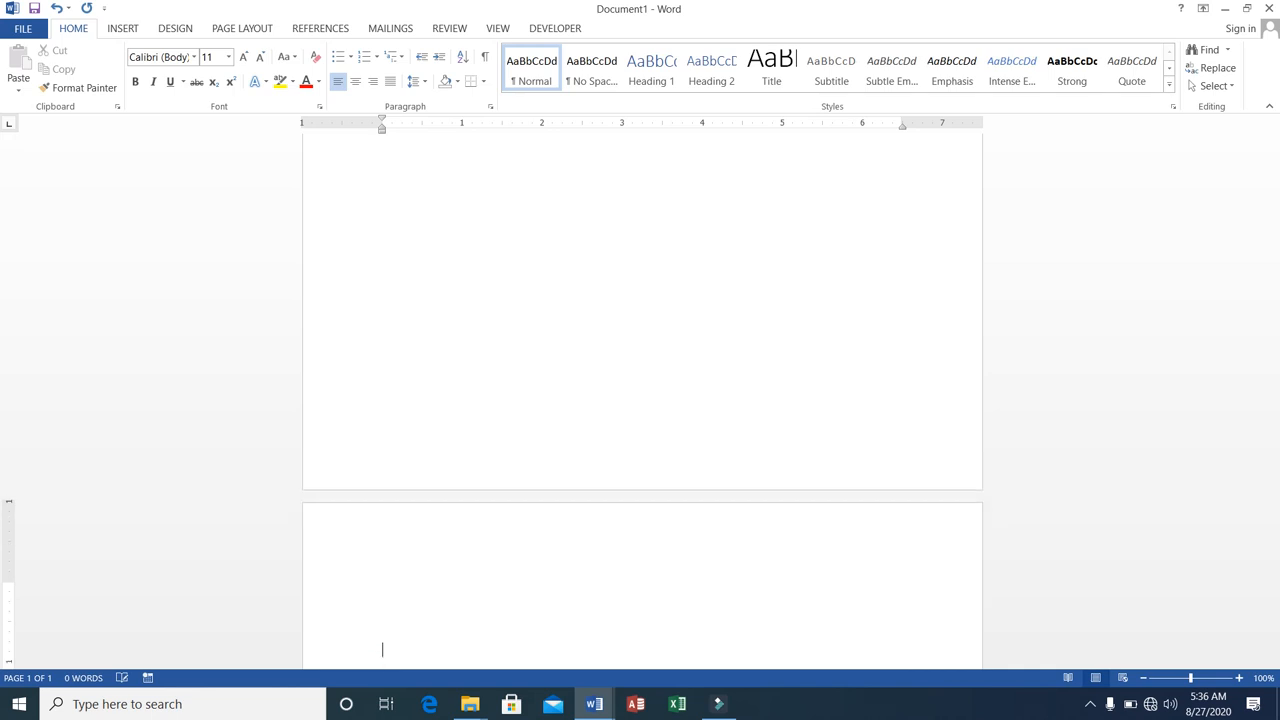
{"action": "key", "text": "BackSpace"}
{"action": "key", "text": "BackSpace"}
{"action": "key", "text": "BackSpace"}
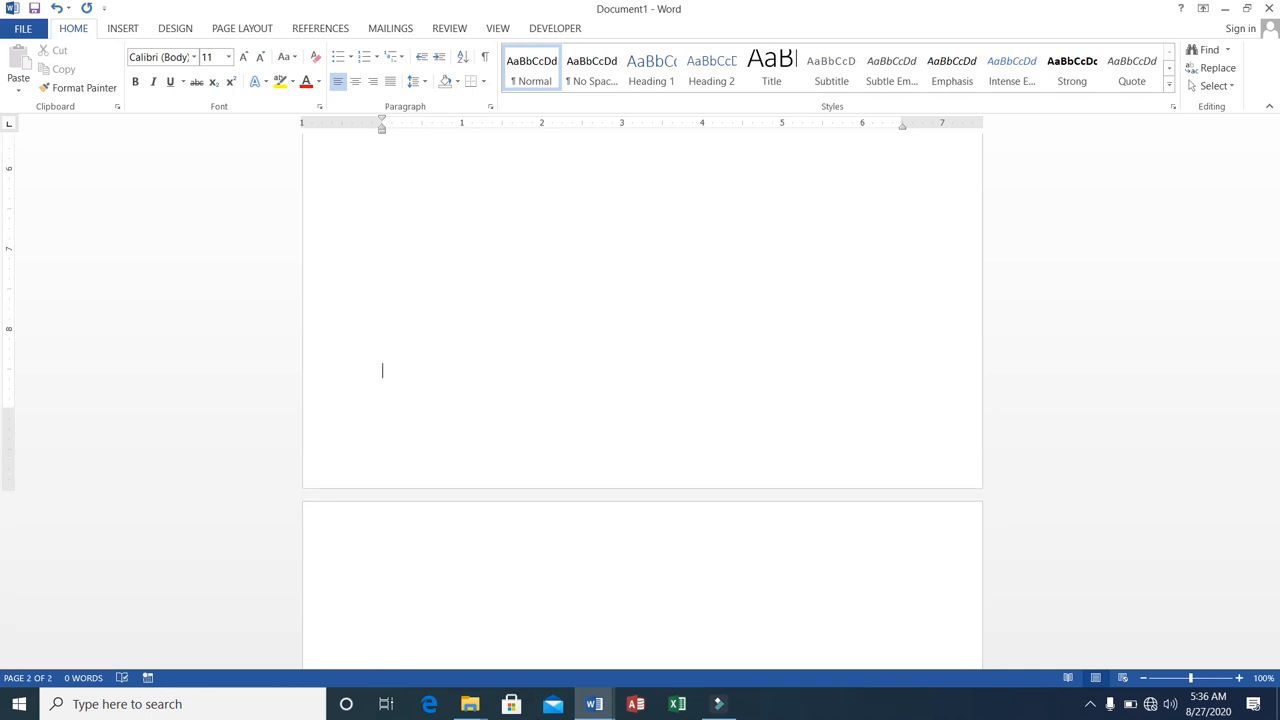
{"action": "key", "text": "Return"}
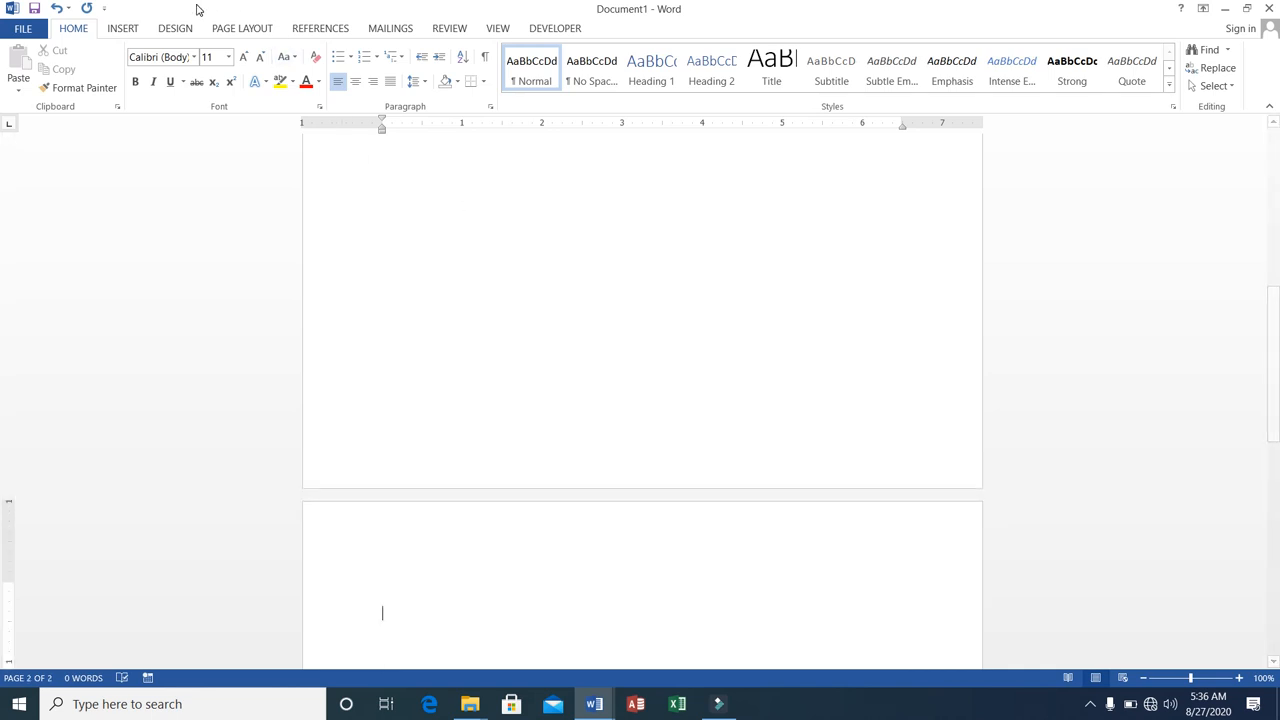
Insert the Thumbnail picture from the Pictures folder on the second page.
{"action": "left_click", "coordinate": [126, 29]}
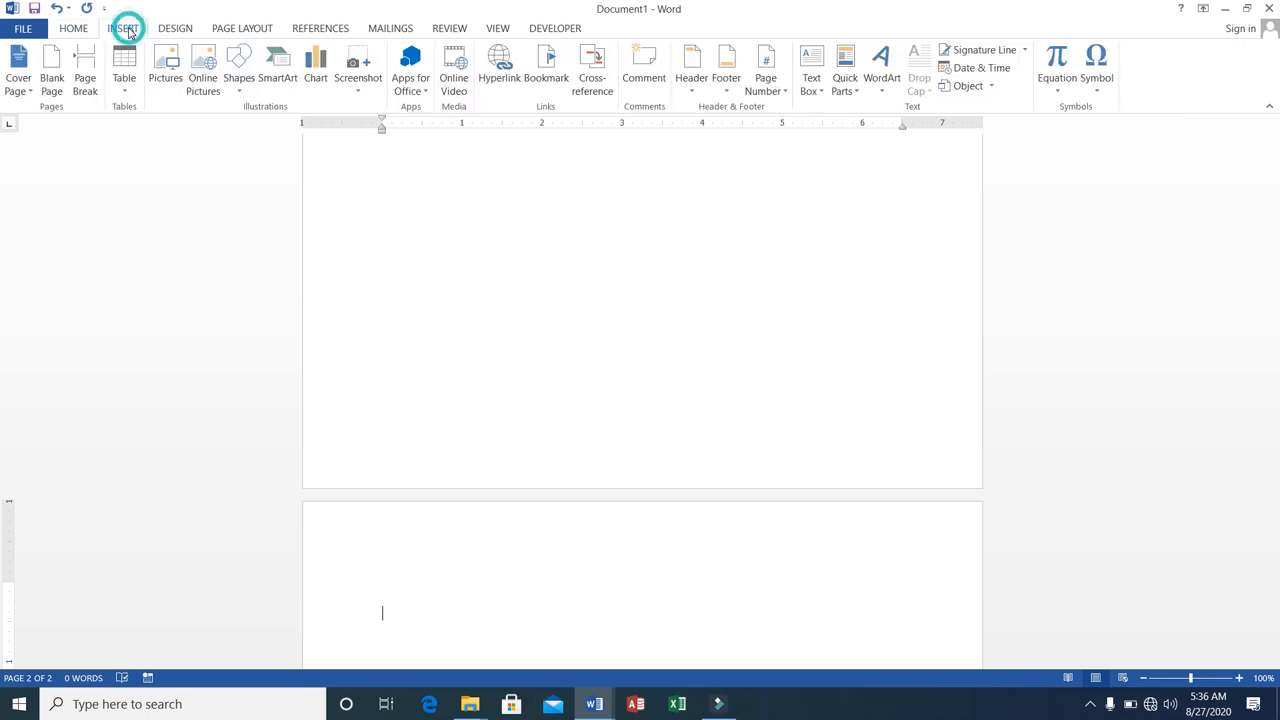
{"action": "left_click", "coordinate": [163, 79]}
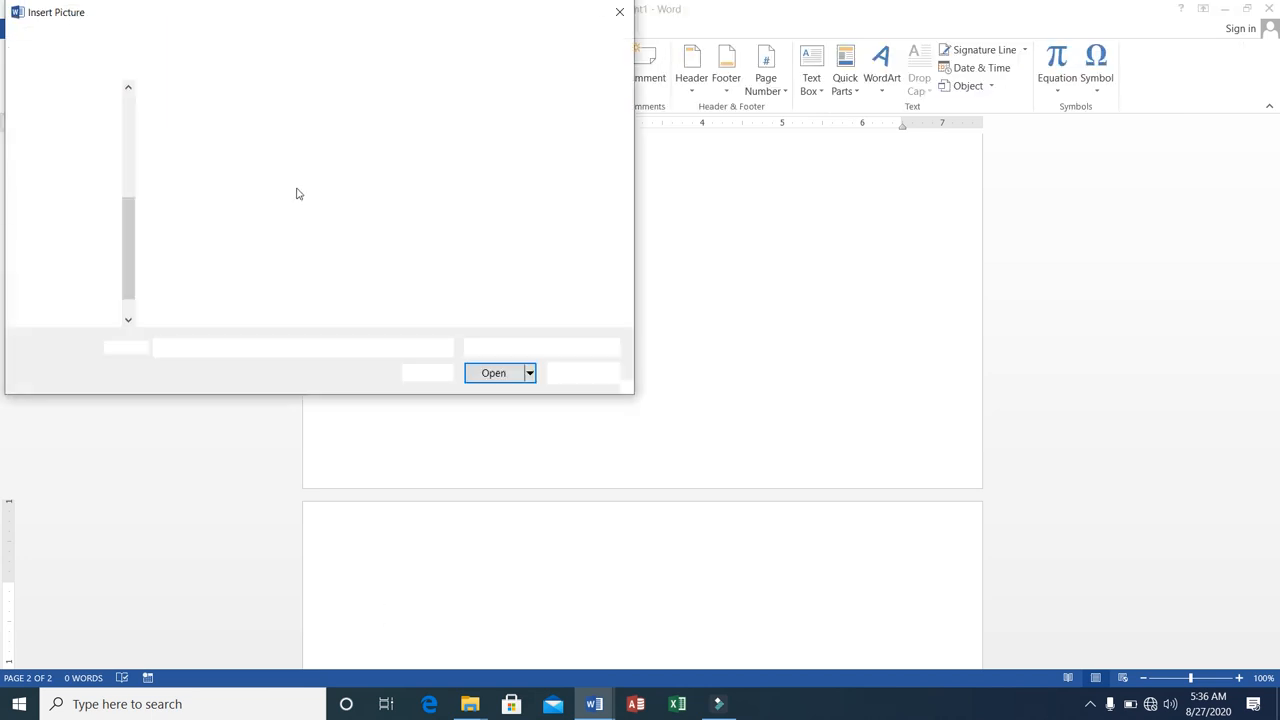
{"action": "left_click", "coordinate": [369, 168]}
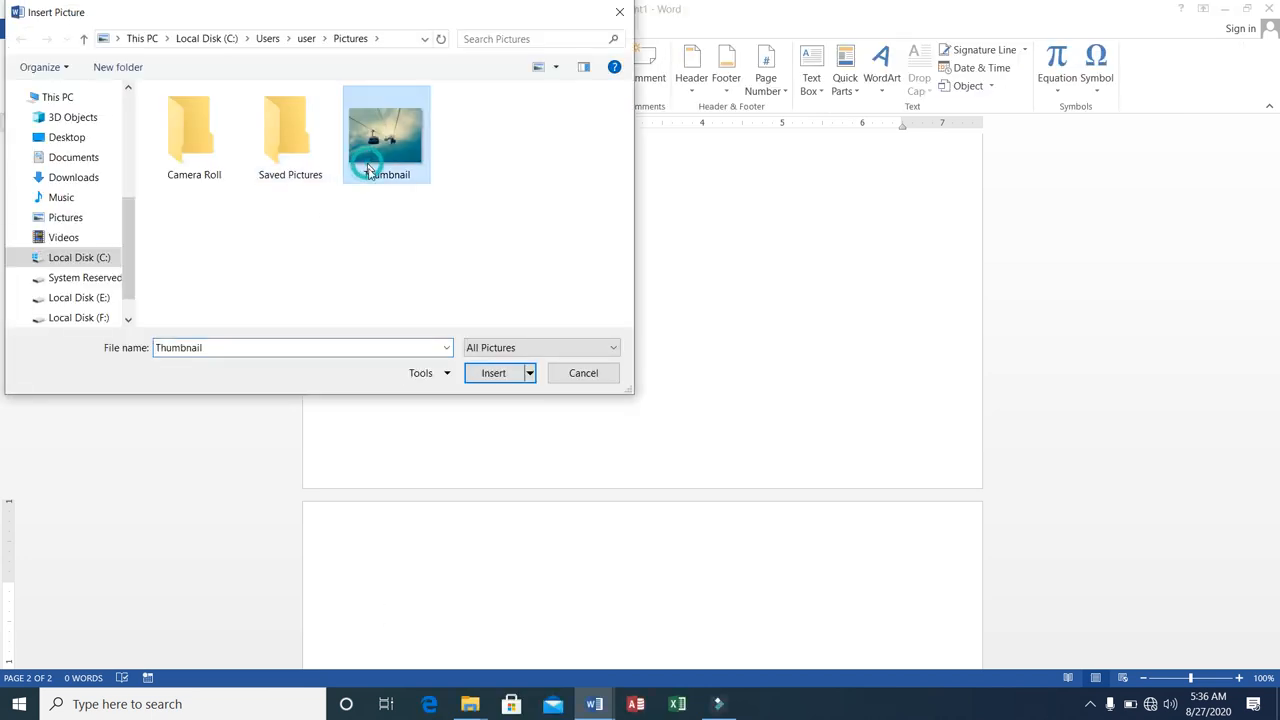
{"action": "left_click", "coordinate": [492, 372]}
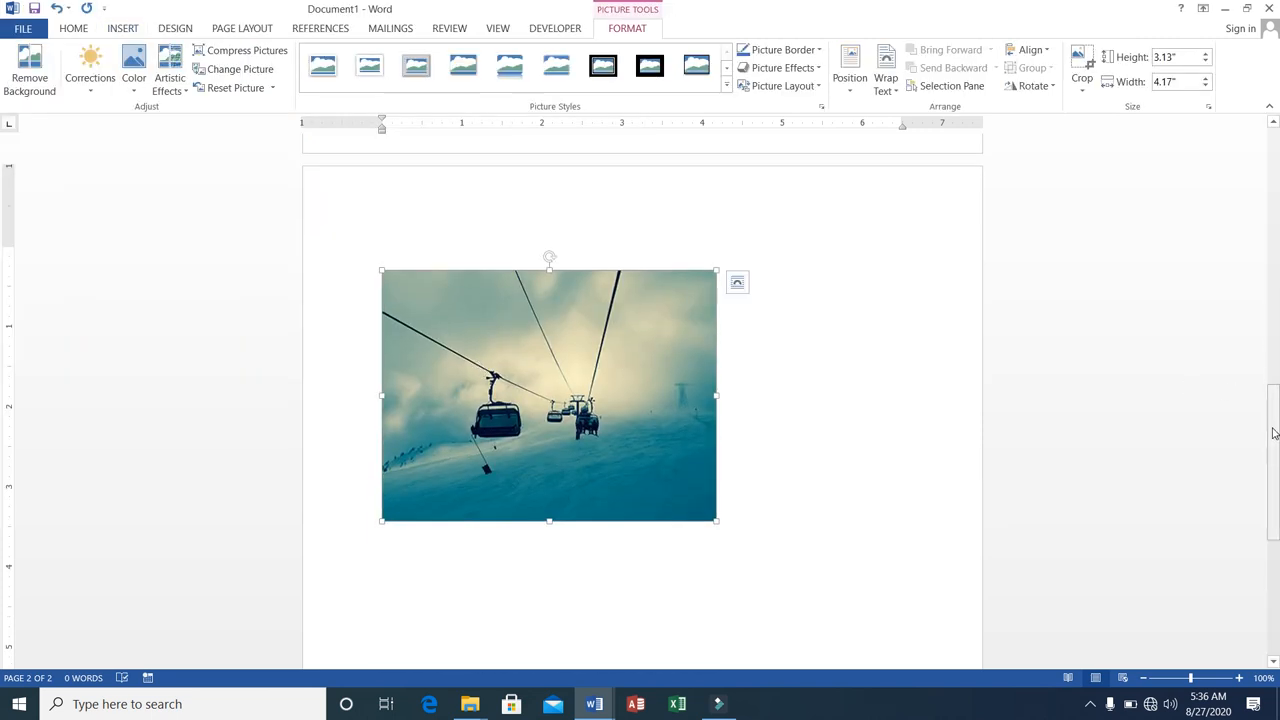
Enter the heading MS-Office: at the start of the first page and generate sample paragraphs below it with =rand().
{"action": "left_click_drag", "start_coordinate": [1274, 432], "coordinate": [1266, 172]}
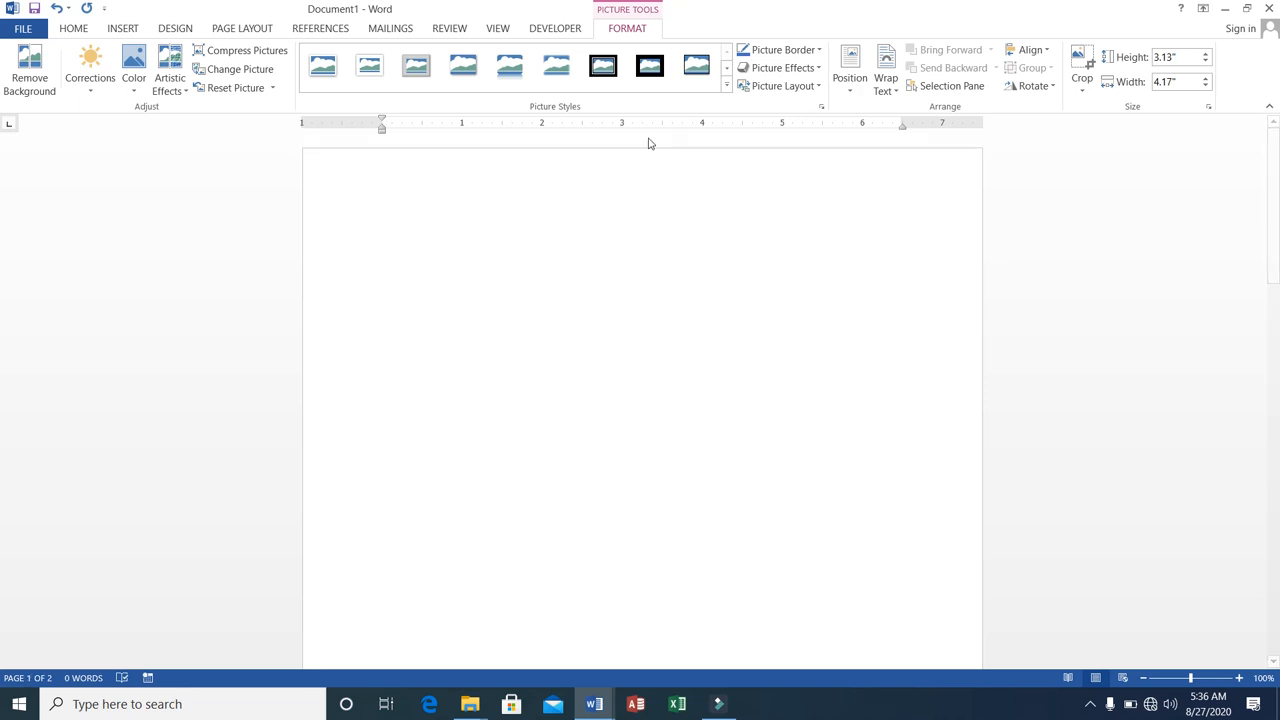
{"action": "left_click", "coordinate": [459, 189]}
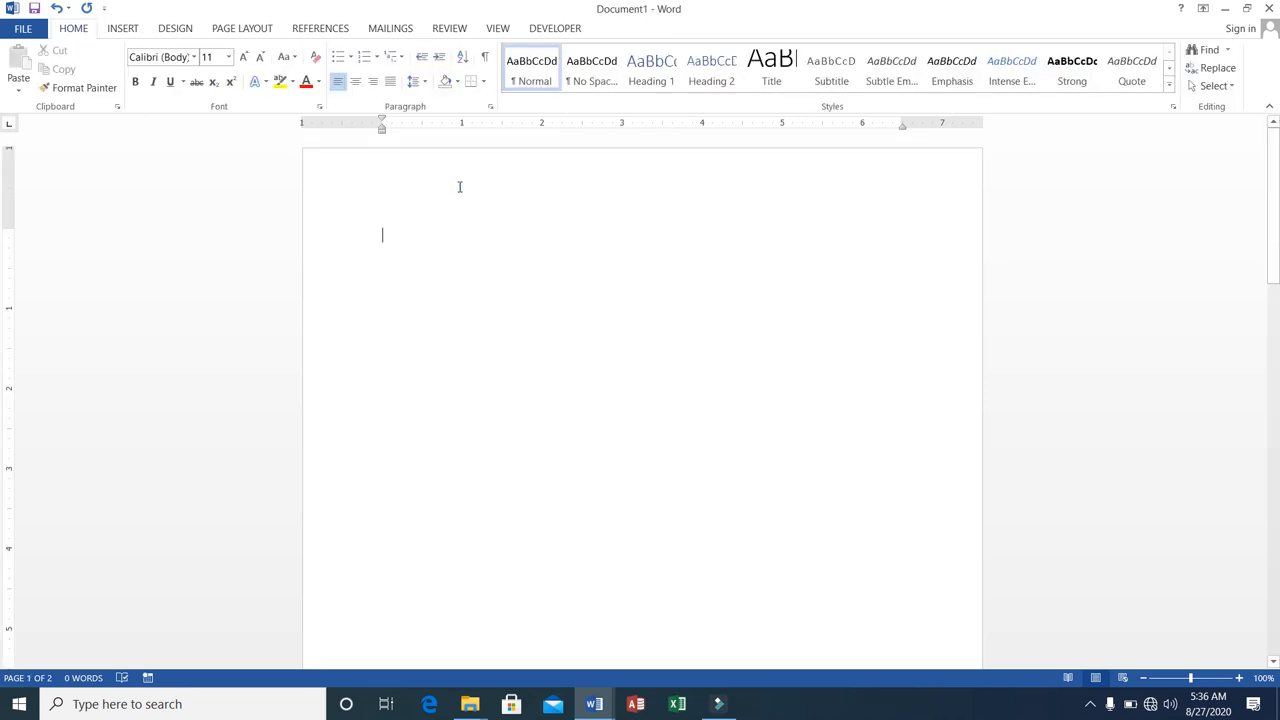
{"action": "type", "text": "MS-"}
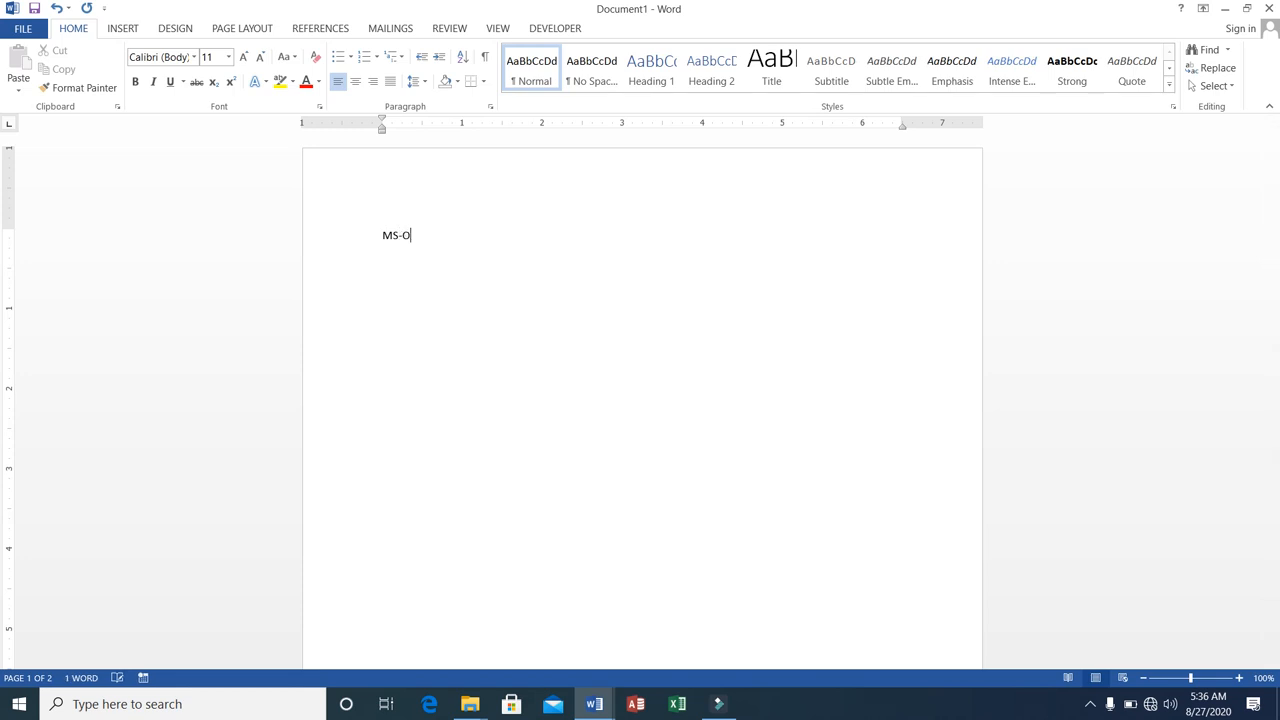
{"action": "type", "text": "Office:"}
{"action": "type", "text": "=rand"}
{"action": "type", "text": "()"}
{"action": "key", "text": "Return"}
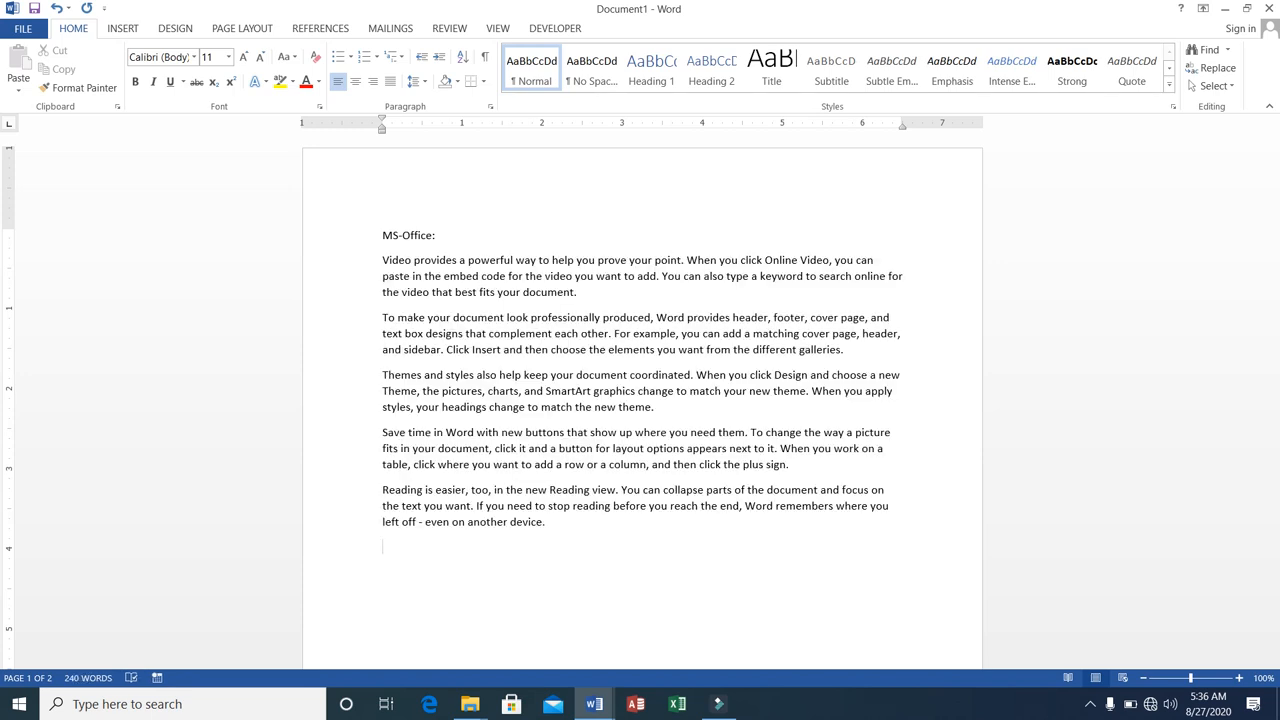
Add the line "See this picture for detail" below the sample paragraphs and place the cursor at its start.
{"action": "type", "text": "Se"}
{"action": "type", "text": "e pictu"}
{"action": "key", "text": "BackSpace"}
{"action": "key", "text": "BackSpace"}
{"action": "key", "text": "BackSpace"}
{"action": "key", "text": "BackSpace"}
{"action": "type", "text": "this picture for detail"}
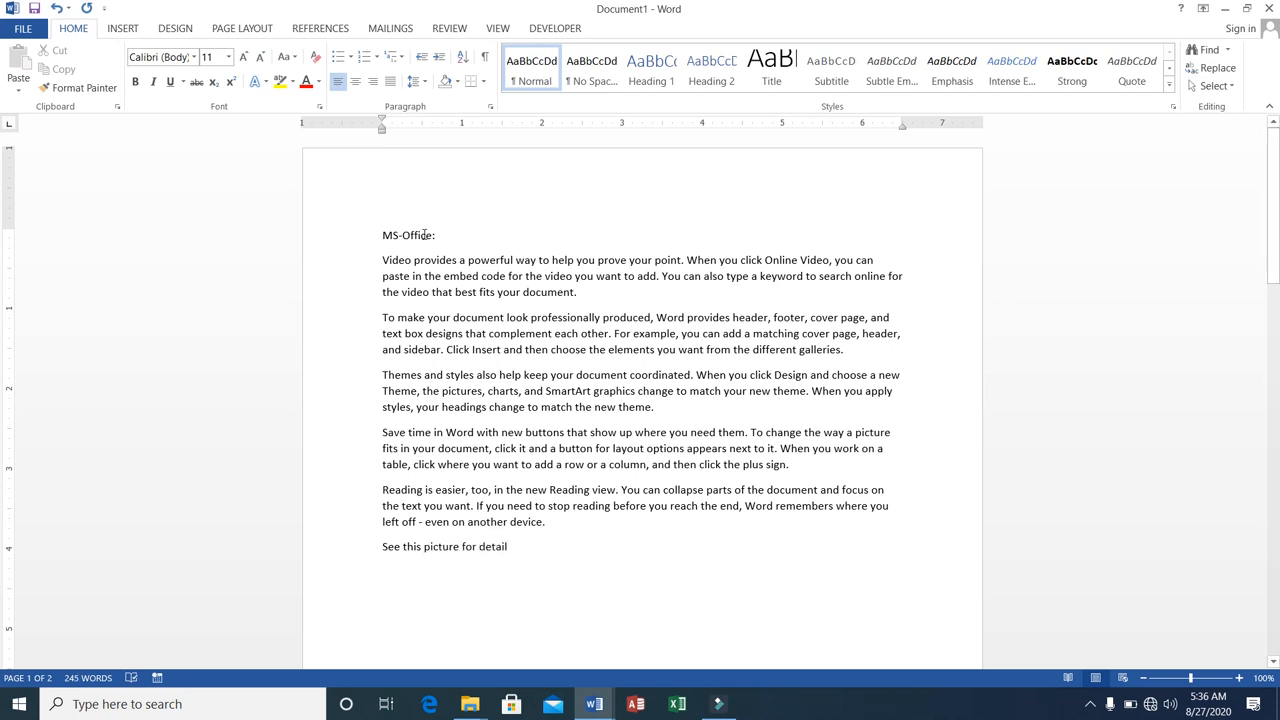
{"action": "left_click", "coordinate": [382, 446]}
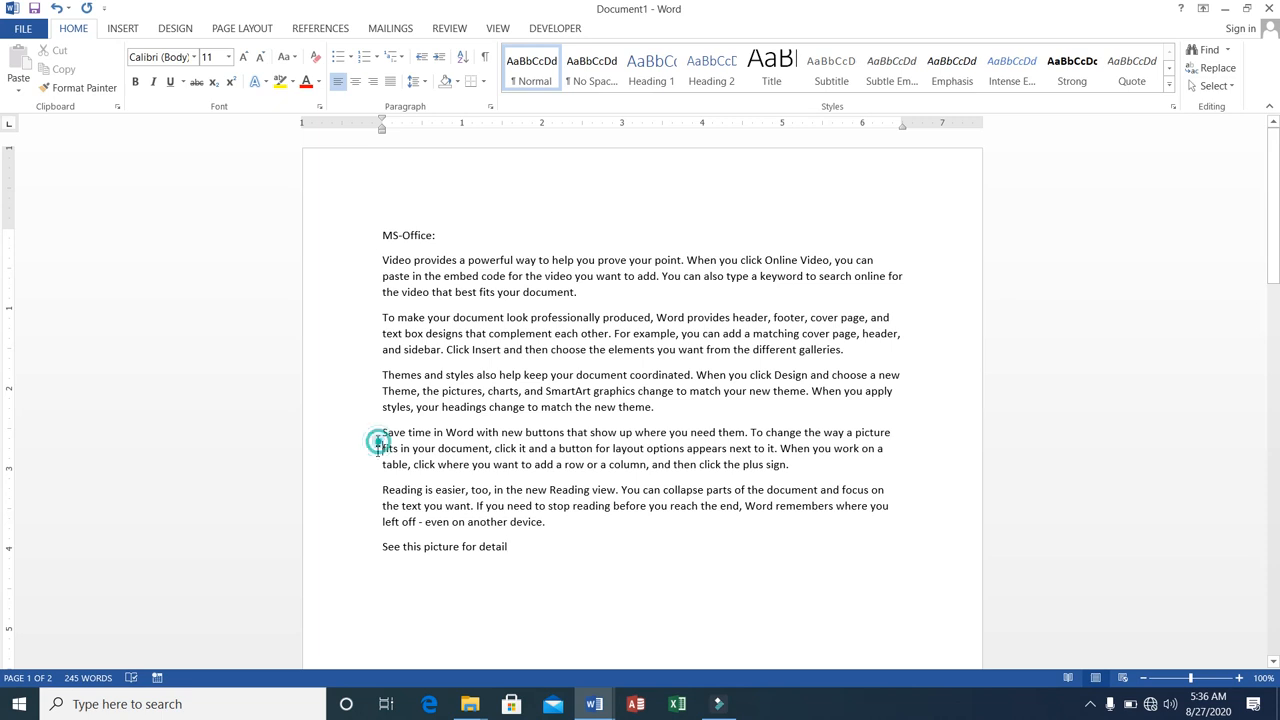
{"action": "left_click", "coordinate": [381, 546]}
{"action": "left_click", "coordinate": [381, 546]}
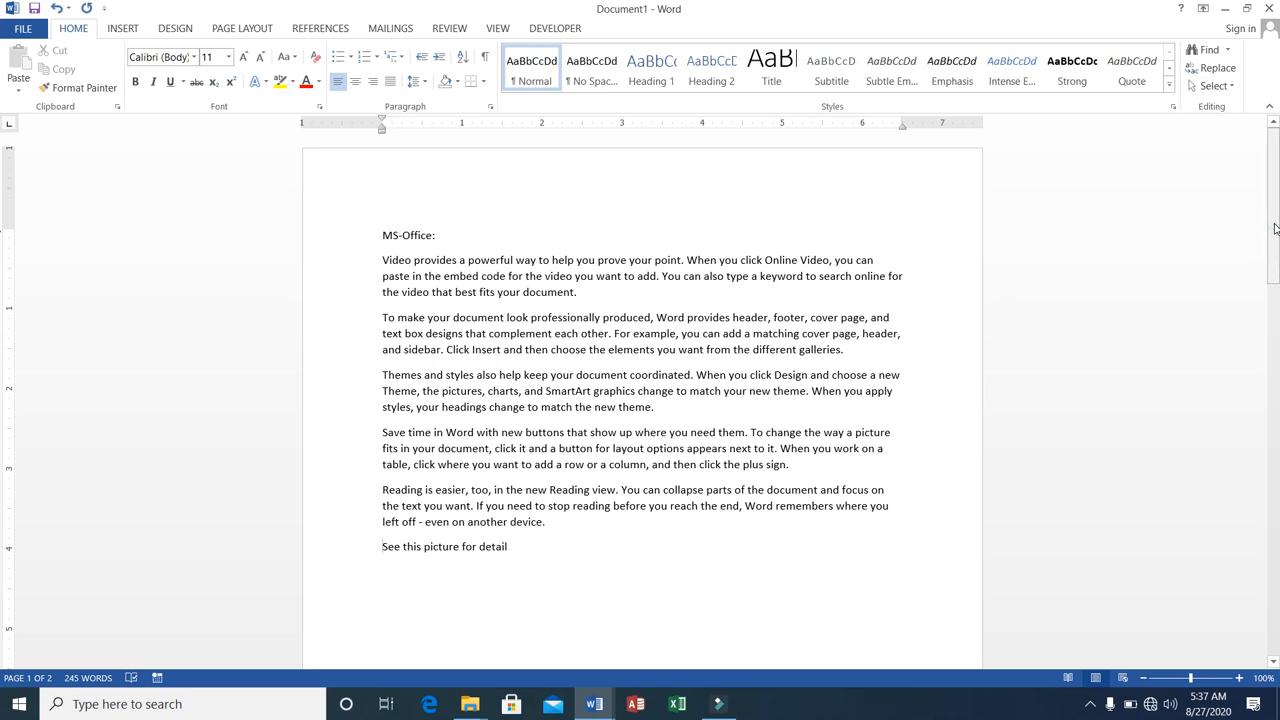
Insert a caption with the Figure label below the picture on the second page.
{"action": "left_click_drag", "start_coordinate": [1272, 222], "coordinate": [1264, 415]}
{"action": "left_click", "coordinate": [321, 483]}
{"action": "left_click", "coordinate": [318, 486]}
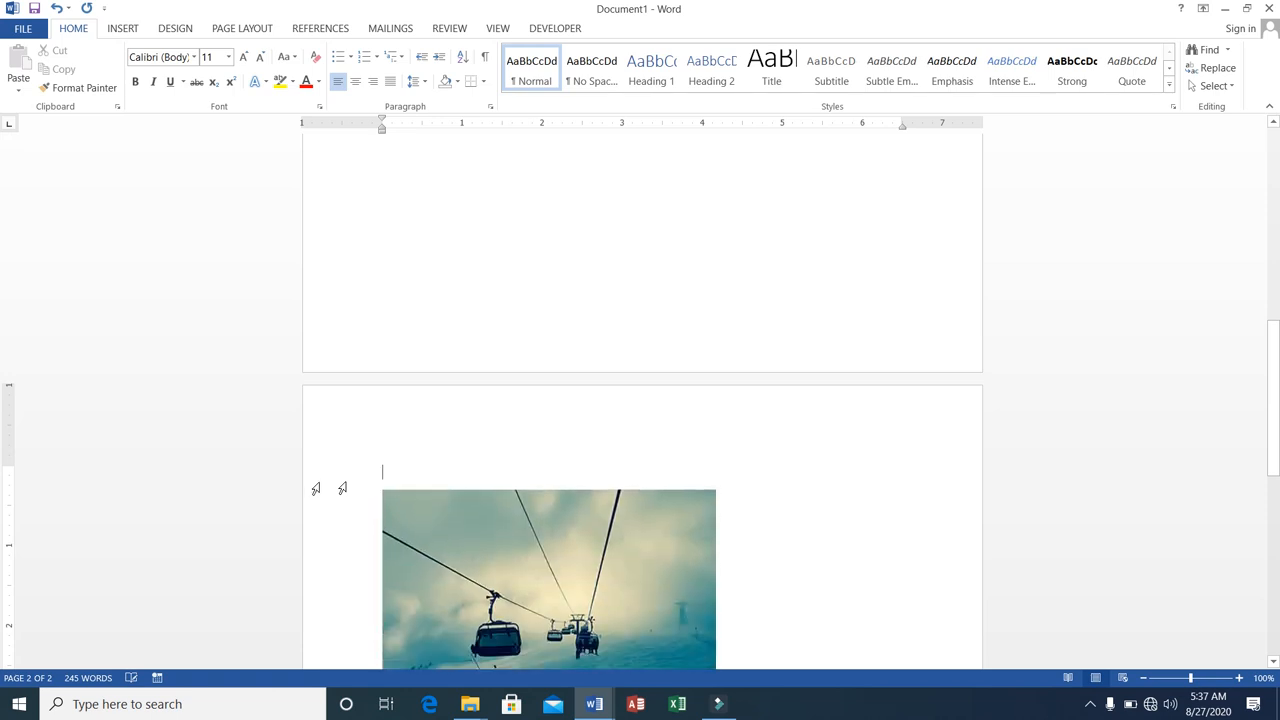
{"action": "left_click", "coordinate": [509, 552]}
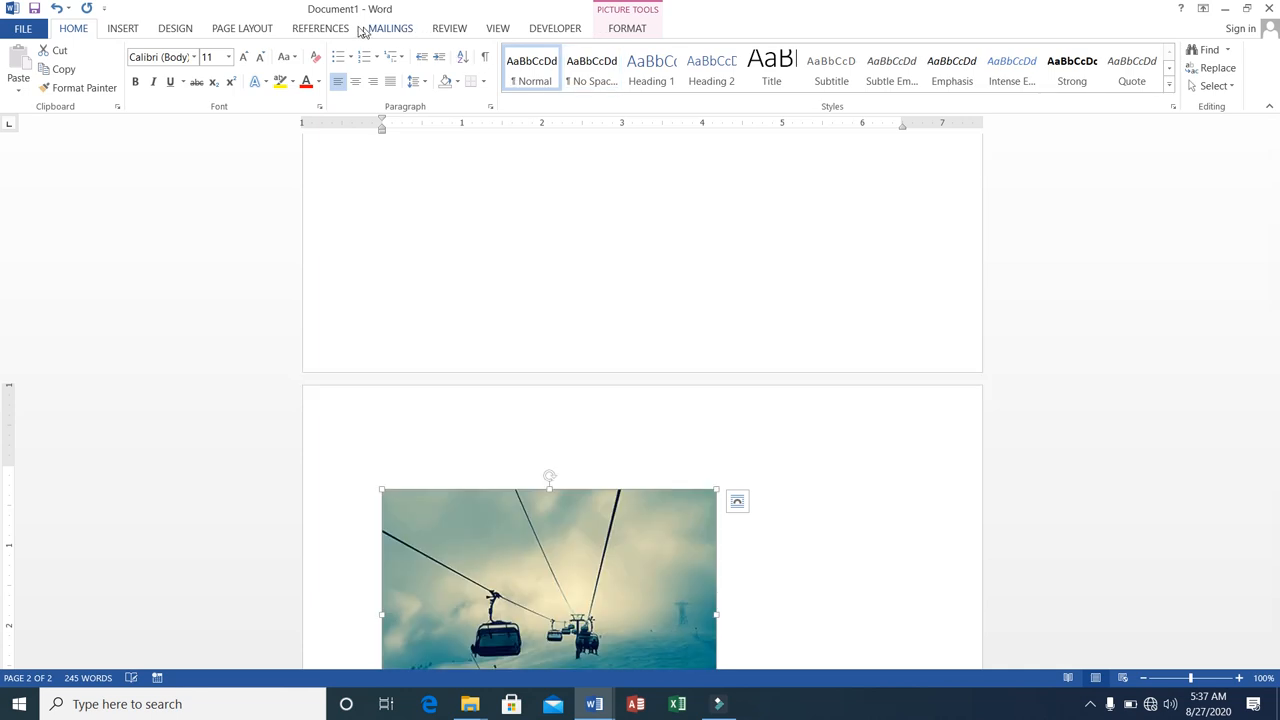
{"action": "left_click", "coordinate": [320, 28]}
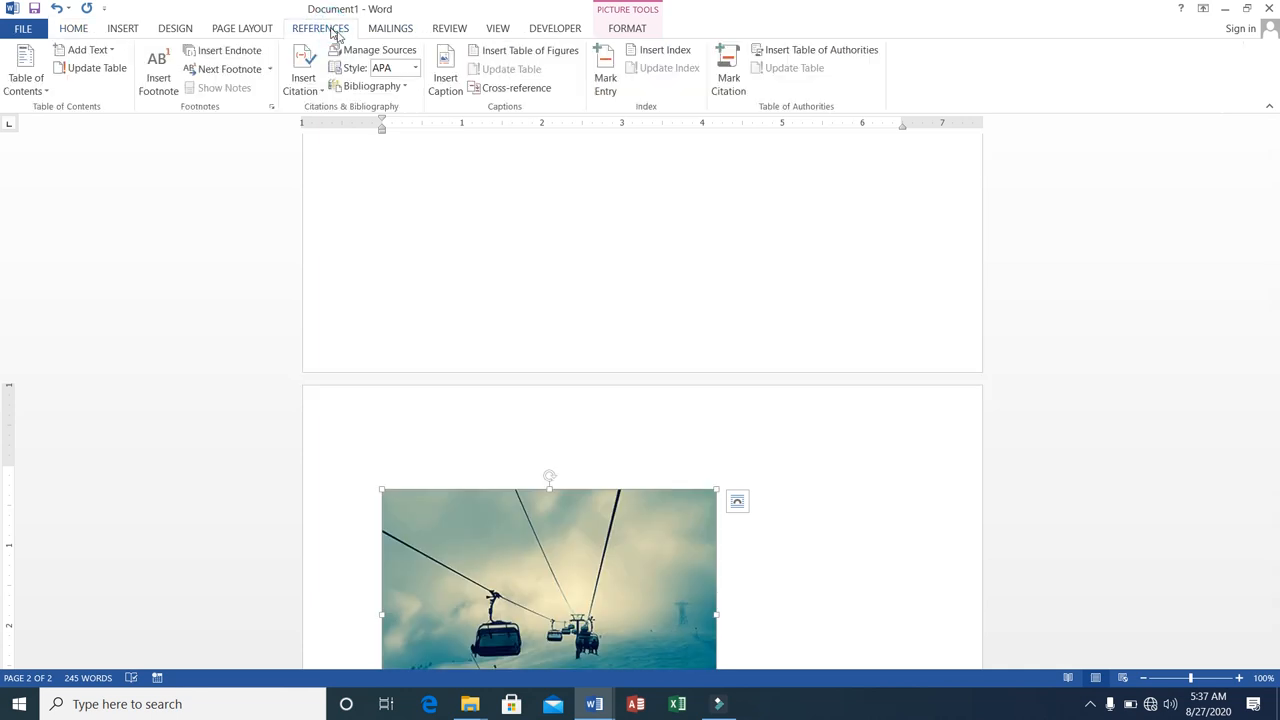
{"action": "left_click", "coordinate": [458, 93]}
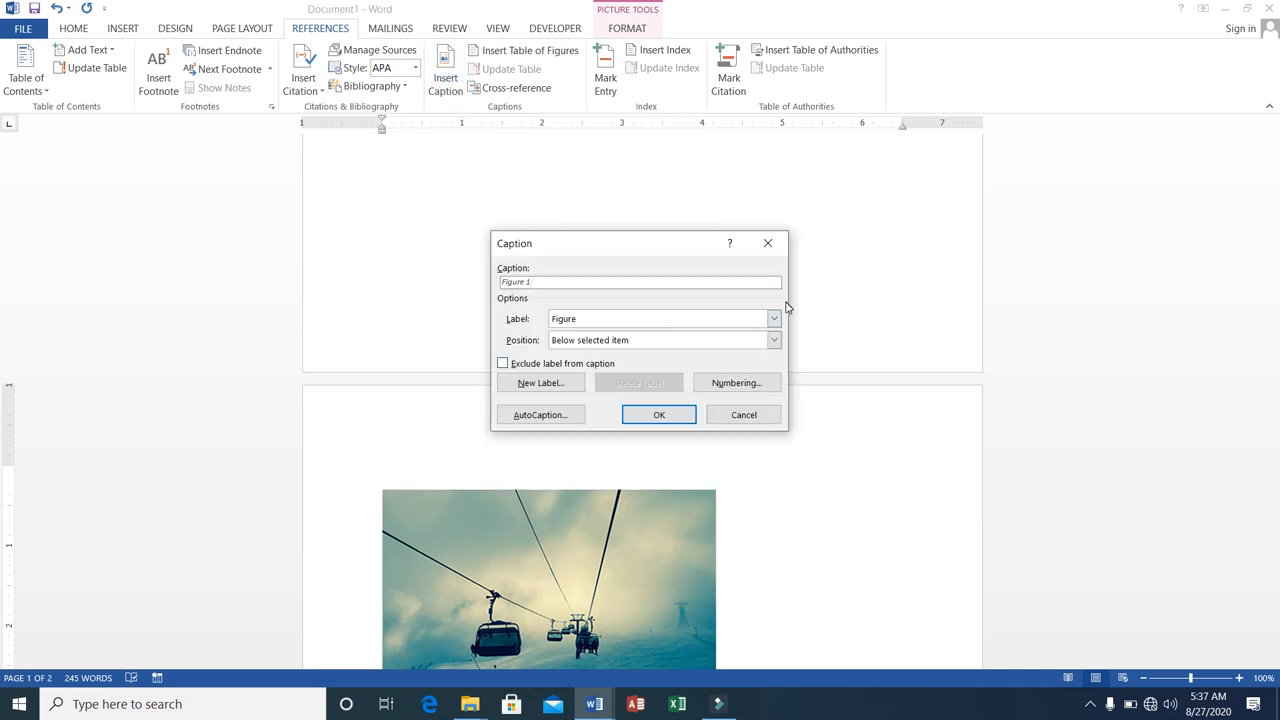
{"action": "left_click", "coordinate": [657, 415]}
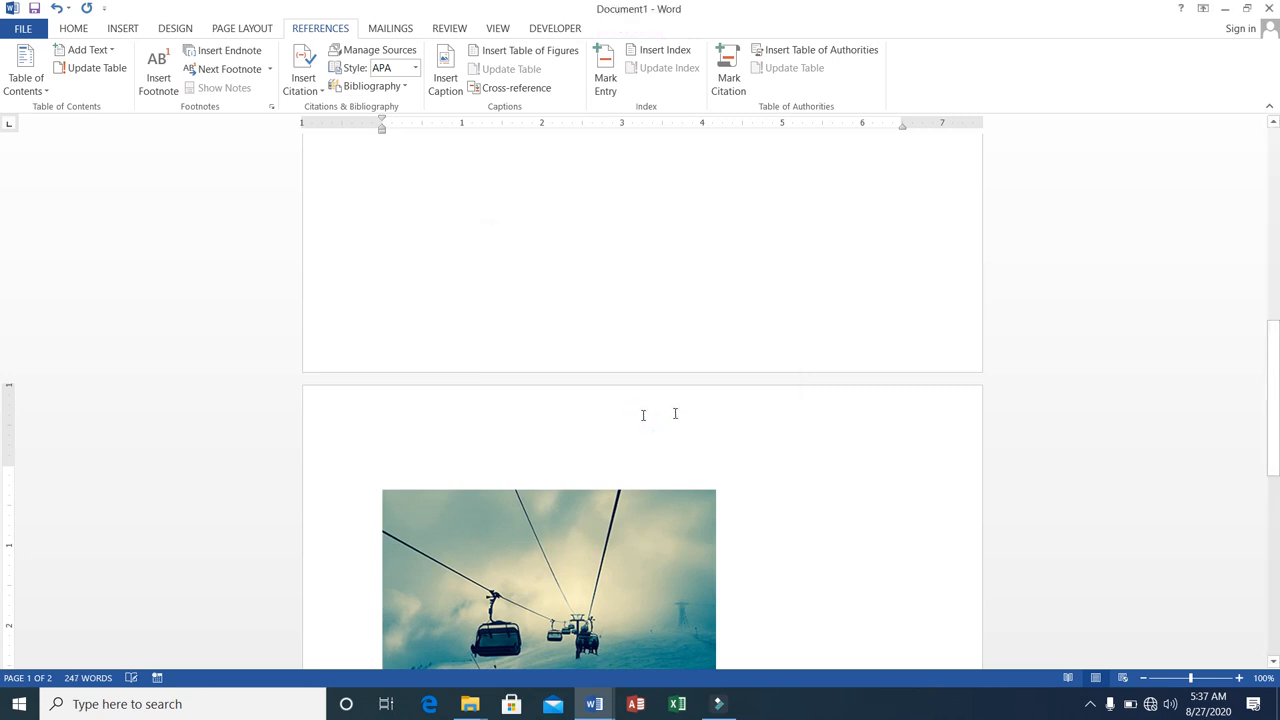
{"action": "left_click_drag", "start_coordinate": [1277, 348], "coordinate": [1277, 445]}
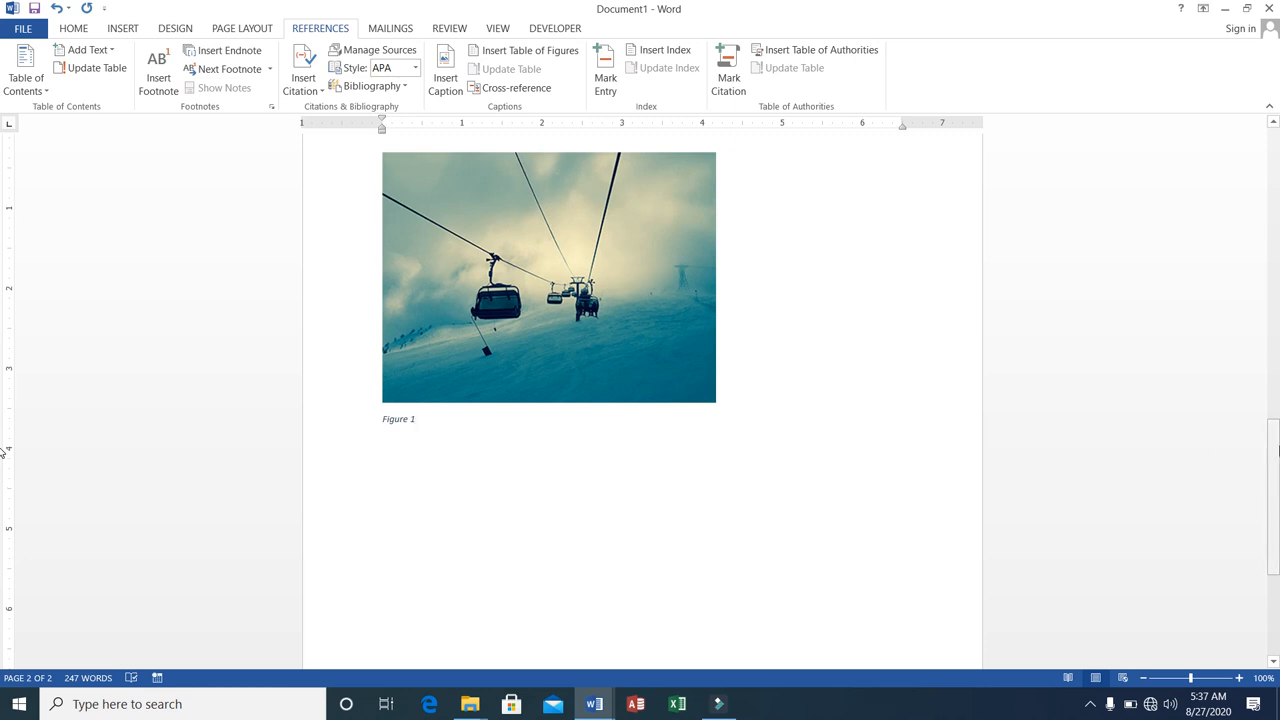
Replace the line "See this picture for detail" with a hyperlinked cross-reference to the entire caption of Figure 1.
{"action": "left_click_drag", "start_coordinate": [1274, 455], "coordinate": [1258, 245]}
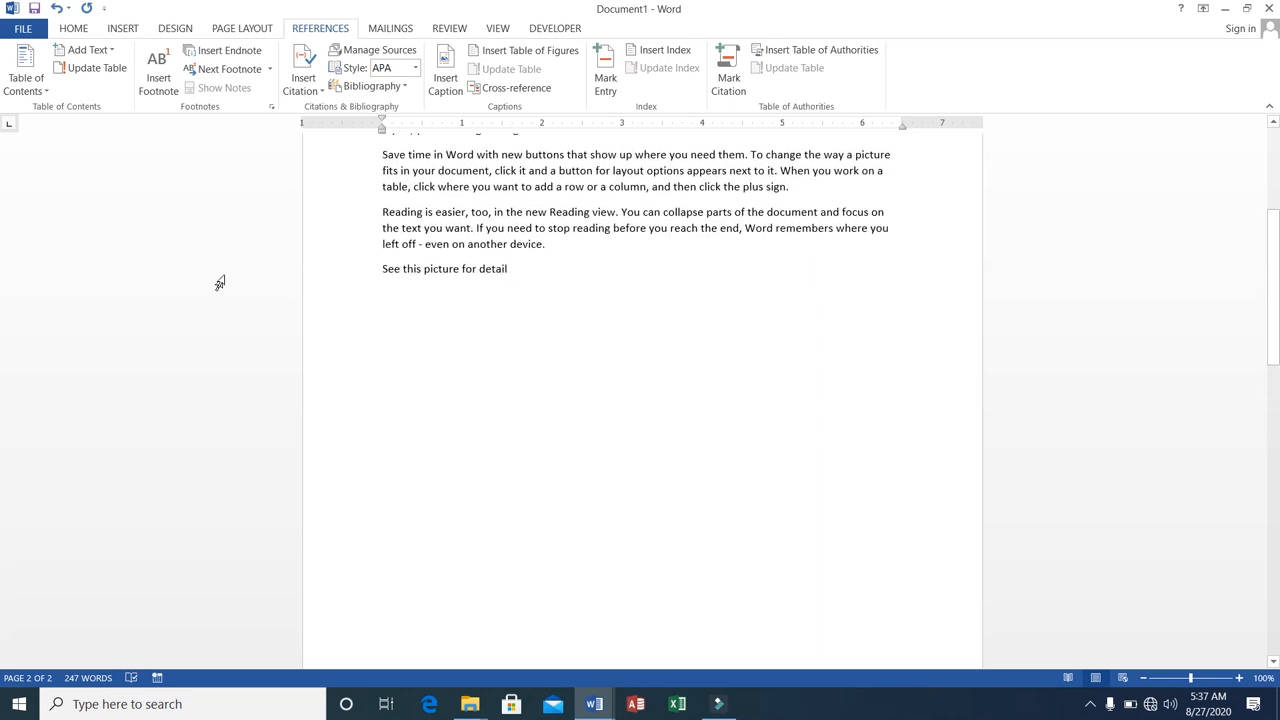
{"action": "left_click", "coordinate": [383, 268]}
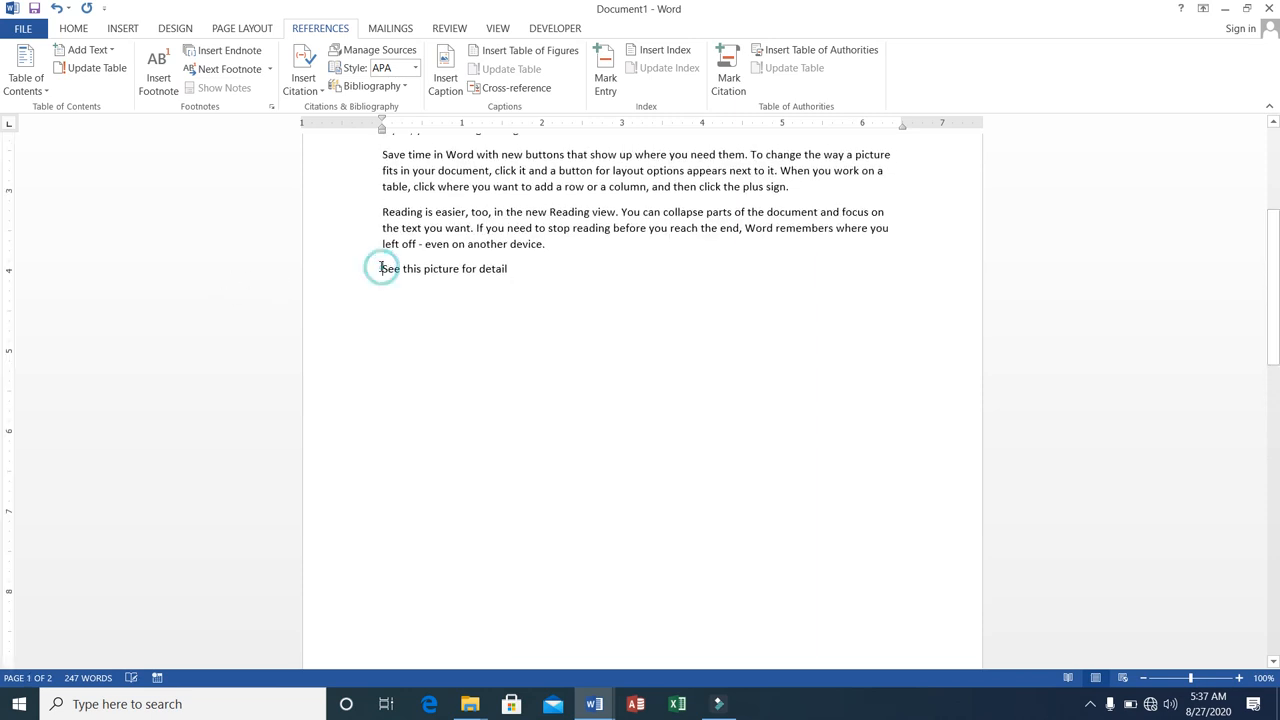
{"action": "left_click_drag", "start_coordinate": [381, 268], "coordinate": [512, 268]}
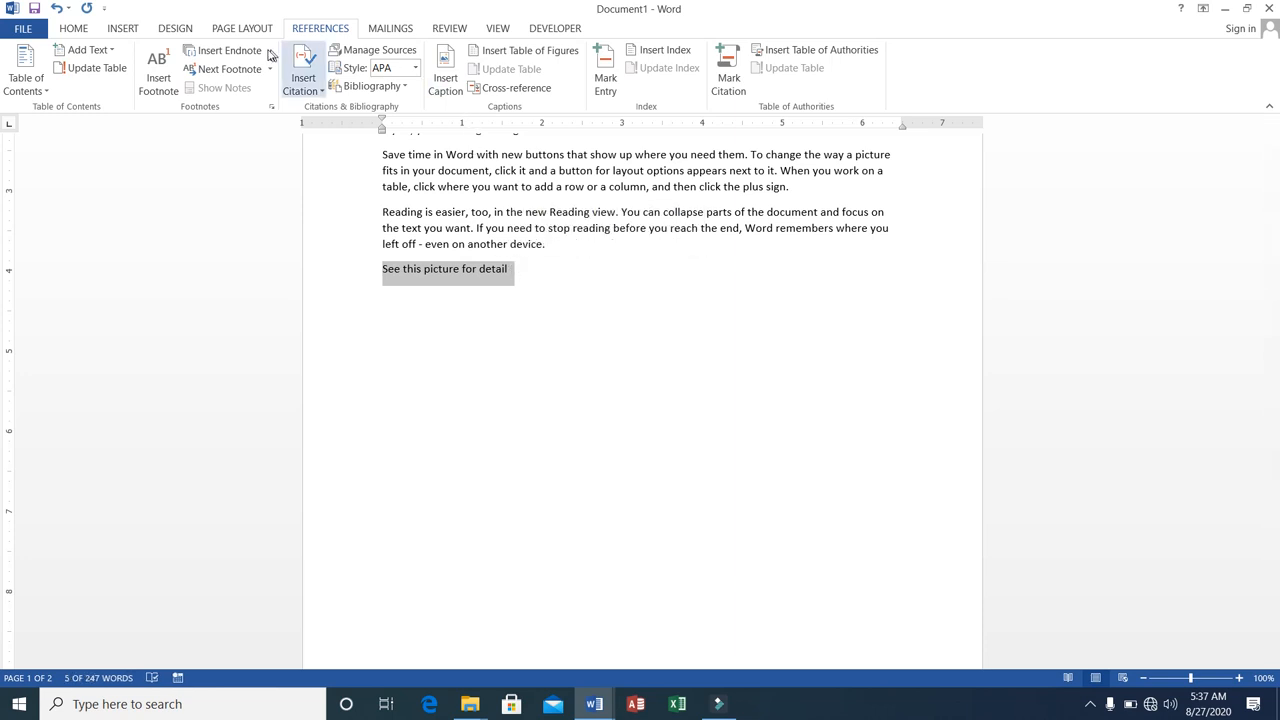
{"action": "left_click", "coordinate": [122, 30]}
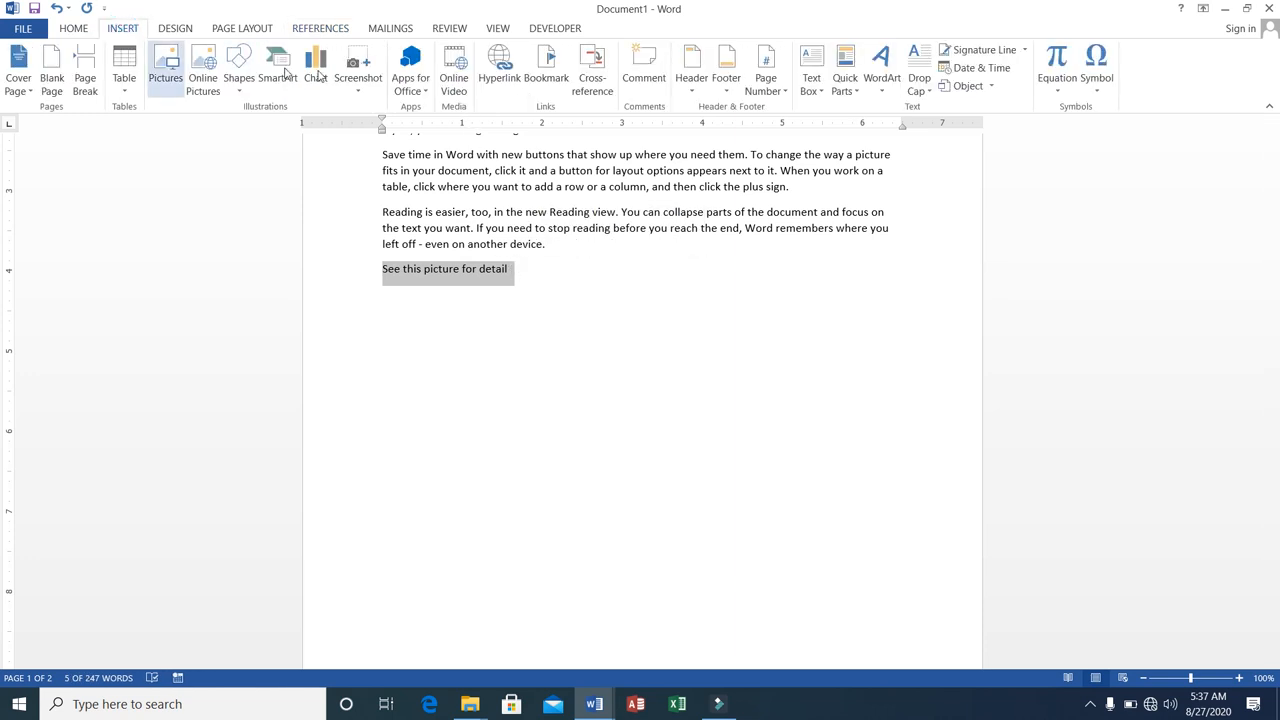
{"action": "left_click", "coordinate": [592, 84]}
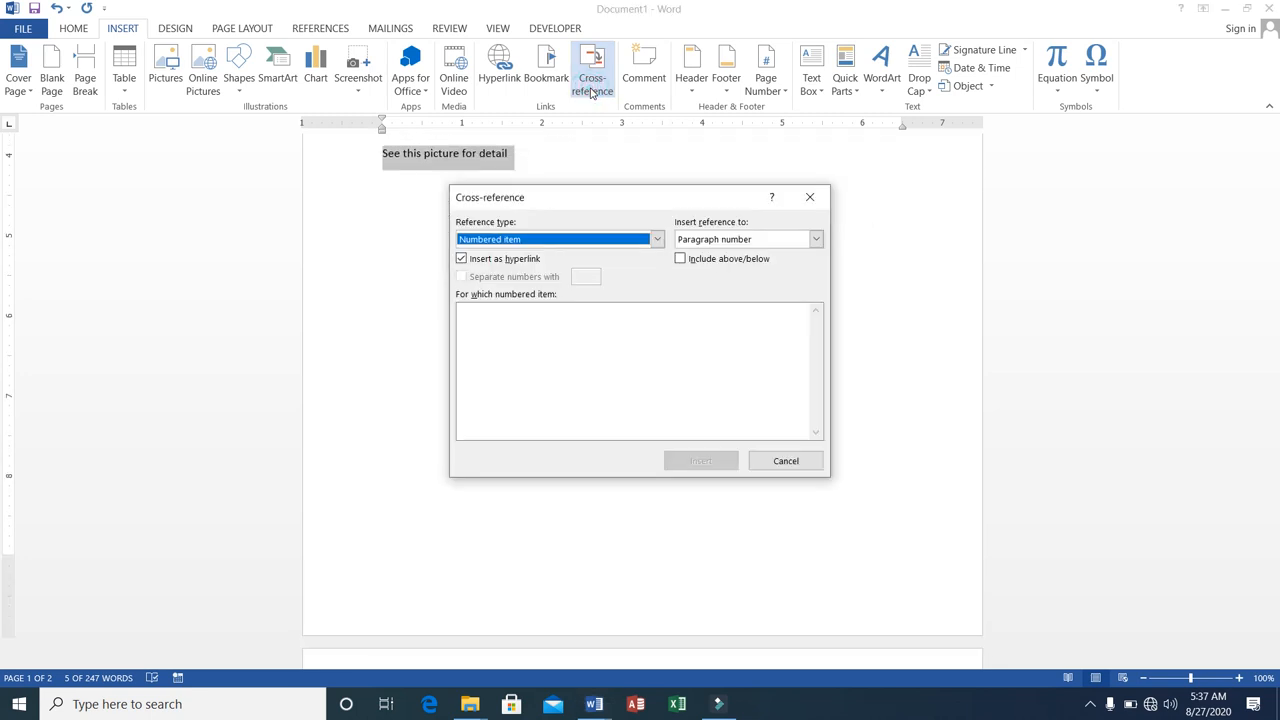
{"action": "left_click", "coordinate": [657, 241]}
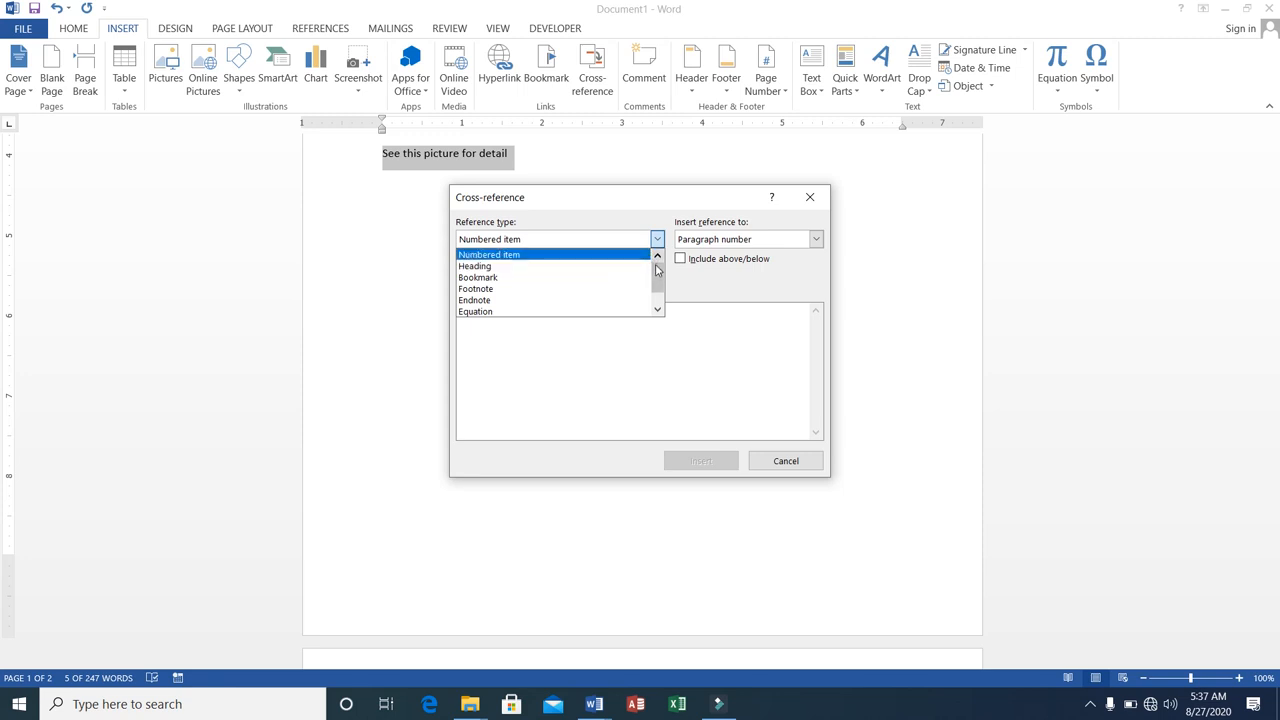
{"action": "left_click_drag", "start_coordinate": [657, 268], "coordinate": [657, 294]}
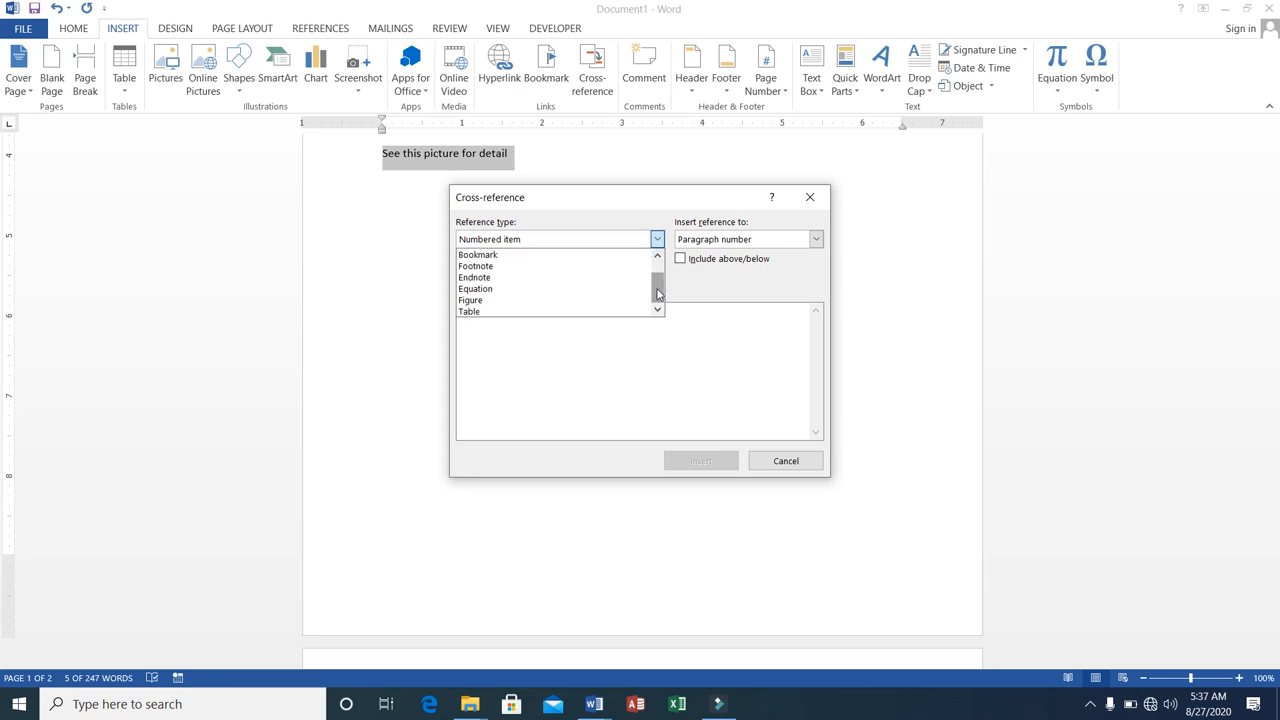
{"action": "left_click", "coordinate": [523, 299]}
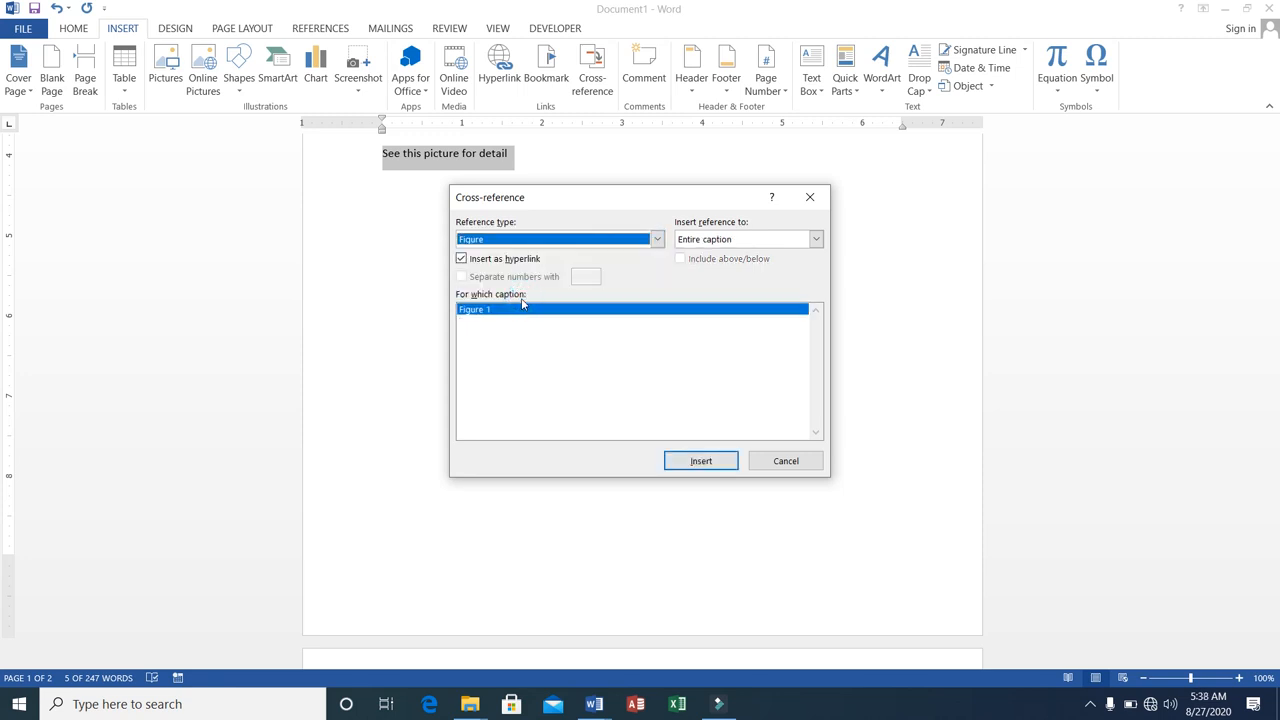
{"action": "left_click", "coordinate": [674, 458]}
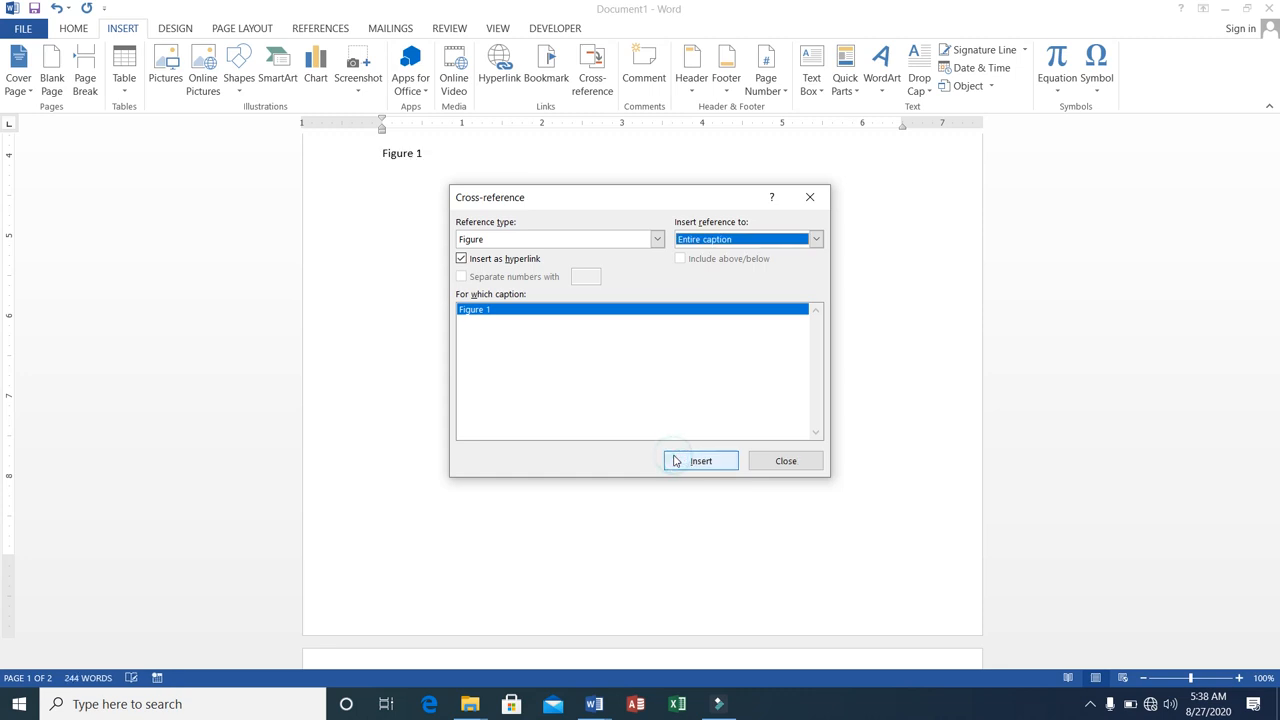
{"action": "left_click", "coordinate": [786, 460]}
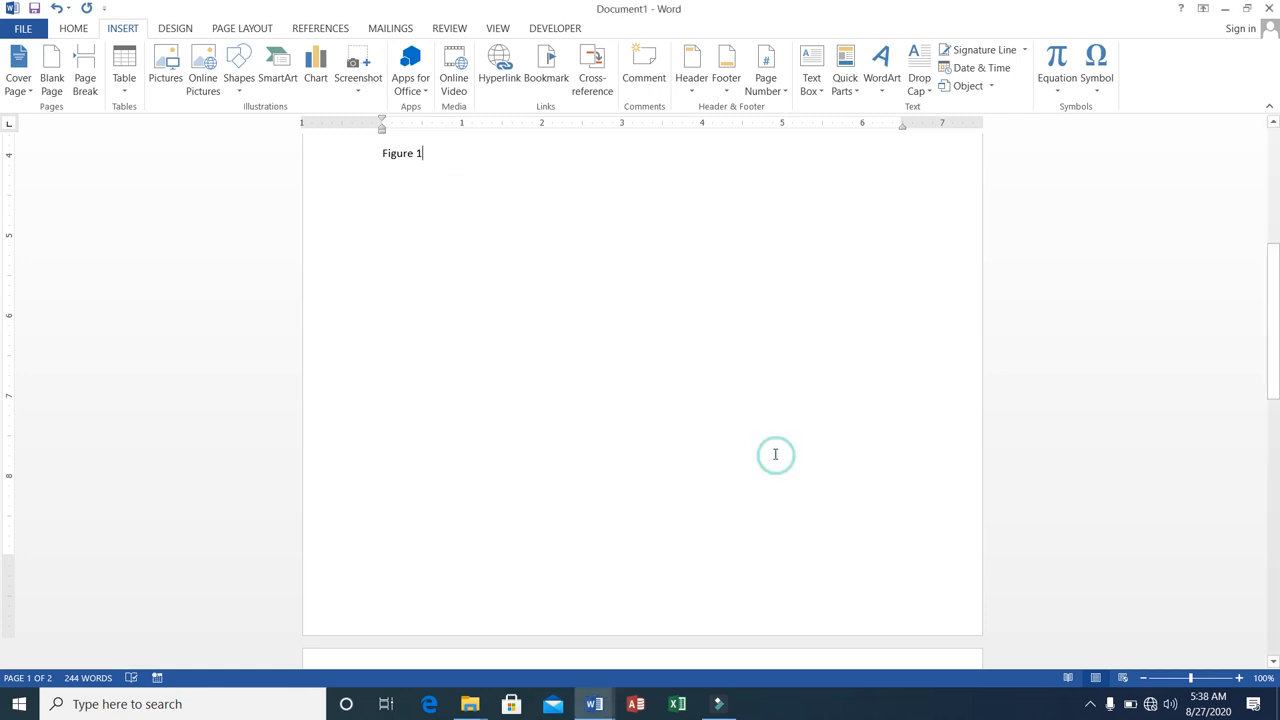
Add the text "Click below to see figure" at the end of the last paragraph, above the cross-reference.
{"action": "left_click_drag", "start_coordinate": [1275, 352], "coordinate": [1270, 215]}
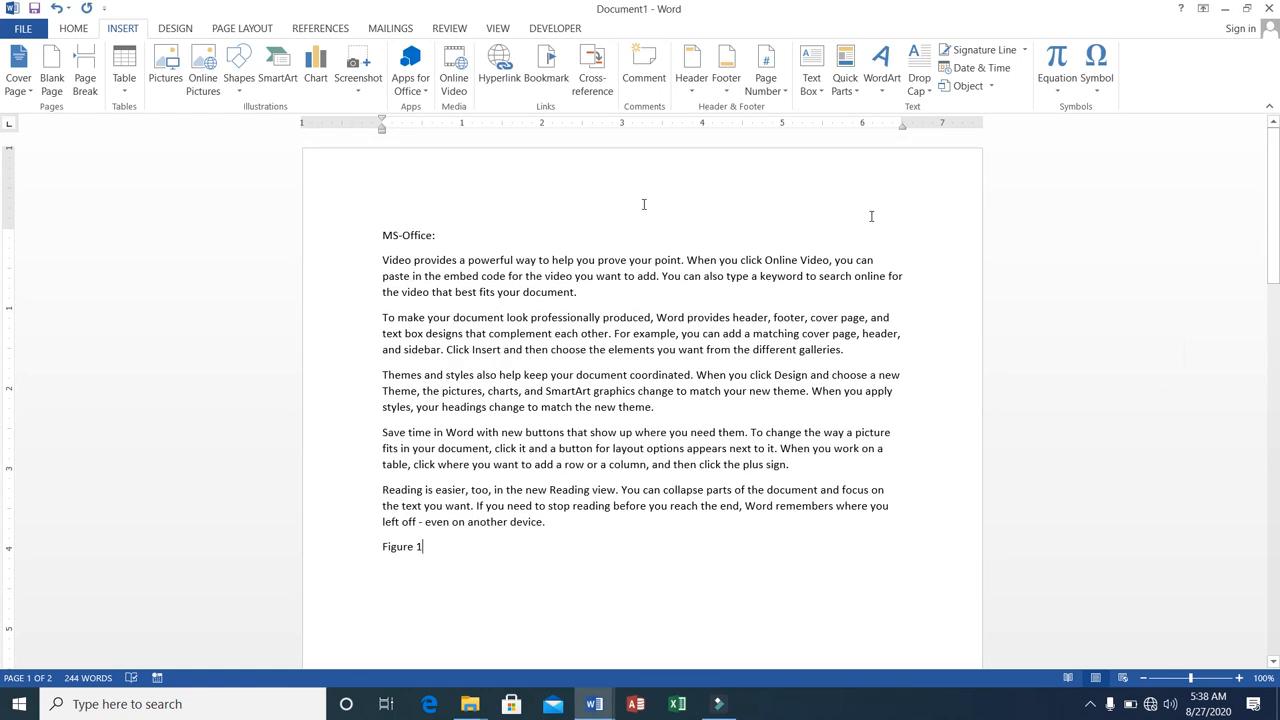
{"action": "left_click", "coordinate": [409, 267]}
{"action": "left_click", "coordinate": [575, 521]}
{"action": "type", "text": "Click"}
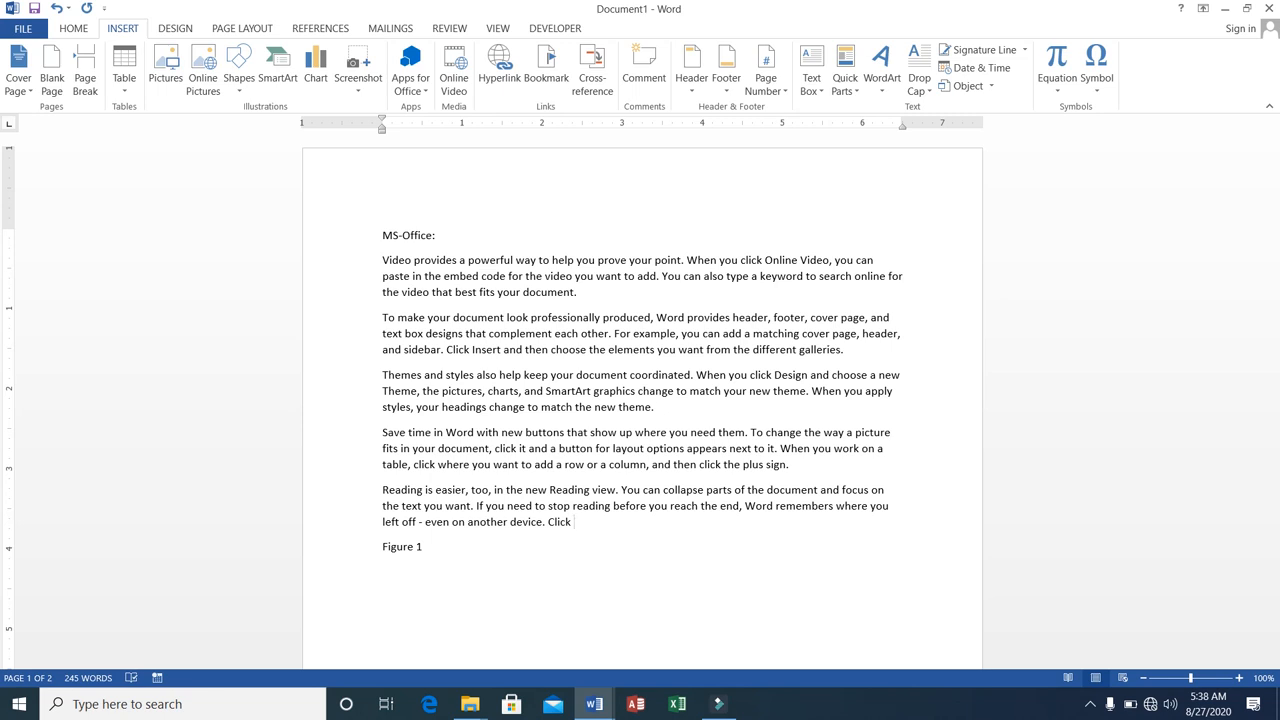
{"action": "type", "text": " below to see figure"}
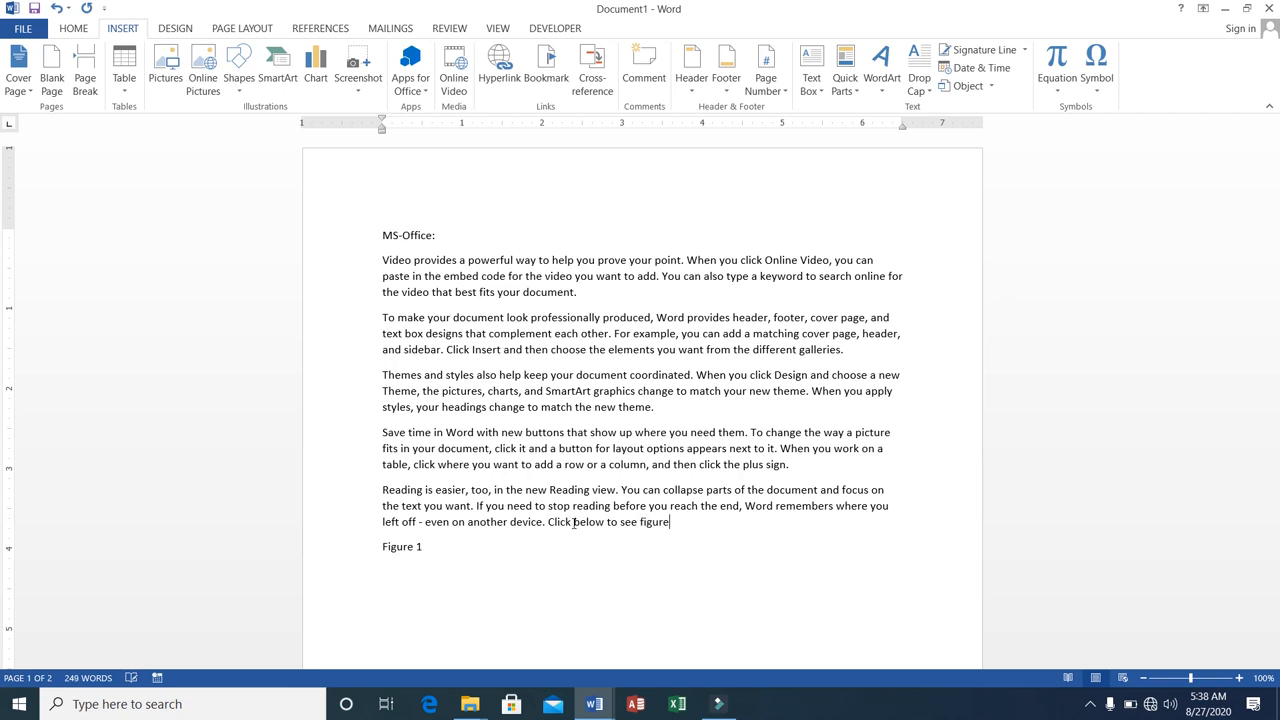
Follow the Figure 1 cross-reference to the picture caption and return to the cross-reference line on the first page.
{"action": "left_click", "coordinate": [385, 549], "text": "ctrl"}
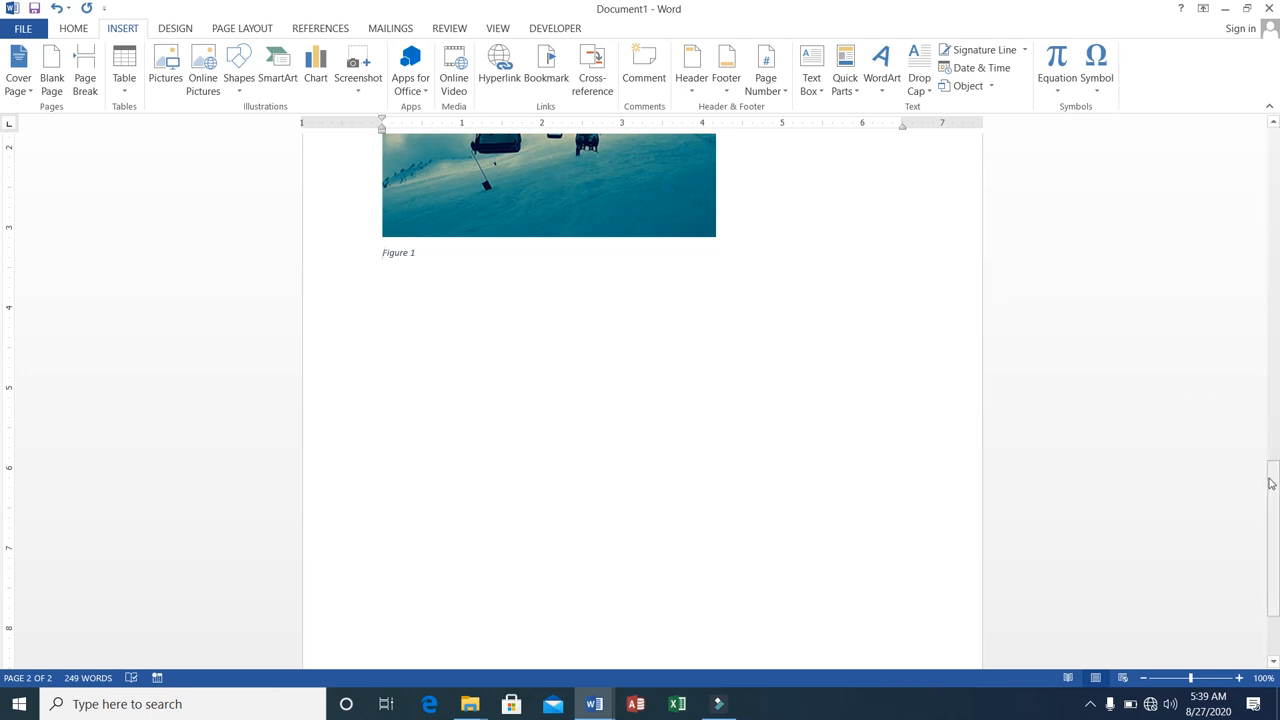
{"action": "left_click_drag", "start_coordinate": [1272, 484], "coordinate": [1231, 186]}
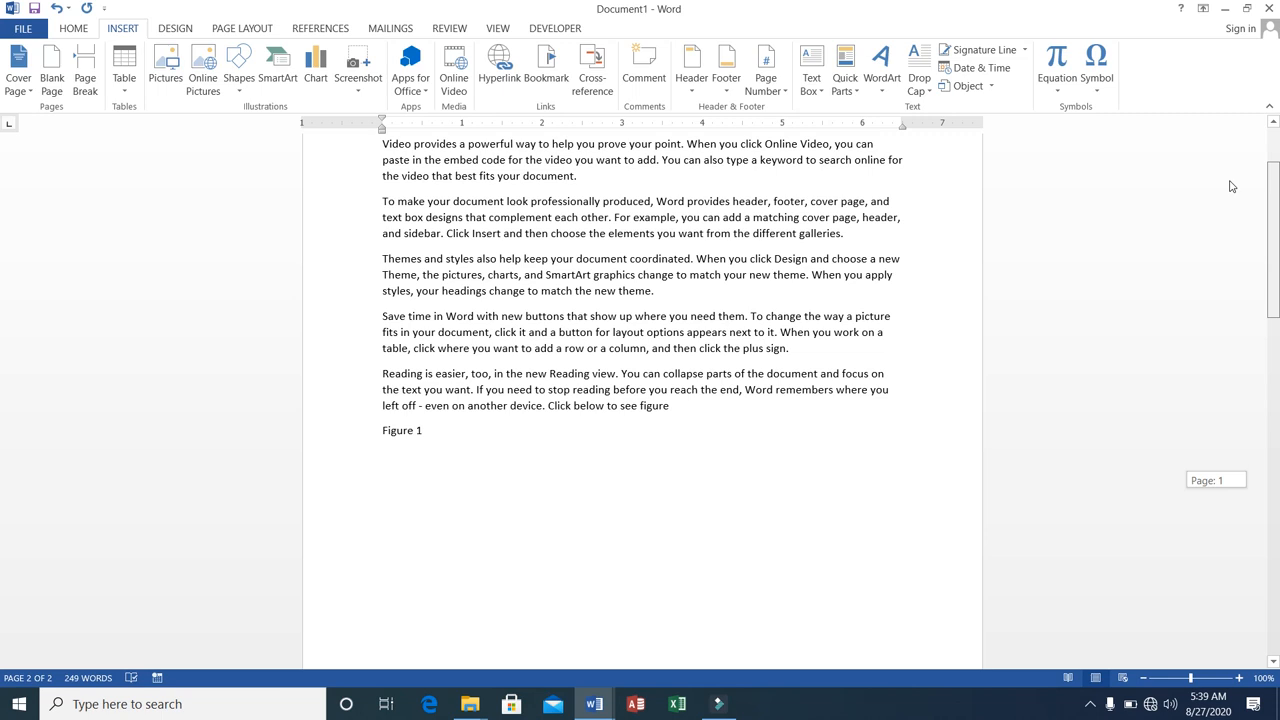
{"action": "left_click_drag", "start_coordinate": [1231, 186], "coordinate": [1231, 187]}
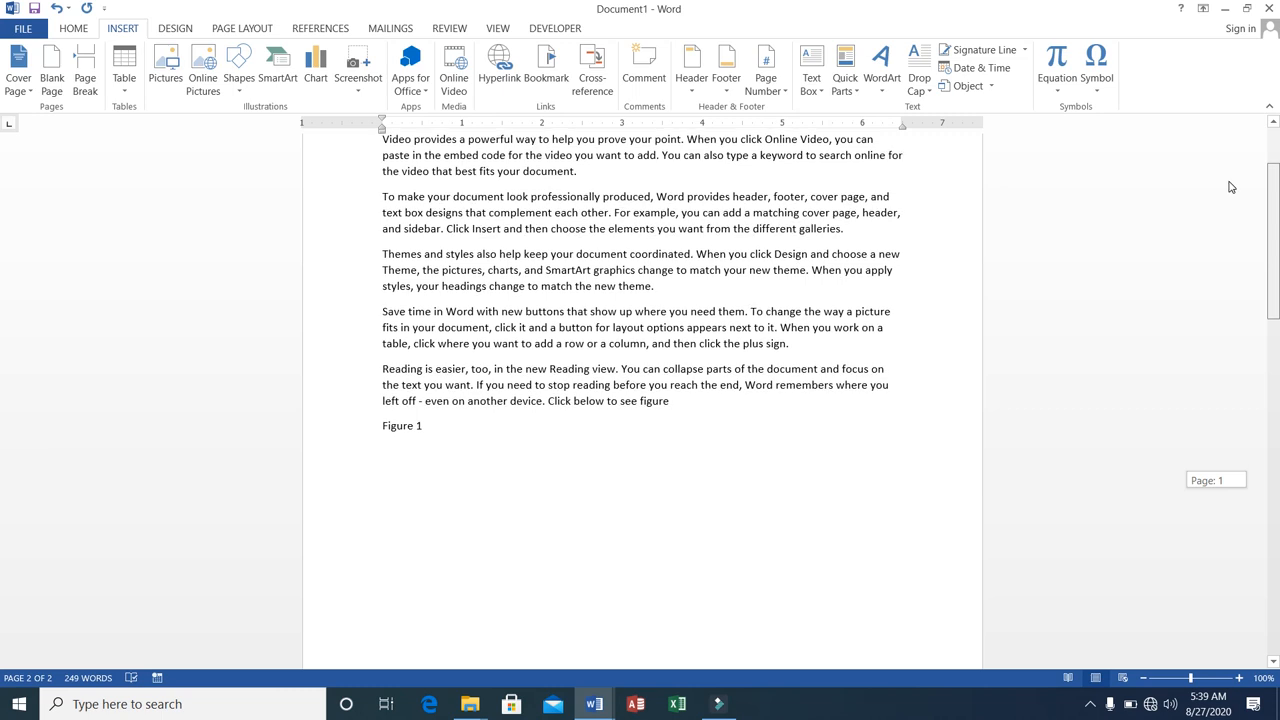
{"action": "left_click_drag", "start_coordinate": [1231, 187], "coordinate": [1231, 187]}
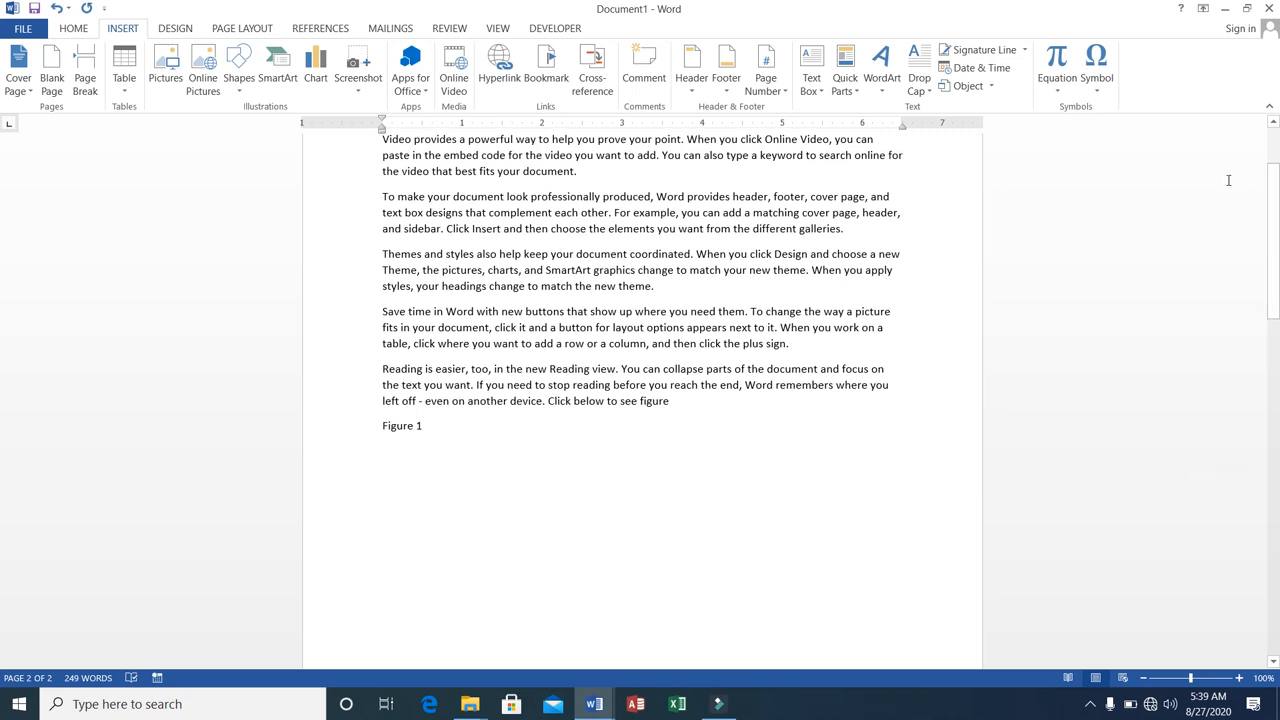
{"action": "left_click", "coordinate": [497, 422]}
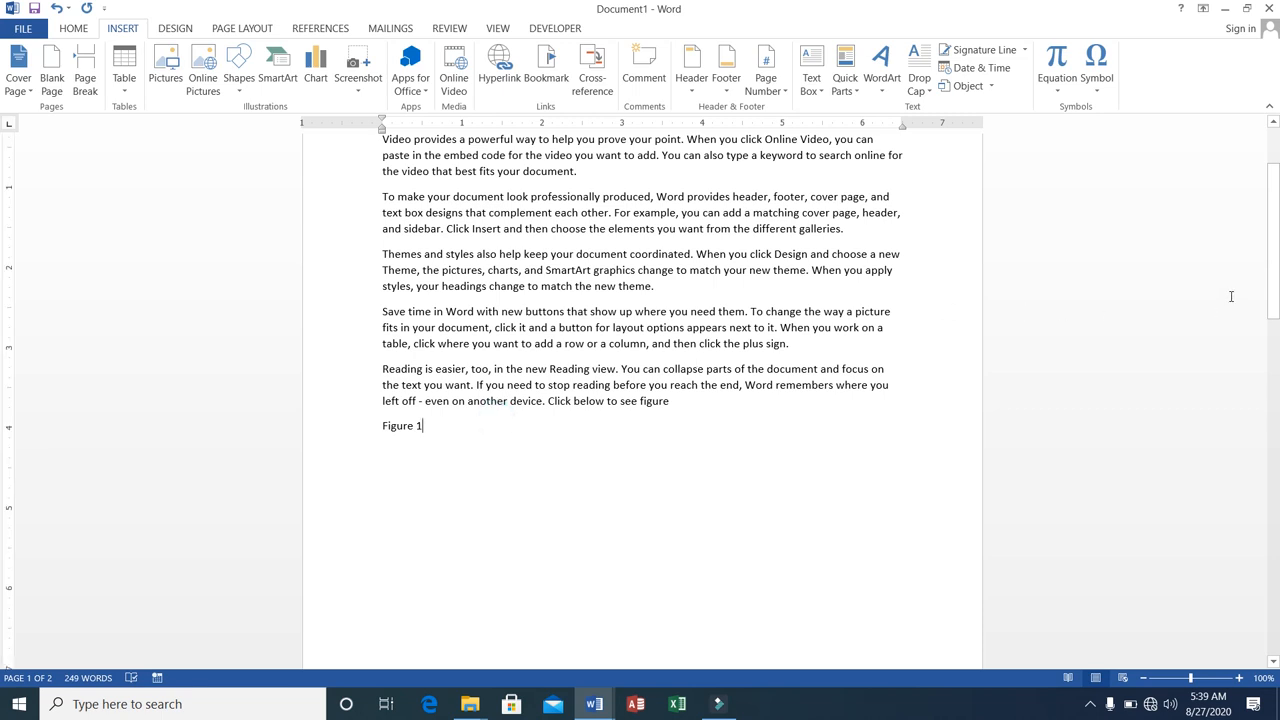
Insert an empty comment on the opening text of the first paragraph and add two empty replies to it.
{"action": "left_click_drag", "start_coordinate": [1273, 265], "coordinate": [1273, 231]}
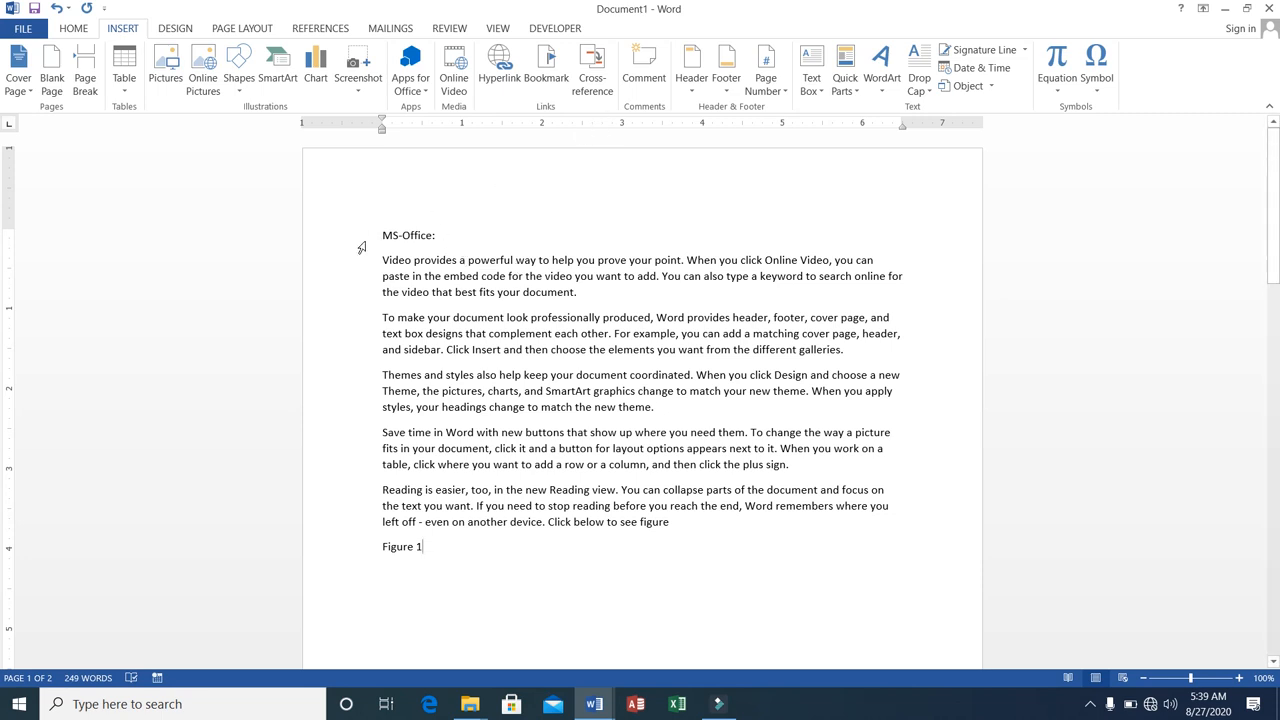
{"action": "left_click_drag", "start_coordinate": [380, 258], "coordinate": [427, 273]}
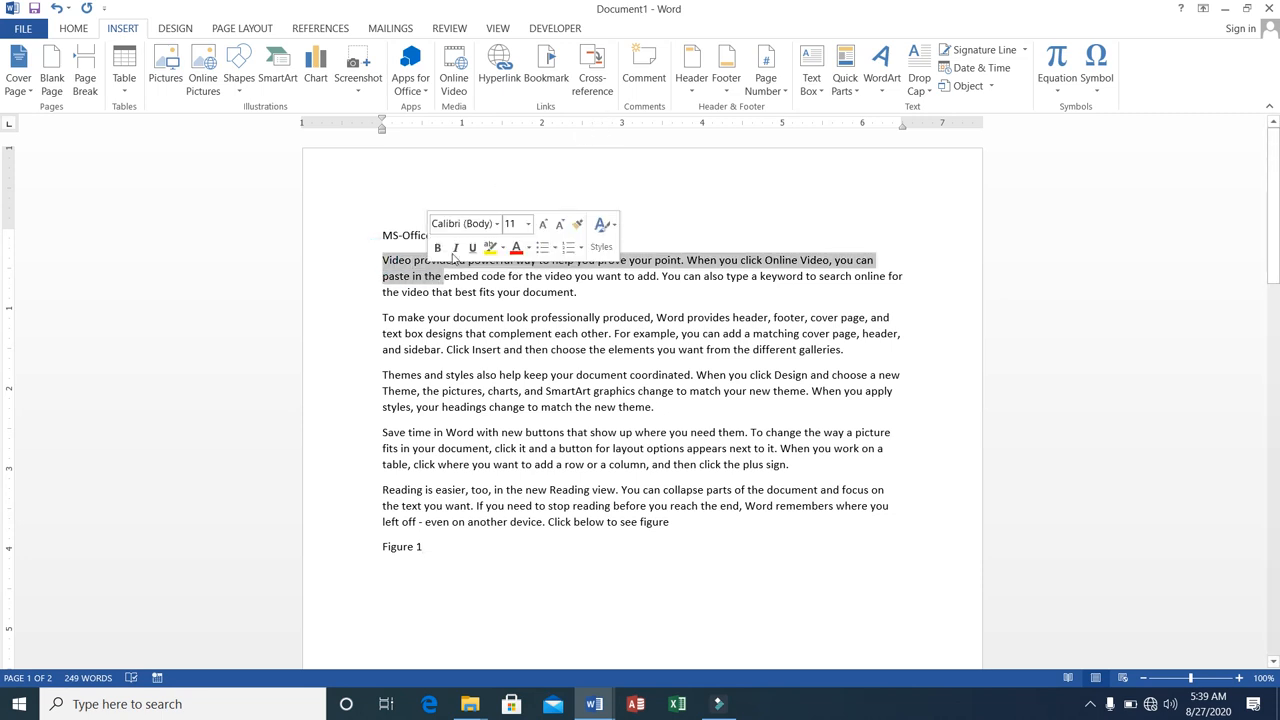
{"action": "left_click", "coordinate": [626, 80]}
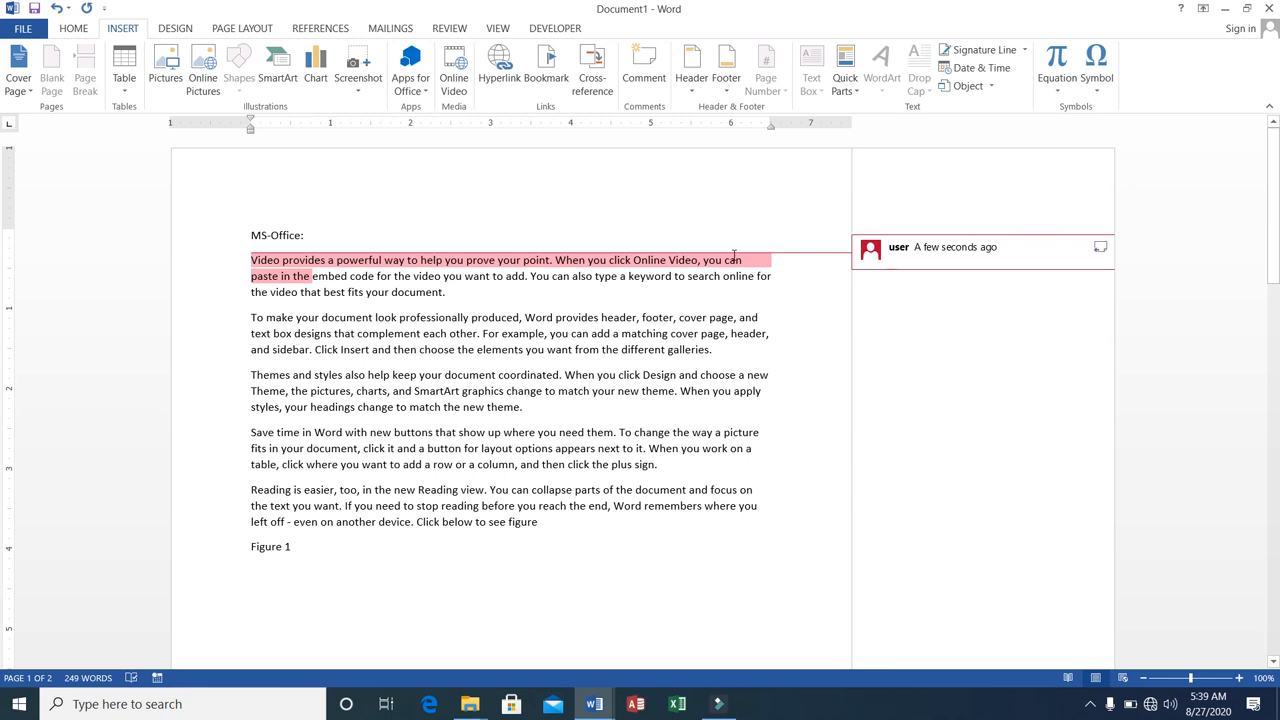
{"action": "left_click", "coordinate": [1100, 249]}
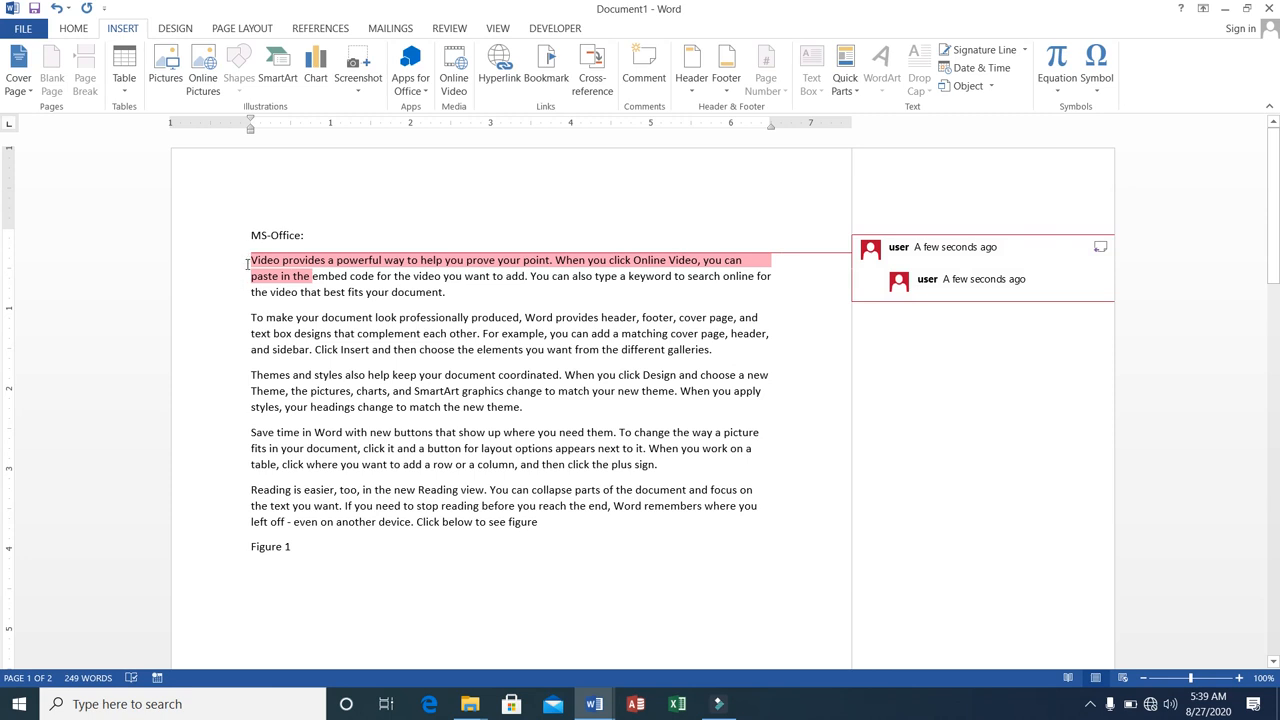
{"action": "left_click", "coordinate": [631, 84]}
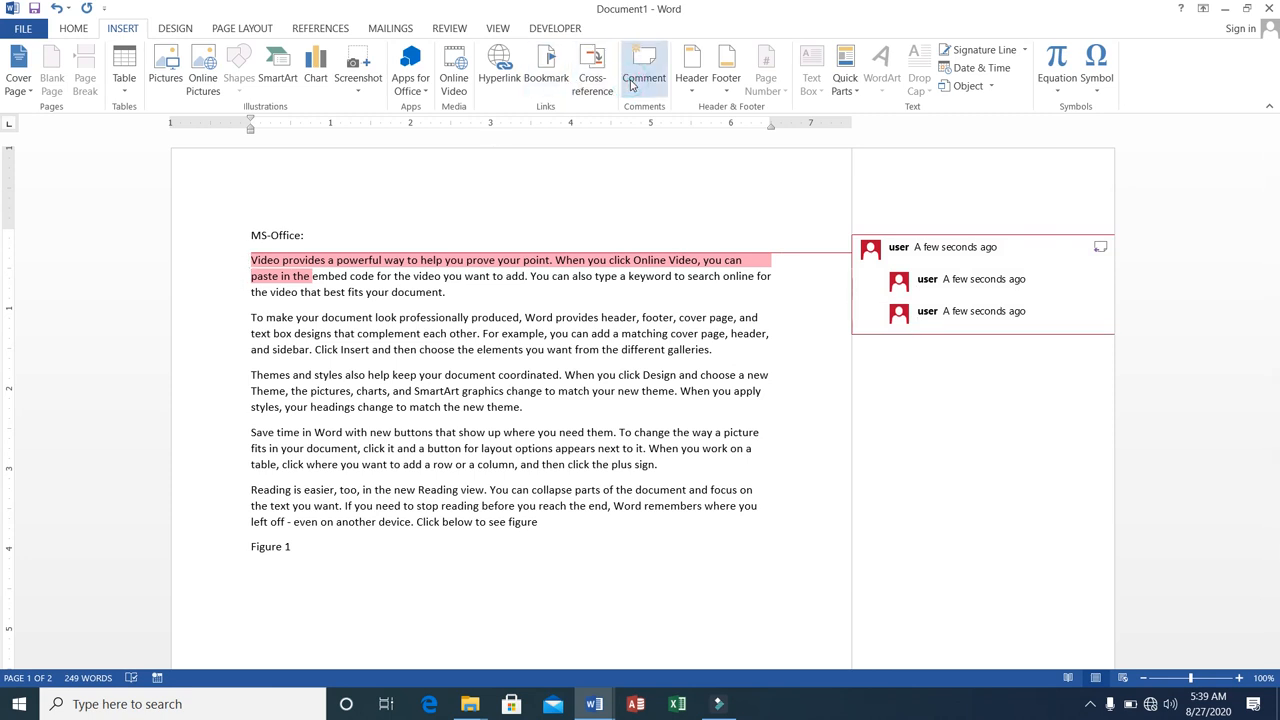
Add the comment "Remove this paragraph" to the whole second paragraph, which begins "To make your document look".
{"action": "left_click", "coordinate": [250, 317]}
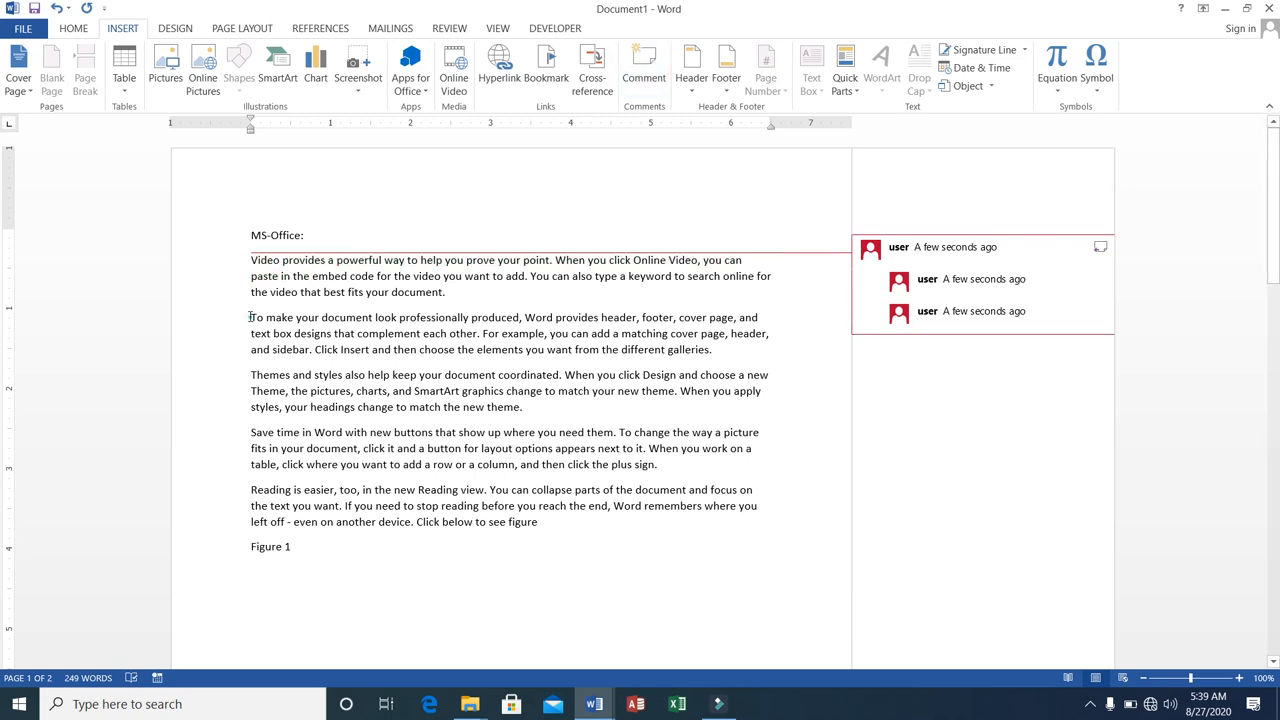
{"action": "left_click_drag", "start_coordinate": [250, 317], "coordinate": [716, 352]}
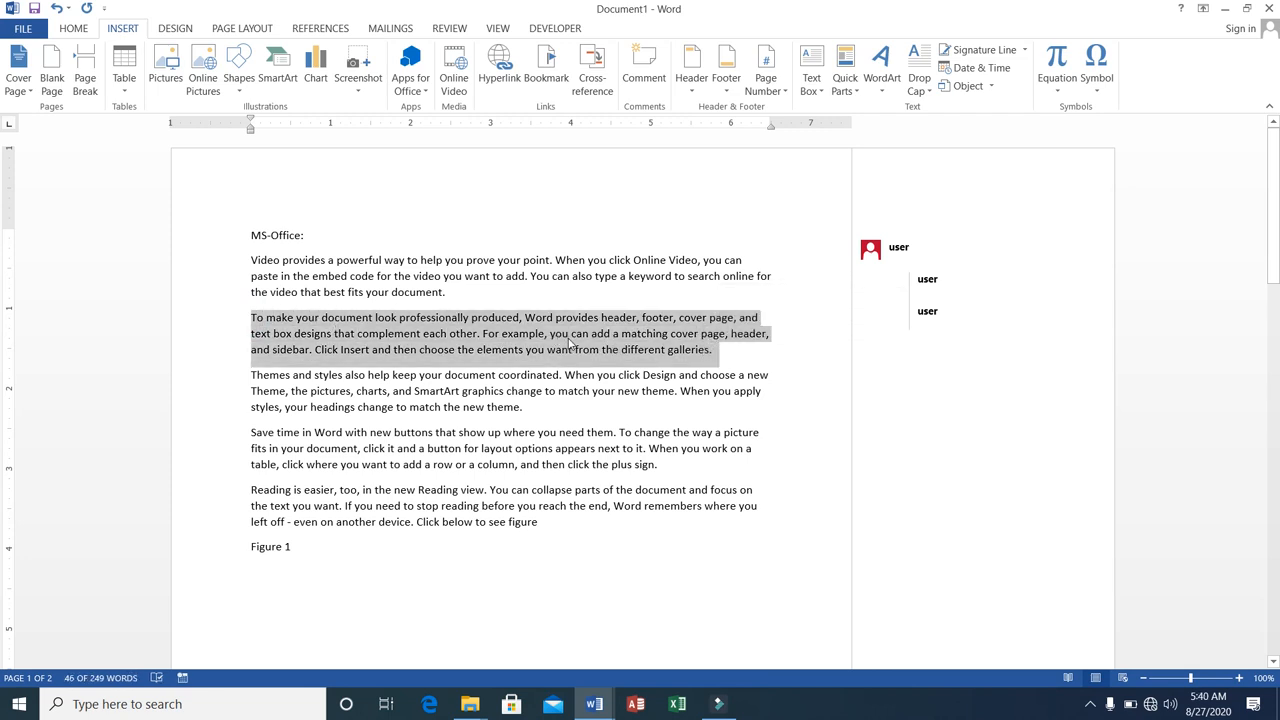
{"action": "left_click", "coordinate": [659, 72]}
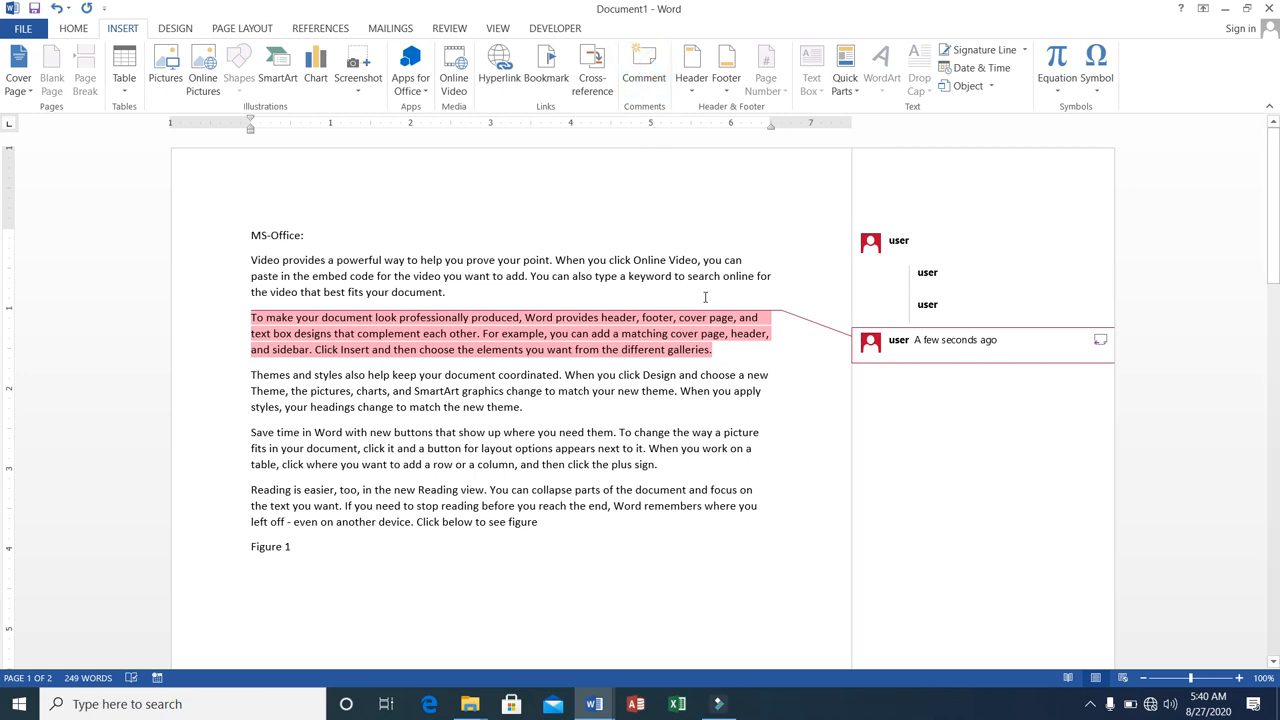
{"action": "type", "text": "Rem"}
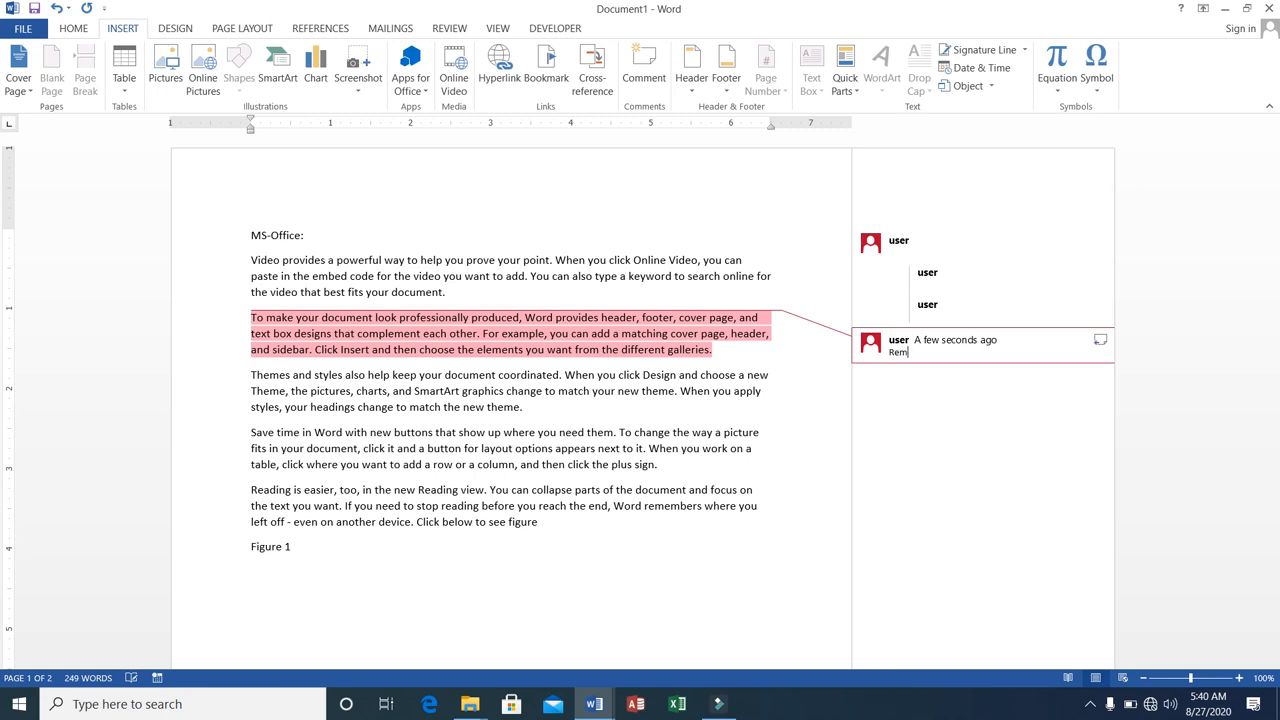
{"action": "type", "text": "ove this paragraph"}
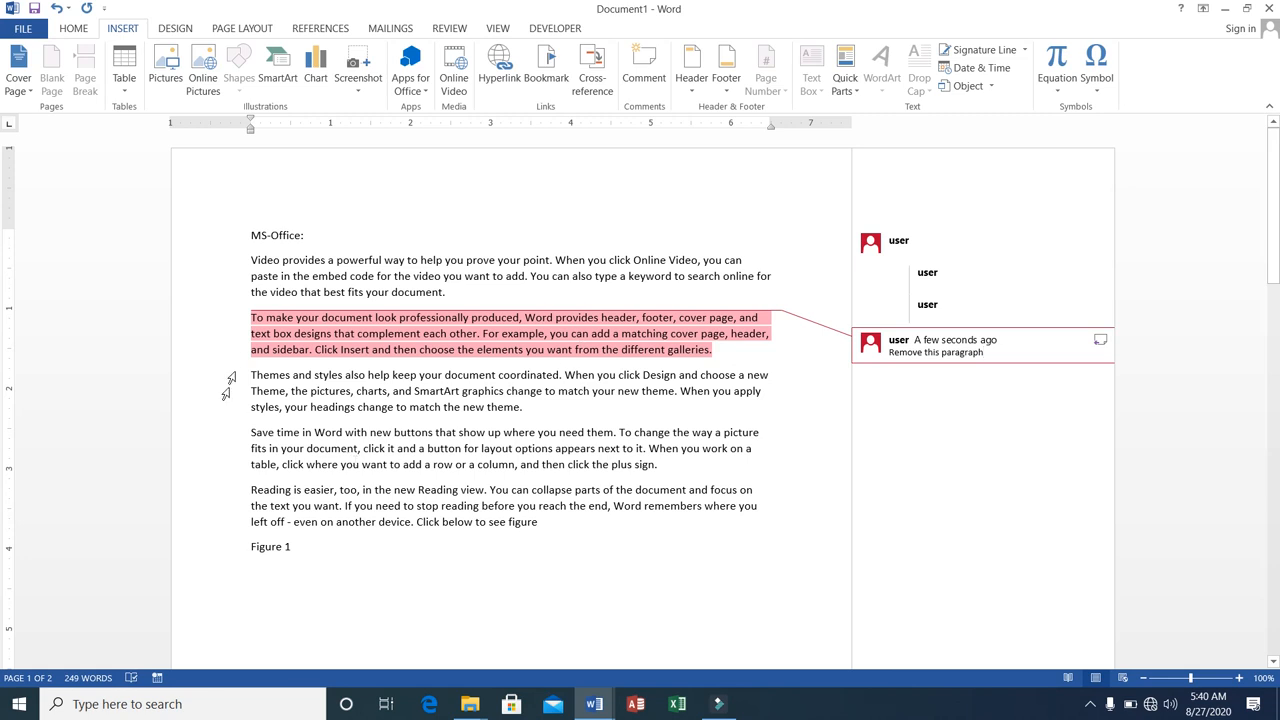
Add the comment "Good" to the third paragraph, which begins "Themes and styles".
{"action": "left_click_drag", "start_coordinate": [247, 370], "coordinate": [531, 406]}
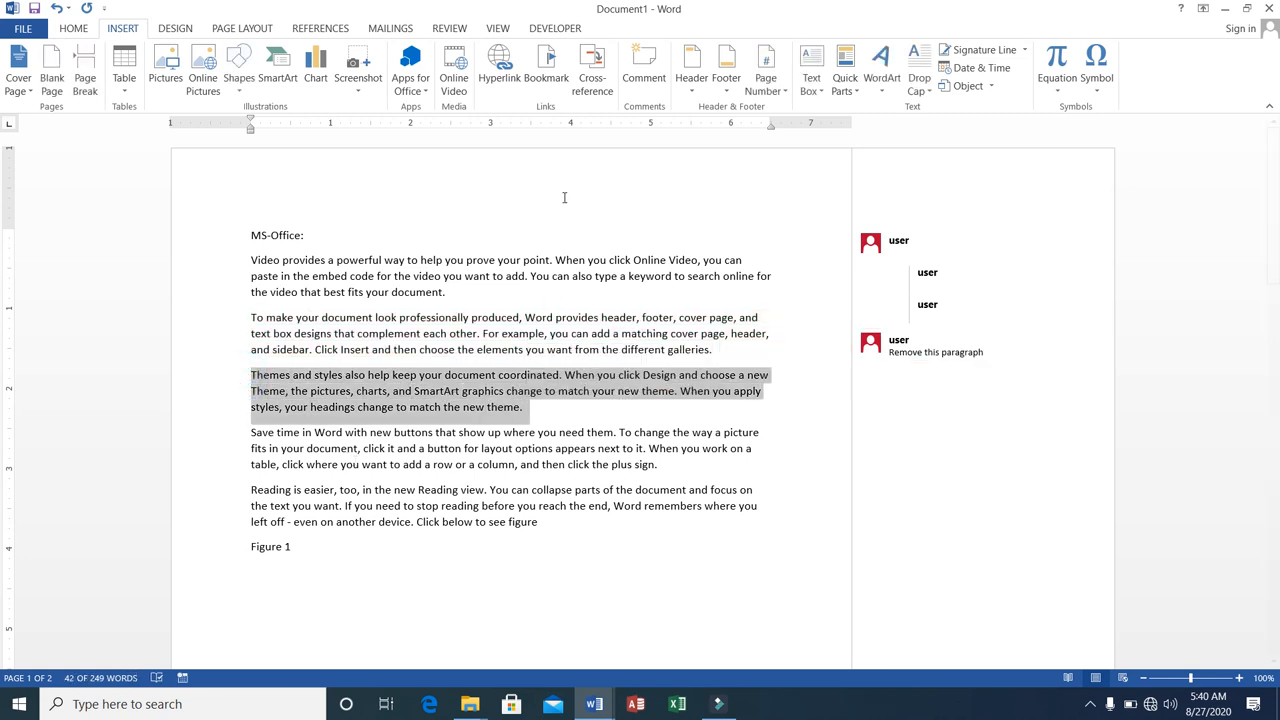
{"action": "left_click", "coordinate": [643, 82]}
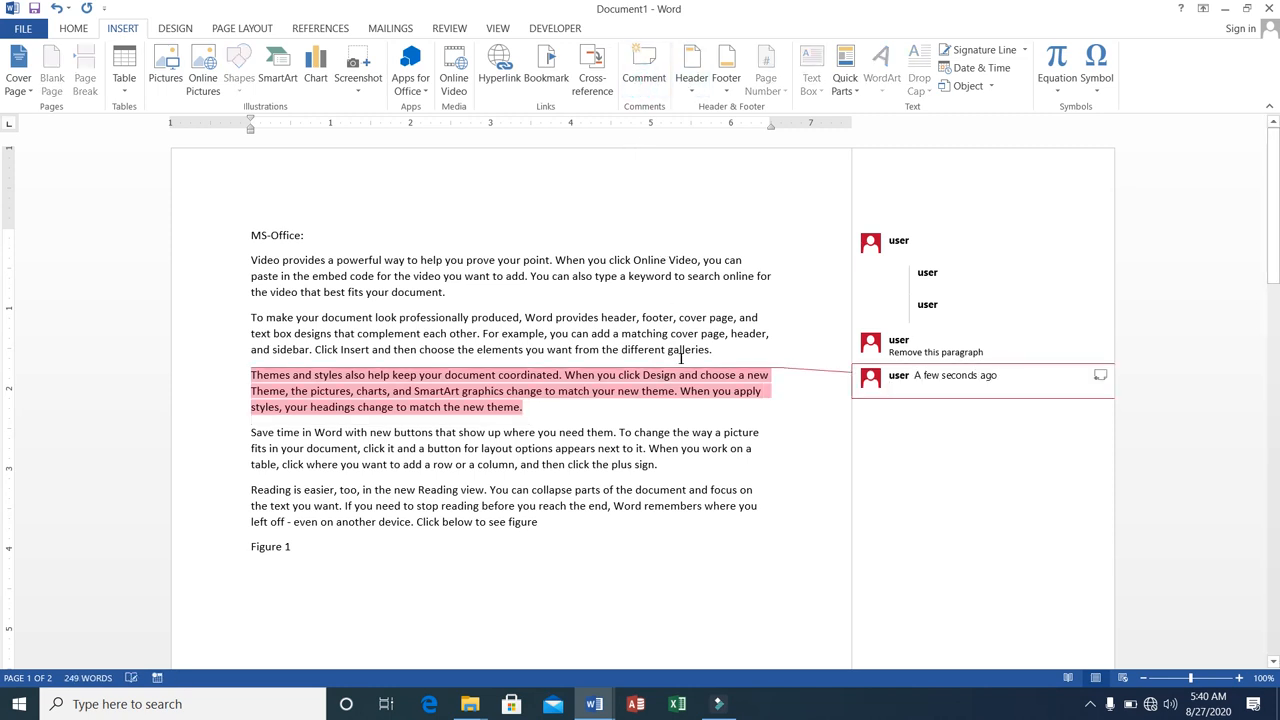
{"action": "type", "text": "Good"}
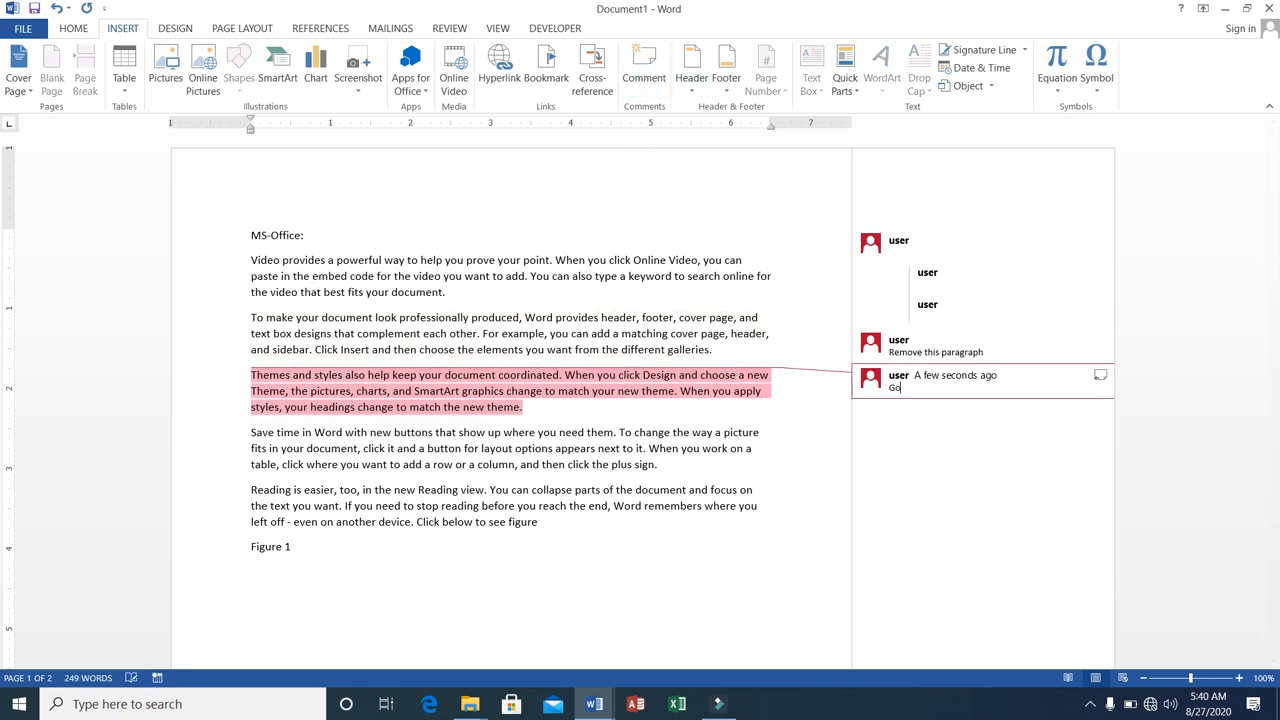
Add the comment "Weak prepositions used" to the fourth paragraph, which begins "Save time in Word".
{"action": "left_click", "coordinate": [251, 431]}
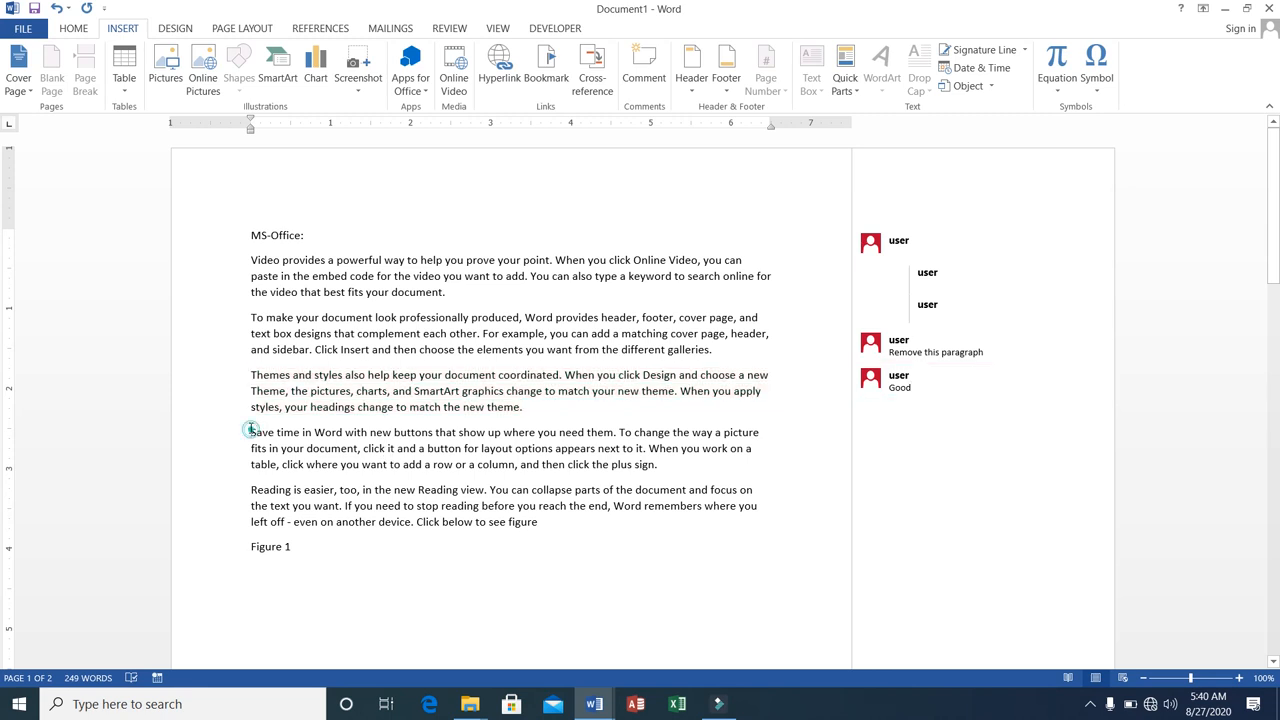
{"action": "left_click_drag", "start_coordinate": [251, 431], "coordinate": [673, 463]}
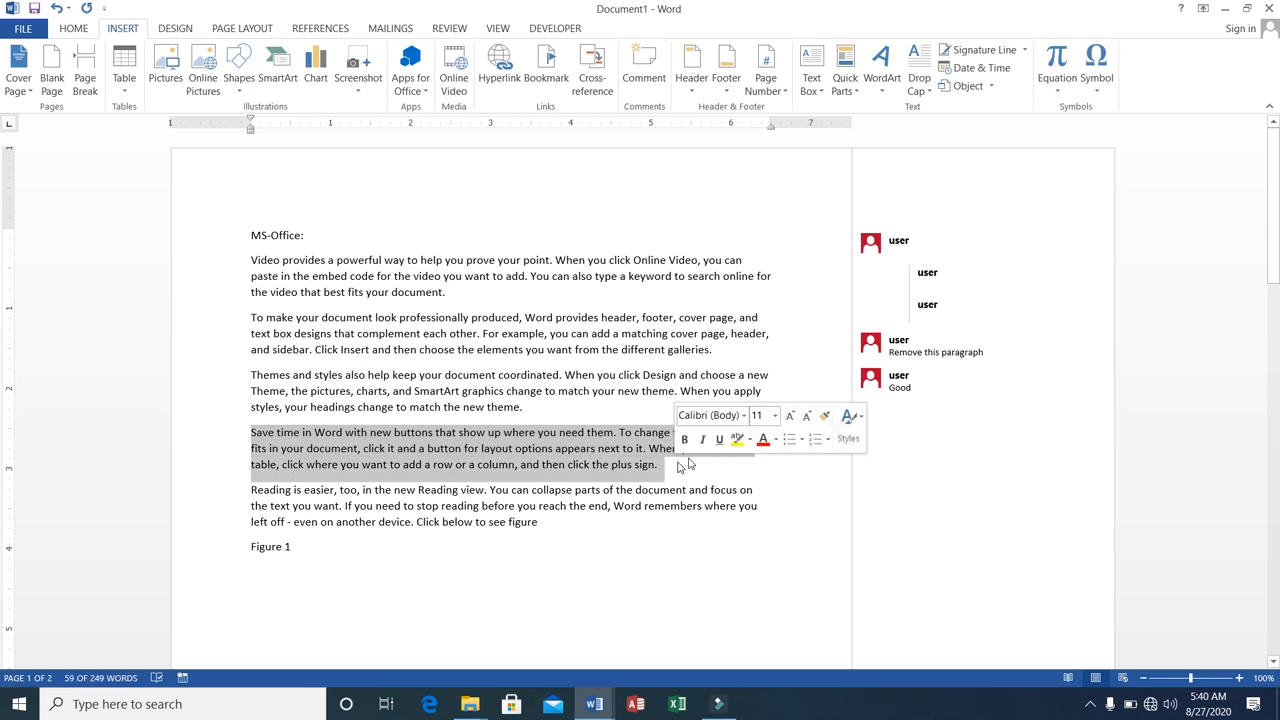
{"action": "left_click", "coordinate": [645, 62]}
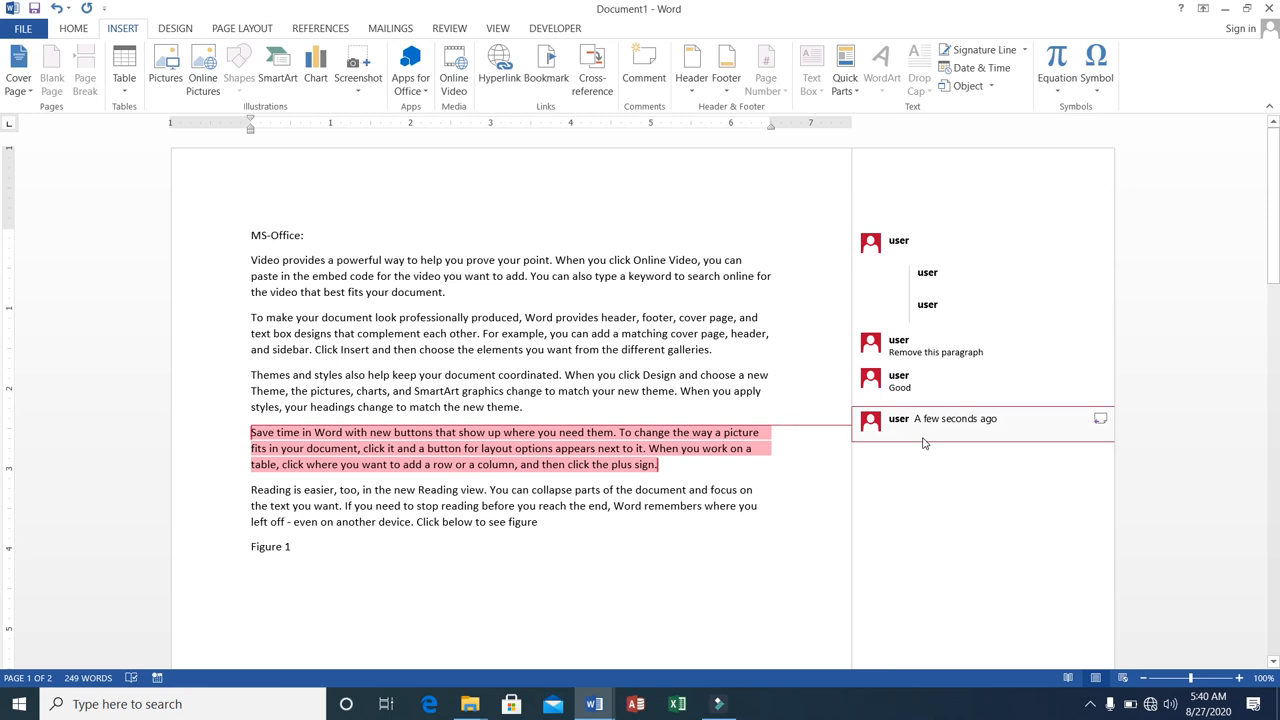
{"action": "type", "text": "Weak"}
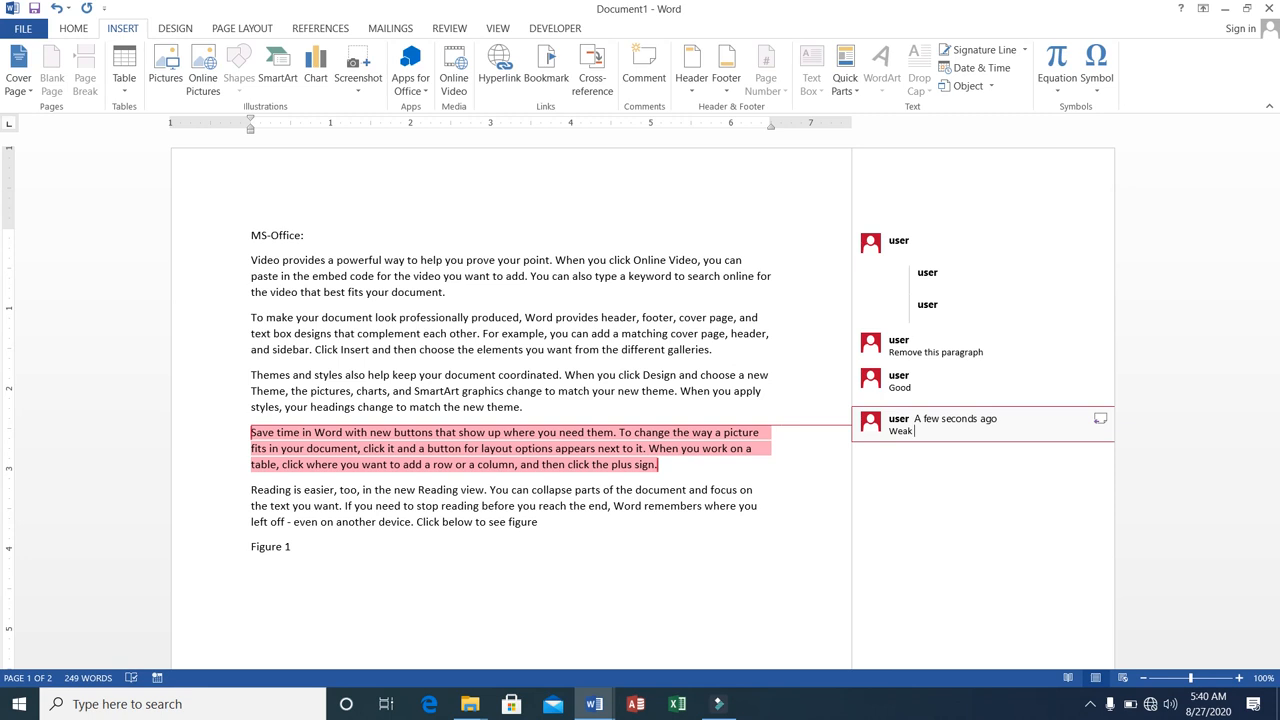
{"action": "type", "text": " prepositions used"}
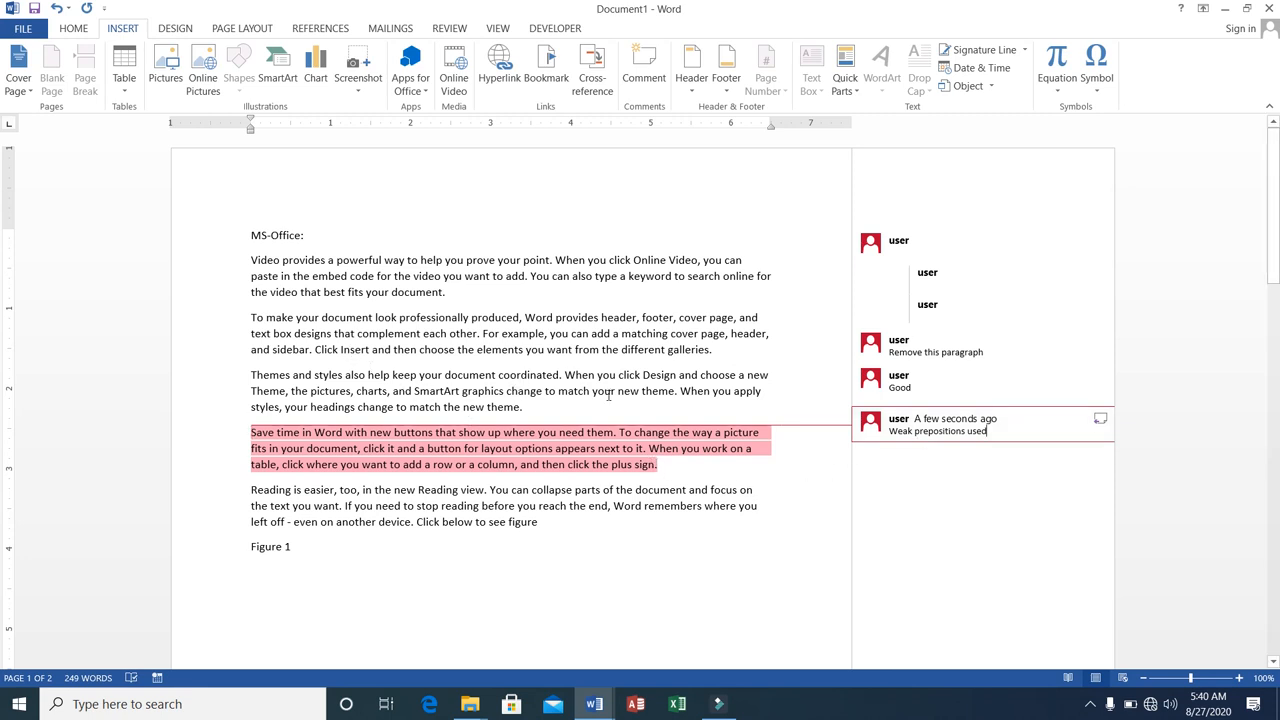
Check the comments on the second, third and fourth paragraphs and delete the entire document content.
{"action": "left_click", "coordinate": [553, 338]}
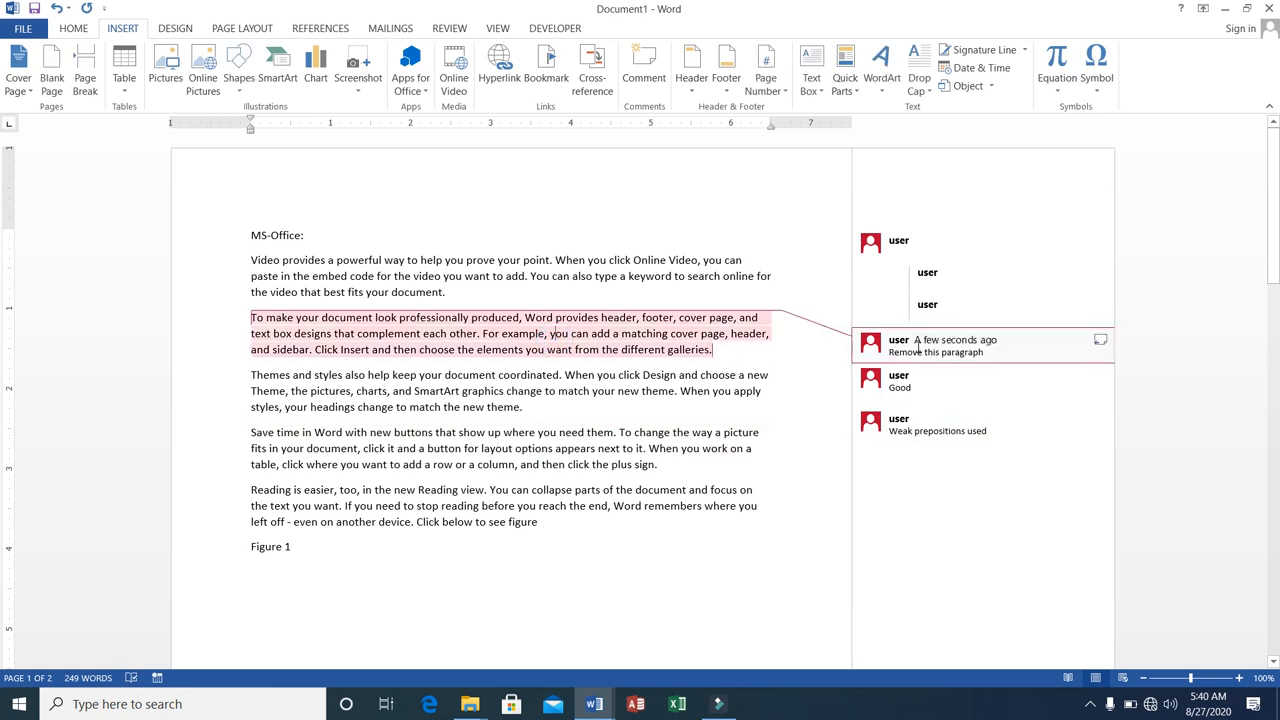
{"action": "left_click", "coordinate": [910, 381]}
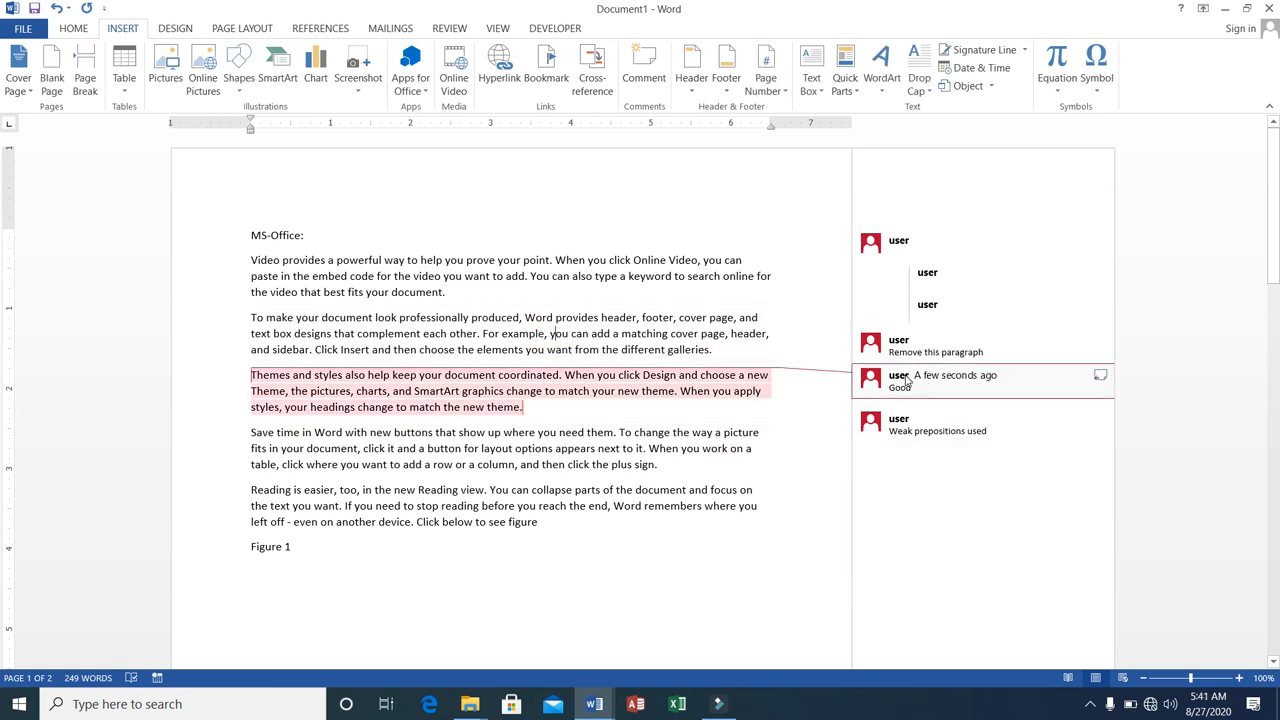
{"action": "left_click", "coordinate": [908, 424]}
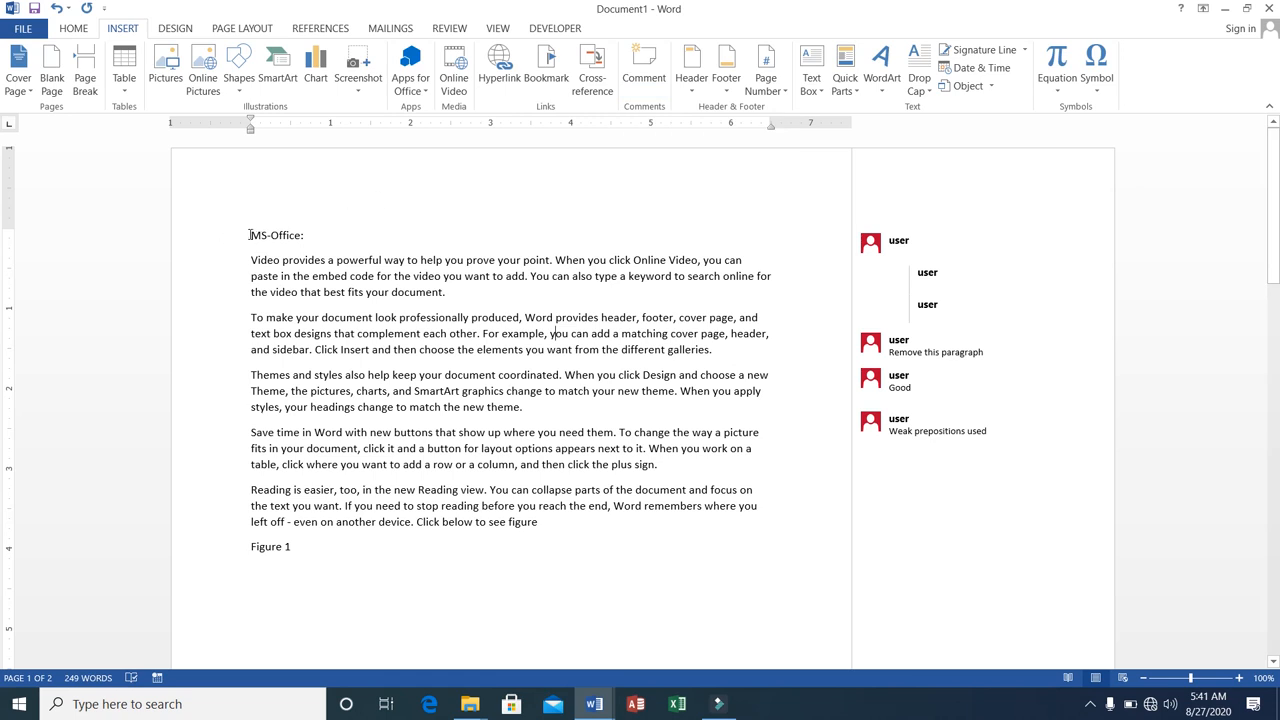
{"action": "key", "text": "ctrl+a"}
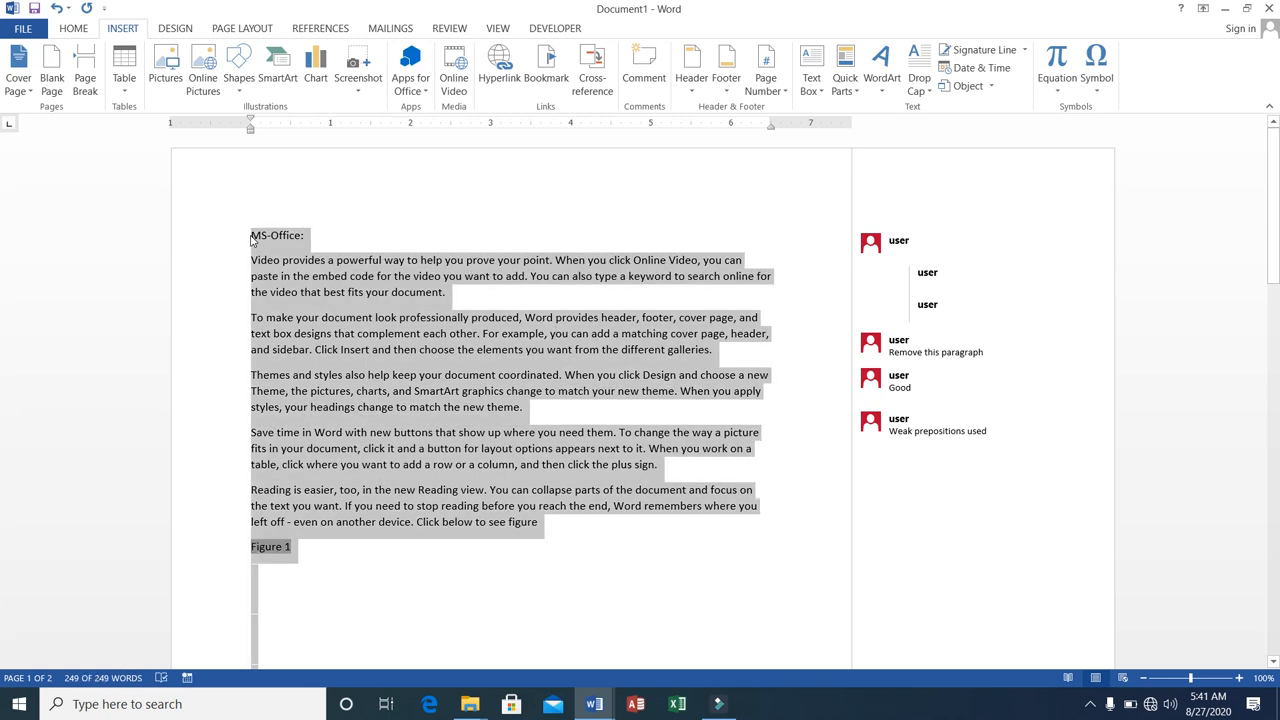
{"action": "key", "text": "Delete"}
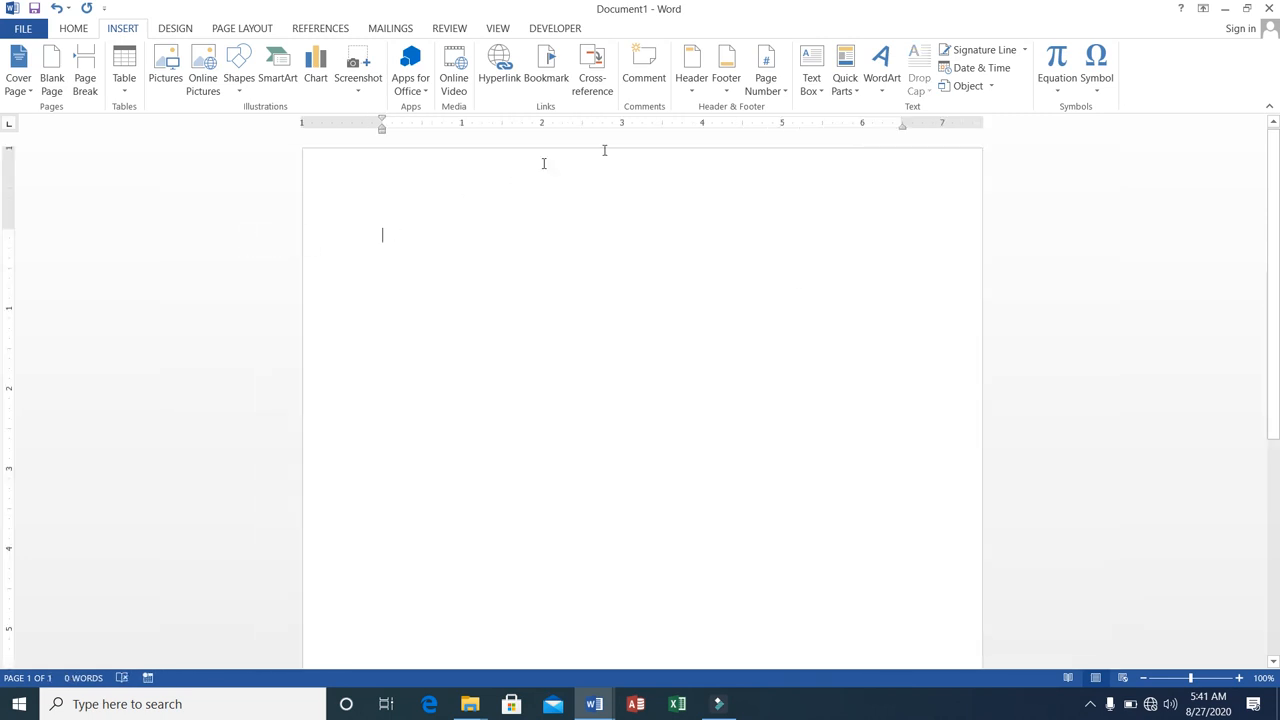
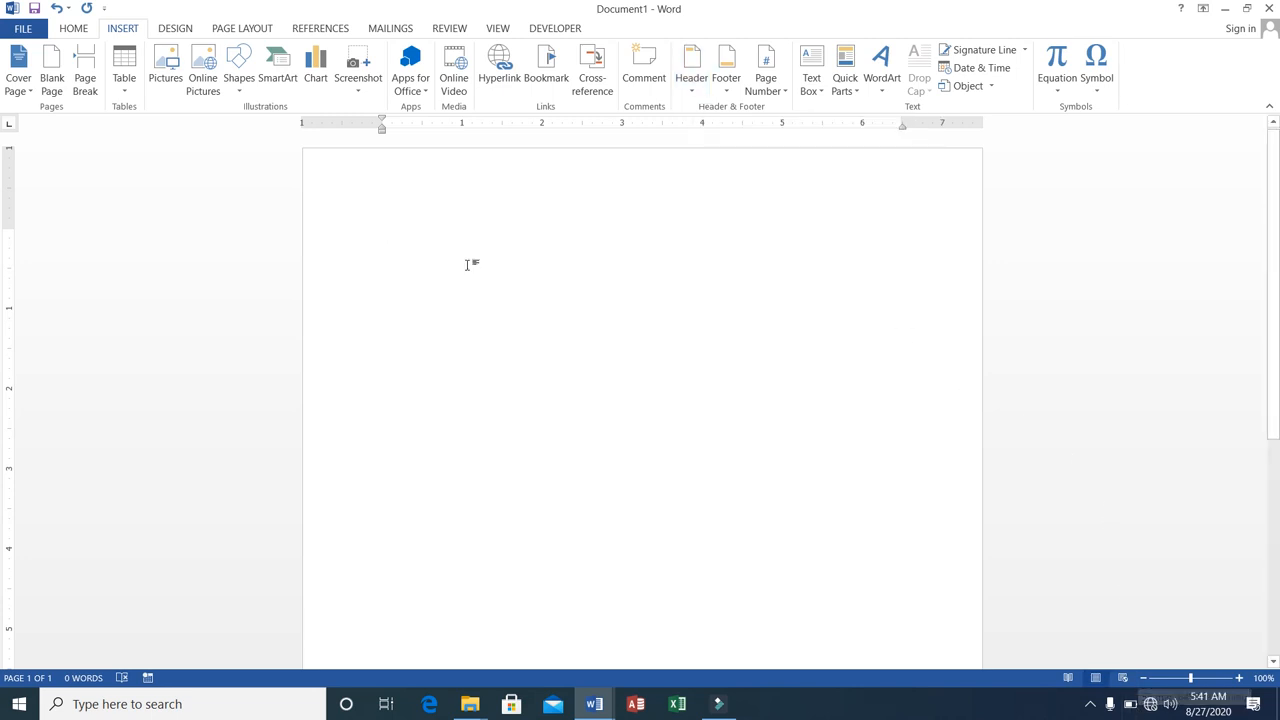
{"action": "left_click", "coordinate": [396, 220]}
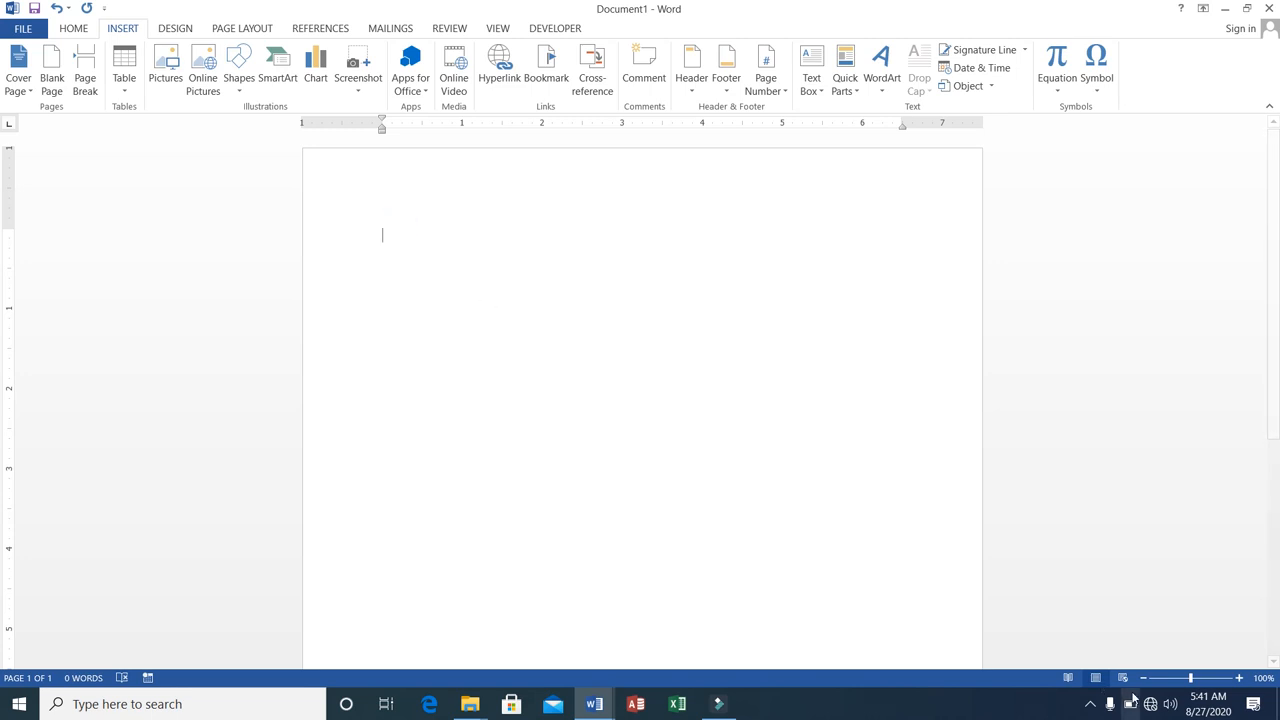
{"action": "left_click", "coordinate": [1093, 704]}
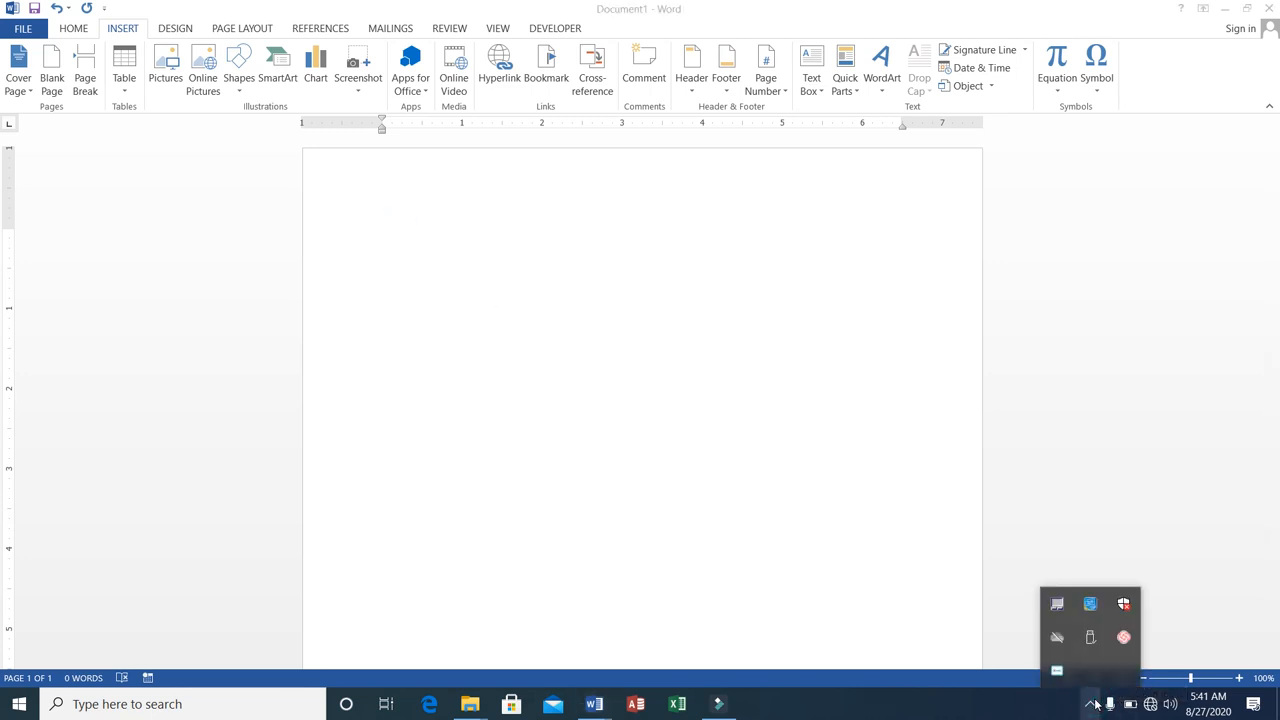
{"action": "left_click", "coordinate": [368, 231]}
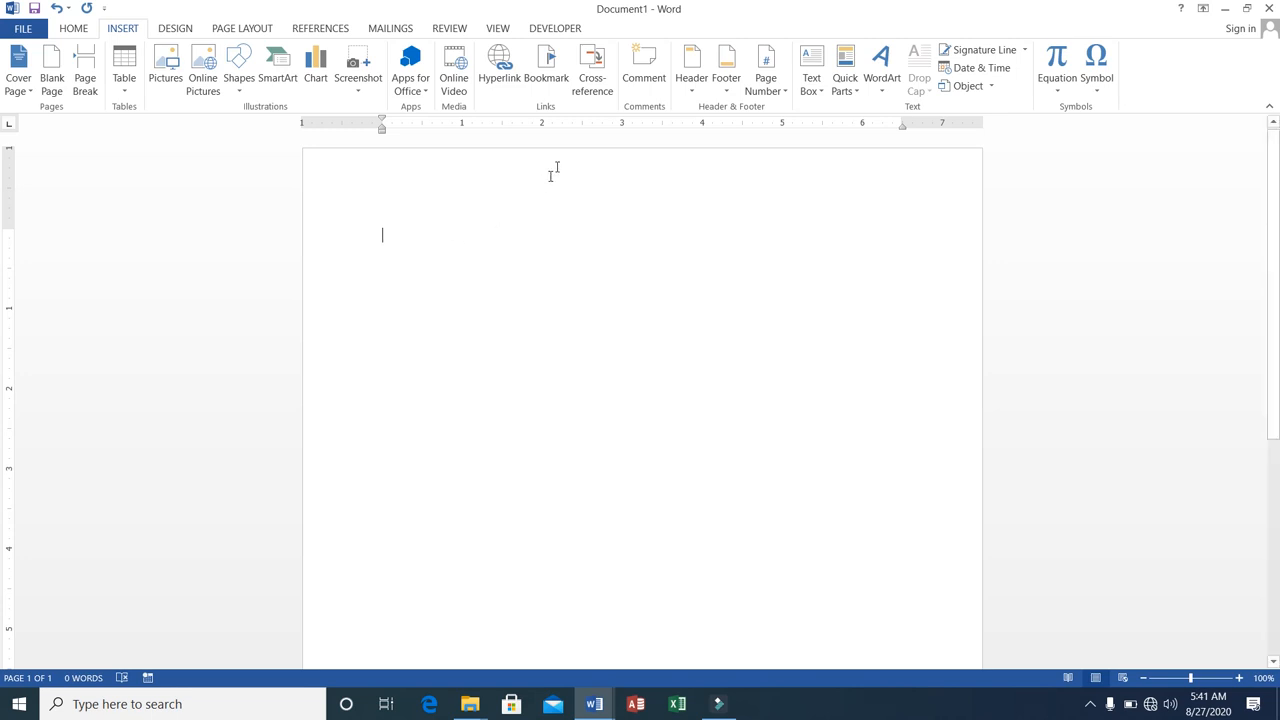
Insert the Banded header and select its document title placeholder.
{"action": "left_click", "coordinate": [688, 96]}
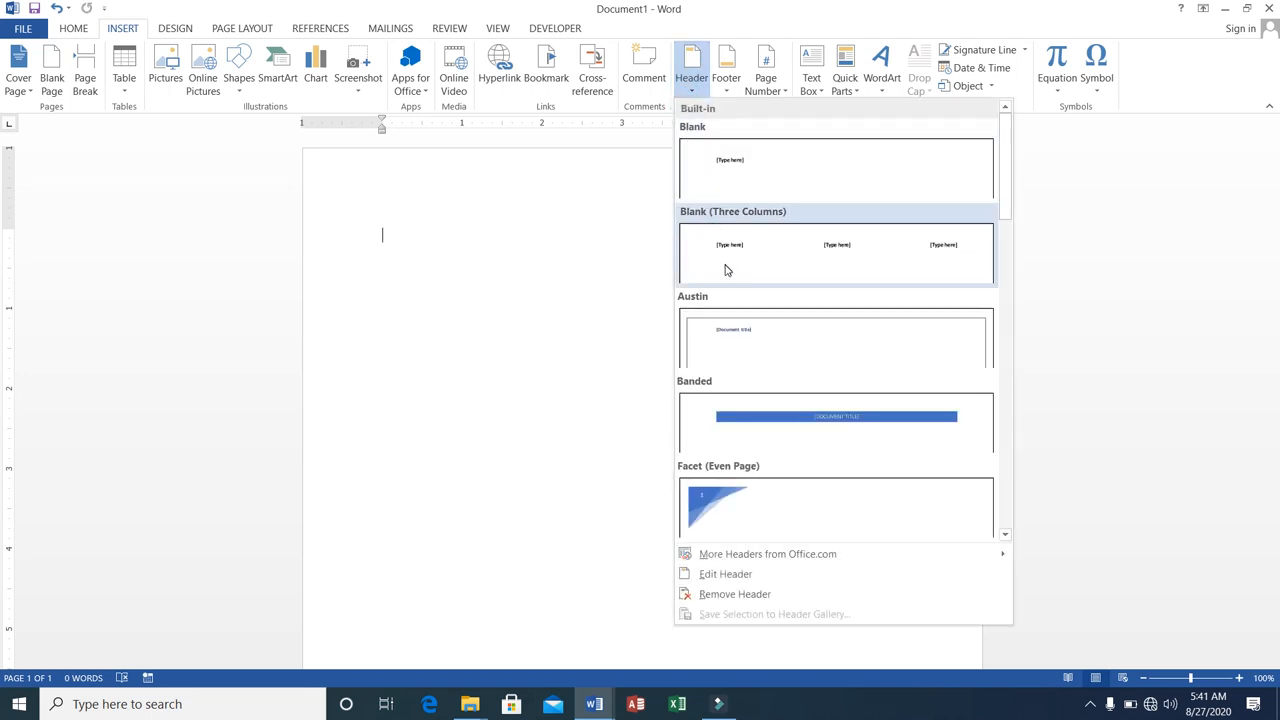
{"action": "left_click", "coordinate": [766, 418]}
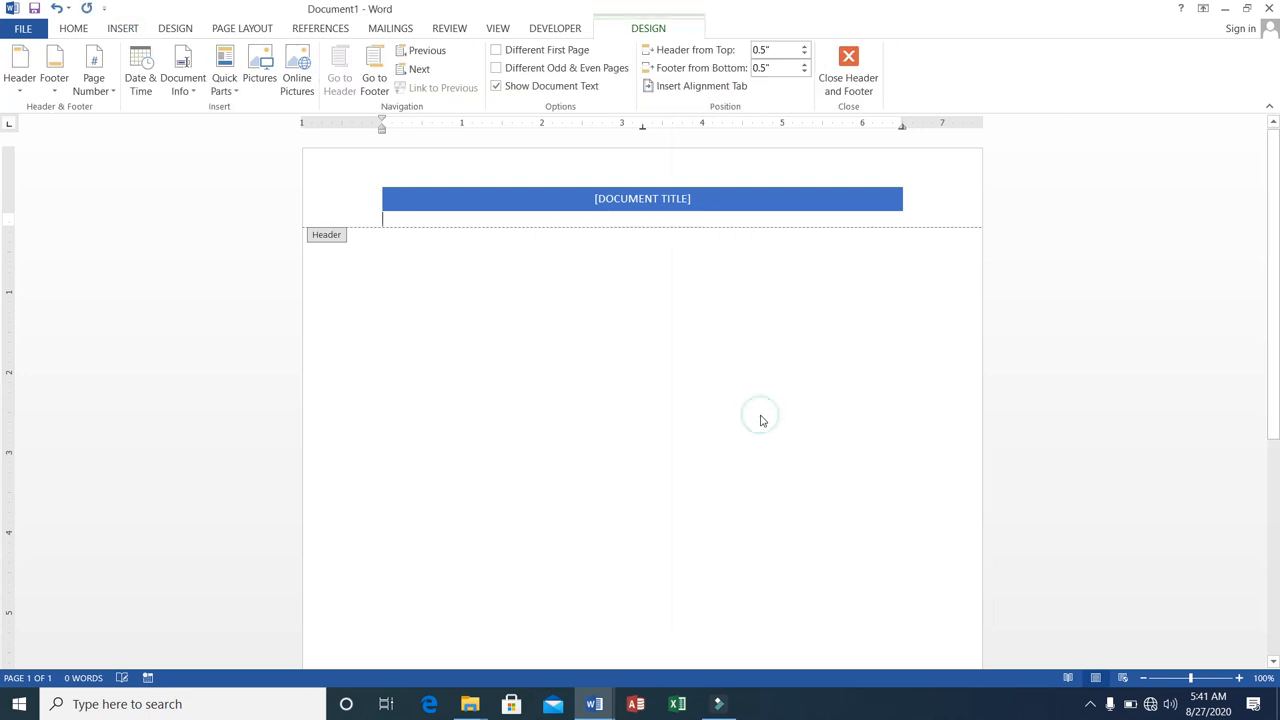
{"action": "left_click", "coordinate": [621, 199]}
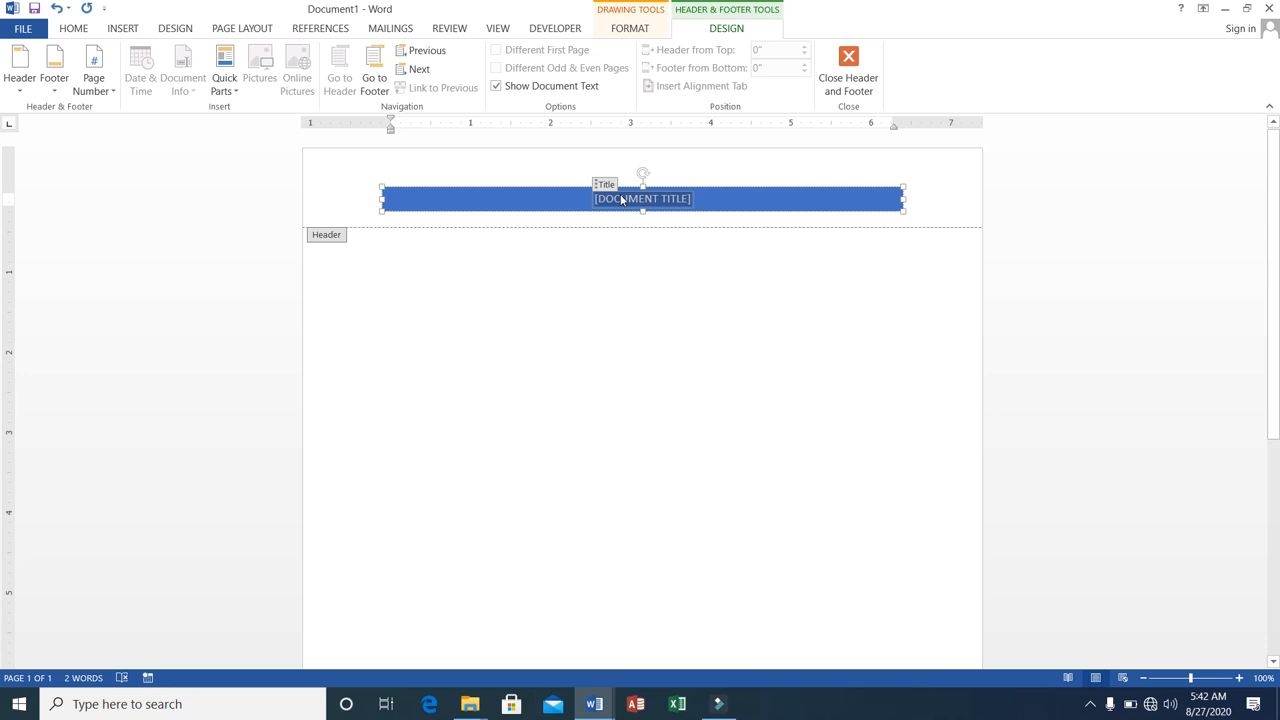
{"action": "type", "text": "GTI"}
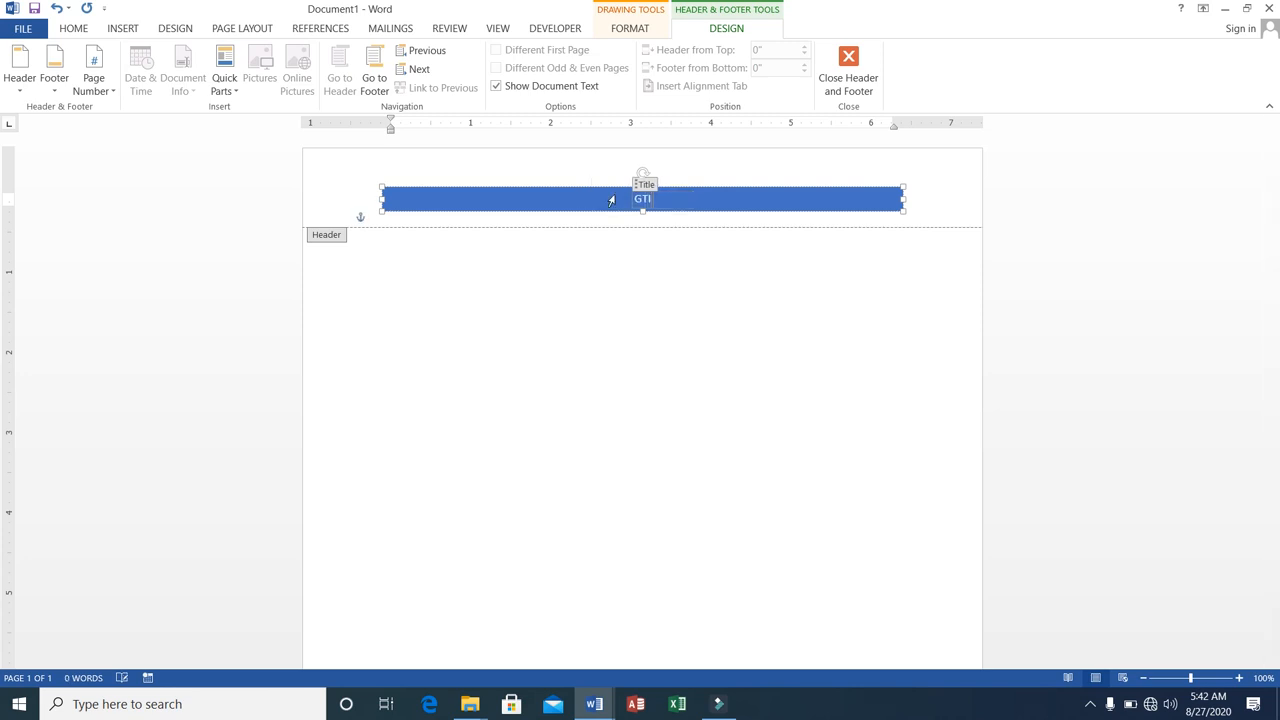
{"action": "key", "text": "BackSpace"}
{"action": "key", "text": "BackSpace"}
{"action": "key", "text": "BackSpace"}
Enter "NATIONAL INSTITUE OF COMPUTERS" as the header's document title and return to the document body.
{"action": "type", "text": "NATIONAL INSTU"}
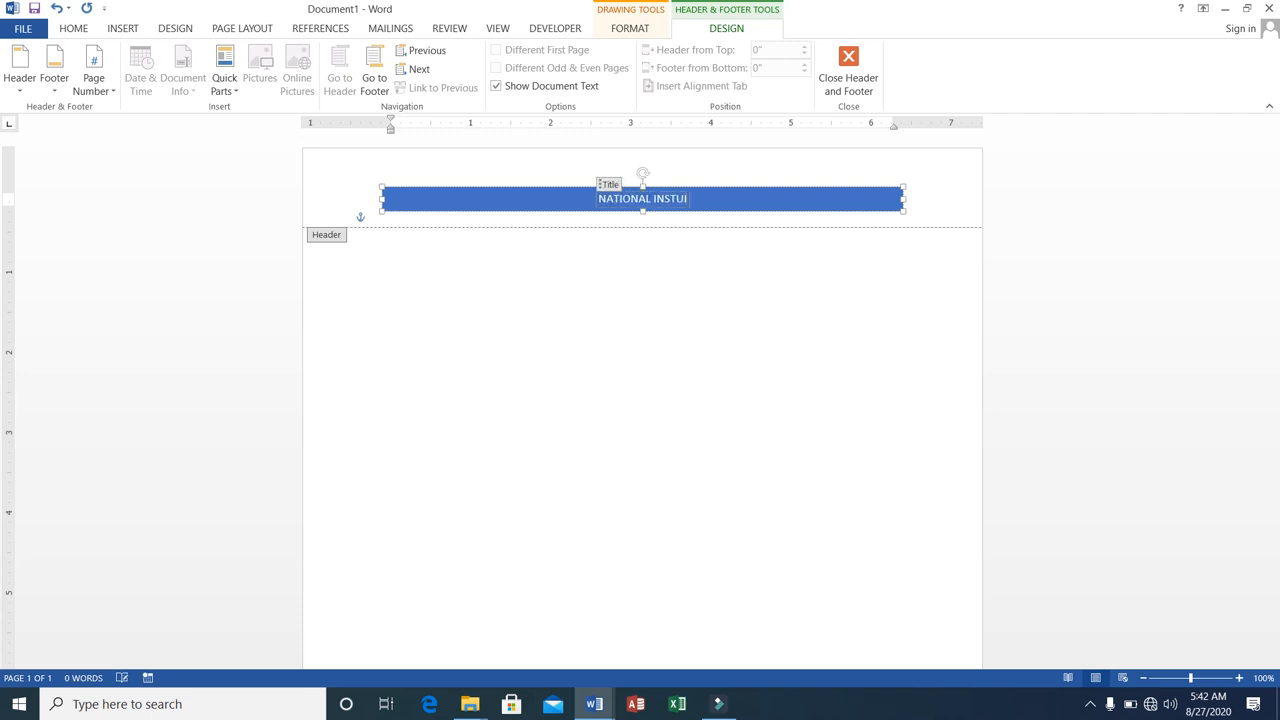
{"action": "key", "text": "BackSpace"}
{"action": "type", "text": "ITUE"}
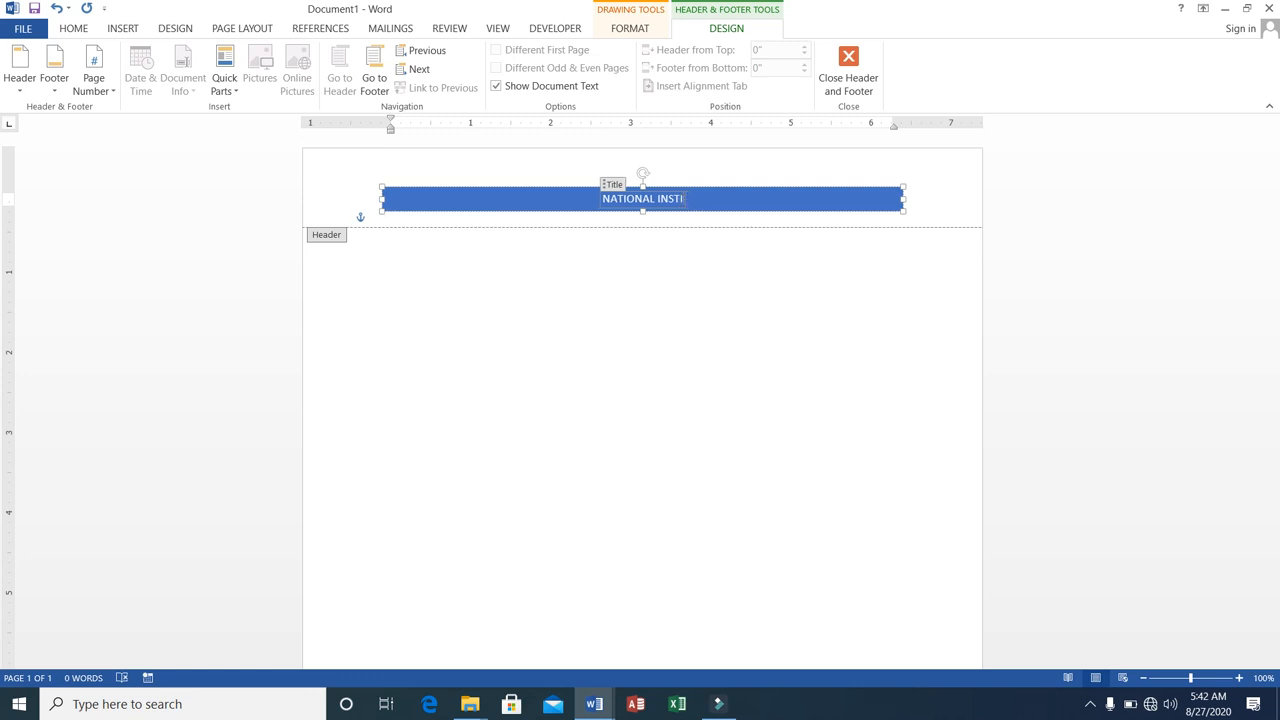
{"action": "type", "text": " OF"}
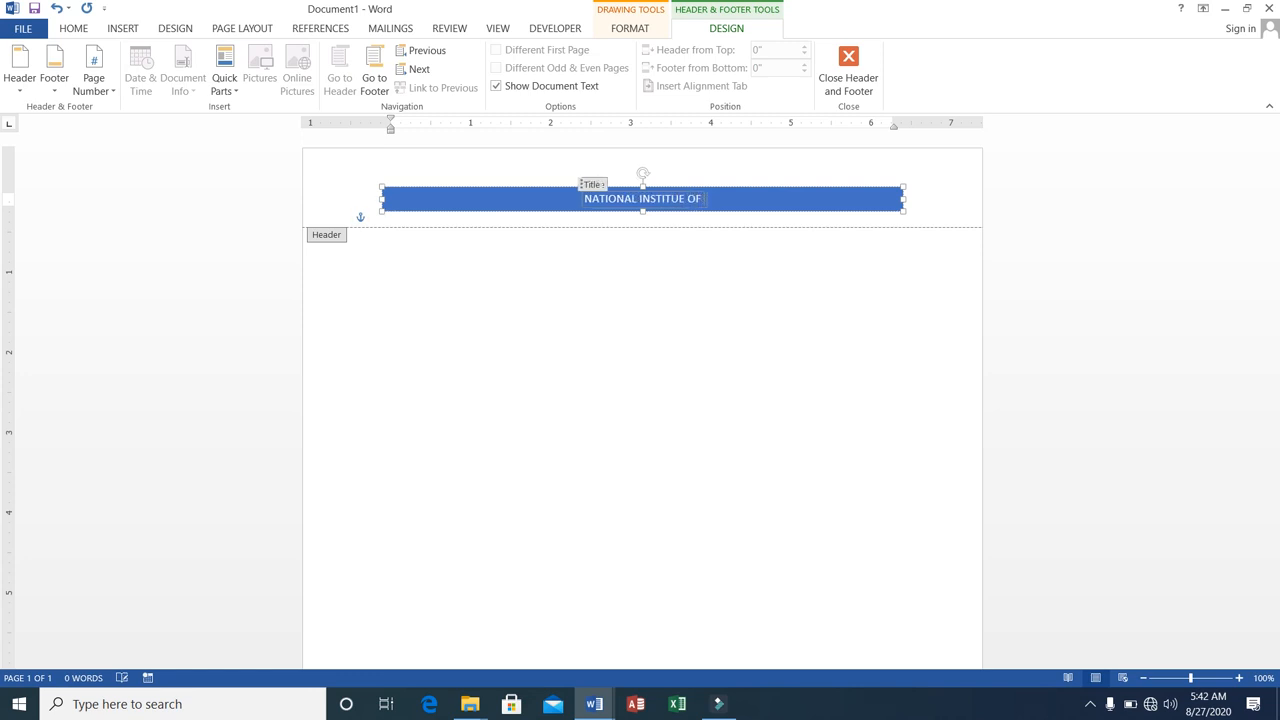
{"action": "type", "text": " COMPUTERS"}
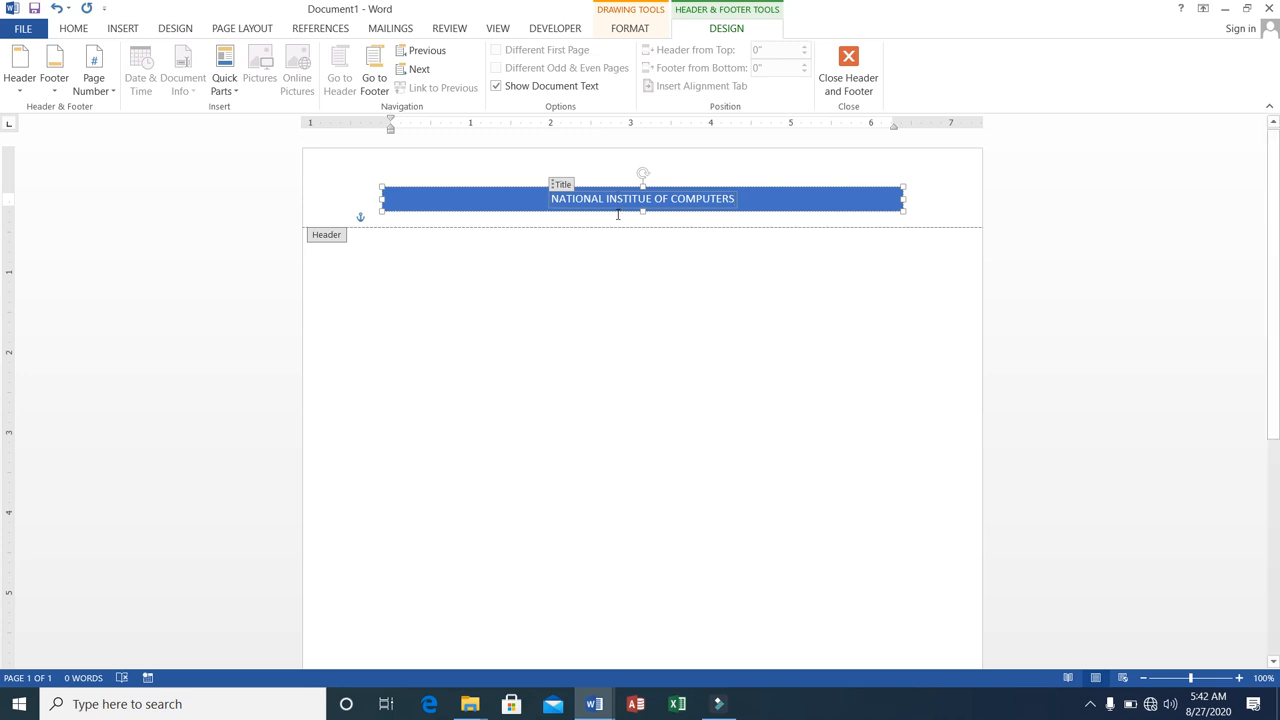
{"action": "double_click", "coordinate": [377, 265]}
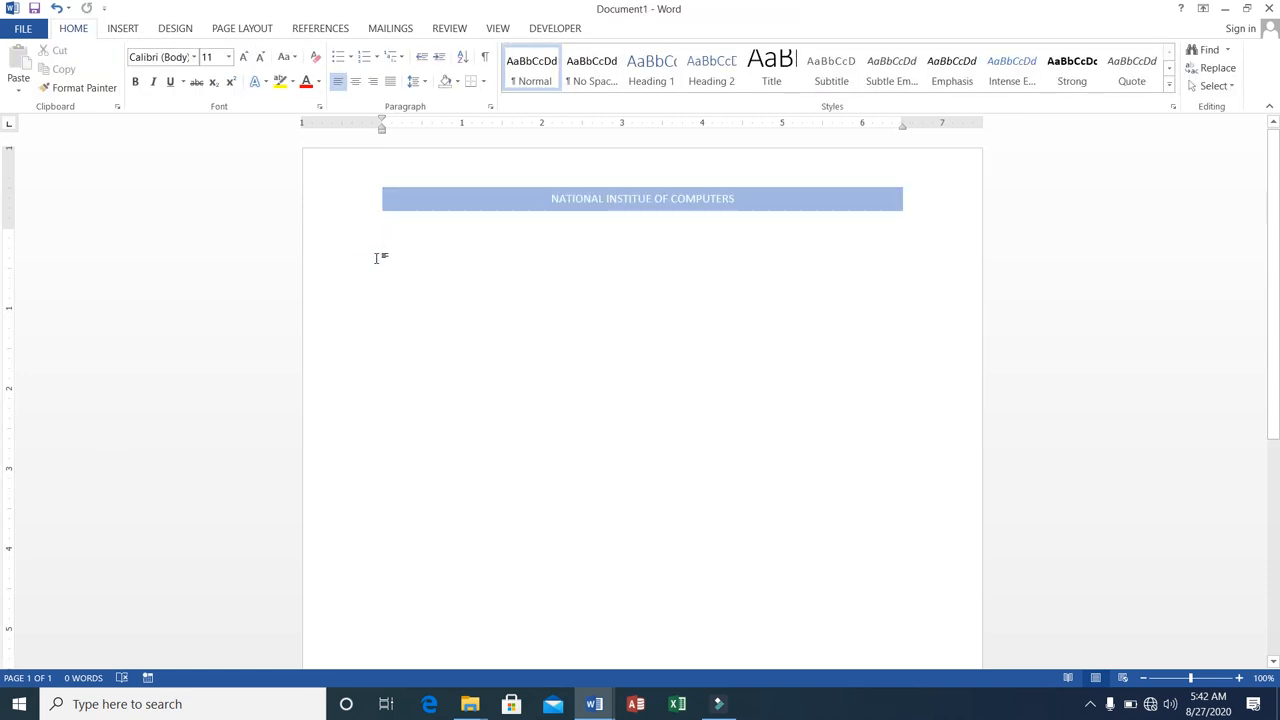
Leave one blank line under the header and add the centred heading "To WHOM IT MAY CONCERN".
{"action": "key", "text": "Return"}
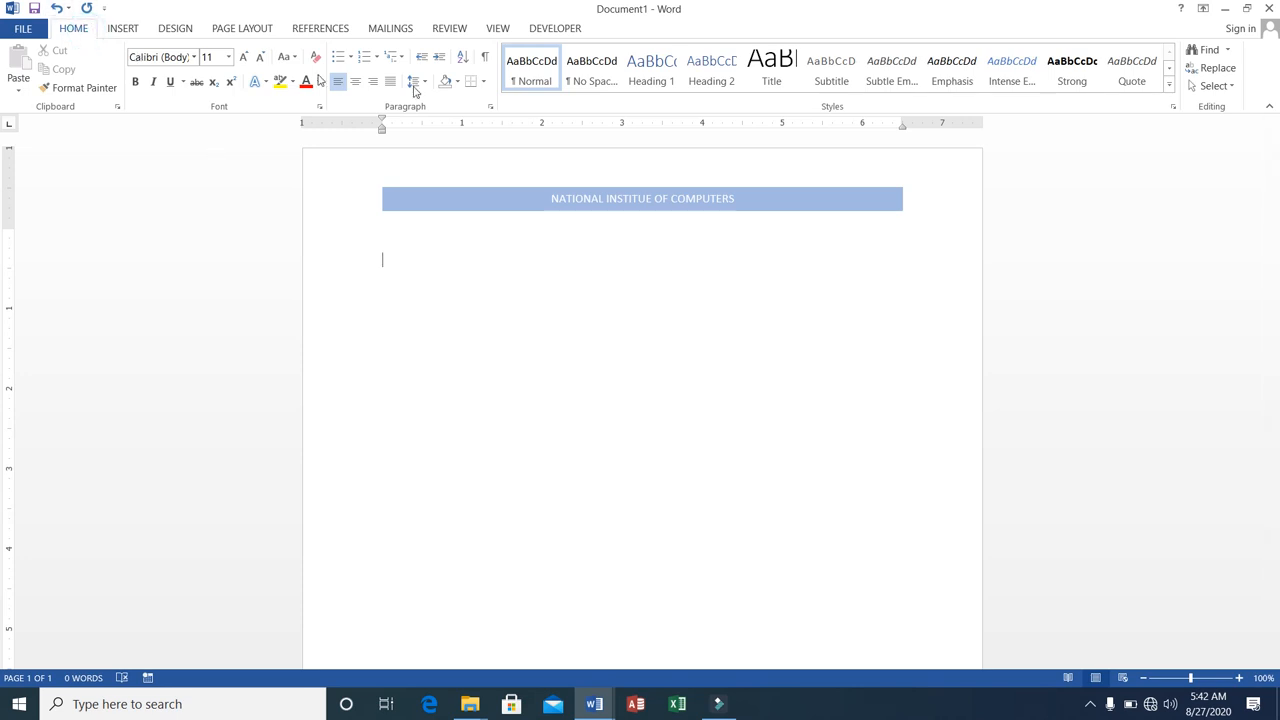
{"action": "left_click", "coordinate": [356, 83]}
{"action": "type", "text": "To W"}
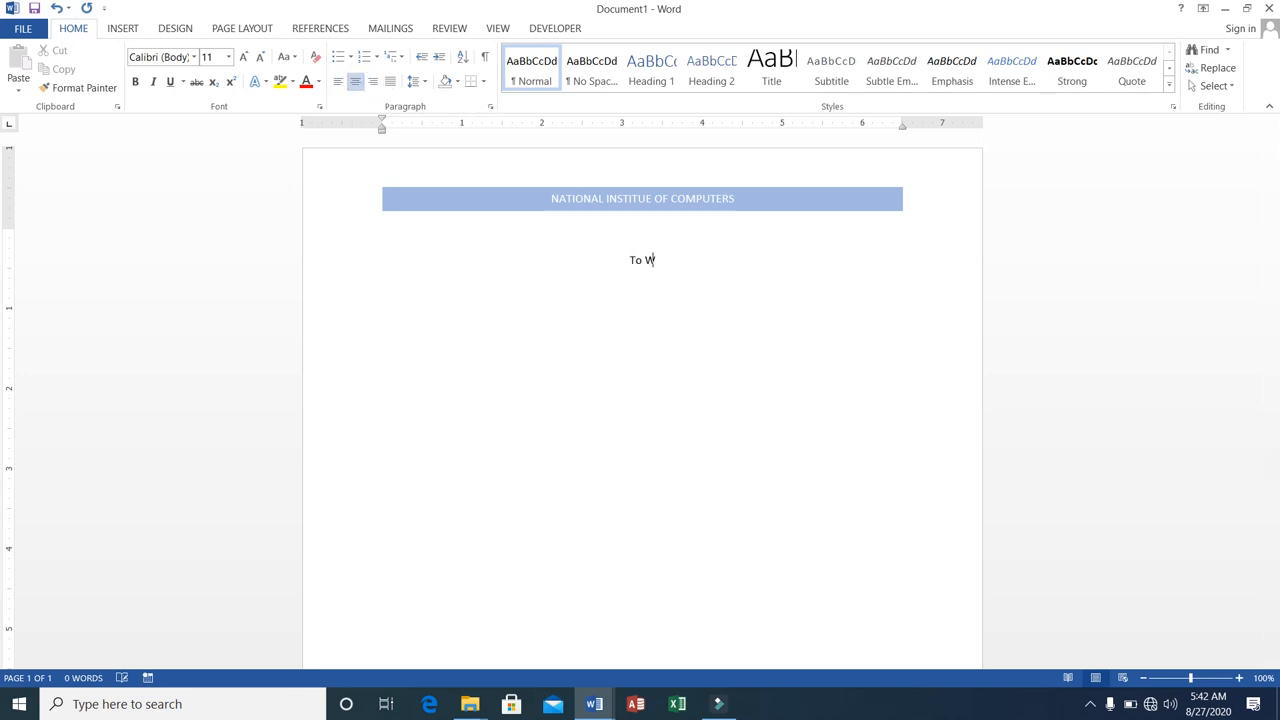
{"action": "type", "text": "HOM IT MAY CONCERN"}
Format the "To WHOM IT MAY CONCERN" heading as bold, underlined and 16 pt.
{"action": "key", "text": "shift+Left"}
{"action": "key", "text": "shift+Left"}
{"action": "key", "text": "shift+Left"}
{"action": "key", "text": "shift+Left"}
{"action": "key", "text": "shift+Left"}
{"action": "key", "text": "shift+Left"}
{"action": "key", "text": "shift+Left"}
{"action": "key", "text": "shift+Left"}
{"action": "key", "text": "shift+Left"}
{"action": "key", "text": "shift+Left"}
{"action": "key", "text": "shift+Left"}
{"action": "key", "text": "shift+Left"}
{"action": "key", "text": "shift+Left"}
{"action": "key", "text": "shift+Left"}
{"action": "key", "text": "shift+Left"}
{"action": "key", "text": "shift+Left"}
{"action": "key", "text": "shift+Left"}
{"action": "key", "text": "shift+Left"}
{"action": "key", "text": "shift+Left"}
{"action": "key", "text": "shift+Left"}
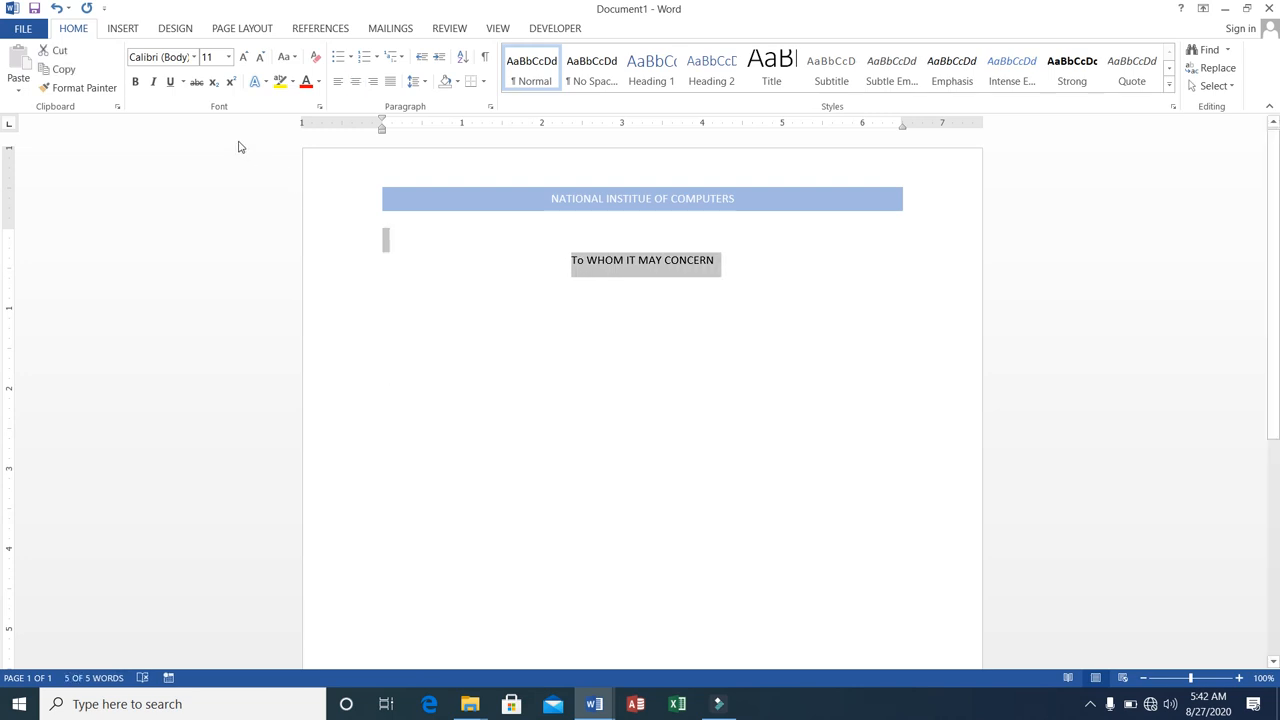
{"action": "left_click", "coordinate": [136, 83]}
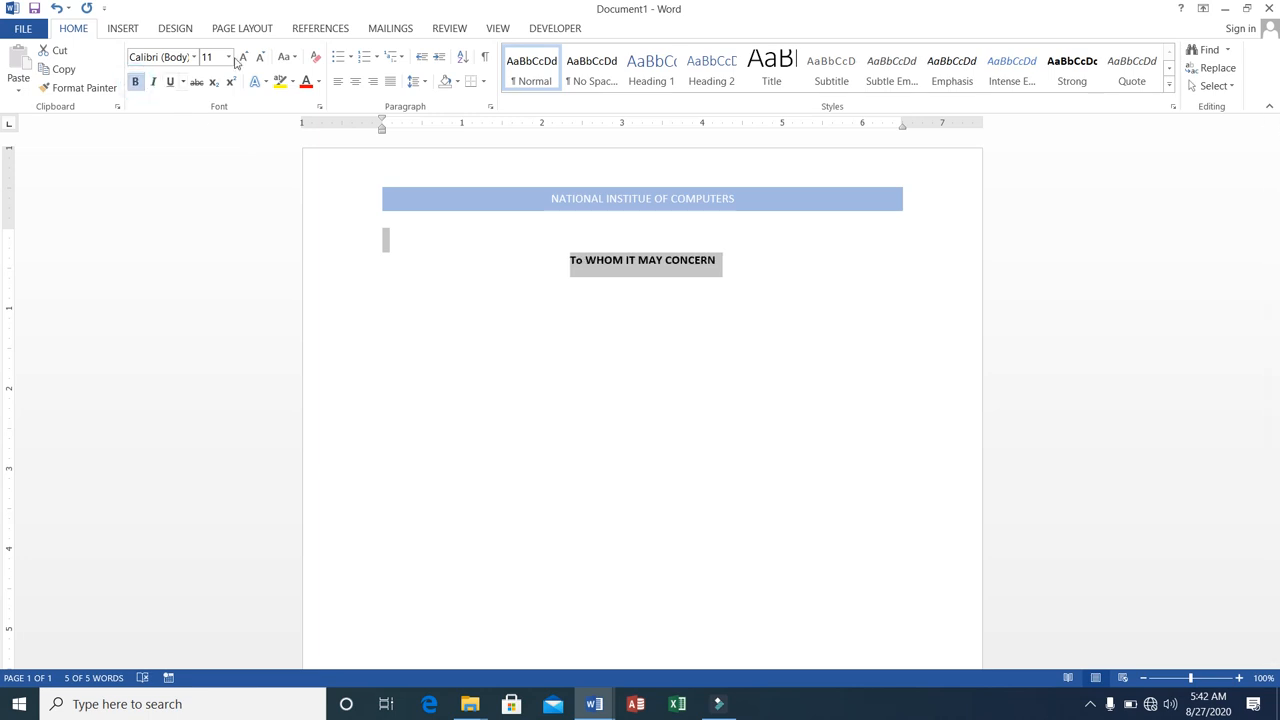
{"action": "left_click", "coordinate": [230, 60]}
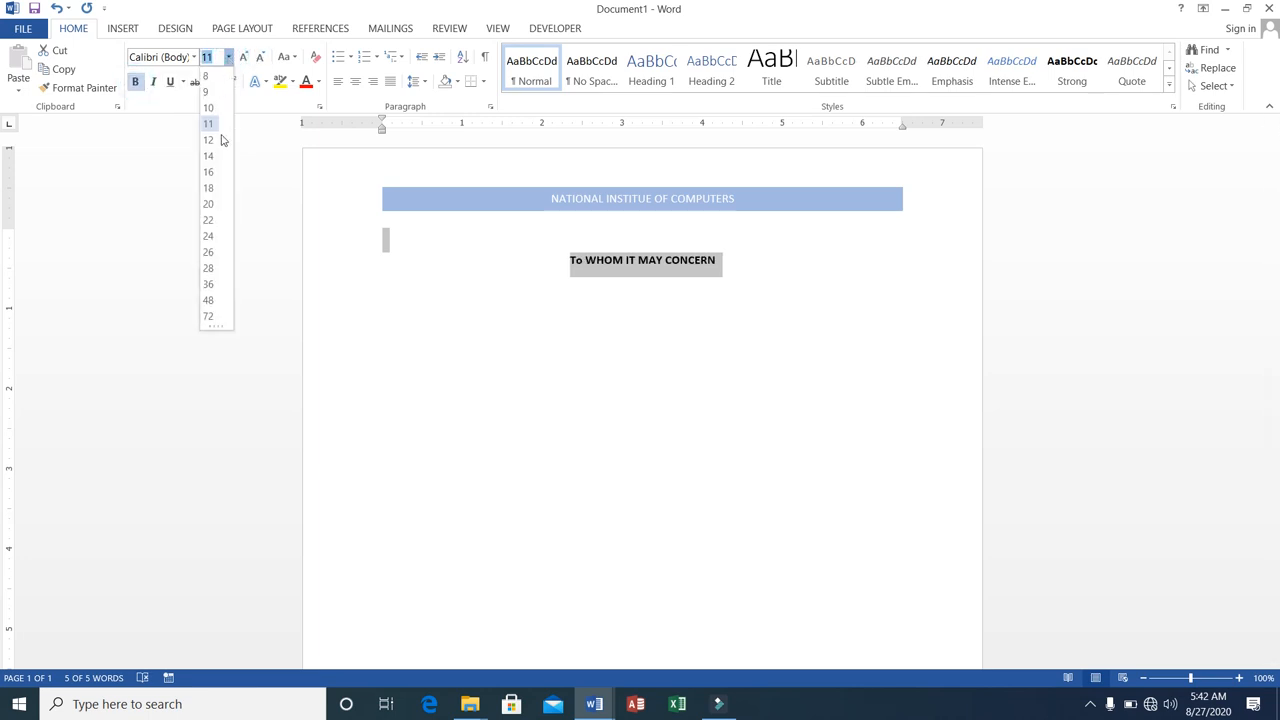
{"action": "left_click", "coordinate": [210, 172]}
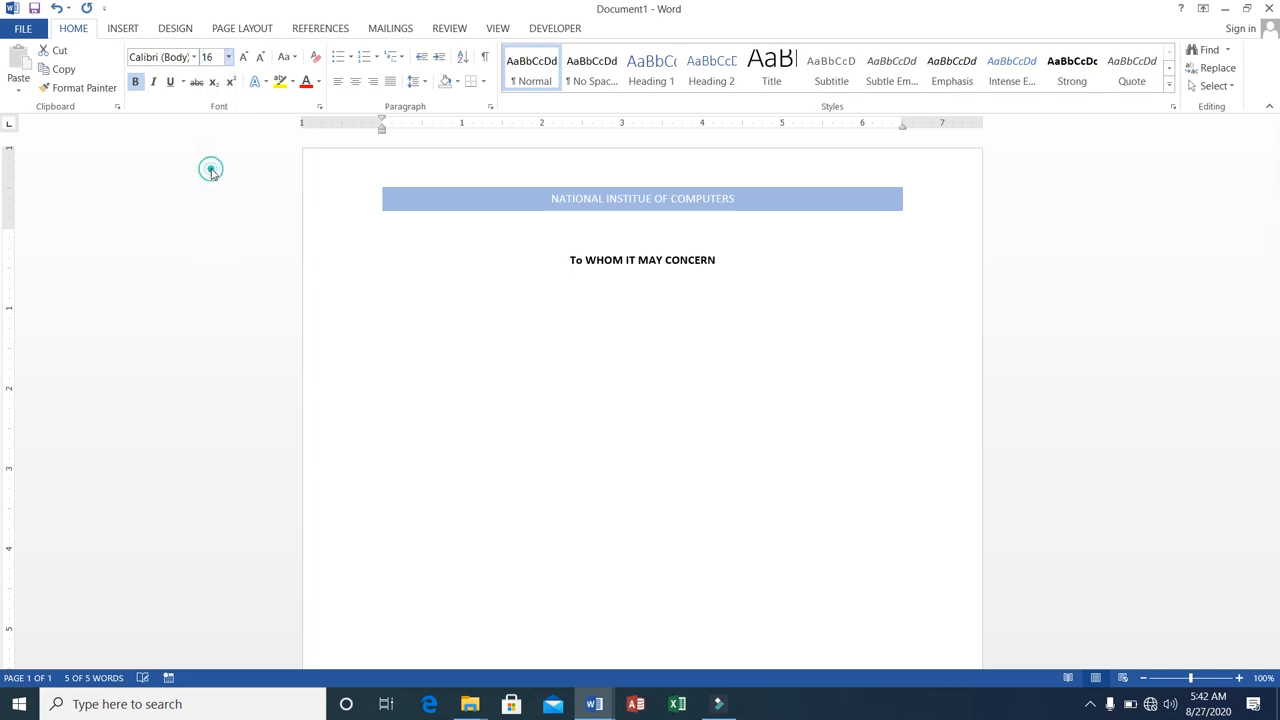
{"action": "left_click", "coordinate": [170, 82]}
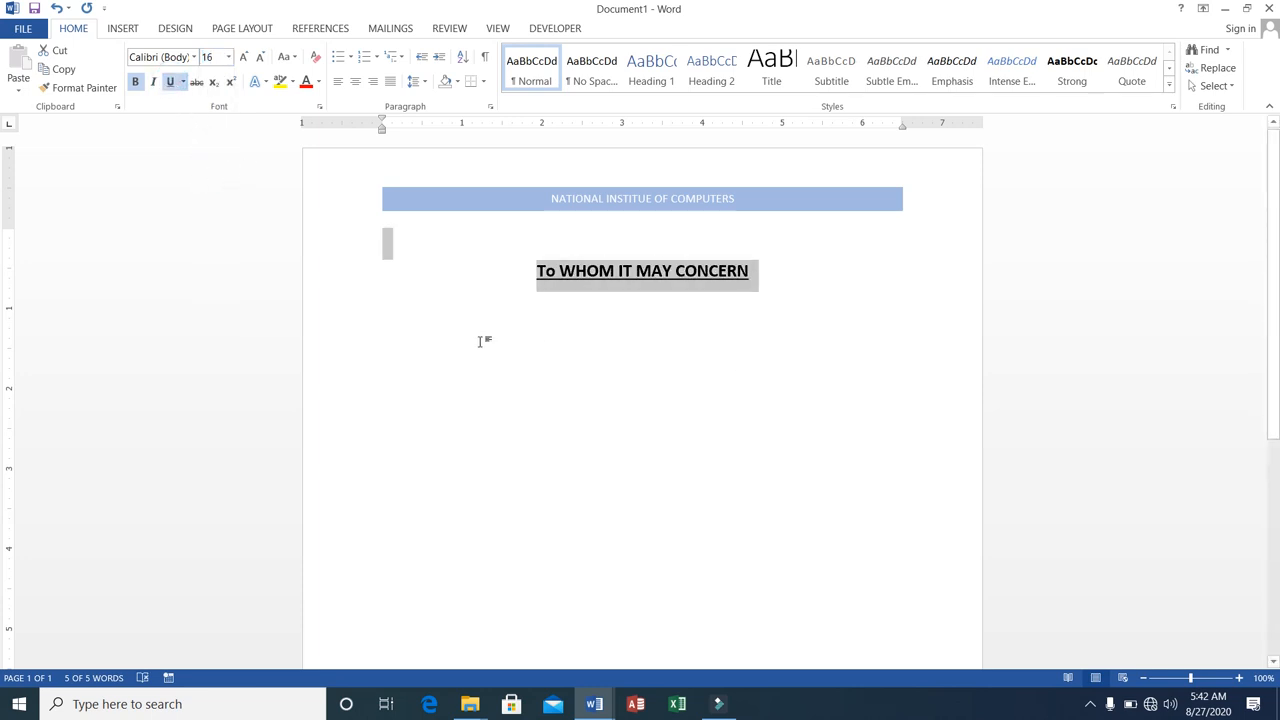
Start a new line below the heading, left-aligned at 12 pt without bold or underline.
{"action": "left_click", "coordinate": [765, 268]}
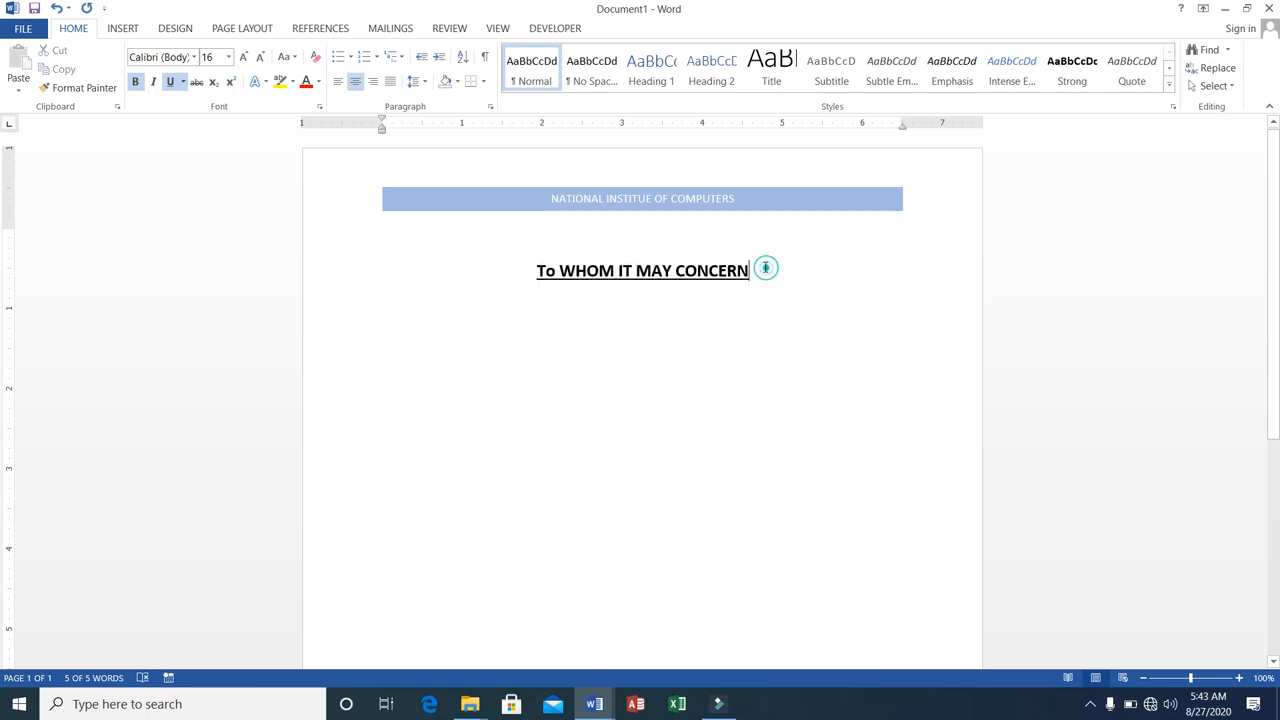
{"action": "key", "text": "Return"}
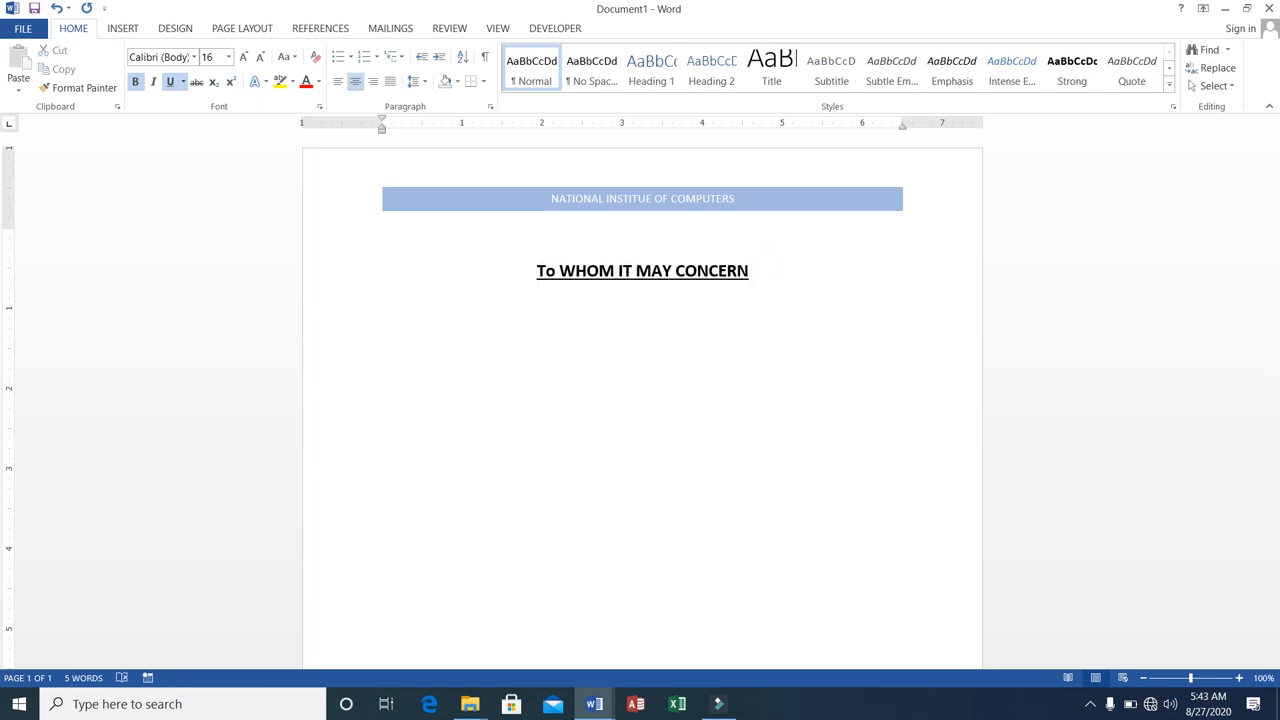
{"action": "left_click", "coordinate": [171, 83]}
{"action": "left_click", "coordinate": [136, 82]}
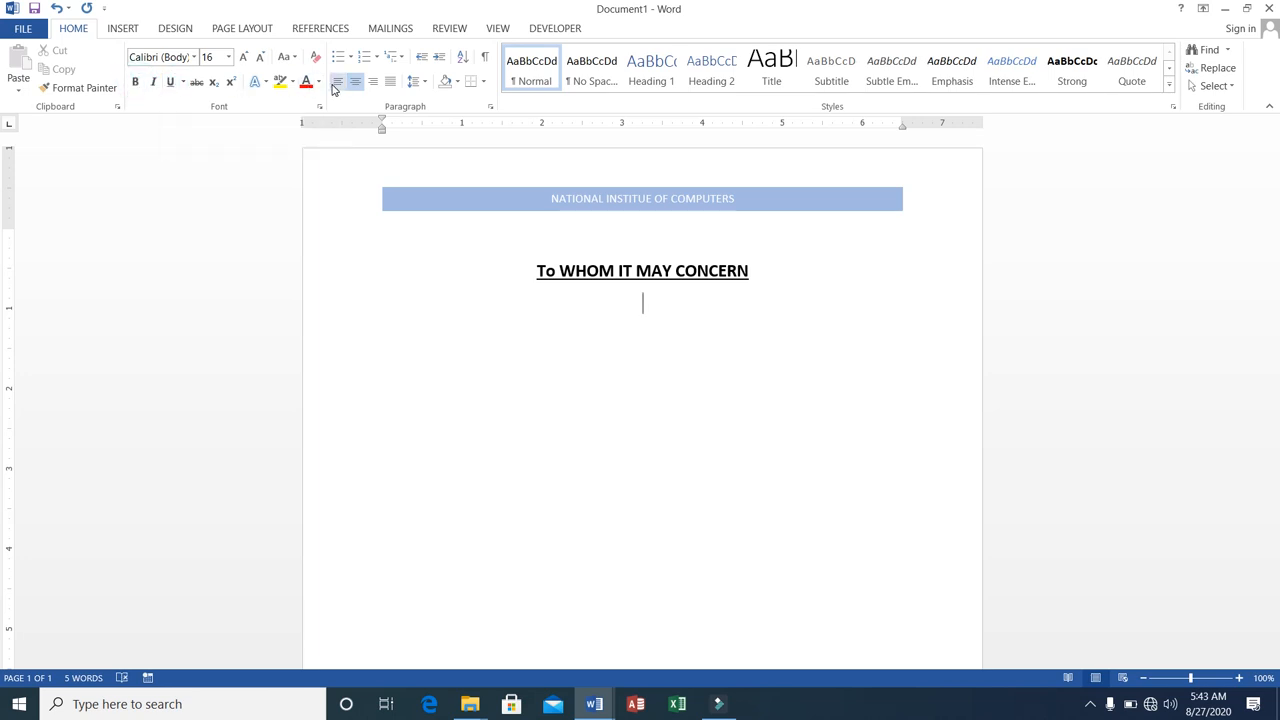
{"action": "left_click", "coordinate": [336, 85]}
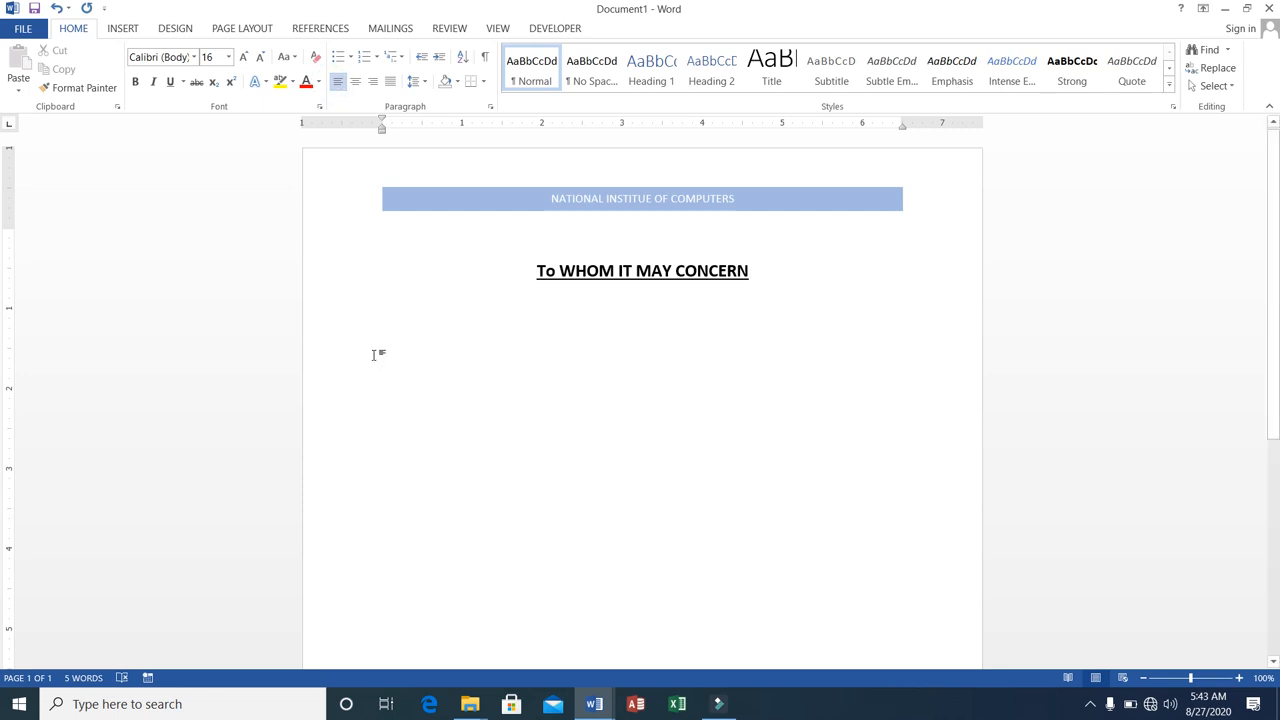
{"action": "left_click", "coordinate": [229, 58]}
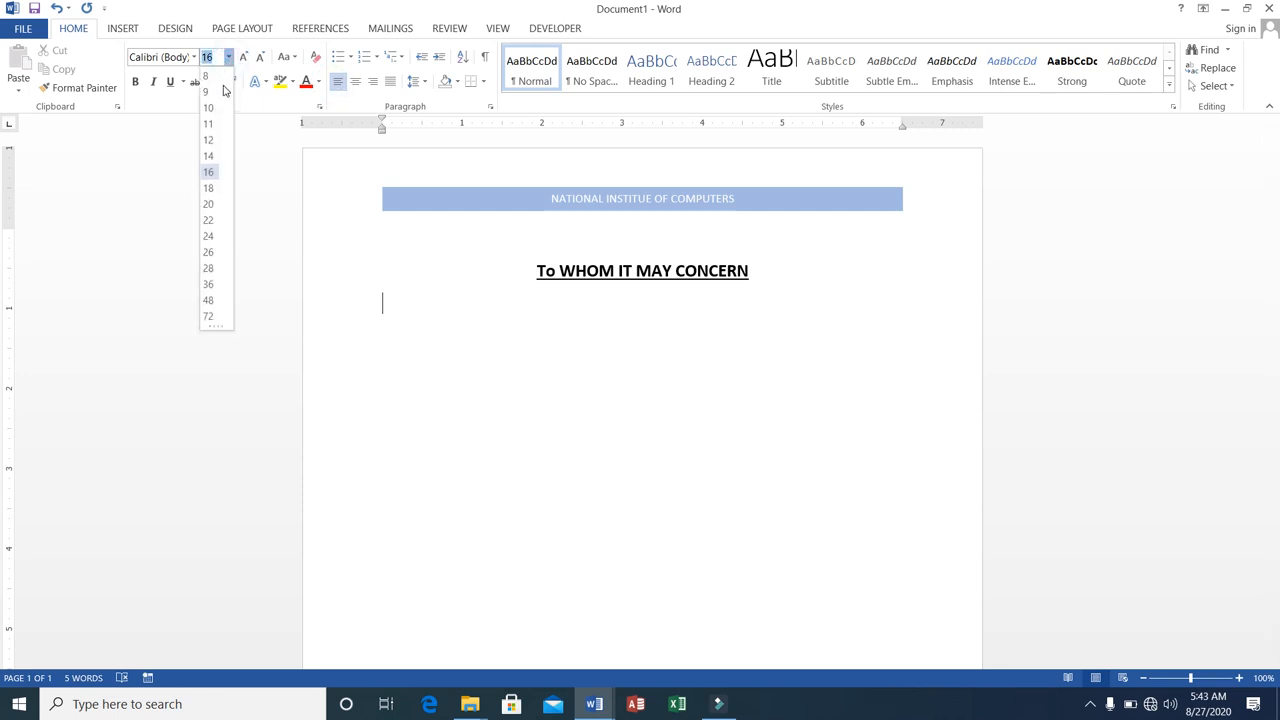
{"action": "left_click", "coordinate": [210, 141]}
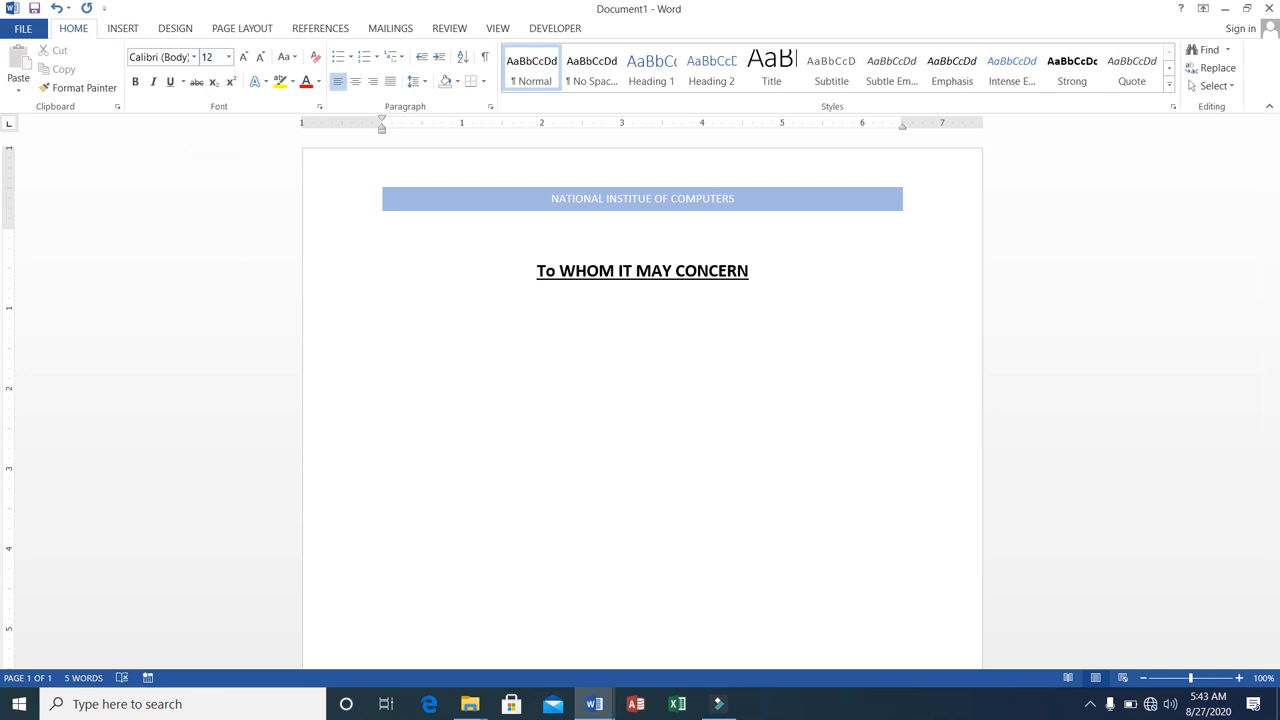
Begin an indented paragraph with "This is to inform you that Mr.", the student's name, "S/O Mr." and the father's name.
{"action": "type", "text": "This is to inform you that"}
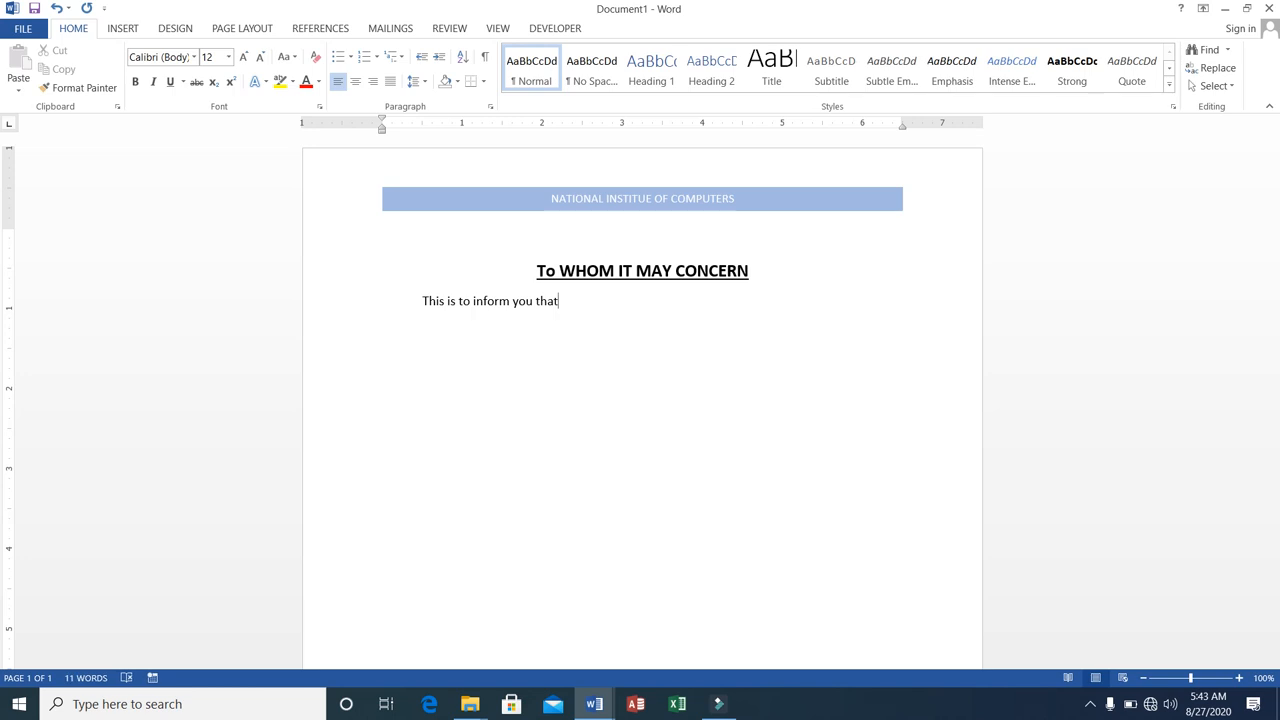
{"action": "type", "text": " Mr. Ali"}
{"action": "key", "text": "BackSpace"}
{"action": "key", "text": "BackSpace"}
{"action": "type", "text": "Ali is"}
{"action": "key", "text": "BackSpace"}
{"action": "key", "text": "BackSpace"}
{"action": "type", "text": "S/O Mr. Akram is stude"}
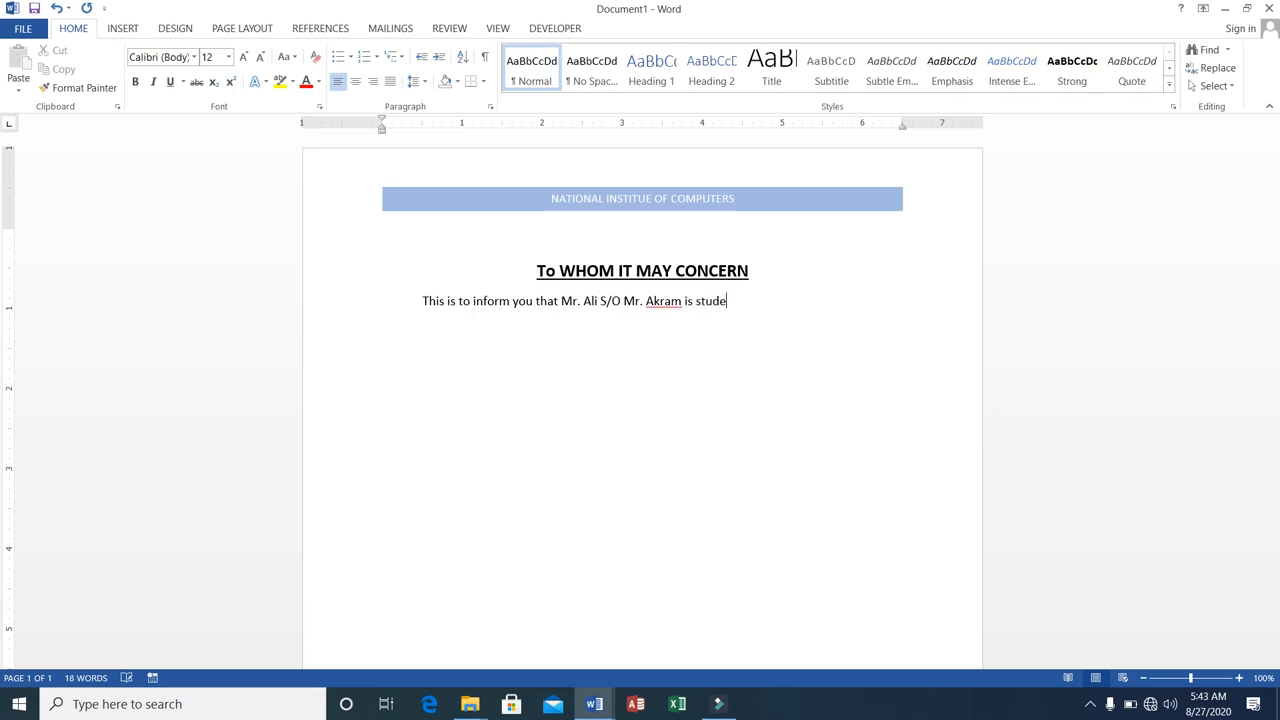
{"action": "type", "text": "nt of"}
Continue the opening sentence with "is student in our College".
{"action": "key", "text": "BackSpace"}
{"action": "key", "text": "BackSpace"}
{"action": "key", "text": "BackSpace"}
{"action": "type", "text": "in our College. His p"}
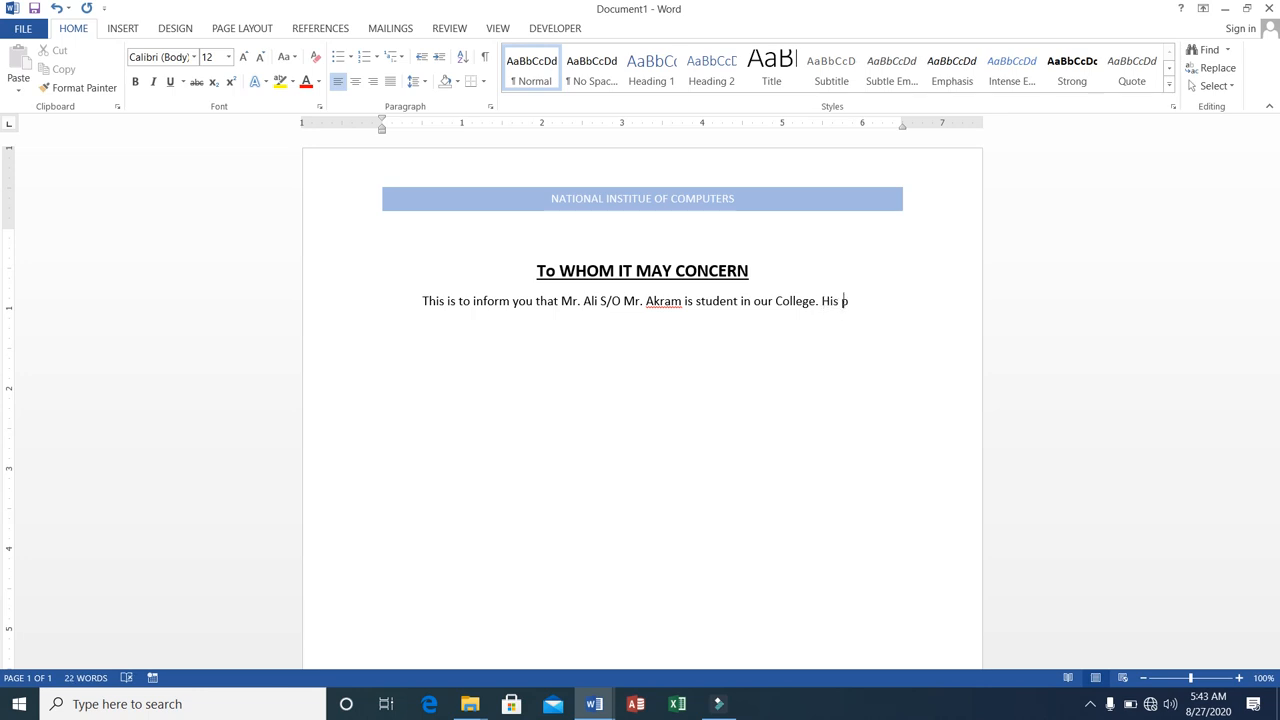
{"action": "type", "text": "erformac"}
{"action": "type", "text": "e if"}
End the opening sentence with a period and add "His performance is good in first two tests.".
{"action": "key", "text": "BackSpace"}
{"action": "key", "text": "BackSpace"}
{"action": "key", "text": "BackSpace"}
{"action": "key", "text": "BackSpace"}
{"action": "type", "text": "nce is good in "}
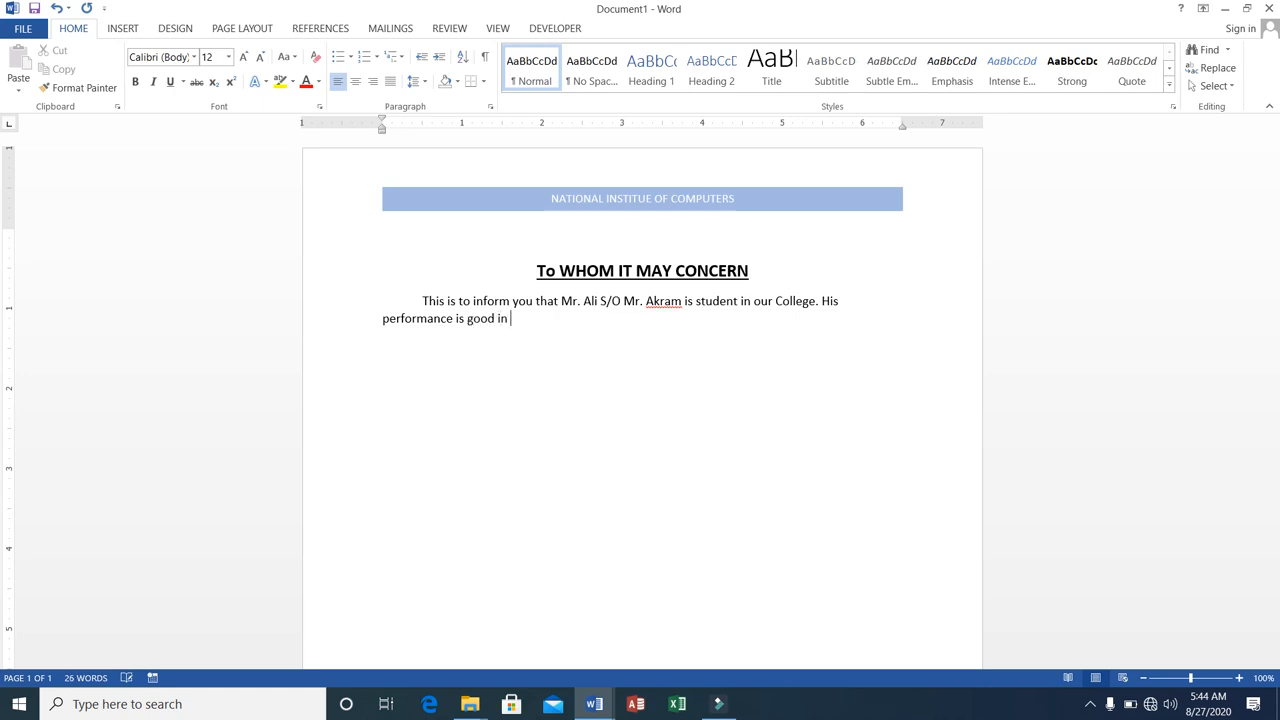
{"action": "type", "text": "first two tests"}
Add blank lines down to the lower part of the page and write the closing "Regards," and "Director NICS." on separate lines.
{"action": "key", "text": "Return"}
{"action": "key", "text": "Return"}
{"action": "key", "text": "Return"}
{"action": "key", "text": "Return"}
{"action": "key", "text": "Return"}
{"action": "key", "text": "Return"}
{"action": "key", "text": "Return"}
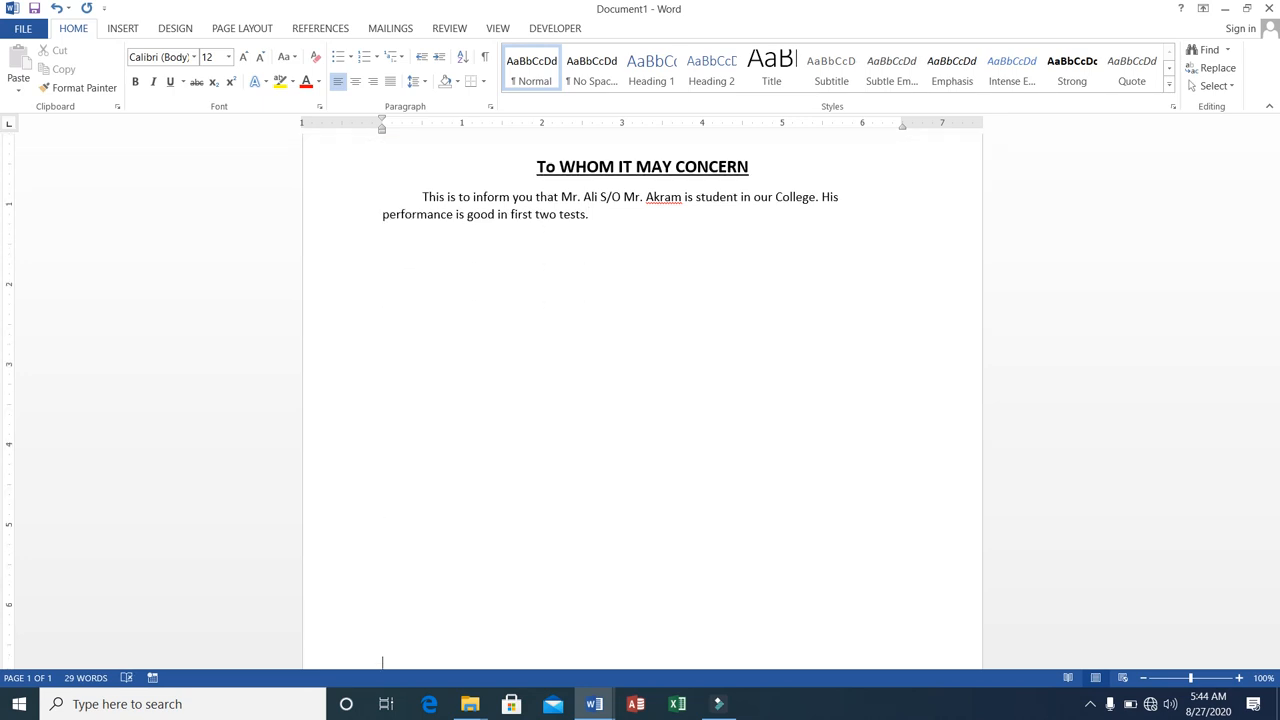
{"action": "key", "text": "Return"}
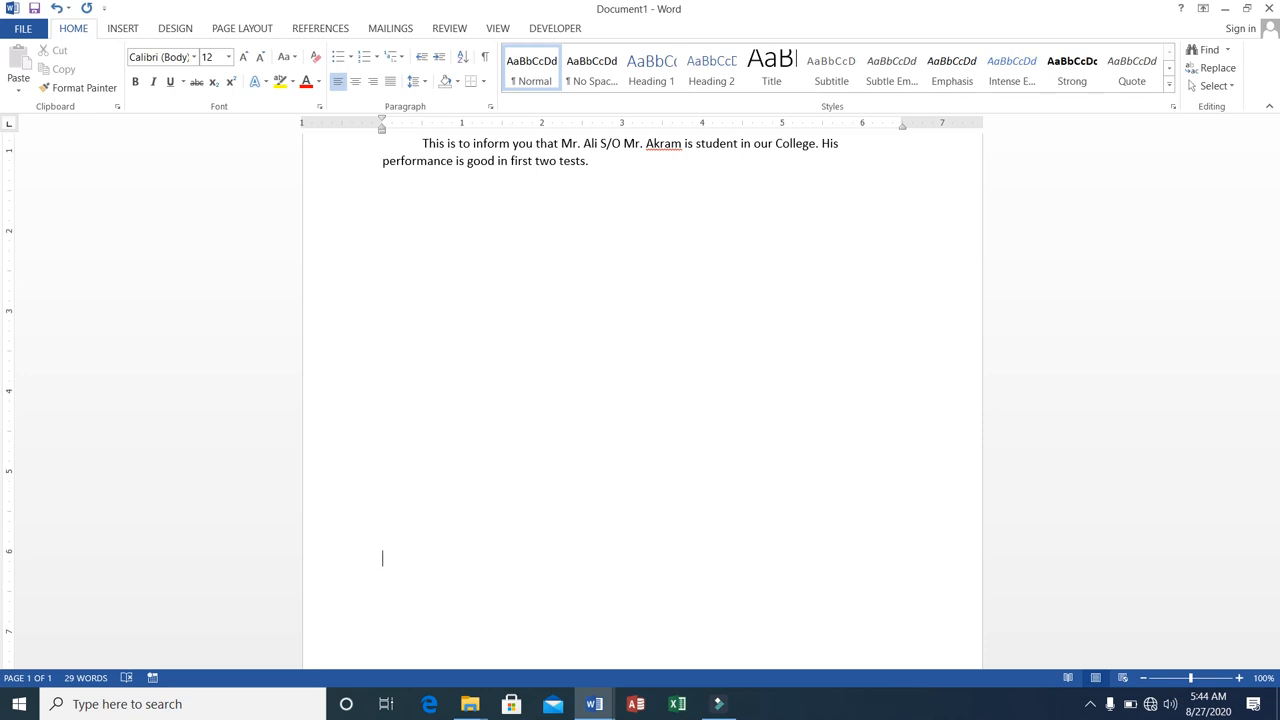
{"action": "type", "text": "Regards, Direc"}
{"action": "type", "text": "tor"}
{"action": "key", "text": "Return"}
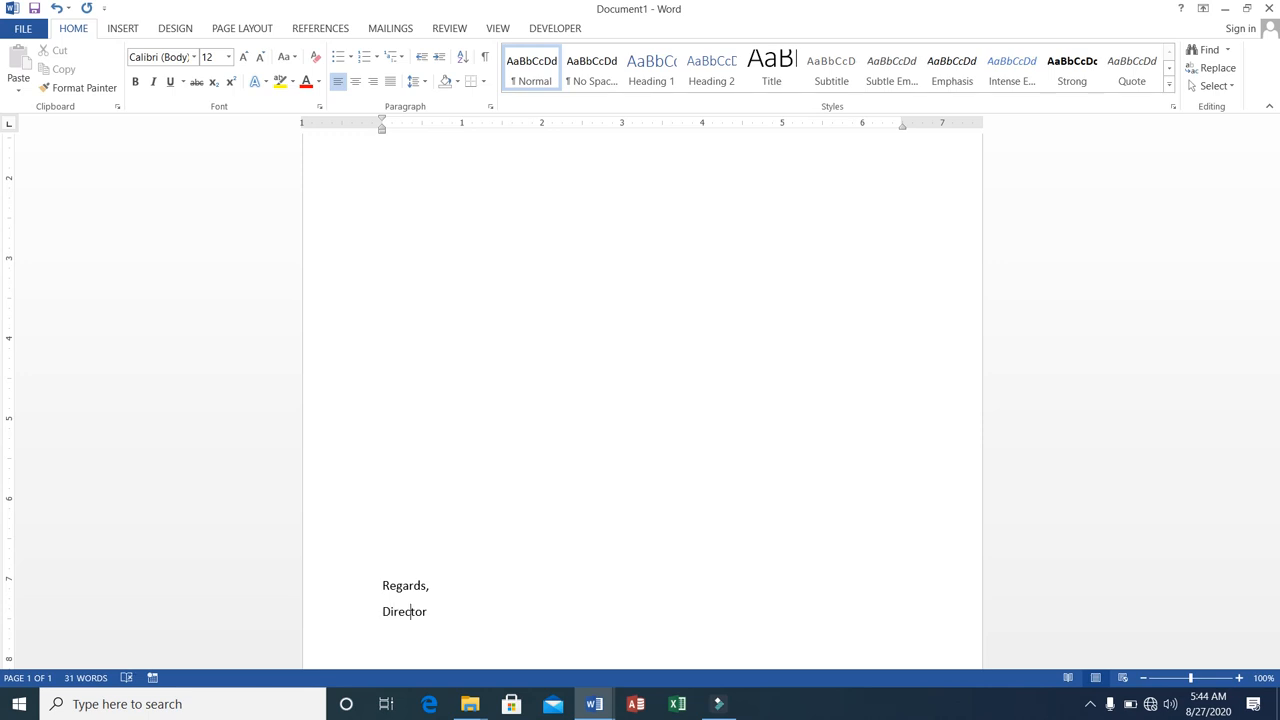
{"action": "type", "text": "NICS."}
Insert the Blank (Three Columns) footer and select its first text placeholder.
{"action": "left_click", "coordinate": [120, 29]}
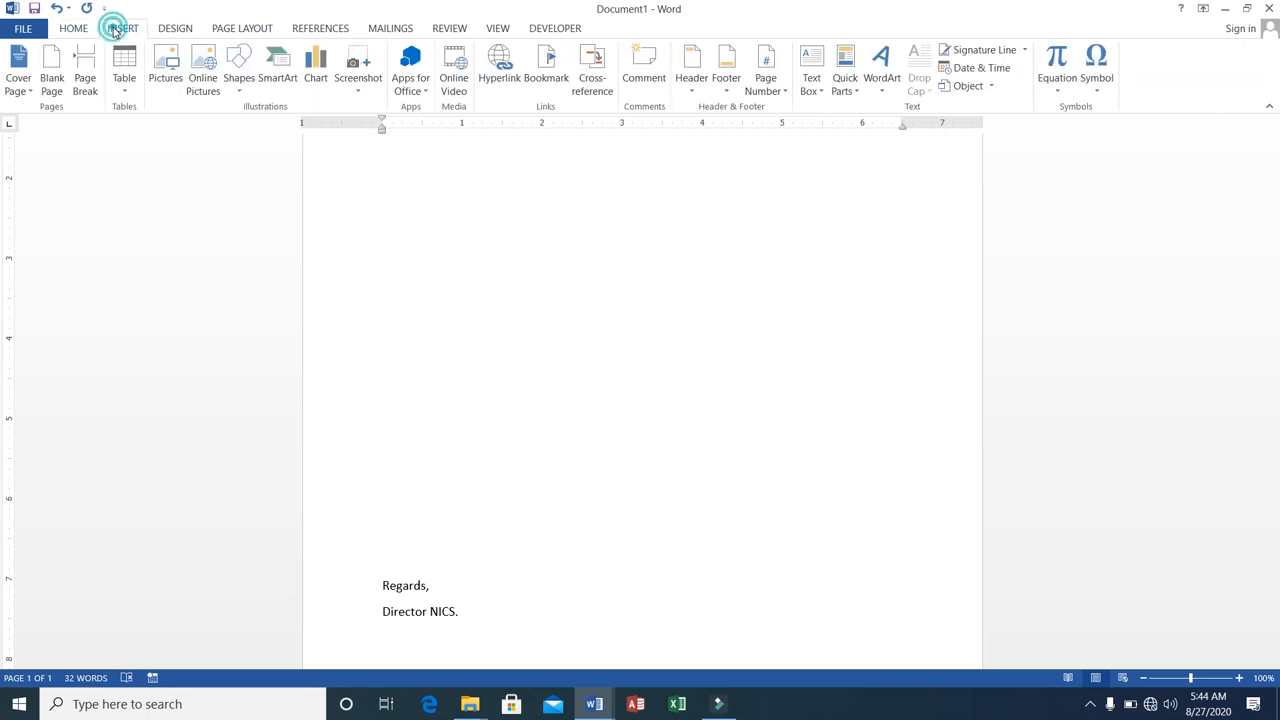
{"action": "left_click", "coordinate": [727, 86]}
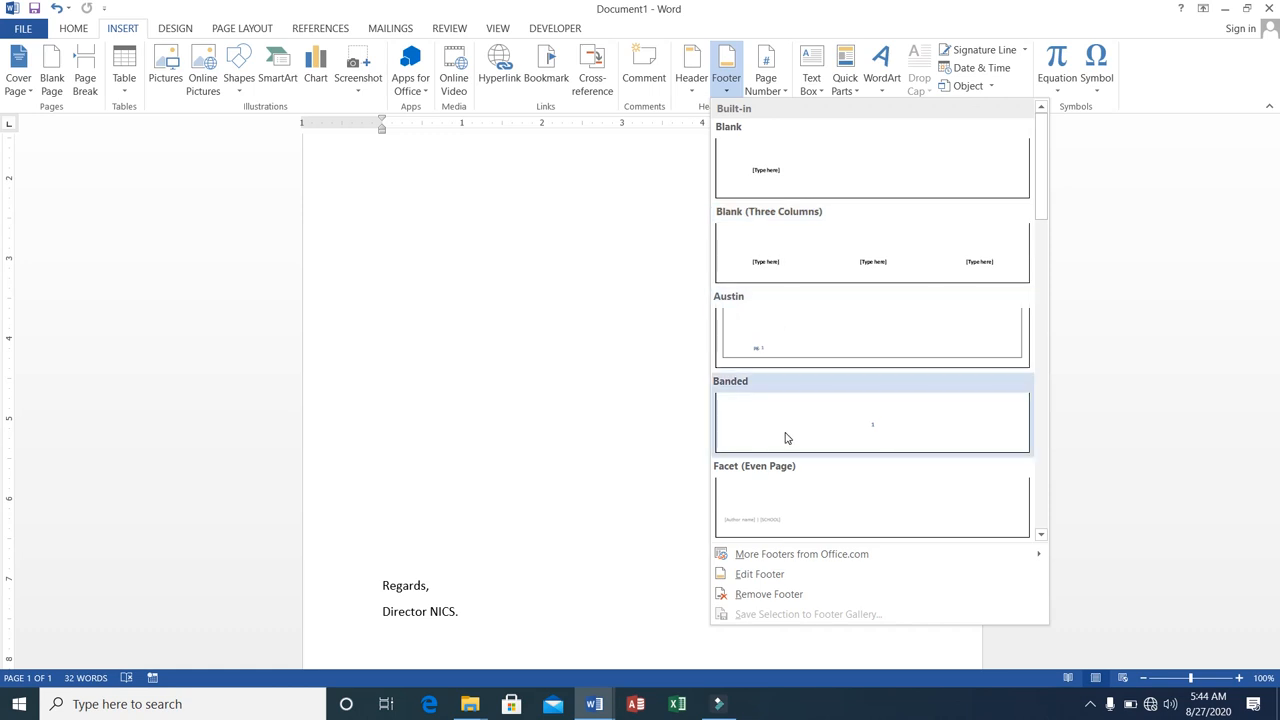
{"action": "left_click", "coordinate": [797, 267]}
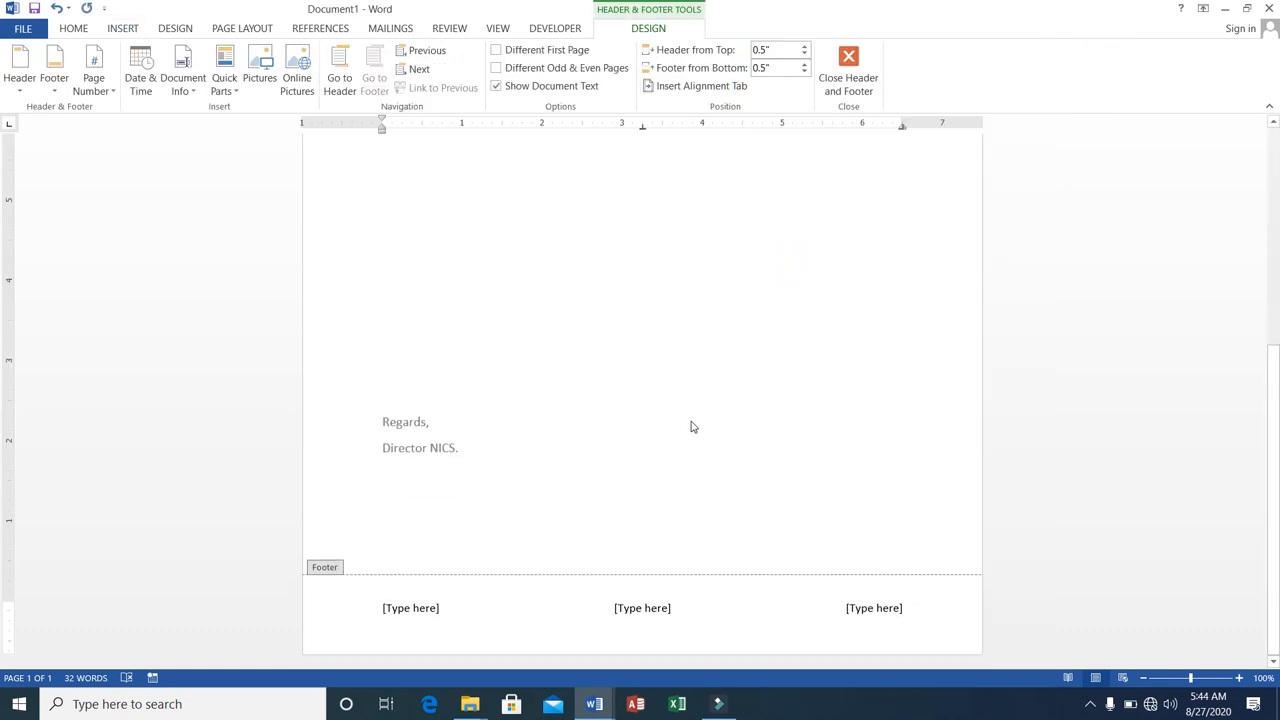
{"action": "left_click", "coordinate": [407, 609]}
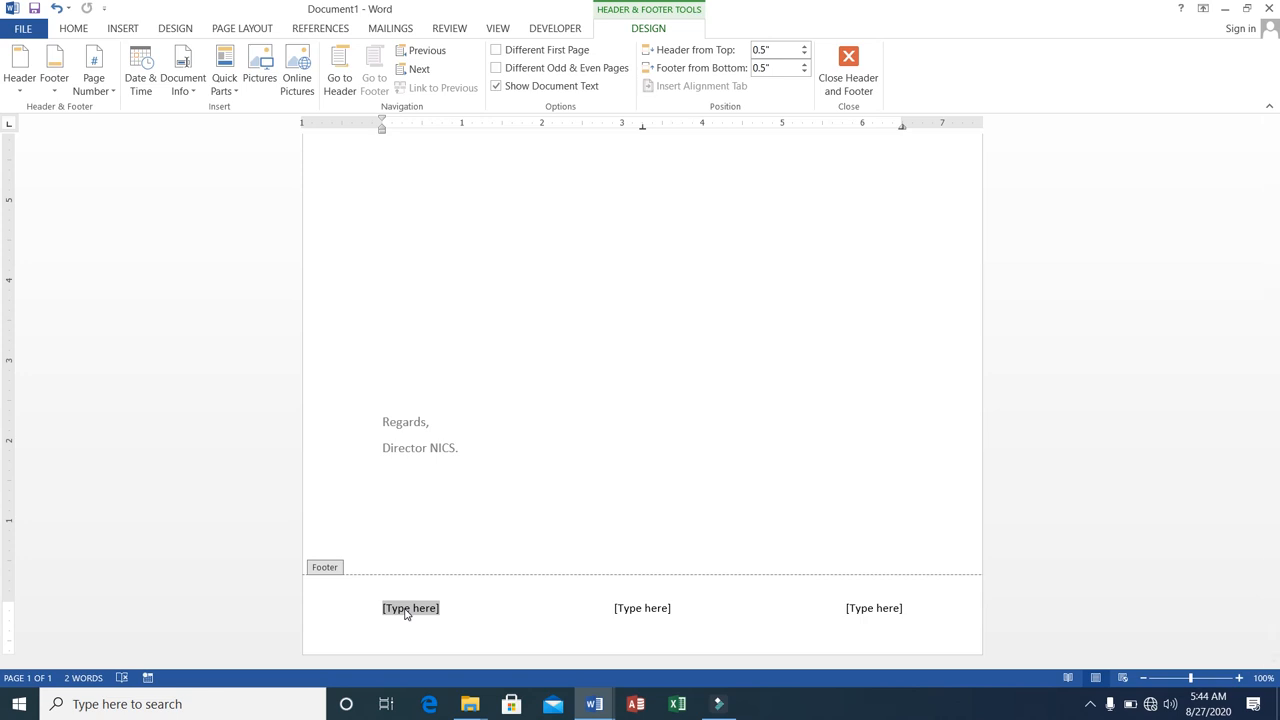
Fill the first footer column with the institute's address and move to the middle column.
{"action": "type", "text": "NIC"}
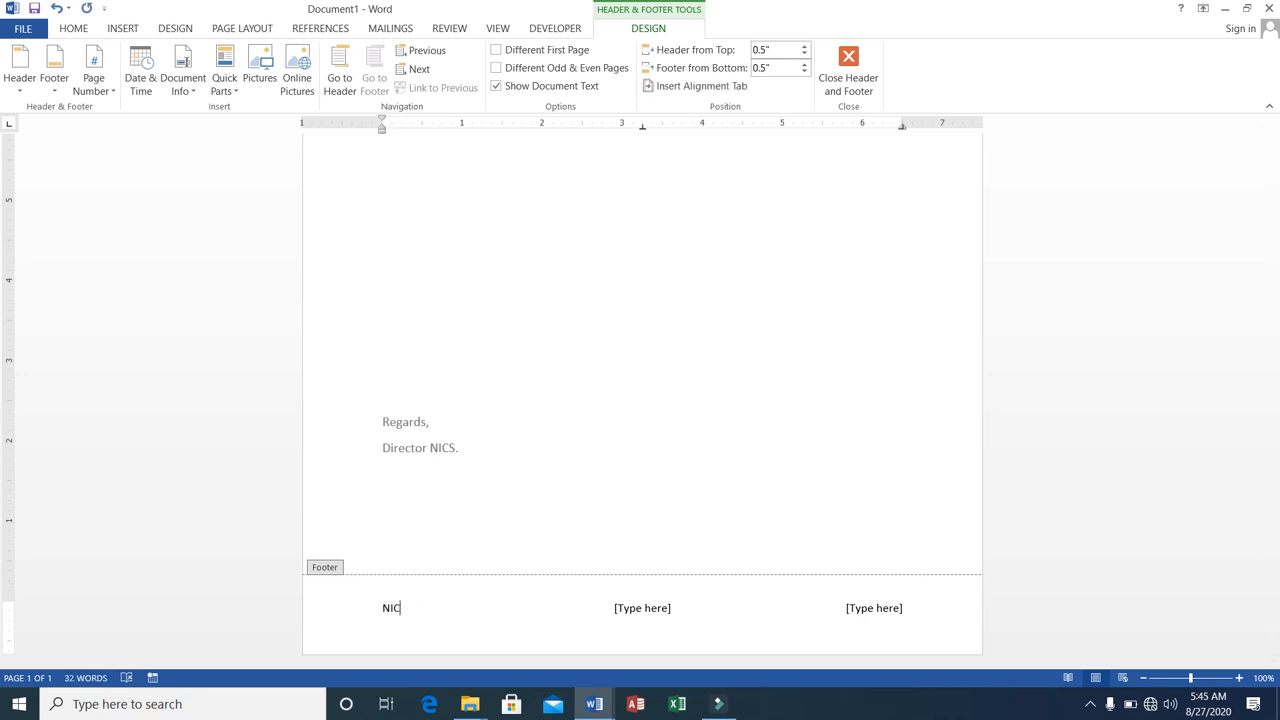
{"action": "type", "text": "S, 2nd floor, Sadder"}
{"action": "key", "text": "Tab"}
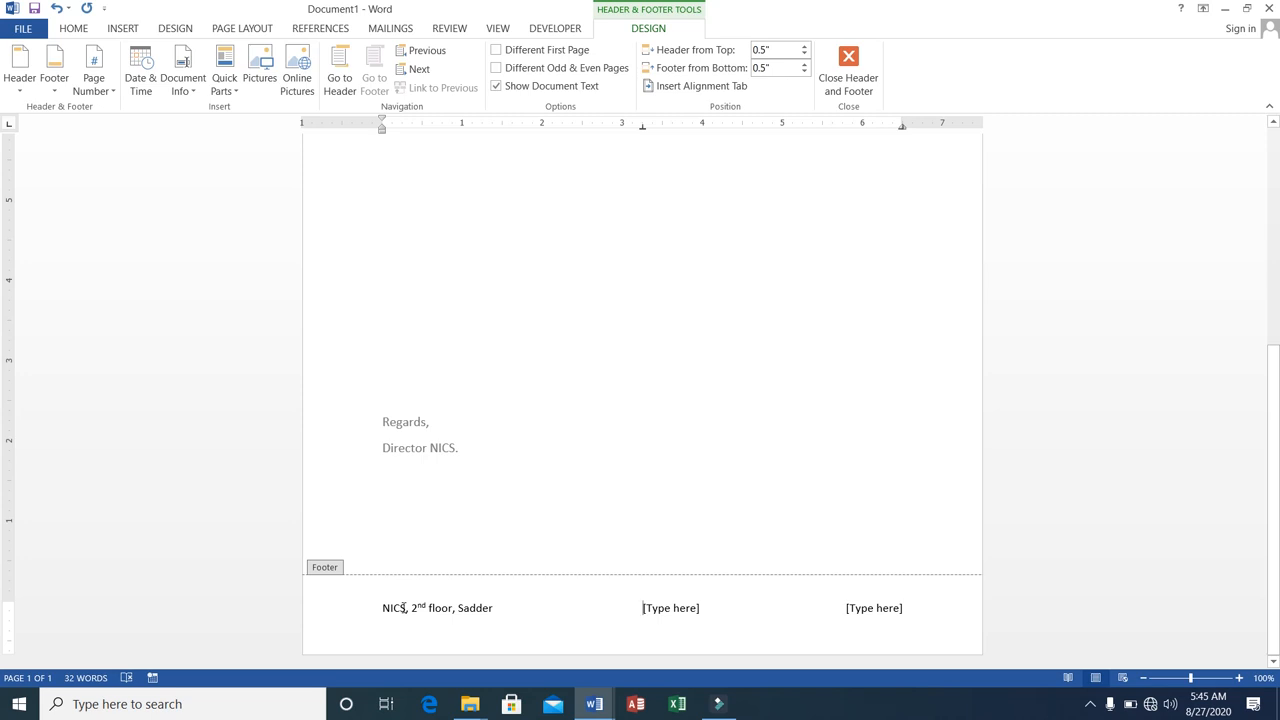
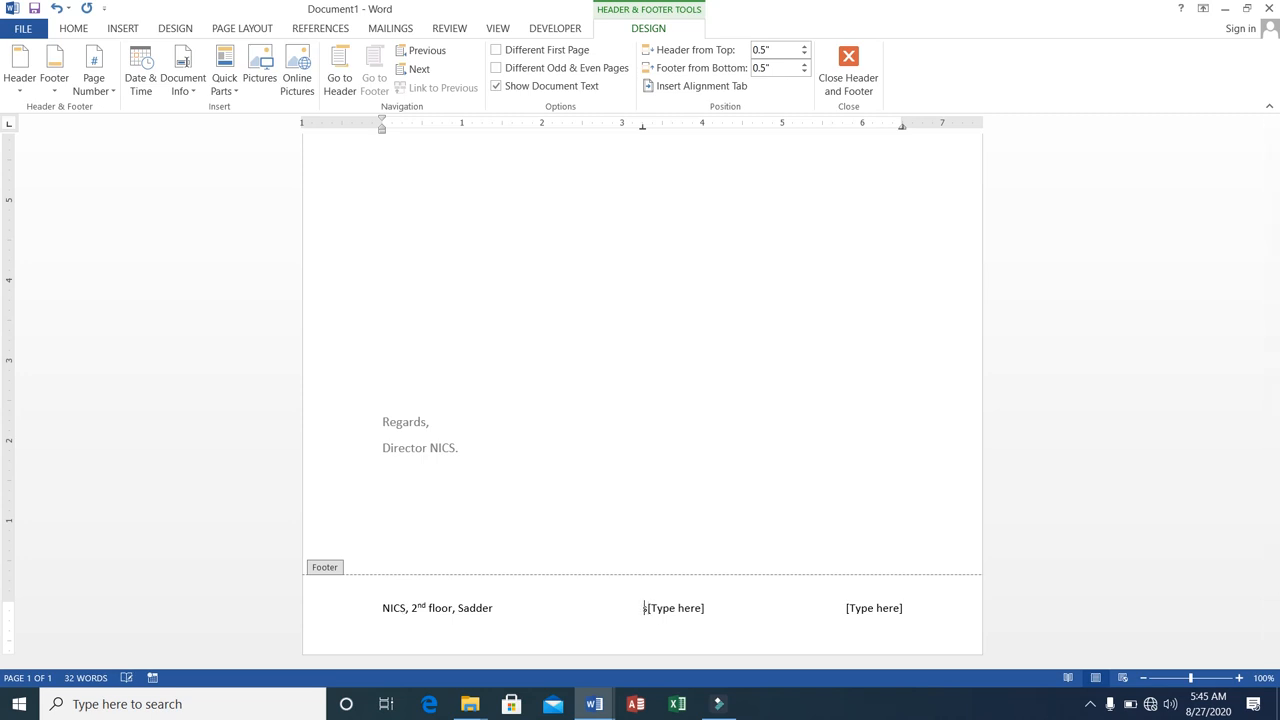
Enter the institute's support e-mail address in the middle footer column in place of its placeholder text.
{"action": "key", "text": "Delete"}
{"action": "key", "text": "Delete"}
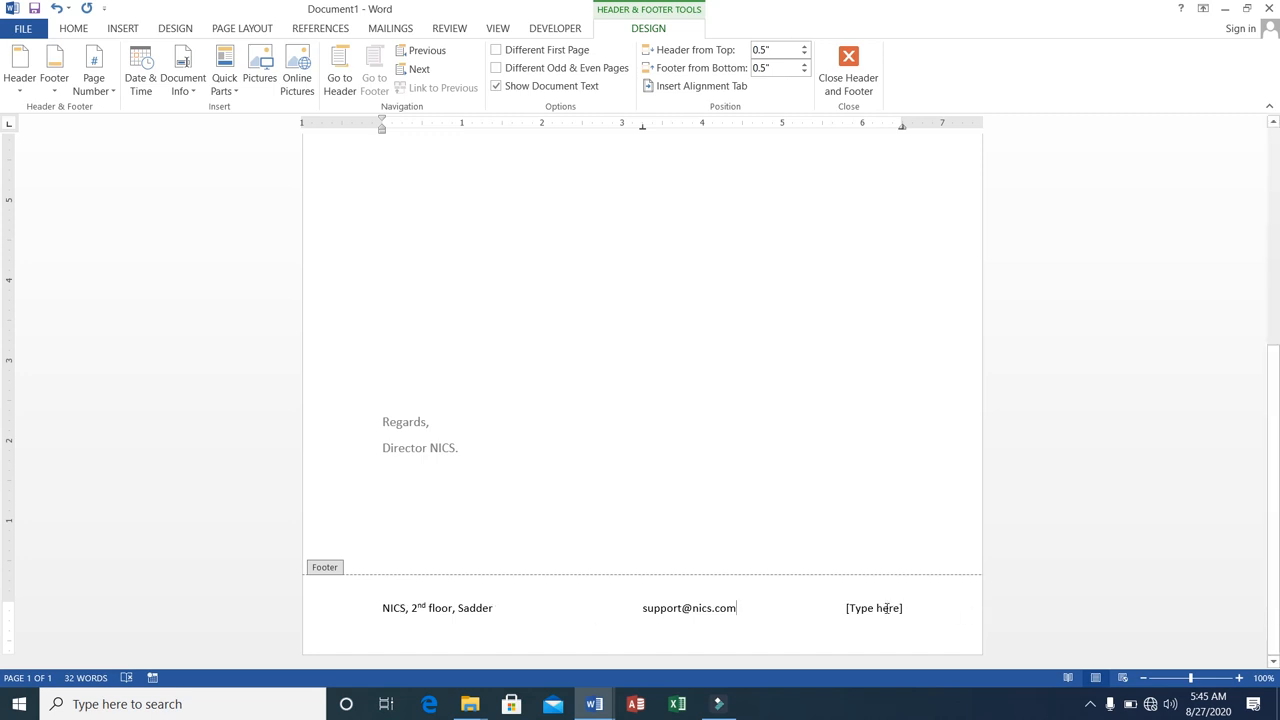
Replace the third footer column's placeholder with the institute's phone number.
{"action": "left_click", "coordinate": [875, 608]}
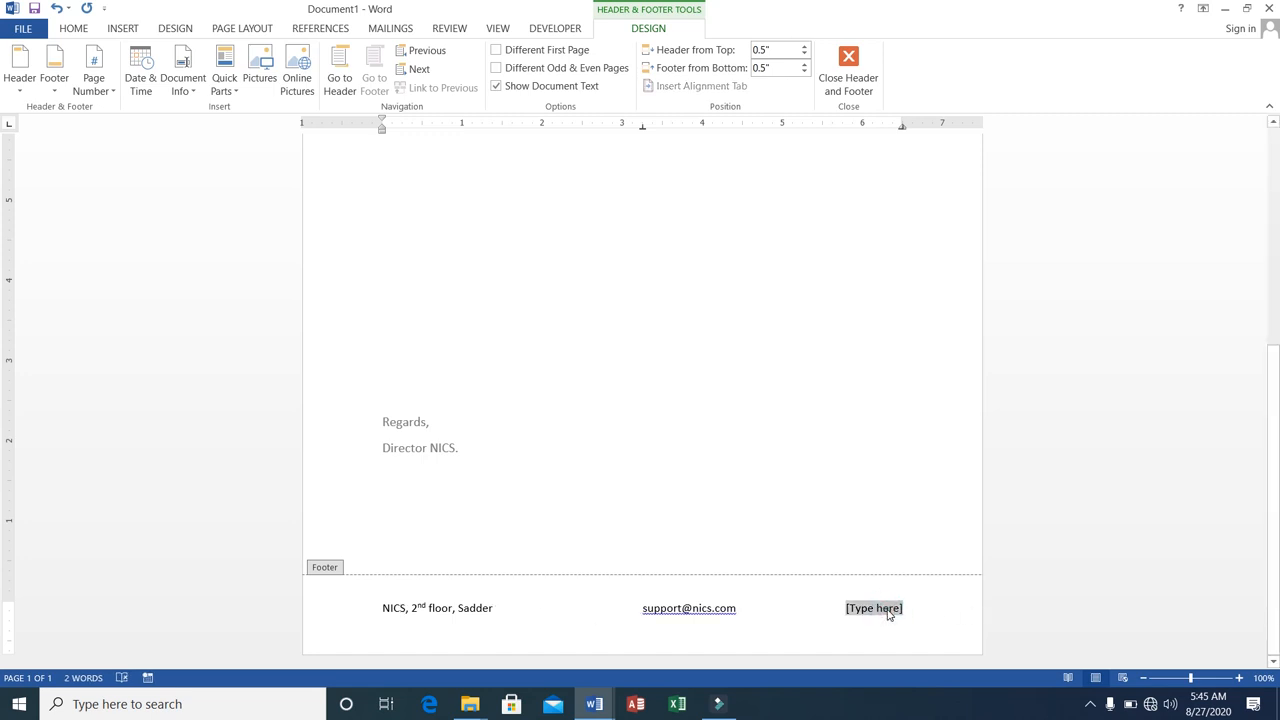
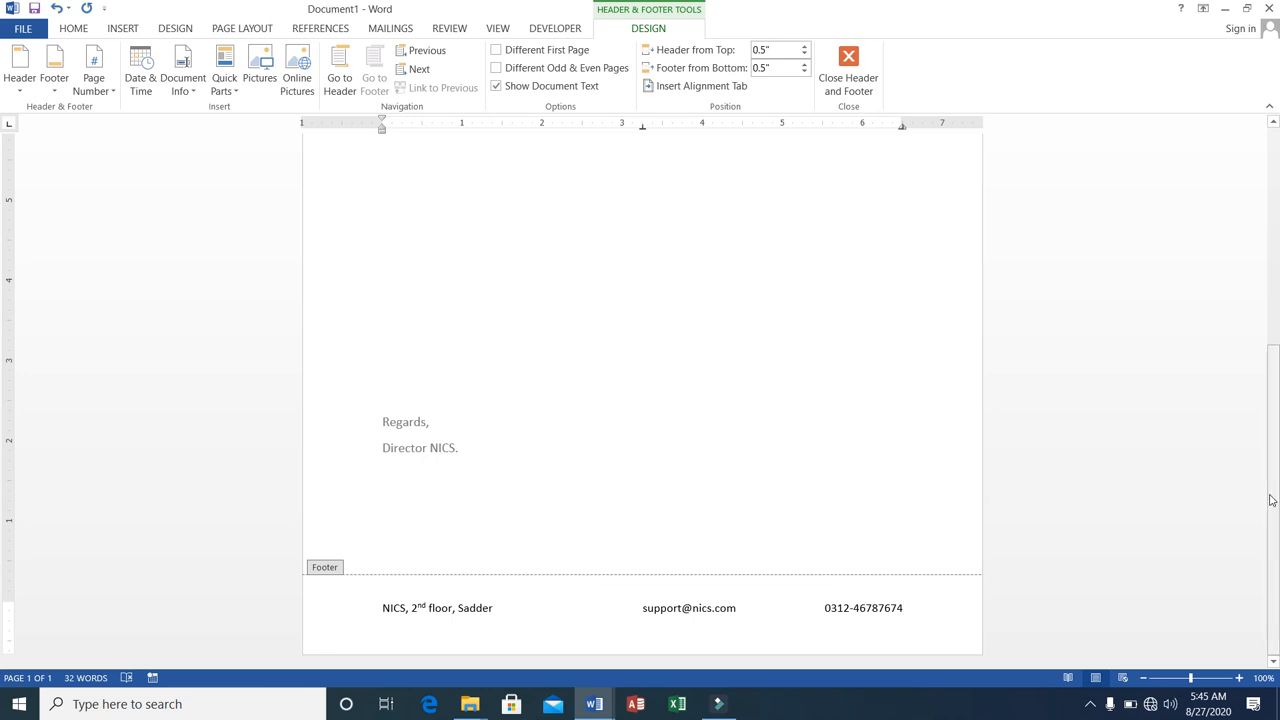
Review the letter's header and footer on the page and in the print preview, then return to the document.
{"action": "left_click_drag", "start_coordinate": [1271, 500], "coordinate": [1254, 216]}
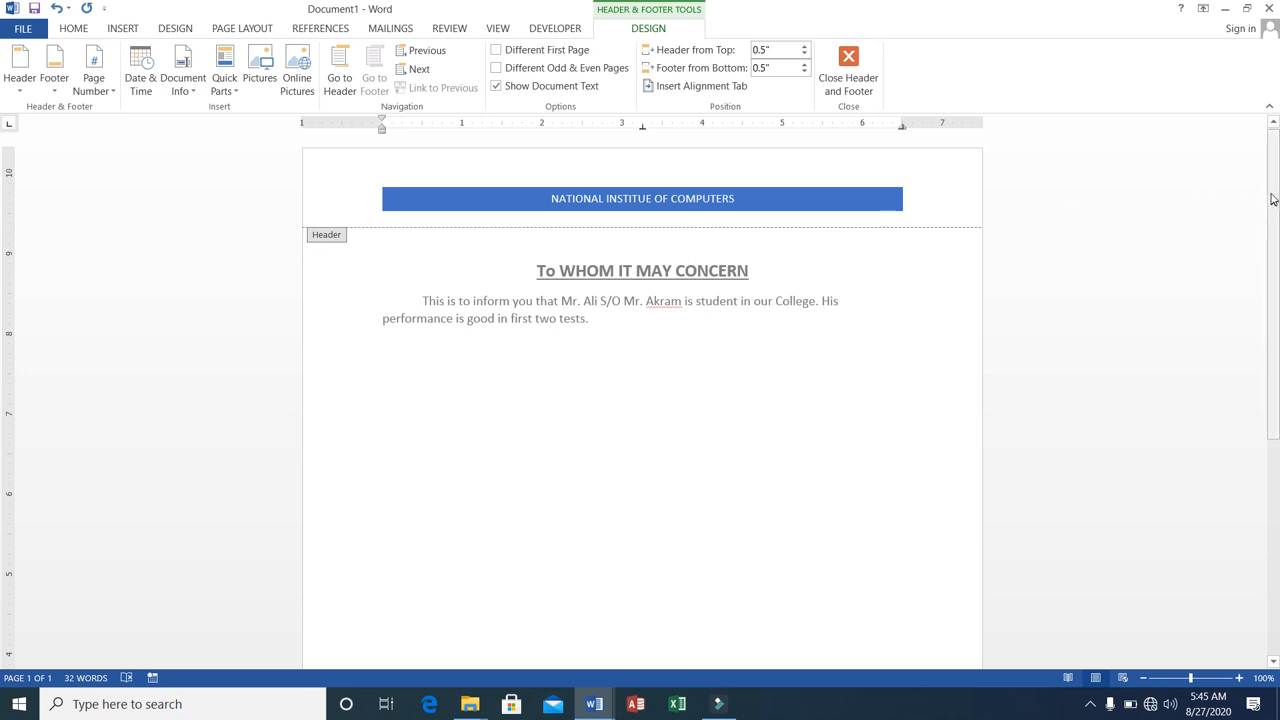
{"action": "left_click_drag", "start_coordinate": [1272, 197], "coordinate": [1264, 425]}
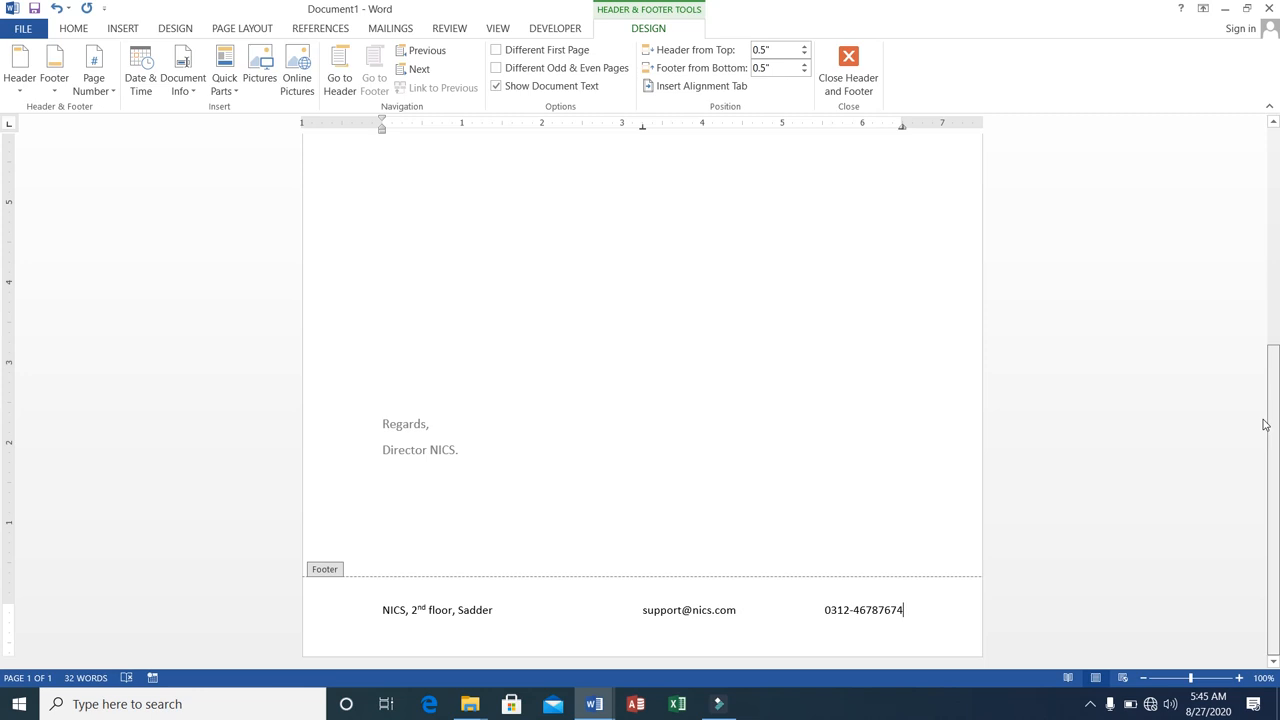
{"action": "left_click_drag", "start_coordinate": [1264, 425], "coordinate": [1238, 143]}
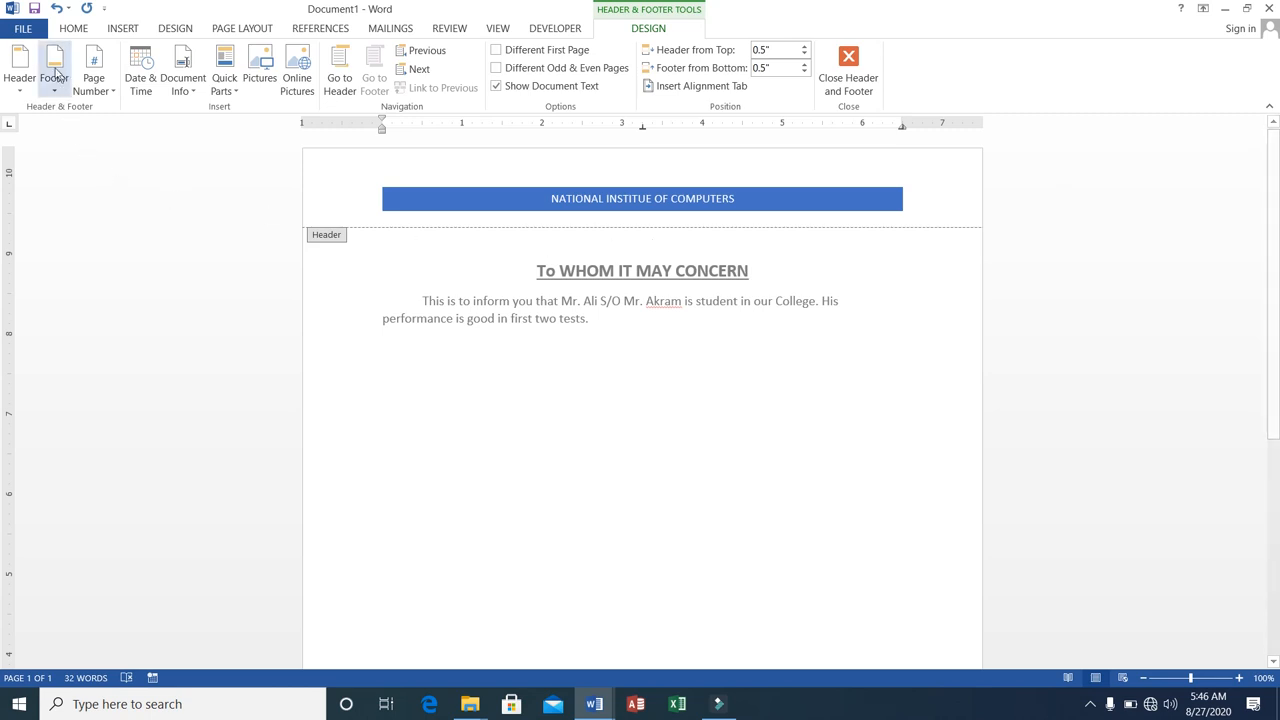
{"action": "left_click", "coordinate": [23, 30]}
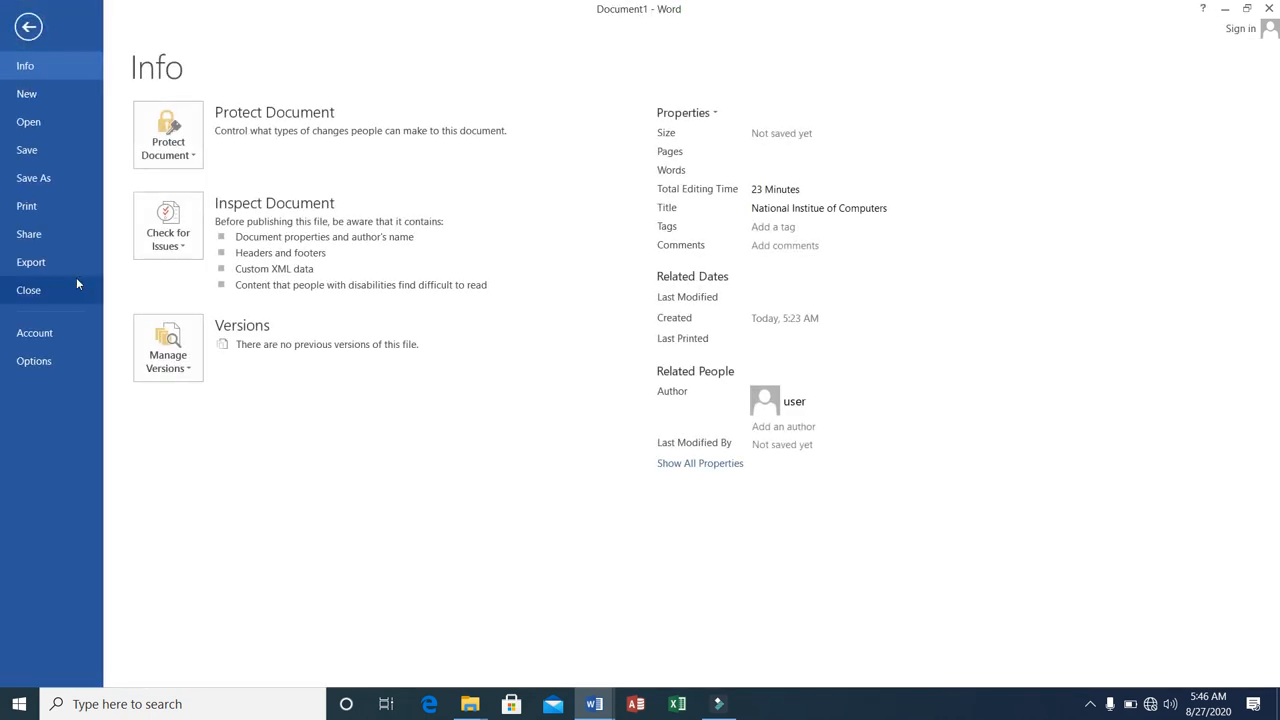
{"action": "left_click", "coordinate": [41, 206]}
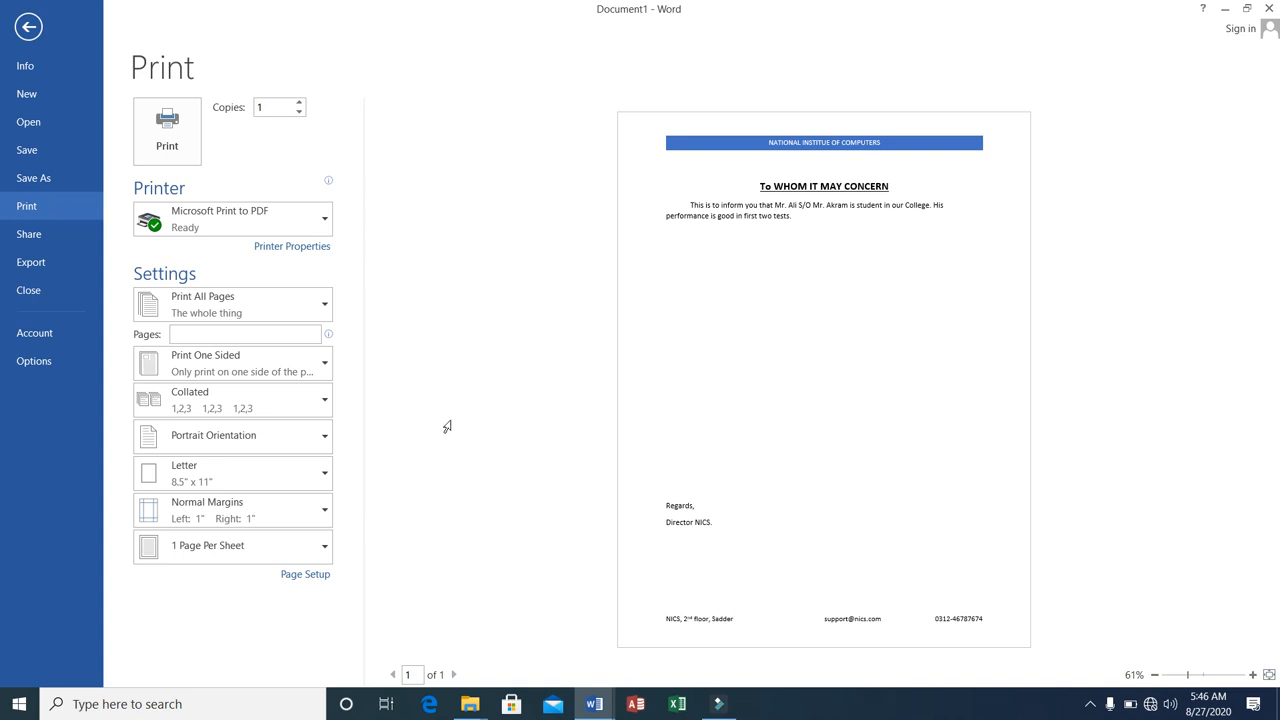
{"action": "left_click", "coordinate": [29, 28]}
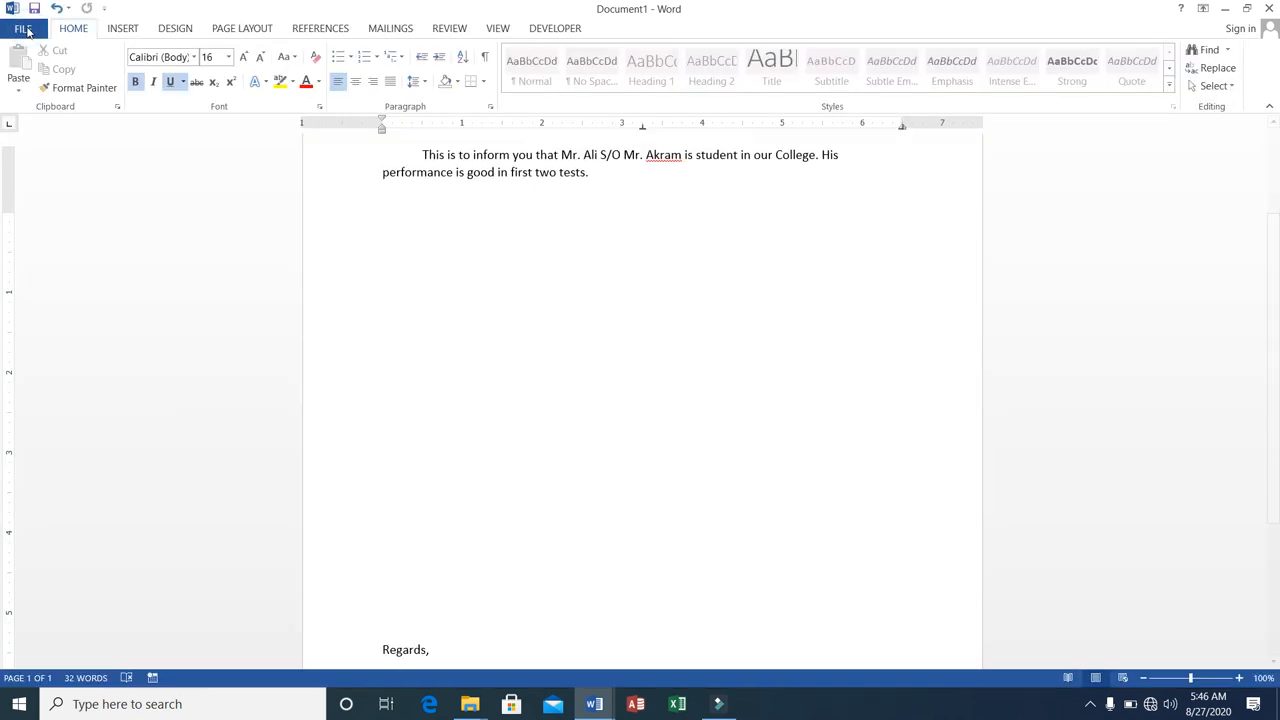
Add a line of underscores across the page below "Director NICS." and shift it down to just above the footer.
{"action": "scroll", "coordinate": [563, 620], "scroll_direction": "down", "scroll_amount": 4}
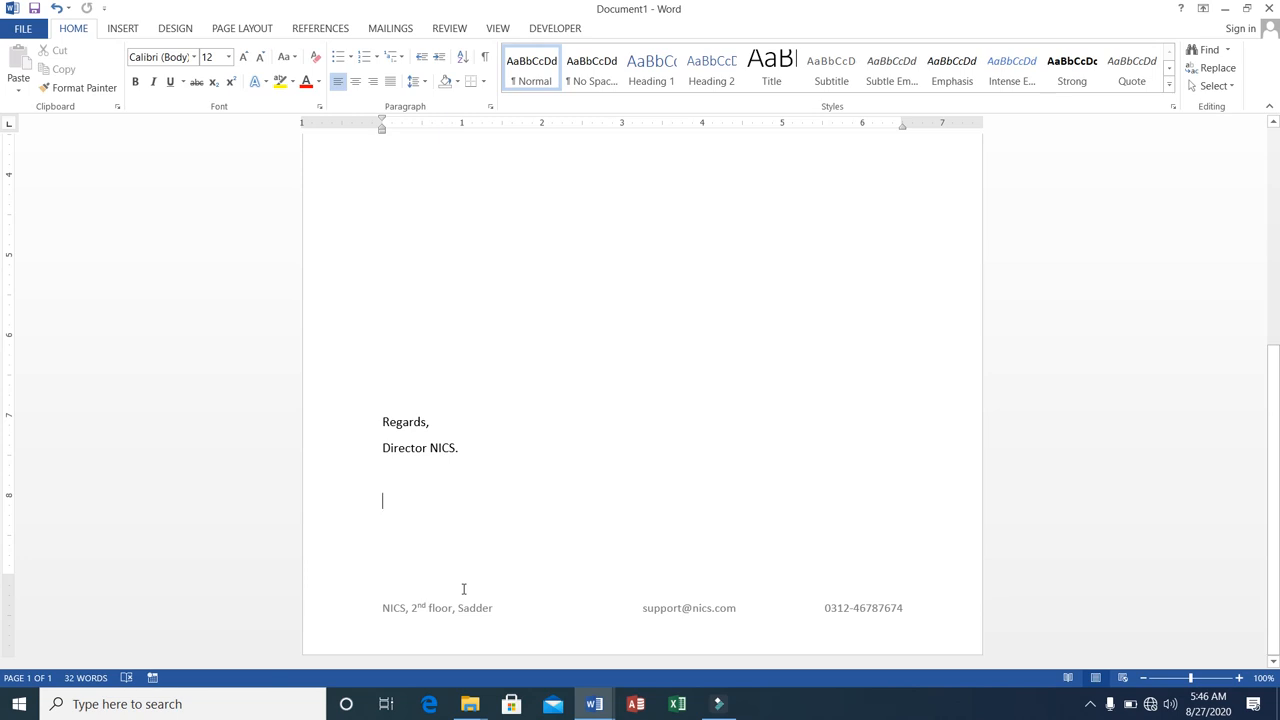
{"action": "type", "text": "______________________________"}
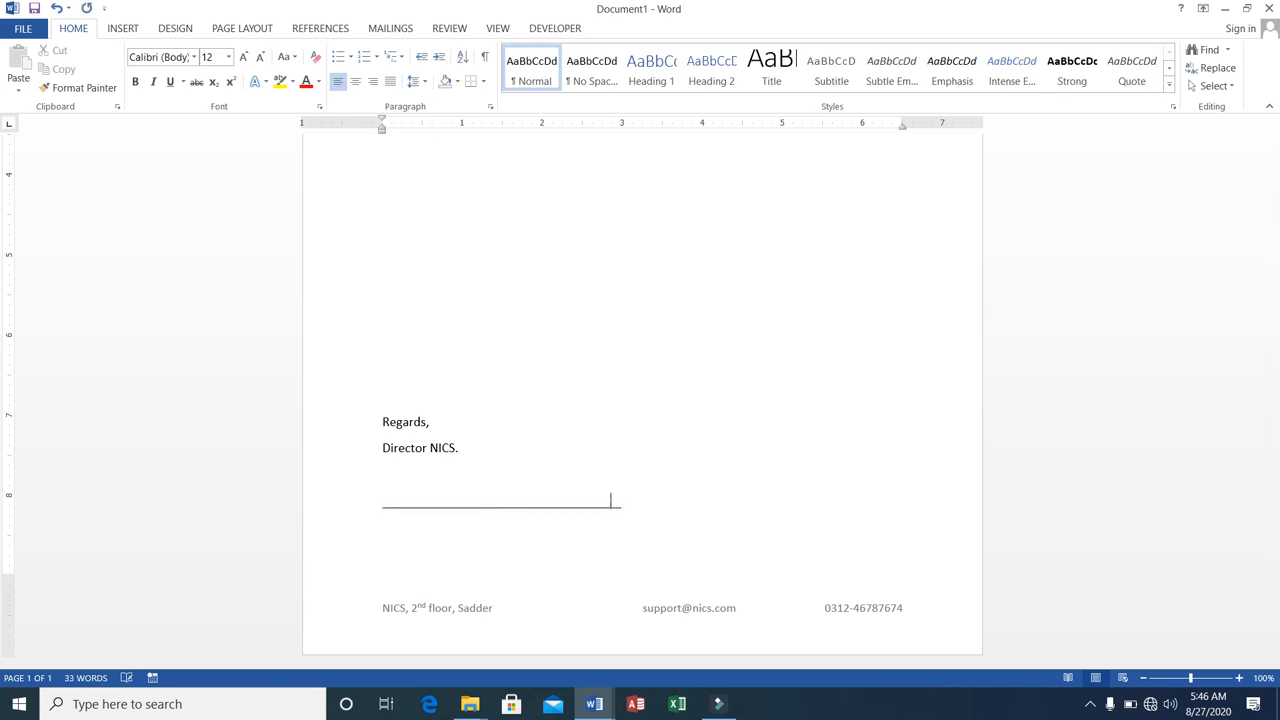
{"action": "type", "text": "________________________________"}
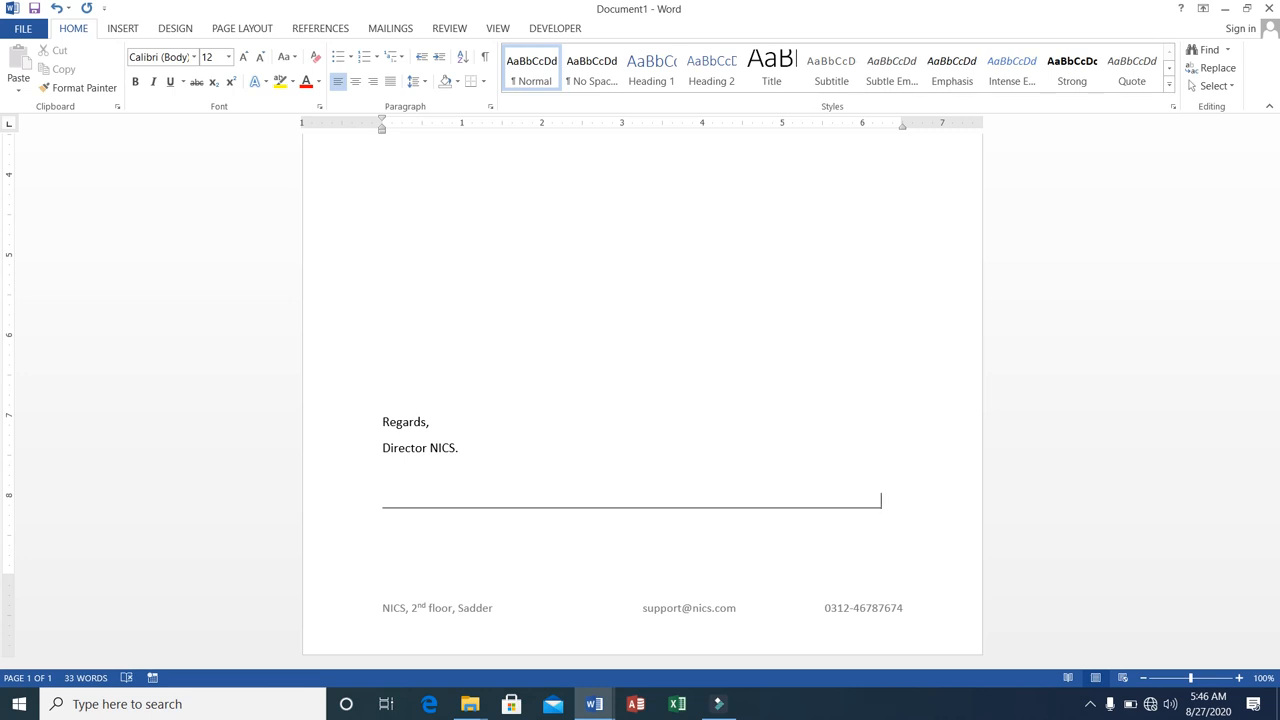
{"action": "key", "text": "Return"}
{"action": "key", "text": "Return"}
{"action": "key", "text": "Return"}
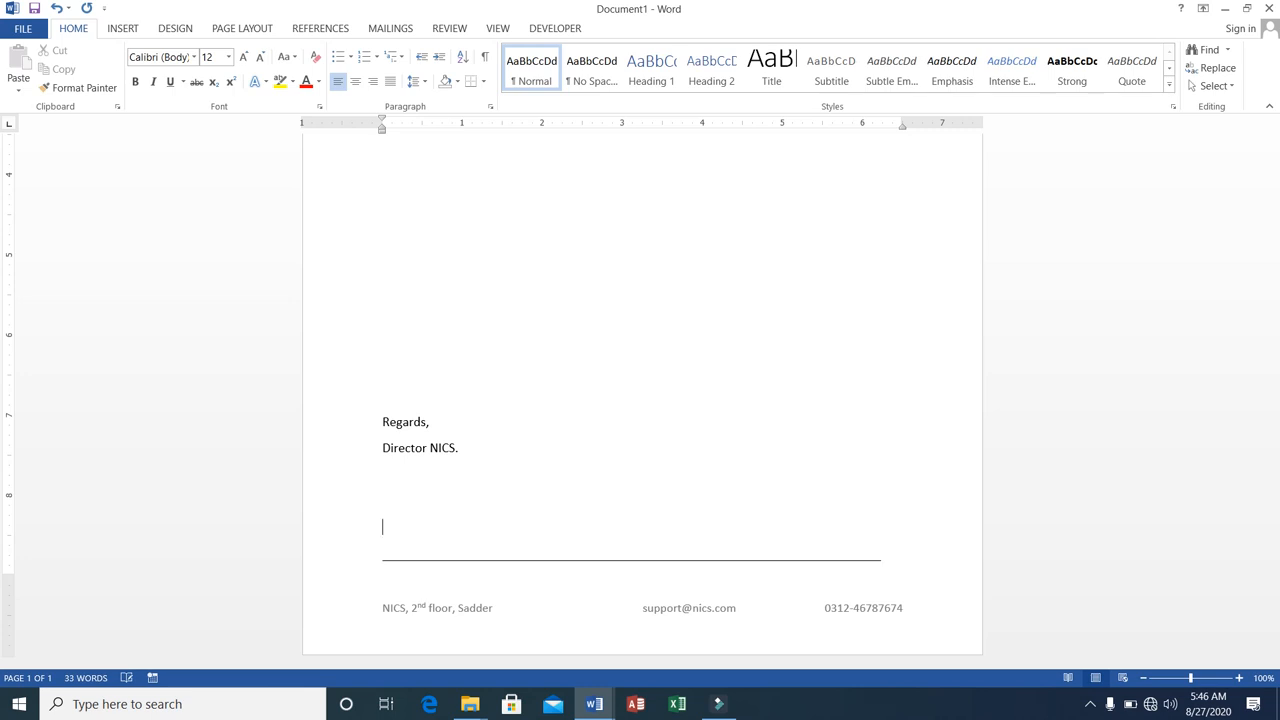
{"action": "key", "text": "BackSpace"}
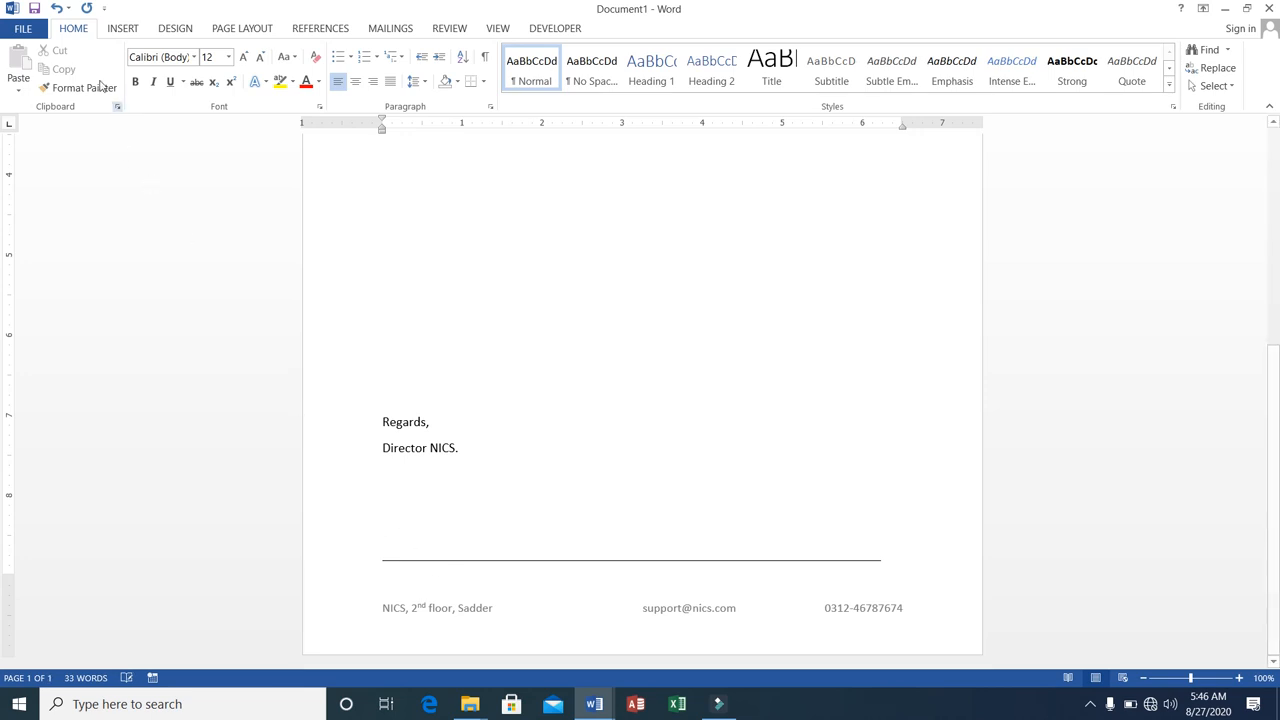
Examine the separator line, header and footer in the print preview at 116% zoom and return to the document.
{"action": "left_click", "coordinate": [38, 34]}
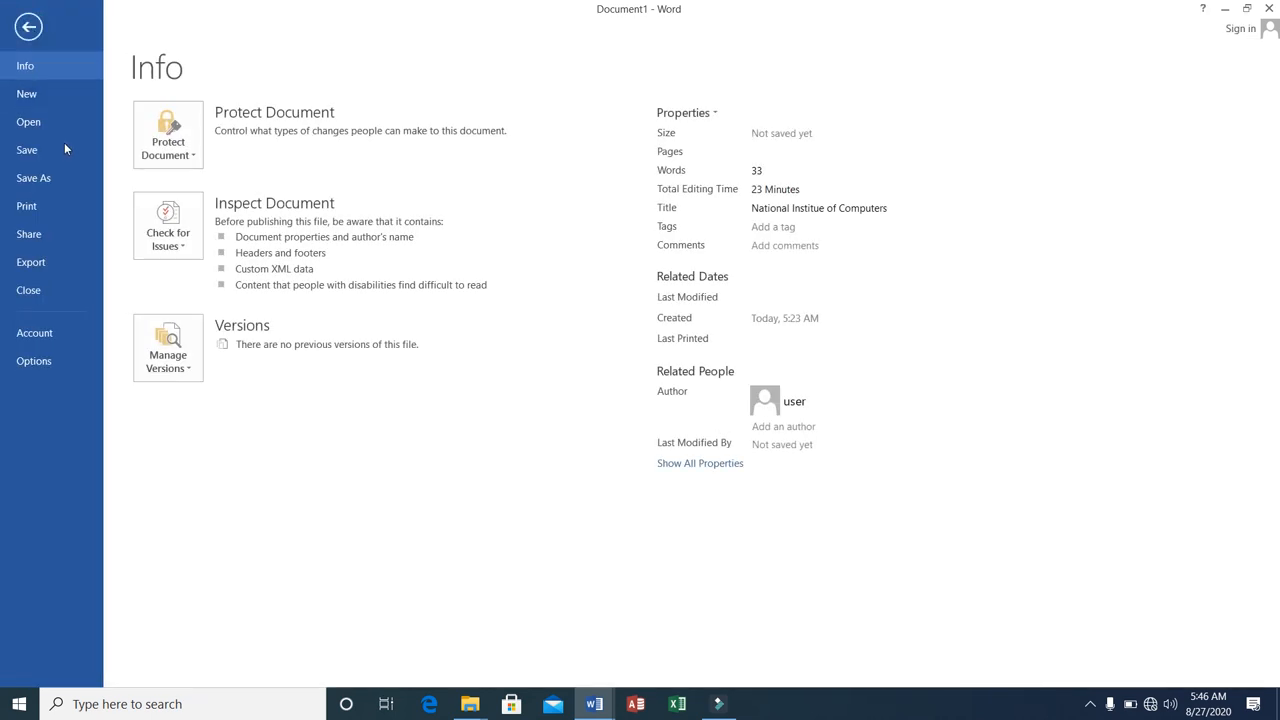
{"action": "left_click", "coordinate": [44, 212]}
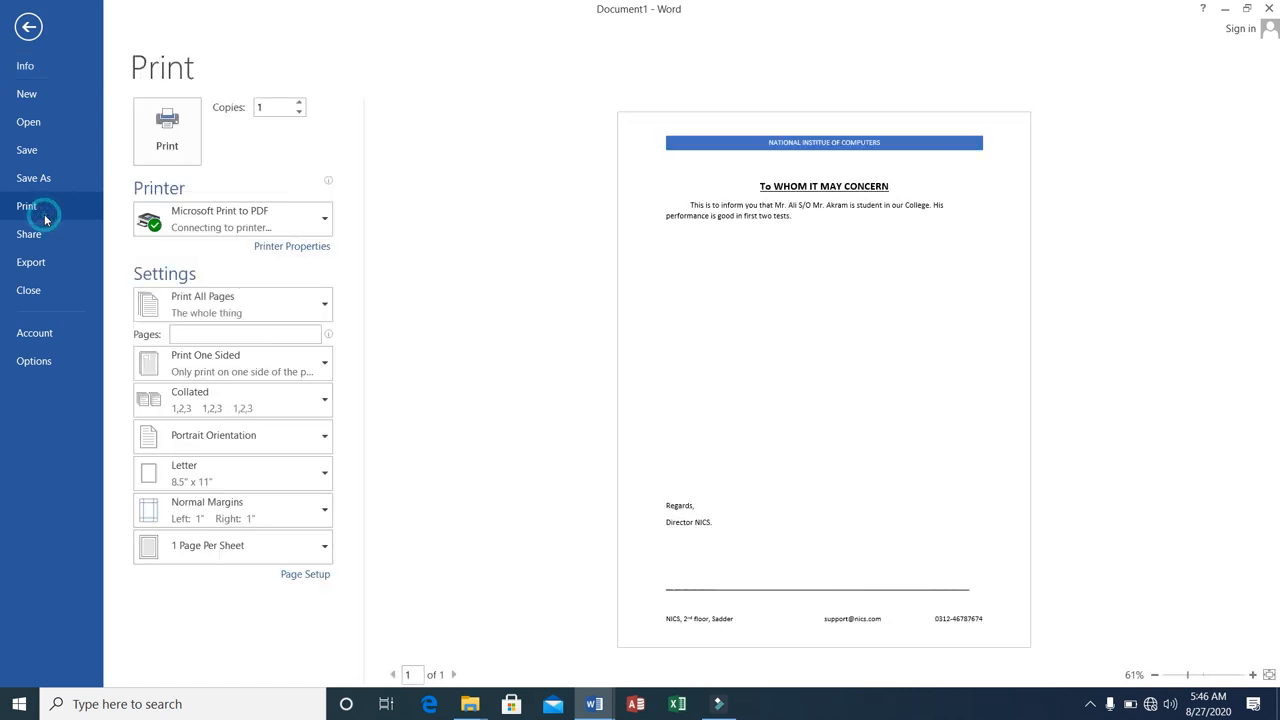
{"action": "left_click", "coordinate": [1205, 675]}
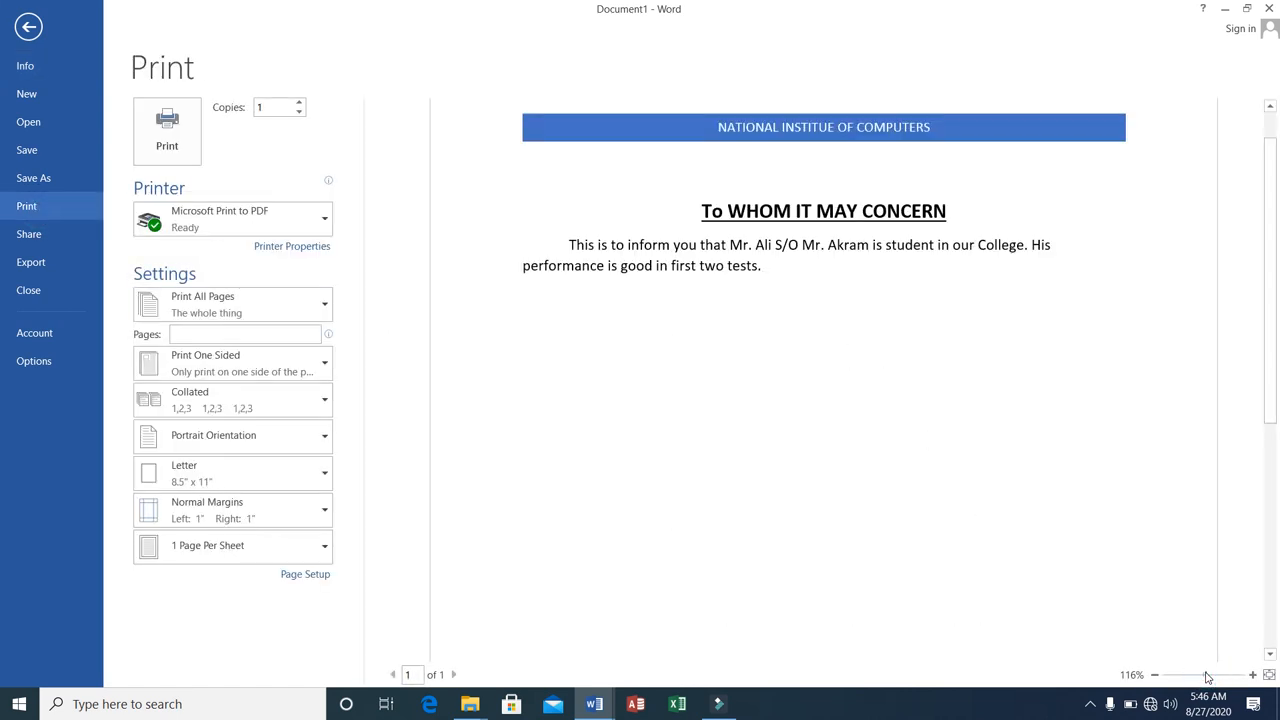
{"action": "left_click_drag", "start_coordinate": [1273, 150], "coordinate": [1277, 400]}
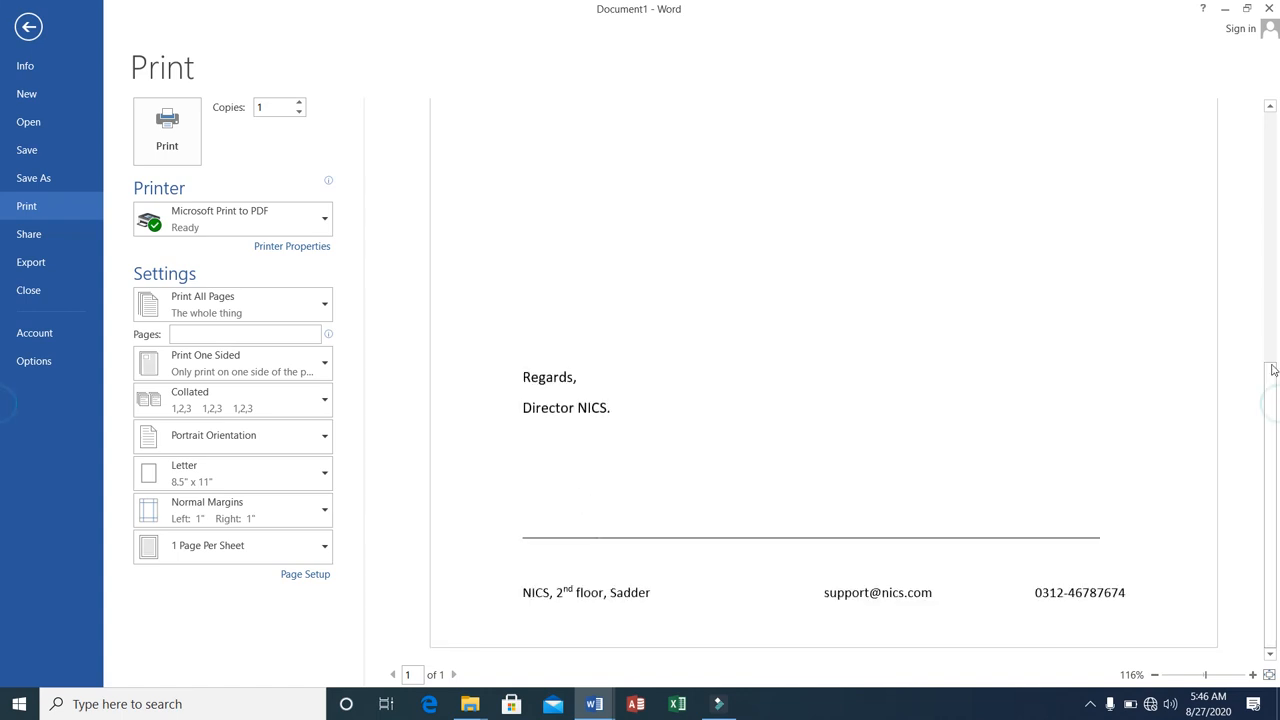
{"action": "left_click_drag", "start_coordinate": [1271, 383], "coordinate": [1259, 123]}
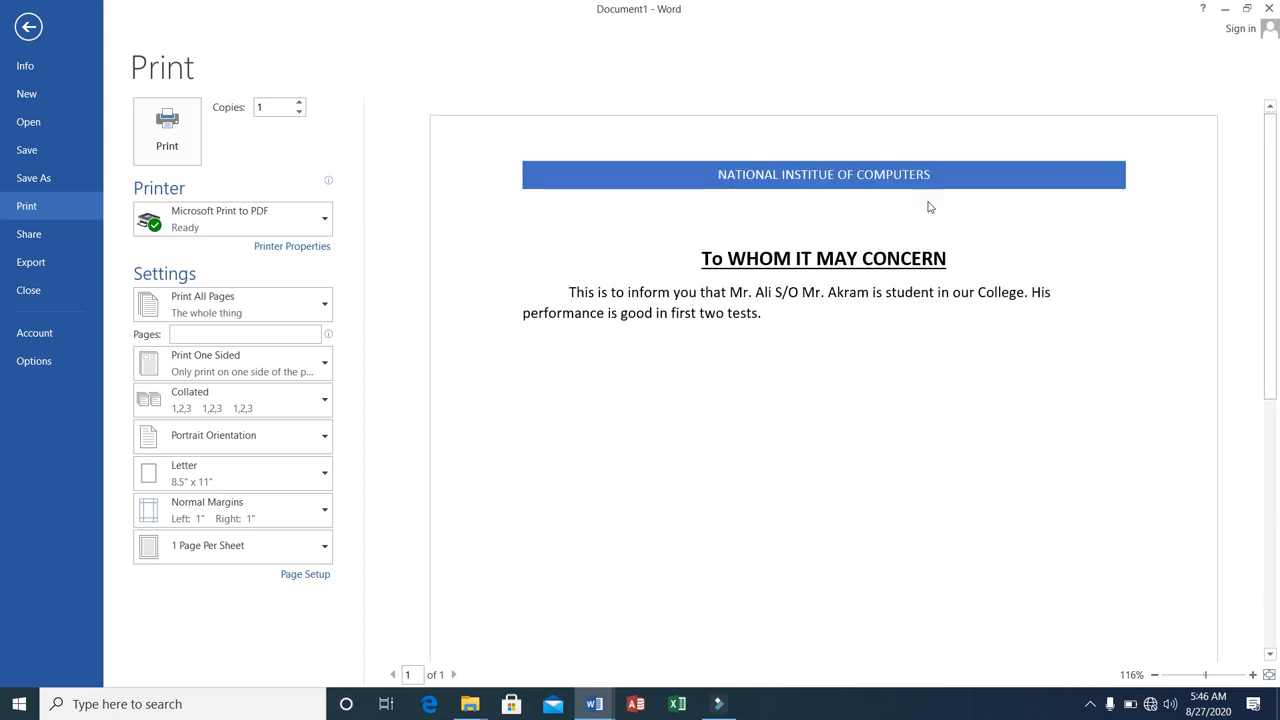
{"action": "left_click", "coordinate": [28, 26]}
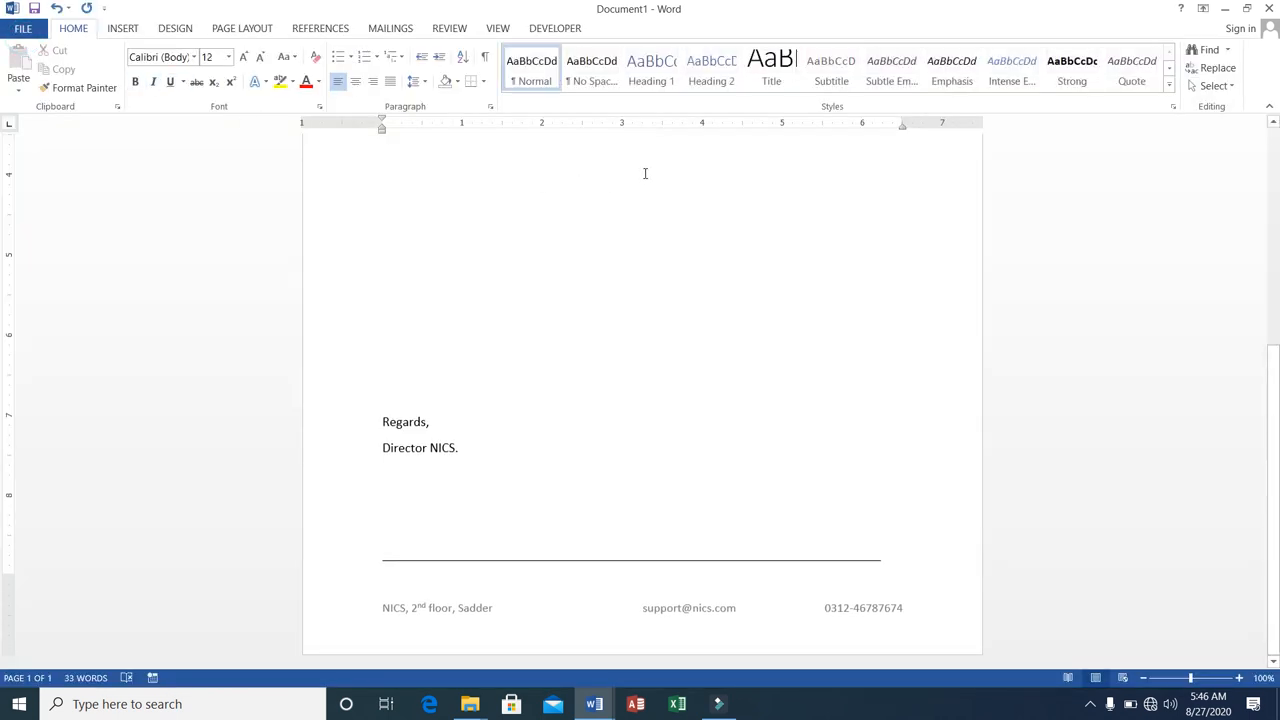
Insert the Plain Number 1 page number at the top of the page.
{"action": "left_click", "coordinate": [116, 31]}
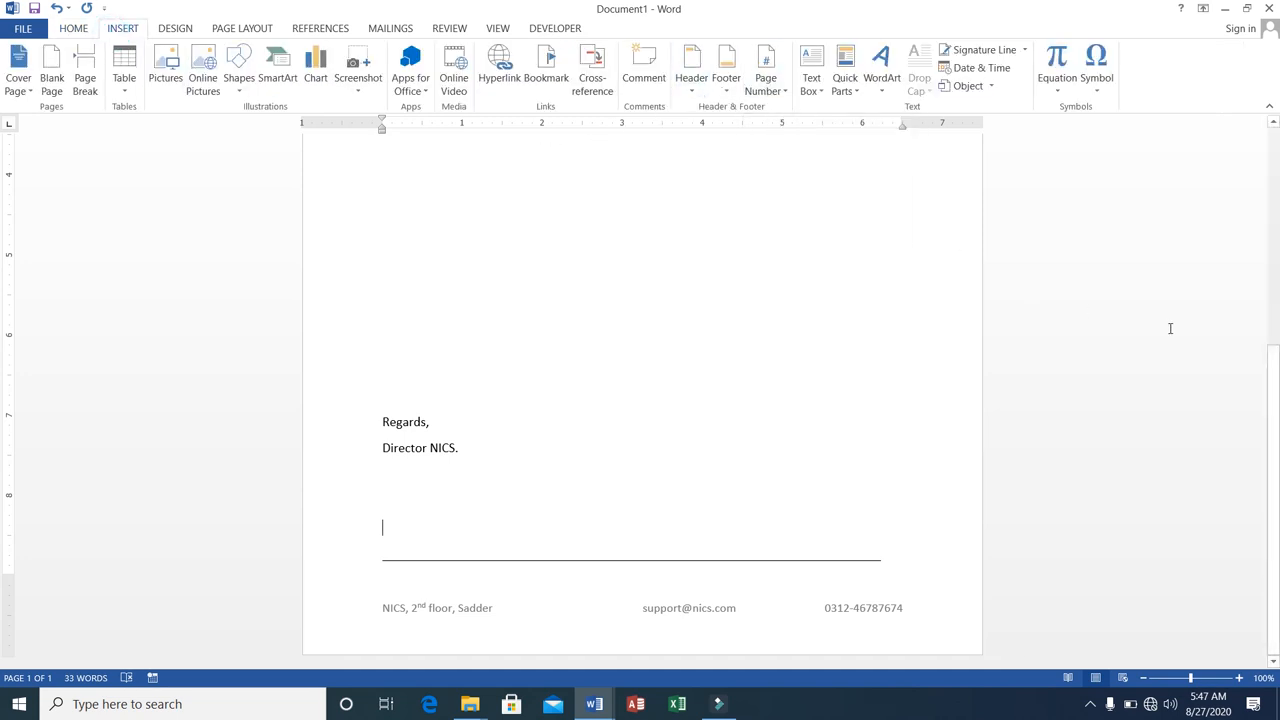
{"action": "left_click_drag", "start_coordinate": [1268, 413], "coordinate": [1251, 229]}
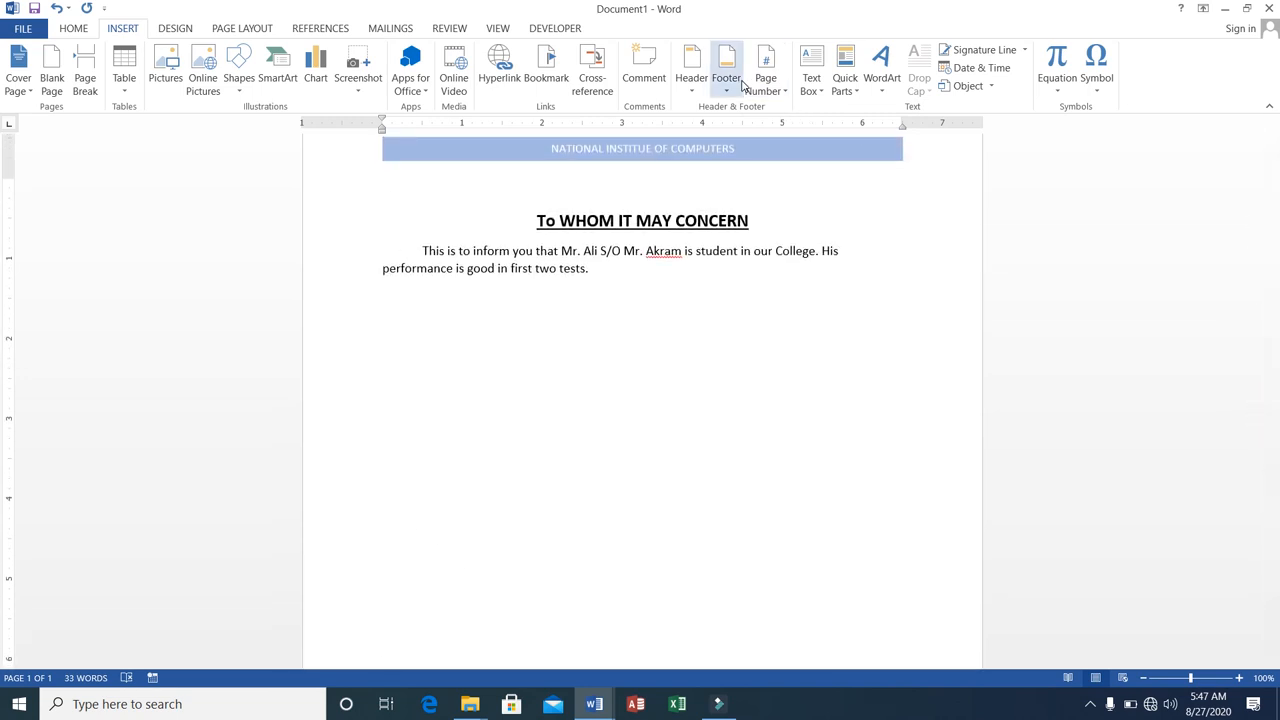
{"action": "left_click", "coordinate": [775, 98]}
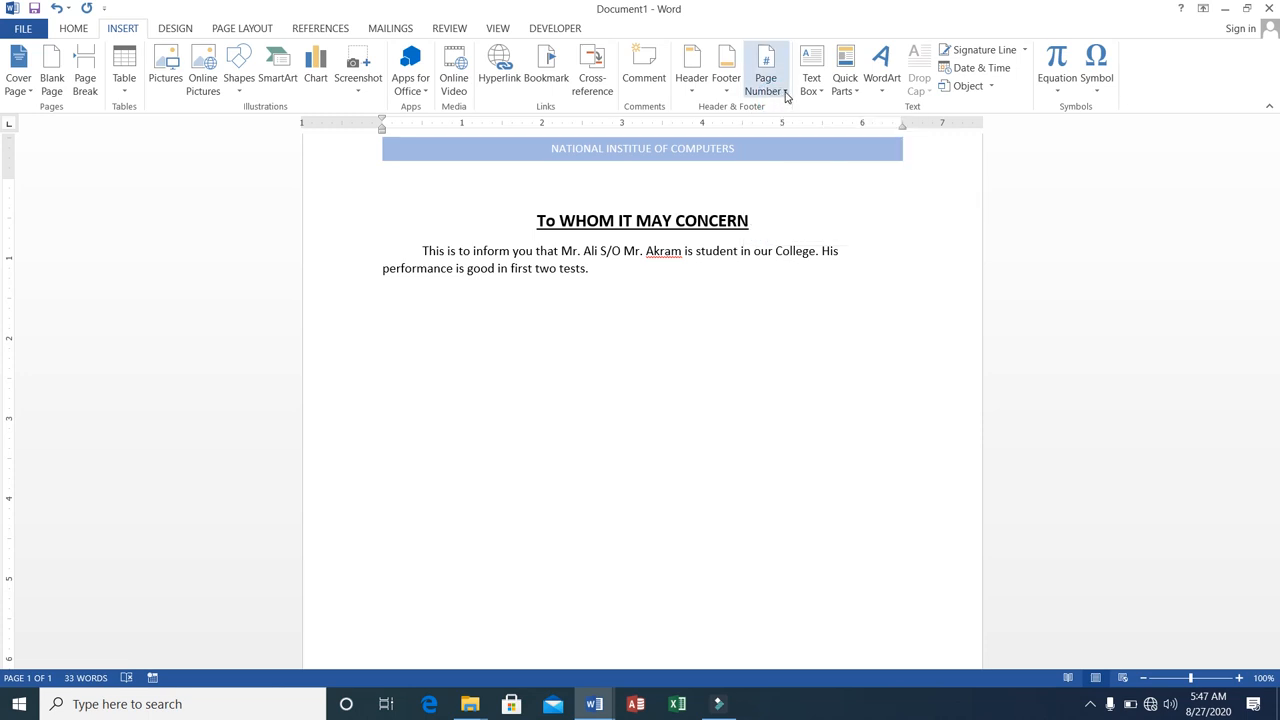
{"action": "left_click", "coordinate": [786, 96]}
{"action": "mouse_move", "coordinate": [790, 113]}
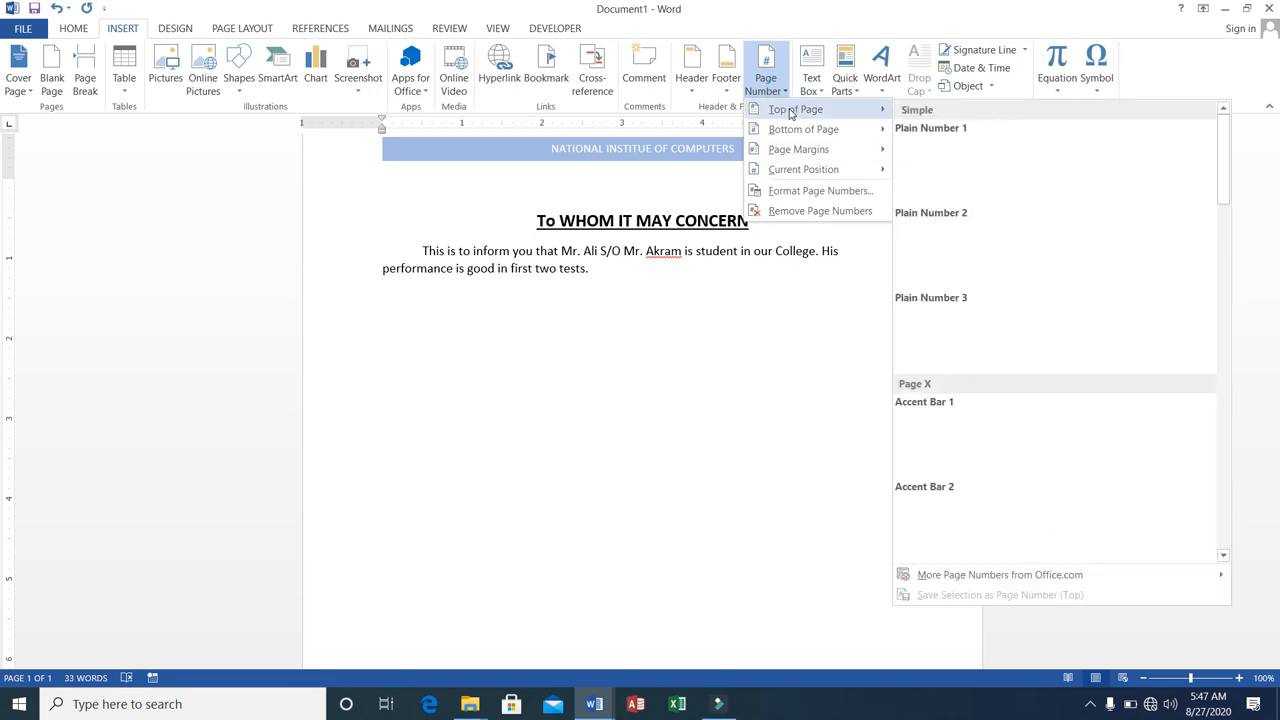
{"action": "left_click", "coordinate": [926, 162]}
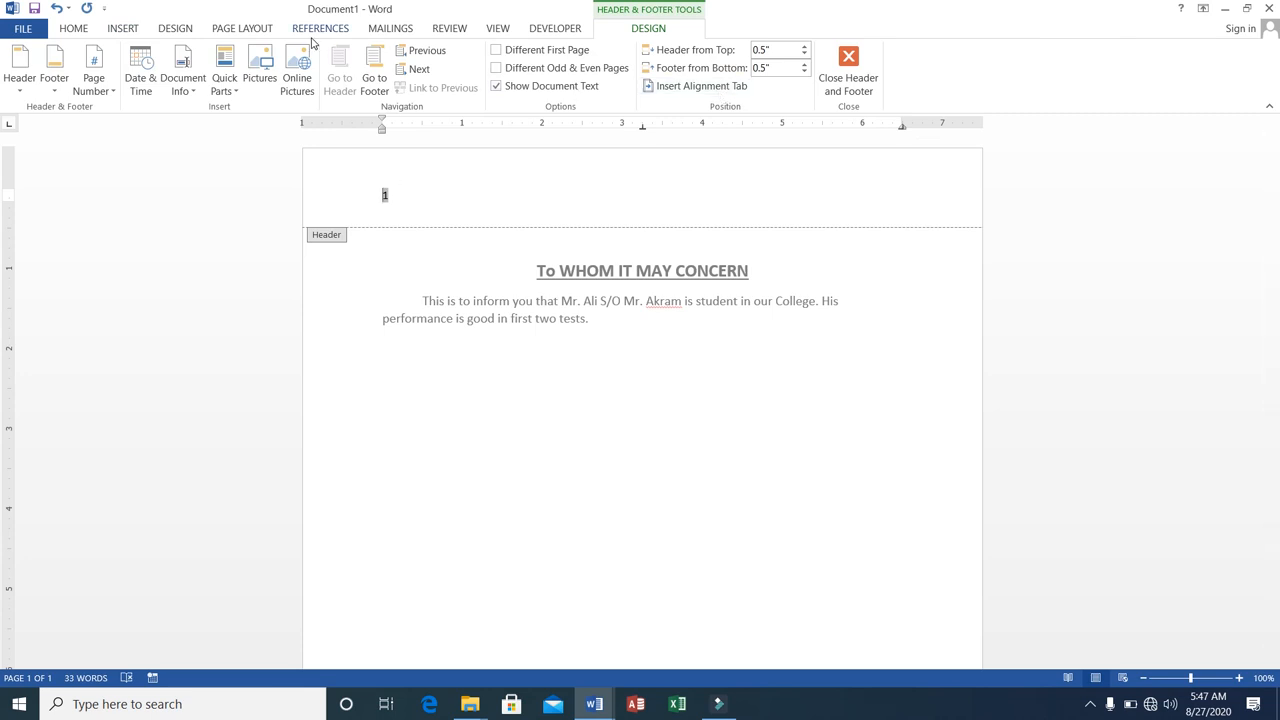
Insert the centred Plain Number 2 page number at the top of the page.
{"action": "left_click", "coordinate": [124, 28]}
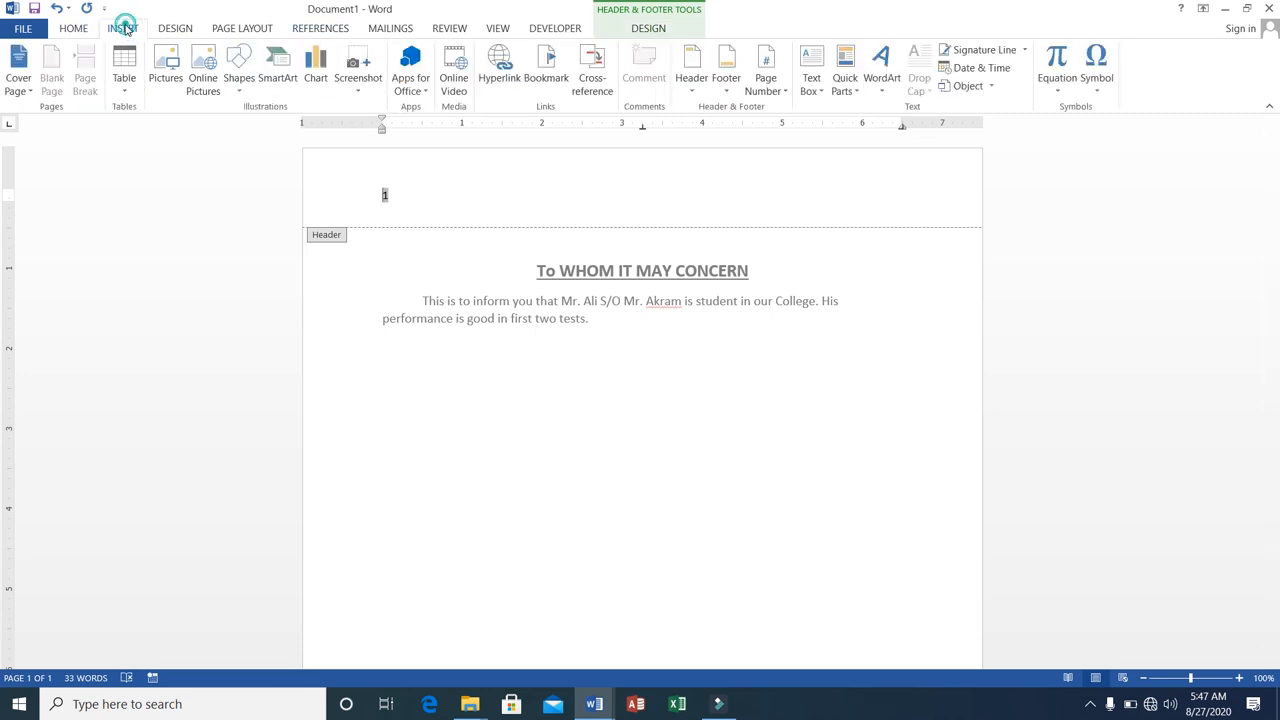
{"action": "left_click", "coordinate": [782, 95]}
{"action": "mouse_move", "coordinate": [810, 132]}
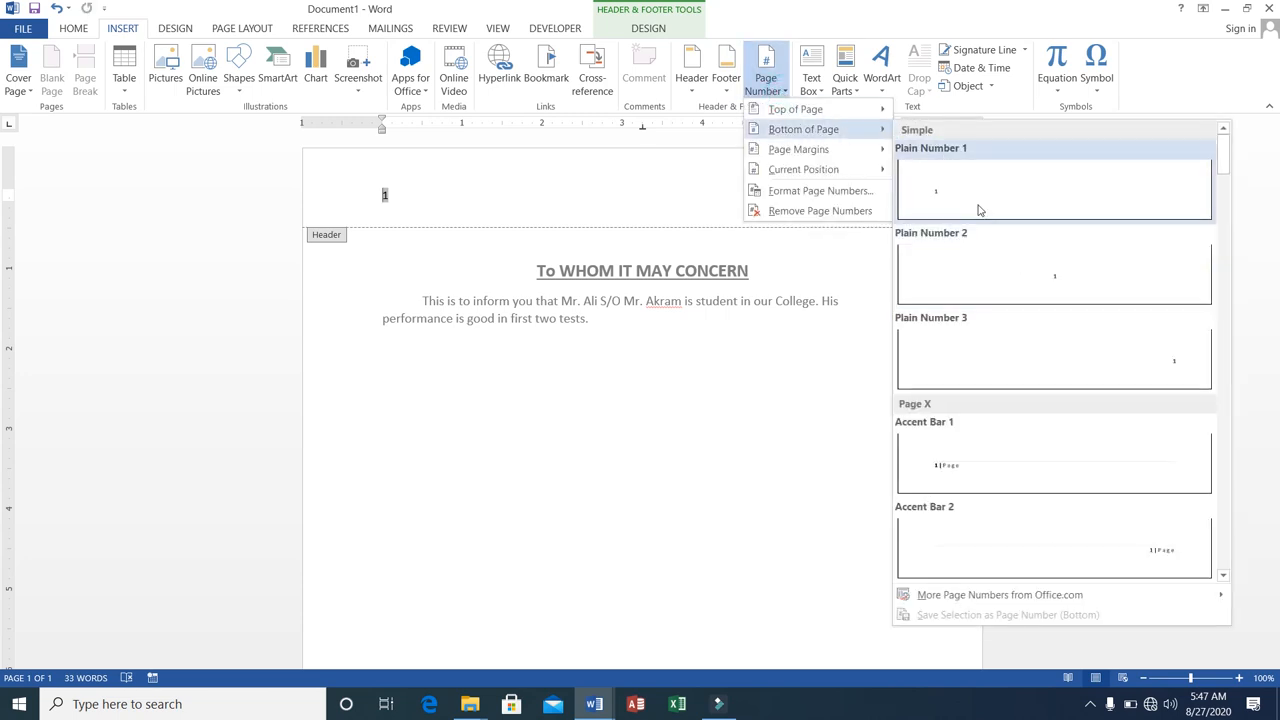
{"action": "mouse_move", "coordinate": [869, 119]}
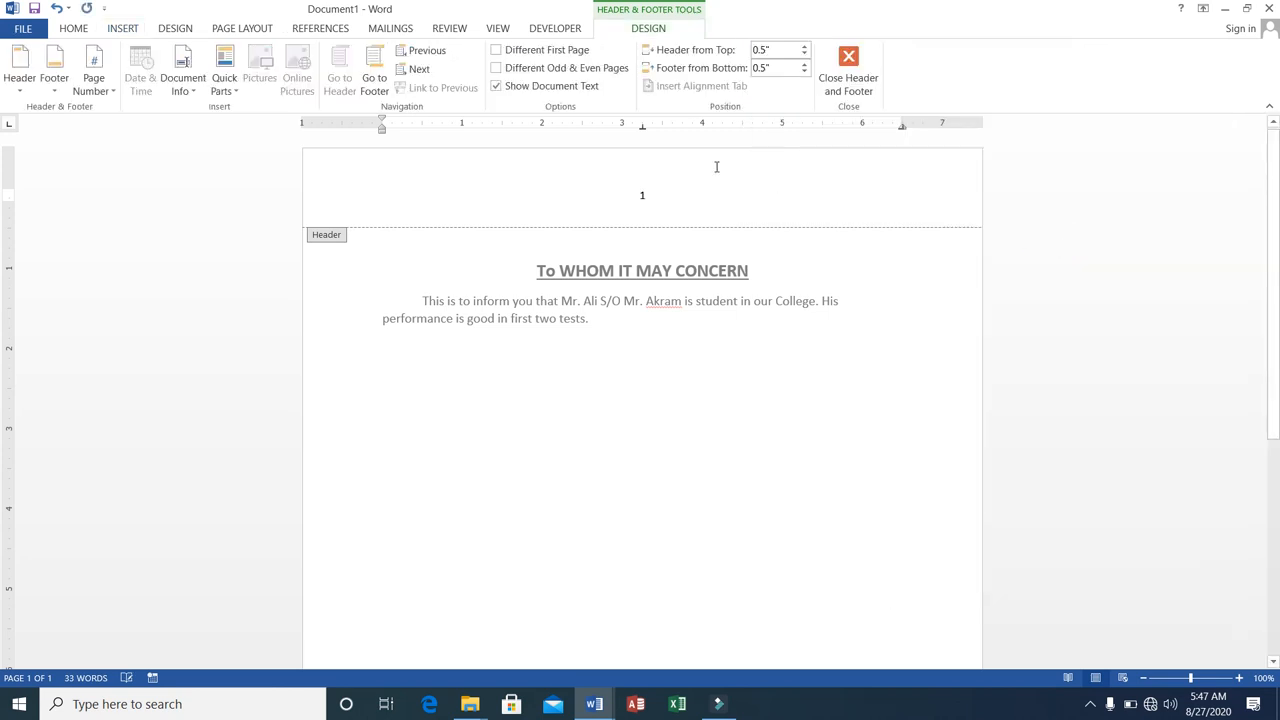
Insert the centred Plain Number 2 page number at the bottom of the page.
{"action": "left_click", "coordinate": [137, 29]}
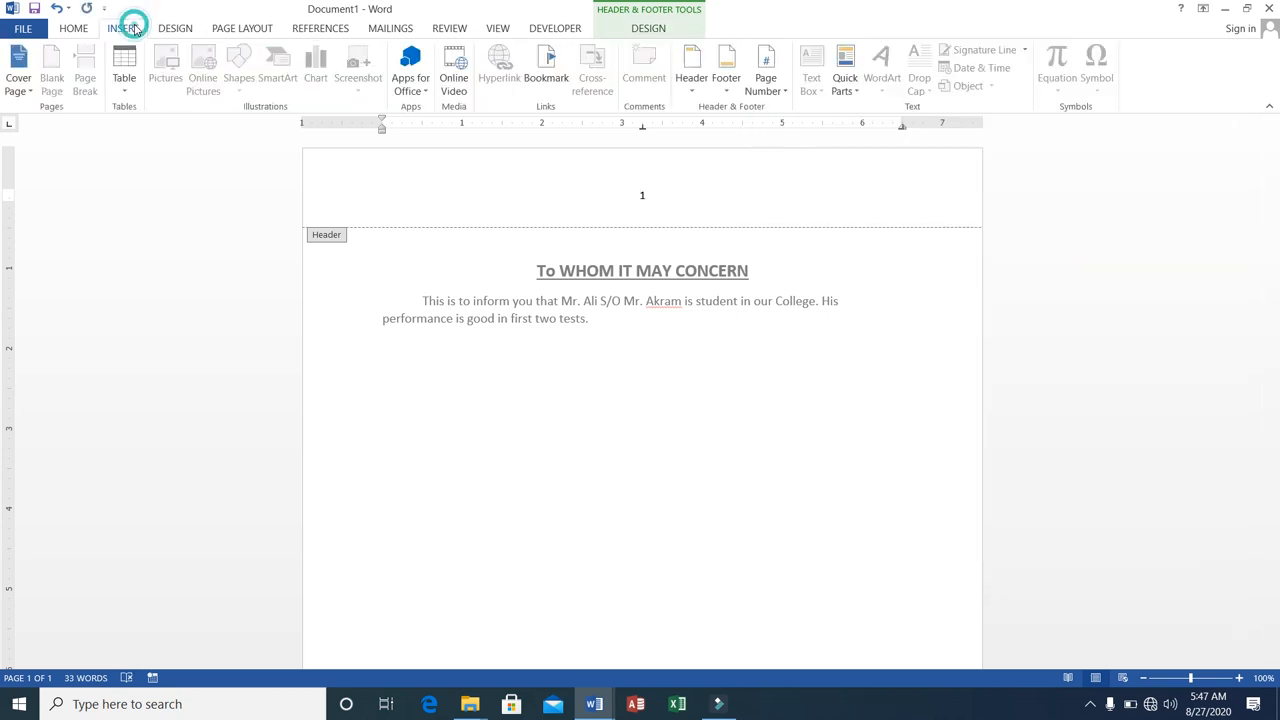
{"action": "left_click", "coordinate": [768, 86]}
{"action": "mouse_move", "coordinate": [806, 133]}
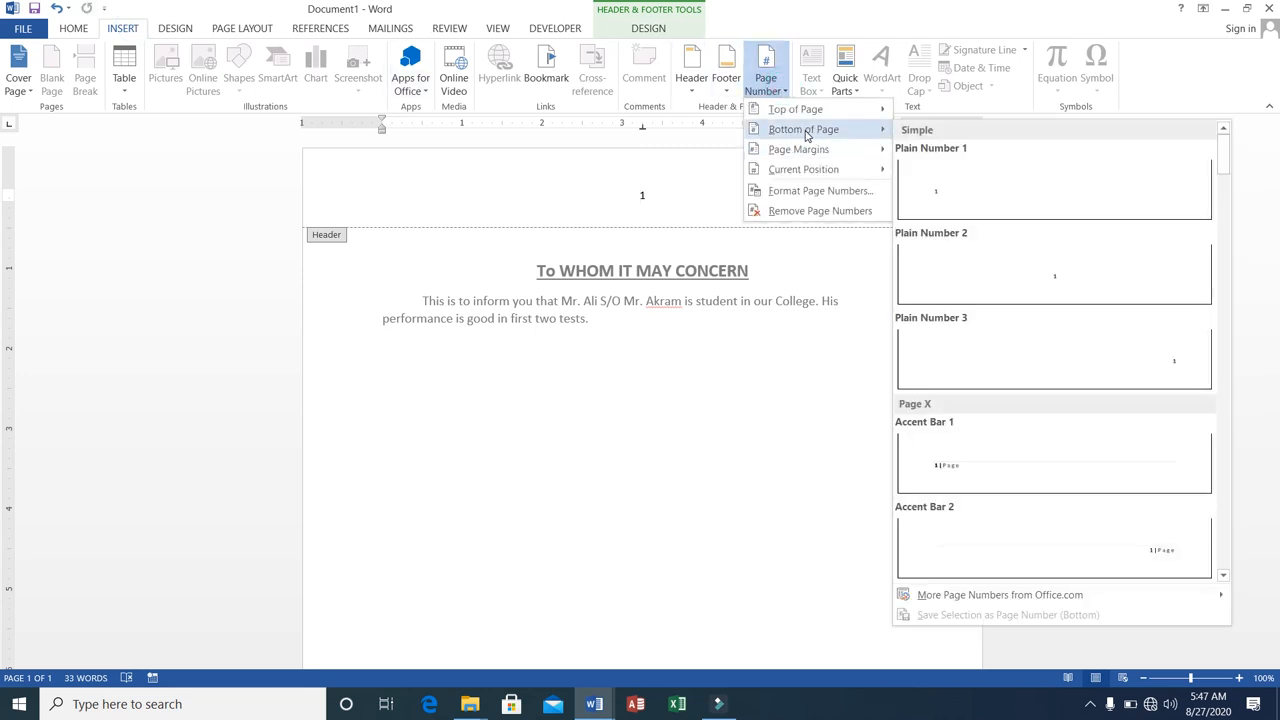
{"action": "left_click", "coordinate": [1032, 278]}
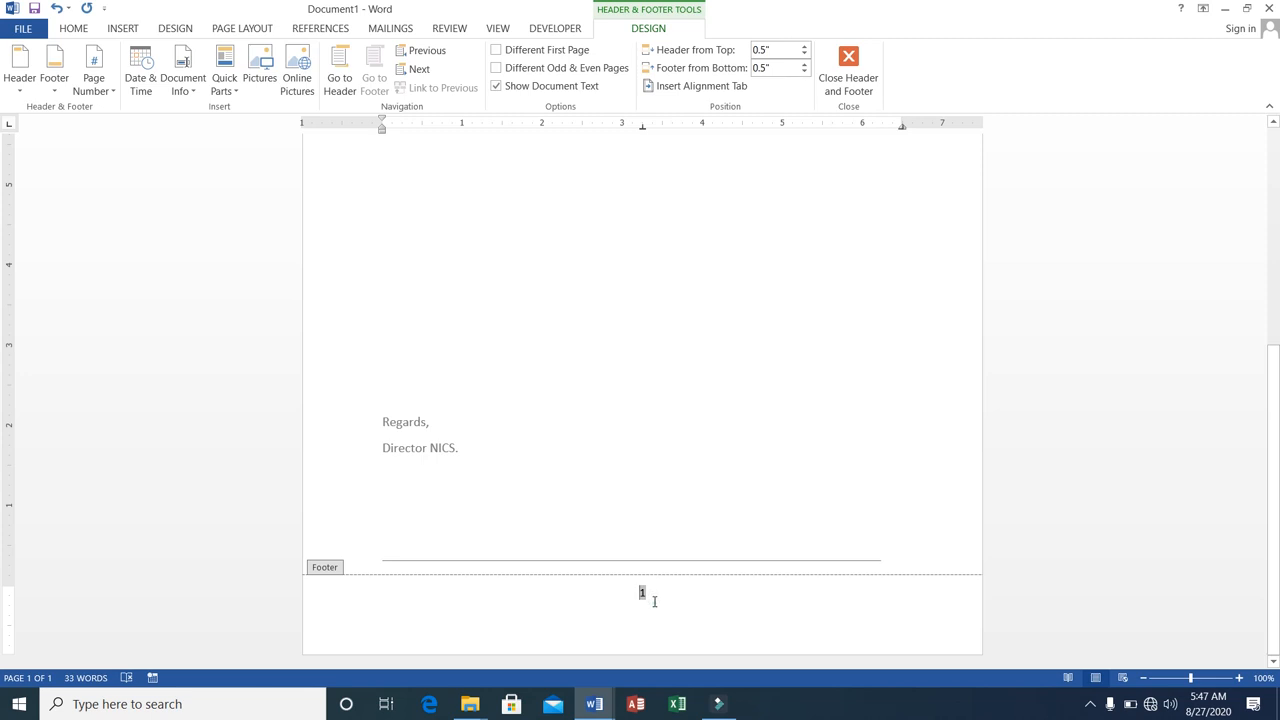
Add a long run of blank lines below the page number in the footer.
{"action": "left_click", "coordinate": [652, 603]}
{"action": "key", "text": "Return"}
{"action": "key", "text": "Return"}
{"action": "key", "text": "Return"}
{"action": "key", "text": "Return"}
{"action": "key", "text": "Return"}
{"action": "key", "text": "Return"}
{"action": "key", "text": "Return"}
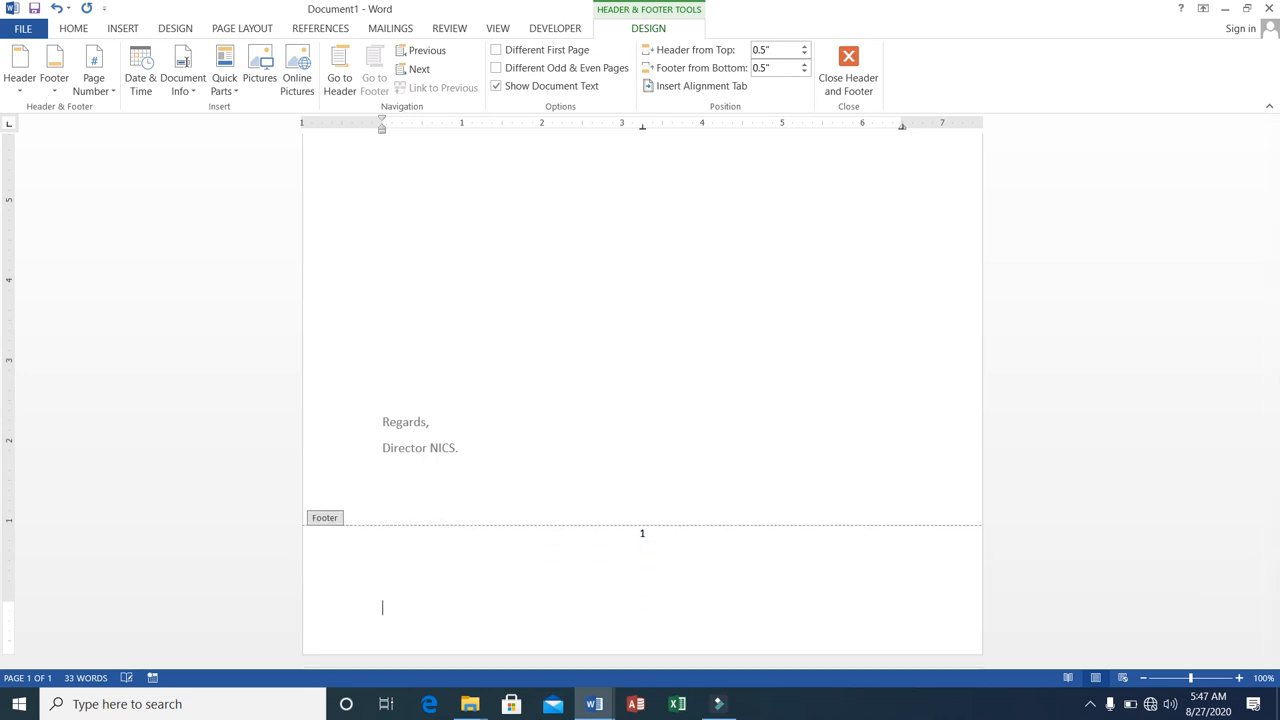
{"action": "key", "text": "Return"}
{"action": "key", "text": "Return"}
{"action": "key", "text": "Return"}
{"action": "key", "text": "Return"}
{"action": "key", "text": "Return"}
{"action": "key", "text": "Return"}
{"action": "key", "text": "Return"}
{"action": "key", "text": "Return"}
{"action": "key", "text": "Return"}
{"action": "key", "text": "Return"}
{"action": "key", "text": "Return"}
{"action": "key", "text": "Return"}
{"action": "key", "text": "Return"}
{"action": "key", "text": "Return"}
{"action": "key", "text": "Return"}
{"action": "key", "text": "Return"}
{"action": "key", "text": "Return"}
{"action": "key", "text": "Return"}
{"action": "key", "text": "Return"}
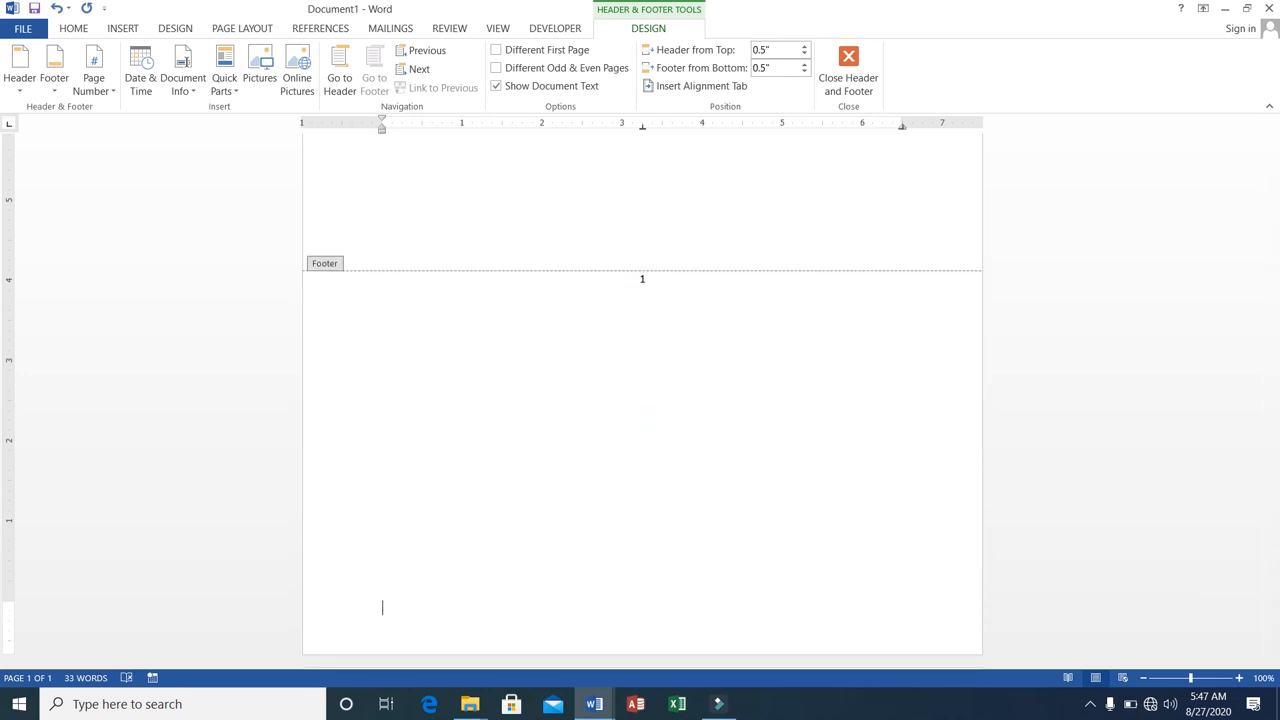
{"action": "key", "text": "Return"}
{"action": "key", "text": "Return"}
{"action": "key", "text": "Return"}
{"action": "key", "text": "Return"}
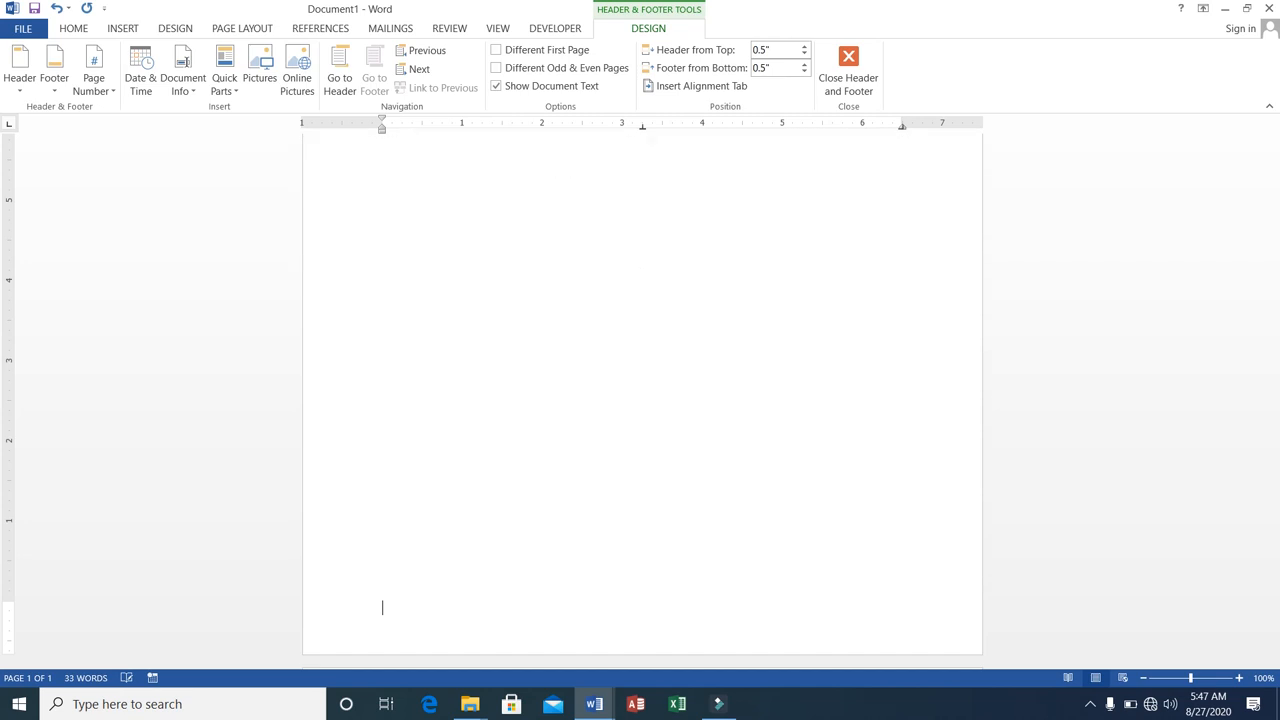
{"action": "key", "text": "Return"}
{"action": "key", "text": "Return"}
{"action": "key", "text": "Return"}
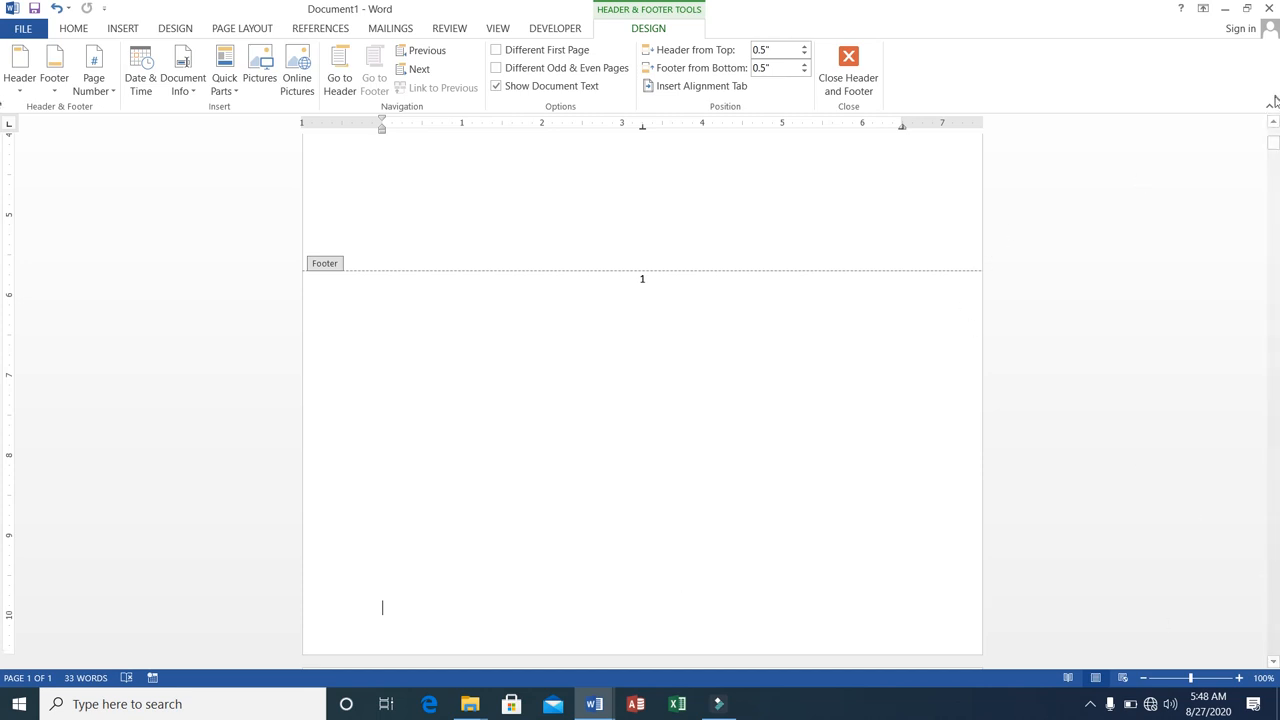
Delete the entire header content, including its page number.
{"action": "left_click_drag", "start_coordinate": [1273, 145], "coordinate": [1275, 70]}
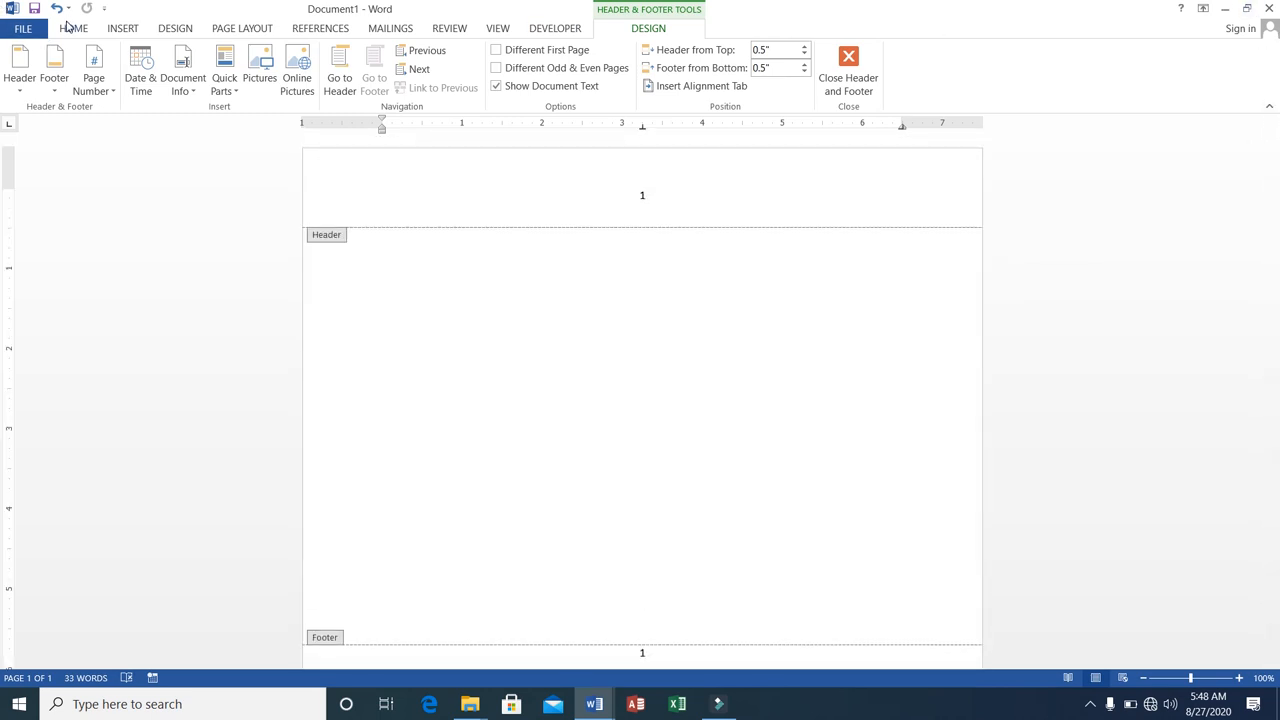
{"action": "left_click", "coordinate": [117, 30]}
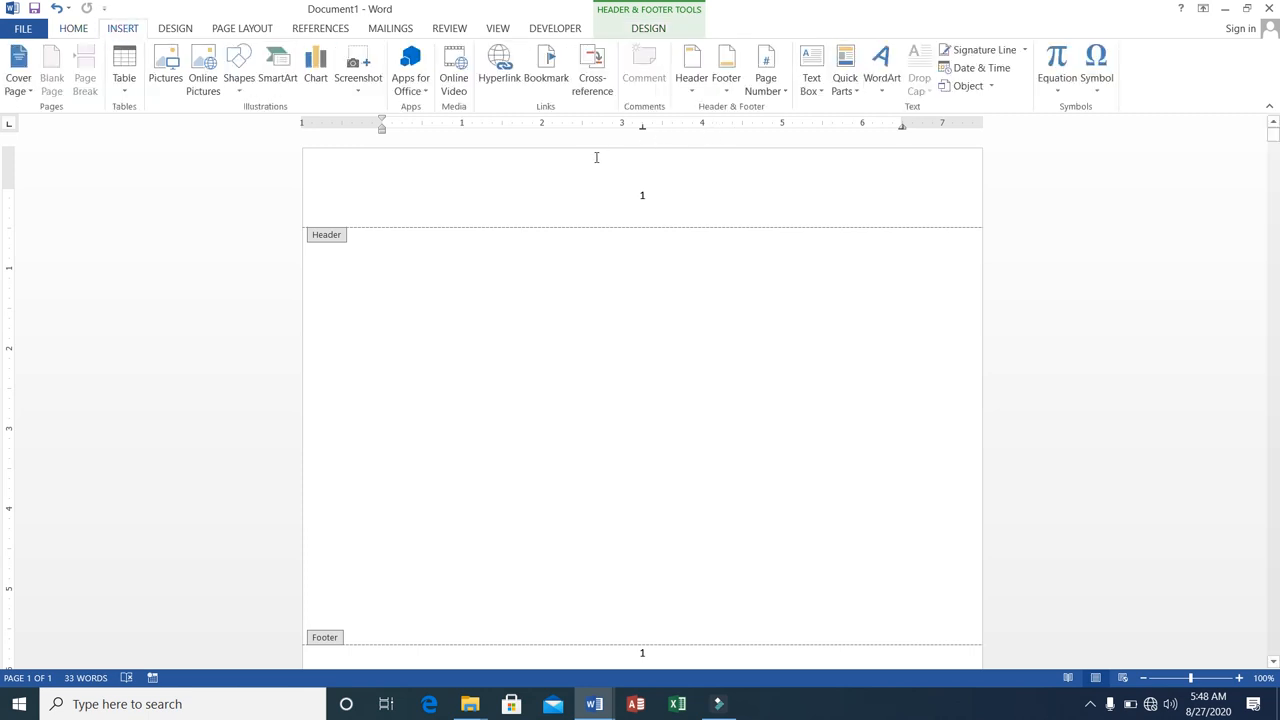
{"action": "left_click", "coordinate": [575, 223]}
{"action": "key", "text": "ctrl+a"}
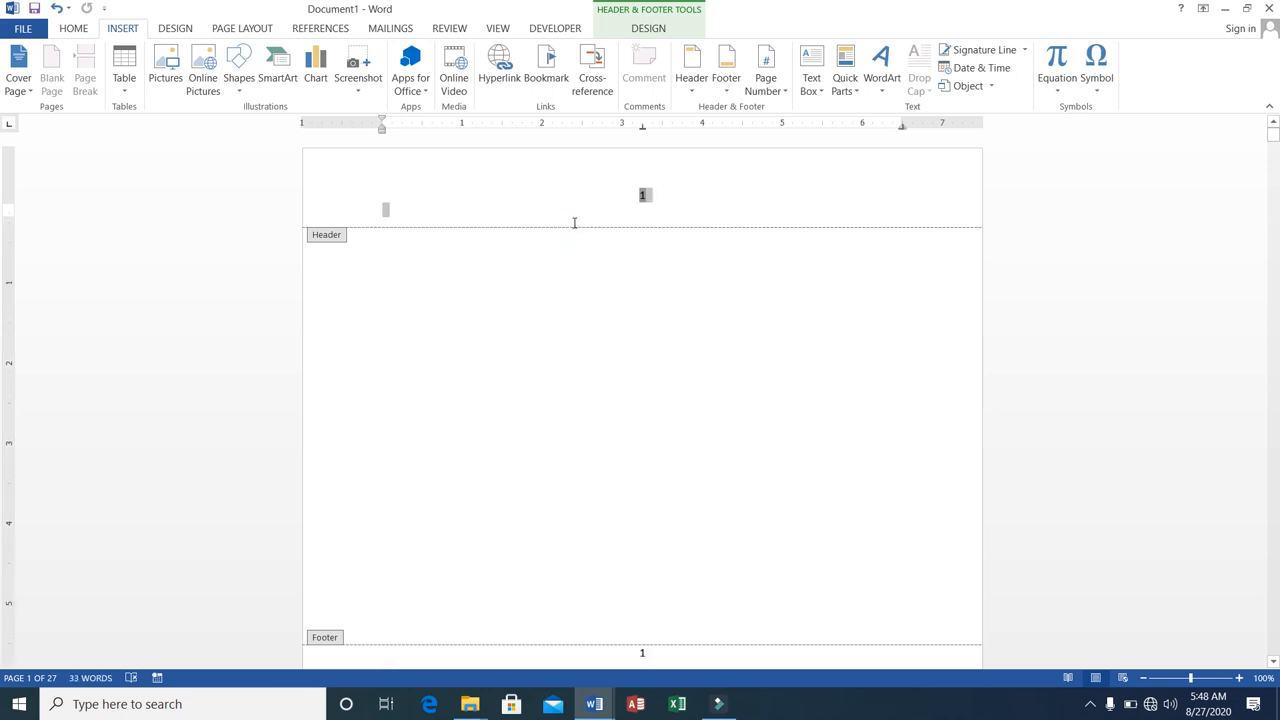
{"action": "key", "text": "Delete"}
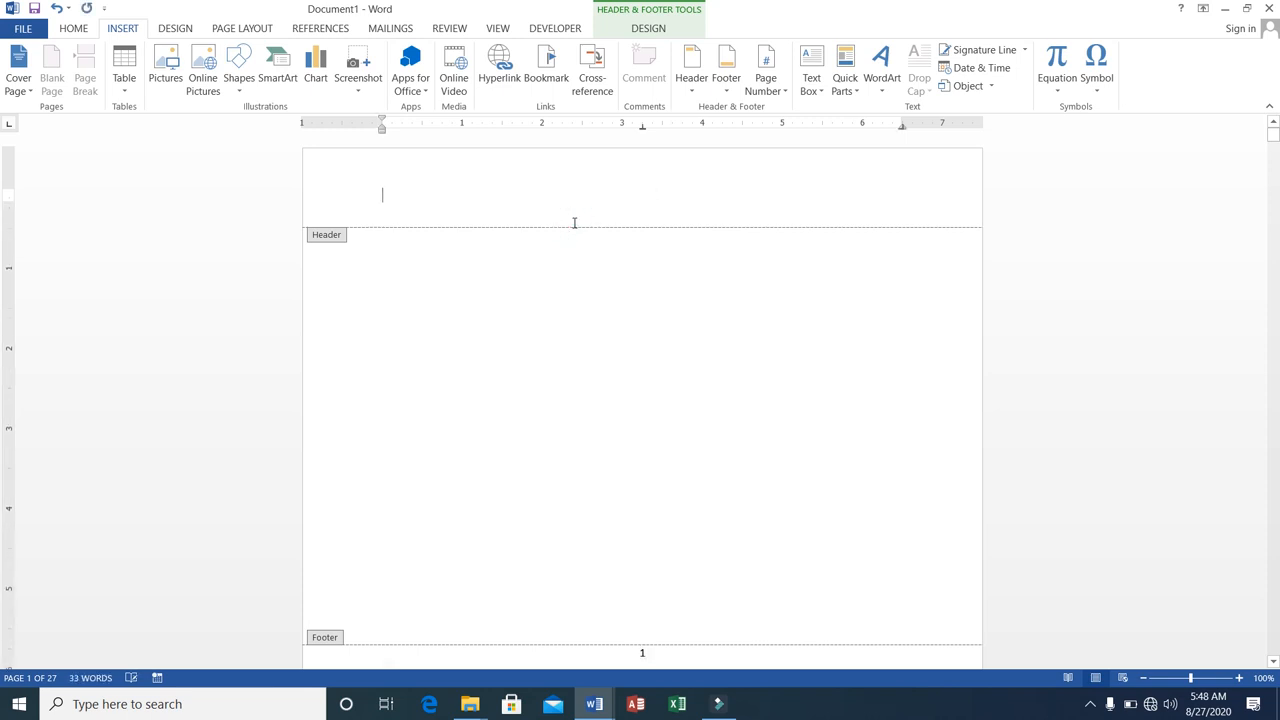
Create a new blank document.
{"action": "left_click", "coordinate": [22, 28]}
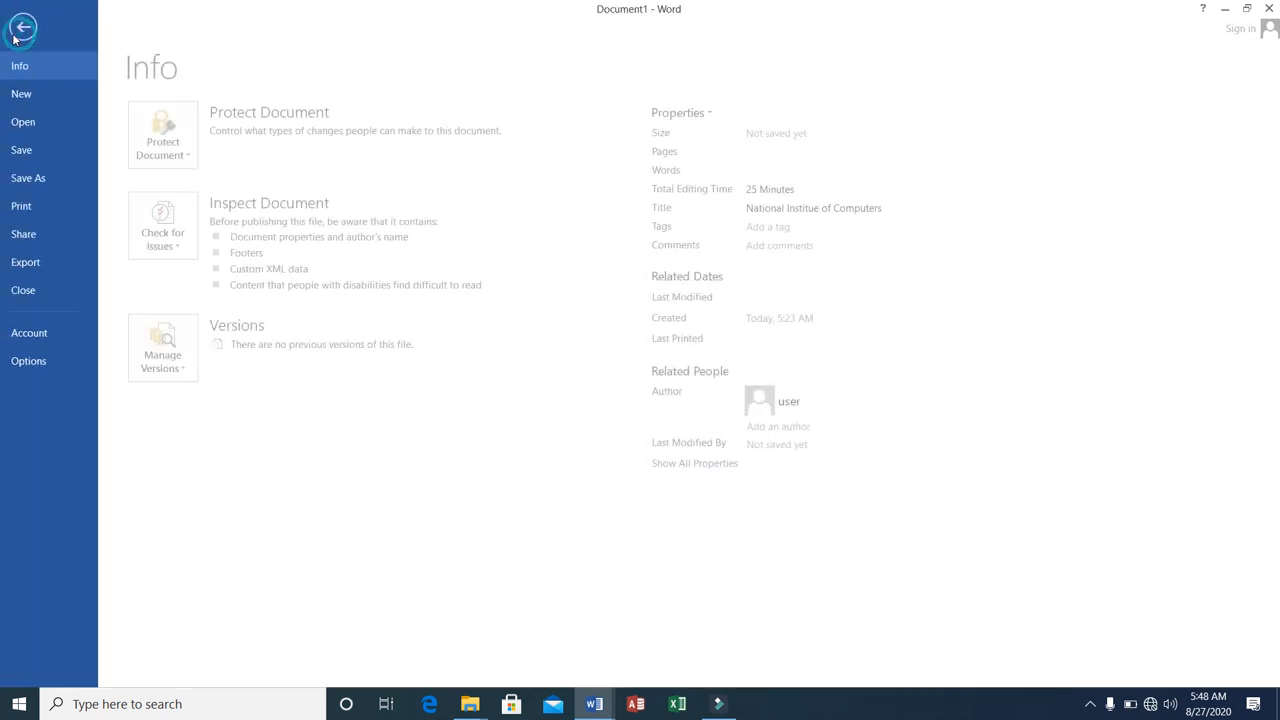
{"action": "left_click", "coordinate": [45, 94]}
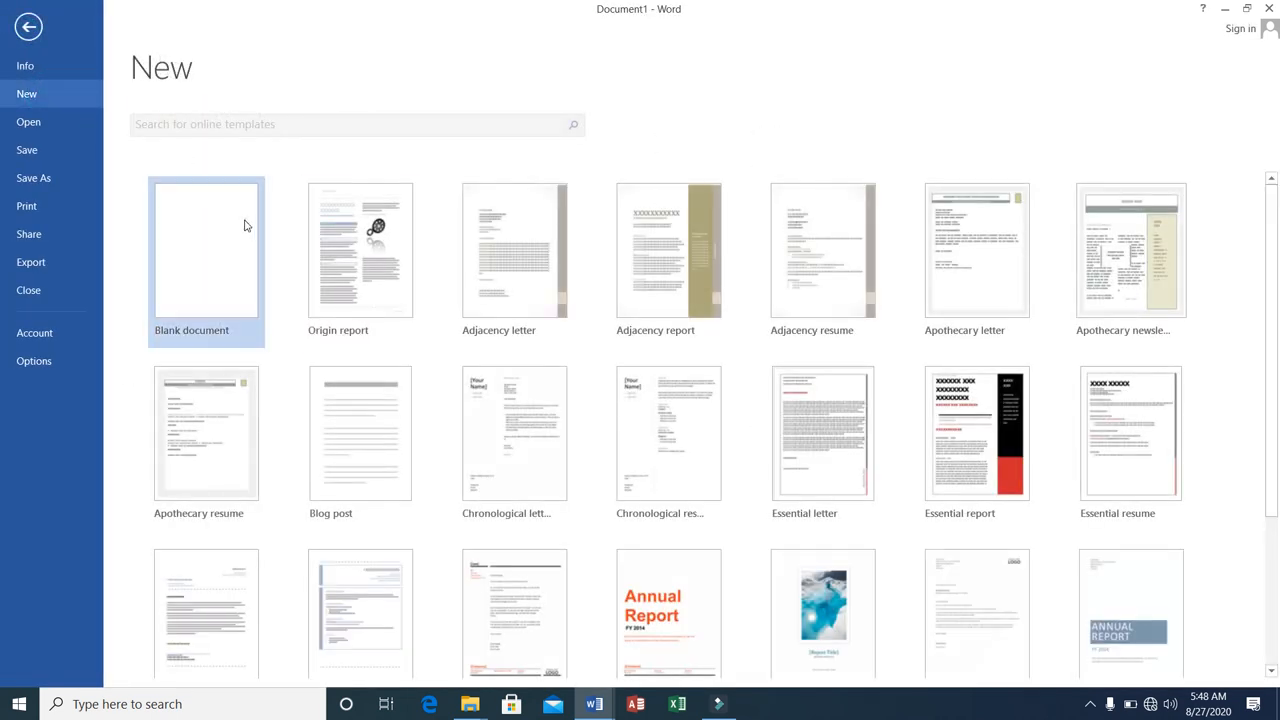
{"action": "left_click", "coordinate": [246, 223]}
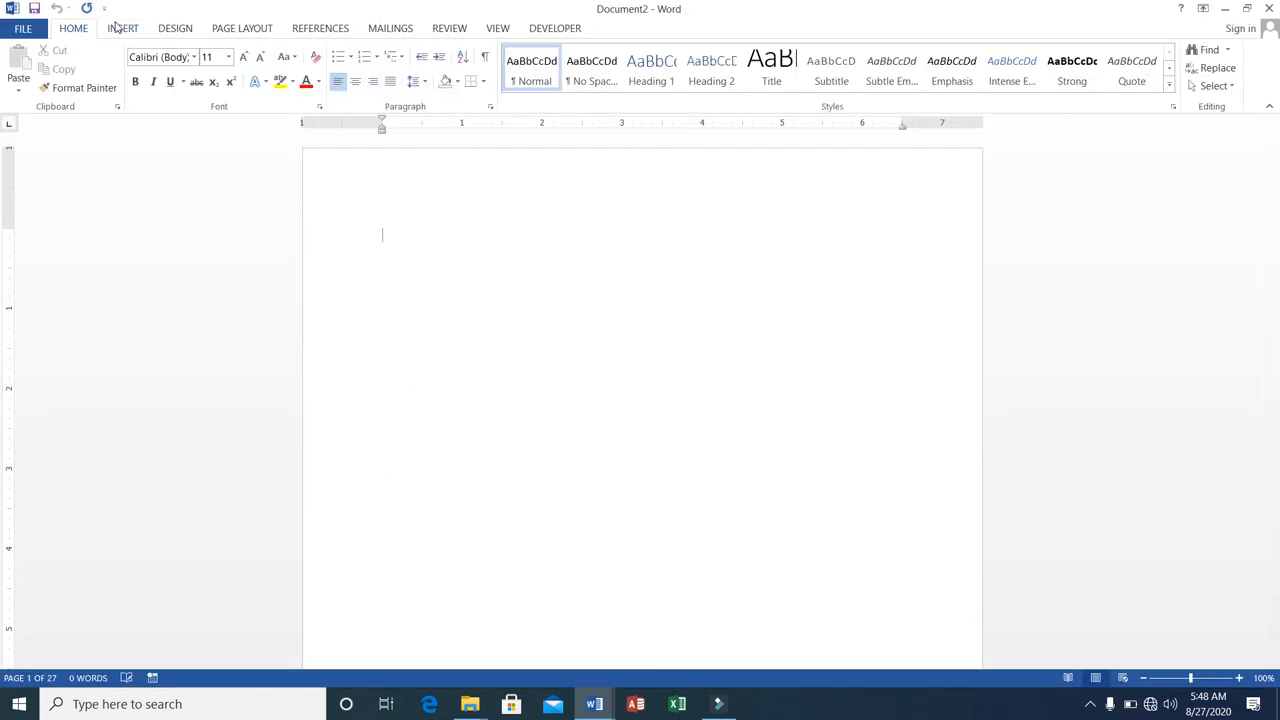
Insert the built-in Banded Sidebar text box and move it to the left side of the page.
{"action": "left_click", "coordinate": [120, 28]}
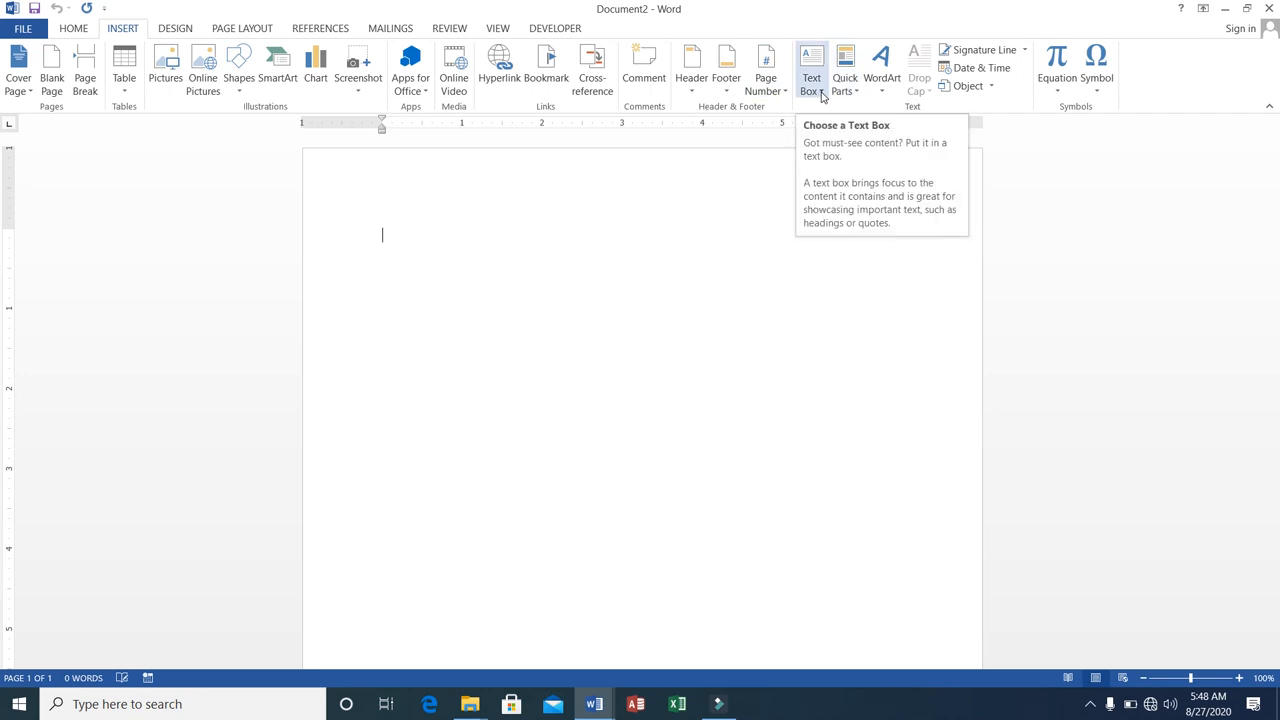
{"action": "left_click", "coordinate": [818, 91]}
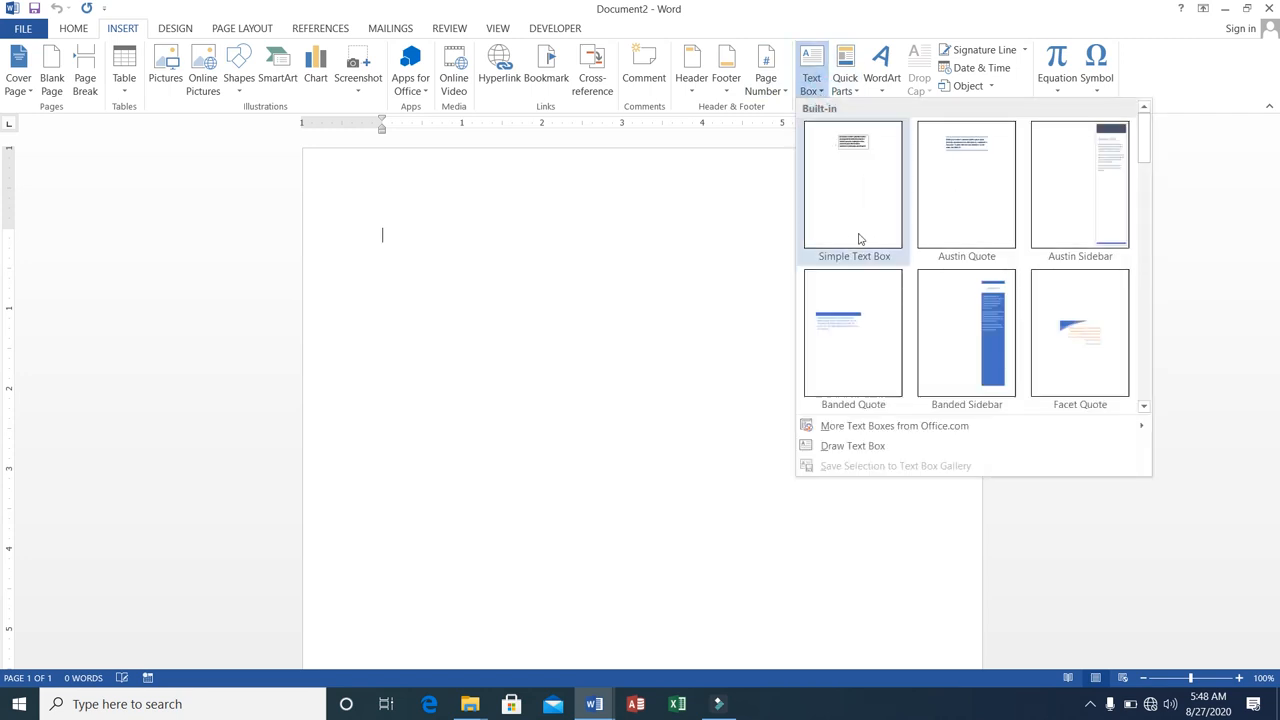
{"action": "left_click", "coordinate": [936, 324]}
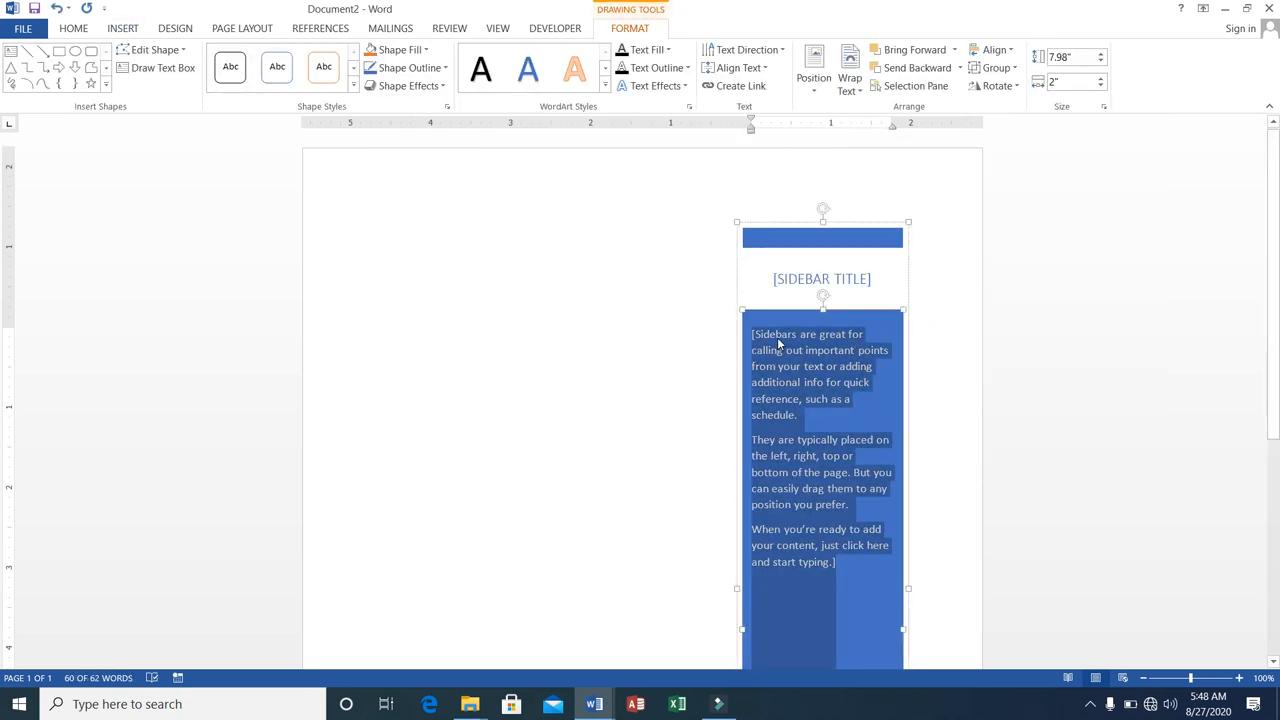
{"action": "left_click_drag", "start_coordinate": [834, 221], "coordinate": [446, 218]}
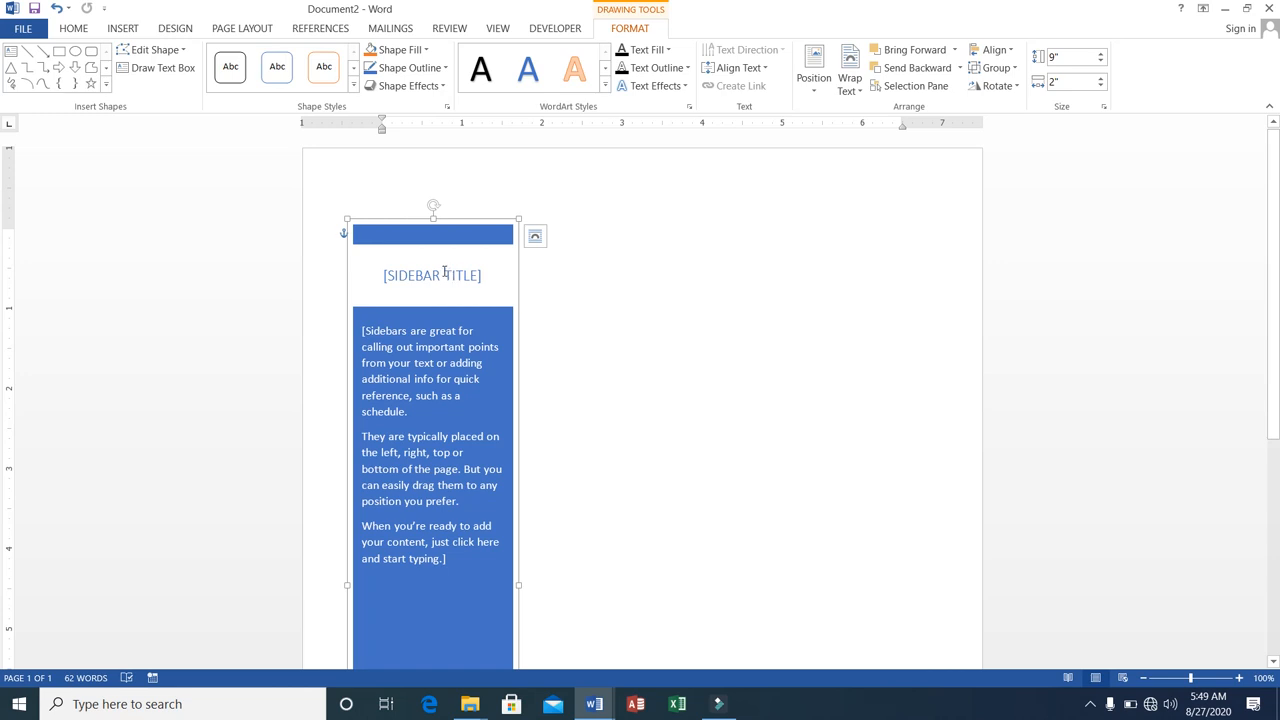
Replace the sidebar title placeholder with "NEWS".
{"action": "left_click", "coordinate": [443, 272]}
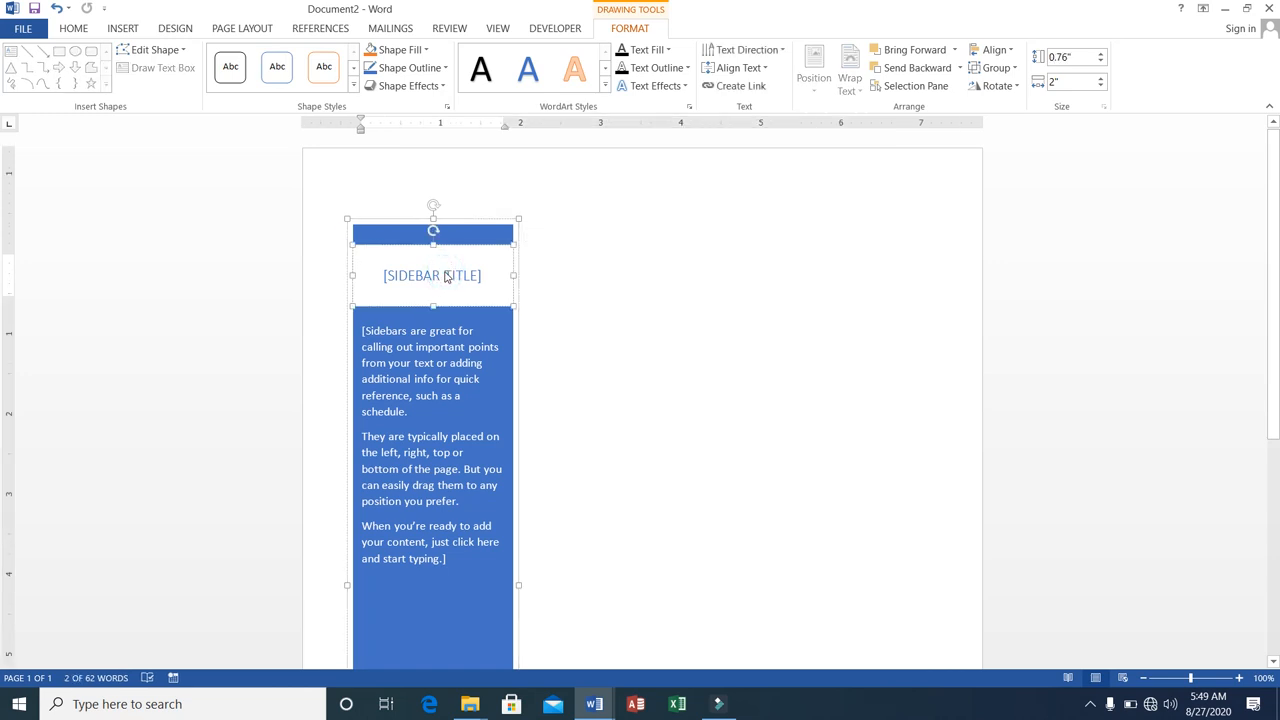
{"action": "left_click", "coordinate": [448, 278]}
{"action": "type", "text": "NEWS"}
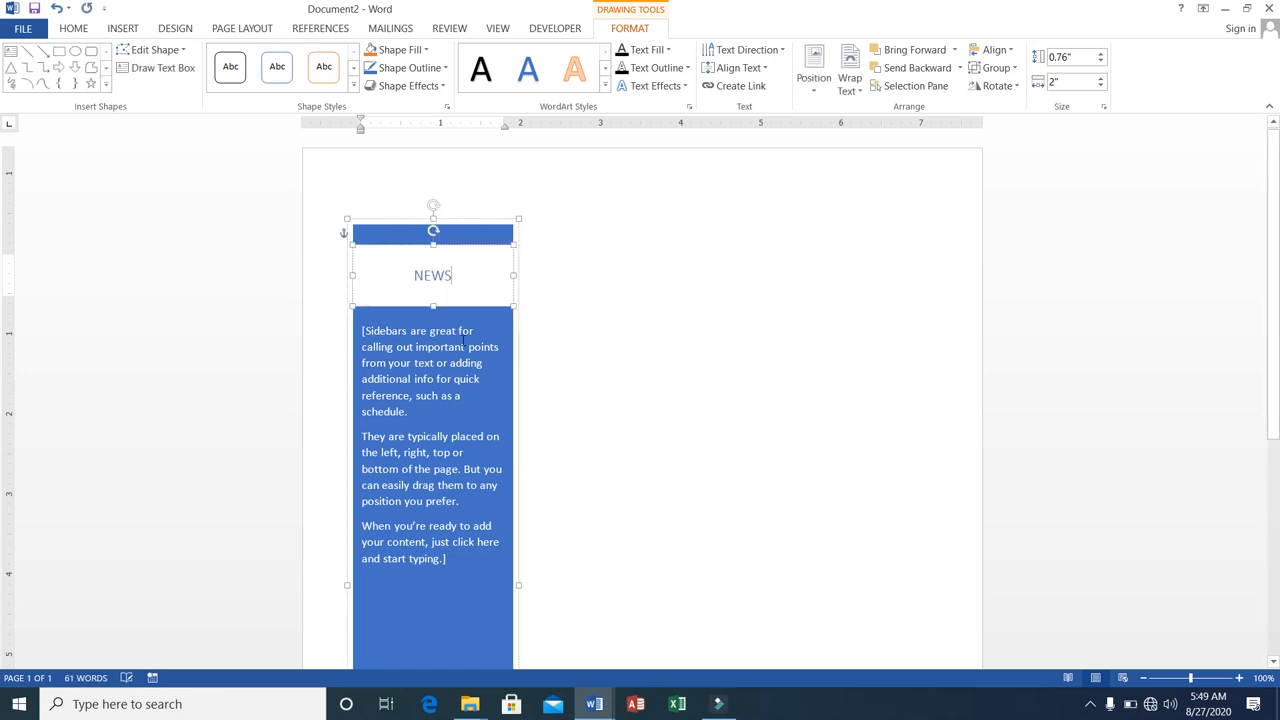
Clear the placeholder text from the sidebar body and start a bulleted list there.
{"action": "left_click", "coordinate": [460, 345]}
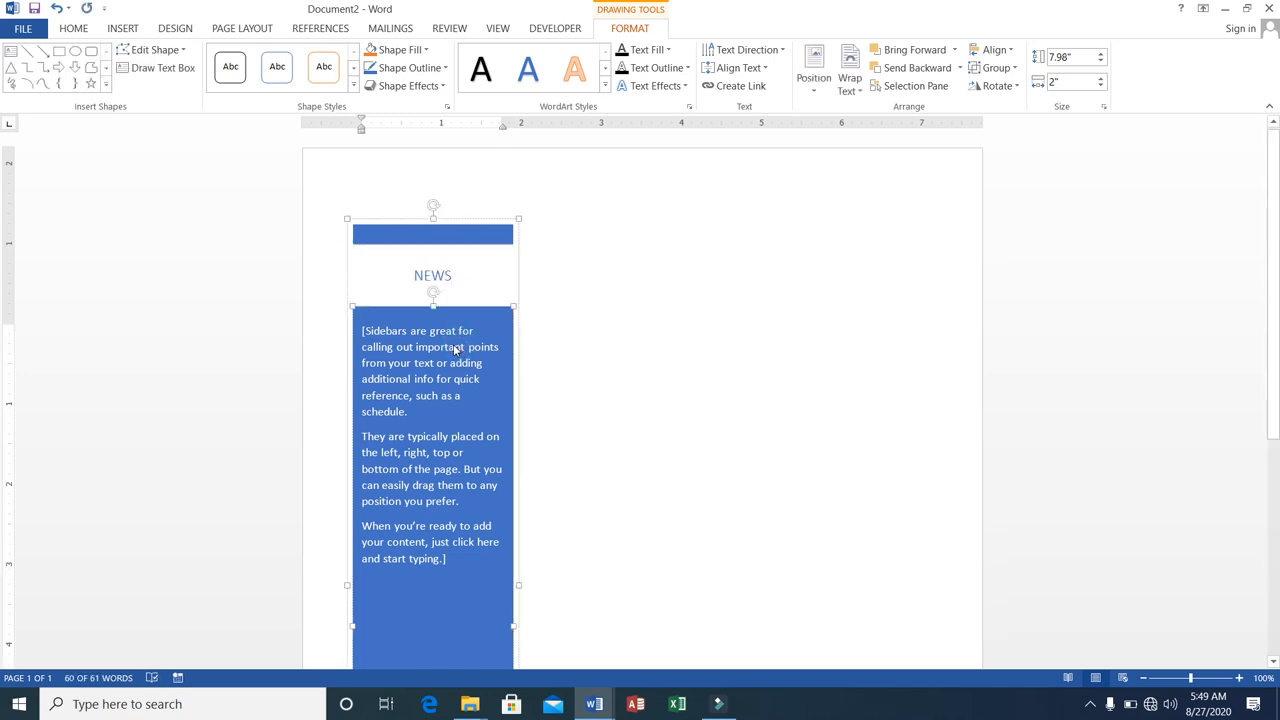
{"action": "type", "text": "We w"}
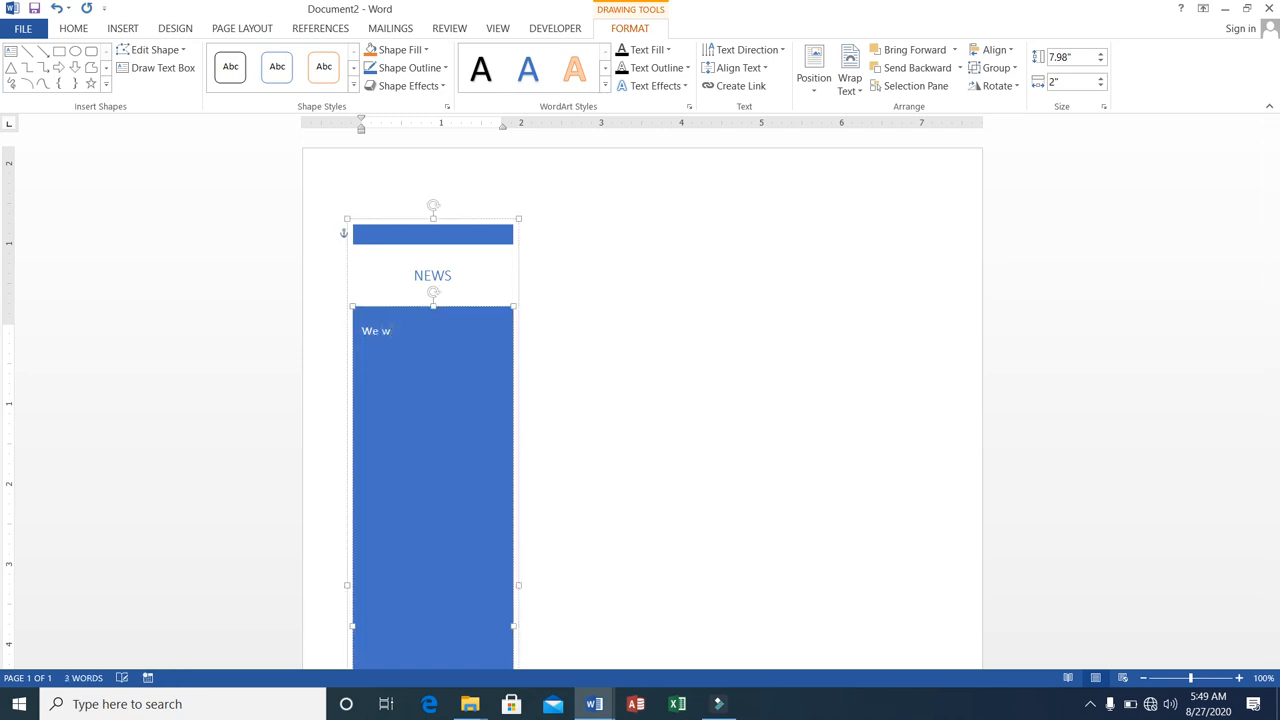
{"action": "key", "text": "BackSpace"}
{"action": "key", "text": "BackSpace"}
{"action": "key", "text": "BackSpace"}
{"action": "key", "text": "BackSpace"}
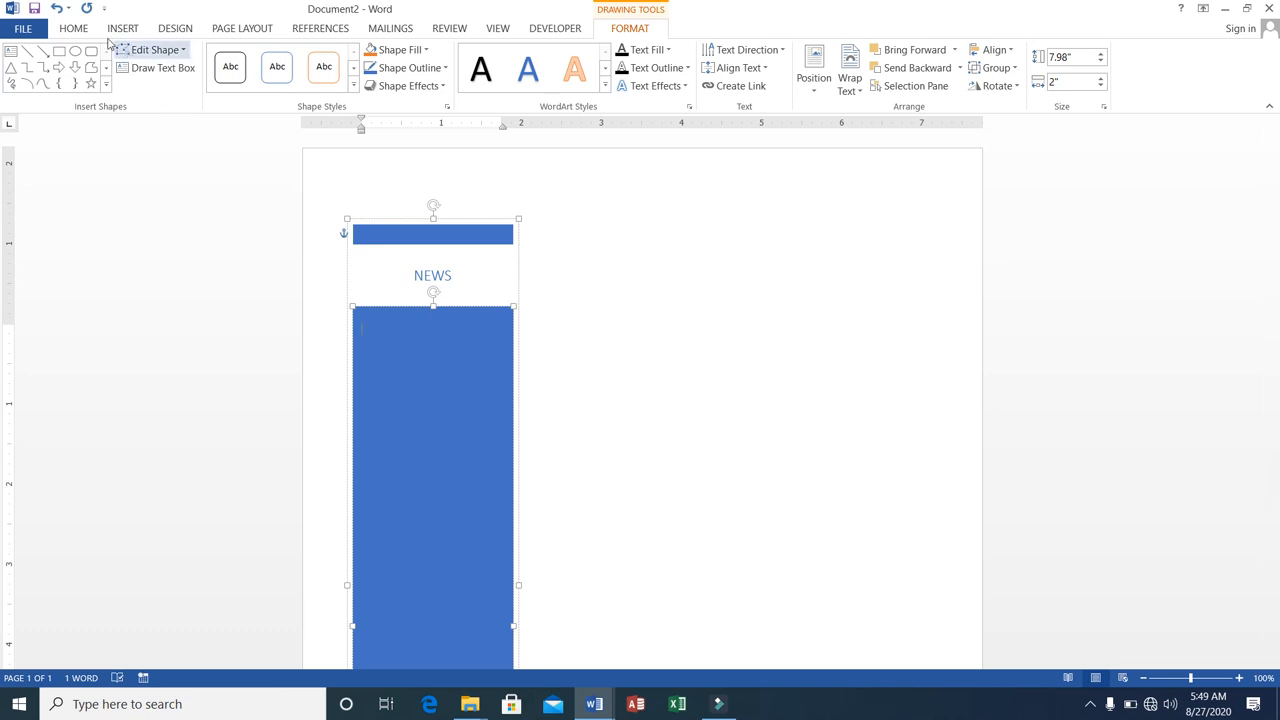
{"action": "left_click", "coordinate": [73, 28]}
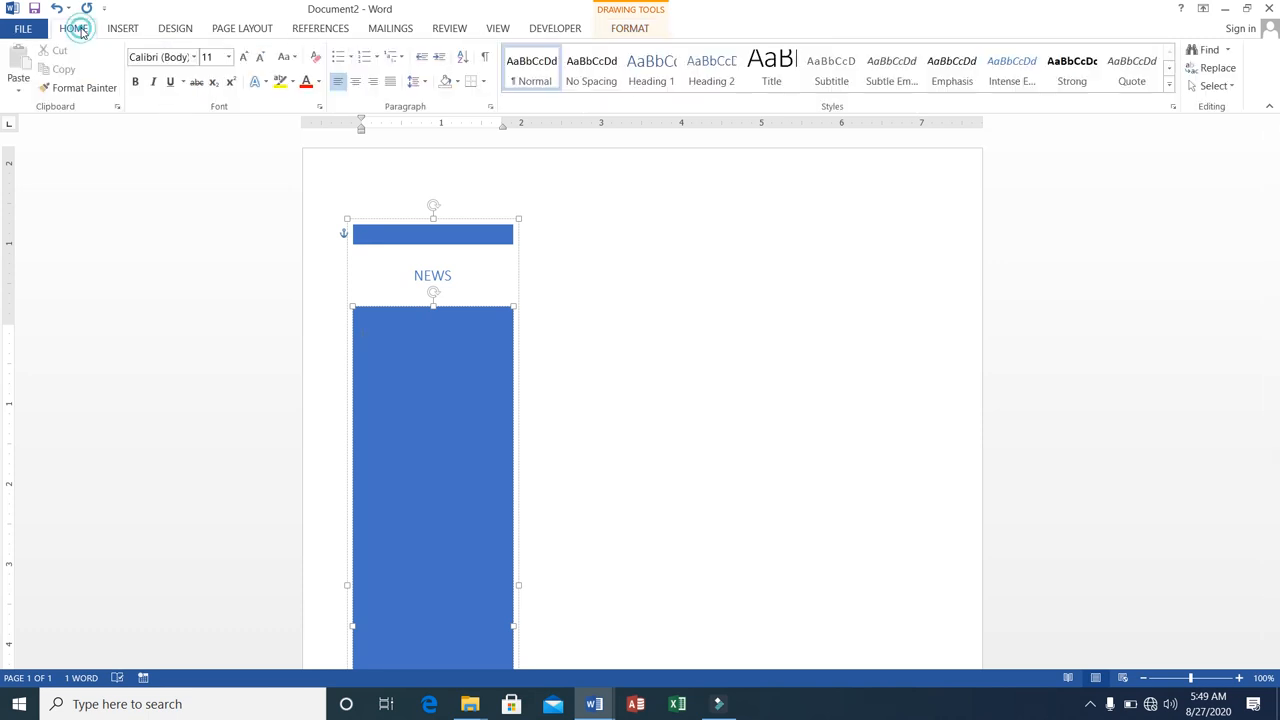
{"action": "left_click", "coordinate": [337, 57]}
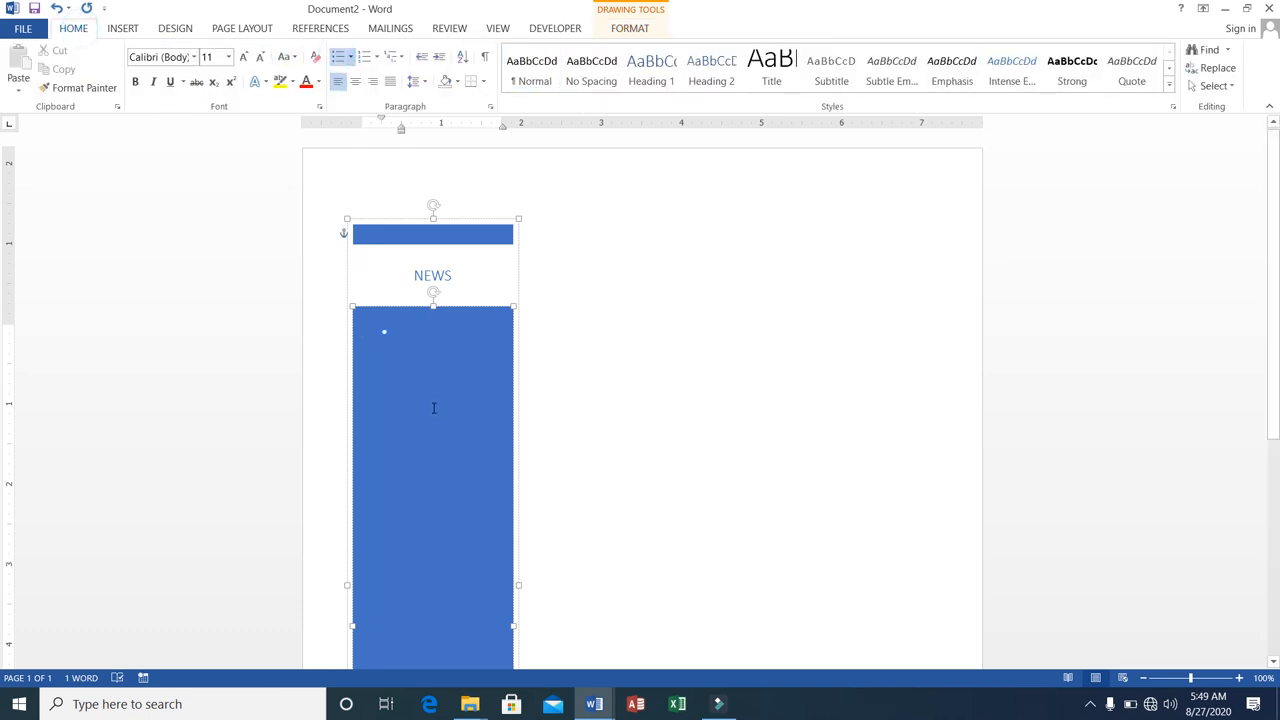
Enter two bullets in the sidebar: "We will visit National park on Friday" and "Your 3rd examis due on Monday.".
{"action": "type", "text": "We will visit Na"}
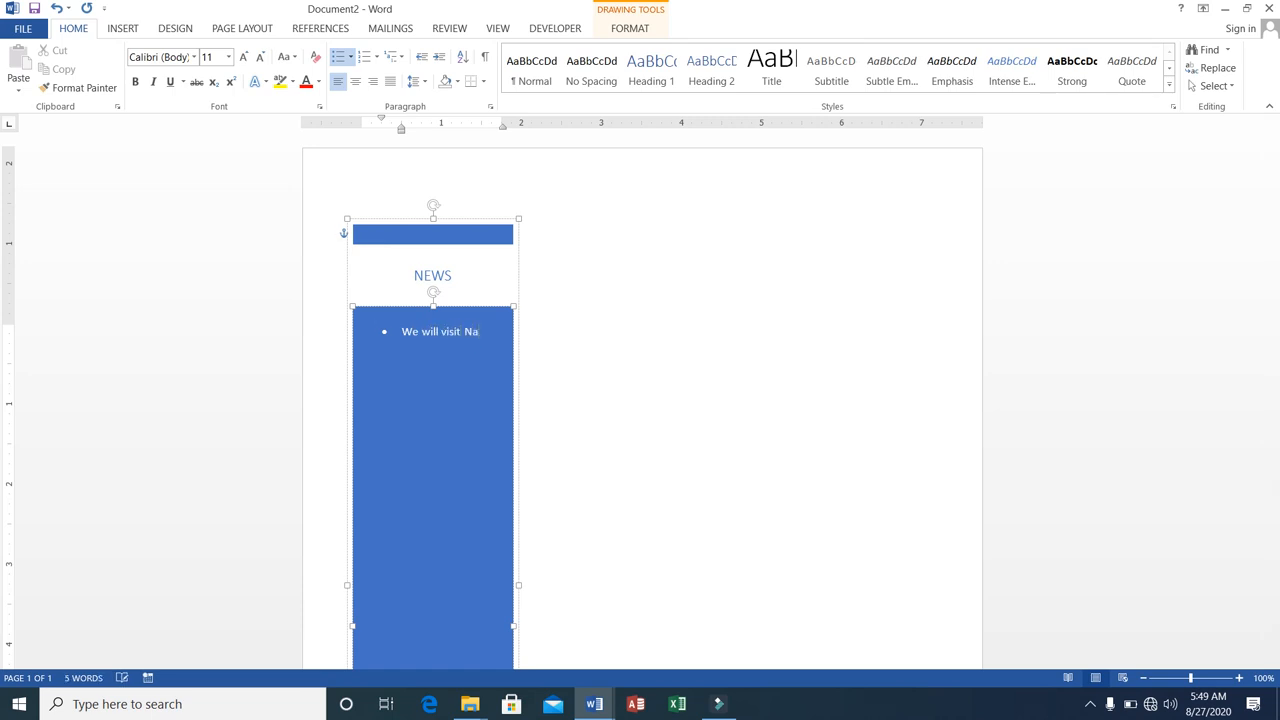
{"action": "type", "text": "tional park on Friday"}
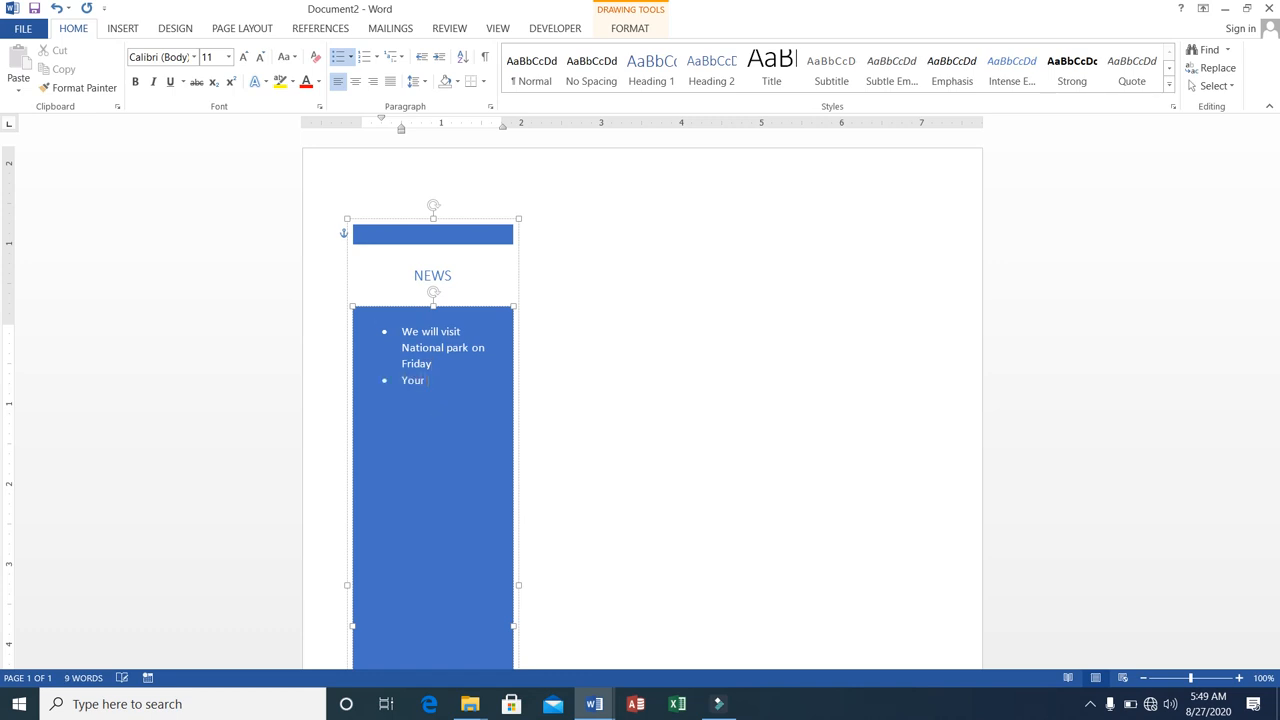
{"action": "type", "text": "3rd examis due o"}
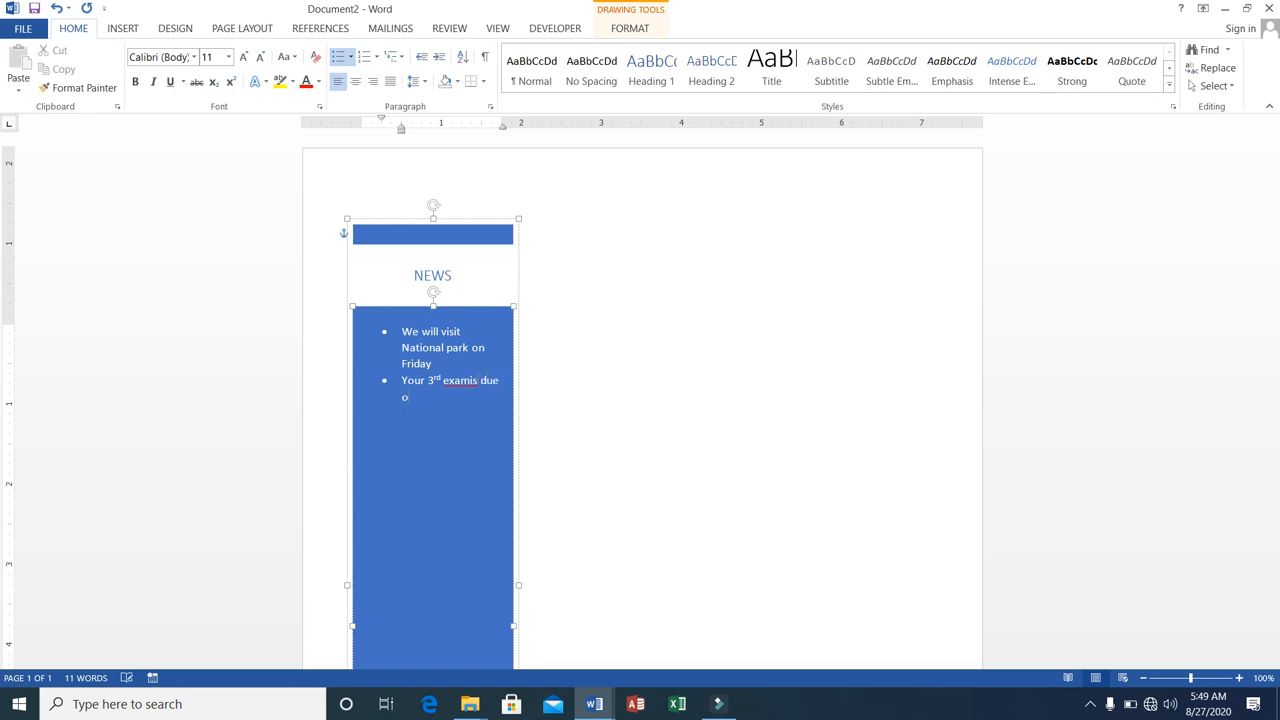
{"action": "type", "text": "day."}
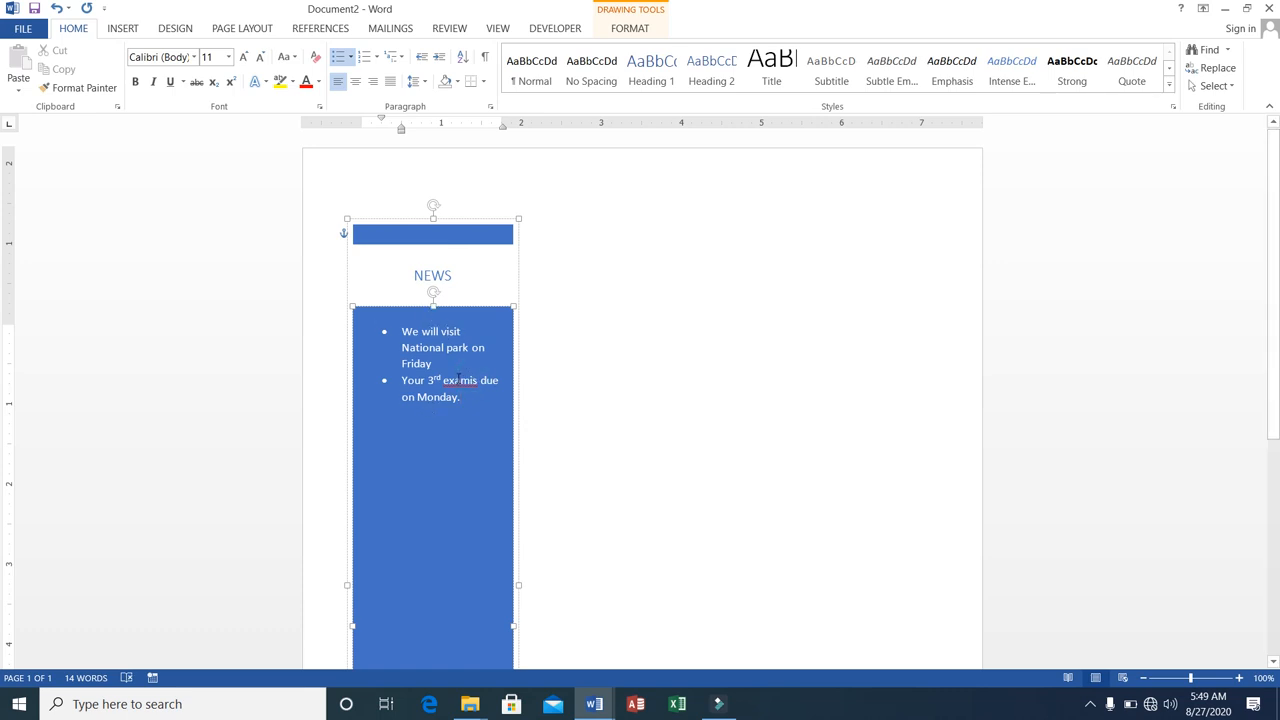
Correct the misspelled "examis" in the second bullet to "exam" and deselect the sidebar.
{"action": "right_click", "coordinate": [458, 378]}
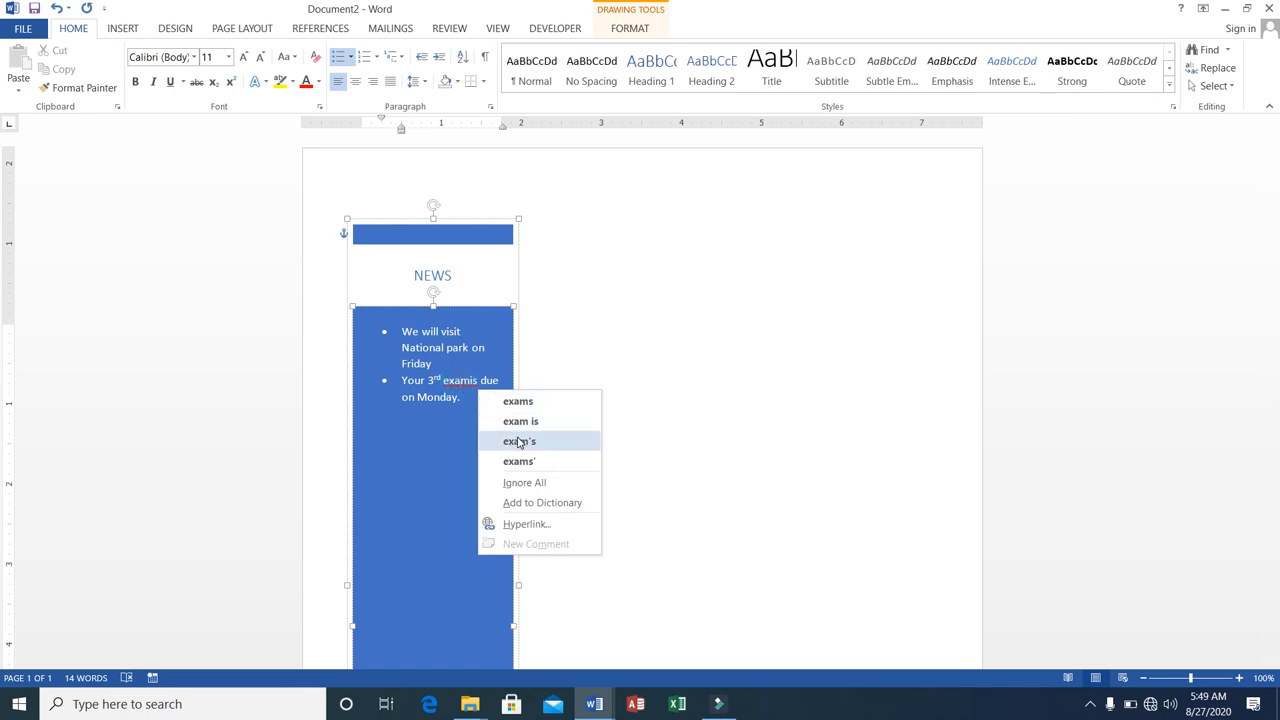
{"action": "left_click", "coordinate": [519, 441]}
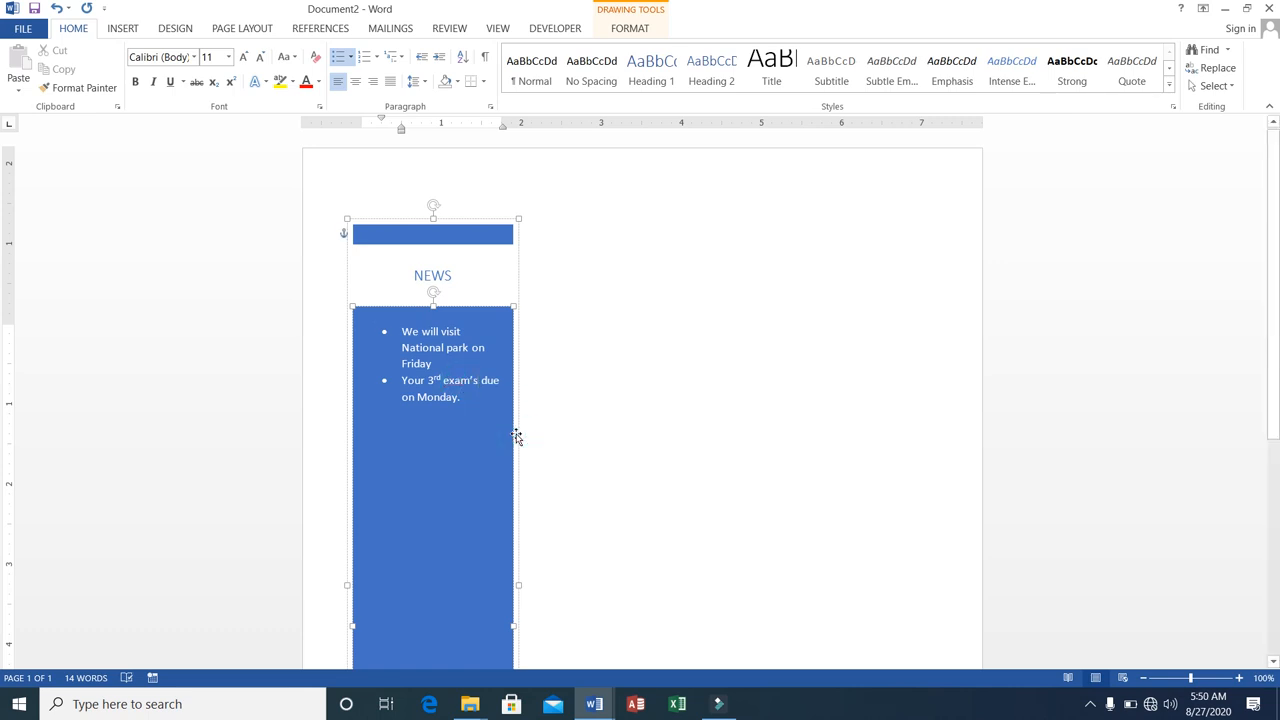
{"action": "scroll", "coordinate": [517, 437], "scroll_direction": "down", "scroll_amount": 5}
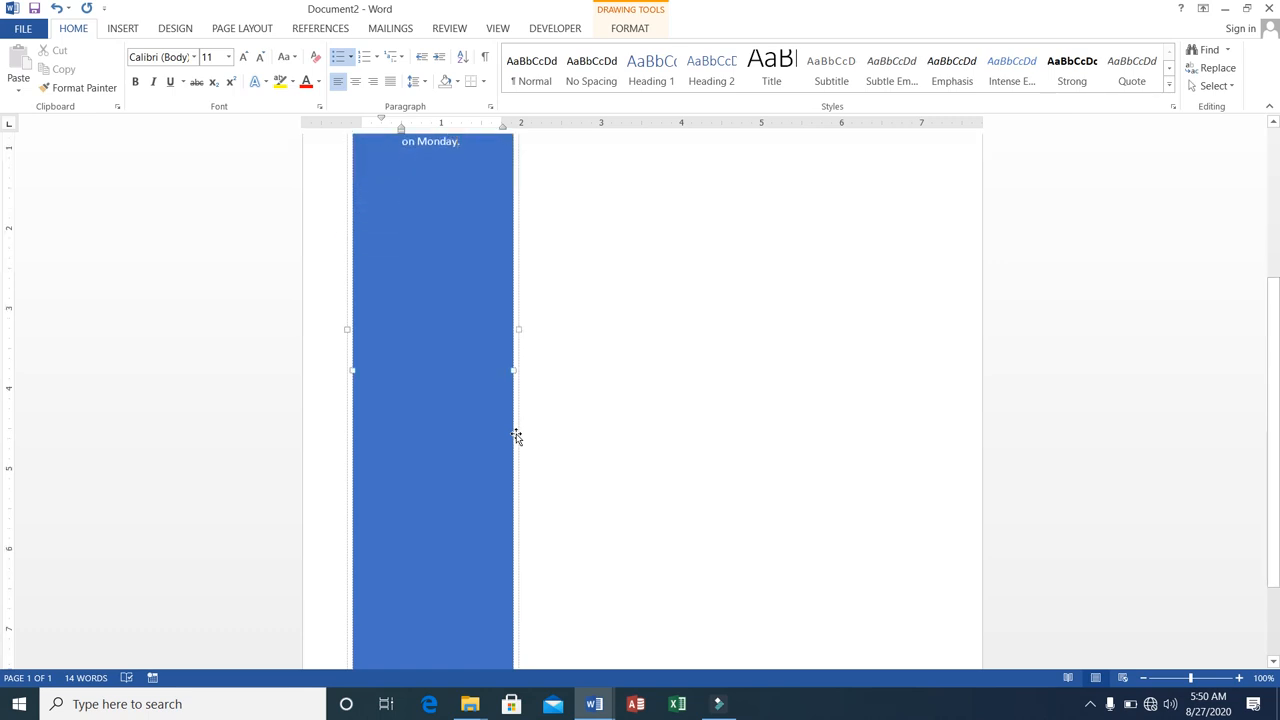
{"action": "scroll", "coordinate": [517, 437], "scroll_direction": "up", "scroll_amount": 1}
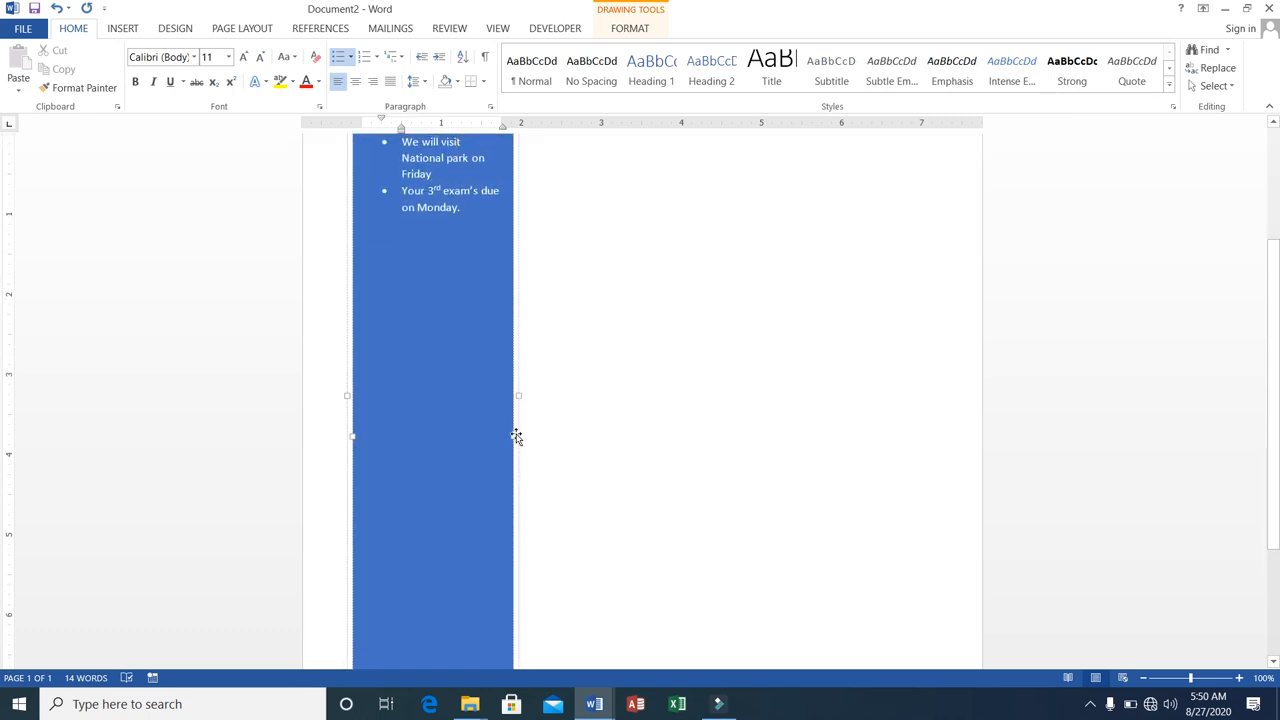
{"action": "left_click", "coordinate": [480, 193]}
{"action": "key", "text": "BackSpace"}
{"action": "key", "text": "BackSpace"}
{"action": "key", "text": "BackSpace"}
{"action": "scroll", "coordinate": [1276, 360], "scroll_direction": "up", "scroll_amount": 2}
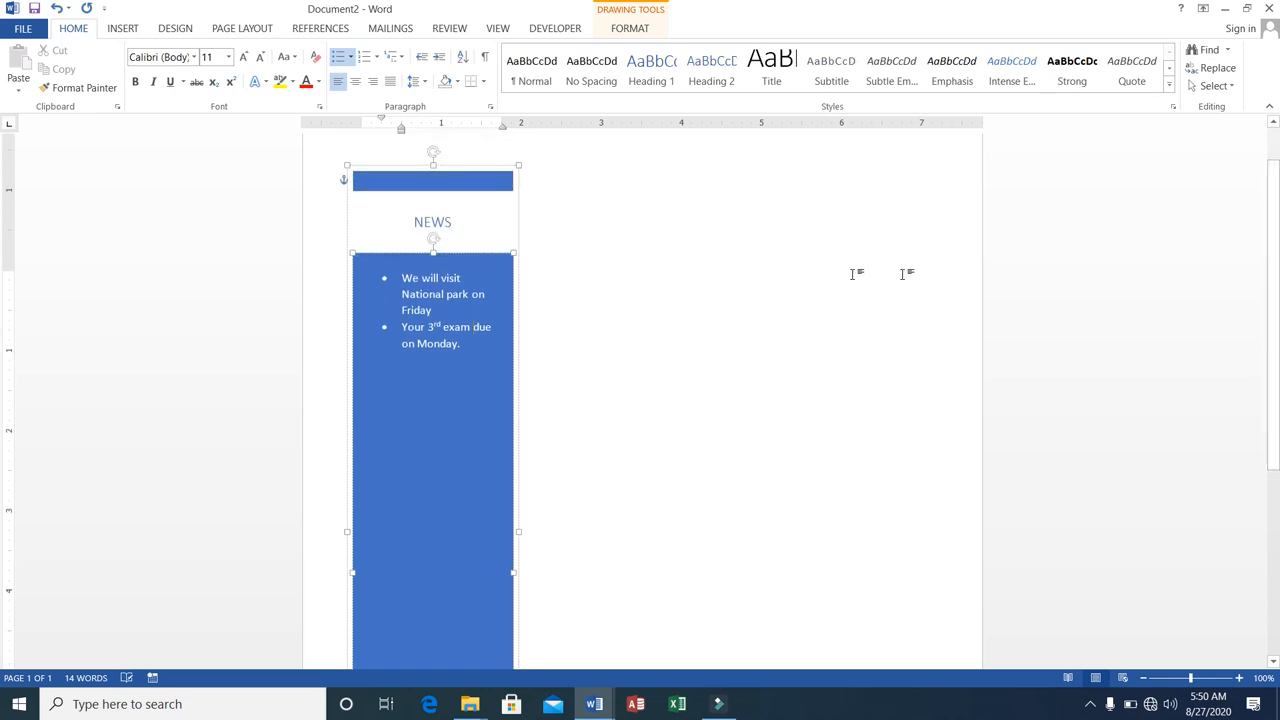
{"action": "left_click", "coordinate": [597, 168]}
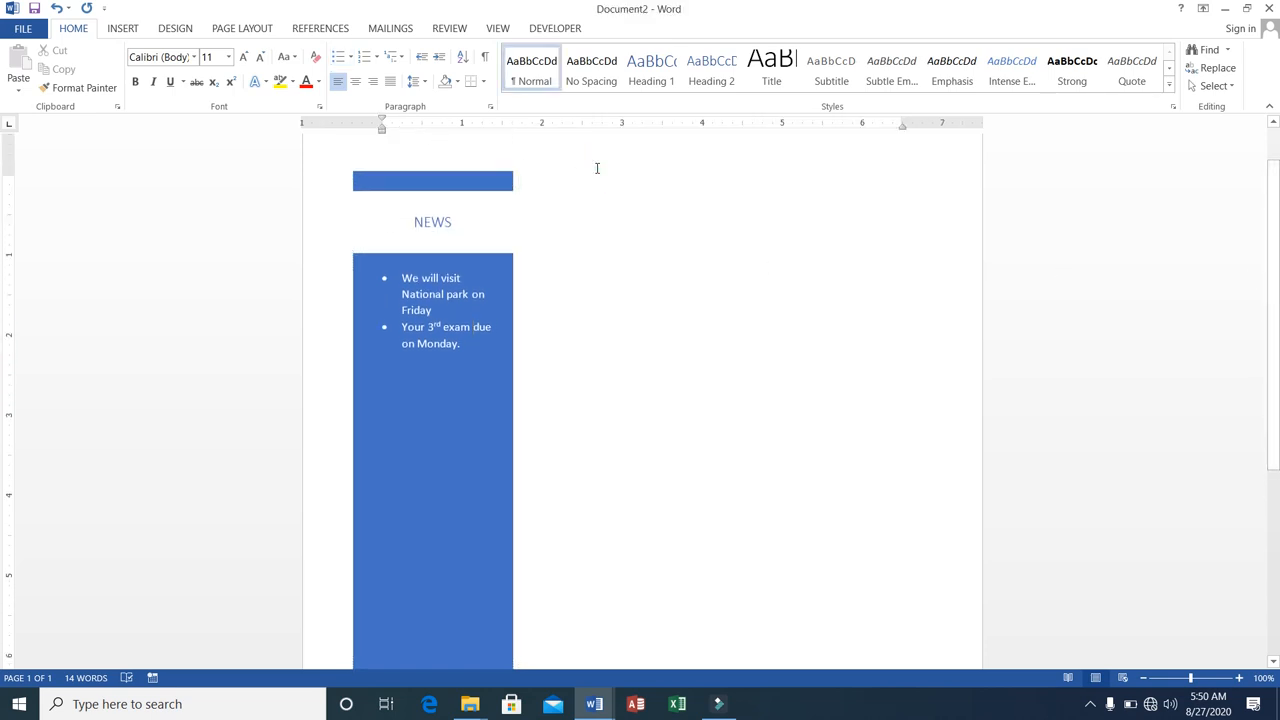
Fill the page area beside the NEWS sidebar with sample paragraphs generated by =rand().
{"action": "type", "text": "=rand"}
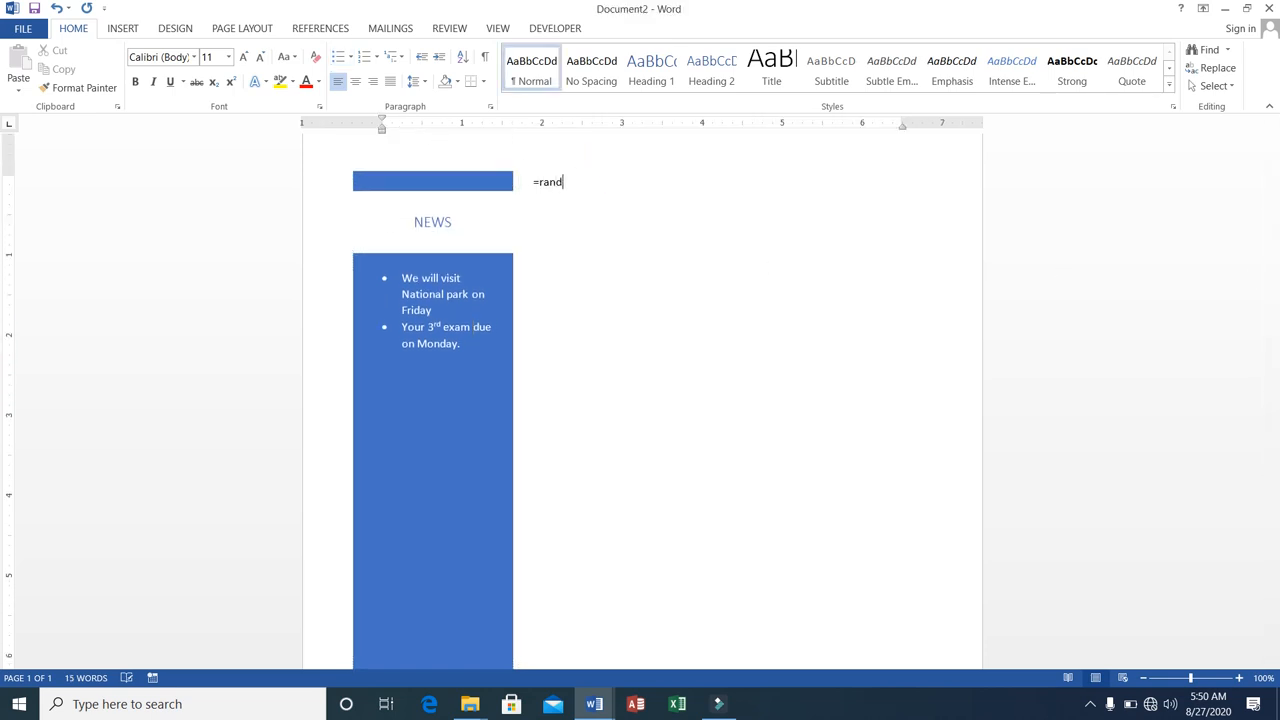
{"action": "type", "text": "()"}
{"action": "key", "text": "Return"}
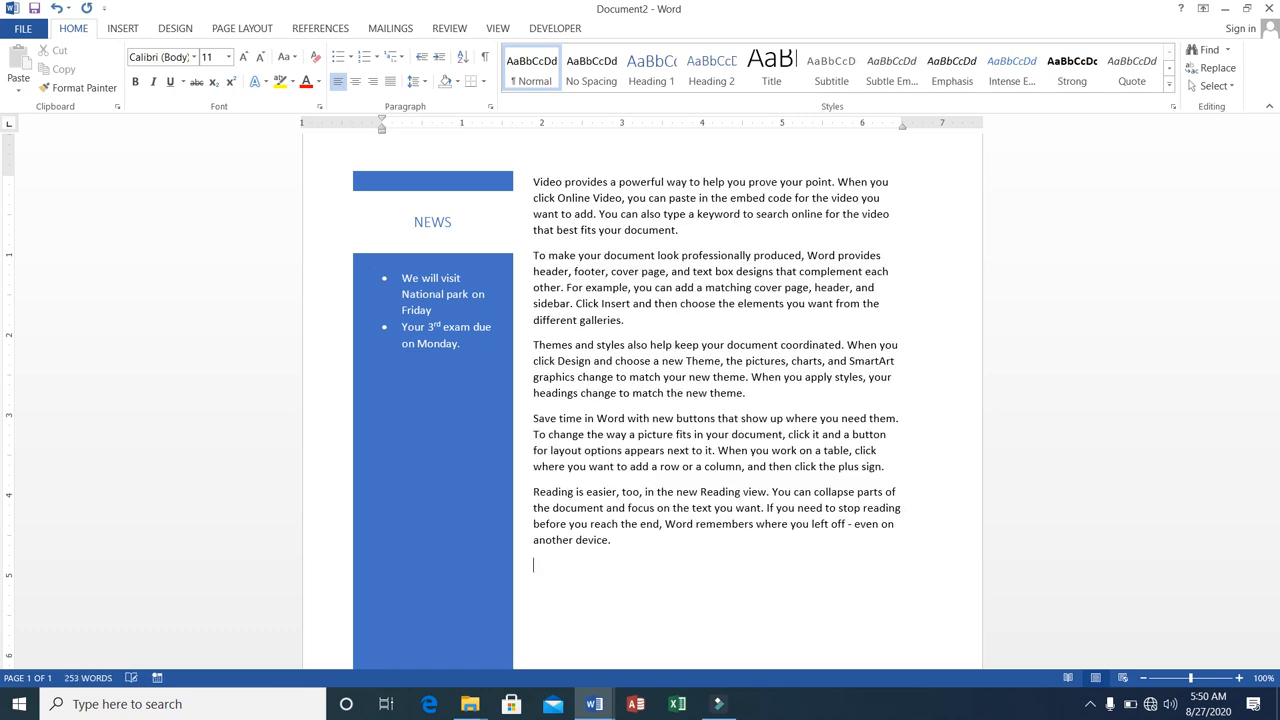
{"action": "scroll", "coordinate": [593, 167], "scroll_direction": "up", "scroll_amount": 1}
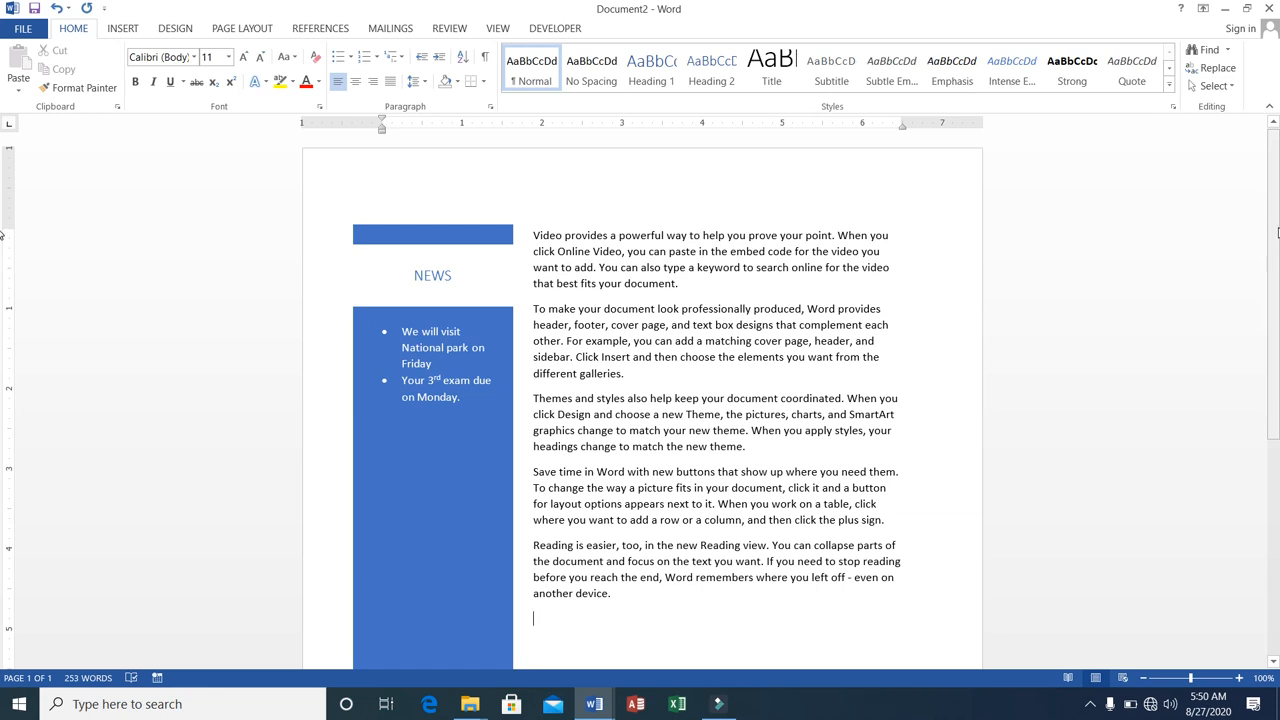
{"action": "scroll", "coordinate": [2, 234], "scroll_direction": "down", "scroll_amount": 6}
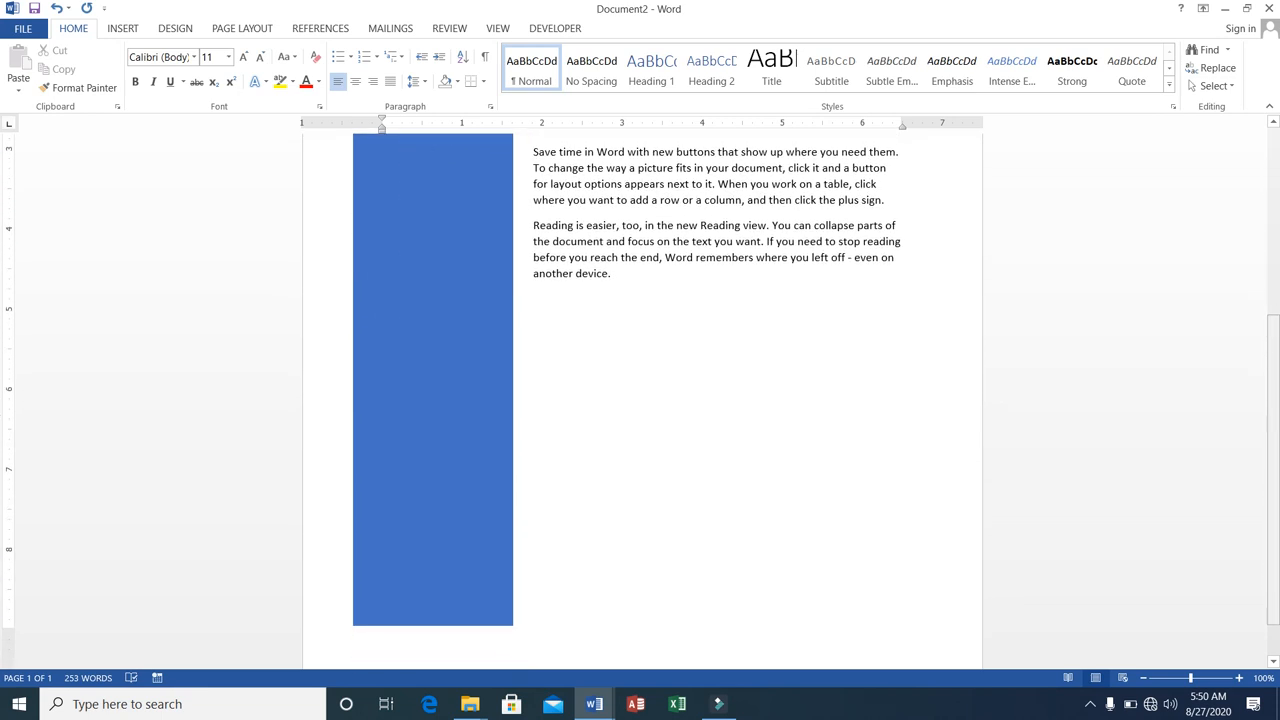
Start a new page after the sample text and insert a Facet Quote text box on it.
{"action": "key", "text": "ctrl+Return"}
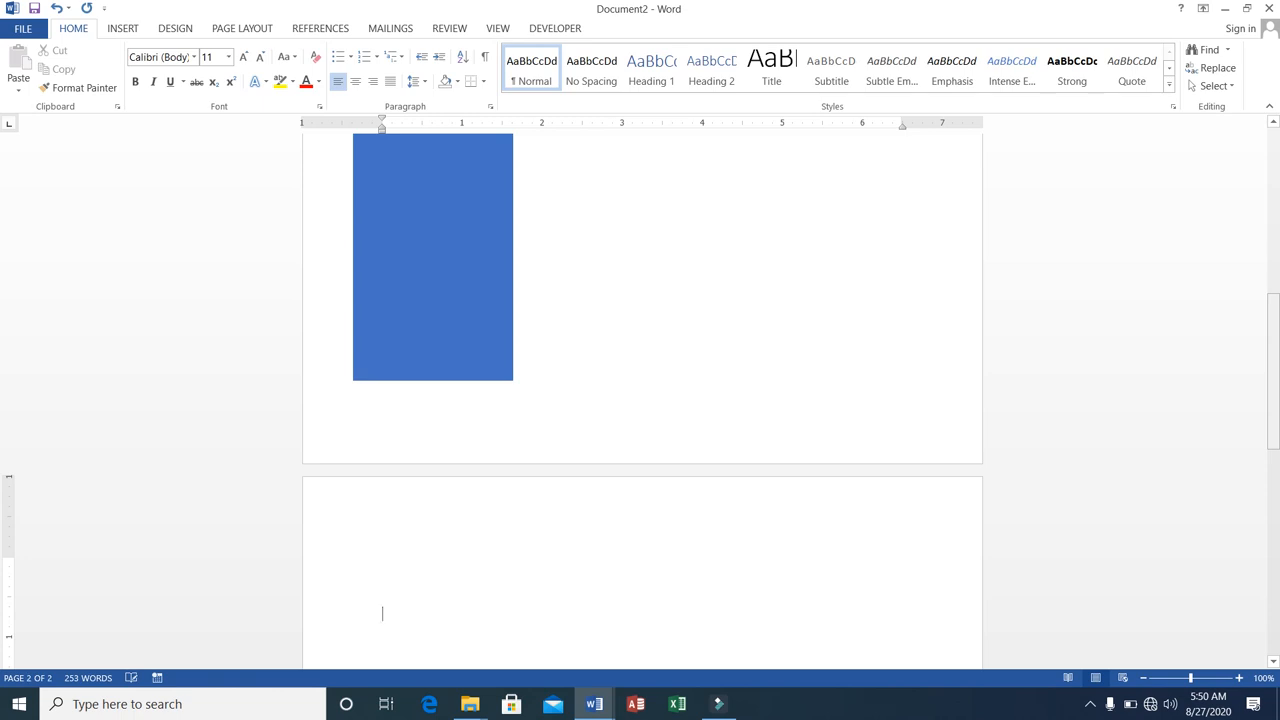
{"action": "left_click", "coordinate": [115, 30]}
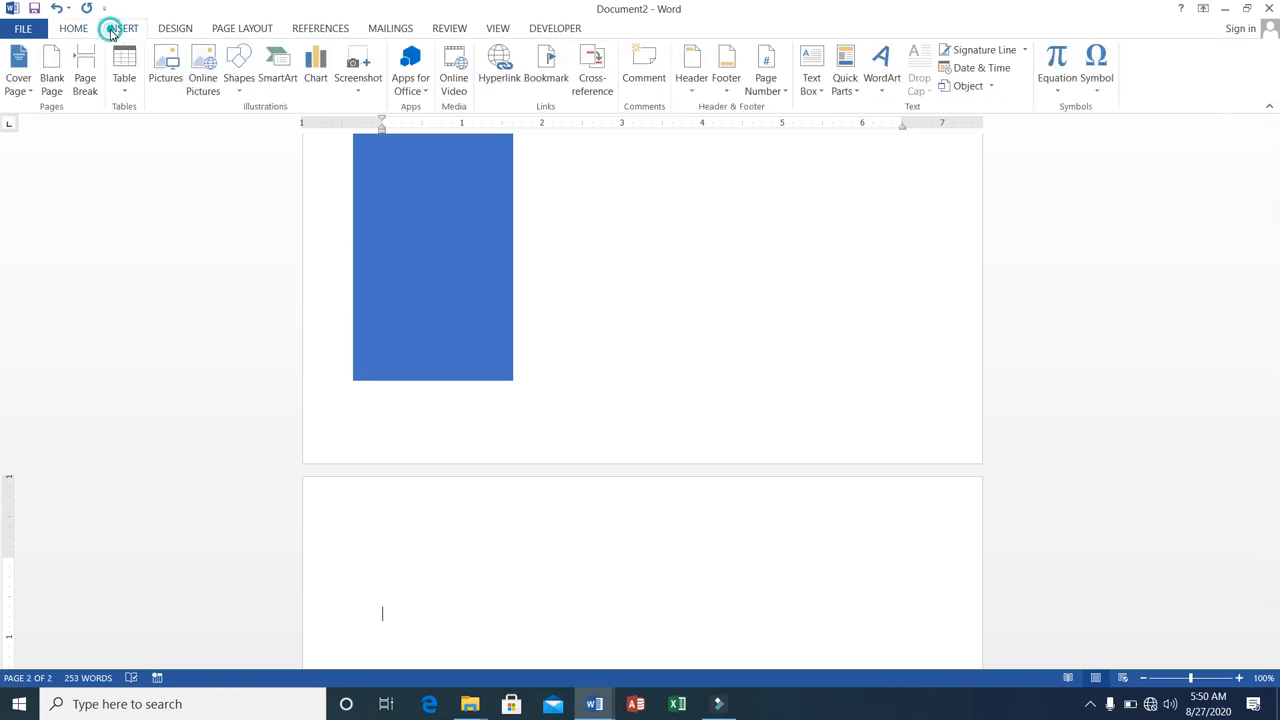
{"action": "left_click", "coordinate": [822, 93]}
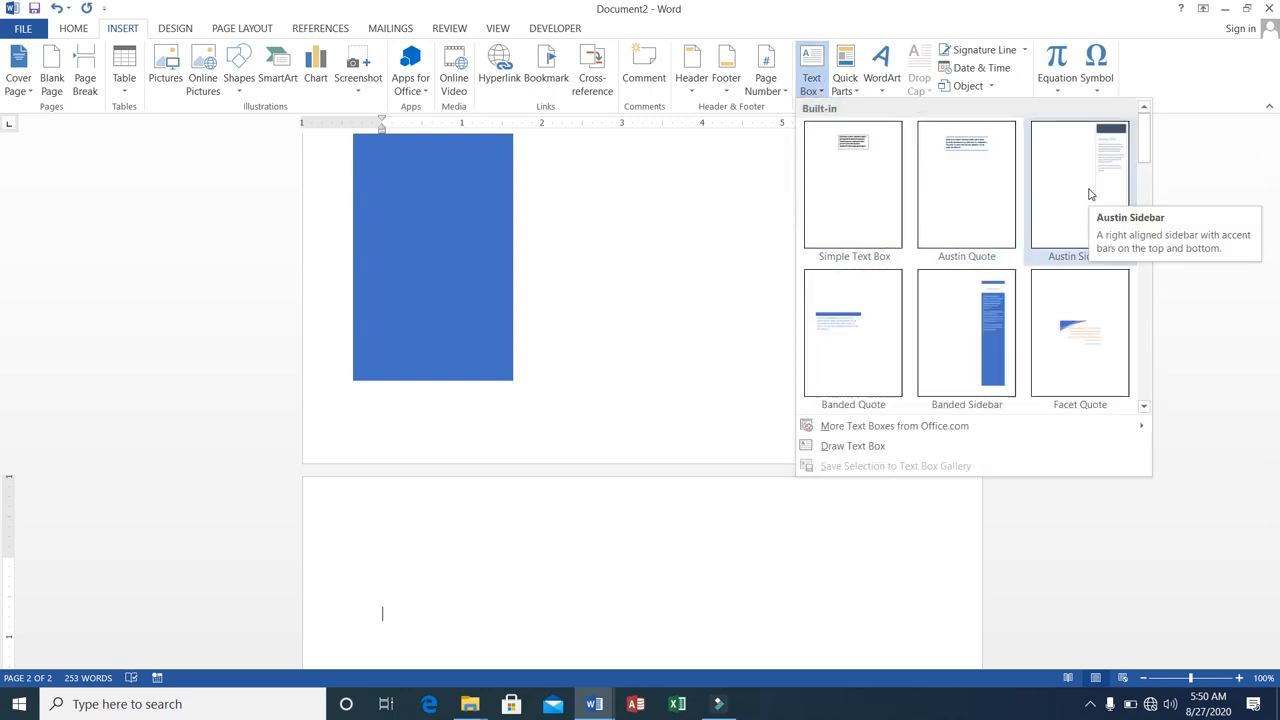
{"action": "left_click", "coordinate": [1051, 337]}
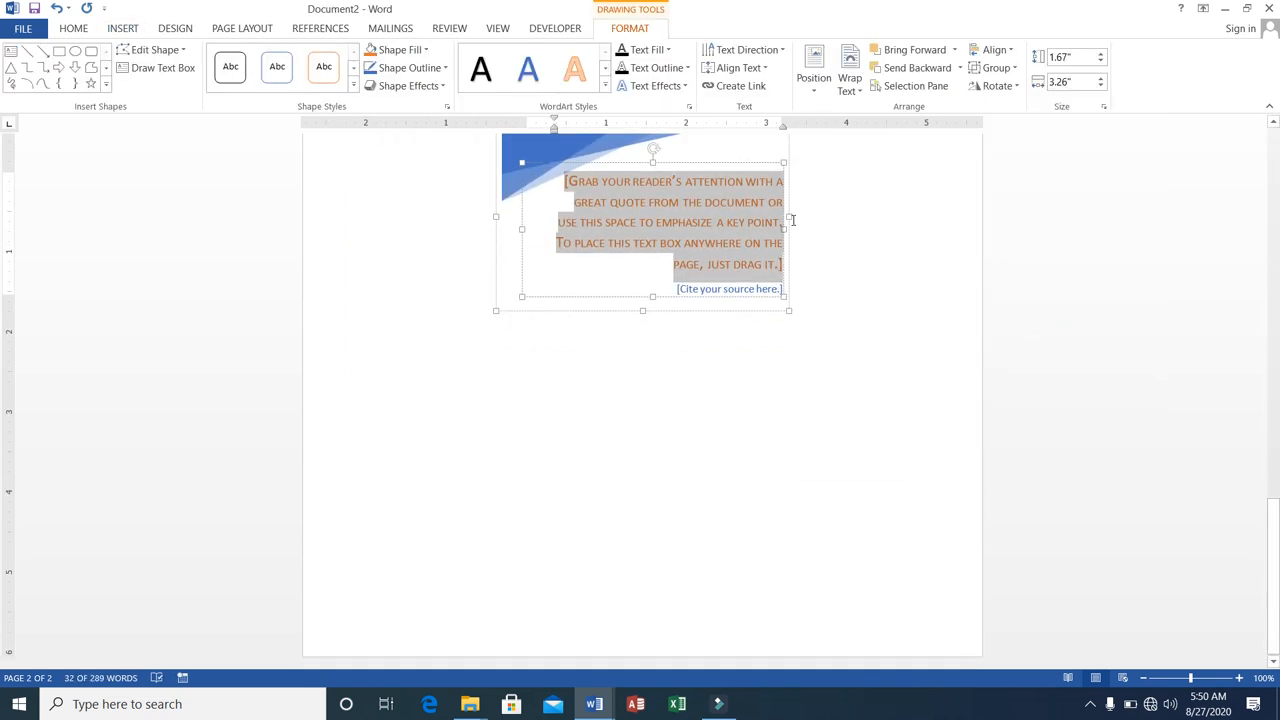
Narrow the Facet Quote box to about 3.28 inches and move it to the upper-left margin area of the second page.
{"action": "mouse_move", "coordinate": [788, 217]}
{"action": "left_mouse_down"}
{"action": "mouse_move", "coordinate": [910, 216]}
{"action": "mouse_move", "coordinate": [763, 217]}
{"action": "left_mouse_up"}
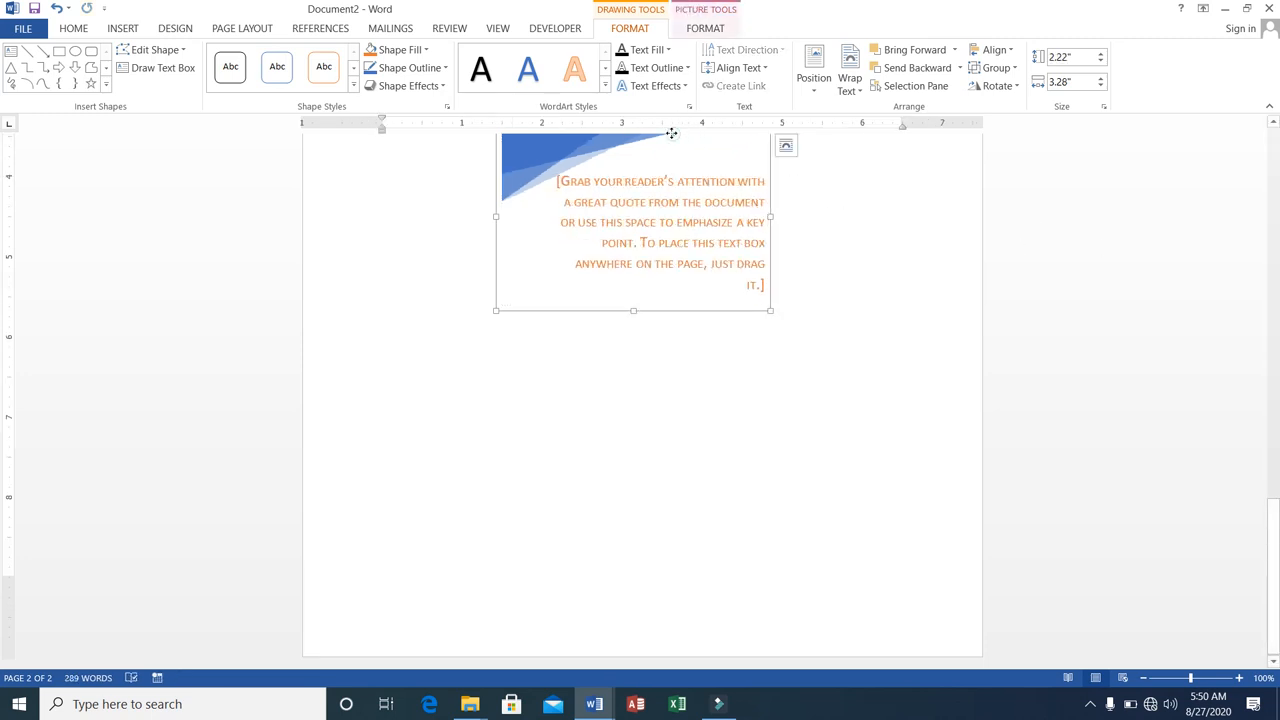
{"action": "left_click_drag", "start_coordinate": [671, 133], "coordinate": [536, 149]}
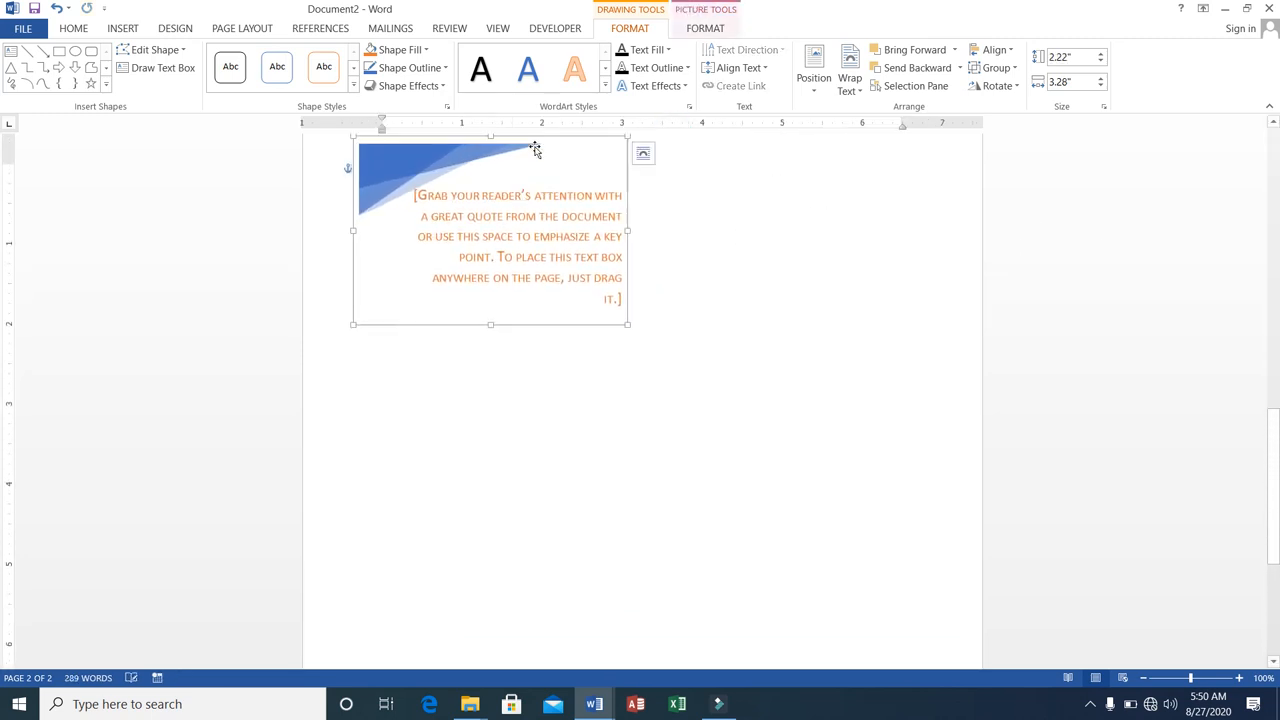
{"action": "triple_click", "coordinate": [536, 193]}
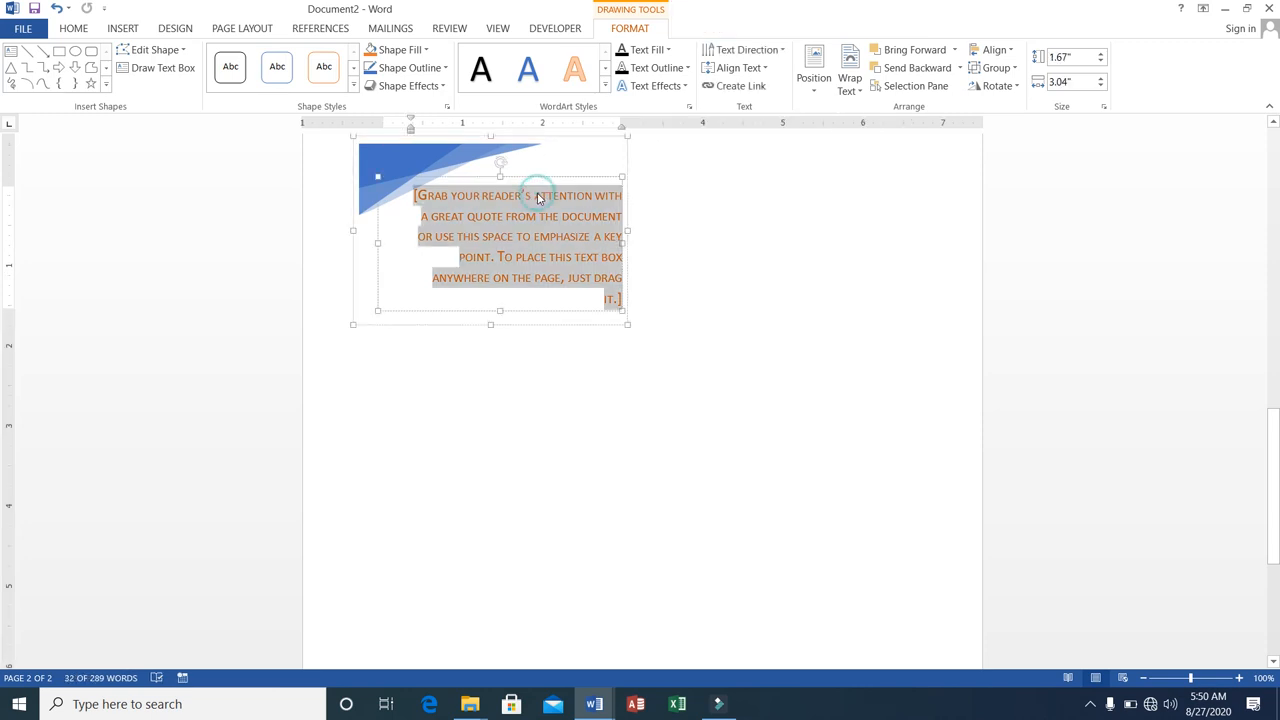
Generate sample paragraphs with =rand() so they wrap around the quote box on the second page.
{"action": "left_click", "coordinate": [770, 193]}
{"action": "type", "text": "="}
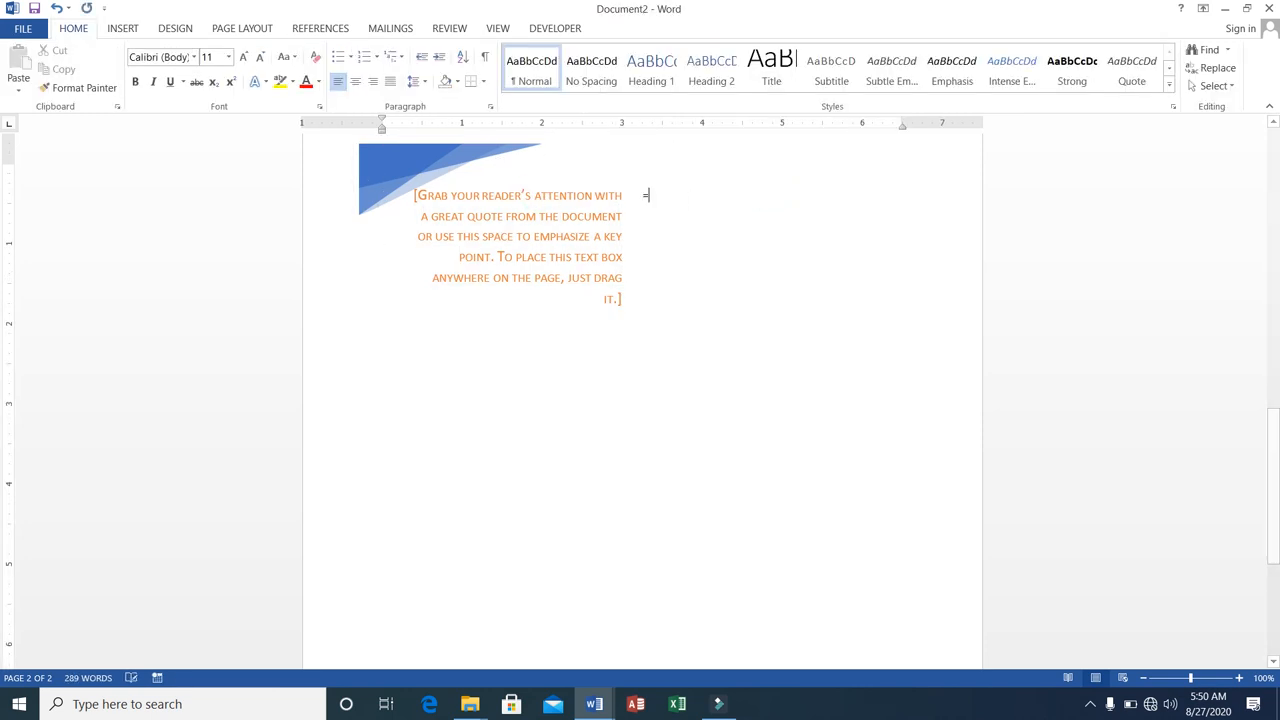
{"action": "type", "text": "rand("}
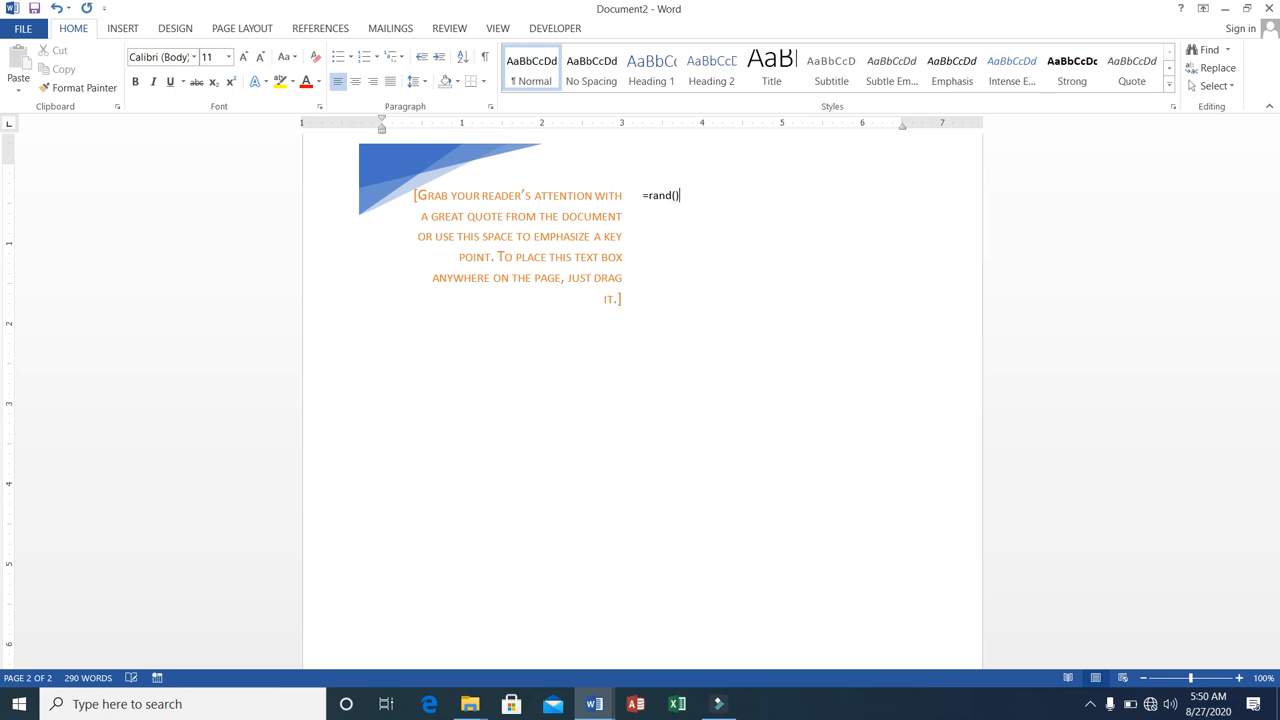
{"action": "key", "text": "Return"}
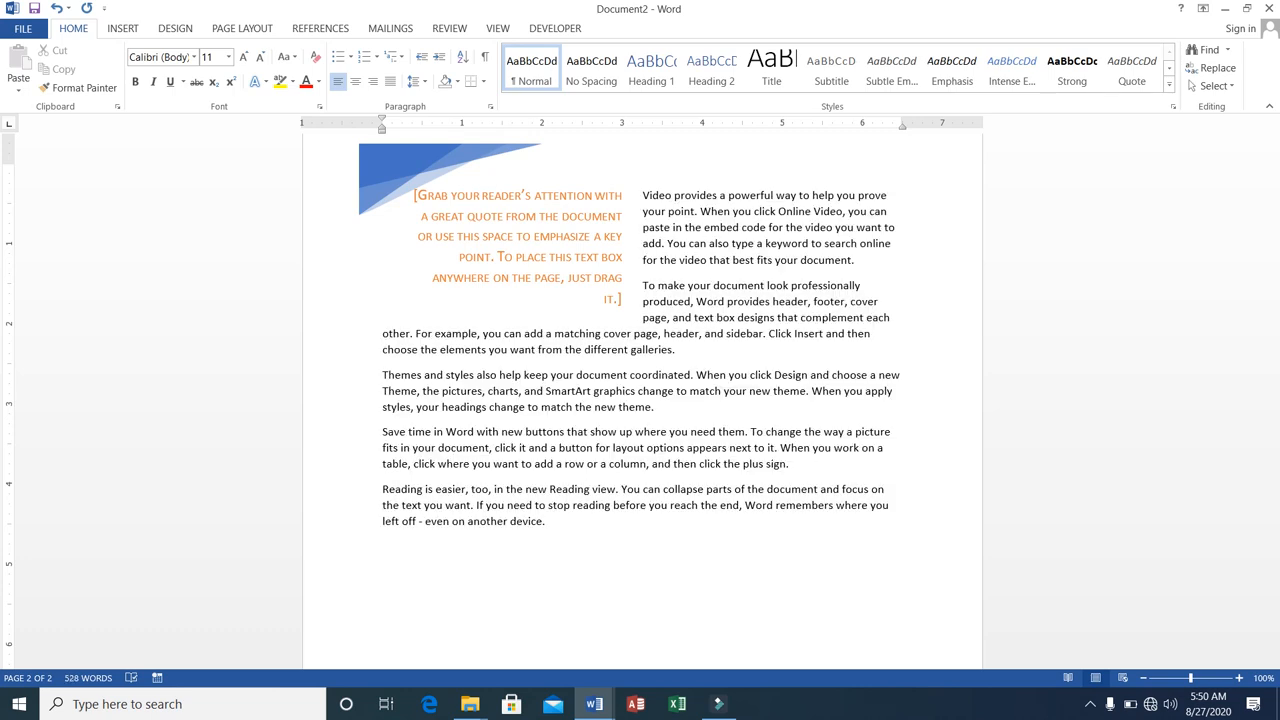
{"action": "scroll", "coordinate": [491, 270], "scroll_direction": "down", "scroll_amount": 1}
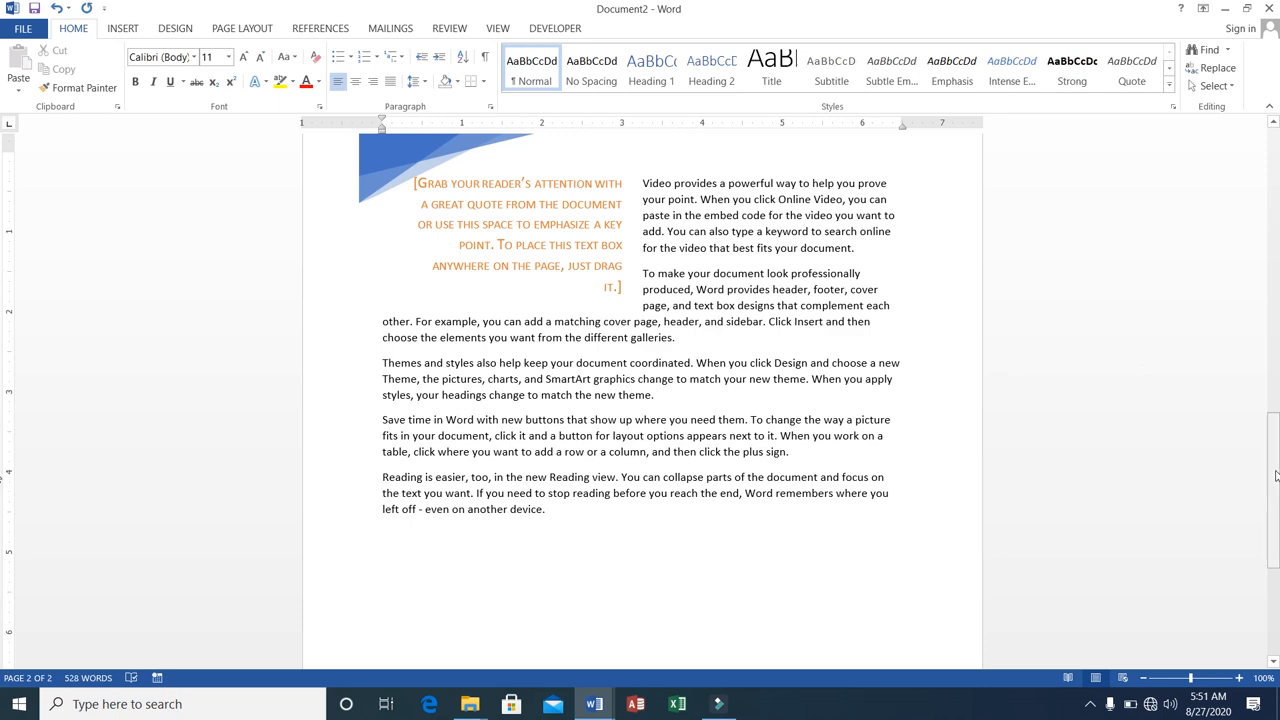
Delete the entire contents of the document, including both text boxes and all sample paragraphs.
{"action": "left_click_drag", "start_coordinate": [1276, 476], "coordinate": [1256, 121]}
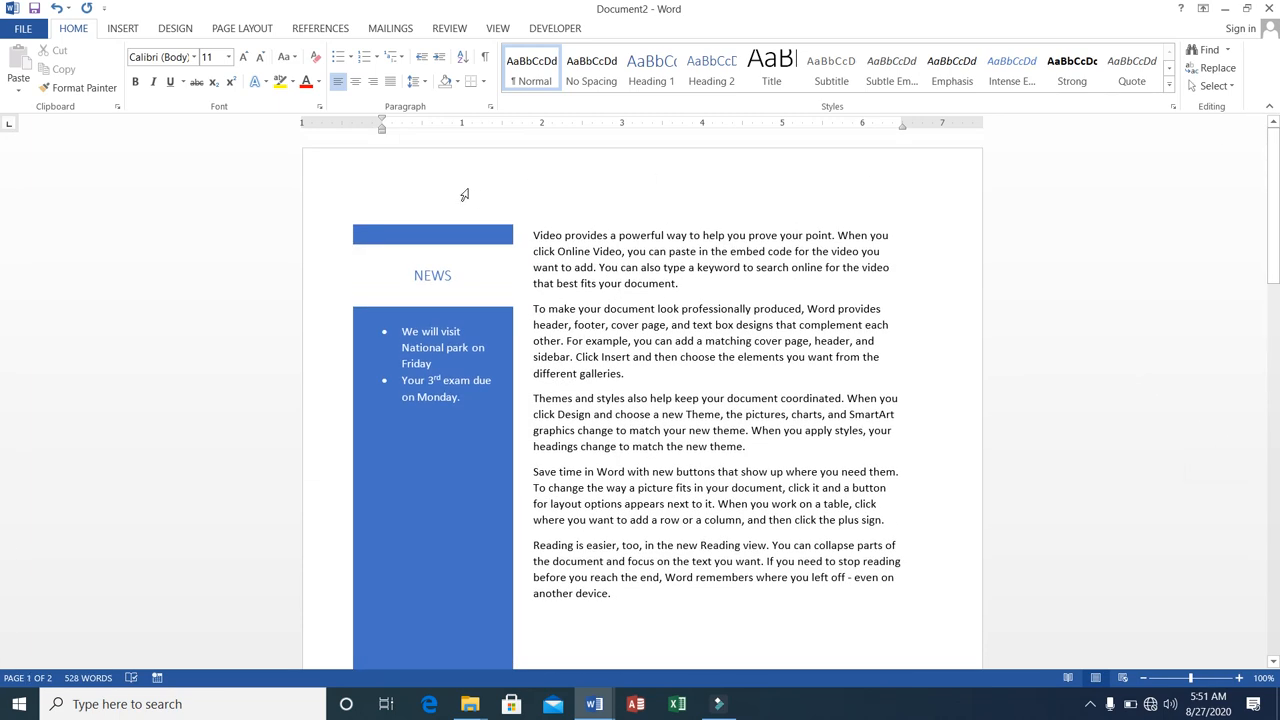
{"action": "left_click", "coordinate": [494, 206]}
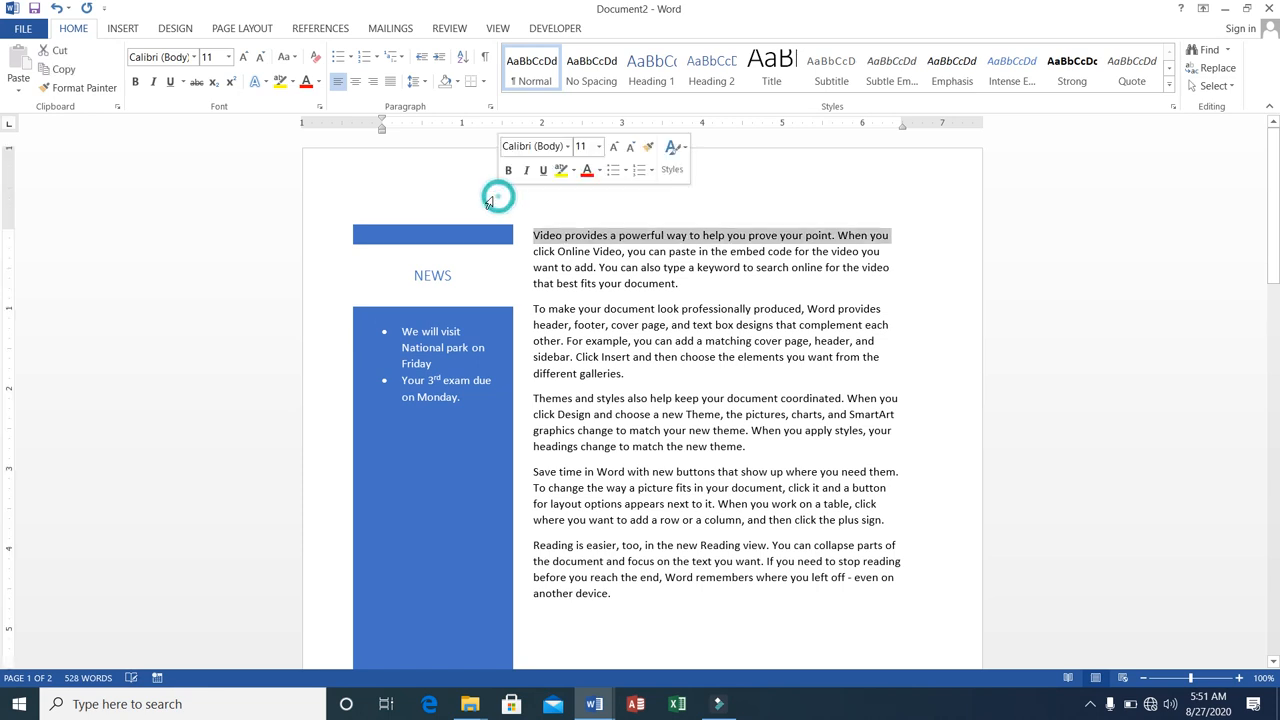
{"action": "key", "text": "ctrl+a"}
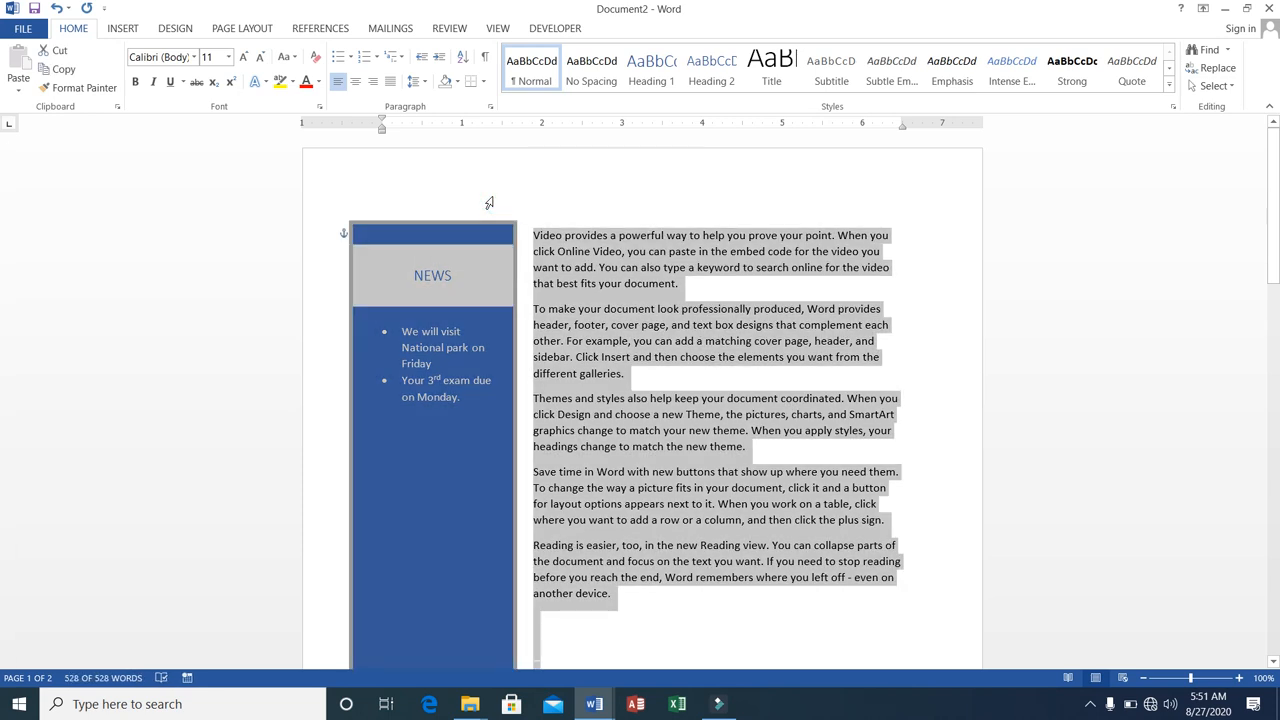
{"action": "key", "text": "Delete"}
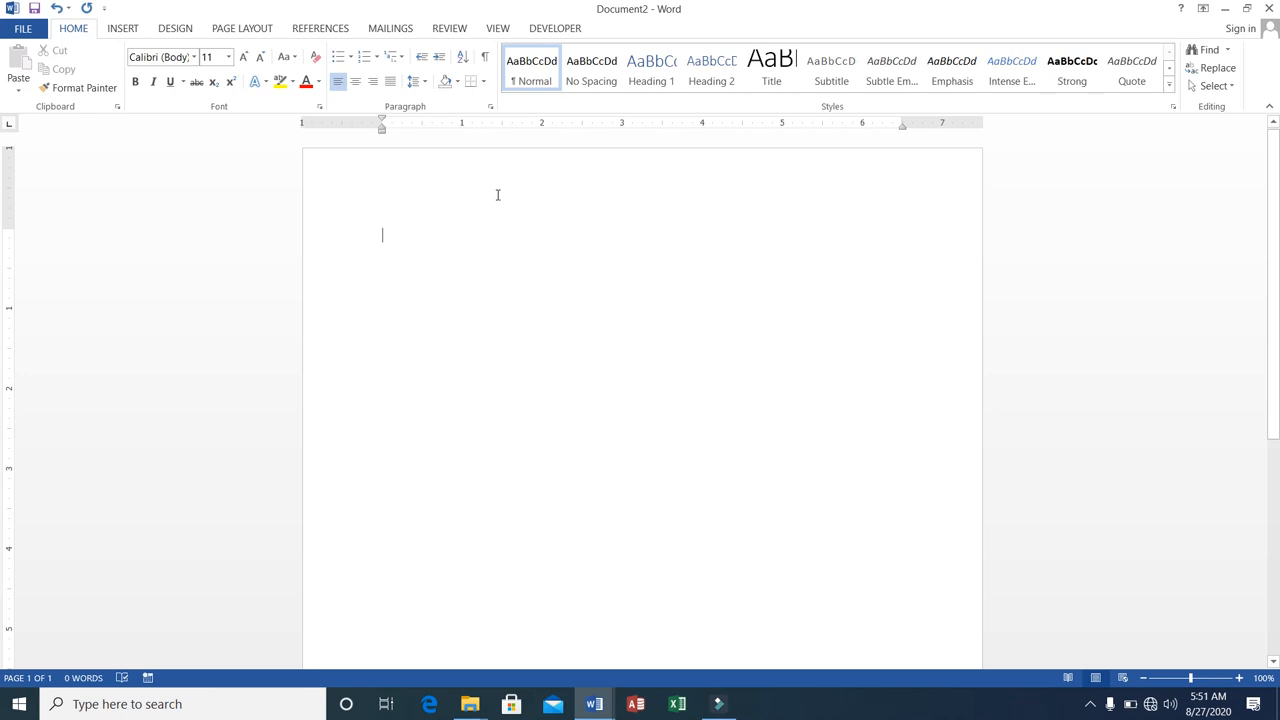
Fill the blank page with sample paragraphs generated by =rand().
{"action": "left_click", "coordinate": [116, 29]}
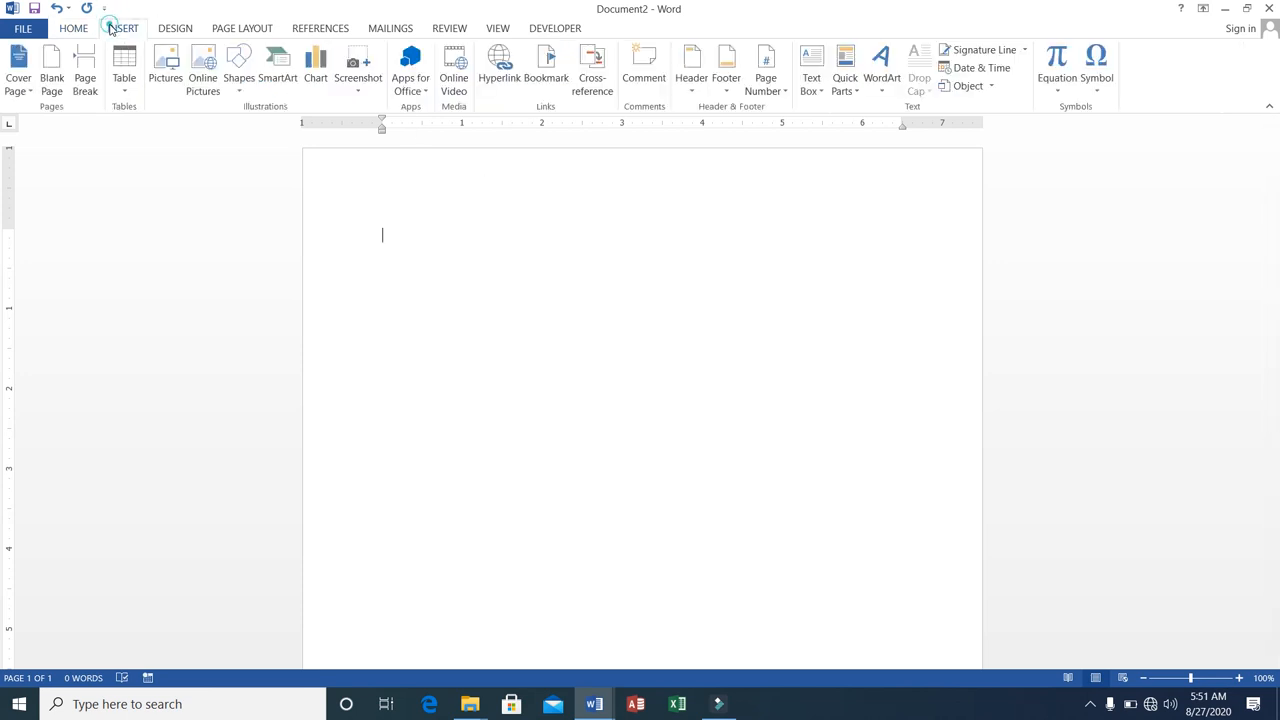
{"action": "left_click", "coordinate": [858, 97]}
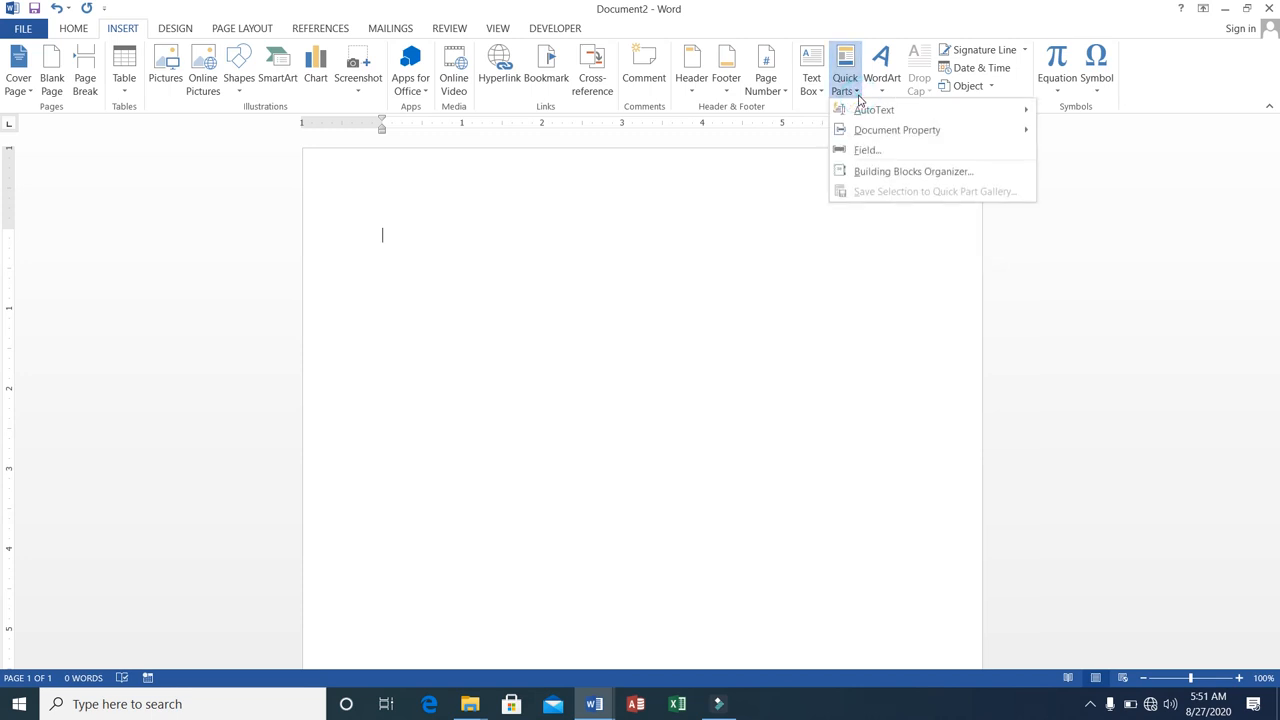
{"action": "left_click", "coordinate": [501, 203]}
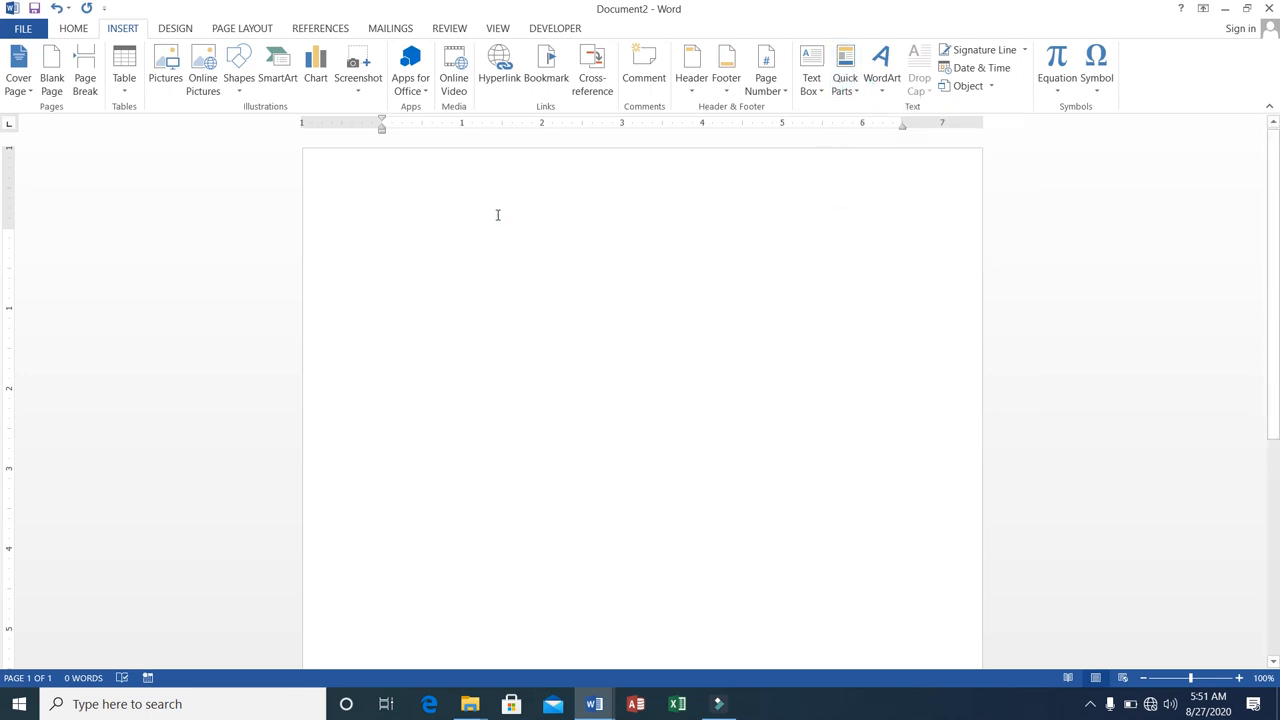
{"action": "type", "text": "=rand("}
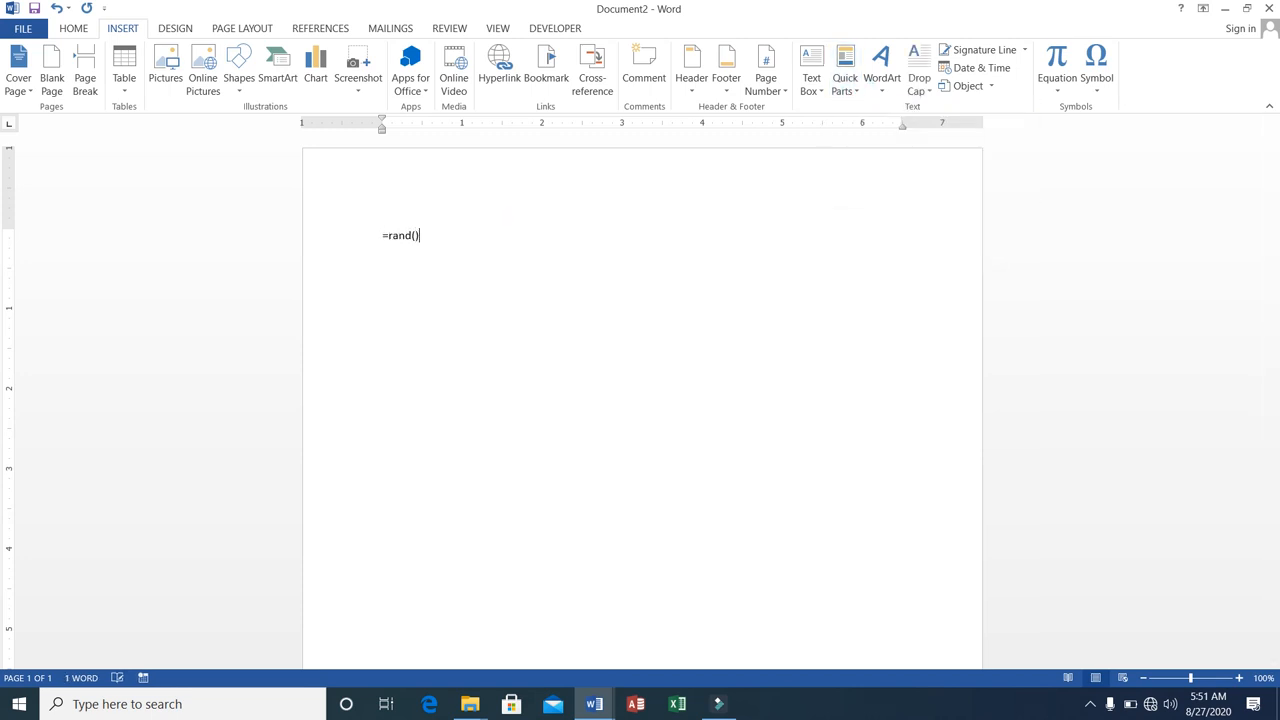
{"action": "key", "text": "Return"}
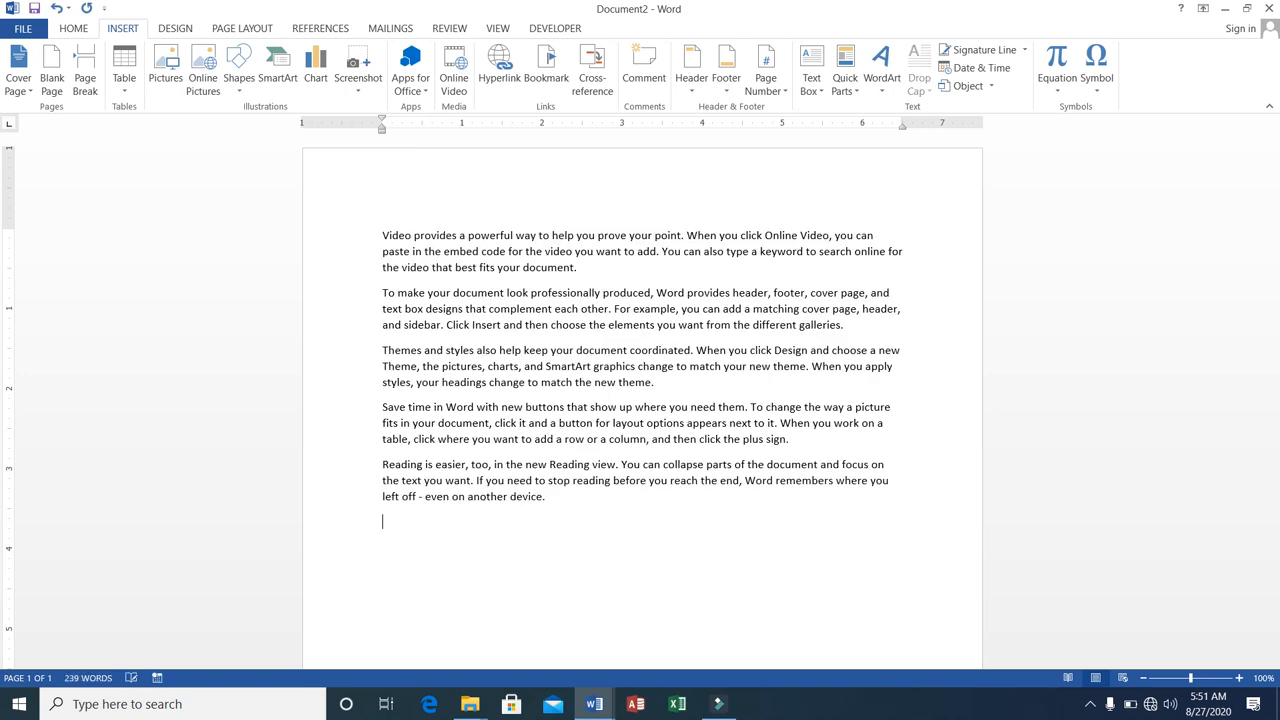
Insert the Author document property below the sample paragraphs and replace its content with the author's name.
{"action": "left_click", "coordinate": [858, 92]}
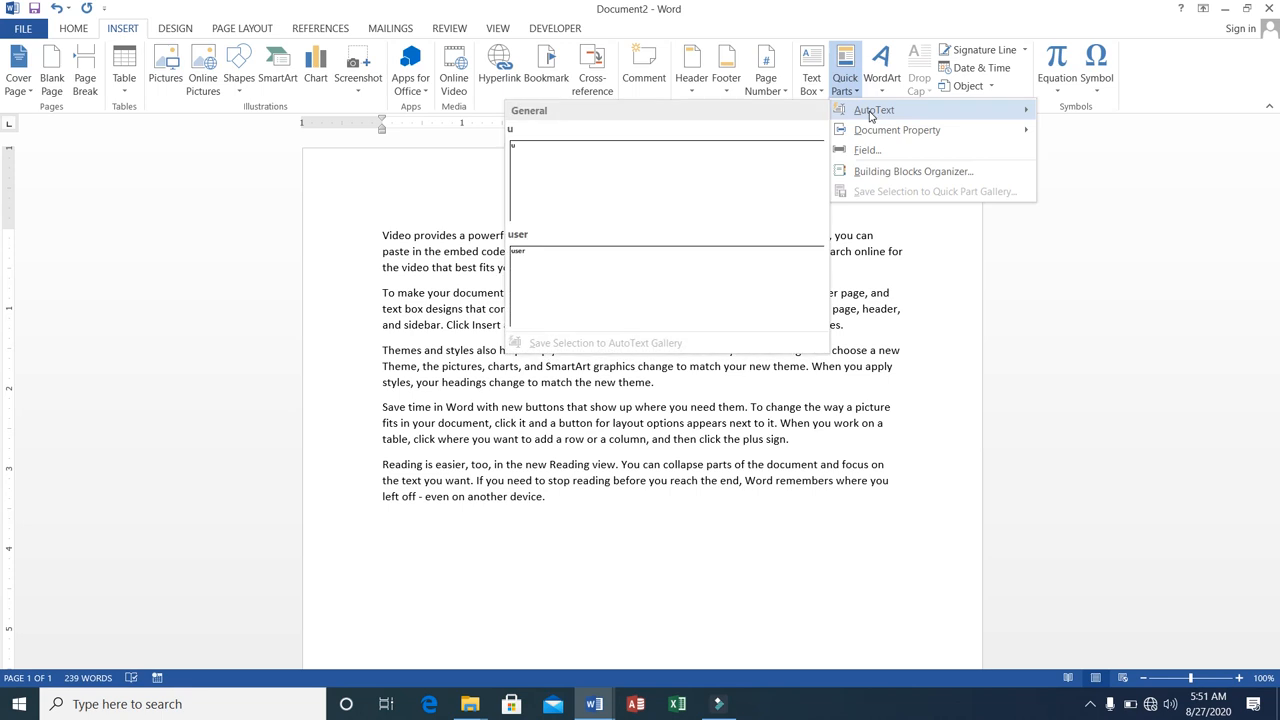
{"action": "mouse_move", "coordinate": [885, 140]}
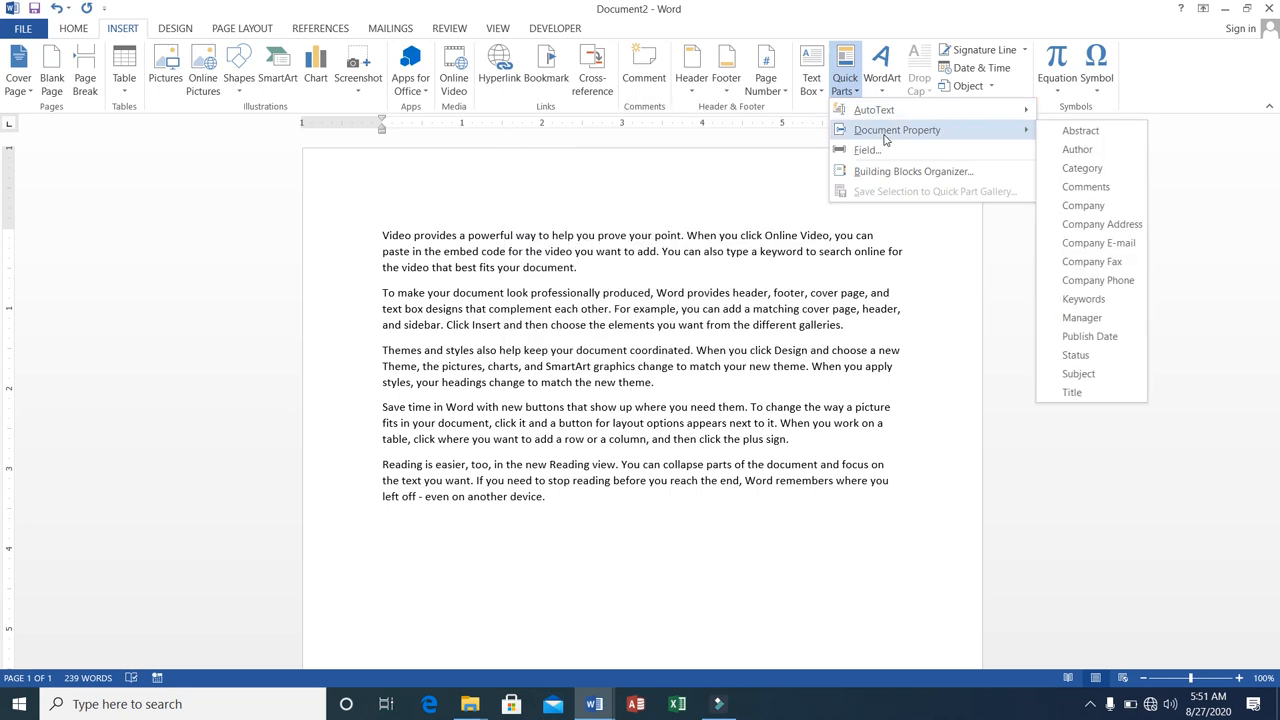
{"action": "left_click", "coordinate": [1108, 151]}
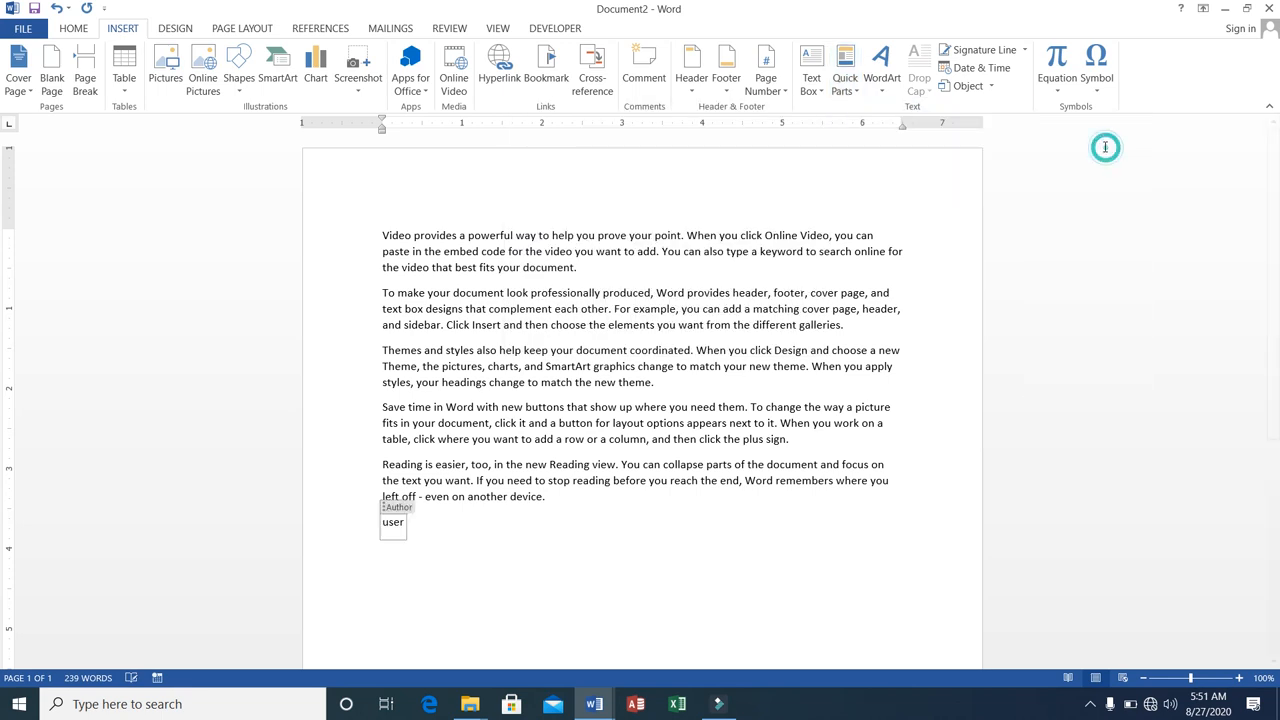
{"action": "key", "text": "BackSpace"}
{"action": "key", "text": "BackSpace"}
{"action": "key", "text": "BackSpace"}
{"action": "key", "text": "BackSpace"}
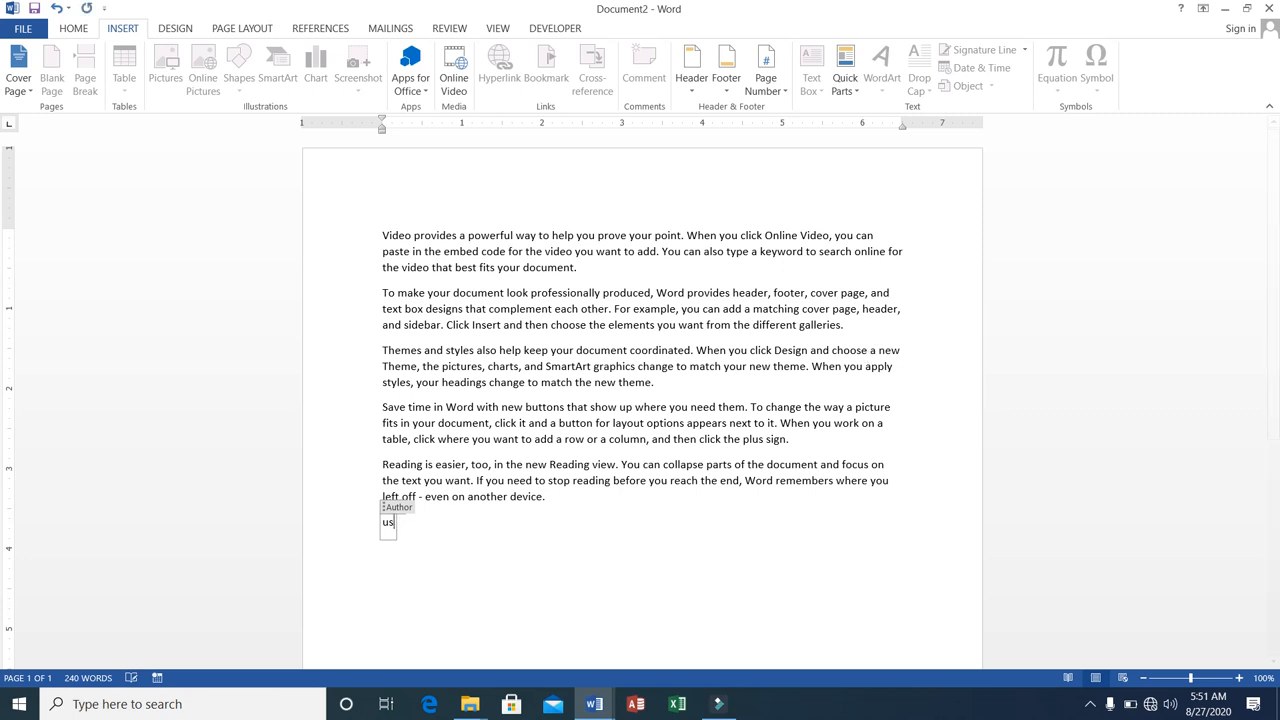
{"action": "type", "text": "Ali"}
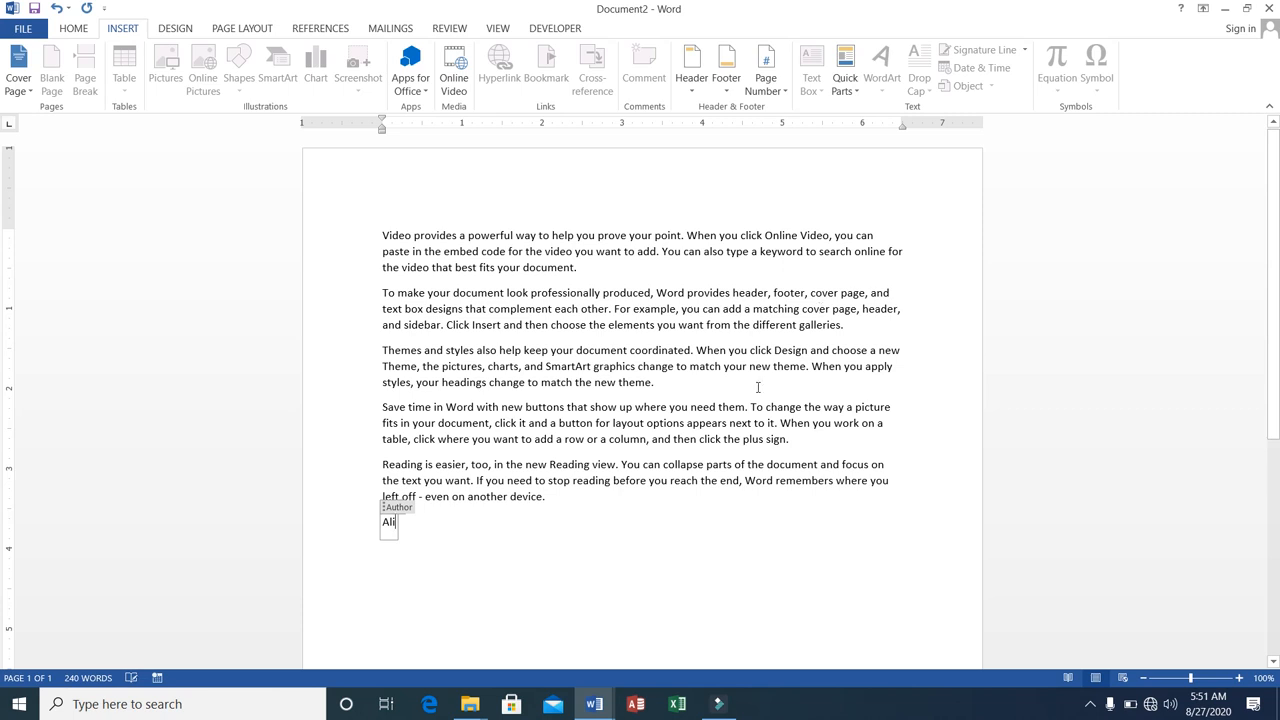
{"action": "left_click", "coordinate": [429, 537]}
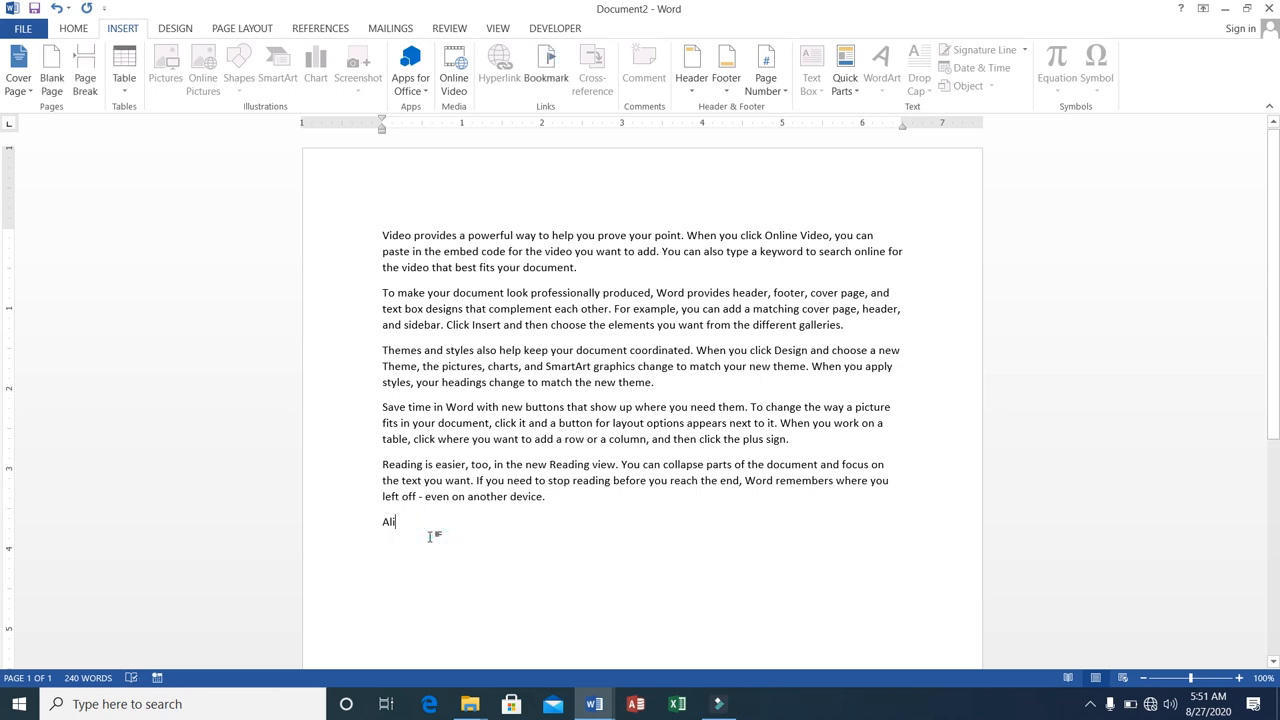
Insert the Company Phone document property on the line below the author and fill it with "NICS".
{"action": "left_click", "coordinate": [858, 94]}
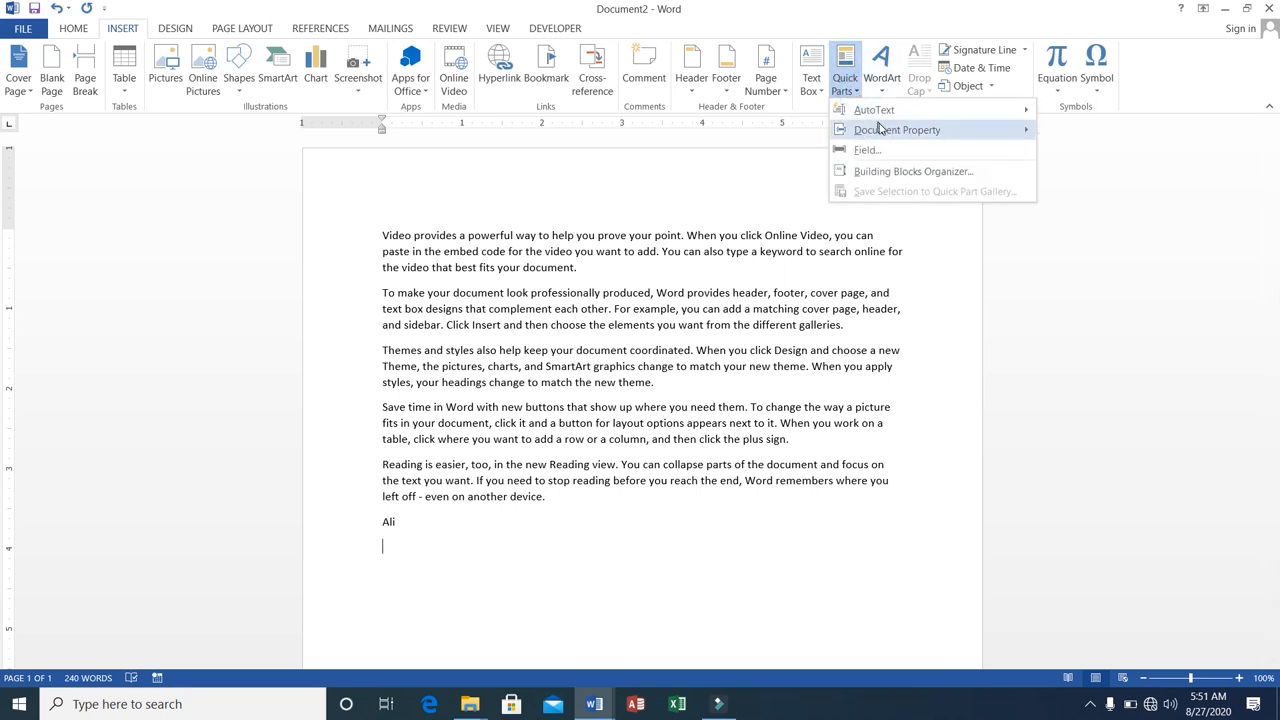
{"action": "mouse_move", "coordinate": [905, 131]}
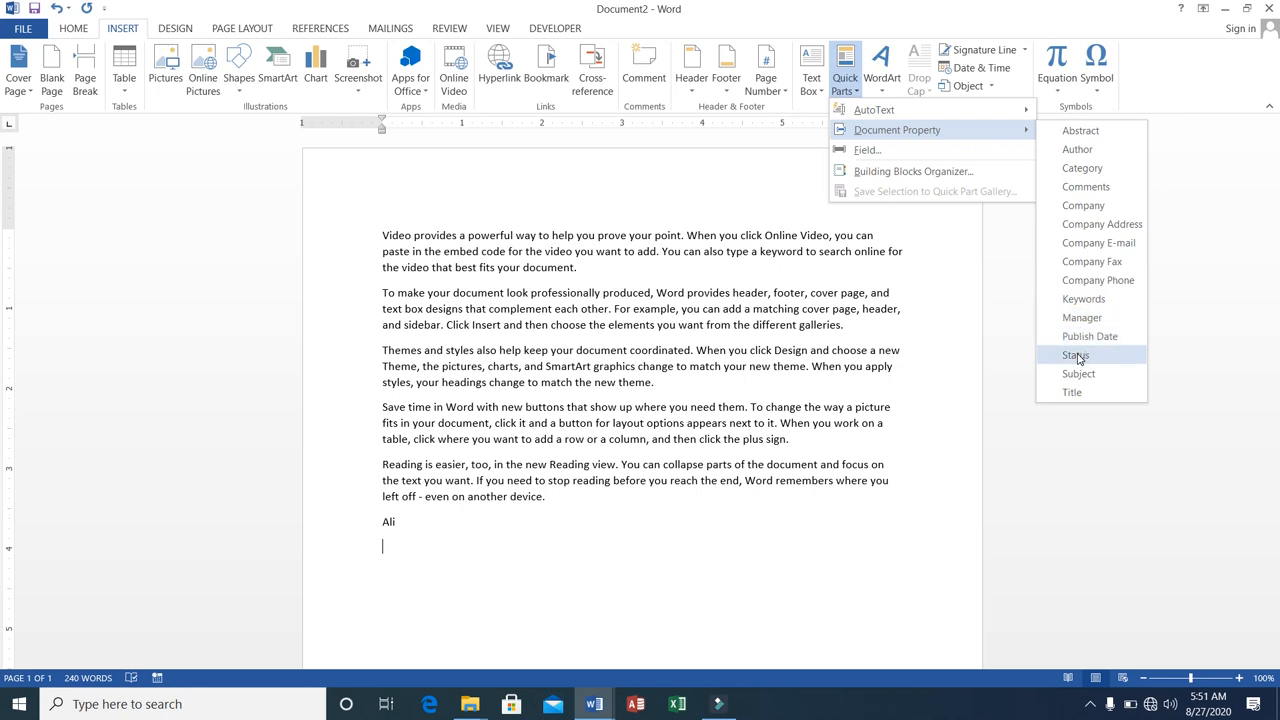
{"action": "left_click", "coordinate": [1081, 281]}
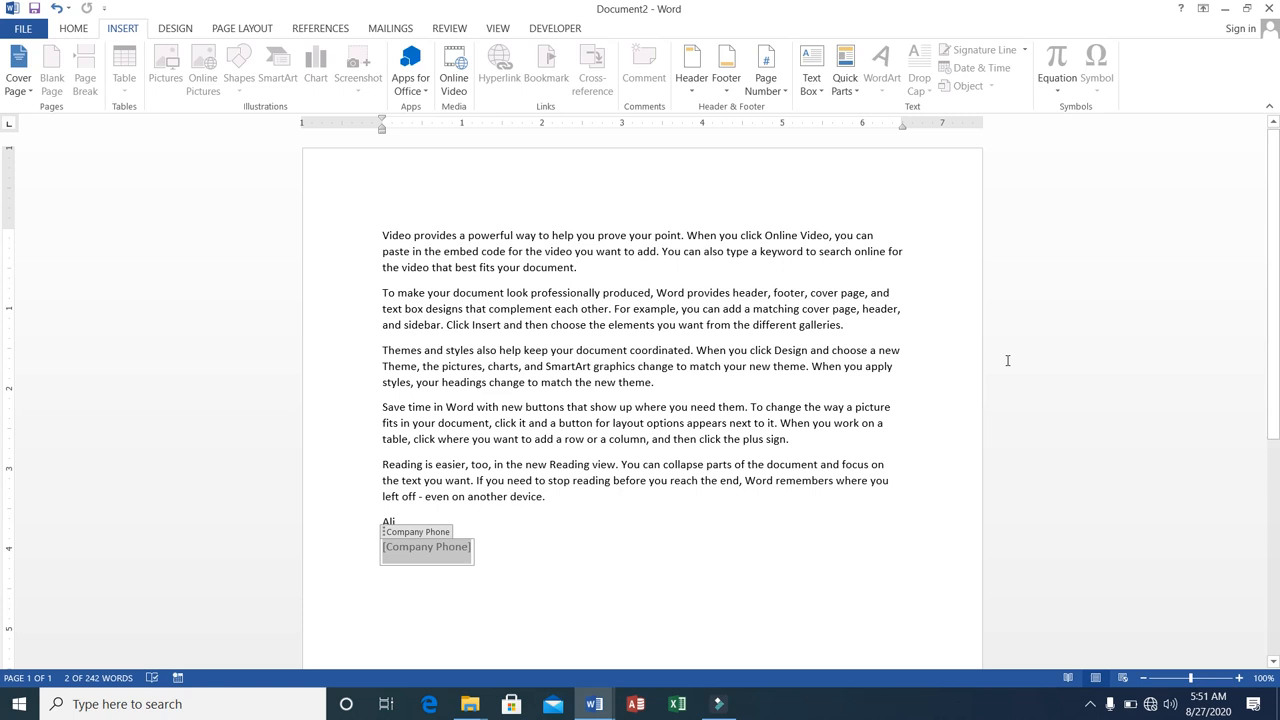
{"action": "type", "text": "NICS"}
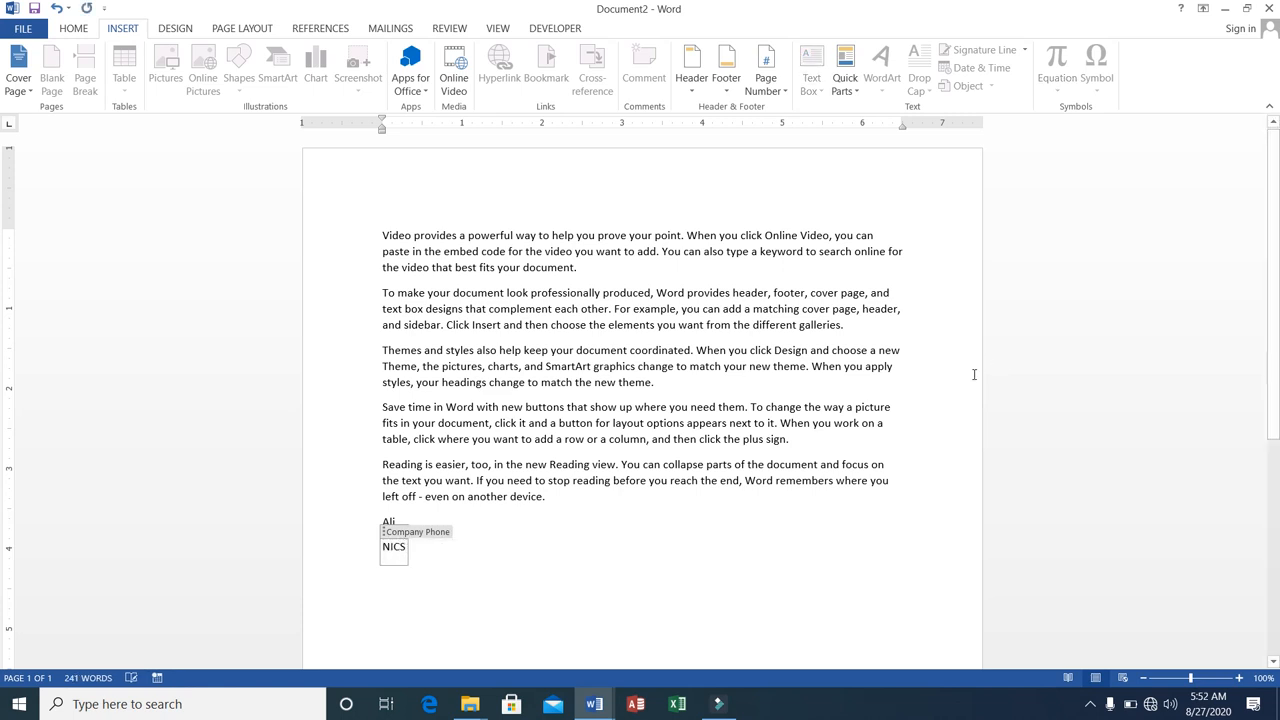
{"action": "left_click", "coordinate": [593, 410]}
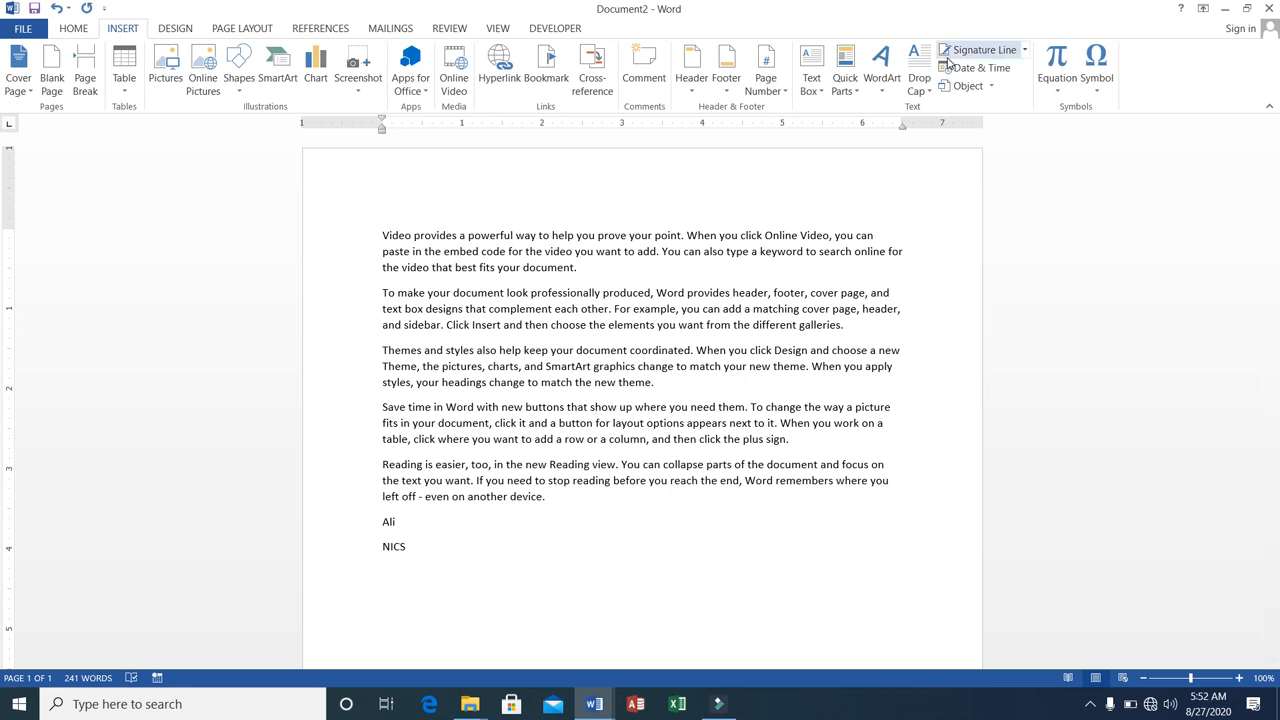
Add an empty line between the last sample paragraph and the author line.
{"action": "left_click", "coordinate": [857, 93]}
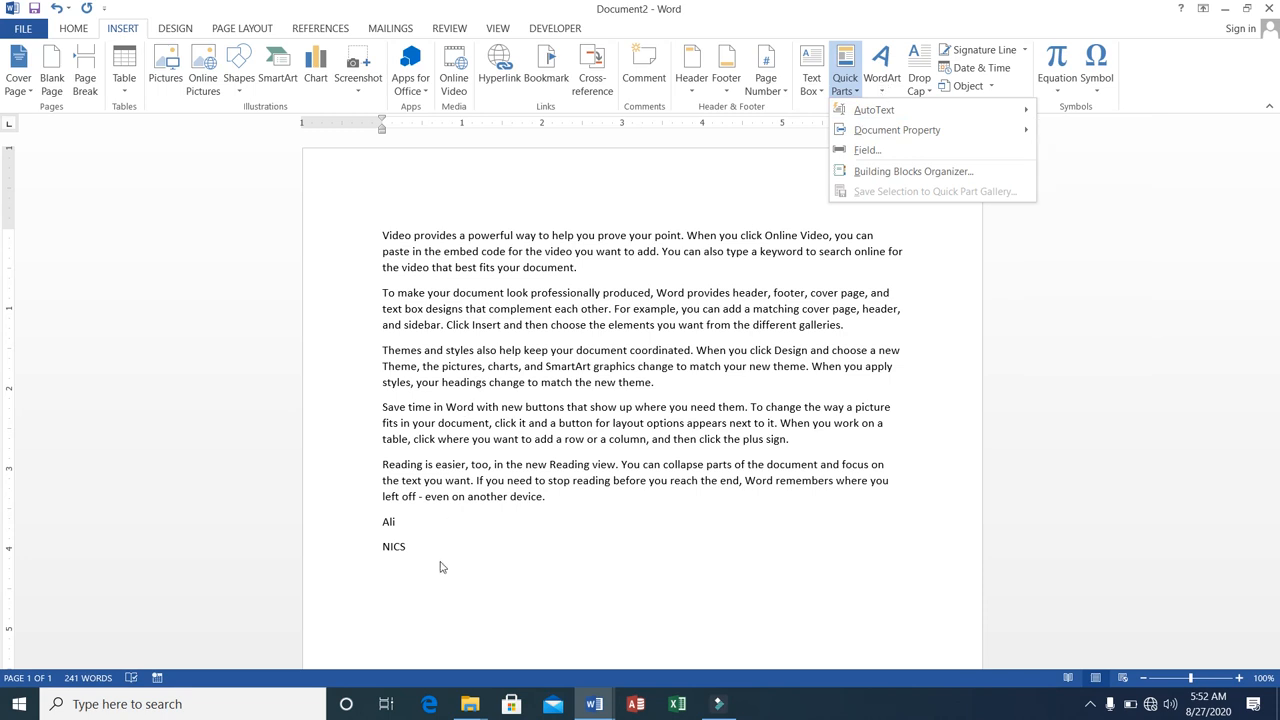
{"action": "left_click", "coordinate": [384, 236]}
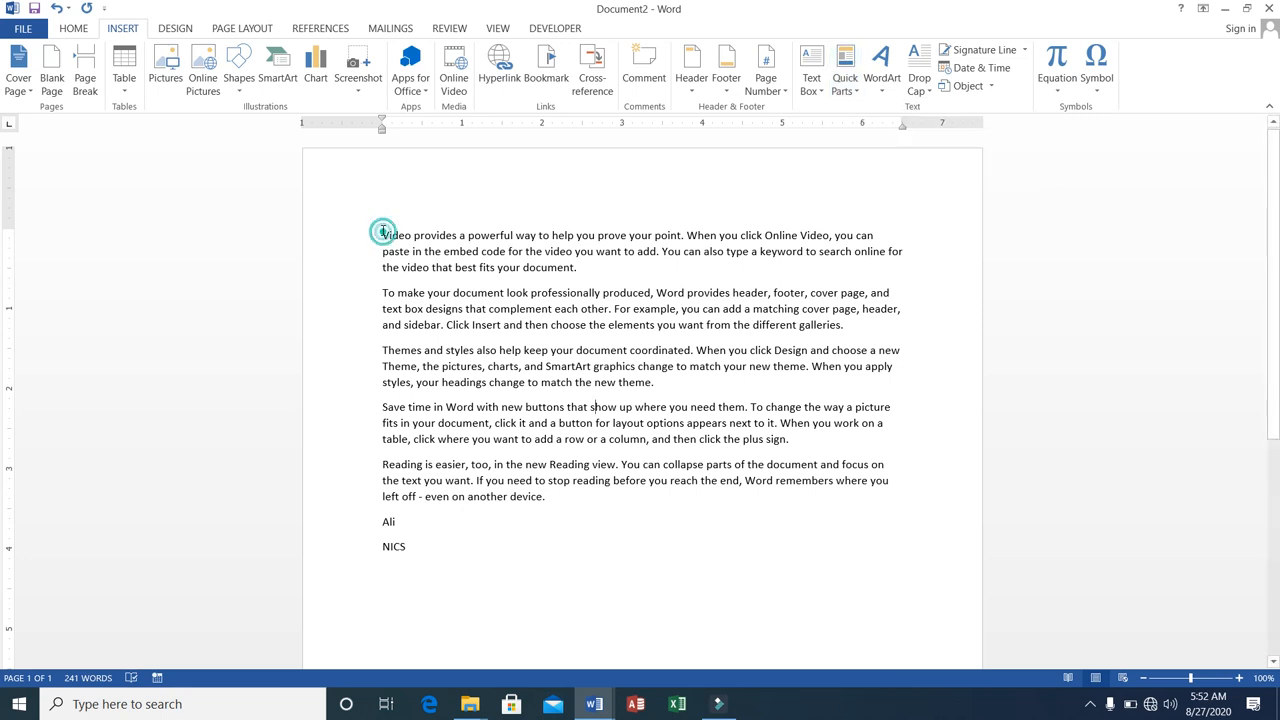
{"action": "left_click", "coordinate": [576, 496]}
{"action": "key", "text": "Return"}
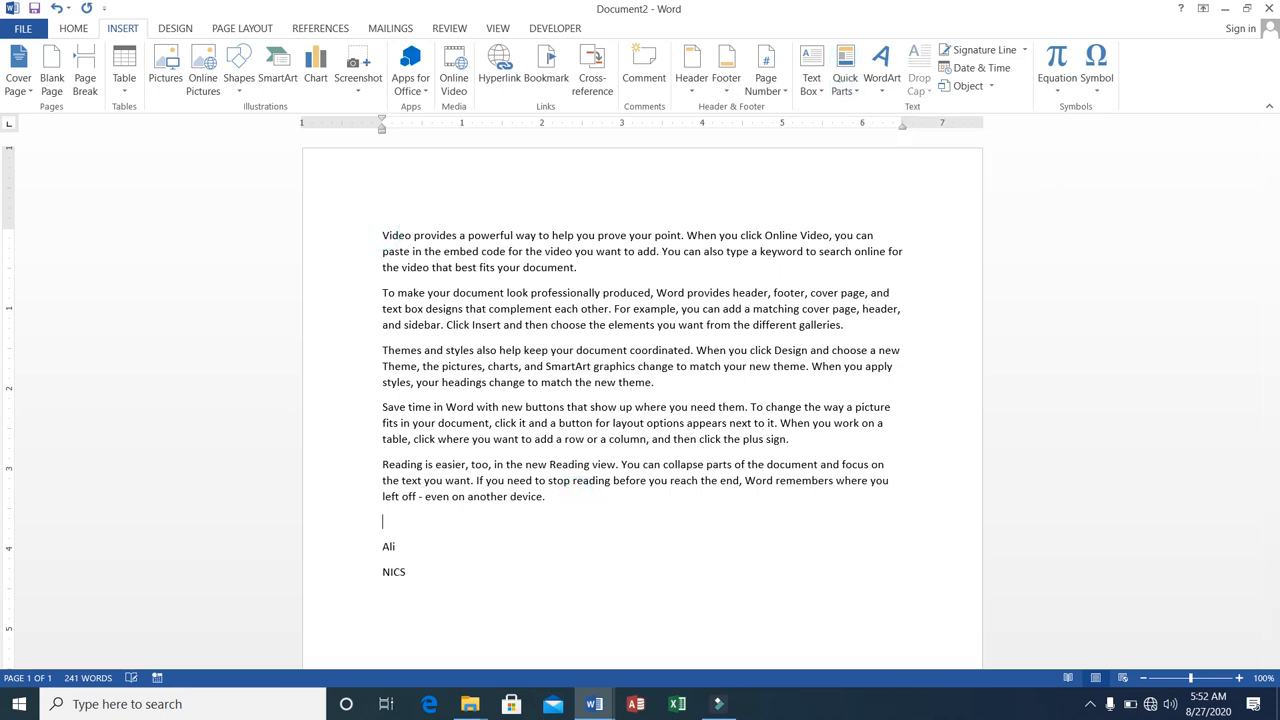
Add an empty line above the first sample paragraph.
{"action": "left_click", "coordinate": [882, 88]}
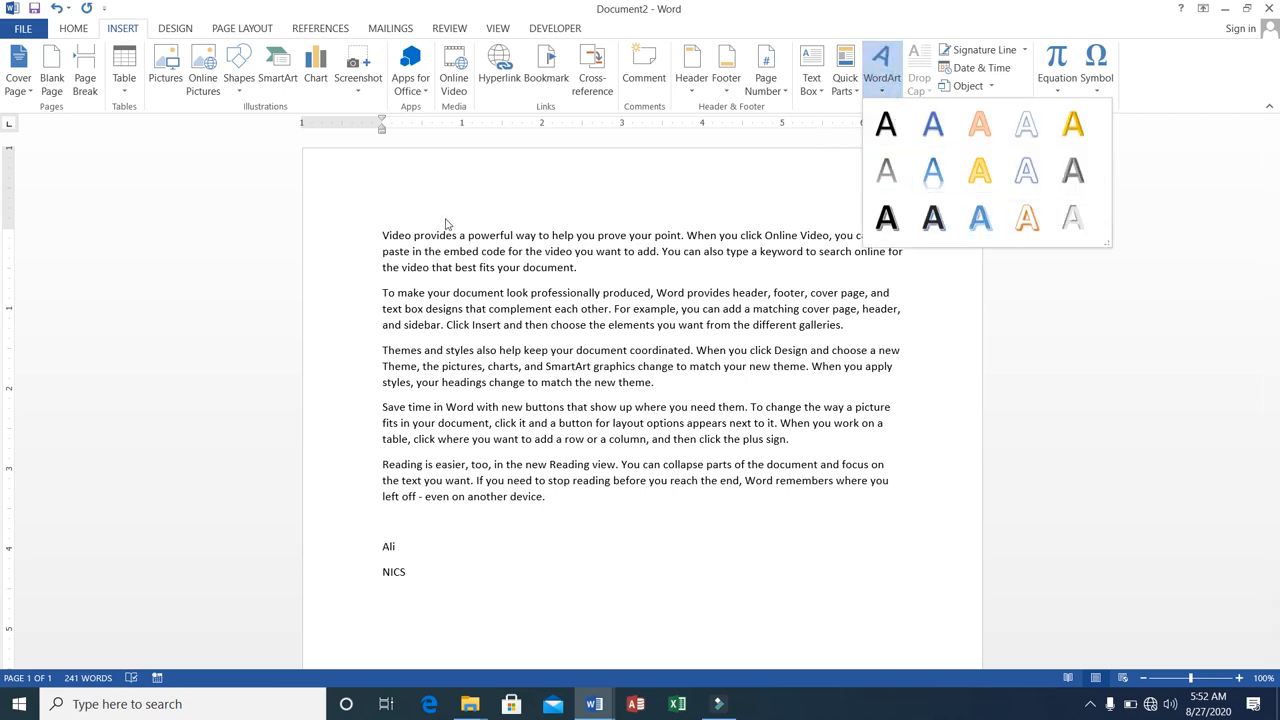
{"action": "left_click", "coordinate": [380, 235]}
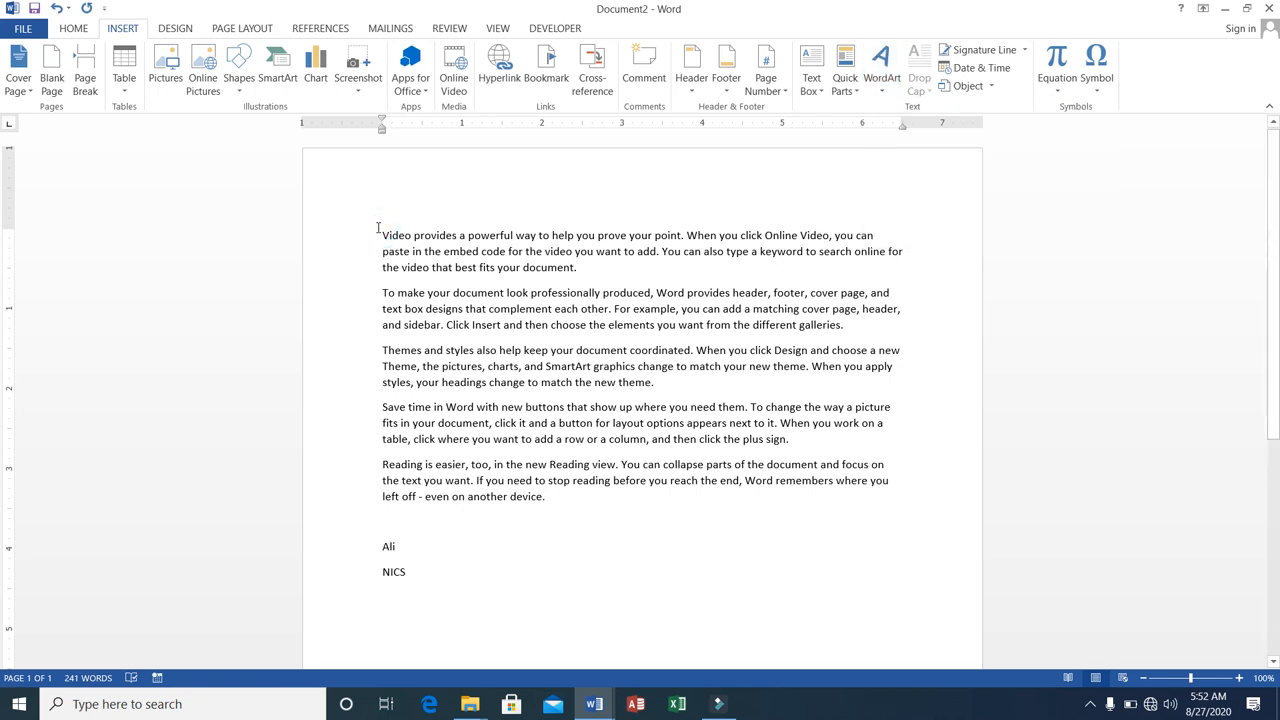
{"action": "left_click", "coordinate": [378, 229]}
{"action": "key", "text": "Return"}
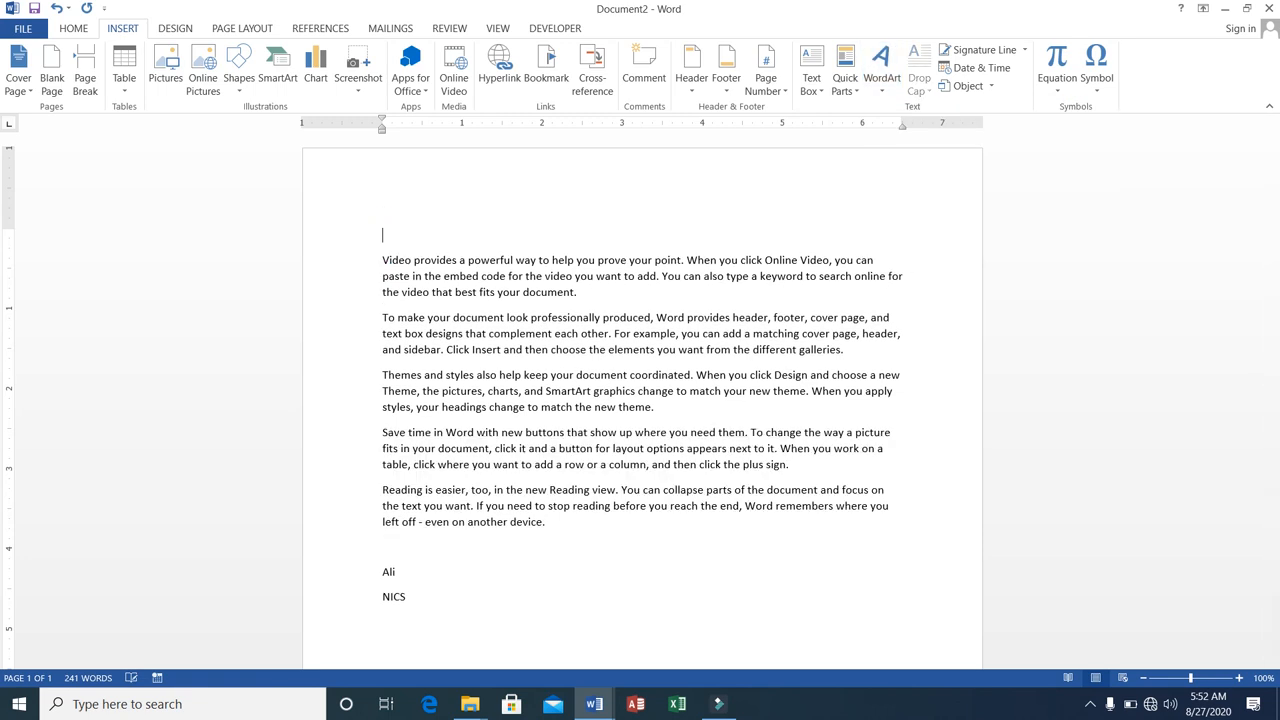
Insert WordArt with the white fill and orange outline style on the empty first line, reading "National Institue of Computers".
{"action": "left_click", "coordinate": [880, 85]}
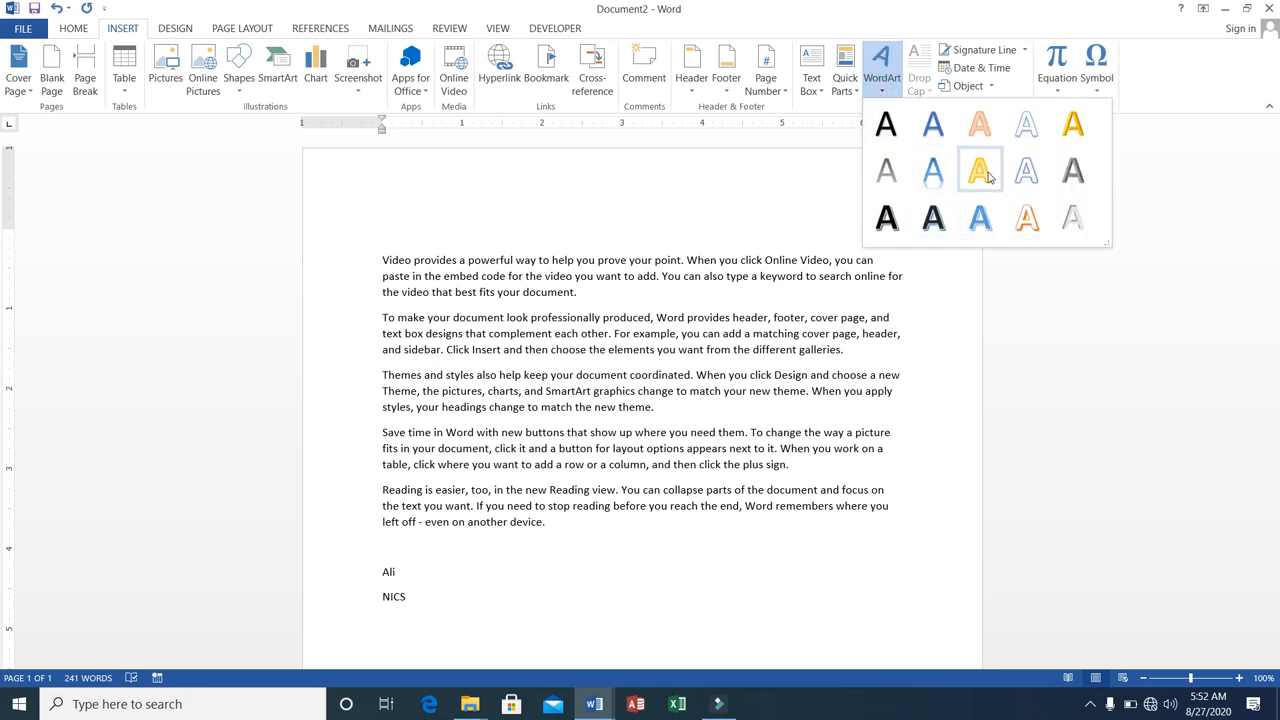
{"action": "left_click", "coordinate": [1024, 219]}
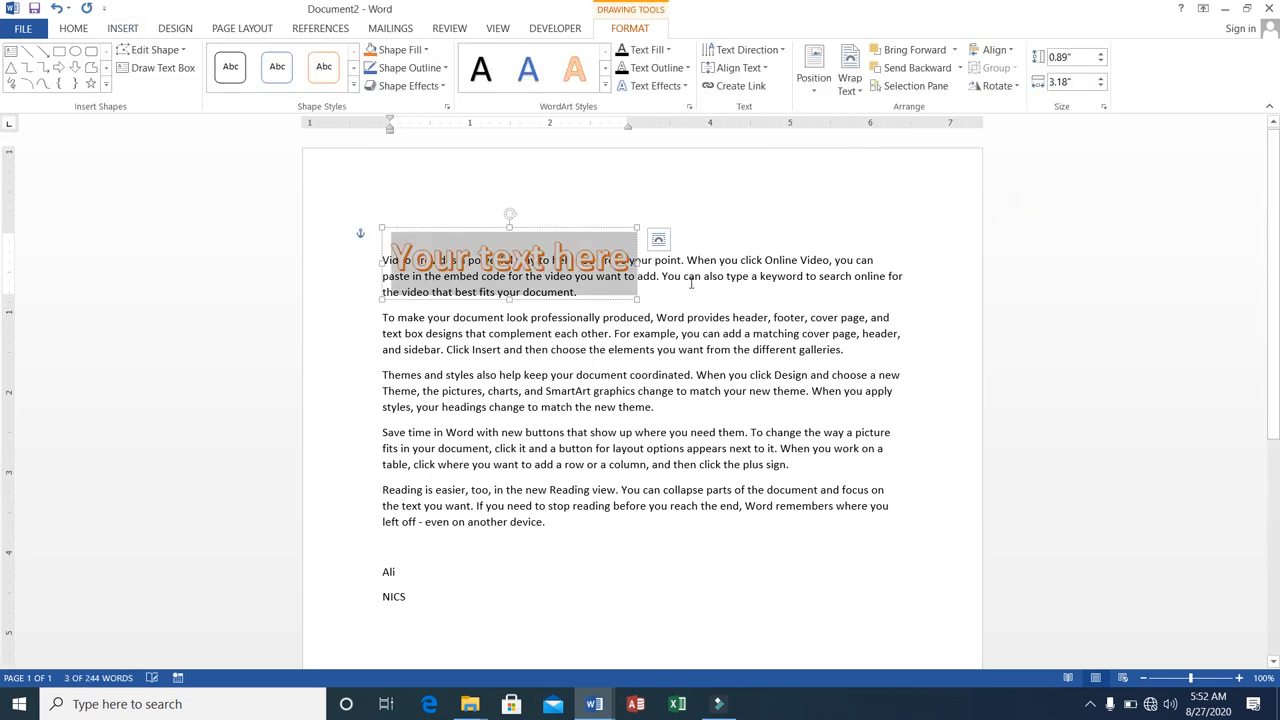
{"action": "type", "text": "National"}
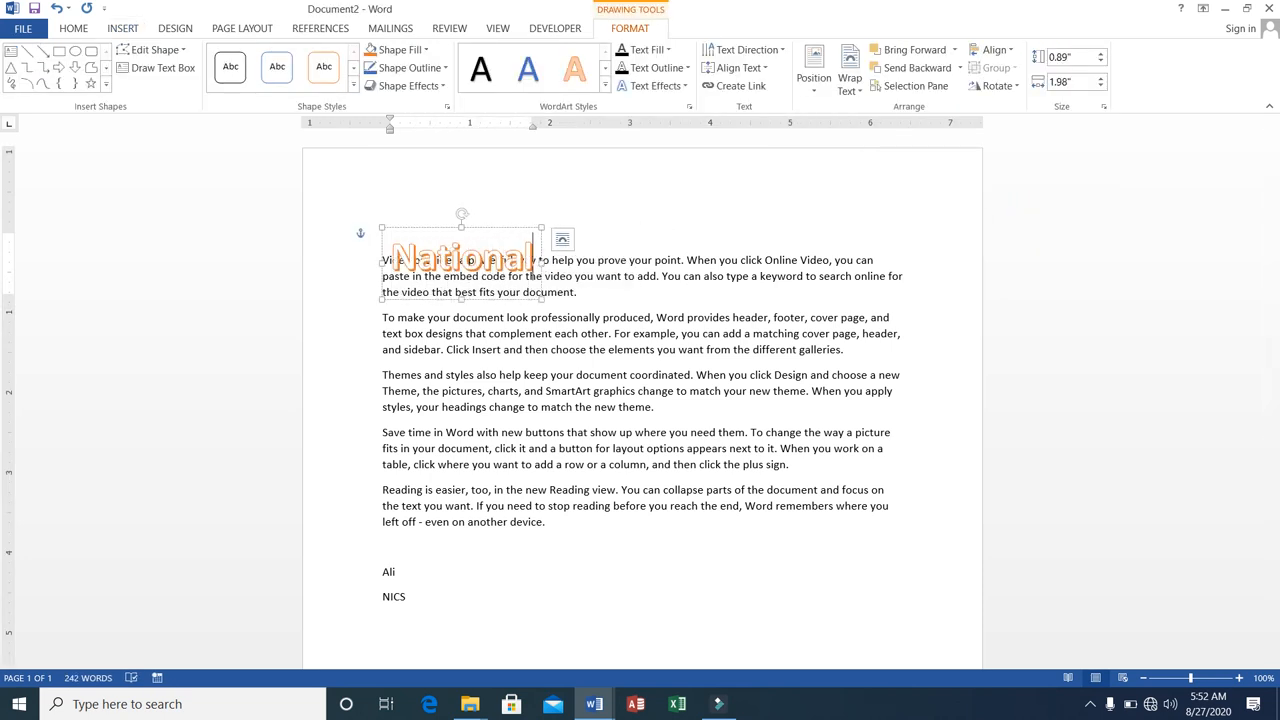
{"action": "type", "text": " Instiu"}
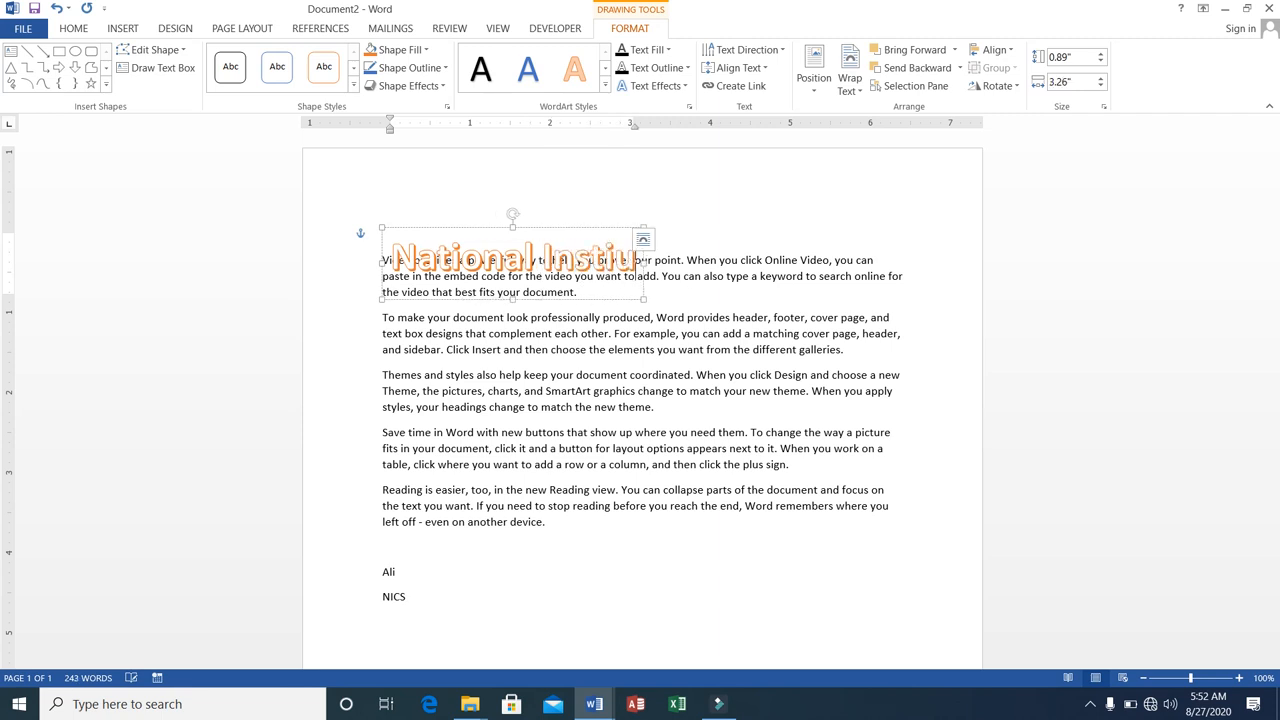
{"action": "key", "text": "BackSpace"}
{"action": "type", "text": "tue of C"}
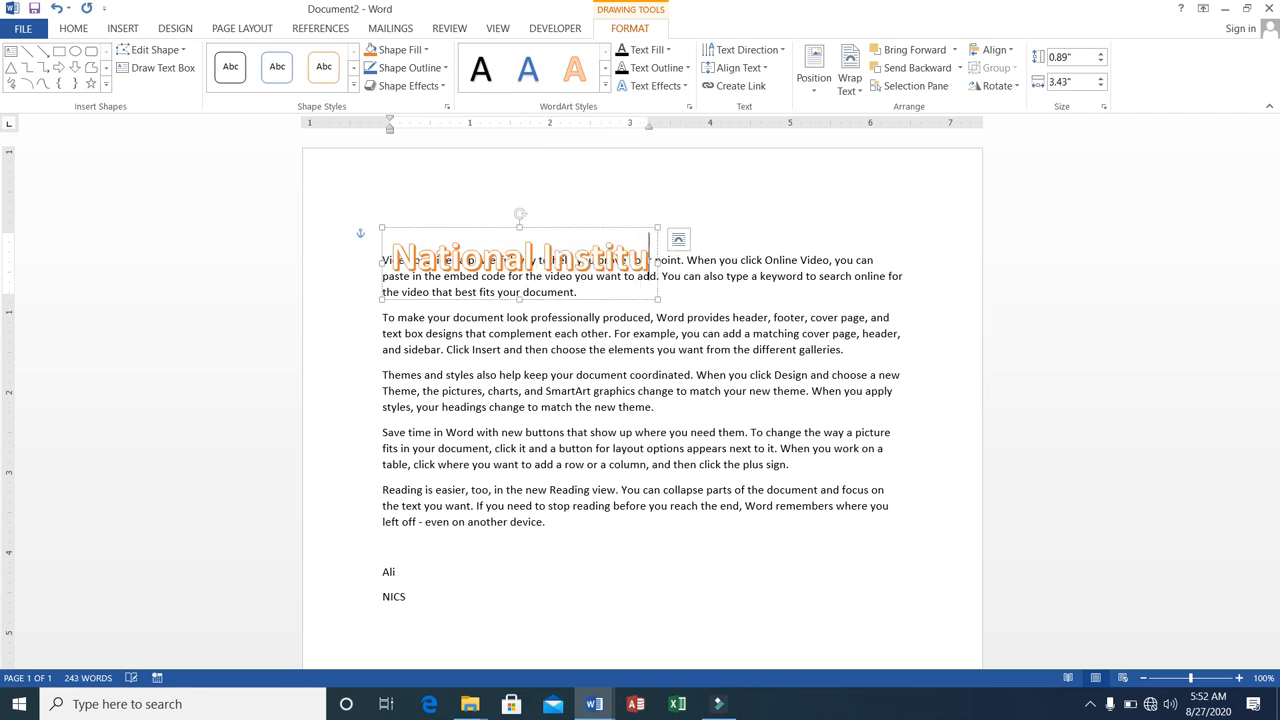
{"action": "type", "text": "omputers"}
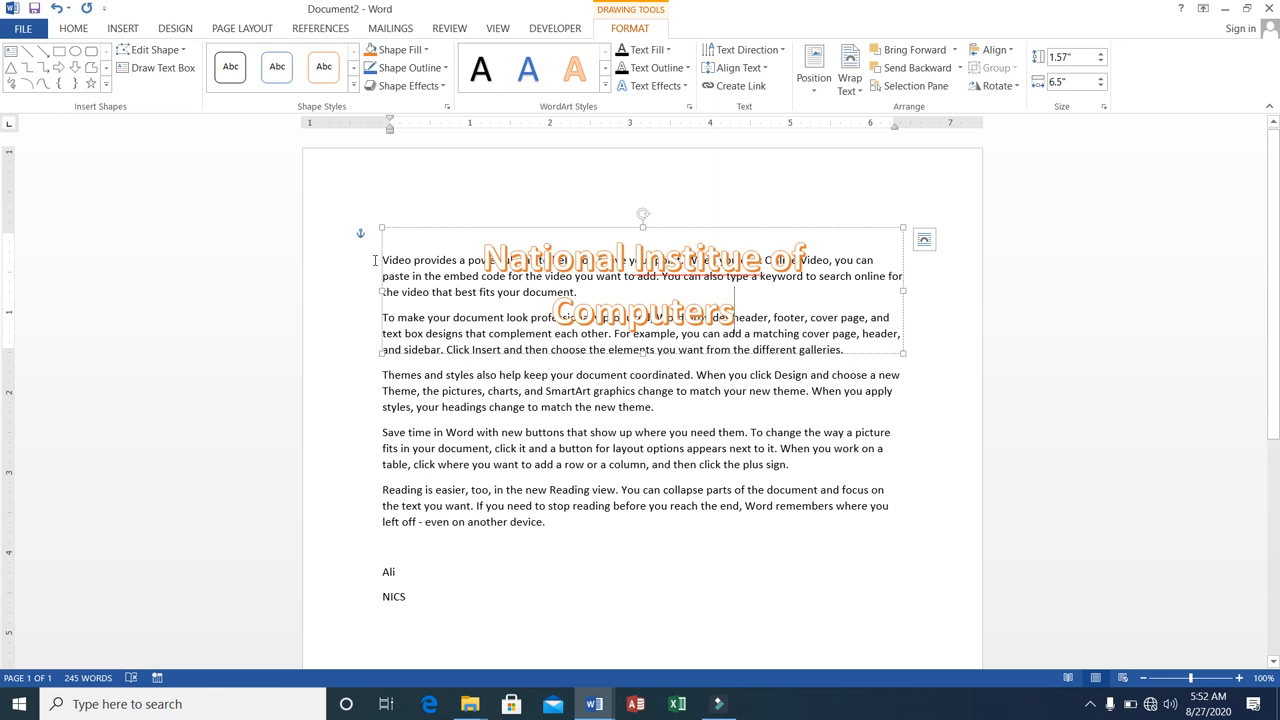
Add empty lines before the first sample paragraph to push the body text below the WordArt.
{"action": "left_click", "coordinate": [375, 260]}
{"action": "key", "text": "Return"}
{"action": "key", "text": "Return"}
{"action": "key", "text": "Return"}
{"action": "key", "text": "Return"}
{"action": "key", "text": "Return"}
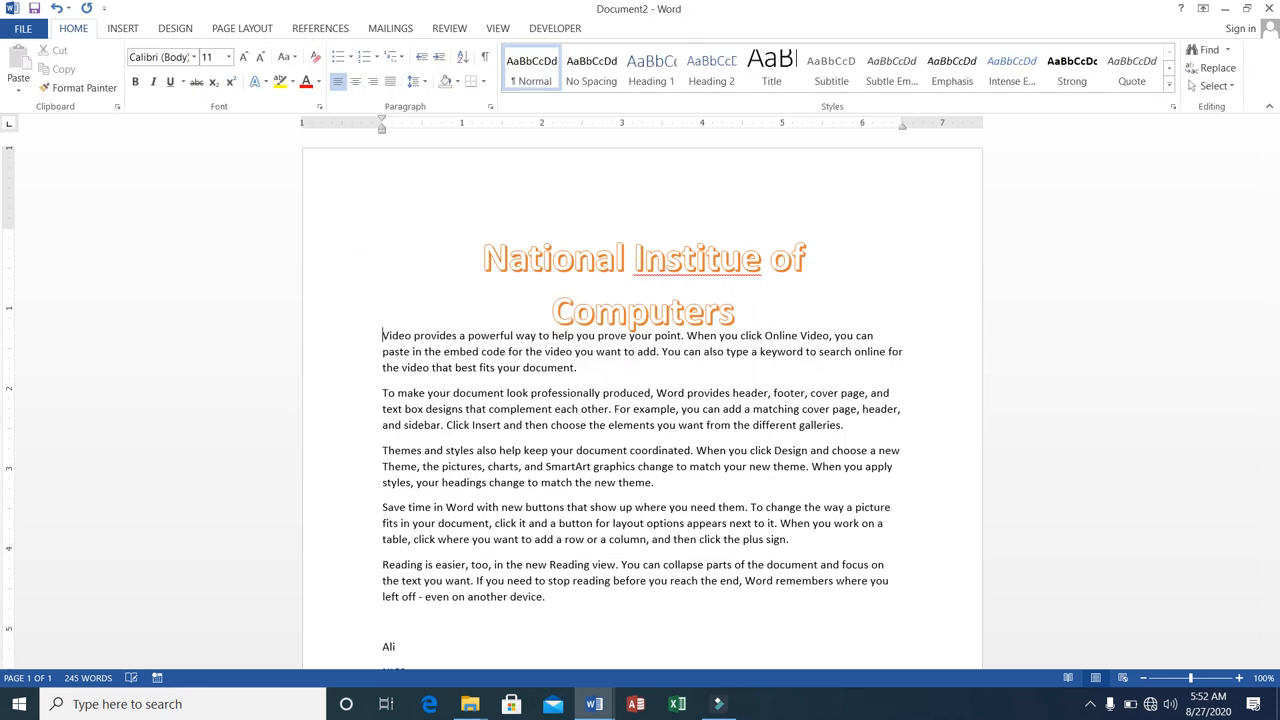
Apply the plain black WordArt style to the word "National" in the title.
{"action": "left_click", "coordinate": [594, 256]}
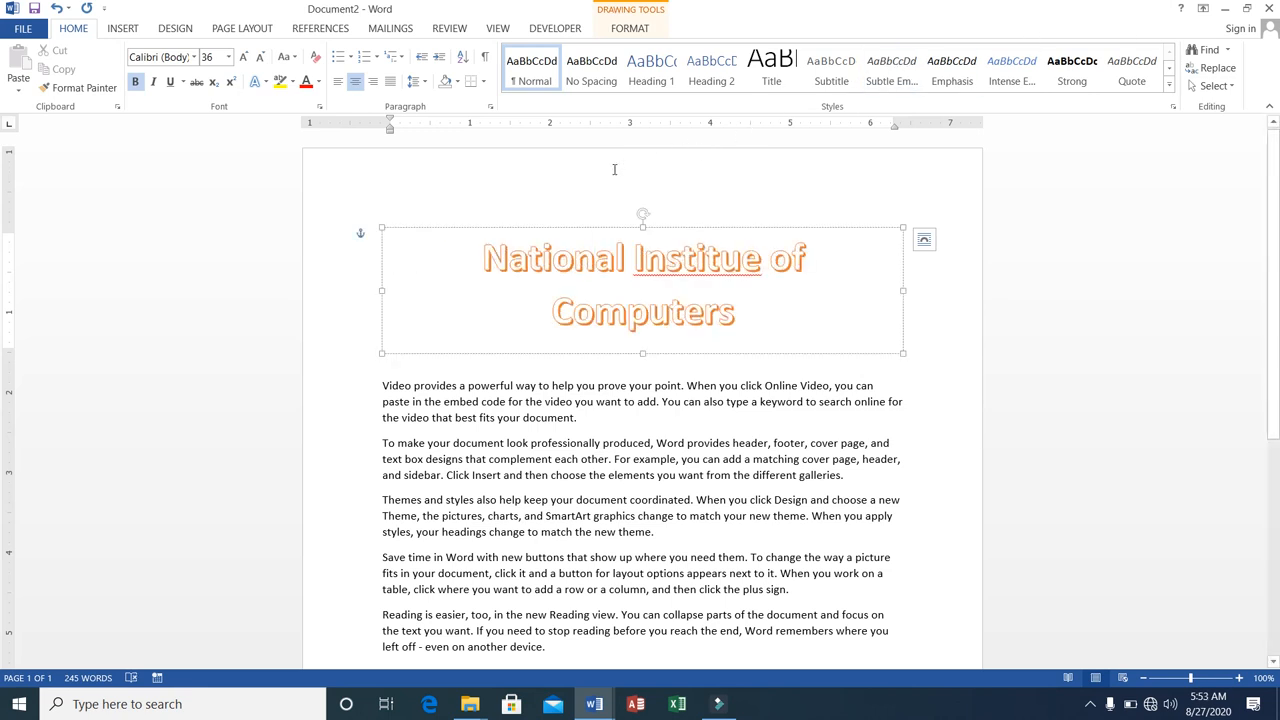
{"action": "left_click", "coordinate": [123, 29]}
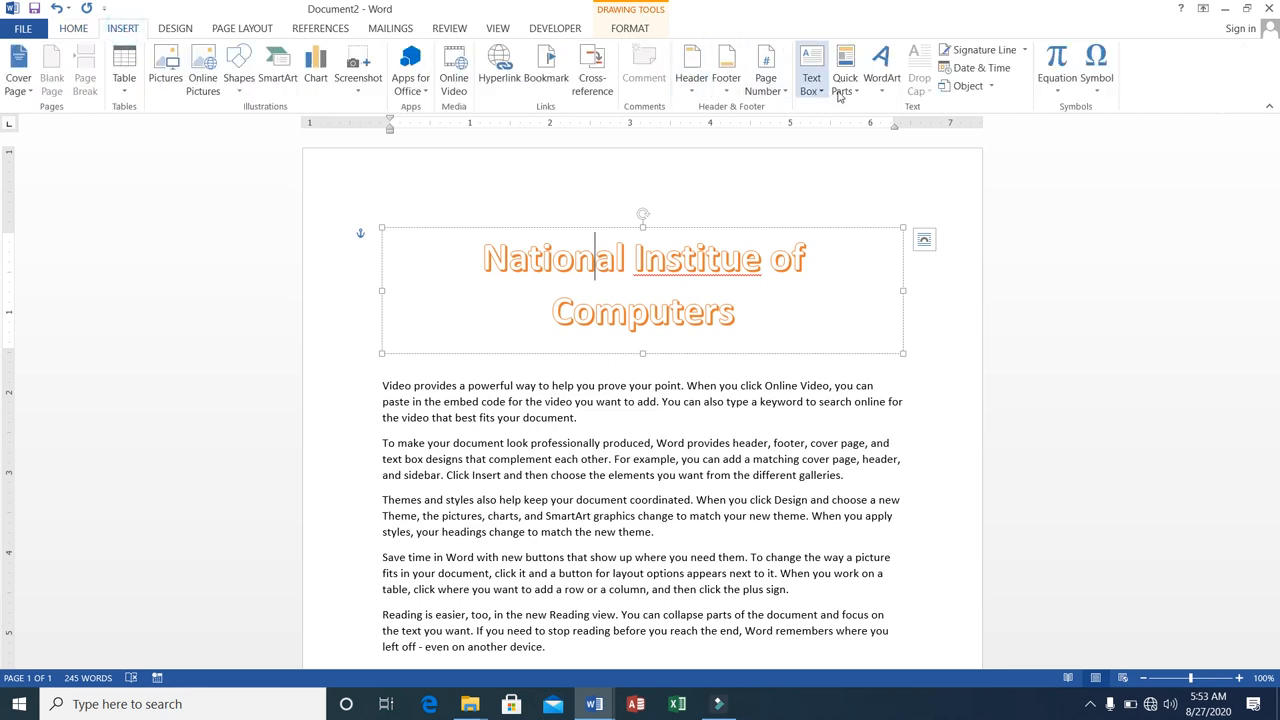
{"action": "left_click", "coordinate": [876, 95]}
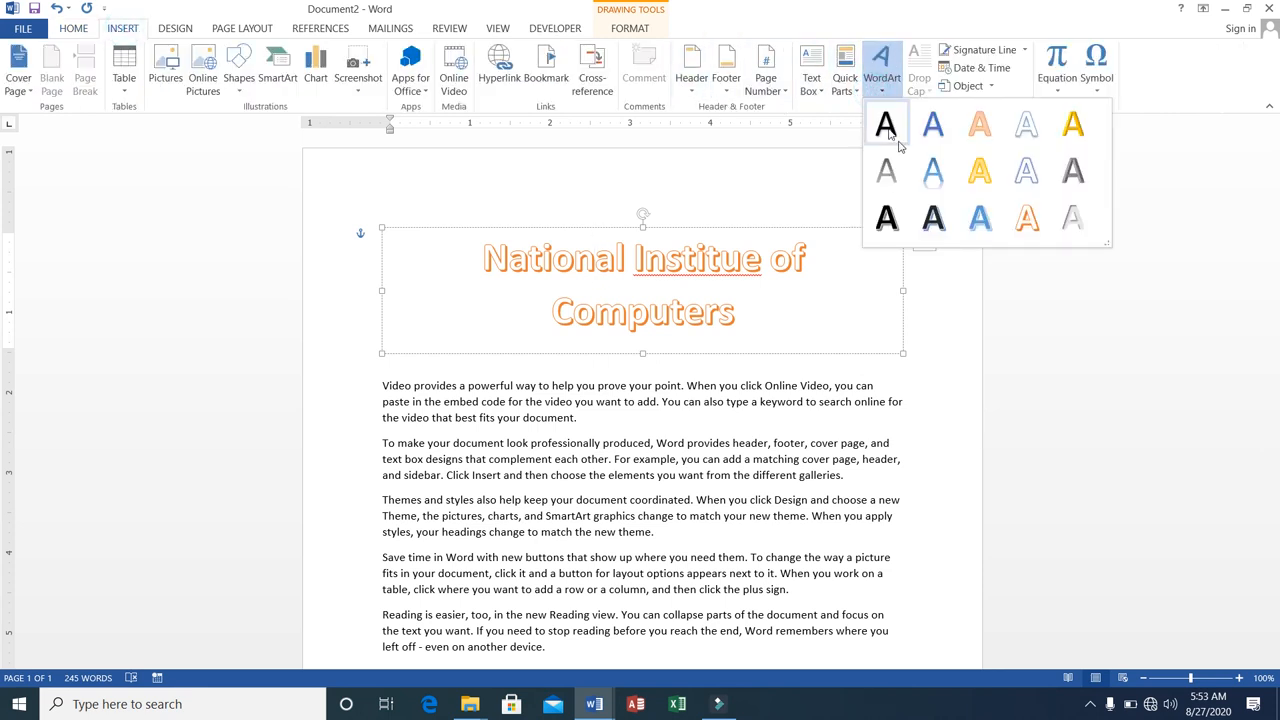
{"action": "left_click", "coordinate": [929, 220]}
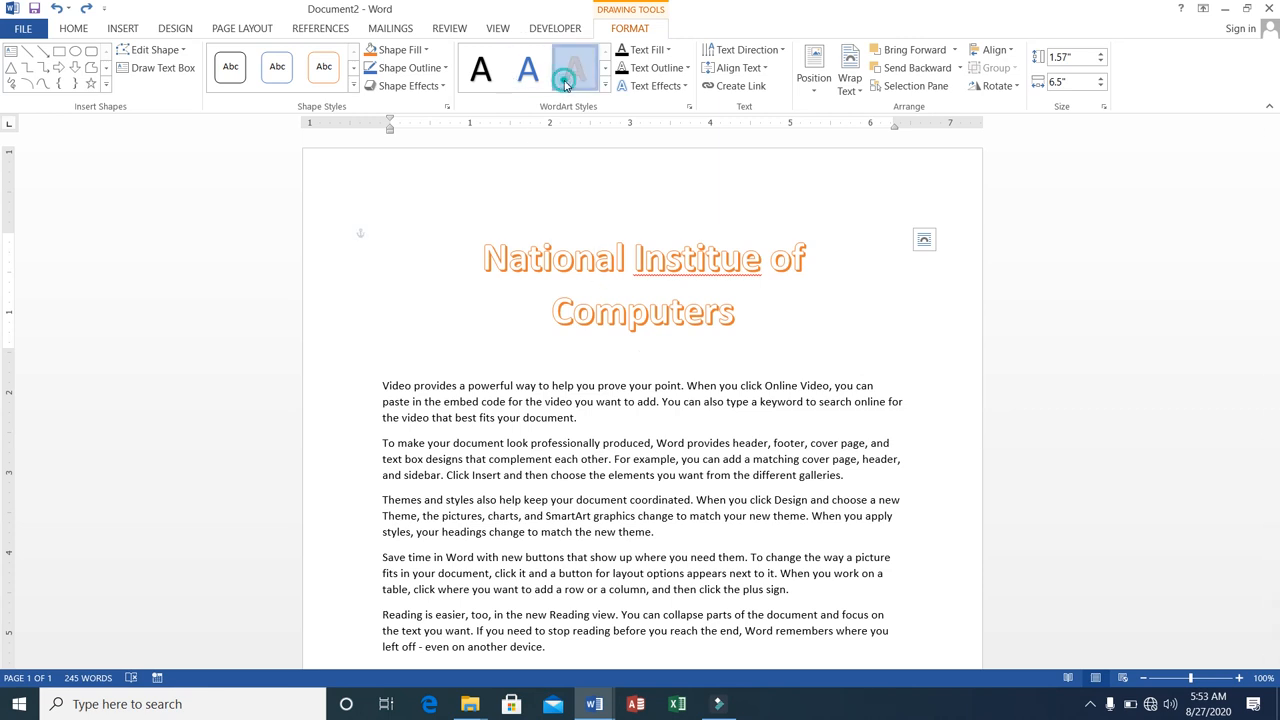
{"action": "left_click", "coordinate": [478, 70]}
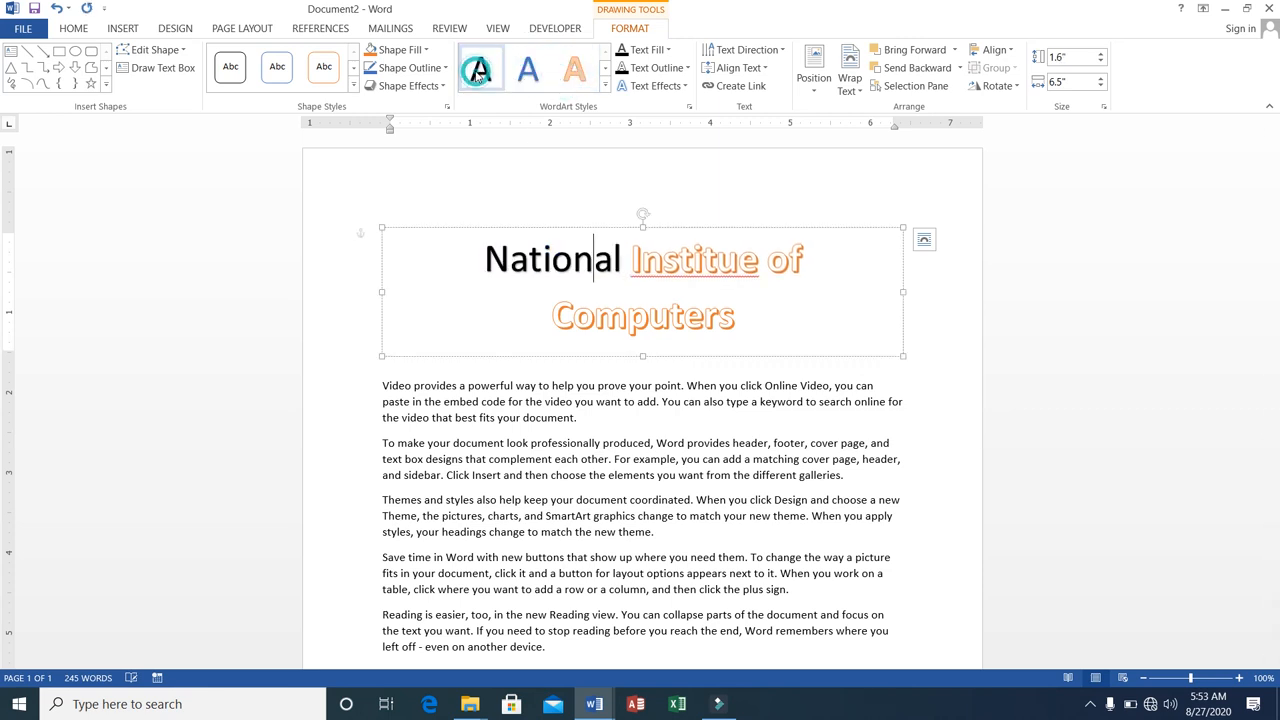
Give the WordArt box the blue outline shape style and apply the gold WordArt style to the word "National".
{"action": "left_click", "coordinate": [306, 74]}
{"action": "left_click", "coordinate": [277, 68]}
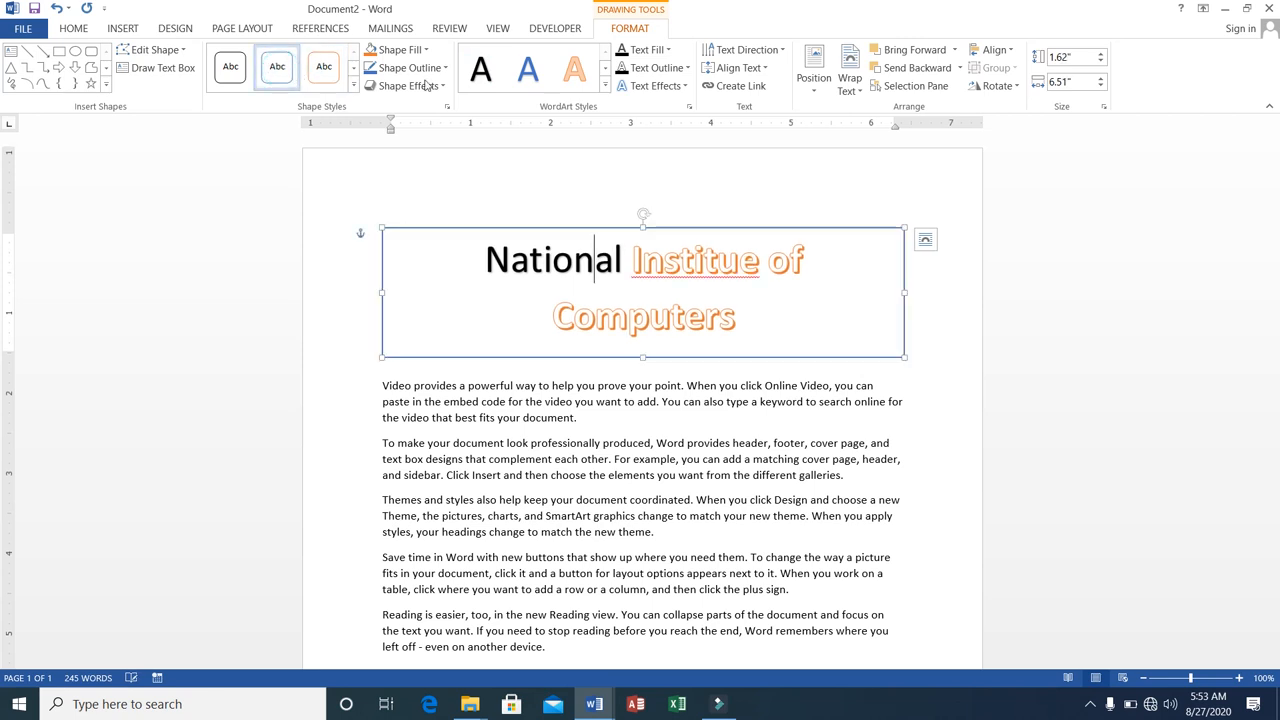
{"action": "left_click", "coordinate": [812, 92]}
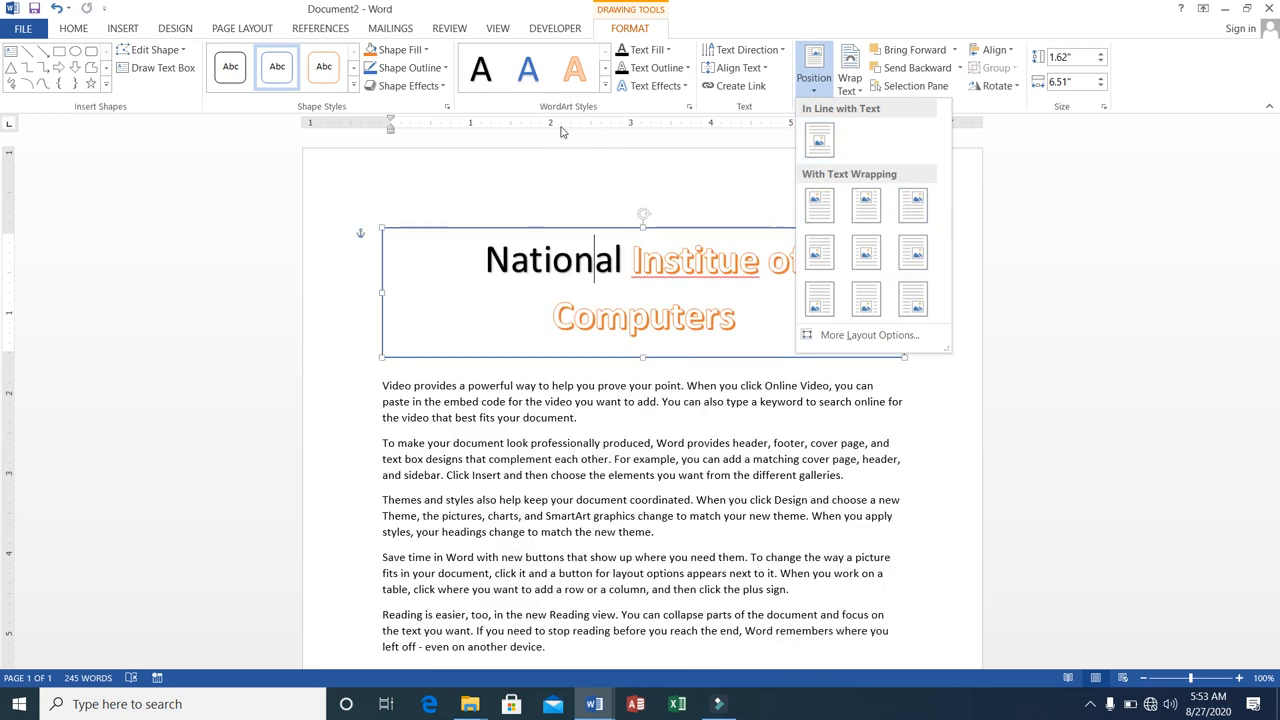
{"action": "left_click", "coordinate": [604, 70]}
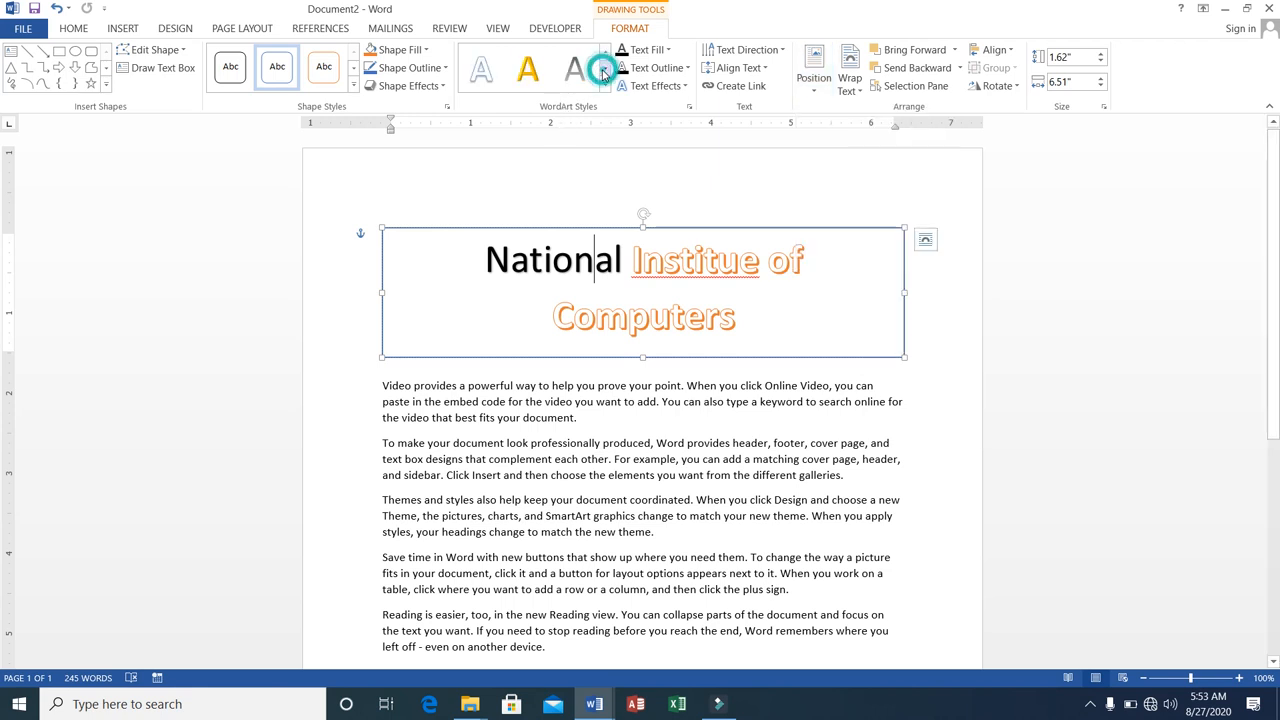
{"action": "left_click", "coordinate": [604, 68]}
{"action": "left_click", "coordinate": [529, 70]}
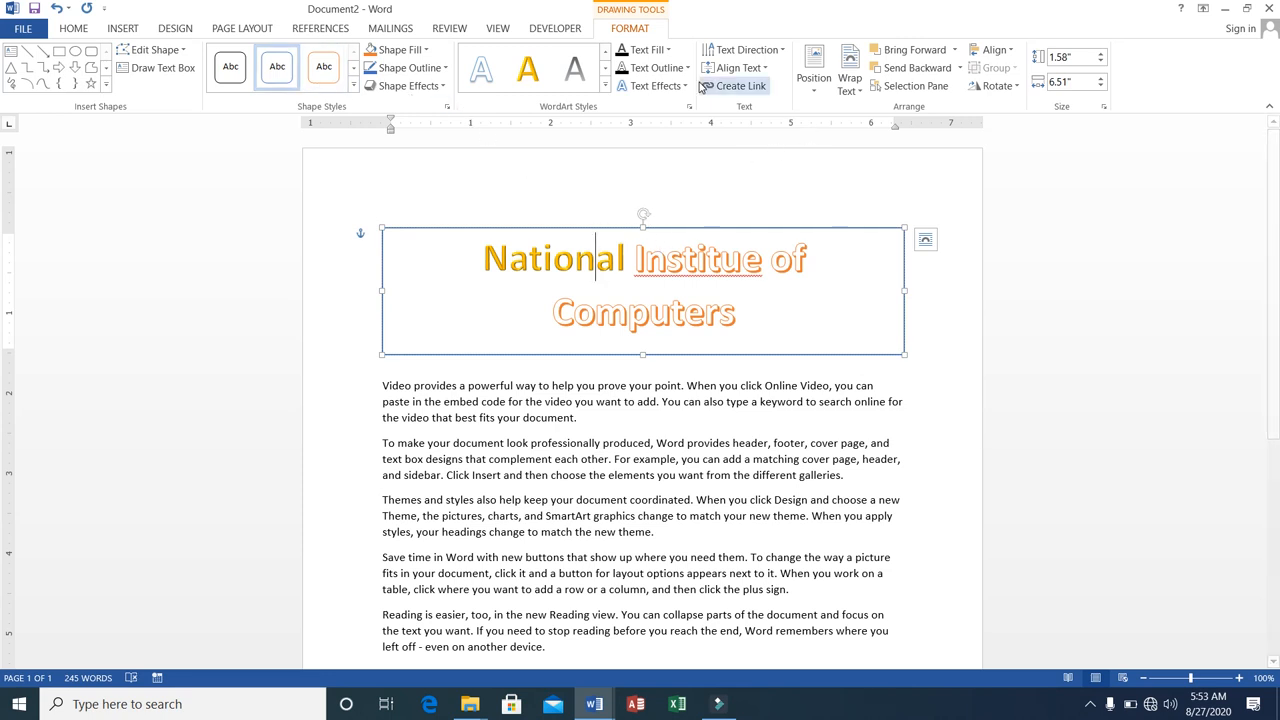
Fill the WordArt title box with the dark blue theme color.
{"action": "left_click", "coordinate": [444, 86]}
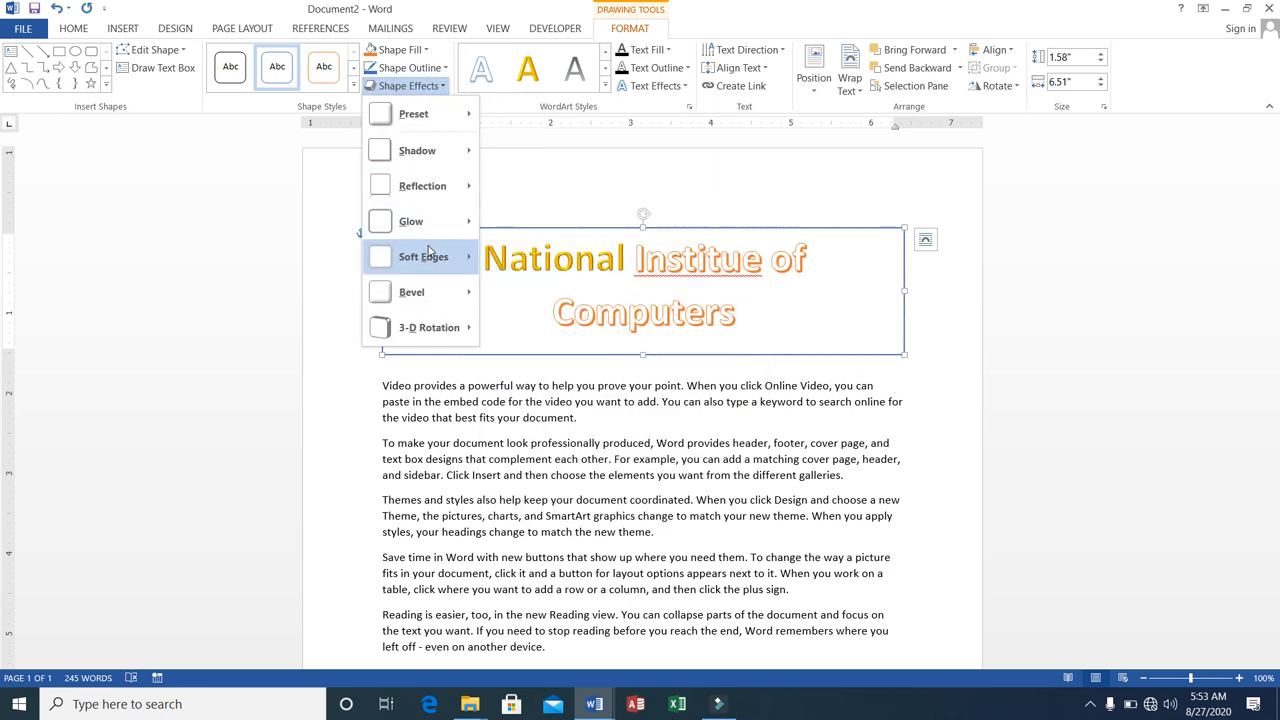
{"action": "mouse_move", "coordinate": [428, 250]}
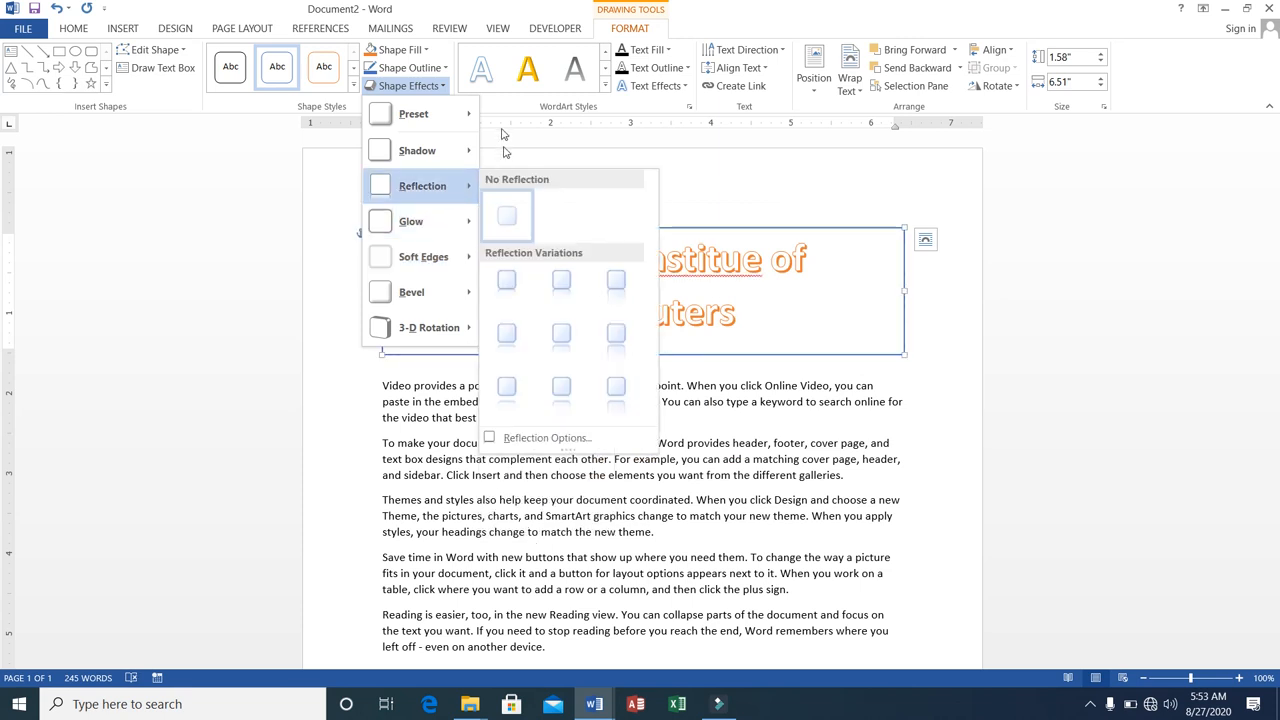
{"action": "left_click", "coordinate": [396, 52]}
{"action": "left_click", "coordinate": [399, 50]}
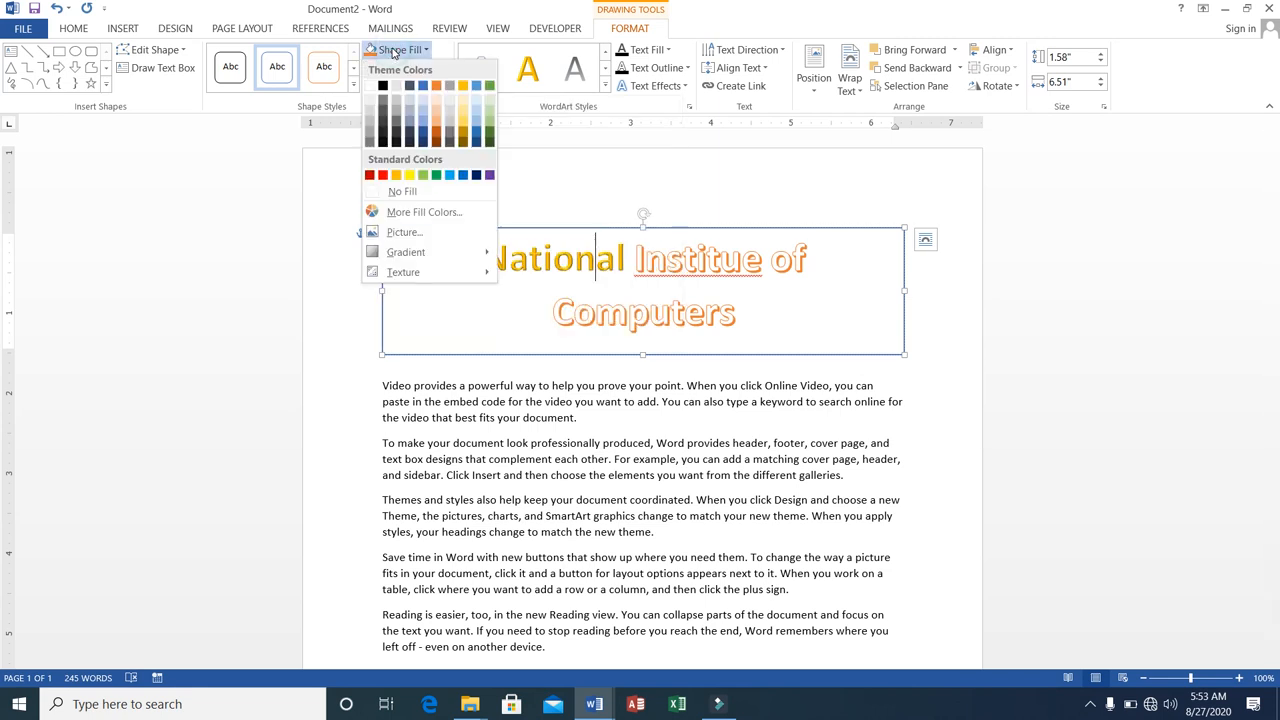
{"action": "left_click", "coordinate": [420, 133]}
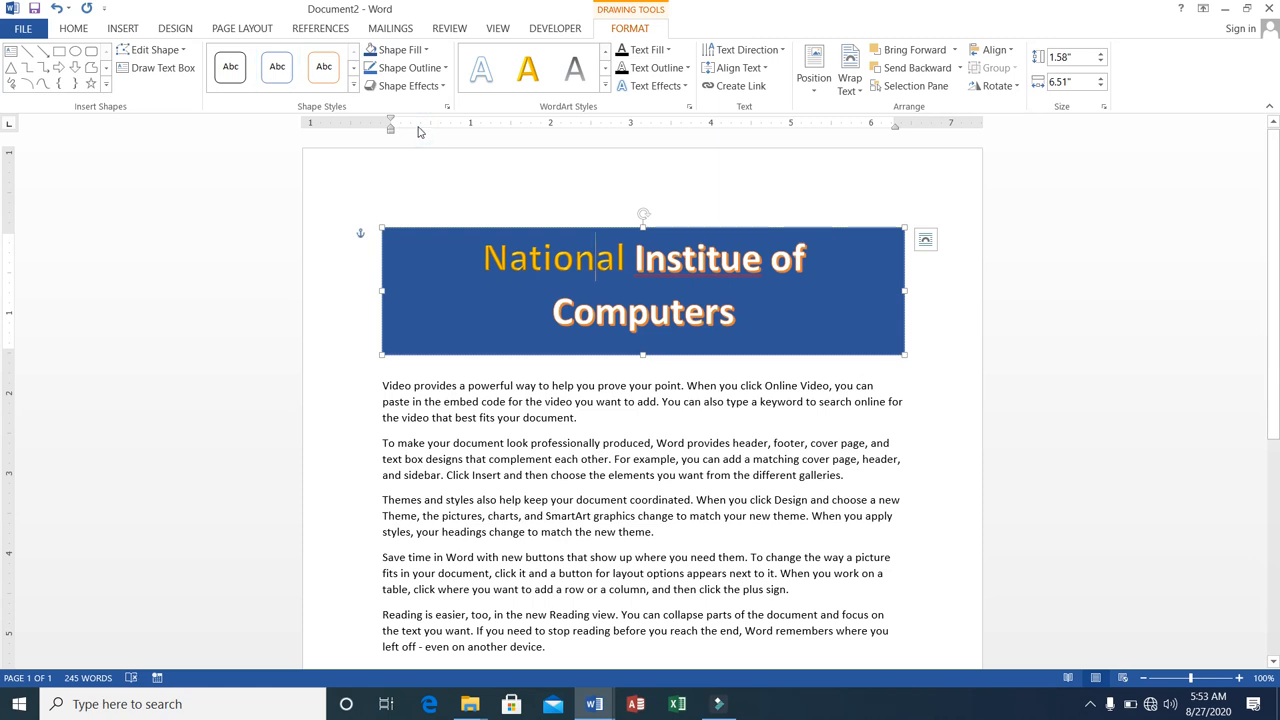
Try inserting a second WordArt in the gray style inside the title box and undo it.
{"action": "left_click", "coordinate": [118, 30]}
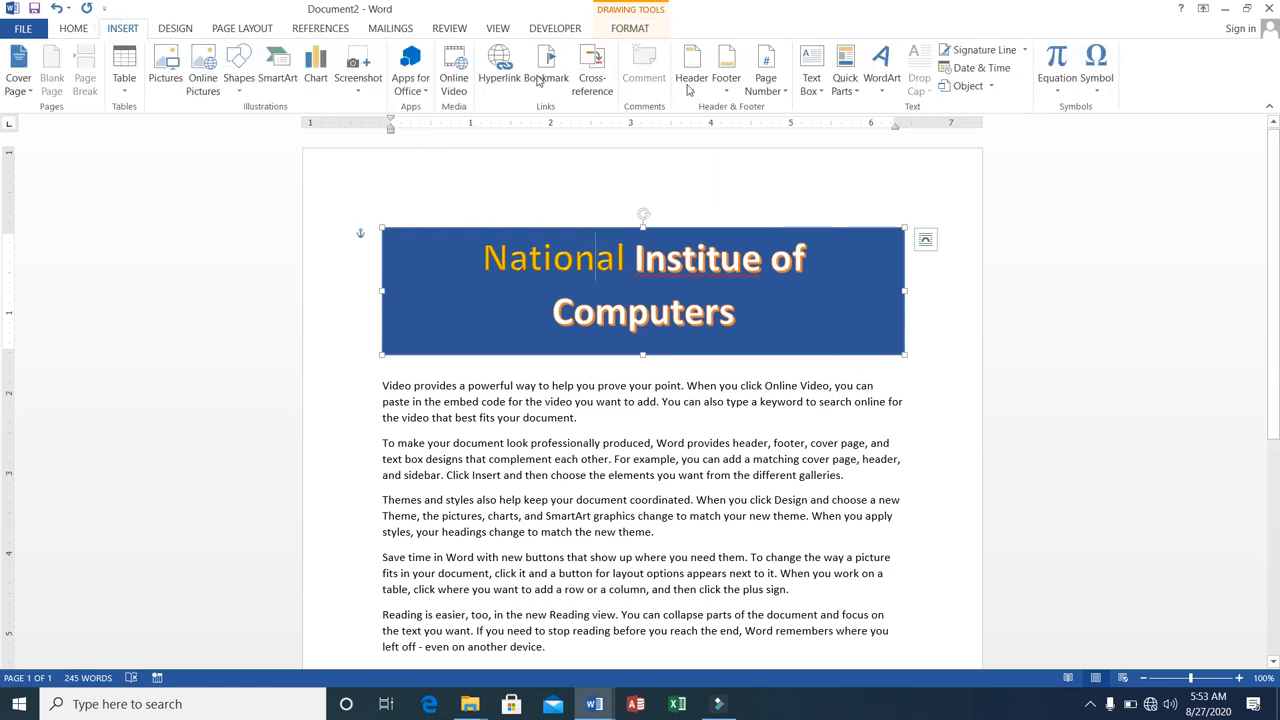
{"action": "left_click", "coordinate": [880, 90]}
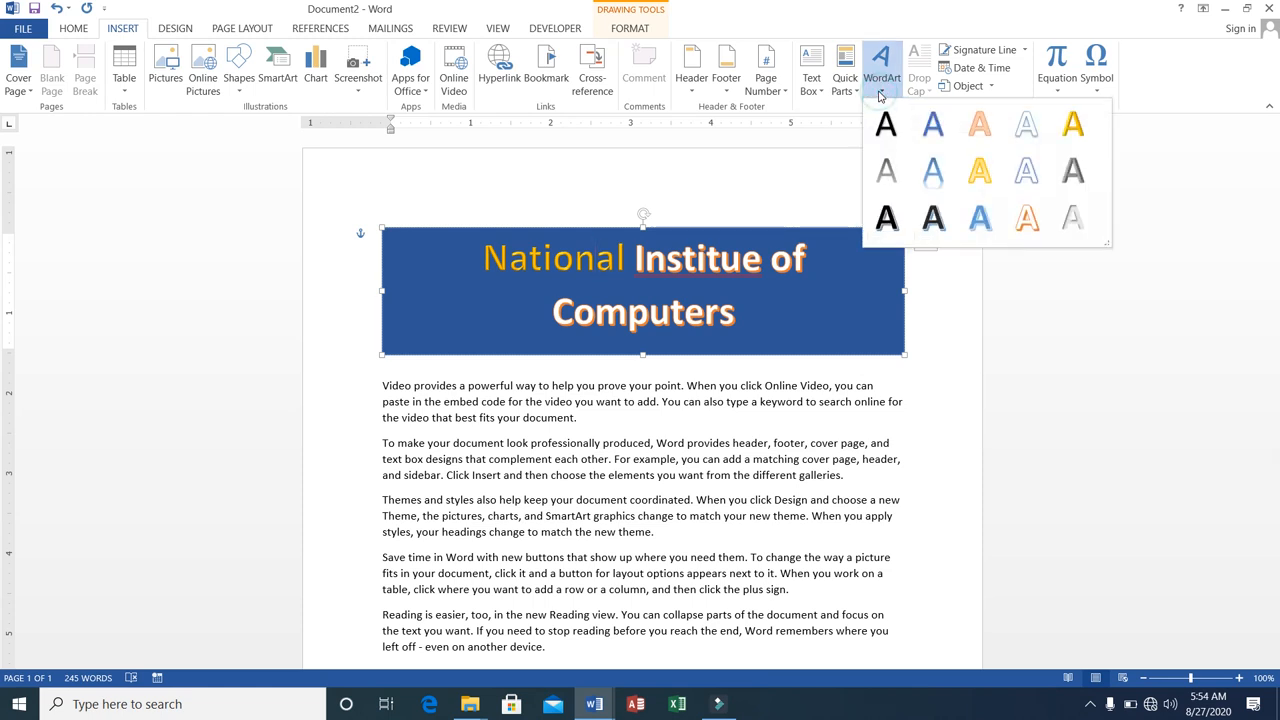
{"action": "left_click", "coordinate": [888, 170]}
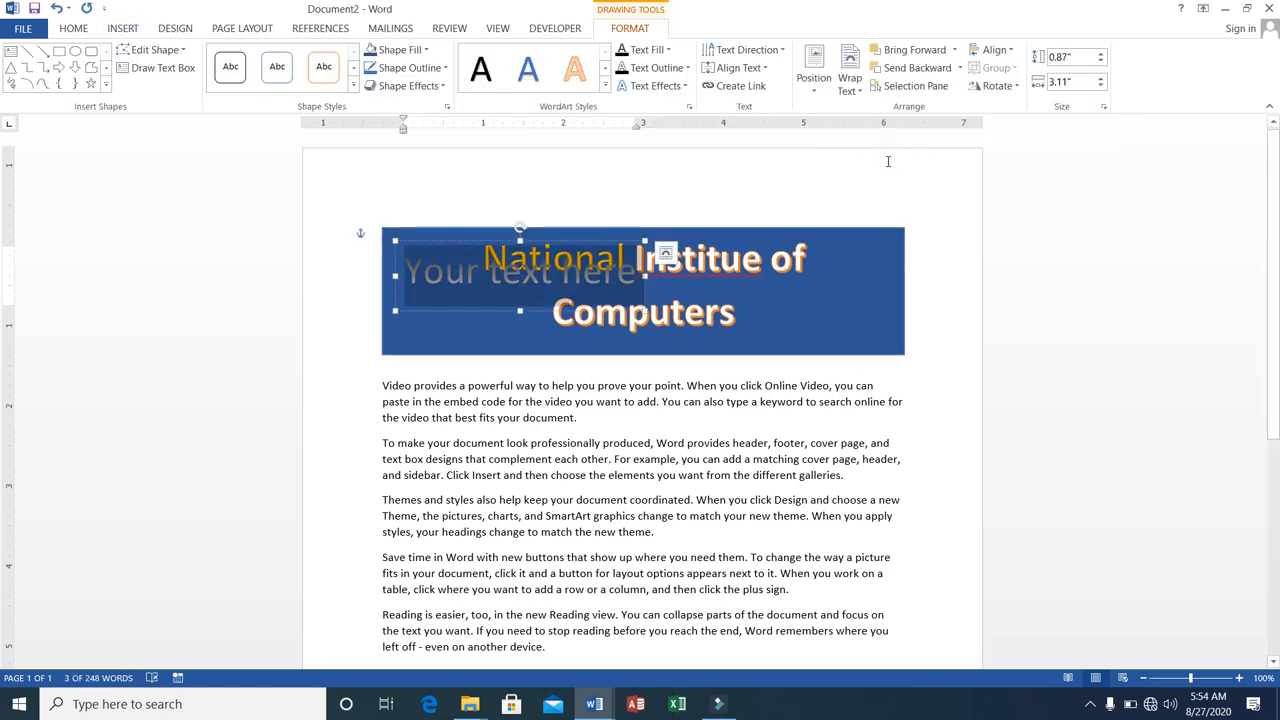
{"action": "key", "text": "ctrl+z"}
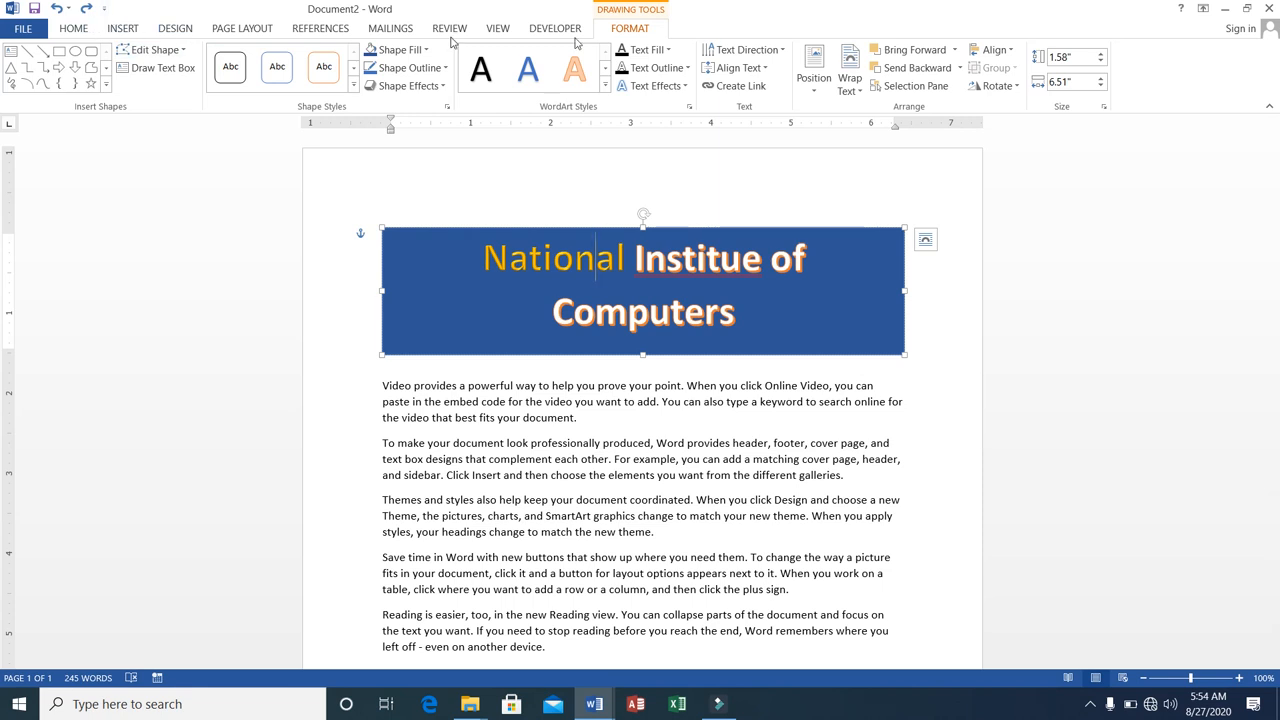
{"action": "left_click", "coordinate": [1016, 90]}
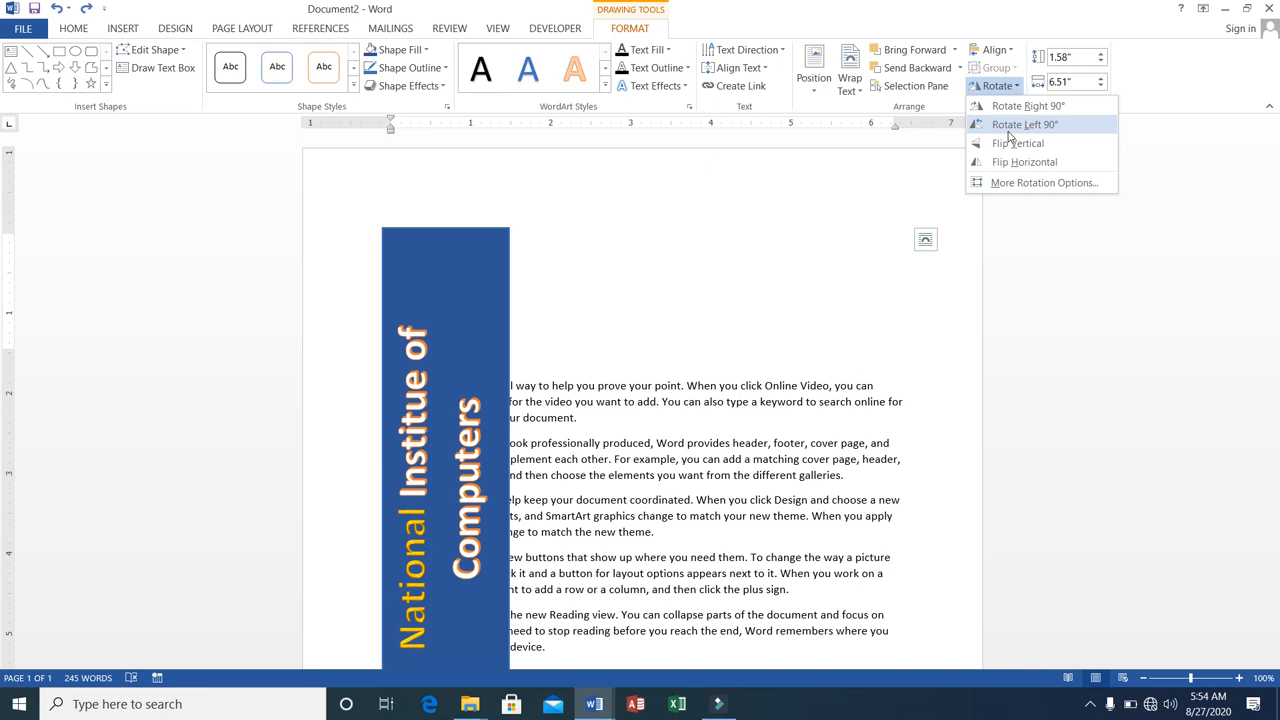
{"action": "left_click", "coordinate": [122, 28]}
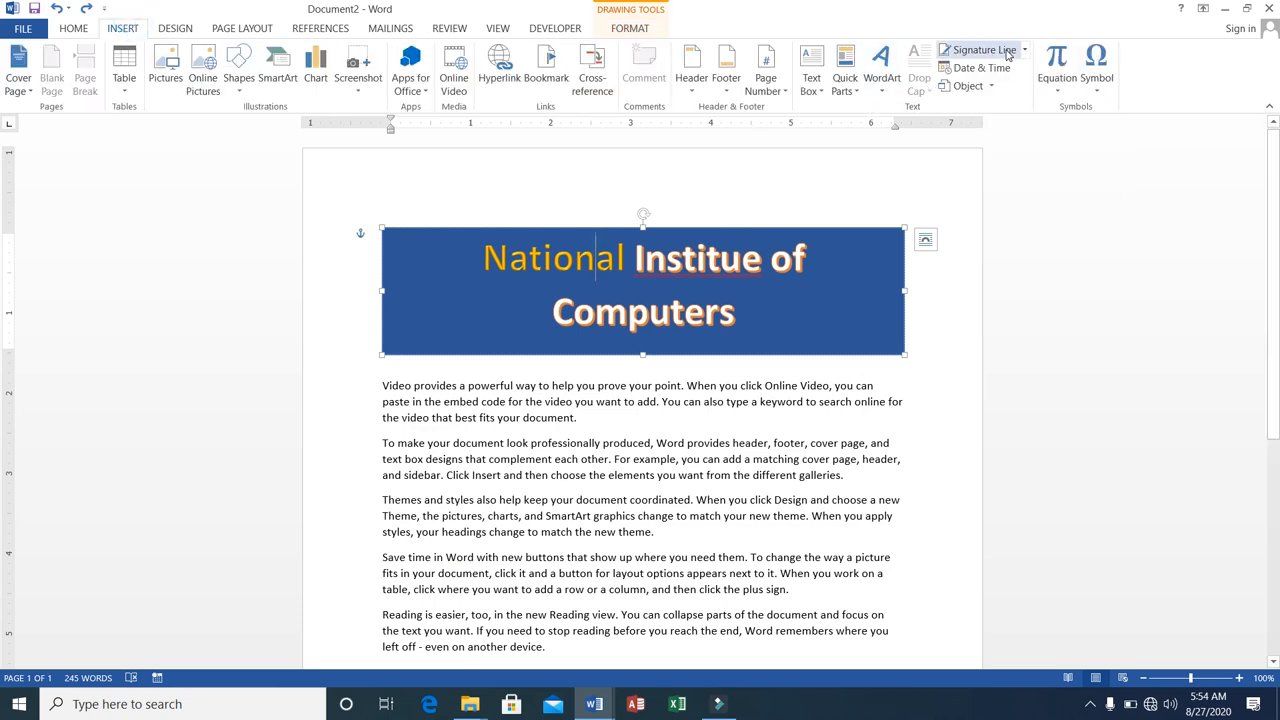
Delete the blank line, the name line and the NICS line below the last paragraph.
{"action": "left_click_drag", "start_coordinate": [1277, 207], "coordinate": [1278, 330]}
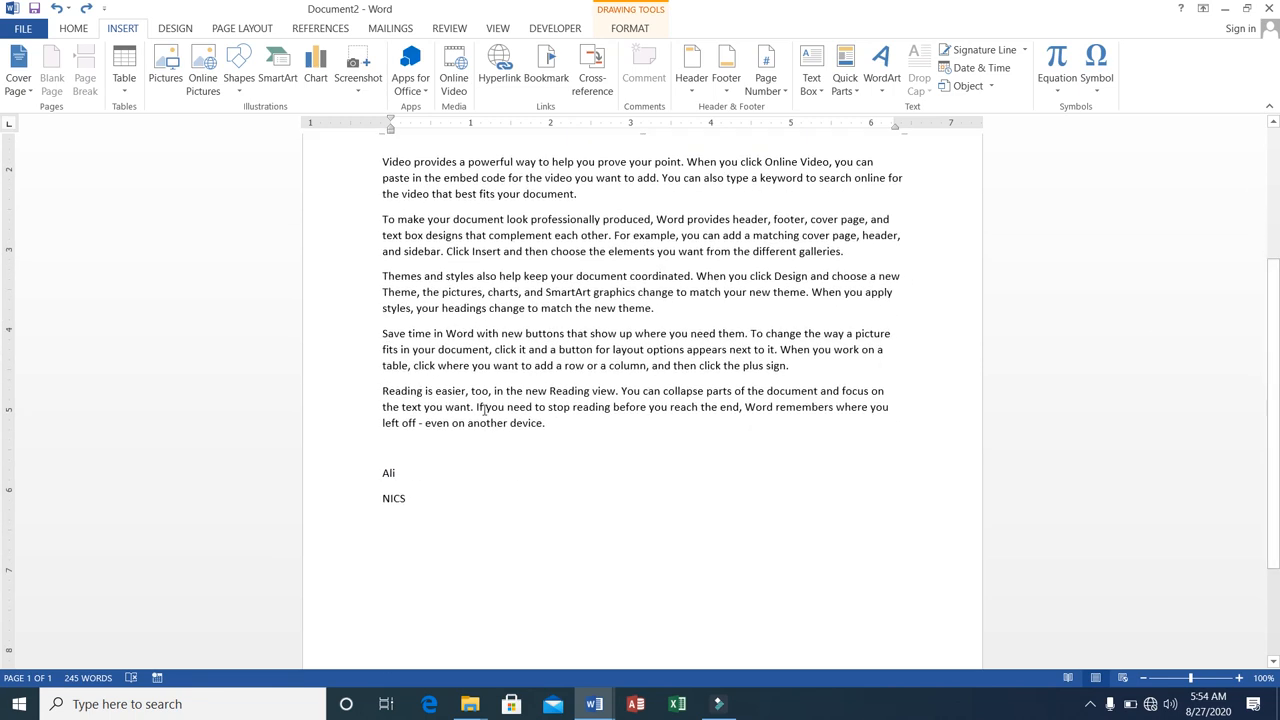
{"action": "left_click", "coordinate": [381, 447]}
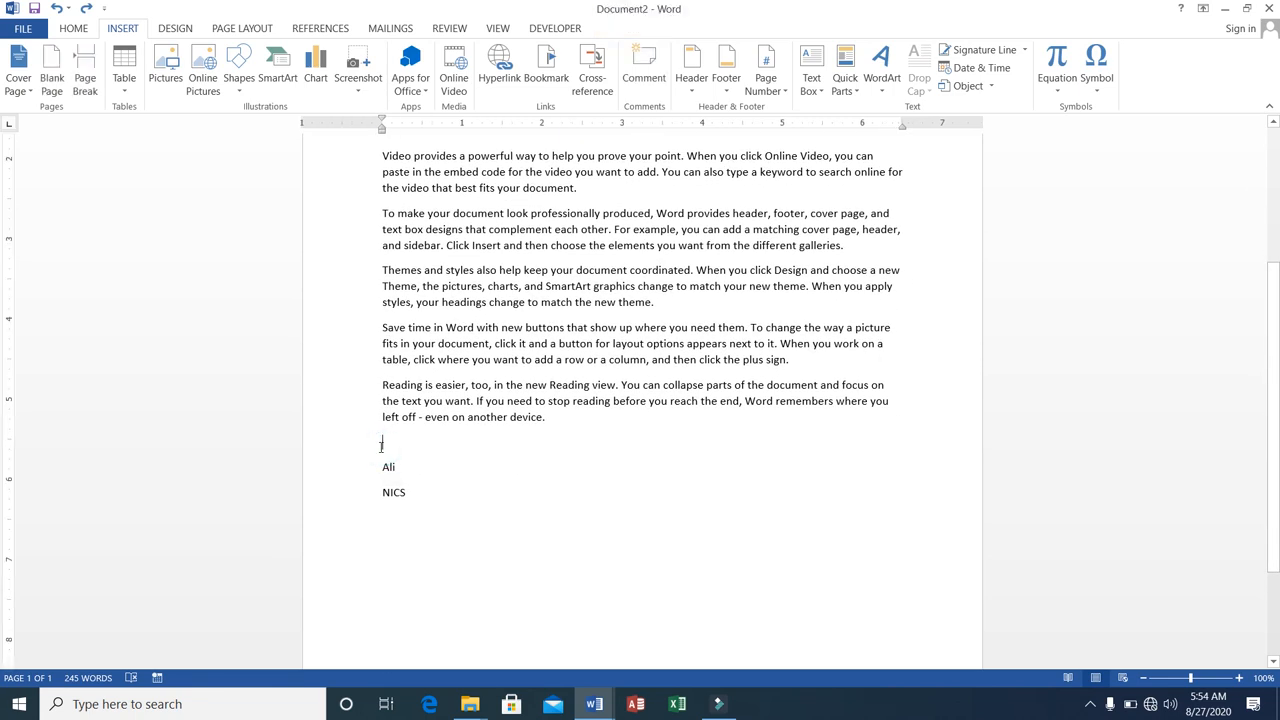
{"action": "key", "text": "shift+Down"}
{"action": "key", "text": "shift+Down"}
{"action": "key", "text": "shift+Down"}
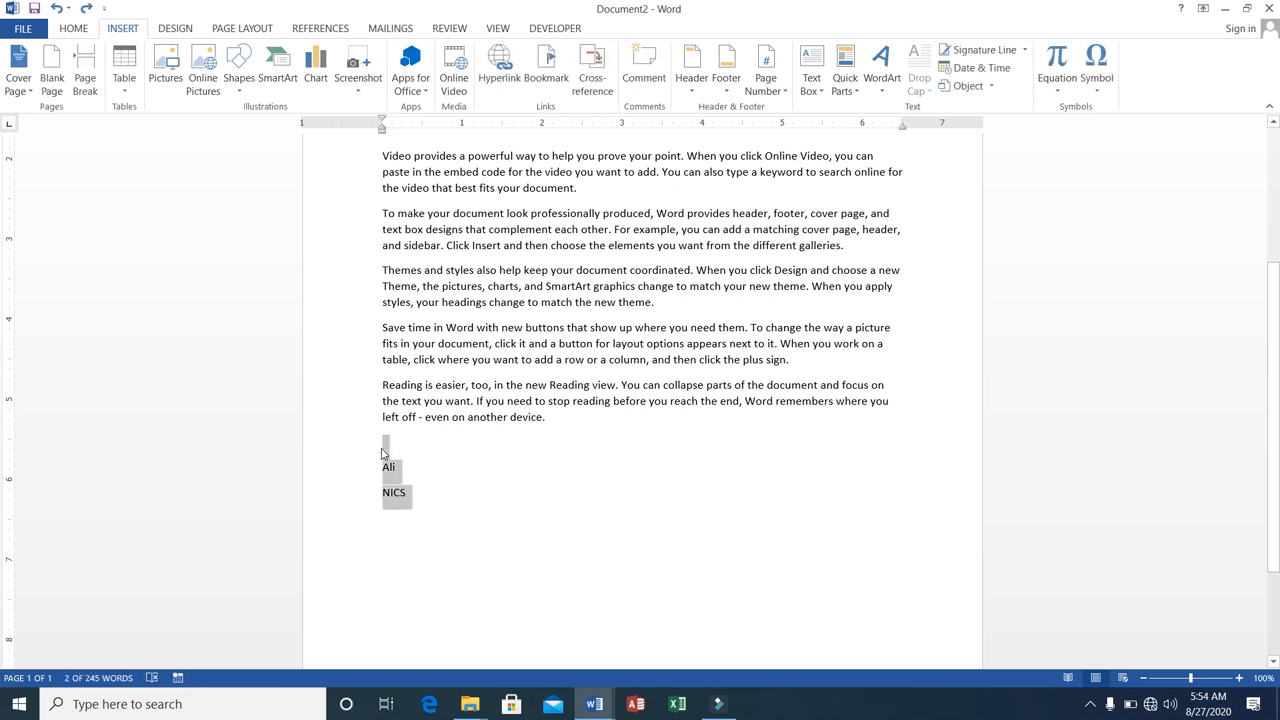
{"action": "key", "text": "Delete"}
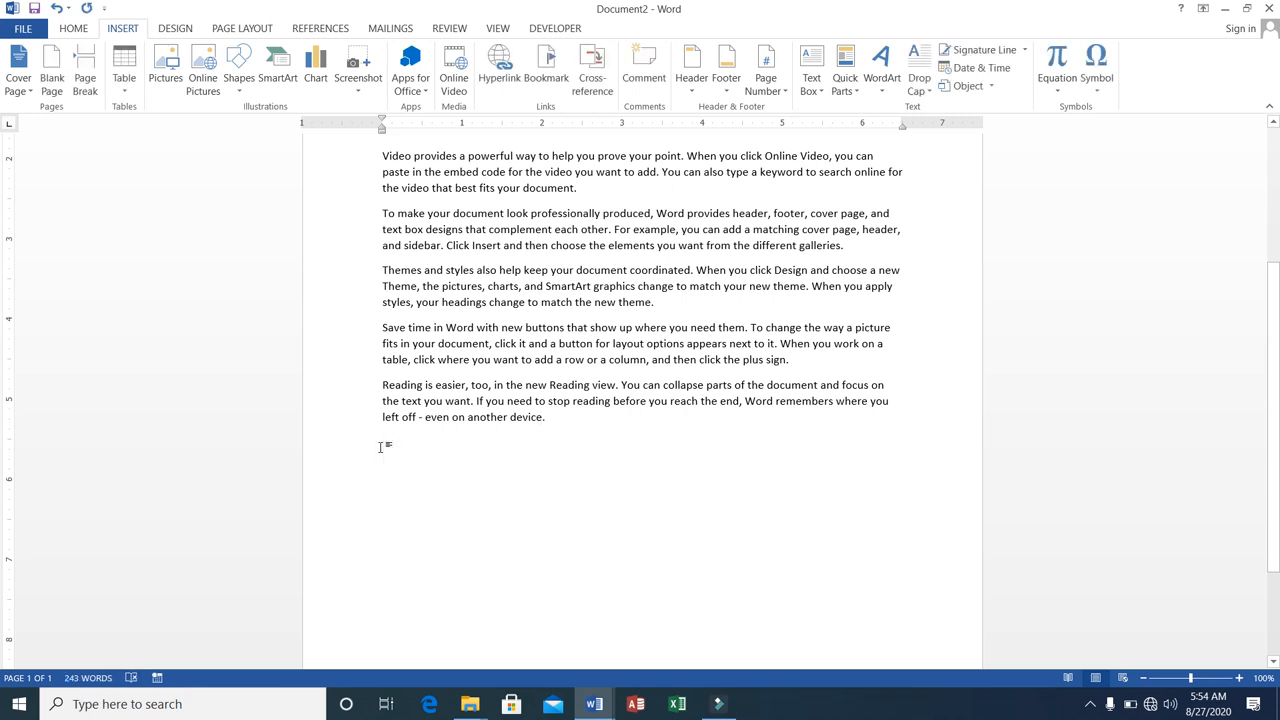
Insert a Microsoft Office signature line below the last paragraph with the signer's name, the title Manager and the signer's e-mail address.
{"action": "key", "text": "Return"}
{"action": "key", "text": "Return"}
{"action": "left_click", "coordinate": [1023, 51]}
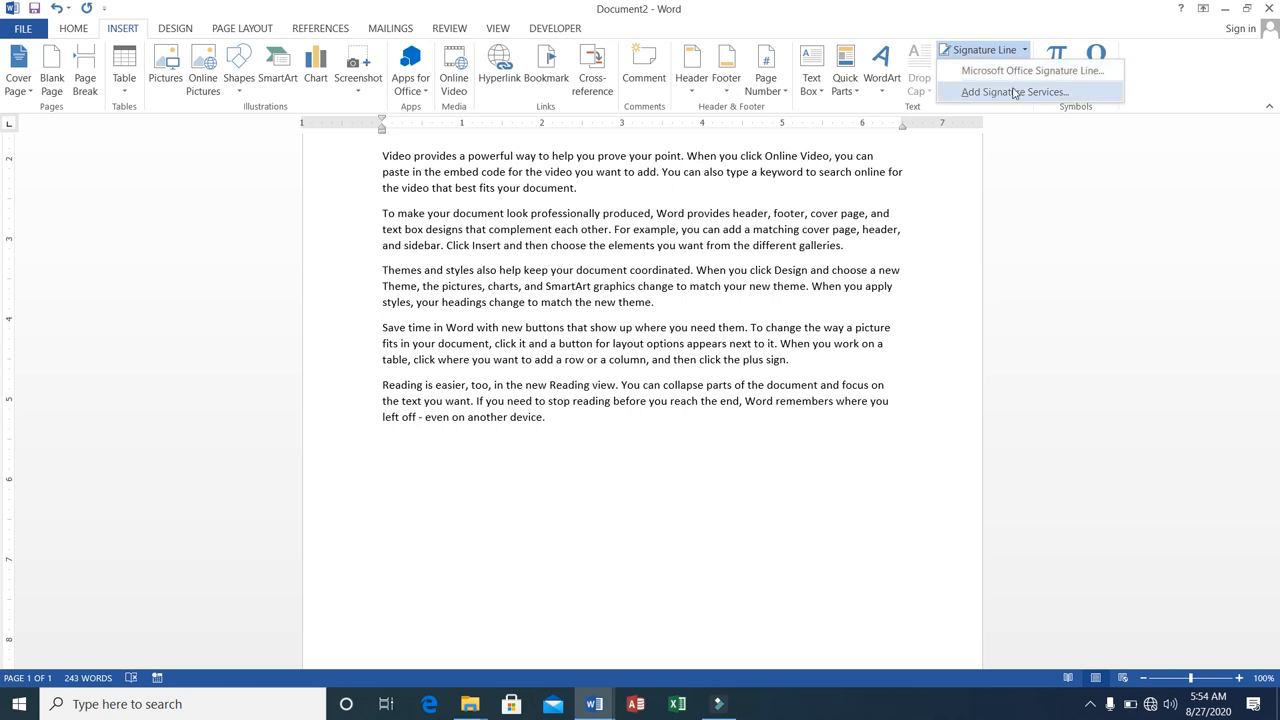
{"action": "left_click", "coordinate": [1014, 73]}
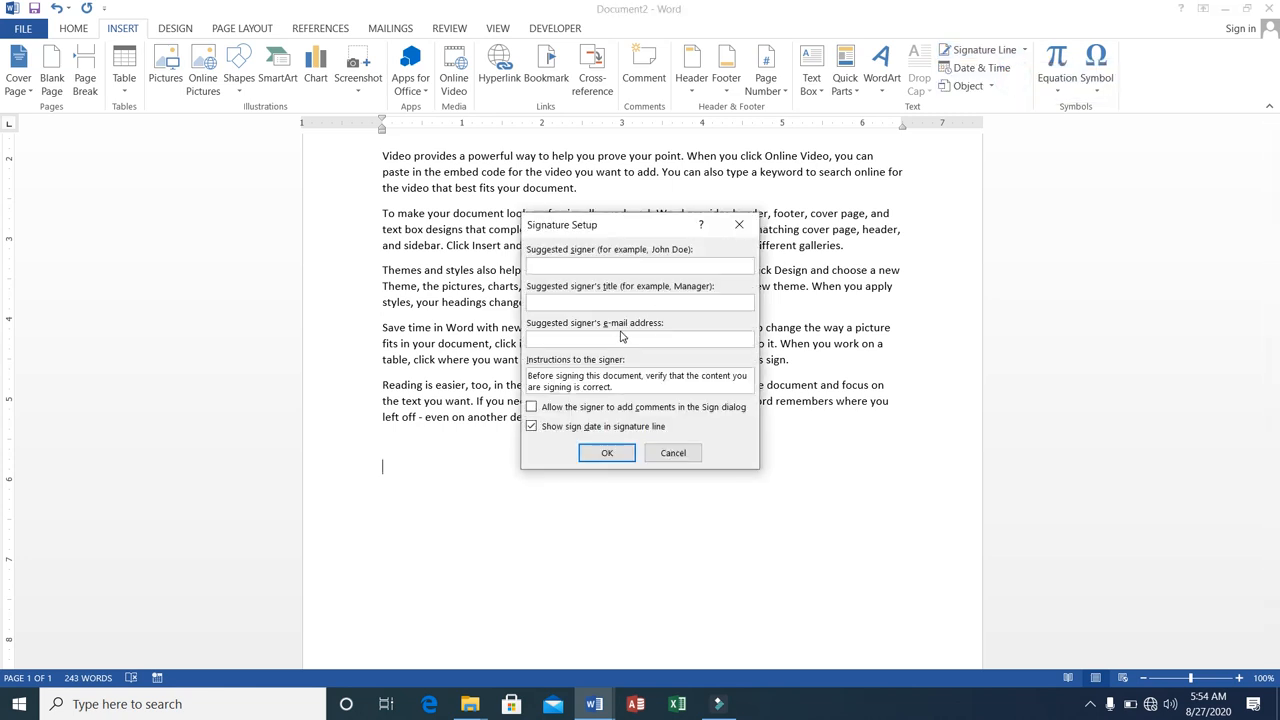
{"action": "type", "text": "Ali"}
{"action": "left_click", "coordinate": [647, 335]}
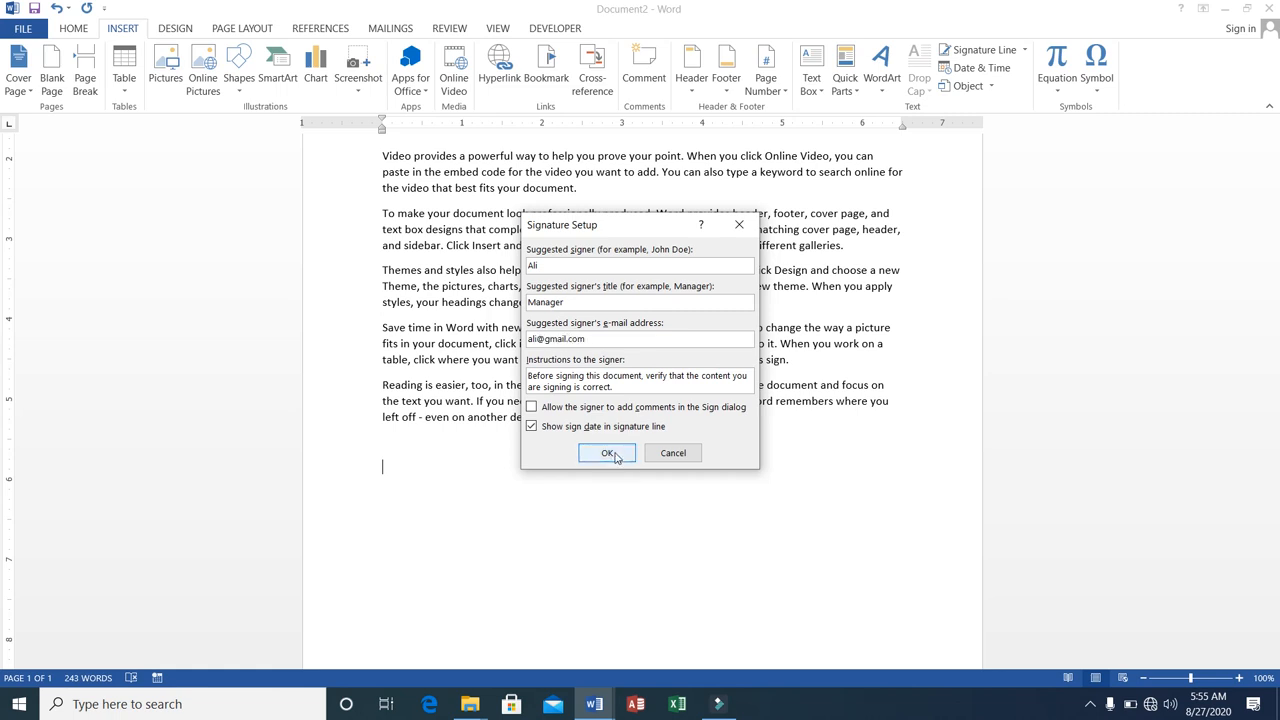
{"action": "left_click", "coordinate": [613, 454]}
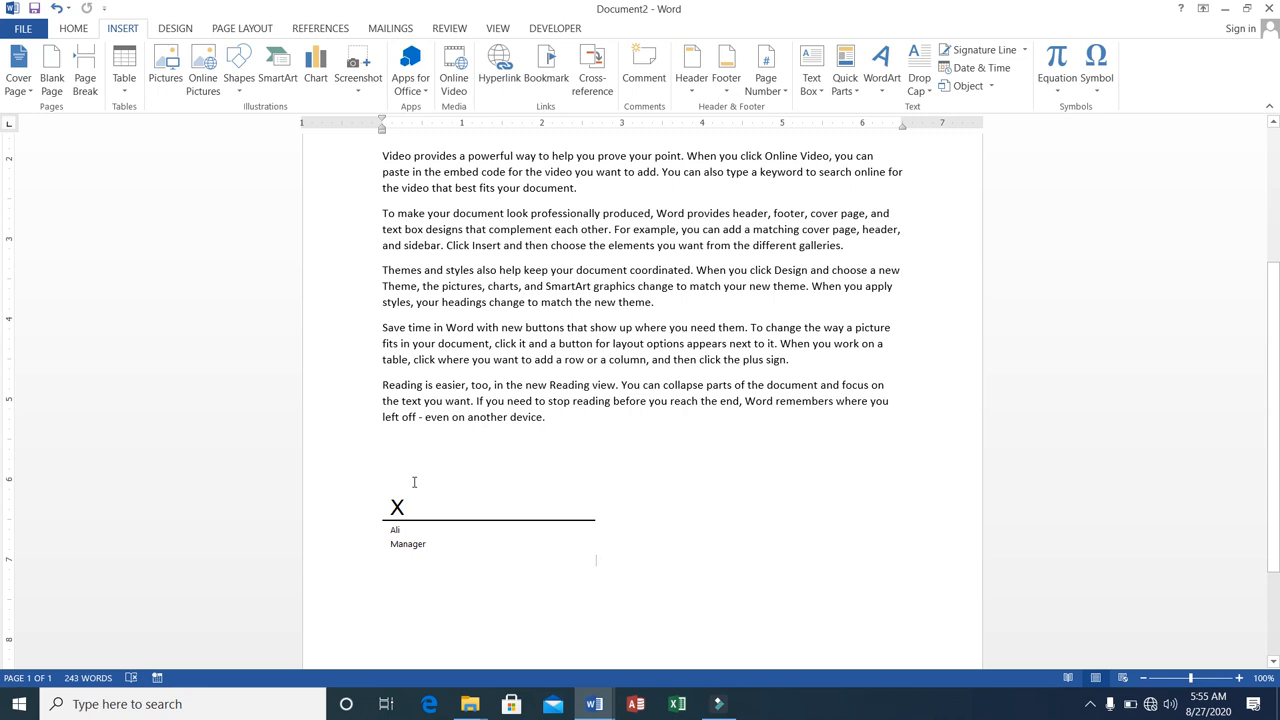
Insert the current date on a new line below the signature line in the format "Thursday, August 27, 2020".
{"action": "left_click", "coordinate": [414, 484]}
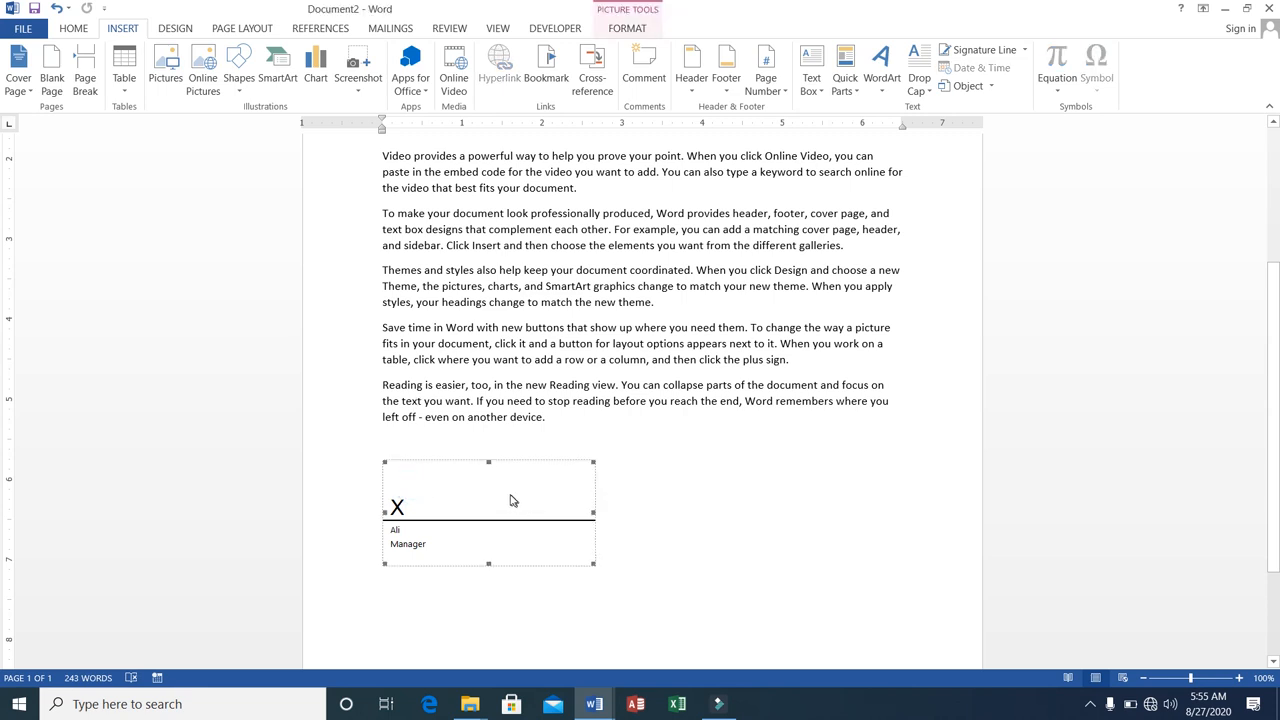
{"action": "left_click", "coordinate": [607, 533]}
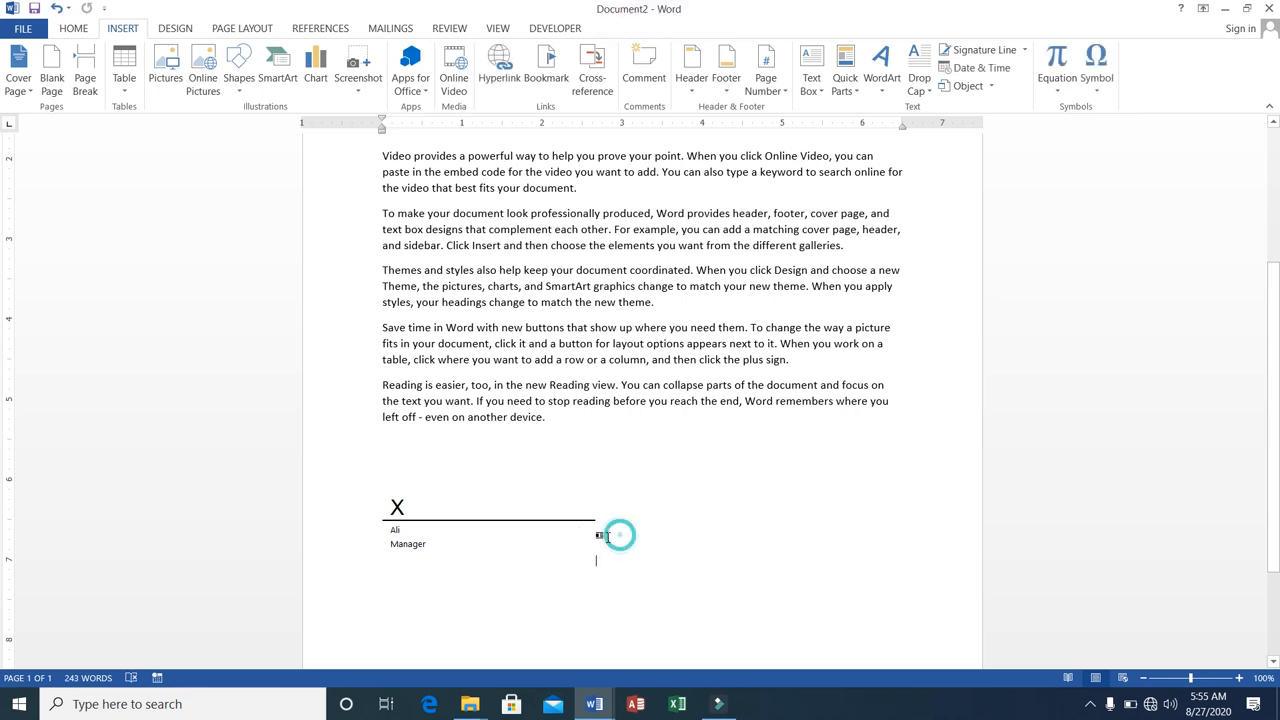
{"action": "key", "text": "Return"}
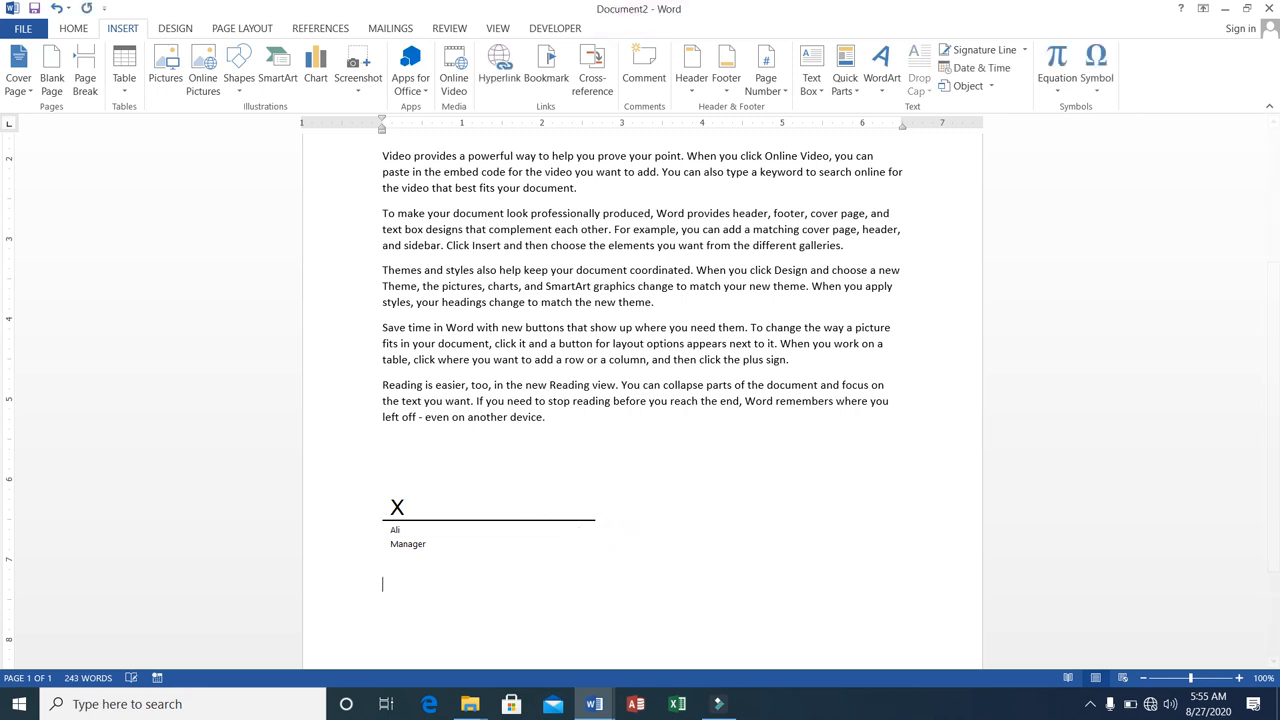
{"action": "left_click", "coordinate": [998, 69]}
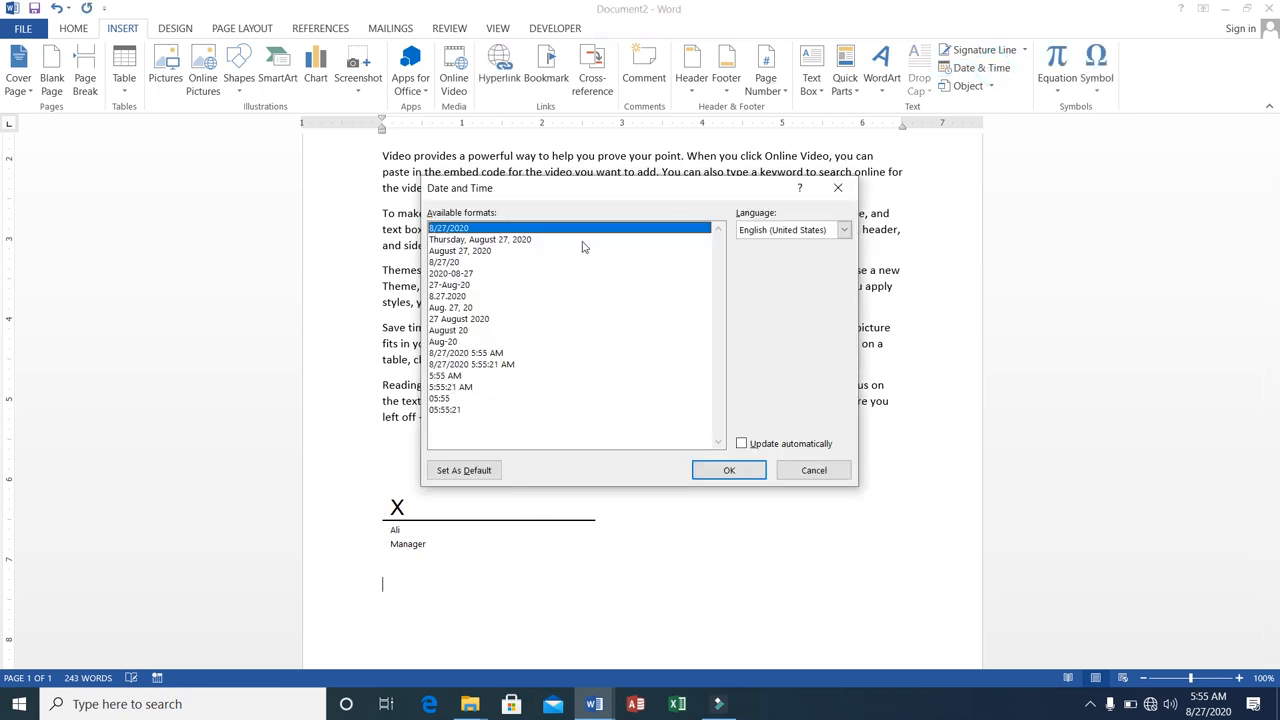
{"action": "left_click", "coordinate": [523, 241]}
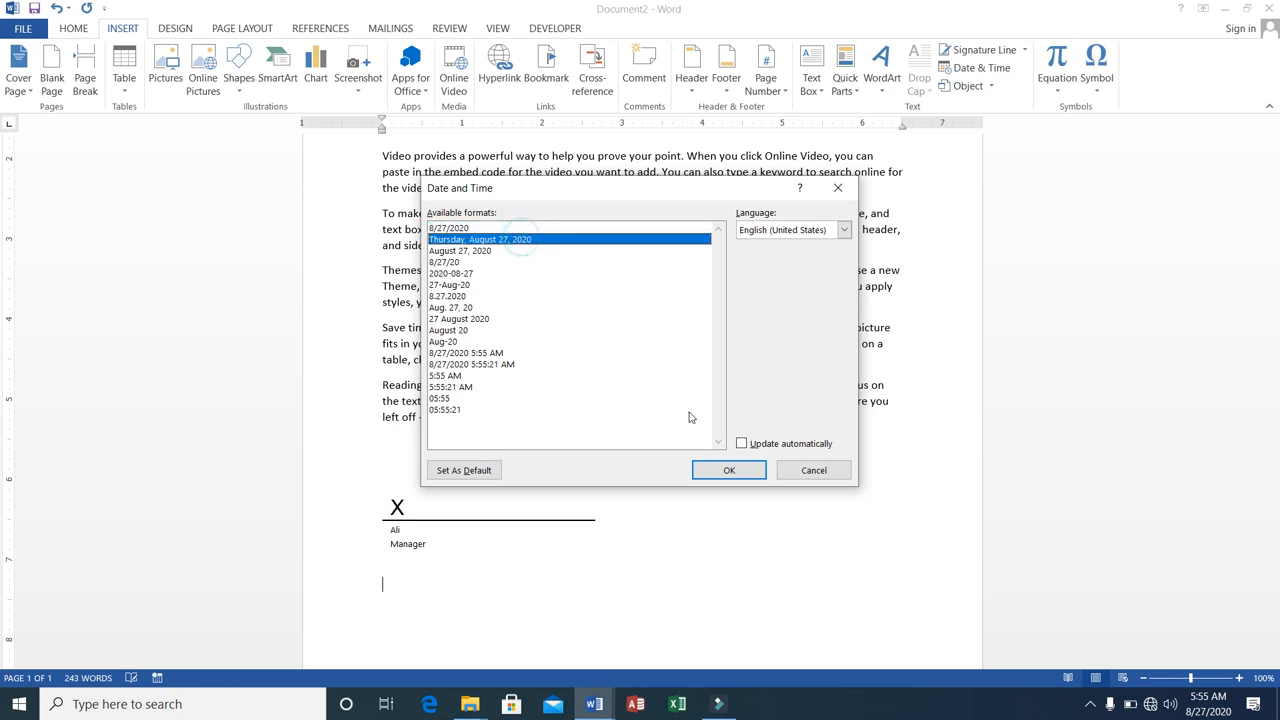
{"action": "left_click", "coordinate": [733, 470]}
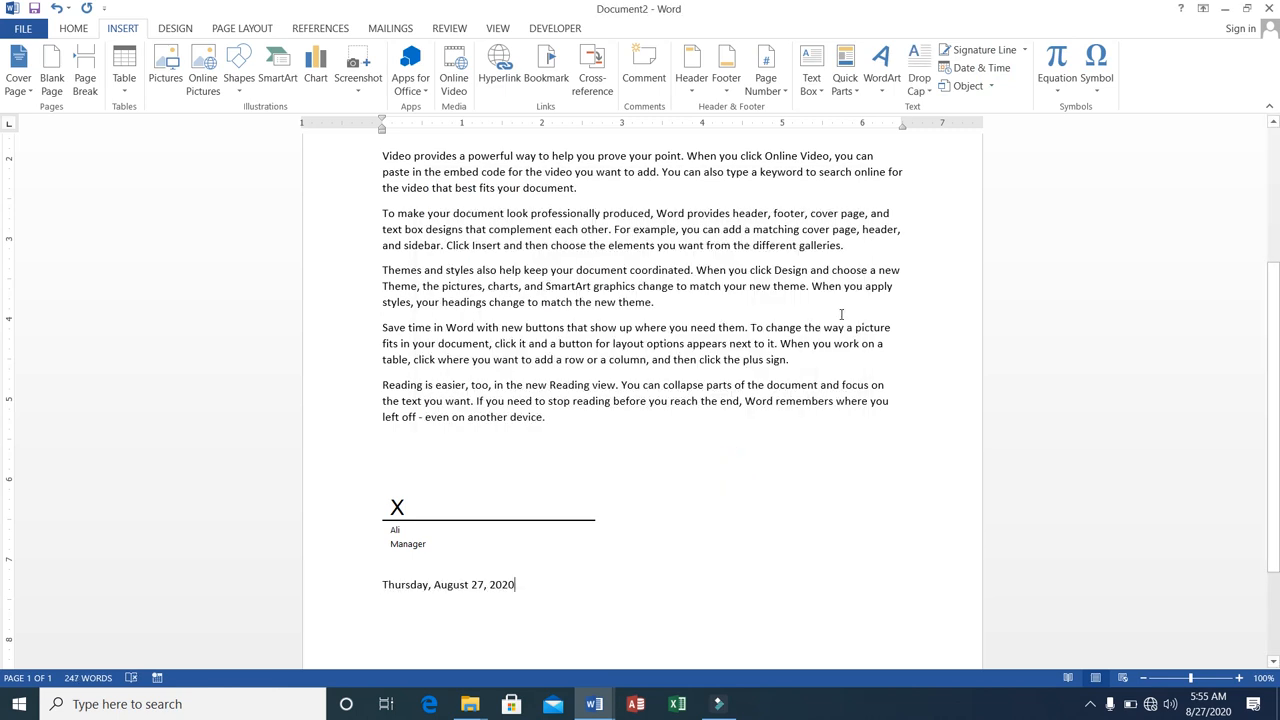
Insert a new Bitmap Image object on a new line below the date.
{"action": "key", "text": "Return"}
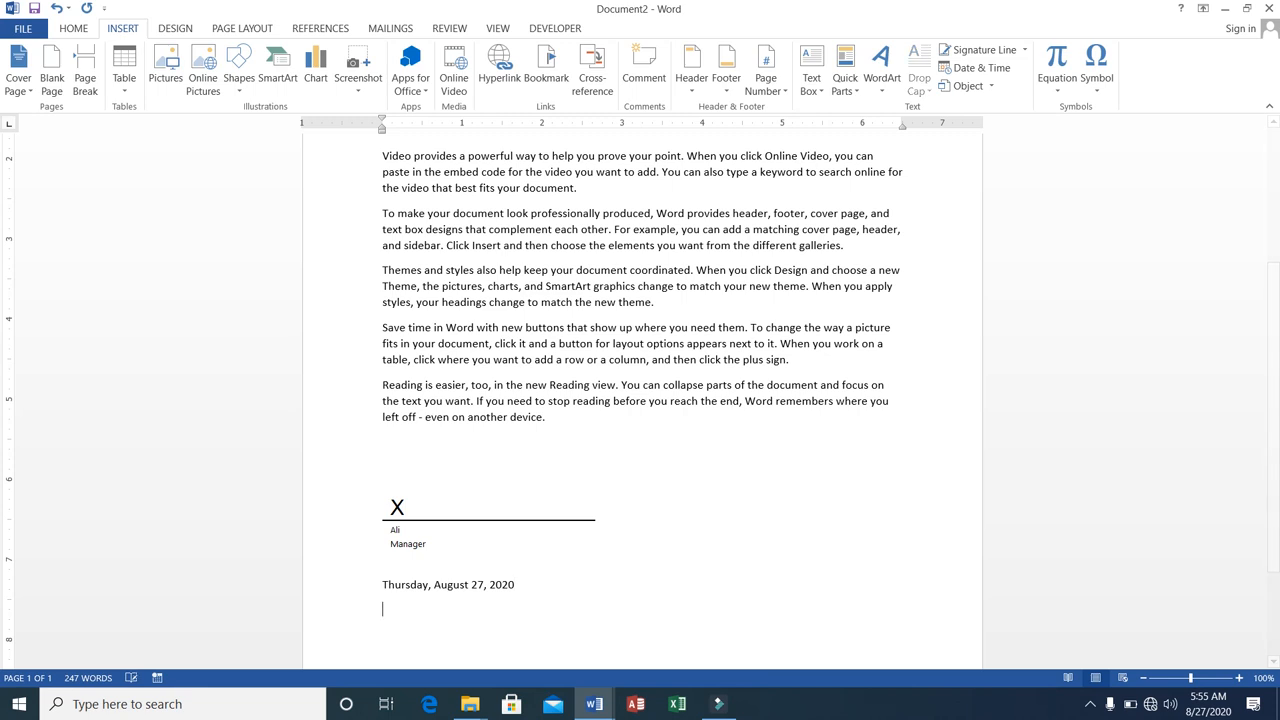
{"action": "left_click", "coordinate": [991, 88]}
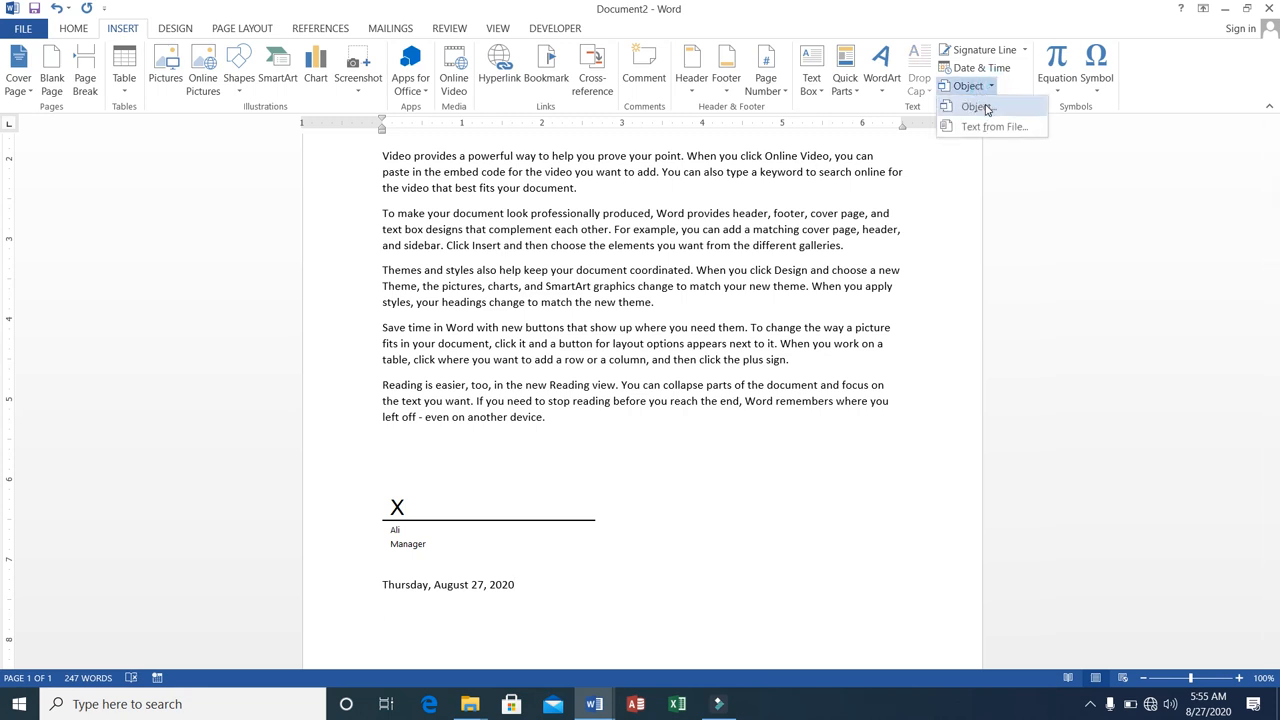
{"action": "left_click", "coordinate": [978, 107]}
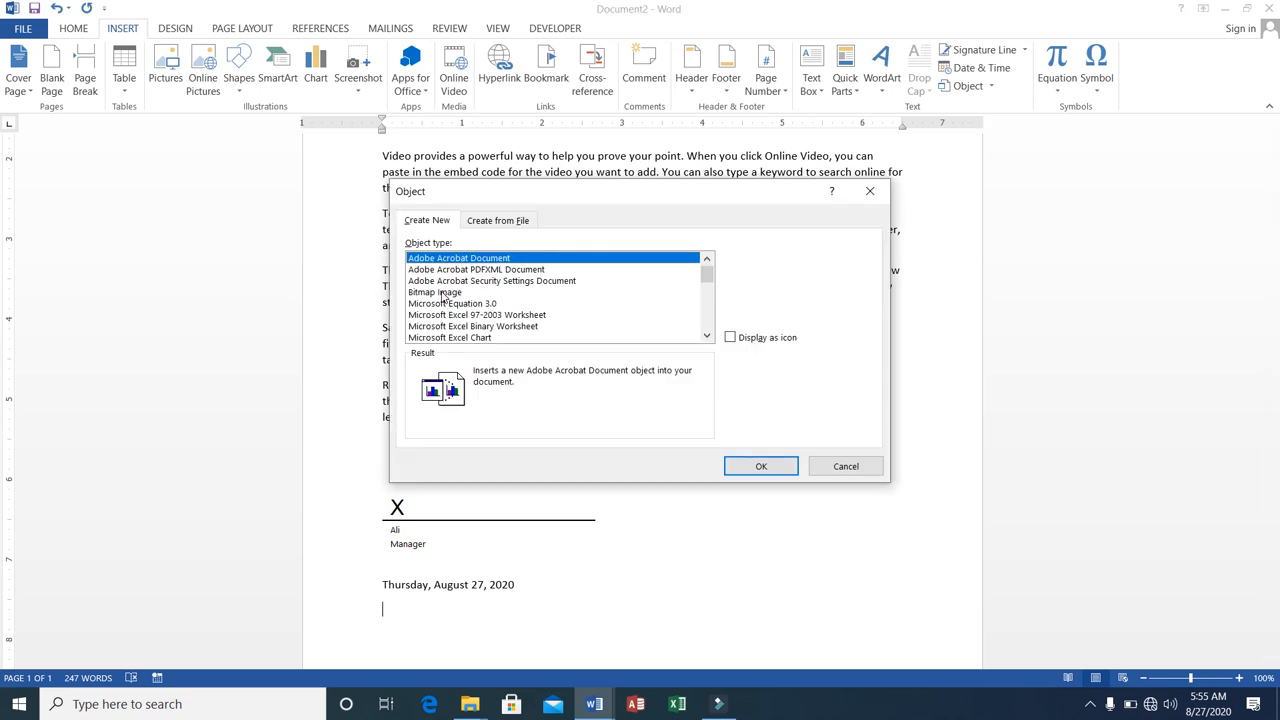
{"action": "left_click", "coordinate": [442, 293]}
{"action": "left_click", "coordinate": [757, 466]}
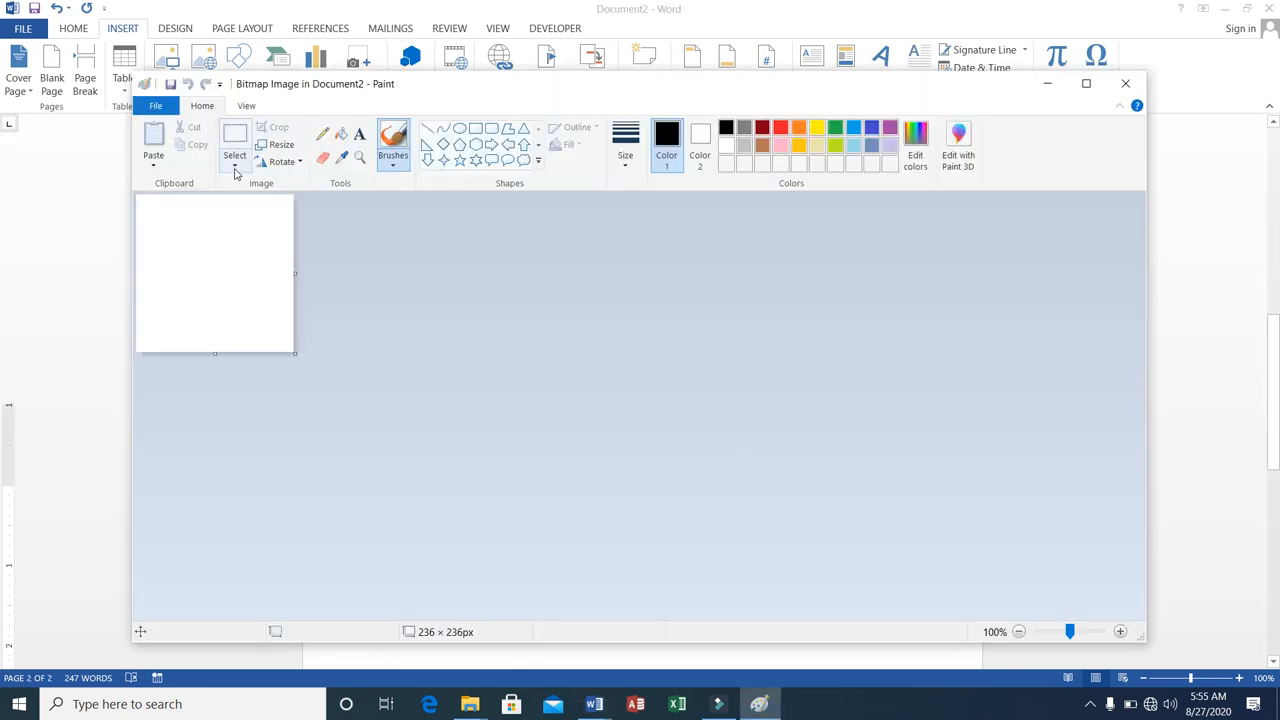
Handwrite the signer's name with the Pencil, trim the canvas to about 183 × 115 px and return to the document.
{"action": "left_click", "coordinate": [322, 135]}
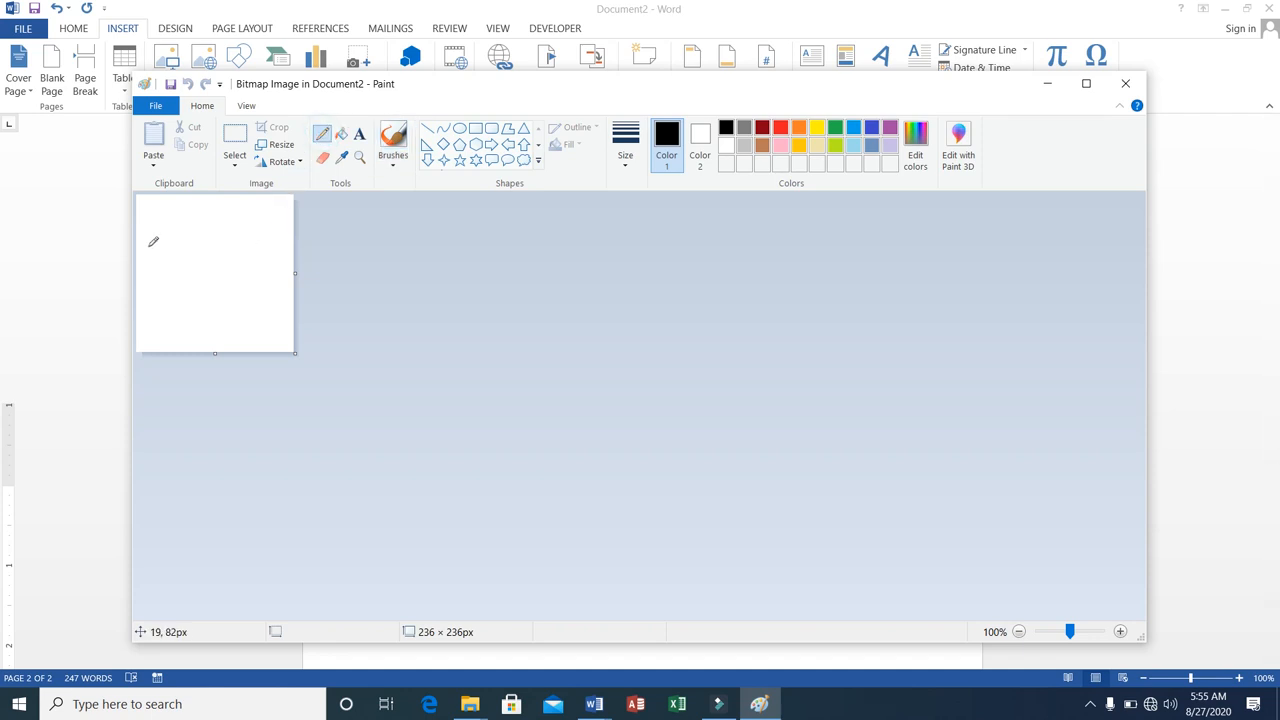
{"action": "mouse_move", "coordinate": [150, 246]}
{"action": "left_mouse_down"}
{"action": "mouse_move", "coordinate": [168, 224]}
{"action": "mouse_move", "coordinate": [188, 251]}
{"action": "mouse_move", "coordinate": [176, 232]}
{"action": "mouse_move", "coordinate": [167, 242]}
{"action": "mouse_move", "coordinate": [199, 214]}
{"action": "mouse_move", "coordinate": [200, 250]}
{"action": "mouse_move", "coordinate": [221, 253]}
{"action": "mouse_move", "coordinate": [249, 209]}
{"action": "mouse_move", "coordinate": [238, 248]}
{"action": "mouse_move", "coordinate": [254, 247]}
{"action": "left_mouse_up"}
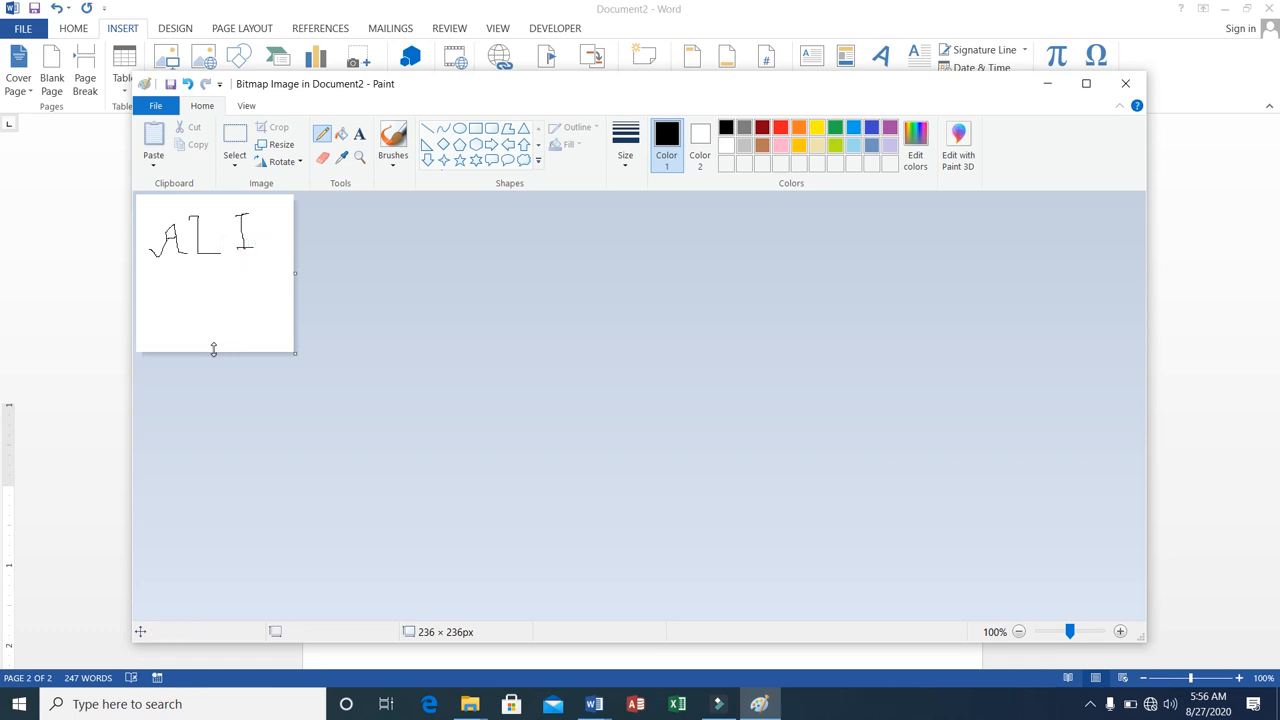
{"action": "left_click_drag", "start_coordinate": [213, 349], "coordinate": [211, 271]}
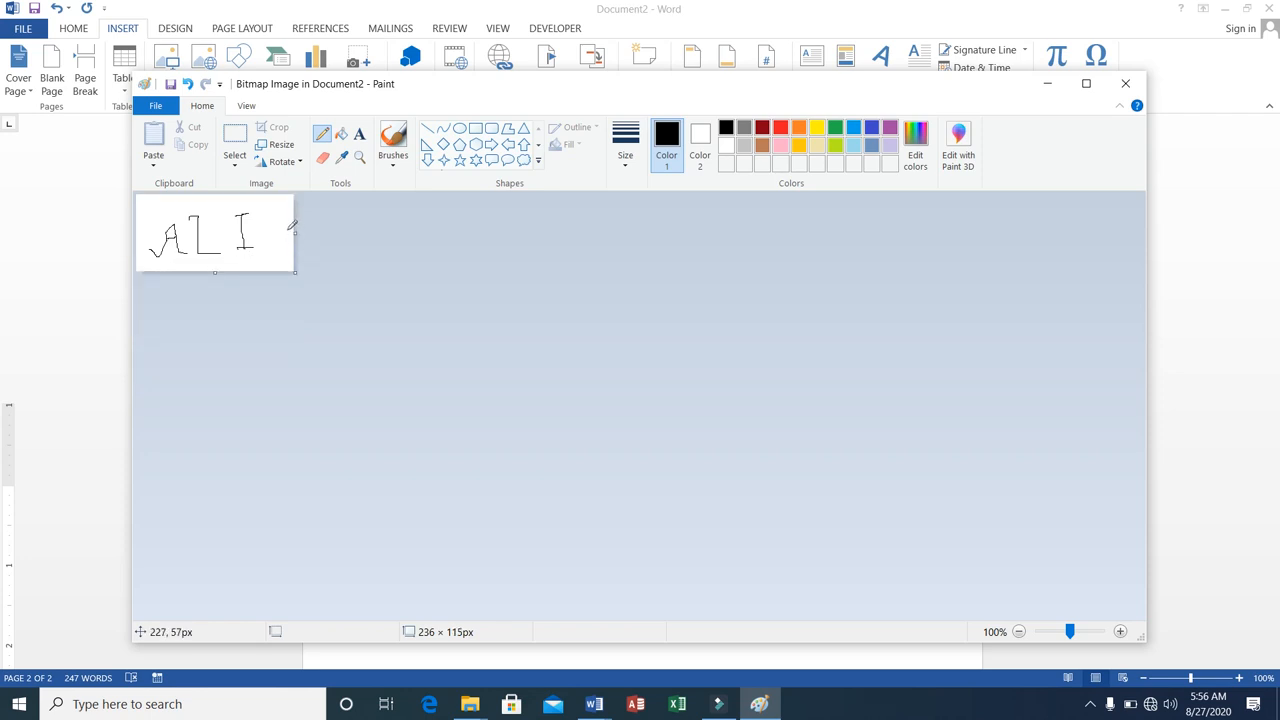
{"action": "left_click_drag", "start_coordinate": [291, 234], "coordinate": [259, 229]}
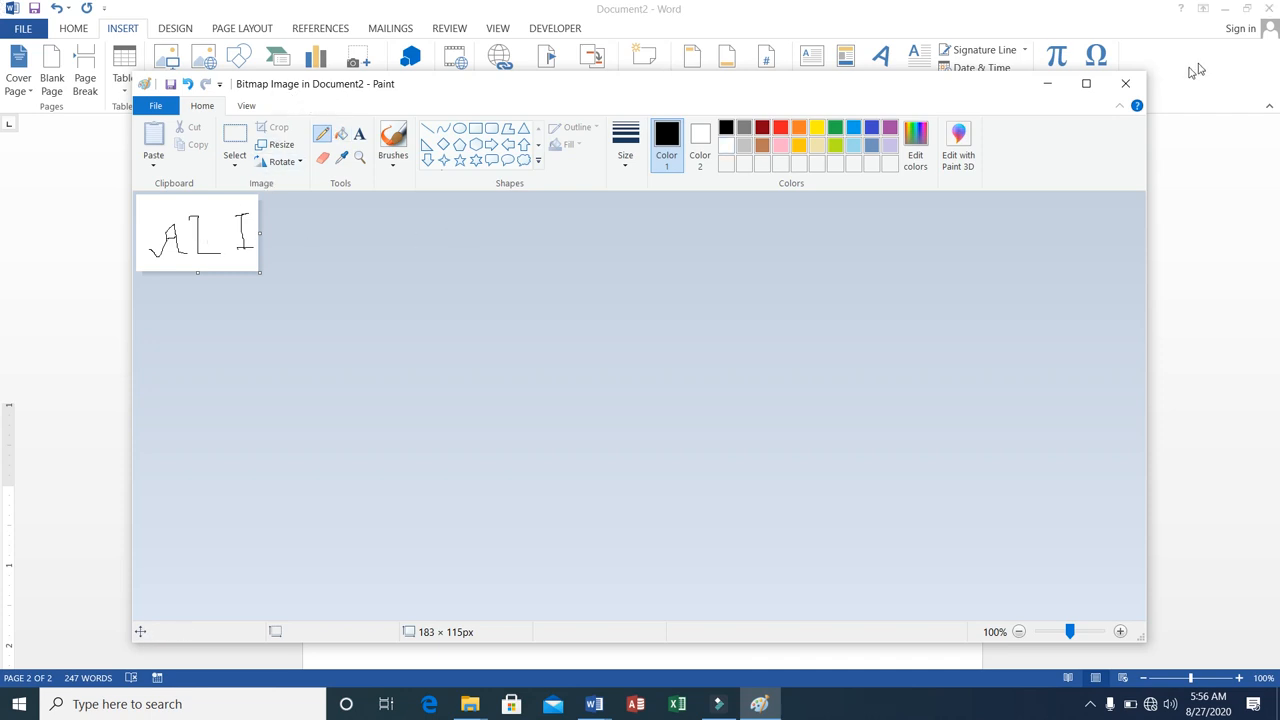
{"action": "left_click", "coordinate": [1127, 87]}
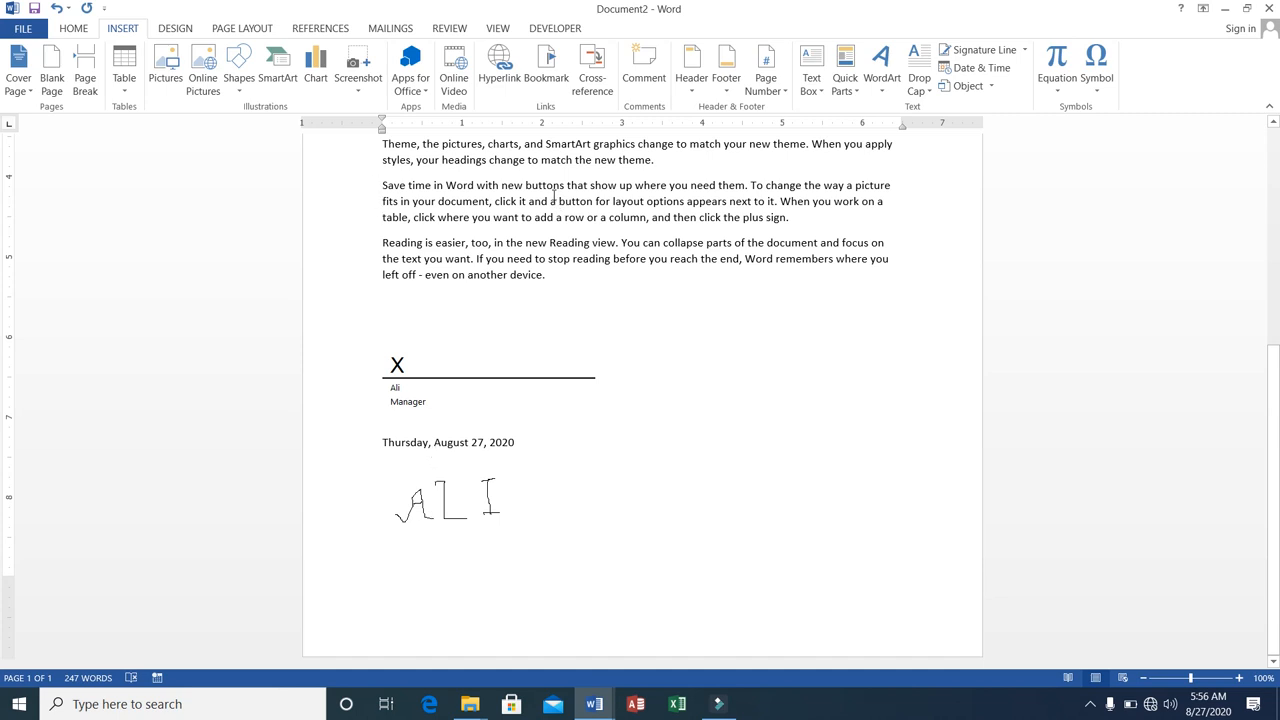
Insert the built-in Binomial Theorem equation on a new line below the handwritten bitmap.
{"action": "key", "text": "Return"}
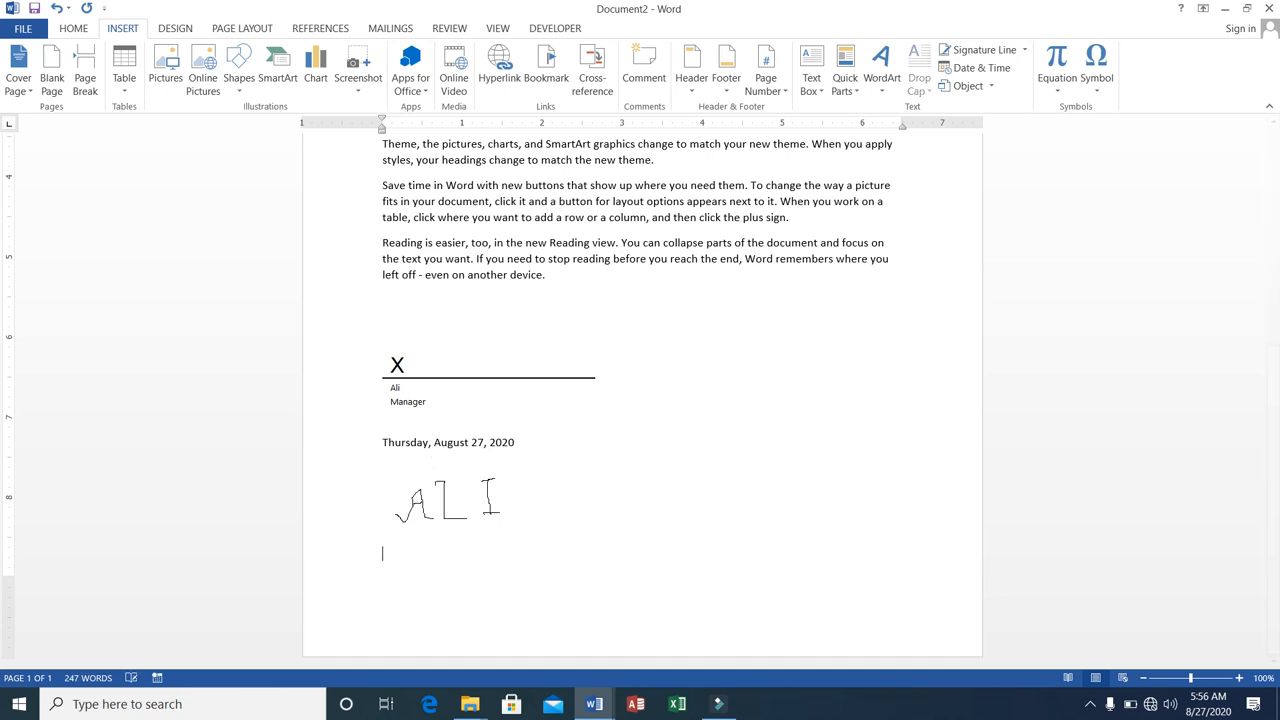
{"action": "key", "text": "Return"}
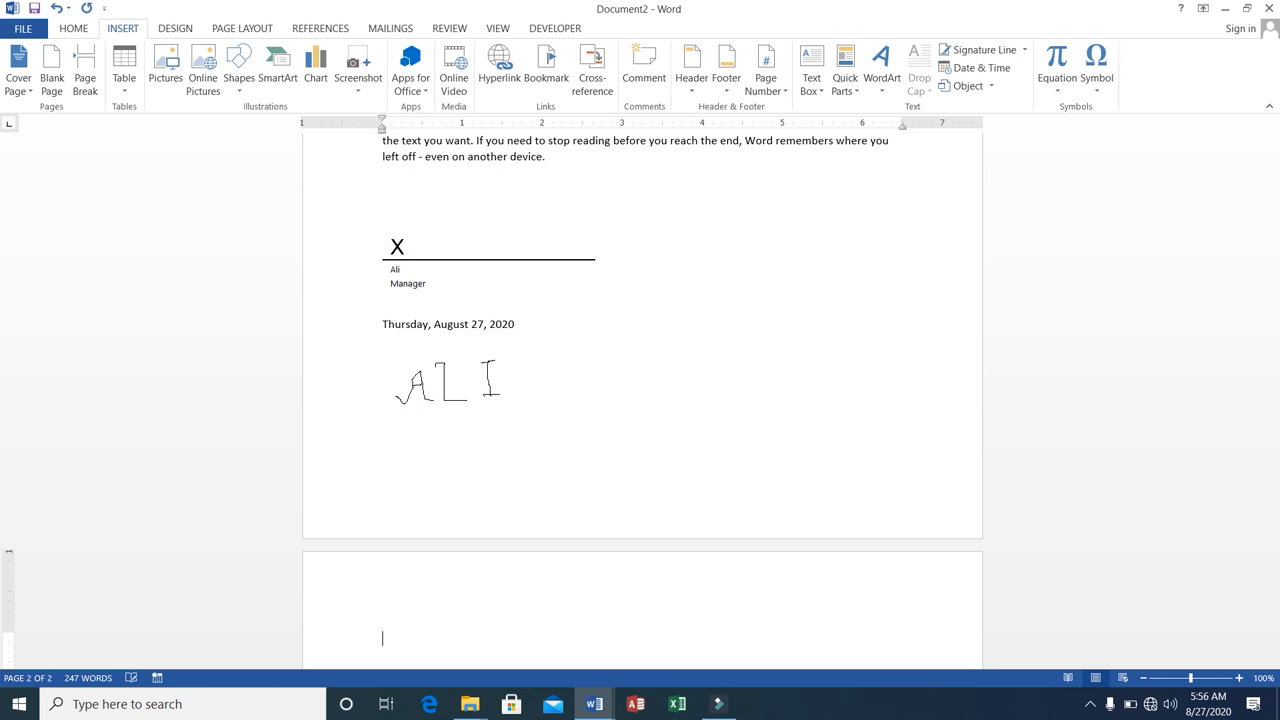
{"action": "left_click", "coordinate": [1057, 93]}
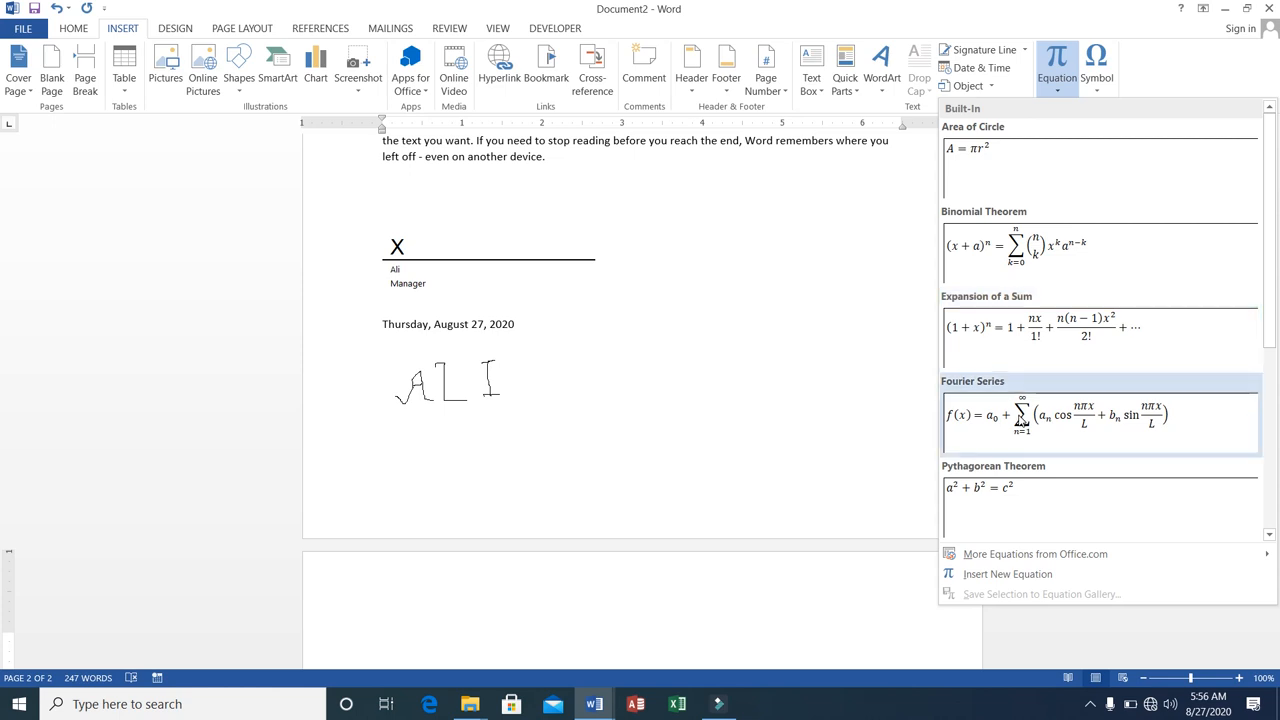
{"action": "left_click", "coordinate": [1003, 273]}
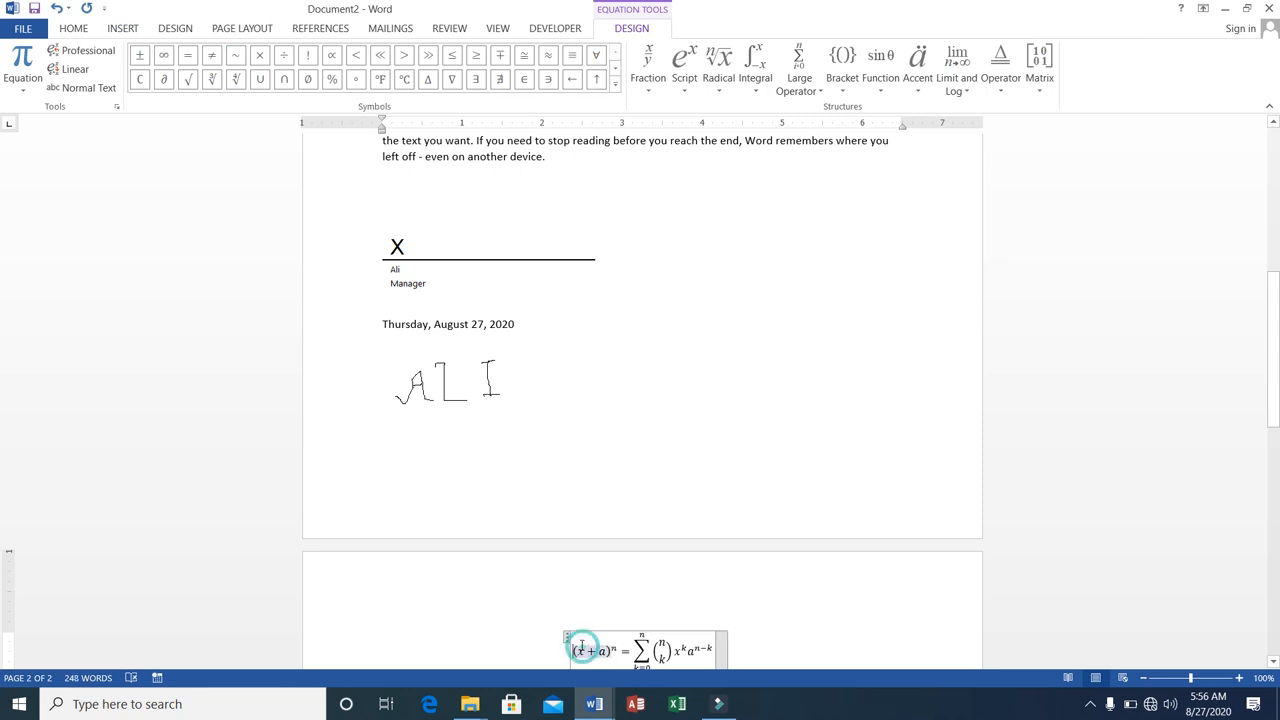
Try to replace the exponent on the left side of the binomial equation with 3 and undo the edit.
{"action": "left_click_drag", "start_coordinate": [574, 650], "coordinate": [602, 645]}
{"action": "left_click", "coordinate": [613, 645]}
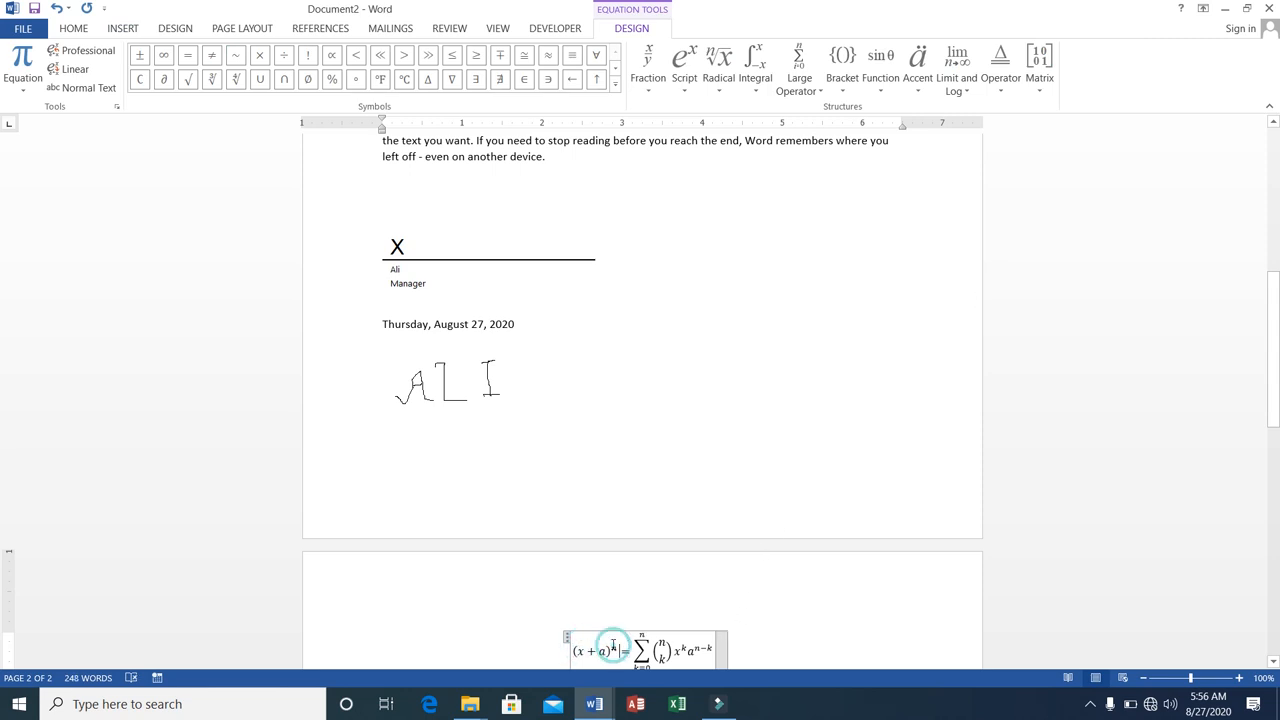
{"action": "key", "text": "BackSpace"}
{"action": "type", "text": "3"}
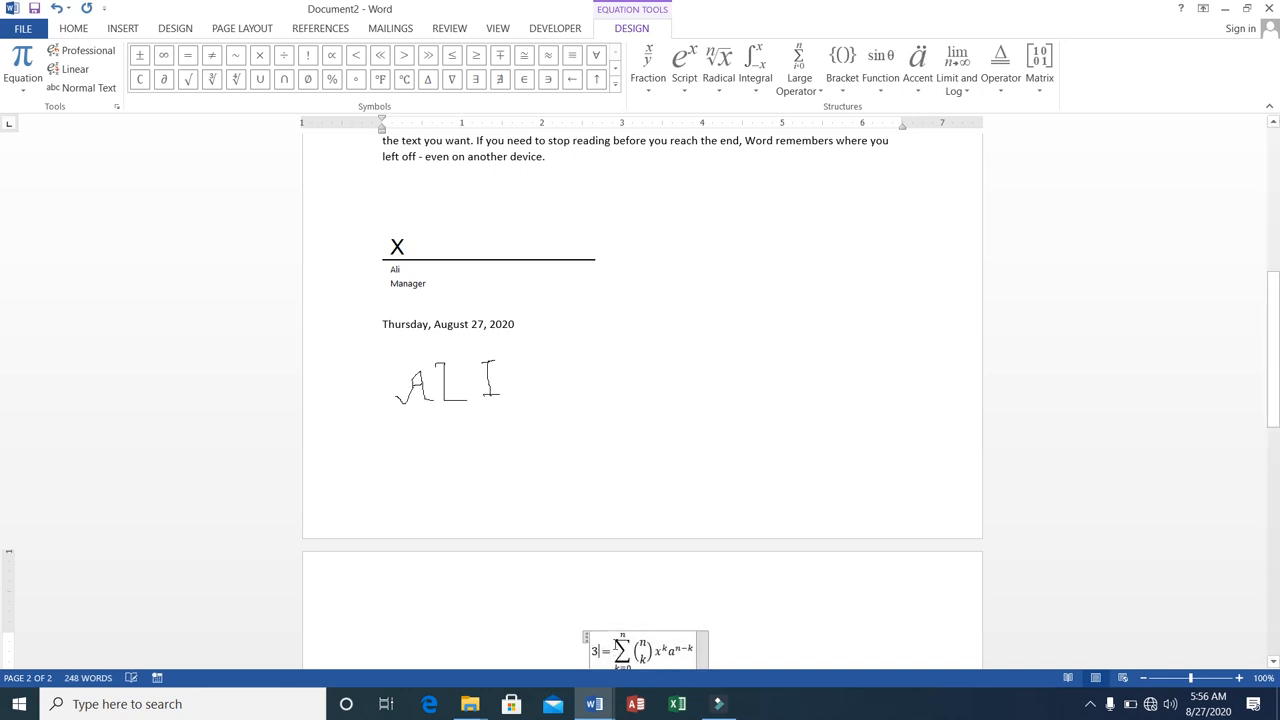
{"action": "key", "text": "ctrl+z"}
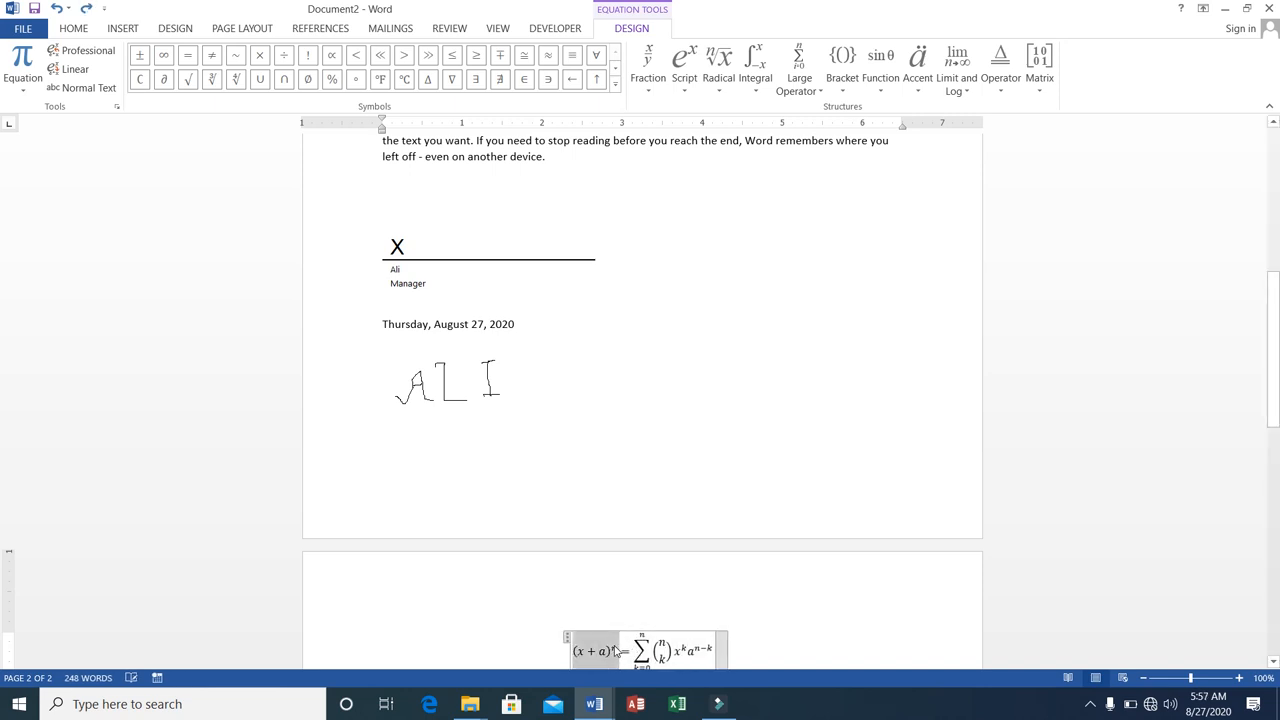
{"action": "left_click", "coordinate": [614, 650]}
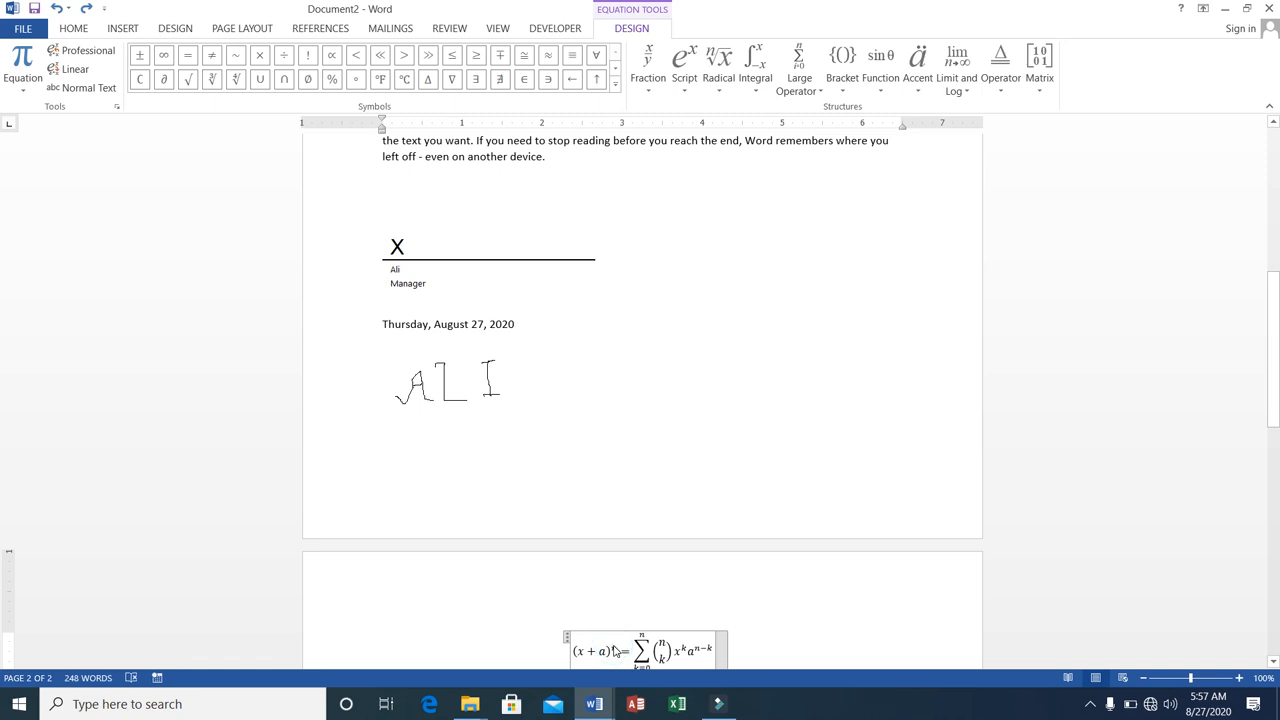
{"action": "double_click", "coordinate": [614, 650]}
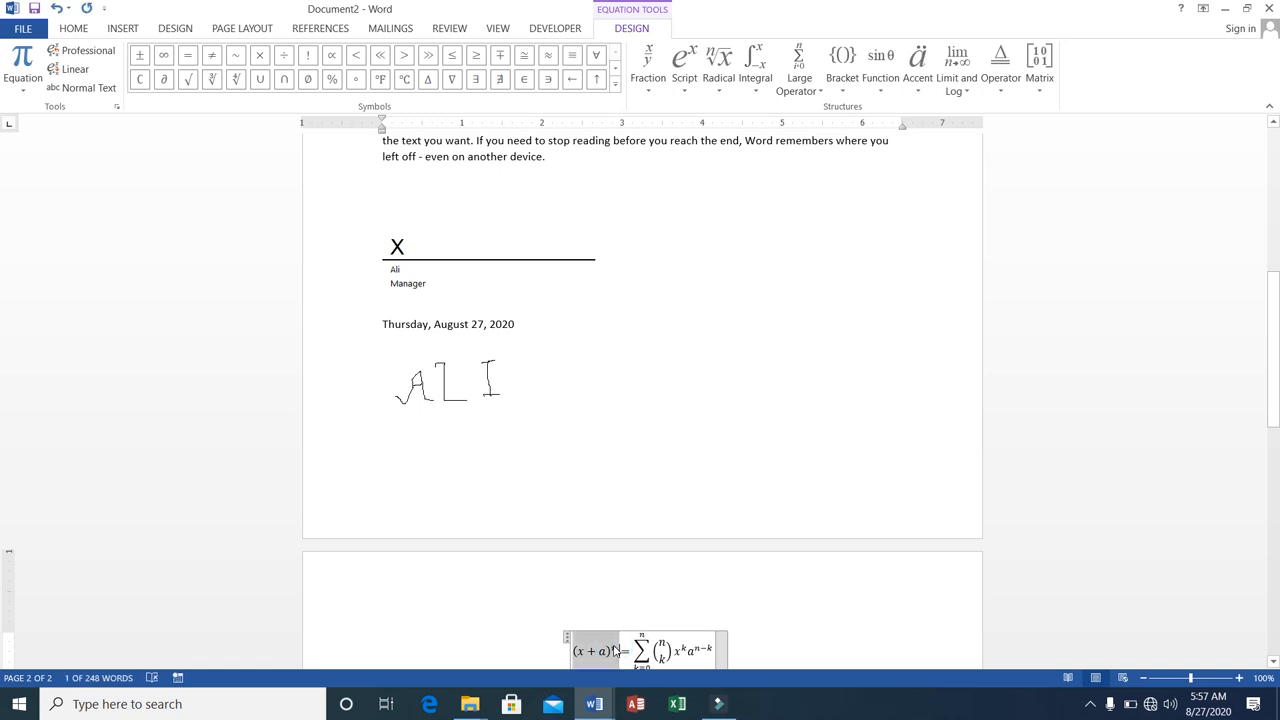
{"action": "left_click", "coordinate": [614, 650]}
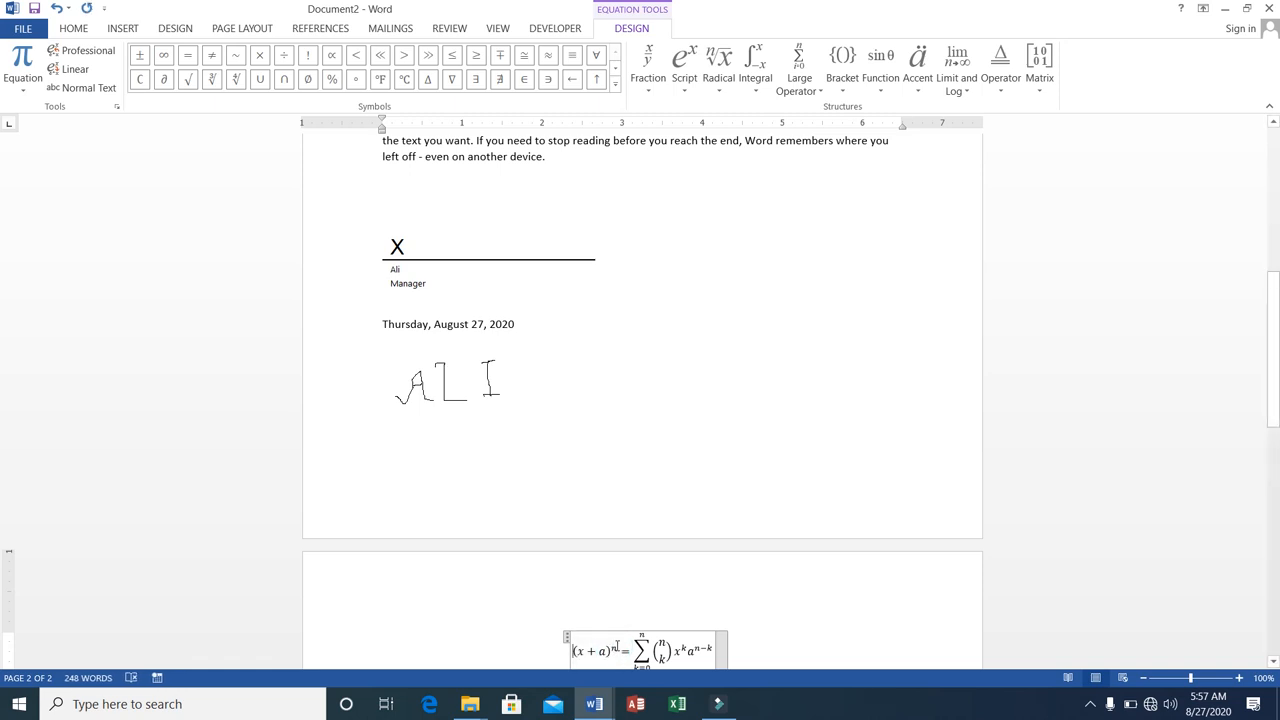
{"action": "triple_click", "coordinate": [614, 650]}
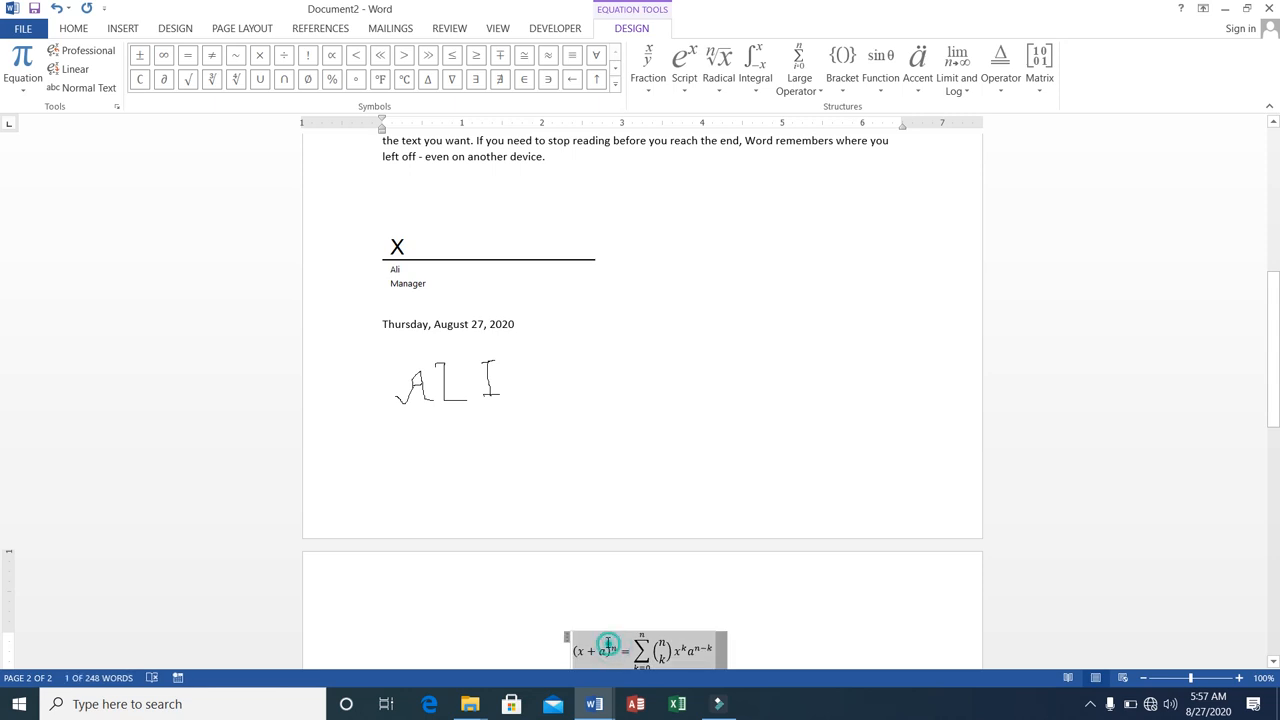
{"action": "left_click", "coordinate": [609, 643]}
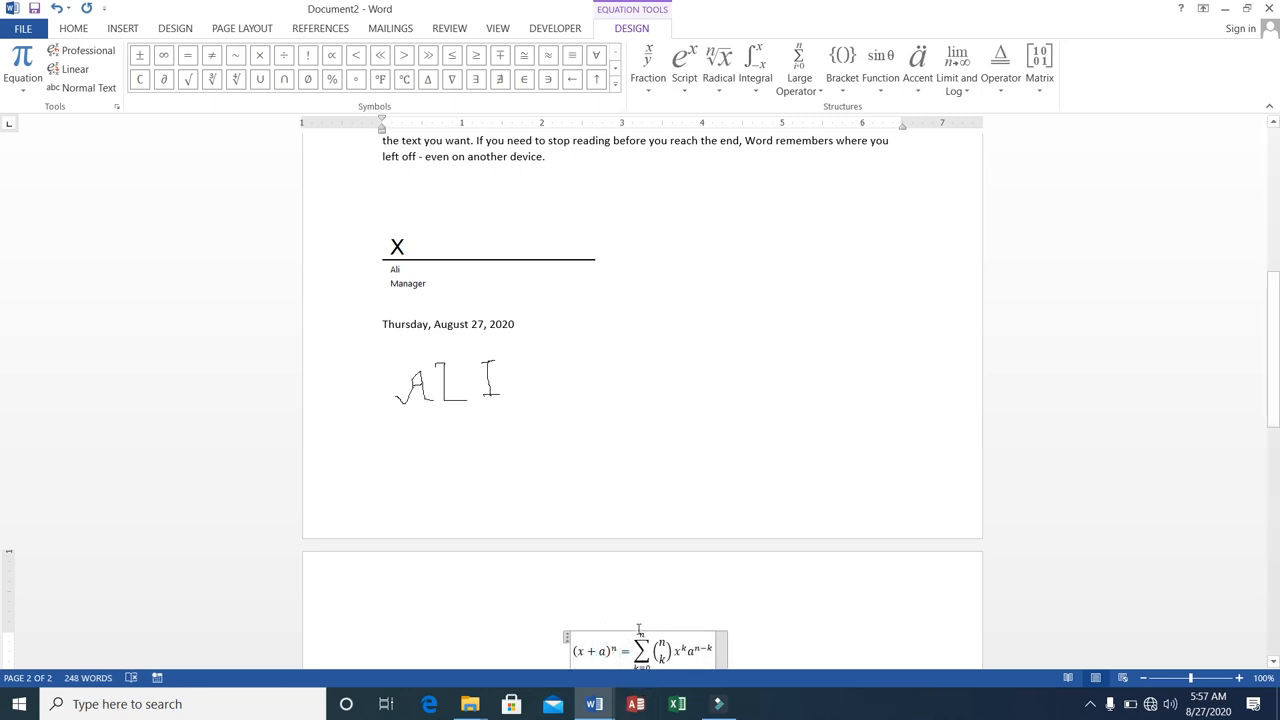
In the binomial equation, set the summation's upper limit to 5 and the upper entry of the binomial coefficient to 6.
{"action": "left_click", "coordinate": [642, 633]}
{"action": "key", "text": "BackSpace"}
{"action": "type", "text": "5"}
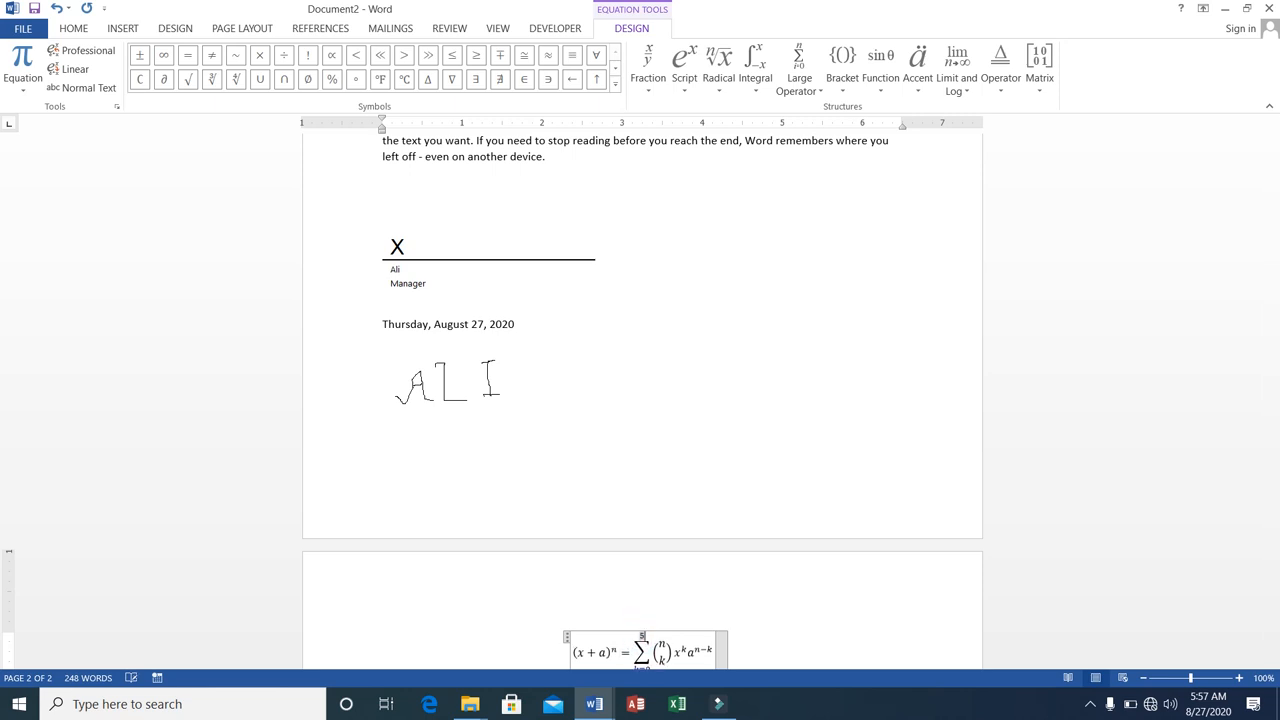
{"action": "double_click", "coordinate": [660, 643]}
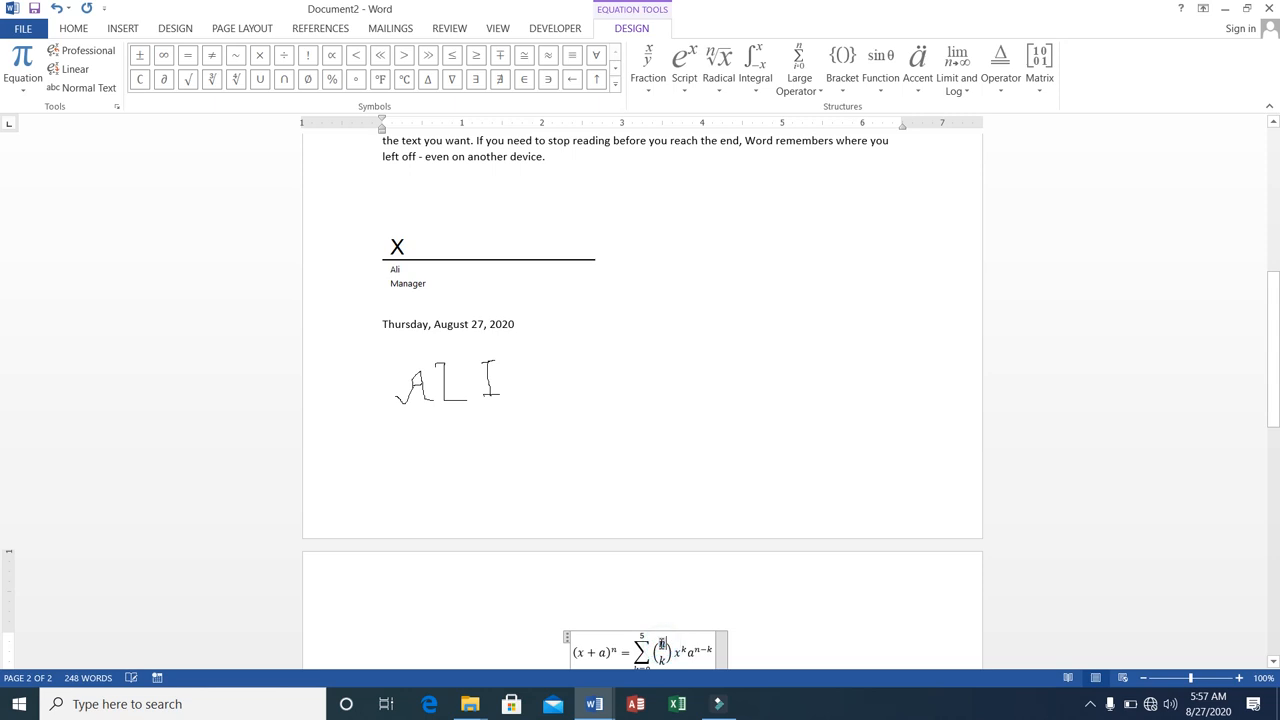
{"action": "type", "text": "6"}
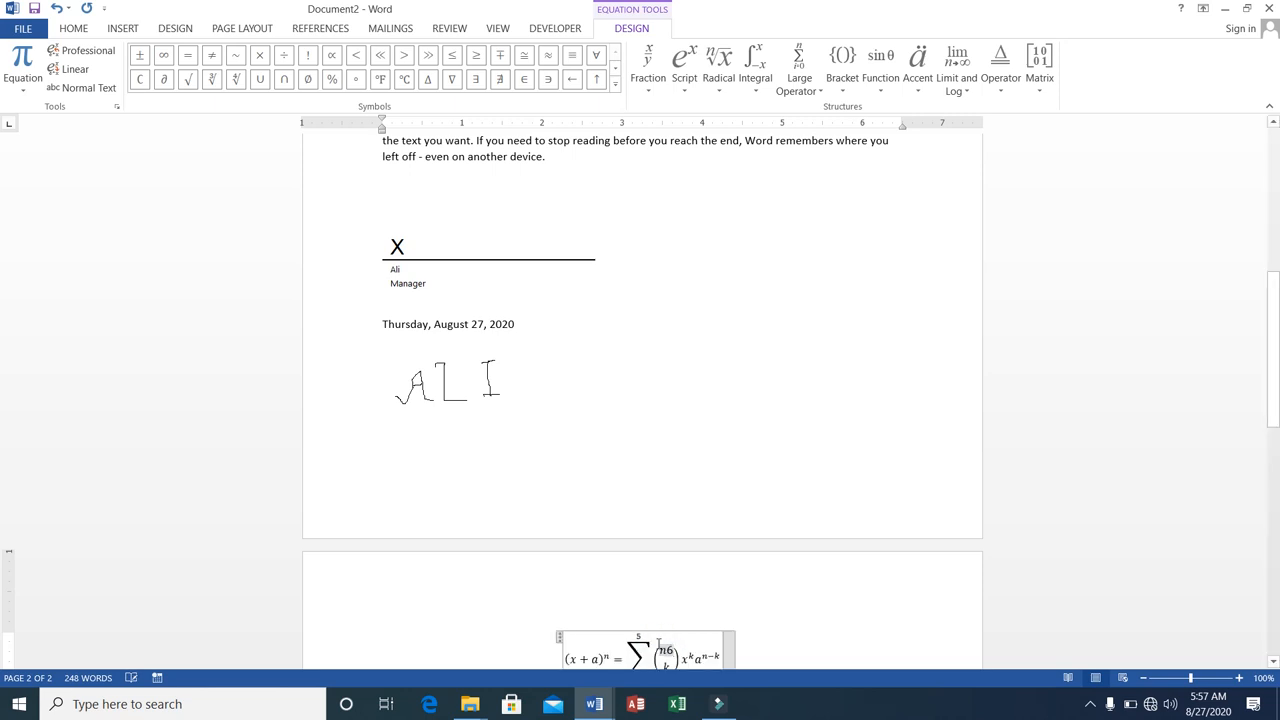
{"action": "key", "text": "BackSpace"}
{"action": "key", "text": "BackSpace"}
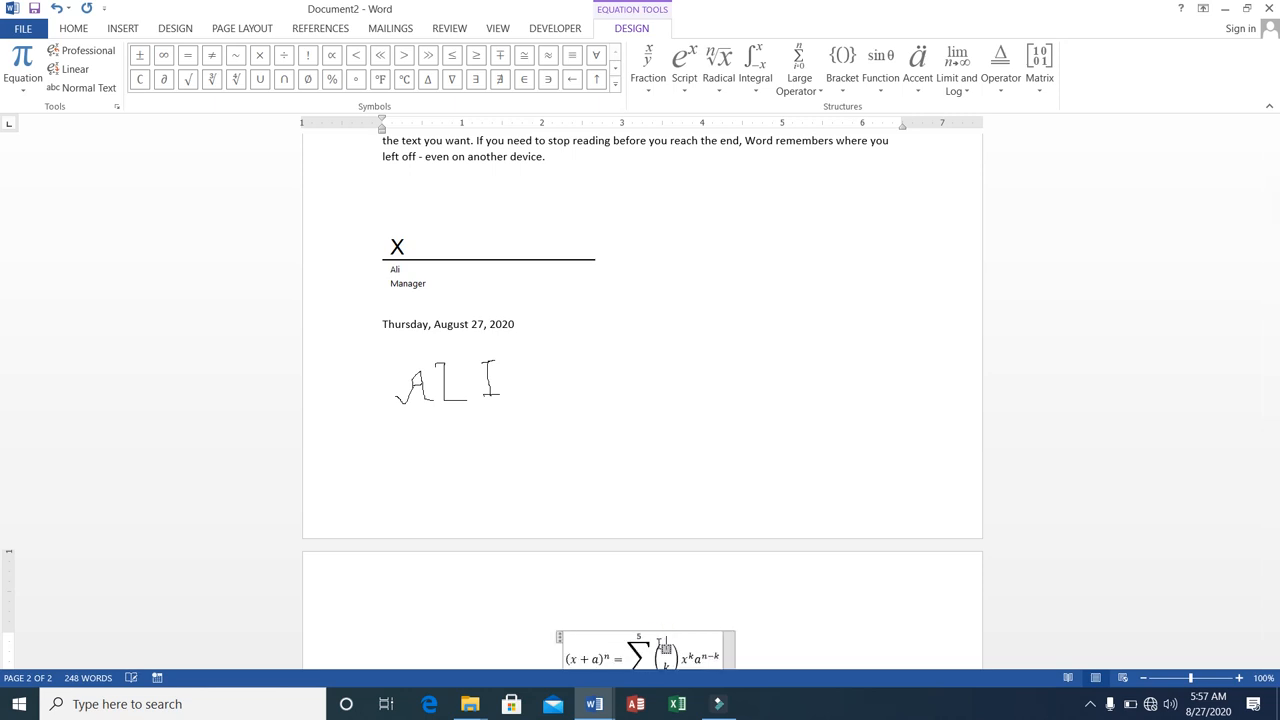
{"action": "type", "text": "6"}
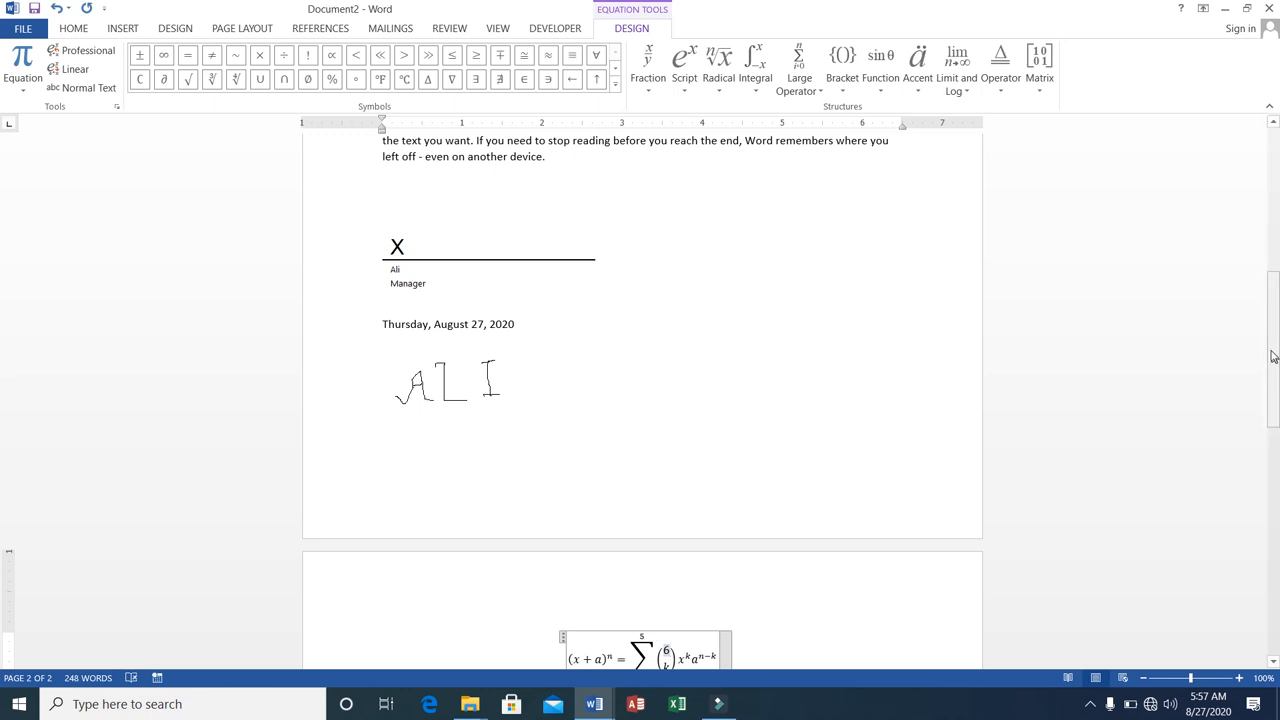
Insert the β symbol on the empty line below the binomial equation and start a new line after it.
{"action": "left_click", "coordinate": [1271, 356]}
{"action": "left_click_drag", "start_coordinate": [1271, 356], "coordinate": [1271, 422]}
{"action": "scroll", "coordinate": [762, 491], "scroll_direction": "down", "scroll_amount": 4}
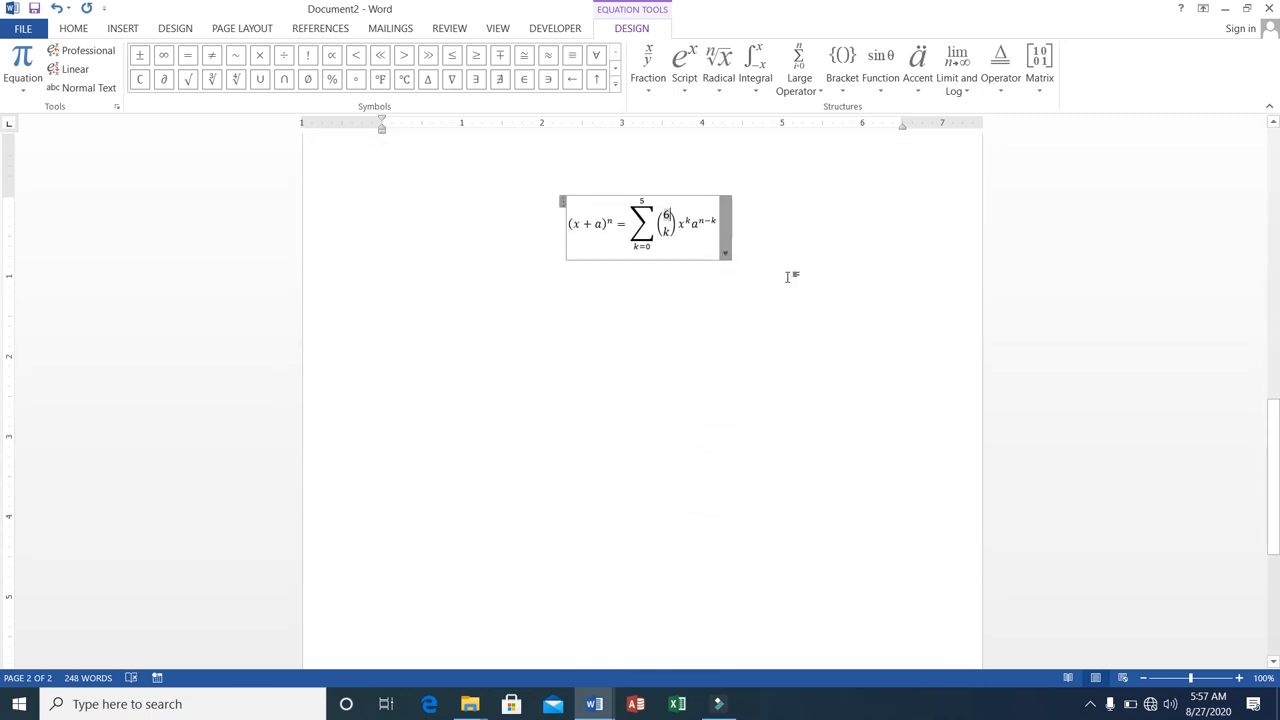
{"action": "left_click_drag", "start_coordinate": [1271, 449], "coordinate": [1271, 367]}
{"action": "left_click", "coordinate": [795, 515]}
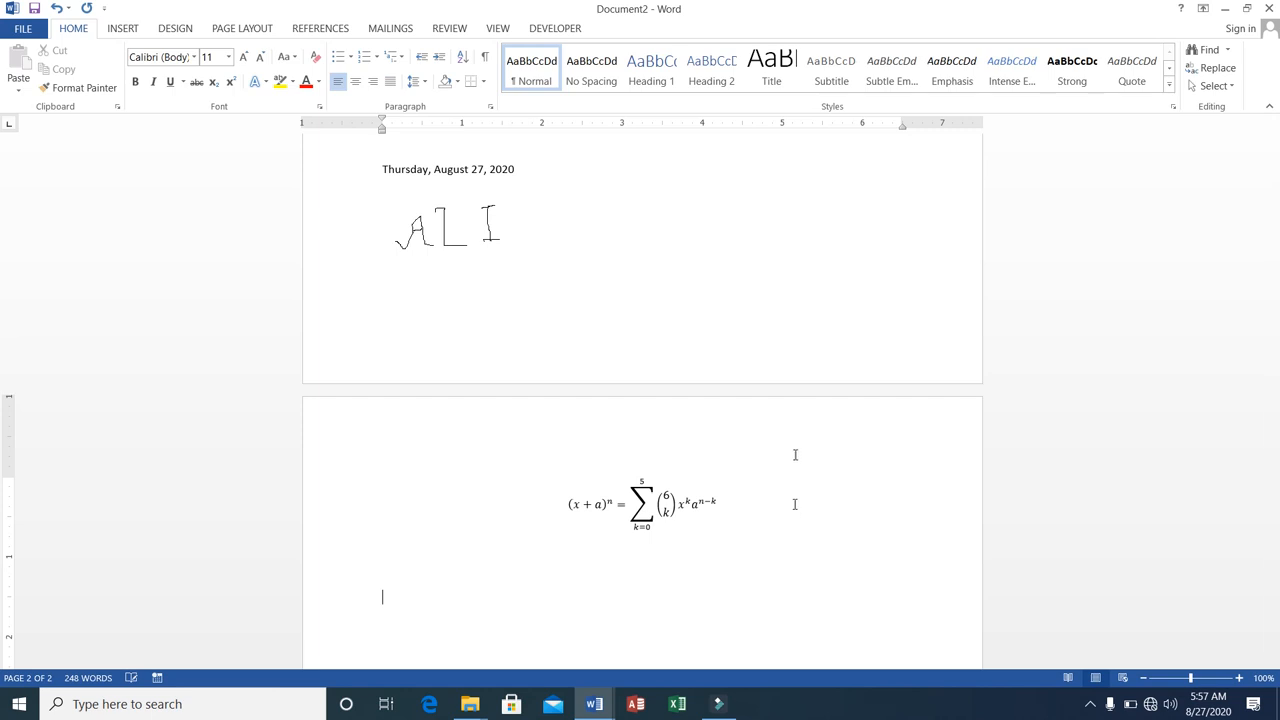
{"action": "left_click", "coordinate": [125, 28]}
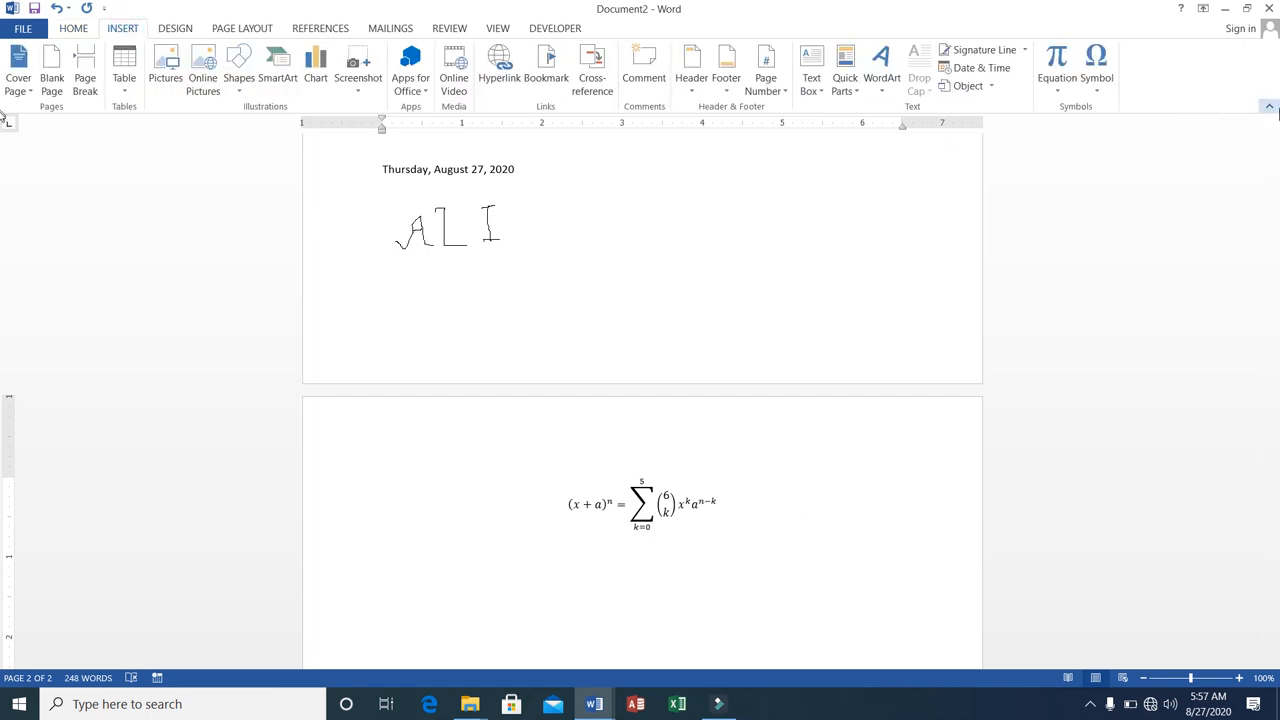
{"action": "left_click", "coordinate": [1098, 92]}
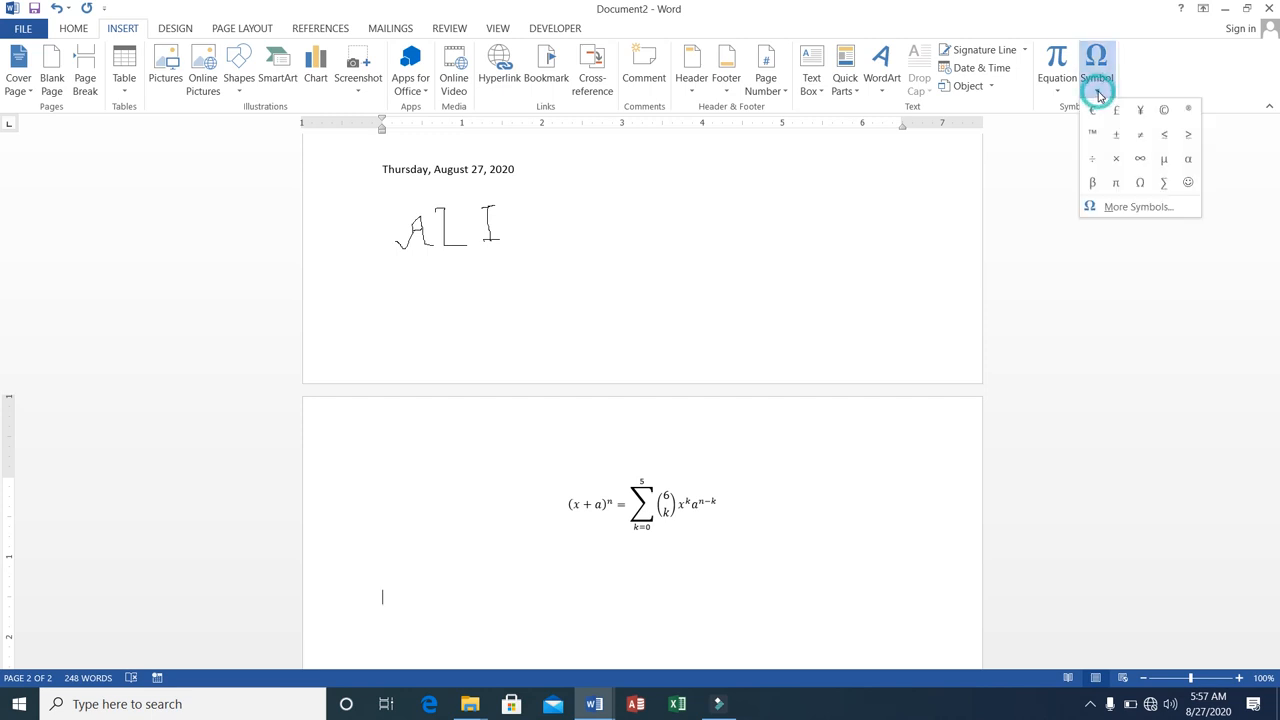
{"action": "left_click", "coordinate": [1094, 183]}
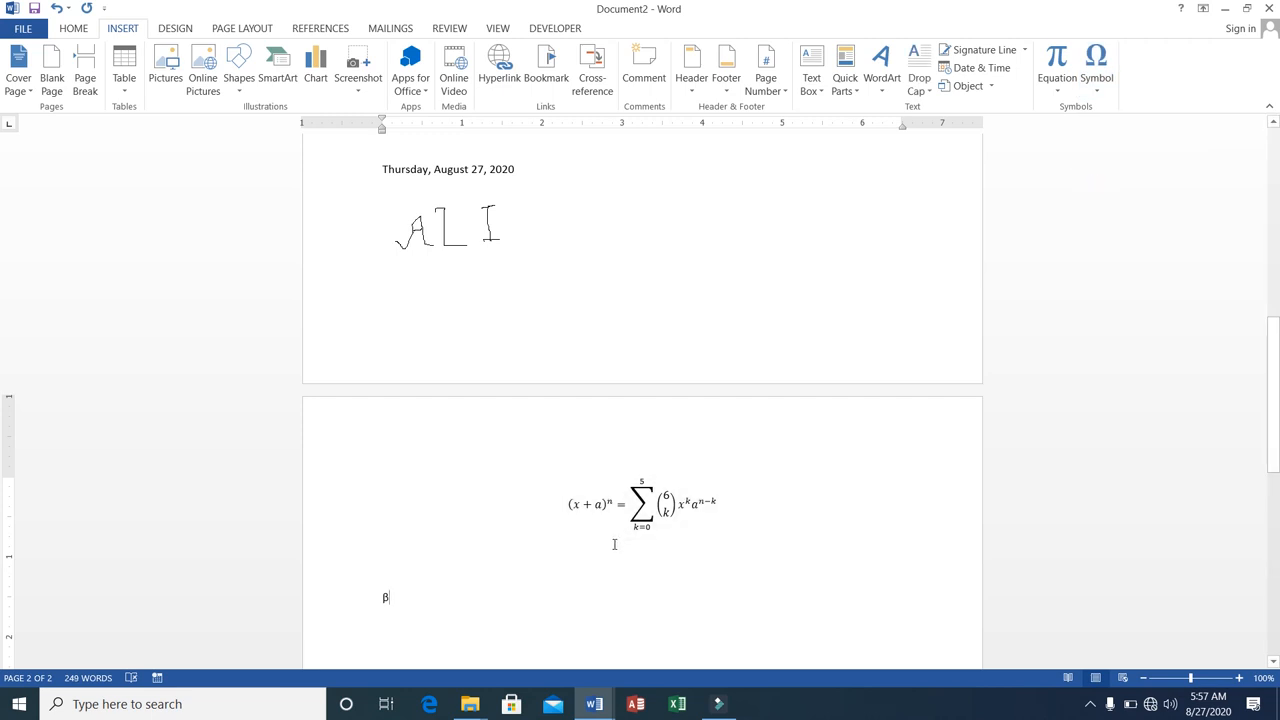
{"action": "key", "text": "Return"}
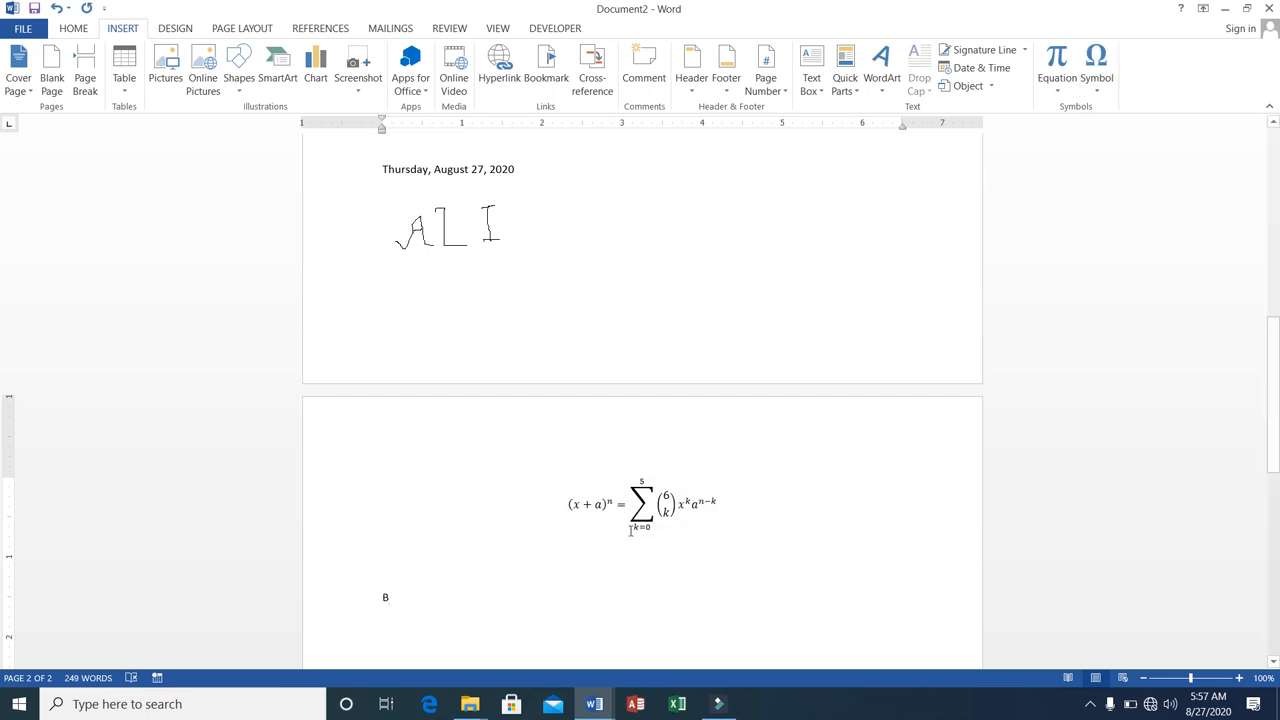
Insert the Latin Letter Voiced Laryngeal Spirant (1D24) from the full symbol set's Phonetic Extensions subset on the new line.
{"action": "left_click", "coordinate": [1097, 92]}
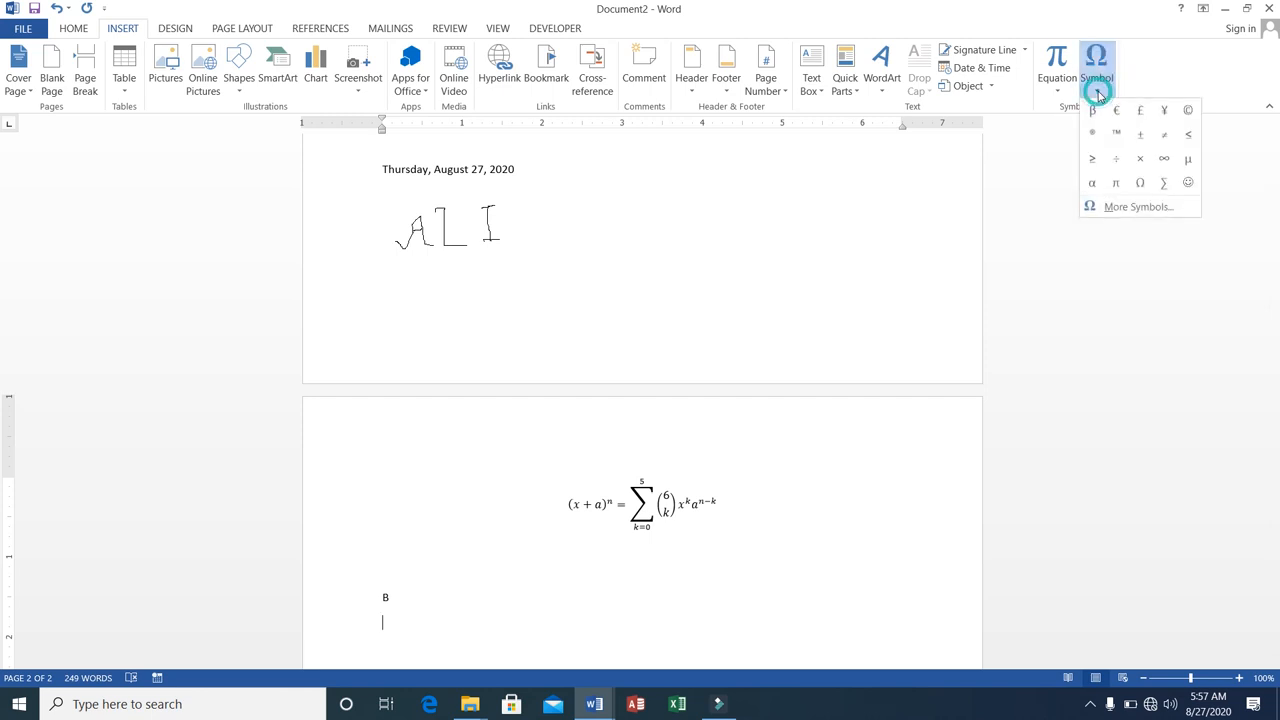
{"action": "left_click", "coordinate": [1121, 207]}
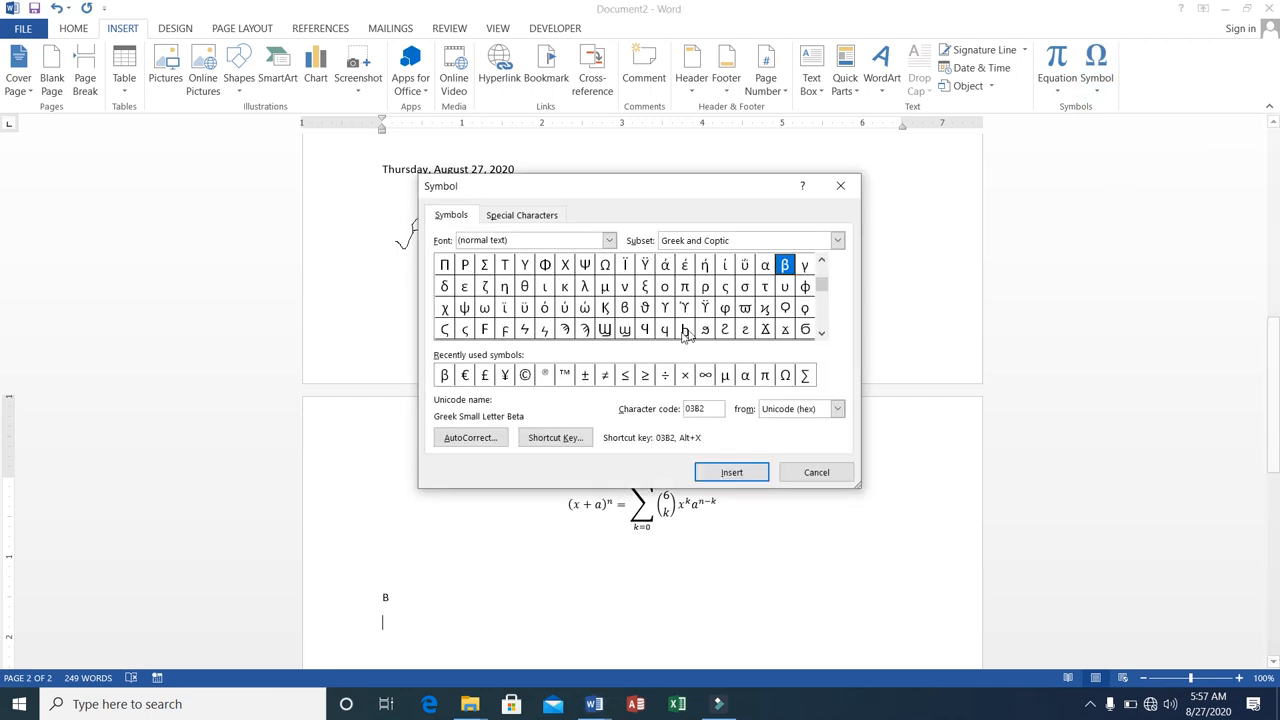
{"action": "mouse_move", "coordinate": [820, 284]}
{"action": "left_mouse_down"}
{"action": "mouse_move", "coordinate": [822, 330]}
{"action": "mouse_move", "coordinate": [820, 280]}
{"action": "left_mouse_up"}
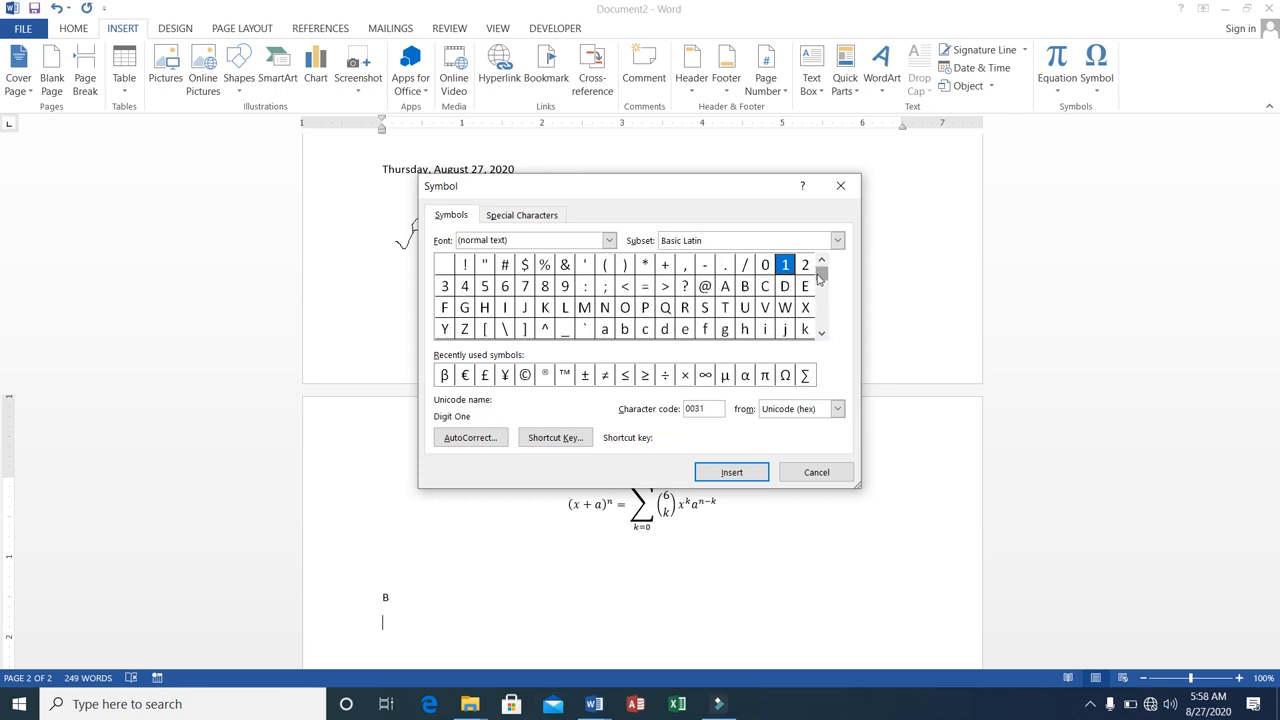
{"action": "left_click_drag", "start_coordinate": [824, 276], "coordinate": [824, 302]}
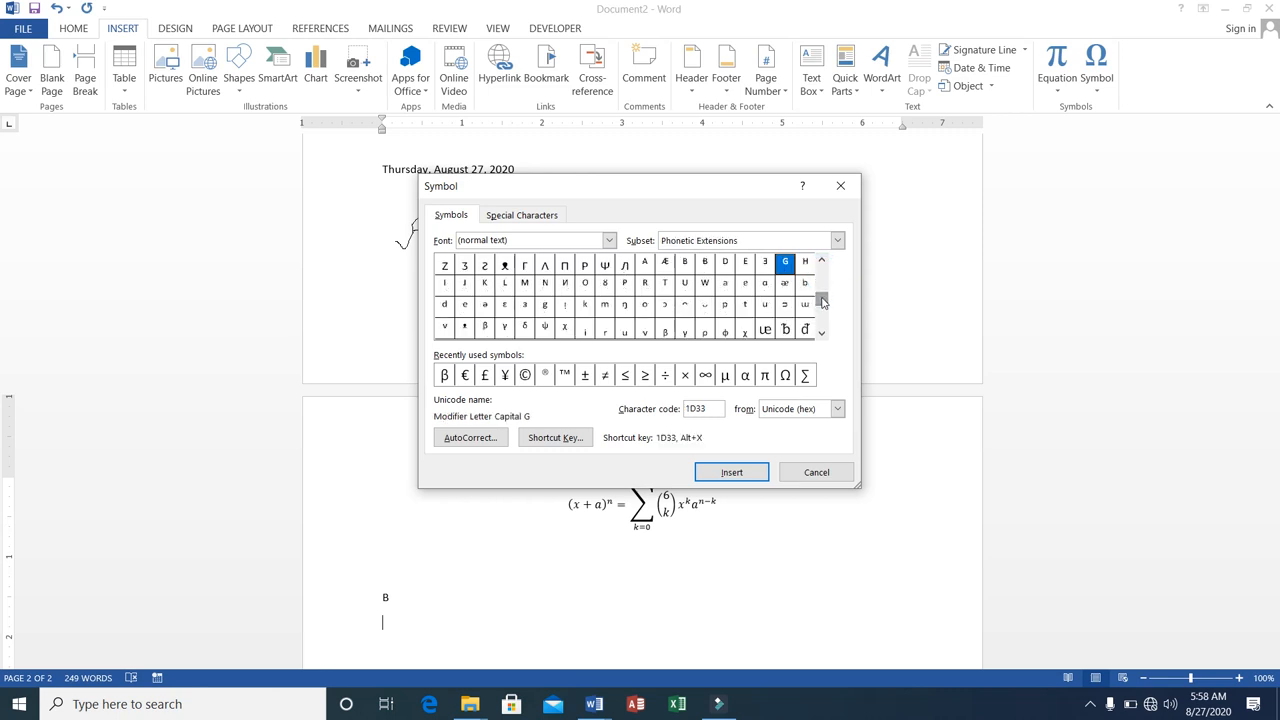
{"action": "left_click", "coordinate": [487, 266]}
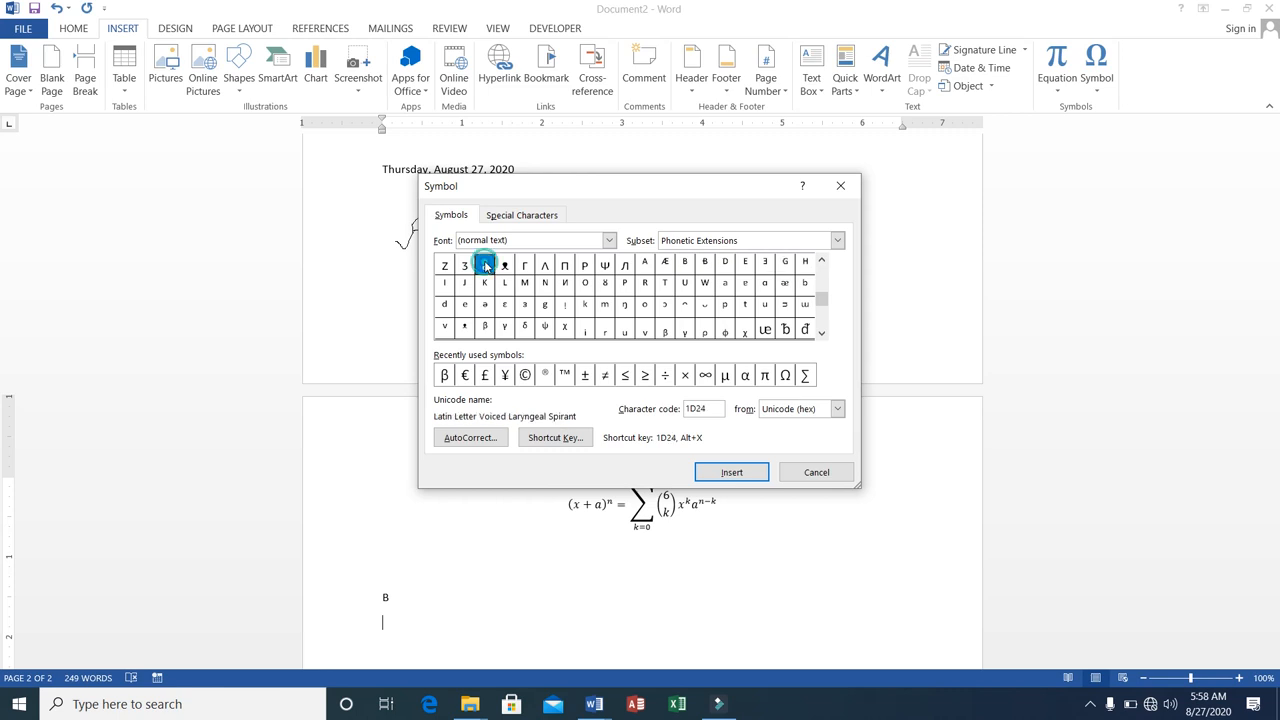
{"action": "left_click", "coordinate": [719, 482]}
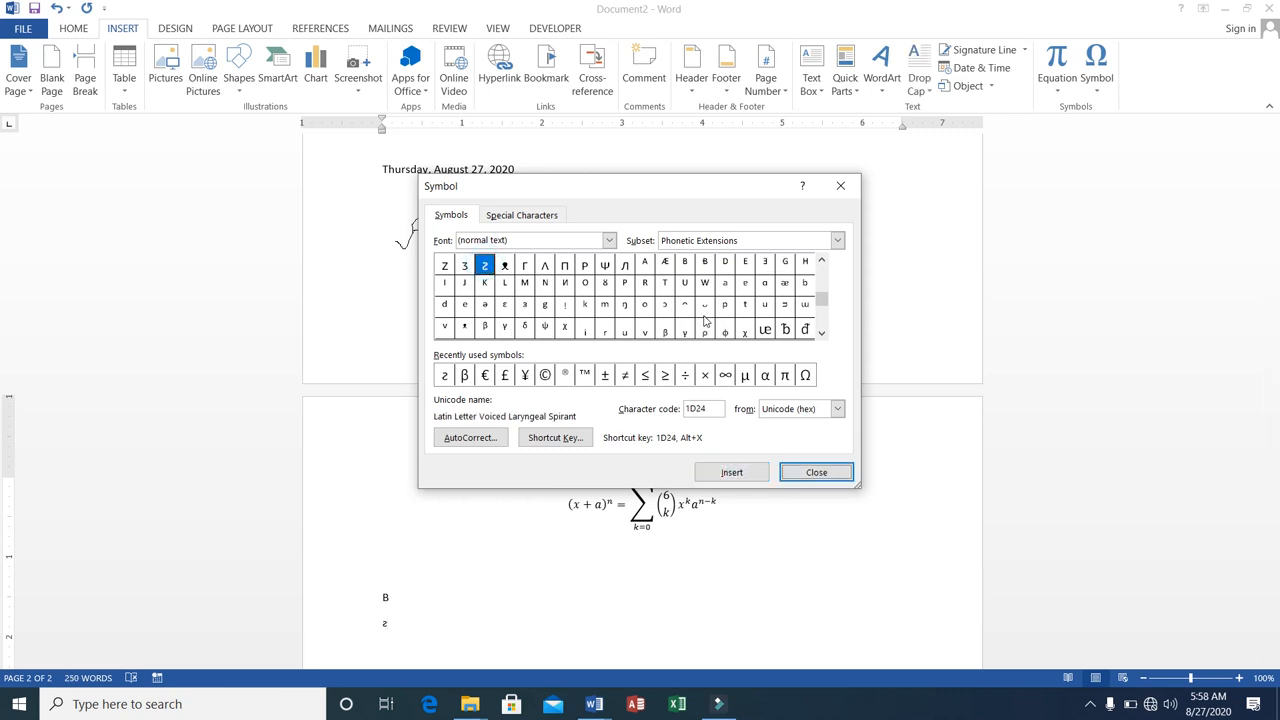
Insert the Latin Capital Letter Eng (014A) from the Latin Extended-A subset after the previous symbol.
{"action": "left_click_drag", "start_coordinate": [818, 298], "coordinate": [803, 234]}
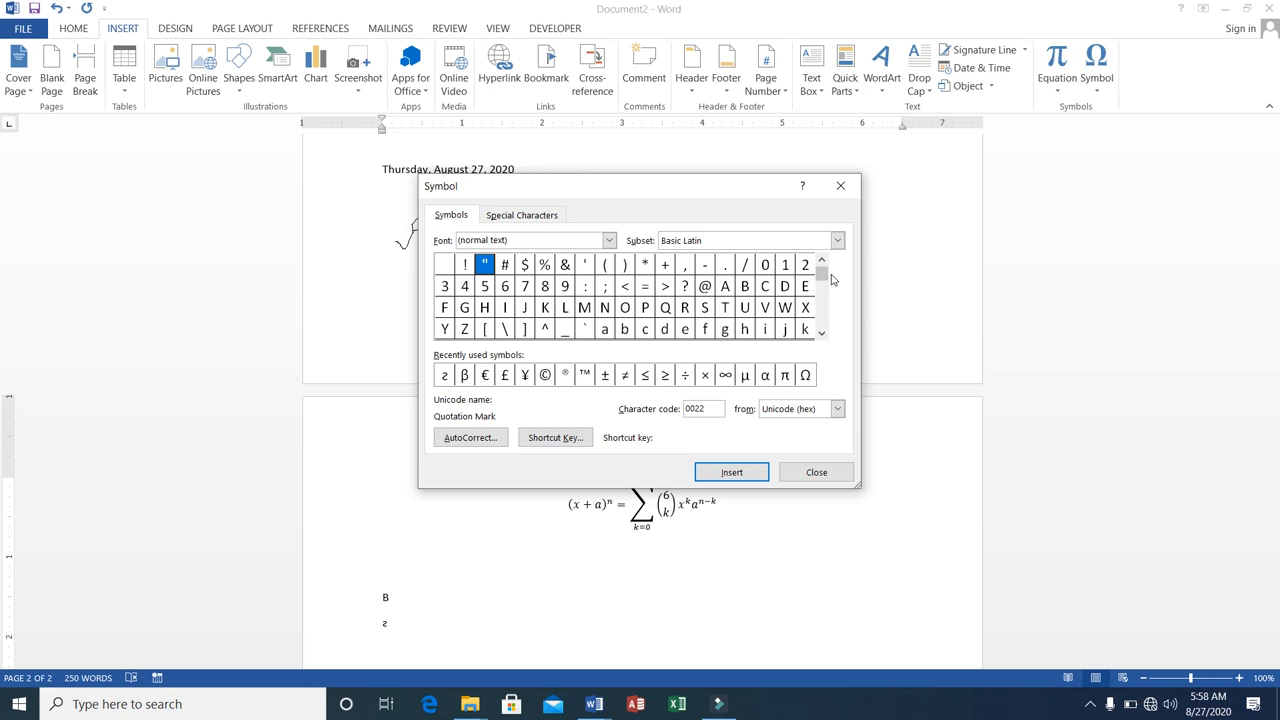
{"action": "left_click", "coordinate": [822, 334]}
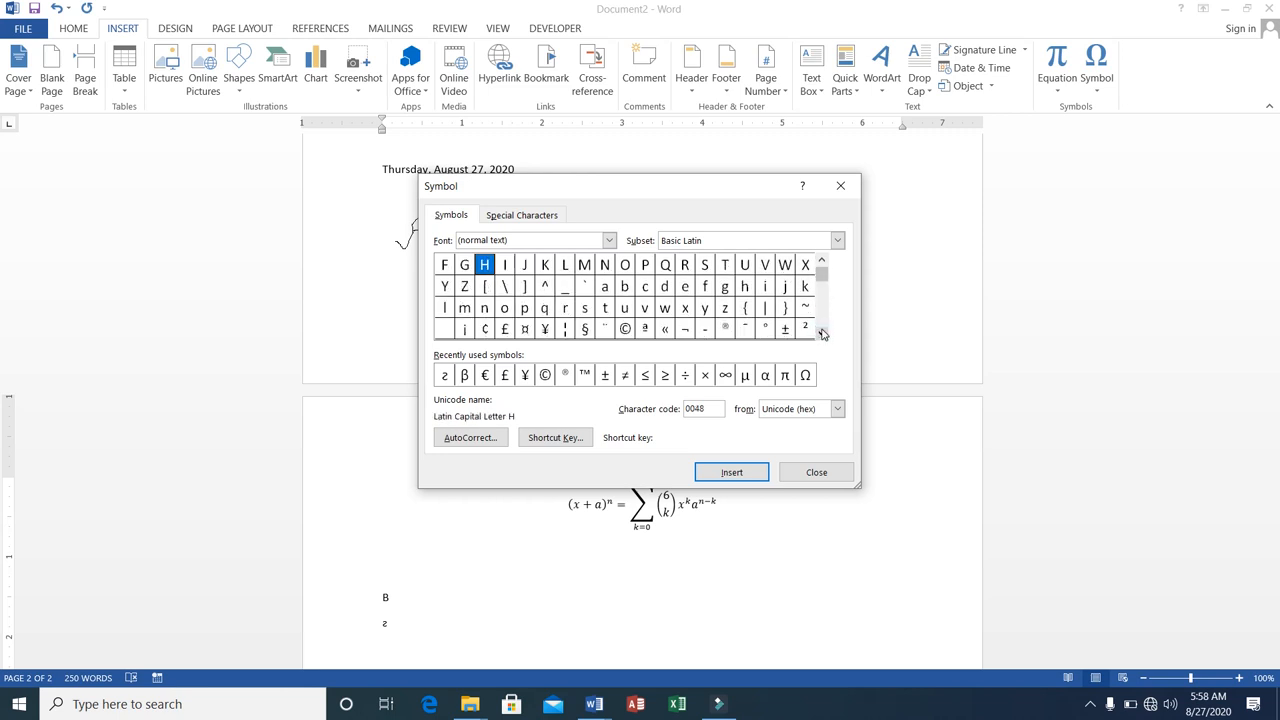
{"action": "left_click", "coordinate": [822, 334]}
{"action": "left_click", "coordinate": [822, 334]}
{"action": "left_click", "coordinate": [821, 333]}
{"action": "left_click", "coordinate": [821, 333]}
{"action": "left_click", "coordinate": [821, 333]}
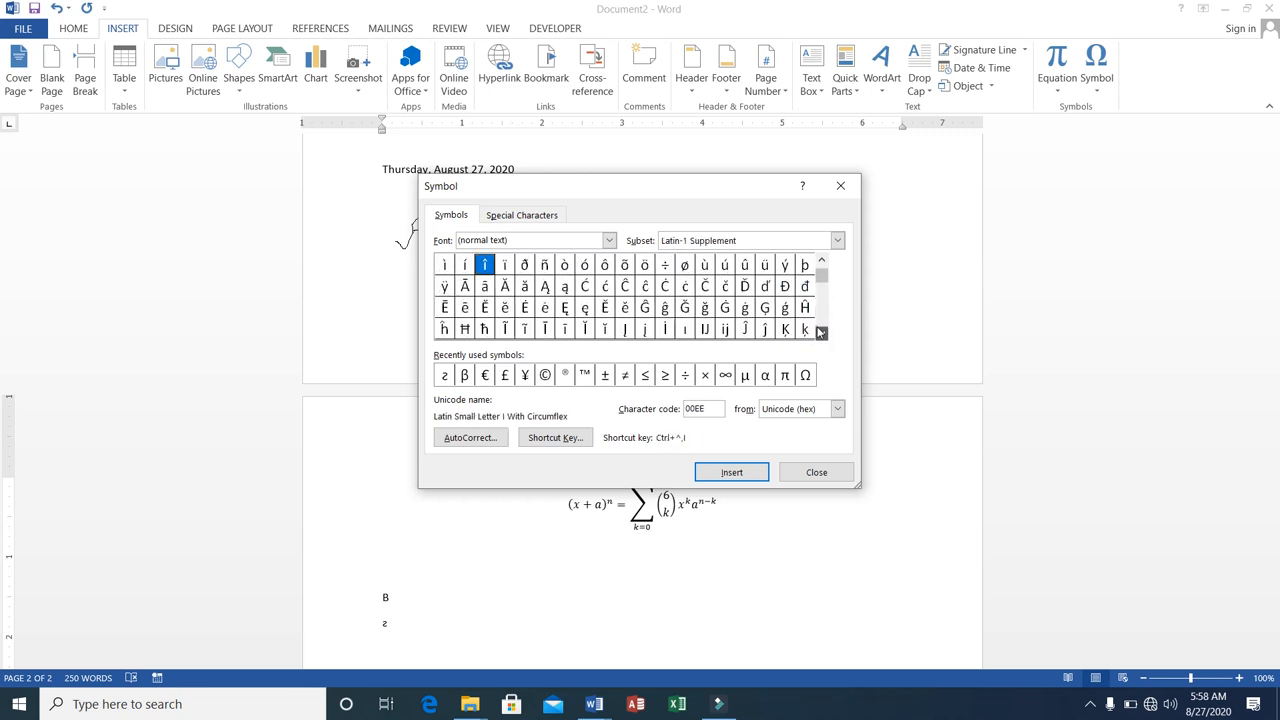
{"action": "left_click", "coordinate": [821, 333]}
{"action": "double_click", "coordinate": [804, 329]}
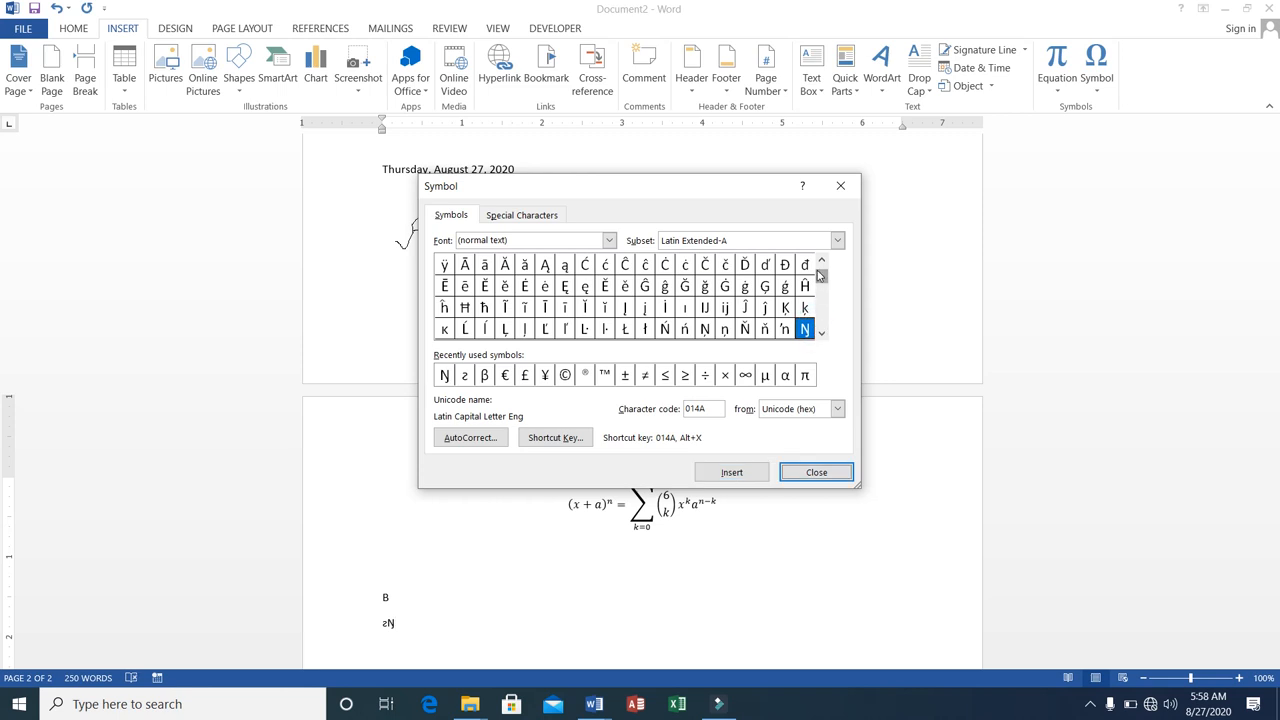
Insert the Arabic Letter Tteh Initial Form (FB68) from the Arabic Presentation Forms-A subset after the Eng letter.
{"action": "left_click_drag", "start_coordinate": [821, 276], "coordinate": [842, 340]}
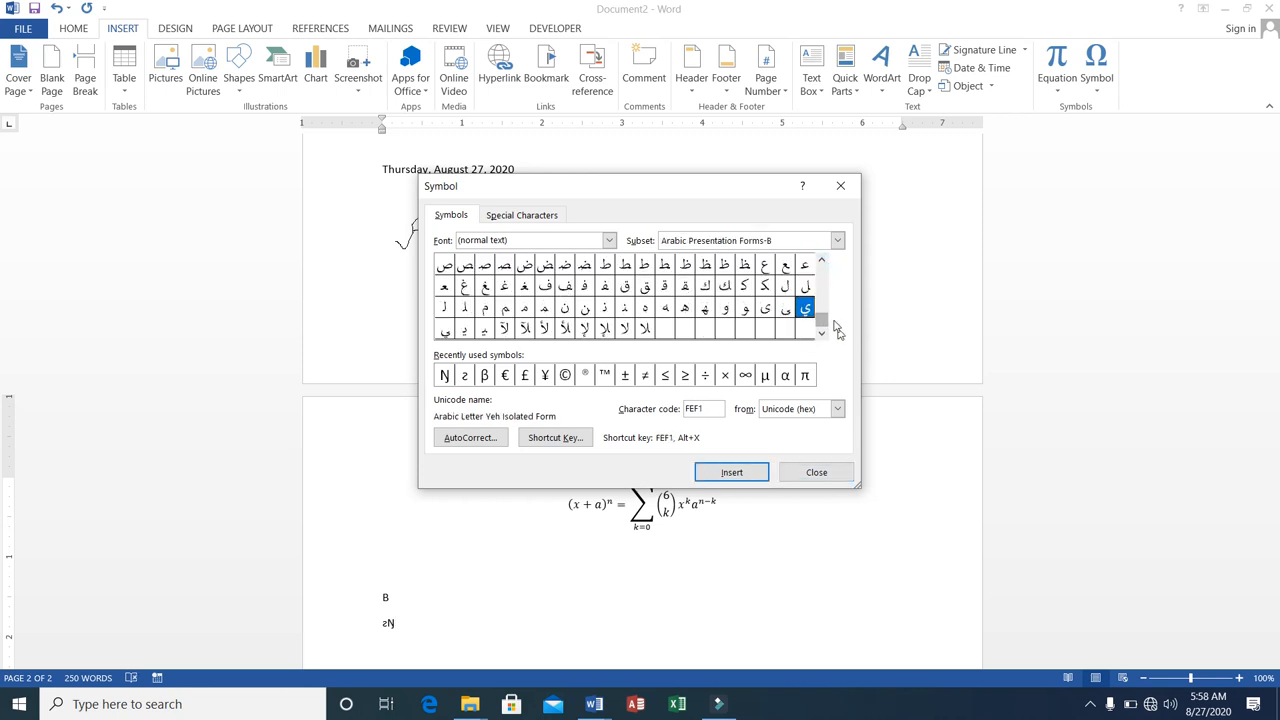
{"action": "left_click", "coordinate": [820, 260]}
{"action": "left_click", "coordinate": [820, 260]}
{"action": "left_click", "coordinate": [820, 260]}
{"action": "left_click", "coordinate": [820, 260]}
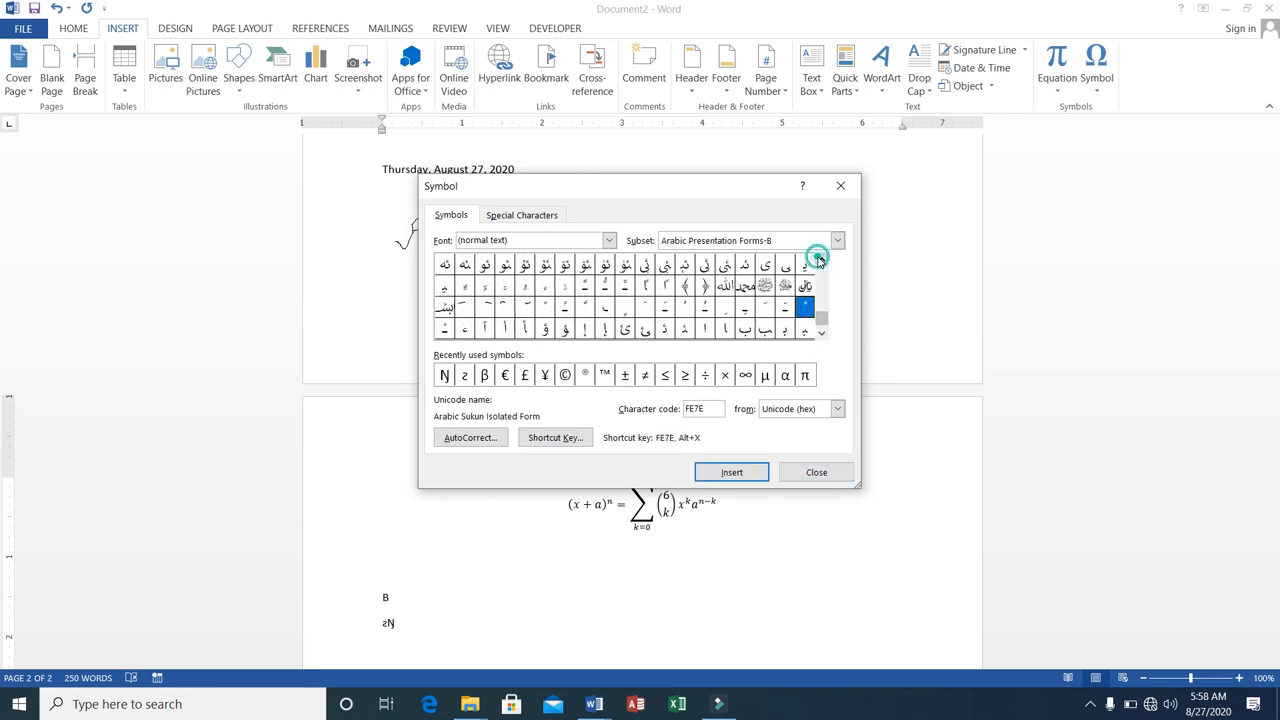
{"action": "left_click", "coordinate": [820, 260]}
{"action": "left_click", "coordinate": [820, 260]}
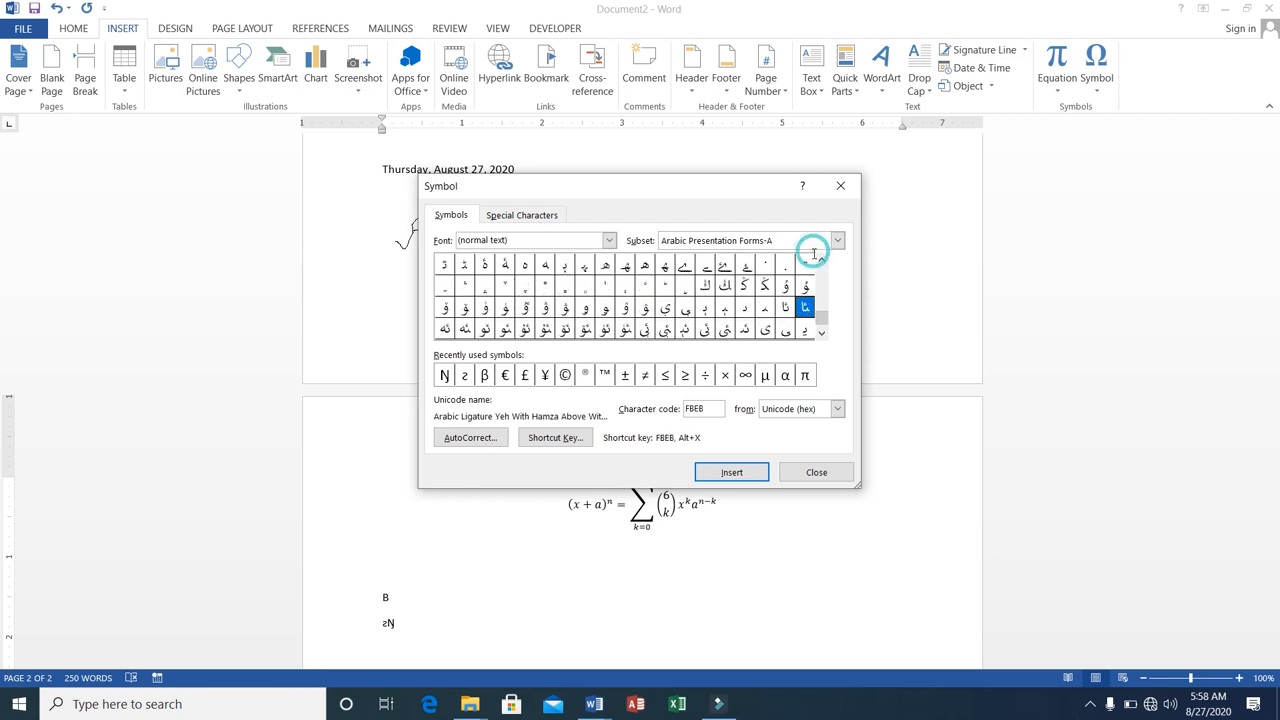
{"action": "left_click", "coordinate": [820, 260]}
{"action": "left_click", "coordinate": [820, 260]}
{"action": "left_click", "coordinate": [820, 260]}
{"action": "left_click", "coordinate": [820, 260]}
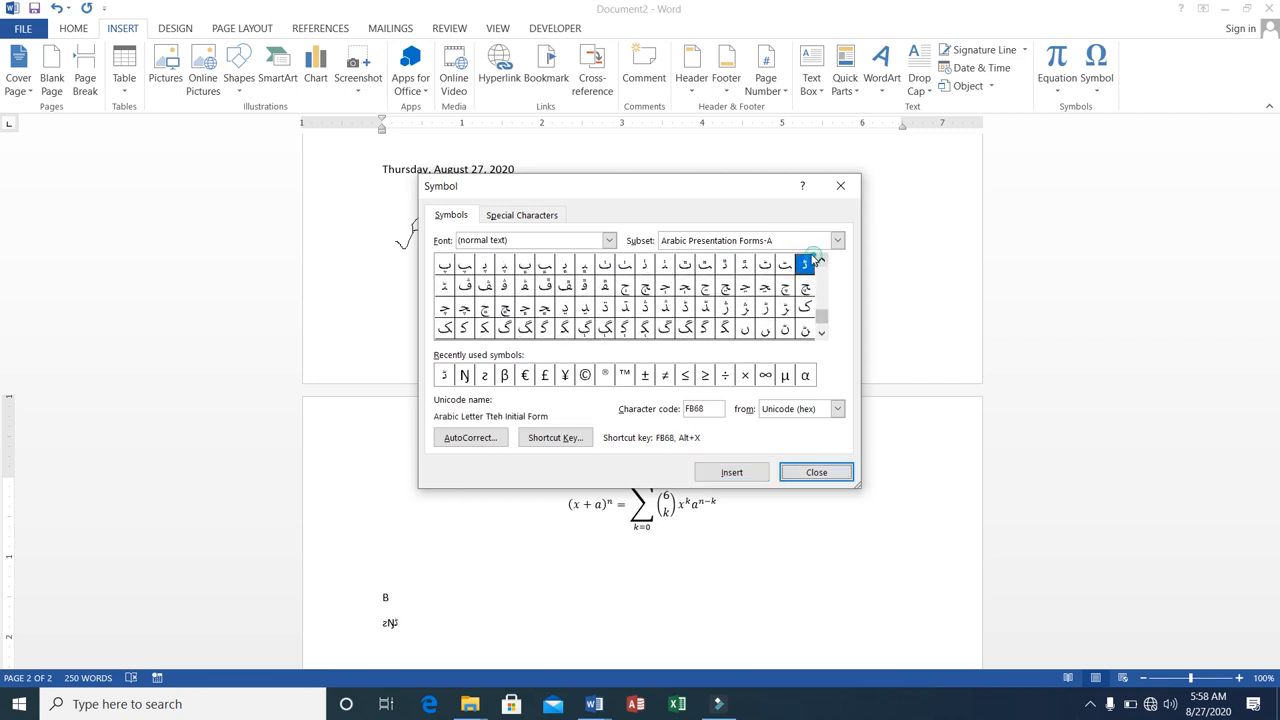
Browse the symbol set backwards from the Arabic presentation forms to the negative circled digits in the Dingbats subset.
{"action": "left_click", "coordinate": [820, 260]}
{"action": "left_click", "coordinate": [820, 260]}
{"action": "left_click", "coordinate": [820, 260]}
{"action": "left_click", "coordinate": [821, 261]}
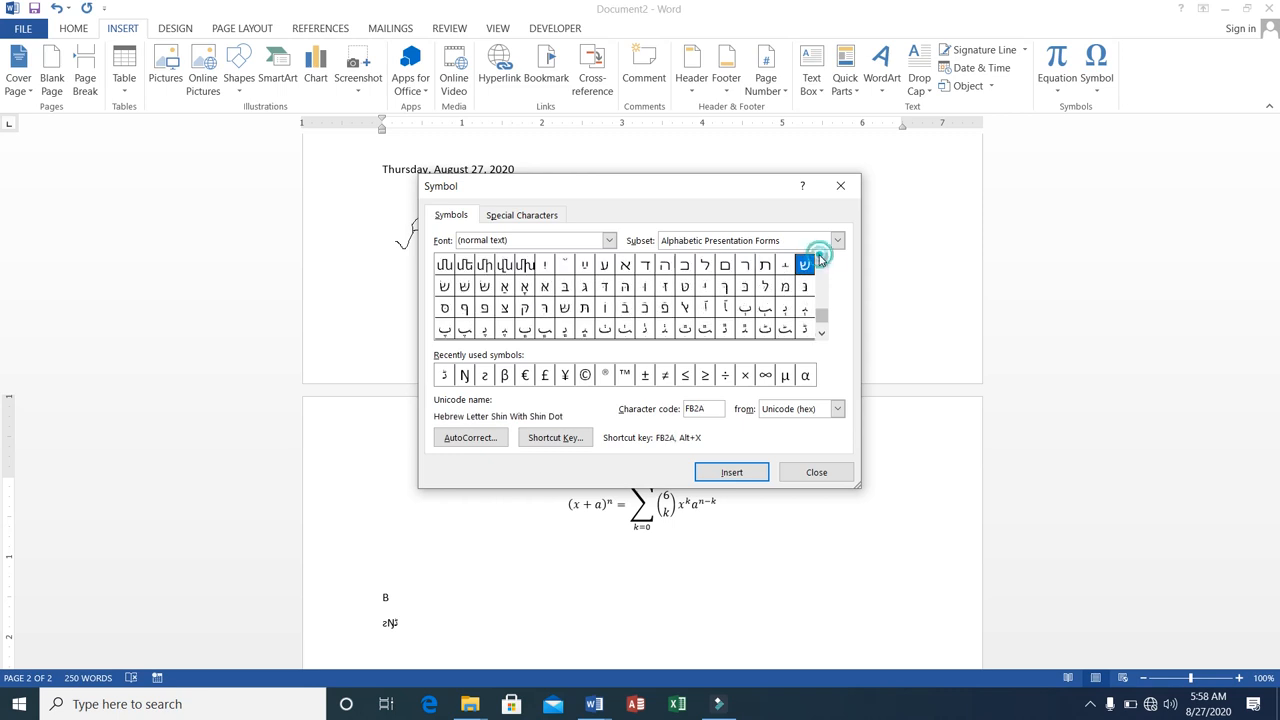
{"action": "left_click", "coordinate": [821, 261]}
{"action": "left_click", "coordinate": [821, 261]}
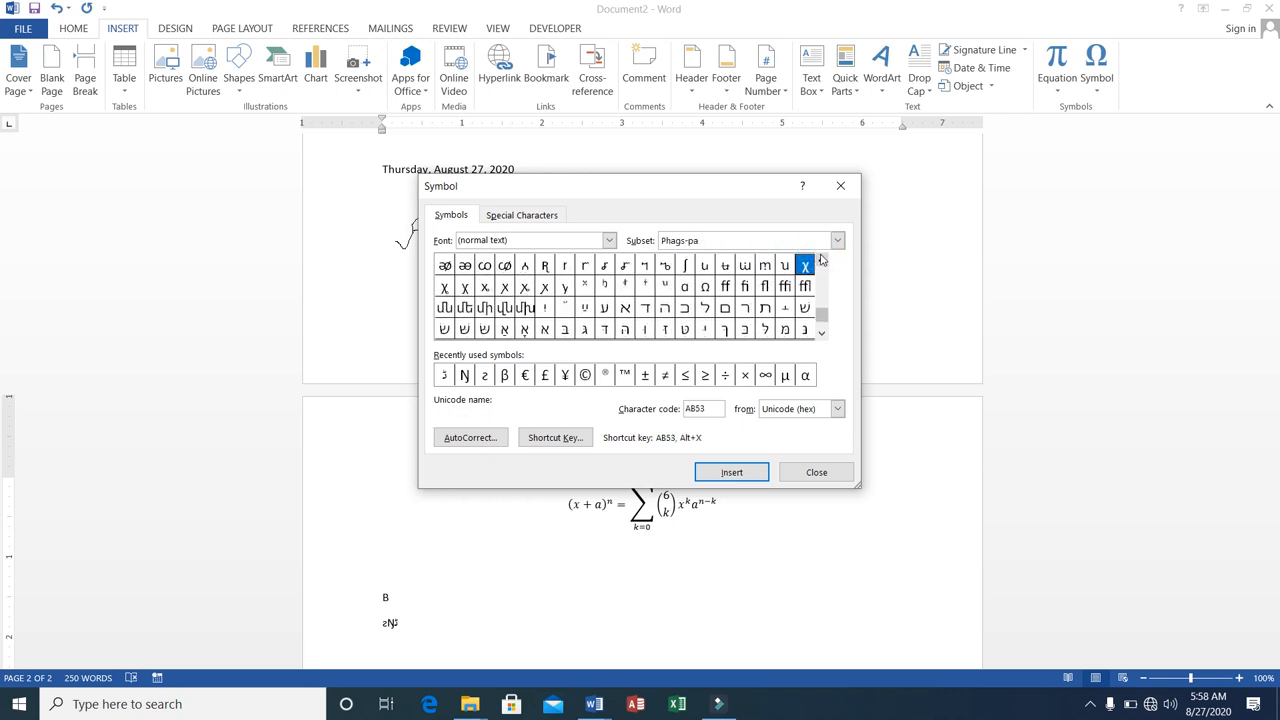
{"action": "left_click", "coordinate": [821, 261]}
{"action": "left_click", "coordinate": [821, 261]}
{"action": "left_click", "coordinate": [821, 261]}
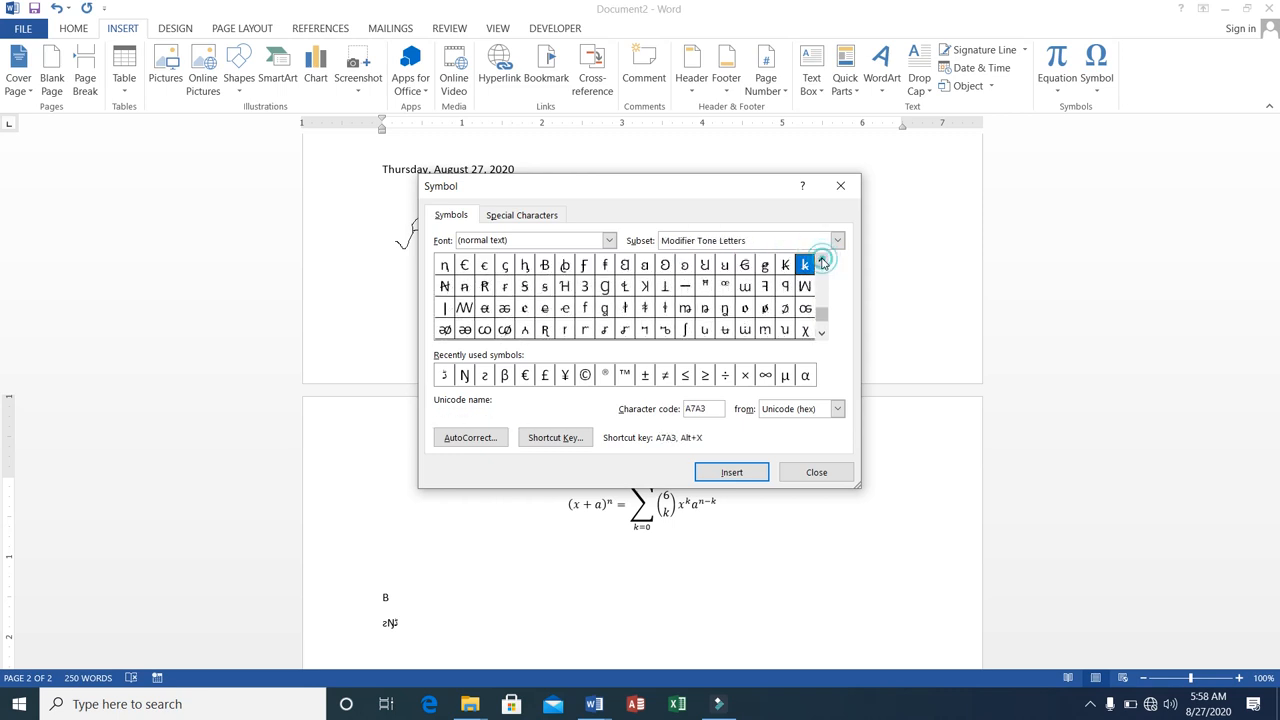
{"action": "left_click", "coordinate": [821, 261]}
{"action": "left_click", "coordinate": [821, 261]}
{"action": "left_click", "coordinate": [821, 261]}
{"action": "left_click", "coordinate": [821, 261]}
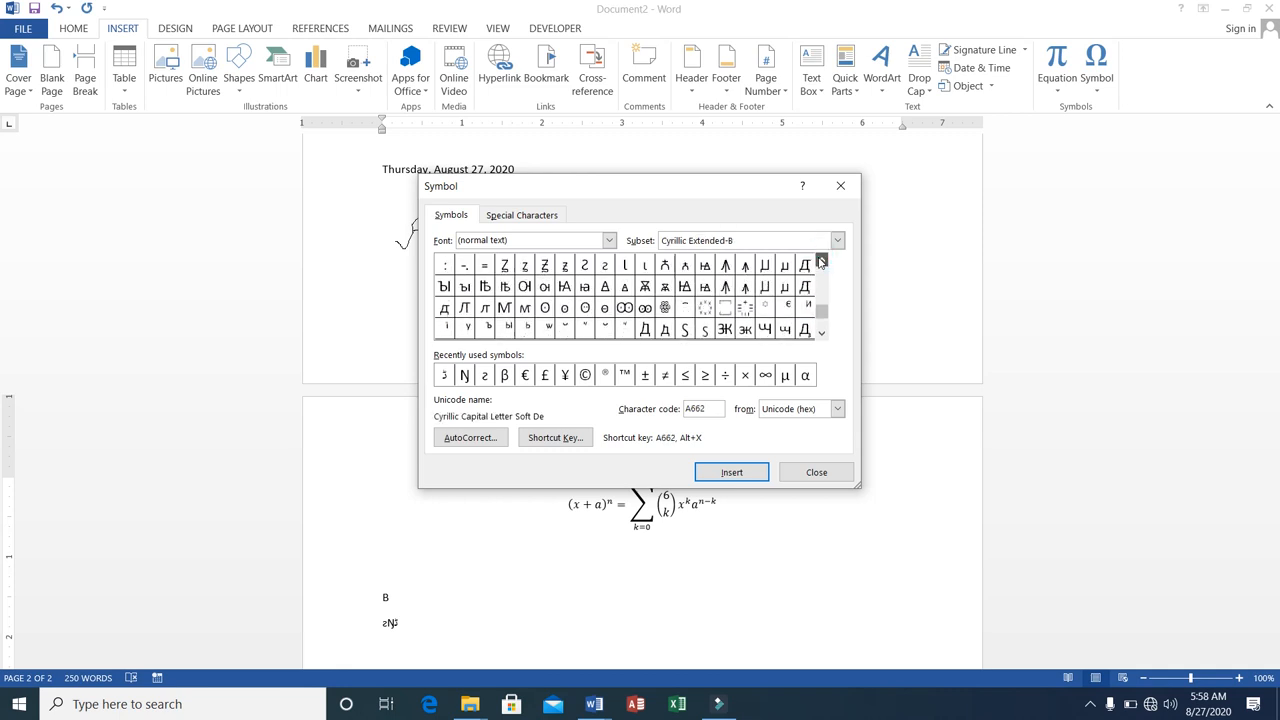
{"action": "left_click", "coordinate": [821, 261]}
{"action": "left_click", "coordinate": [821, 261]}
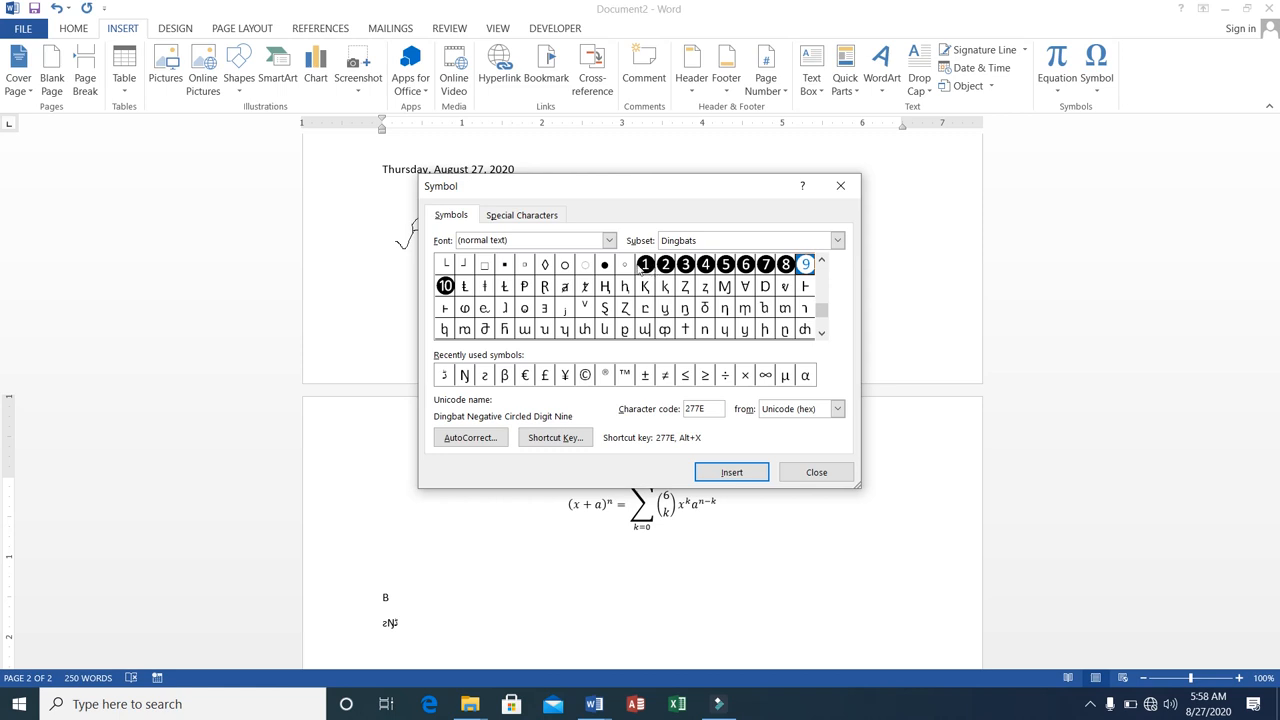
Insert the Dingbat Negative Circled Digit One (2776) and Digit Three (2778) after the previous symbols and close the symbol dialog.
{"action": "left_click", "coordinate": [643, 262]}
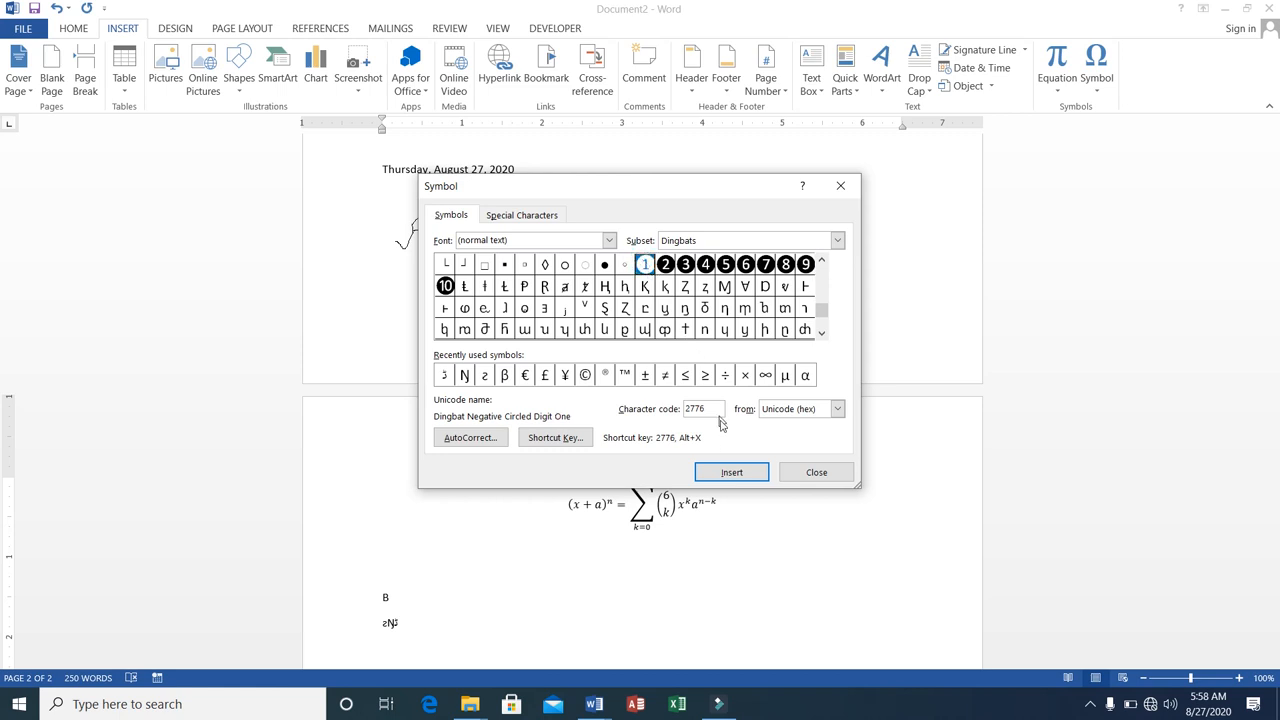
{"action": "left_click", "coordinate": [729, 472]}
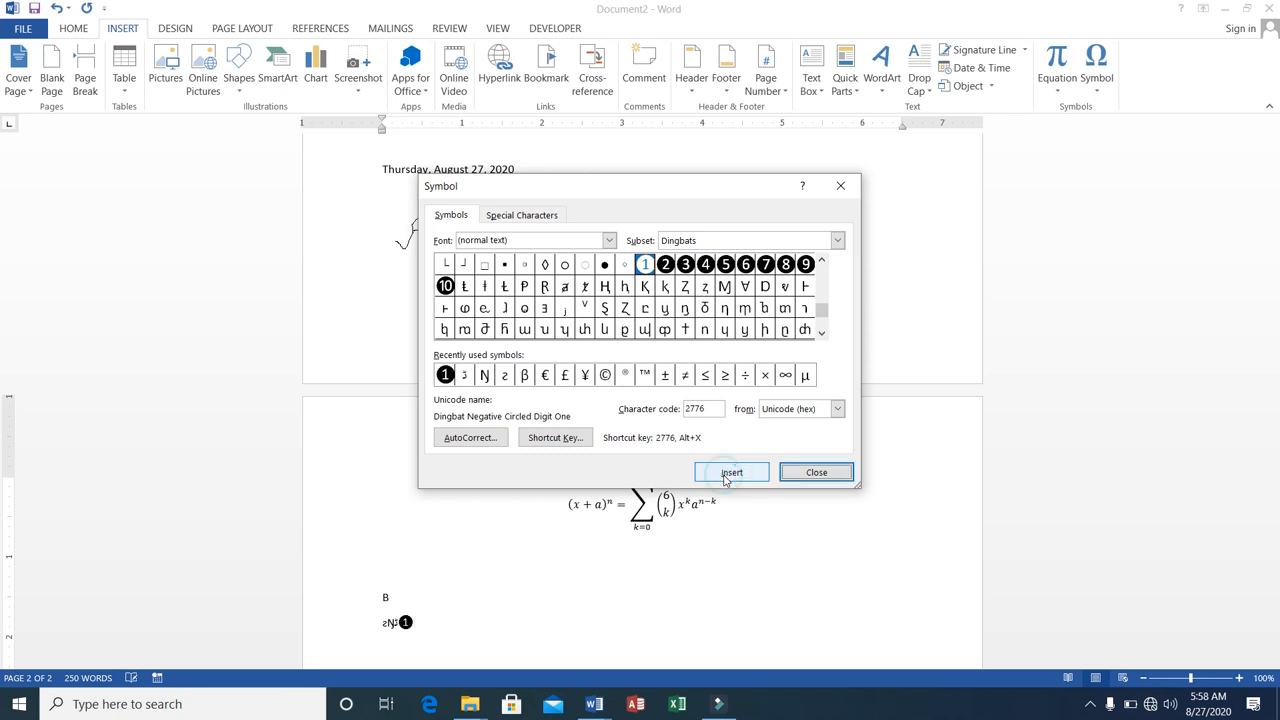
{"action": "left_click", "coordinate": [686, 263]}
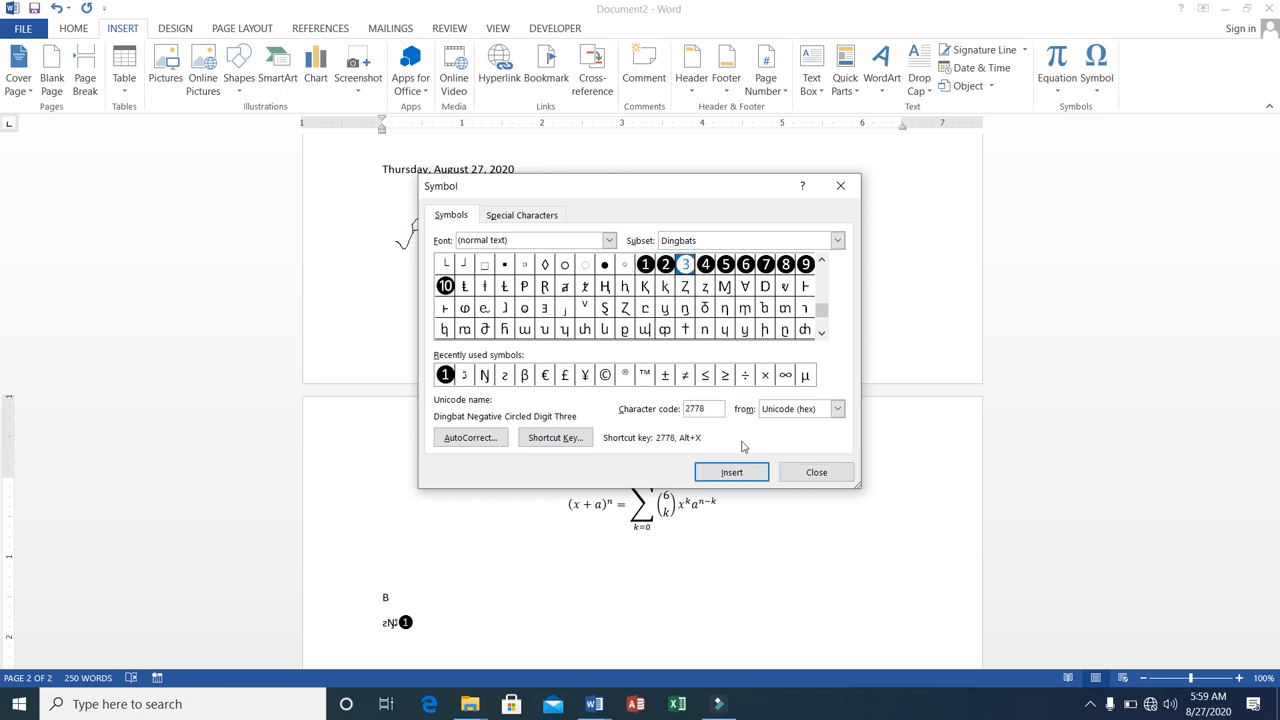
{"action": "left_click", "coordinate": [730, 471]}
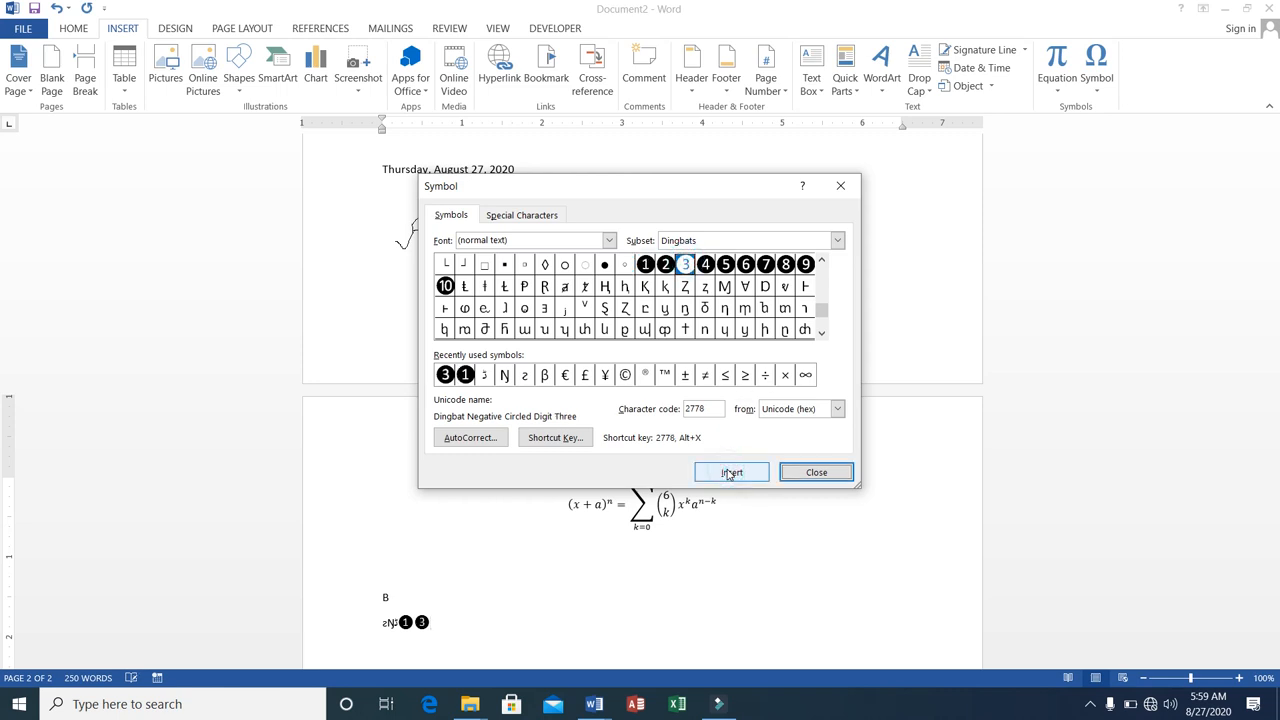
{"action": "left_click", "coordinate": [401, 620]}
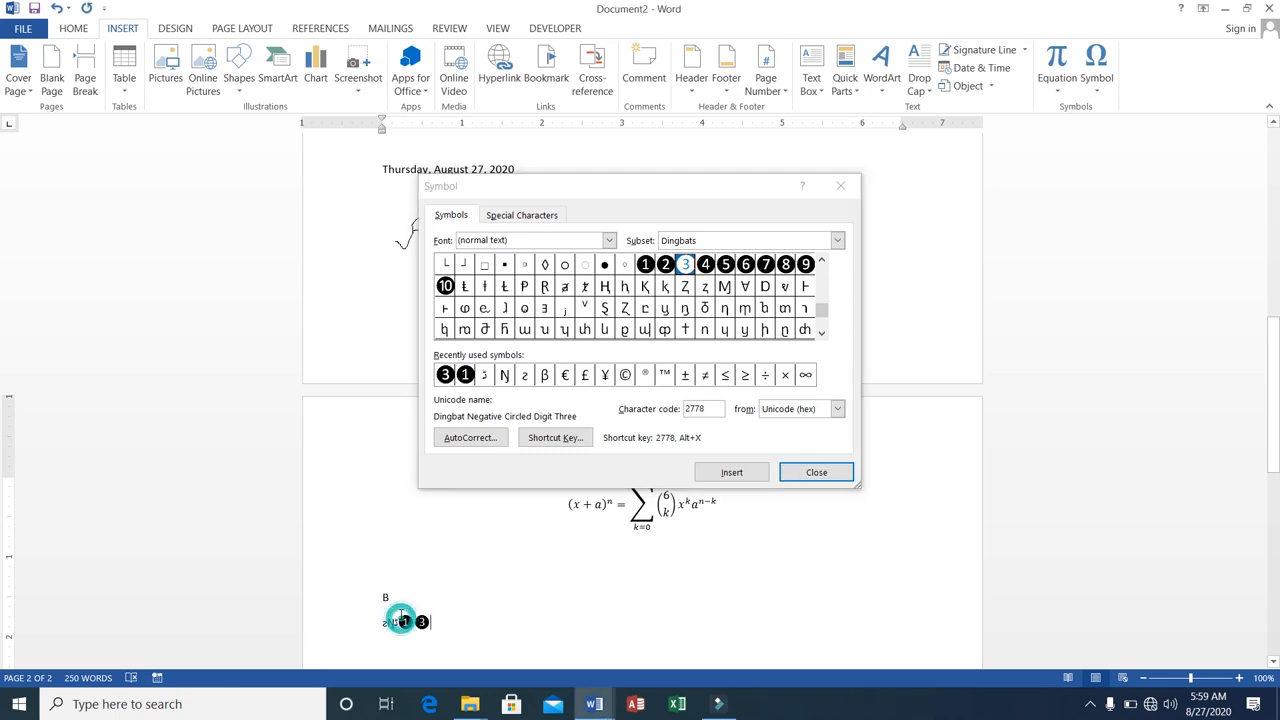
{"action": "left_click", "coordinate": [792, 476]}
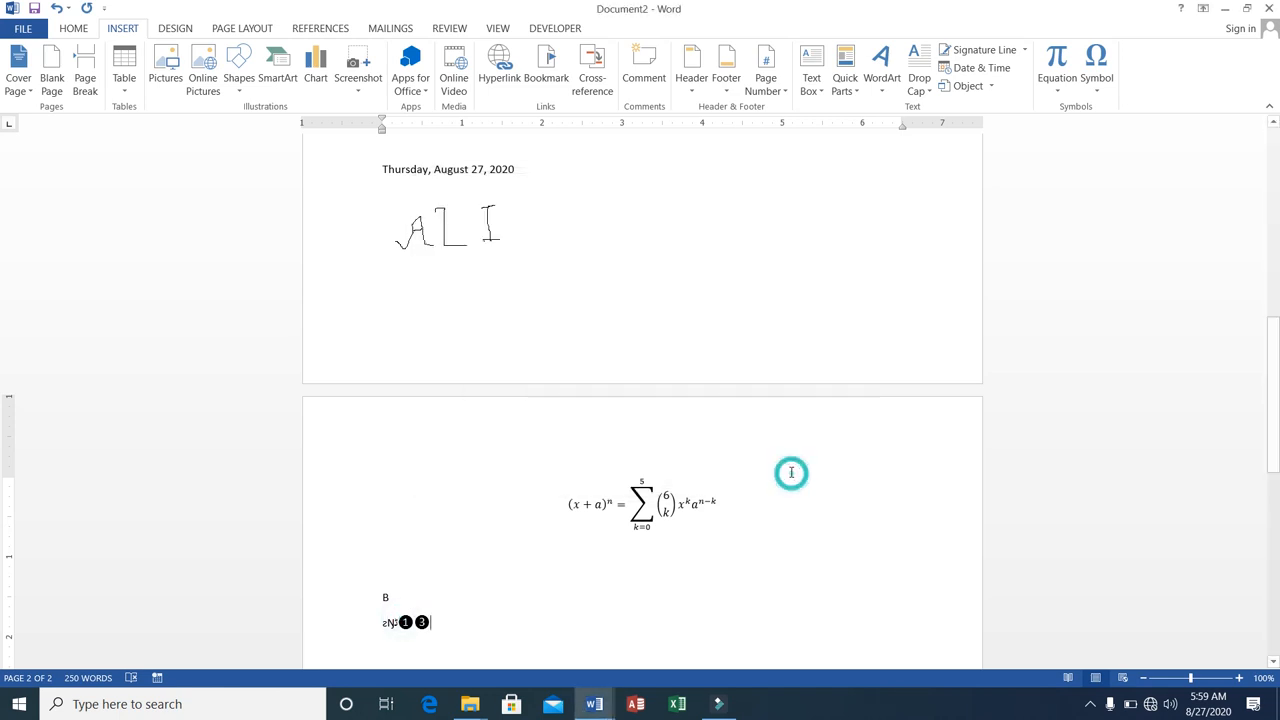
Break the symbol line so that the circled digits one and three each stand on their own line.
{"action": "left_click", "coordinate": [398, 621]}
{"action": "key", "text": "Return"}
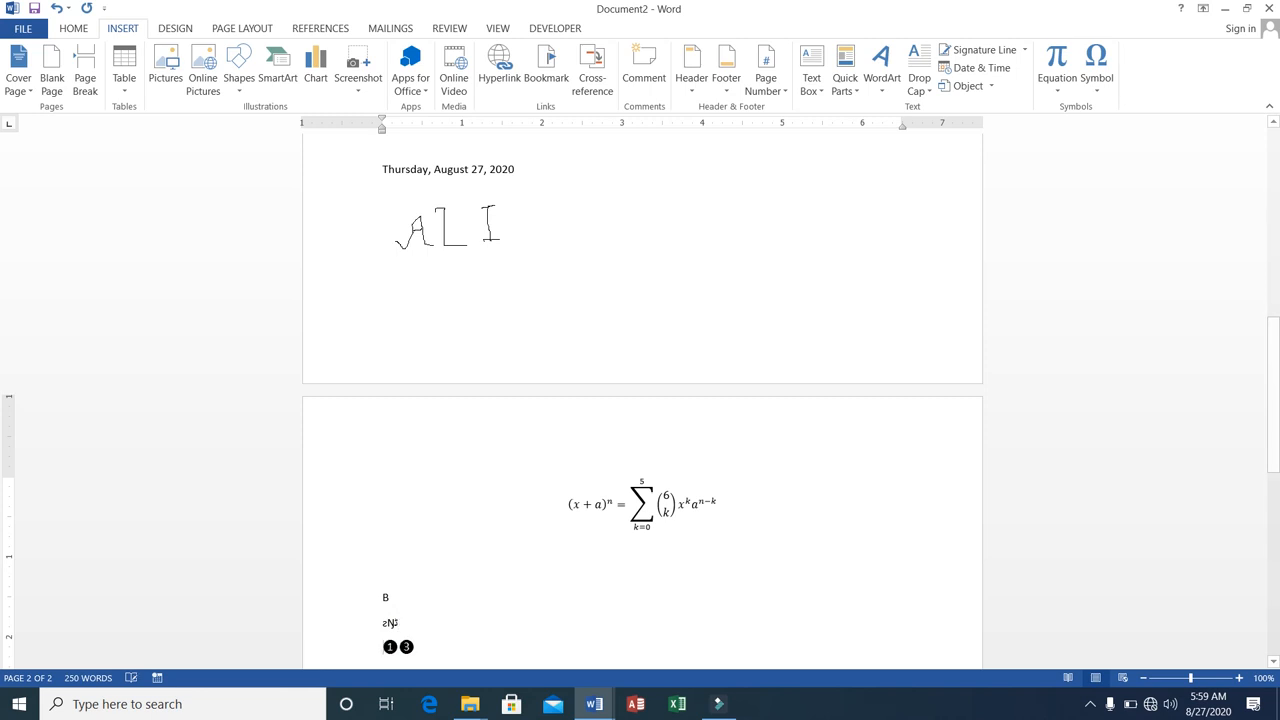
{"action": "left_click", "coordinate": [398, 646]}
{"action": "key", "text": "Return"}
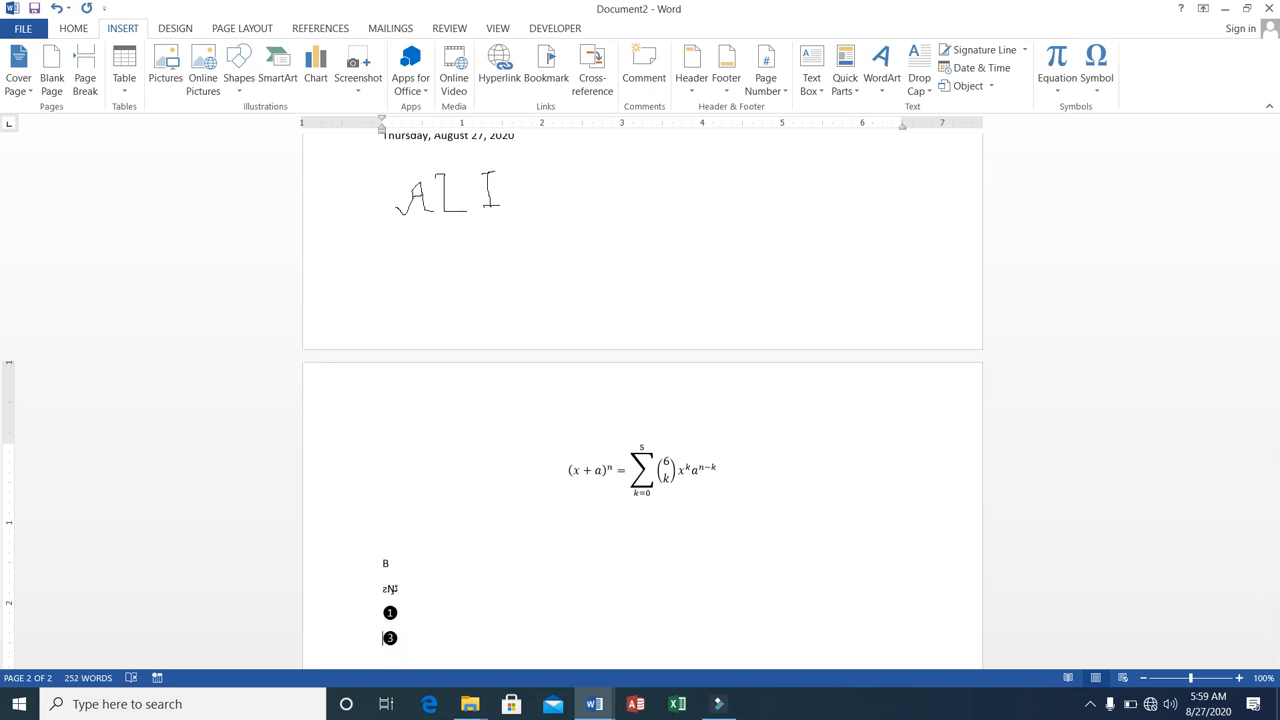
Add the text ONE beside the circled one and TWO beside the circled three.
{"action": "left_click", "coordinate": [414, 613]}
{"action": "type", "text": "ONE"}
{"action": "left_click", "coordinate": [405, 634]}
{"action": "type", "text": "TWO"}
Correct the misspelled word in the title banner on the first page to the suggested spelling Institute.
{"action": "left_click_drag", "start_coordinate": [1276, 450], "coordinate": [1257, 170]}
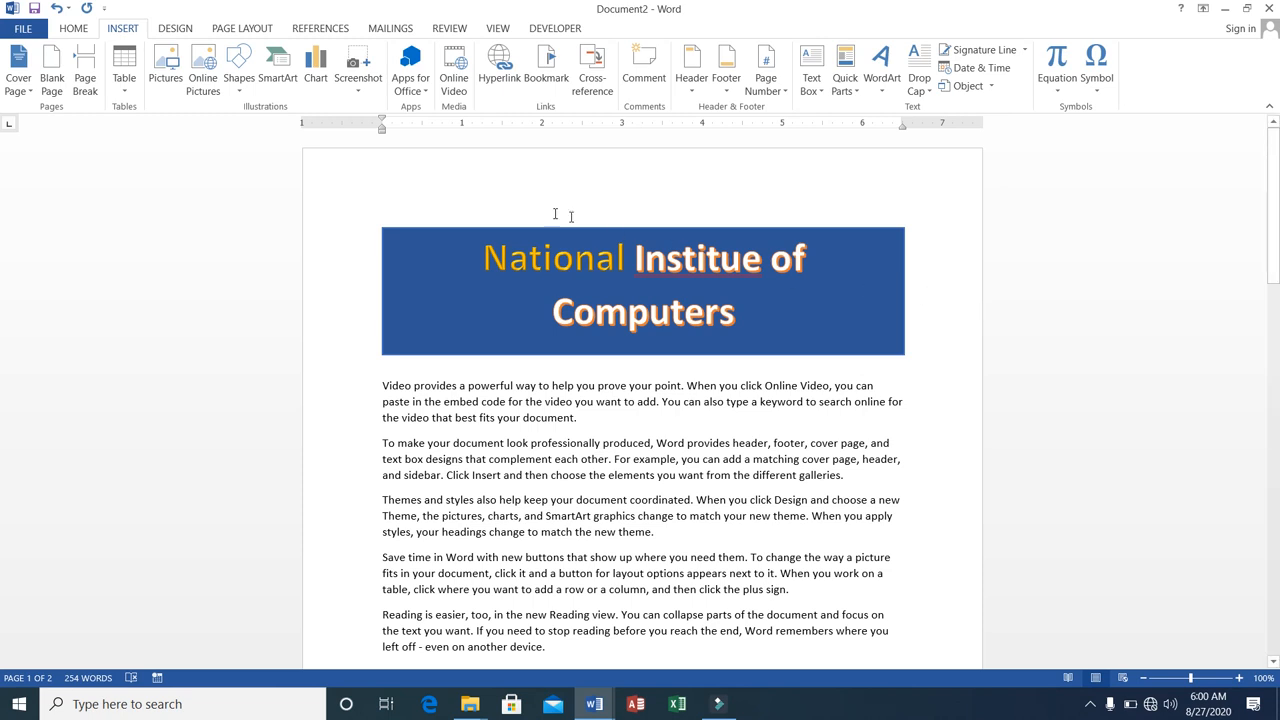
{"action": "left_click", "coordinate": [160, 34]}
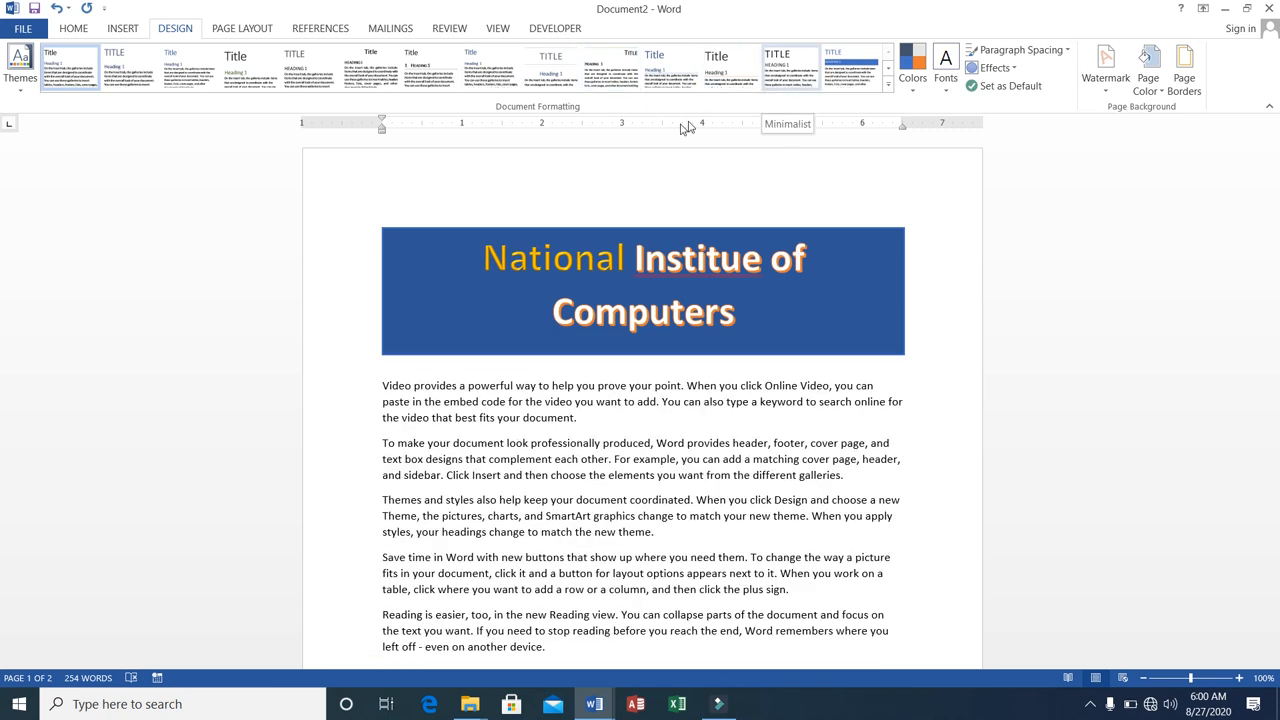
{"action": "left_click", "coordinate": [123, 29]}
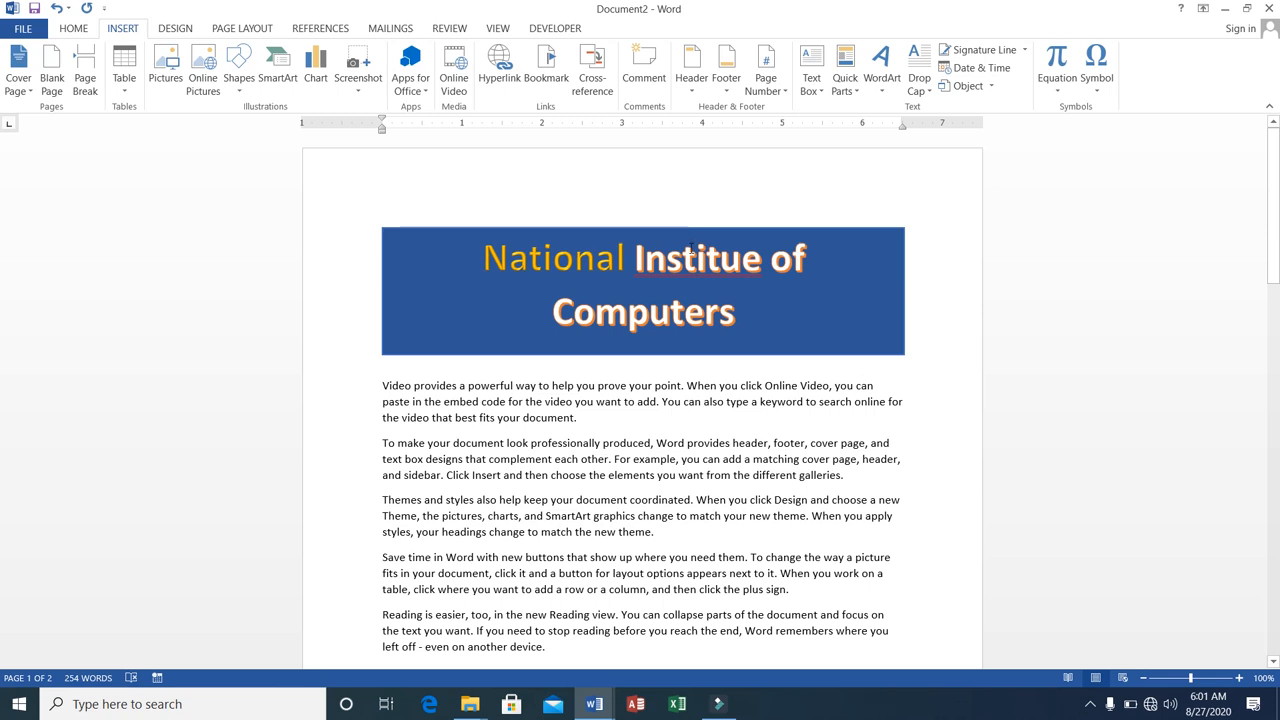
{"action": "right_click", "coordinate": [690, 255]}
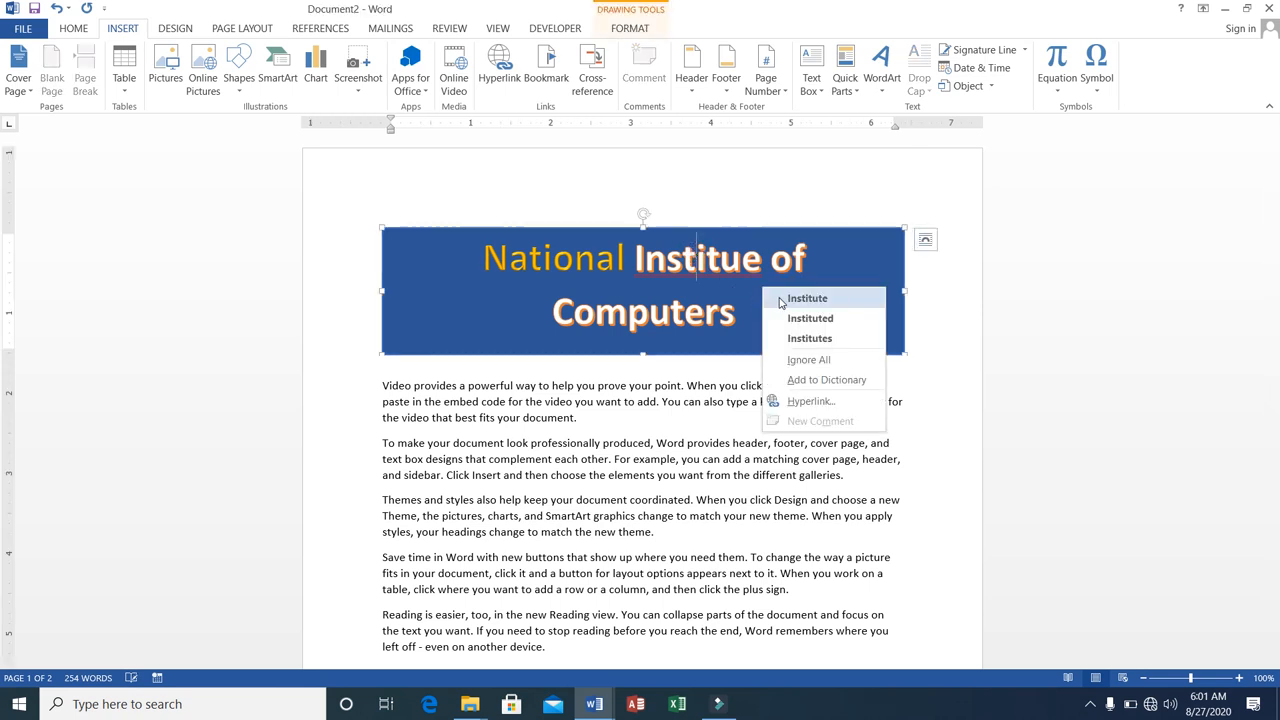
{"action": "left_click", "coordinate": [806, 298]}
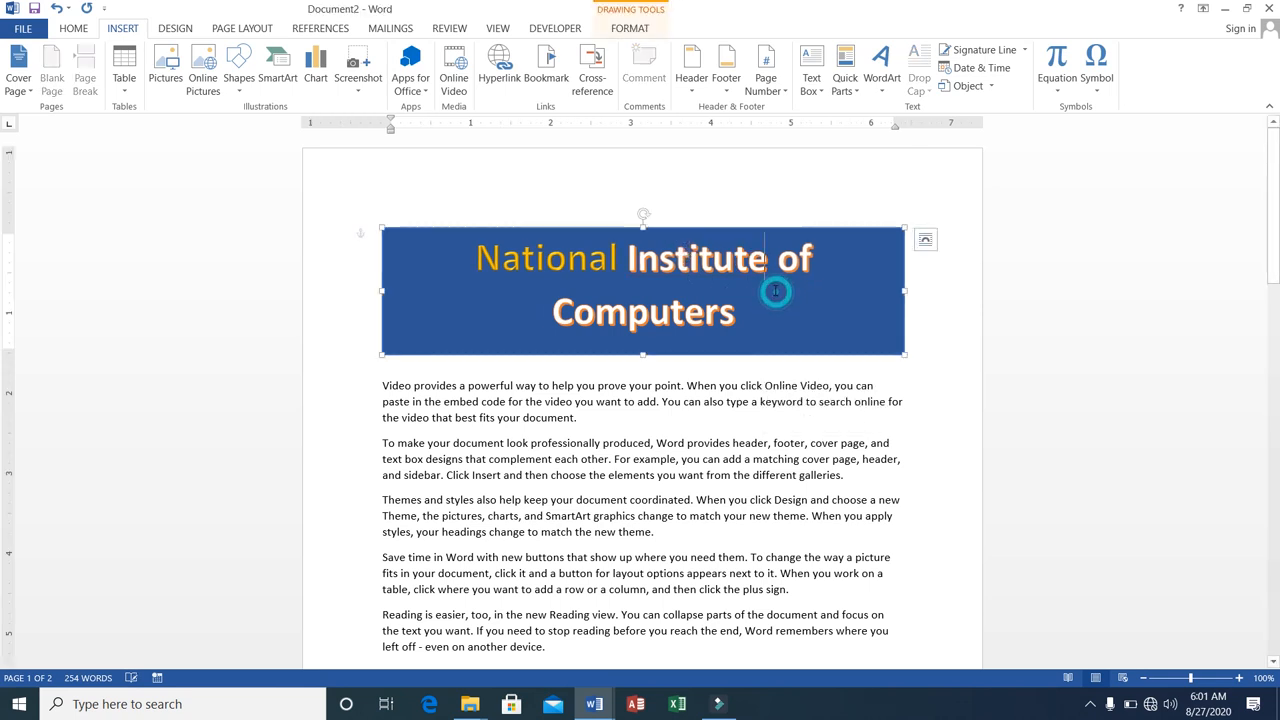
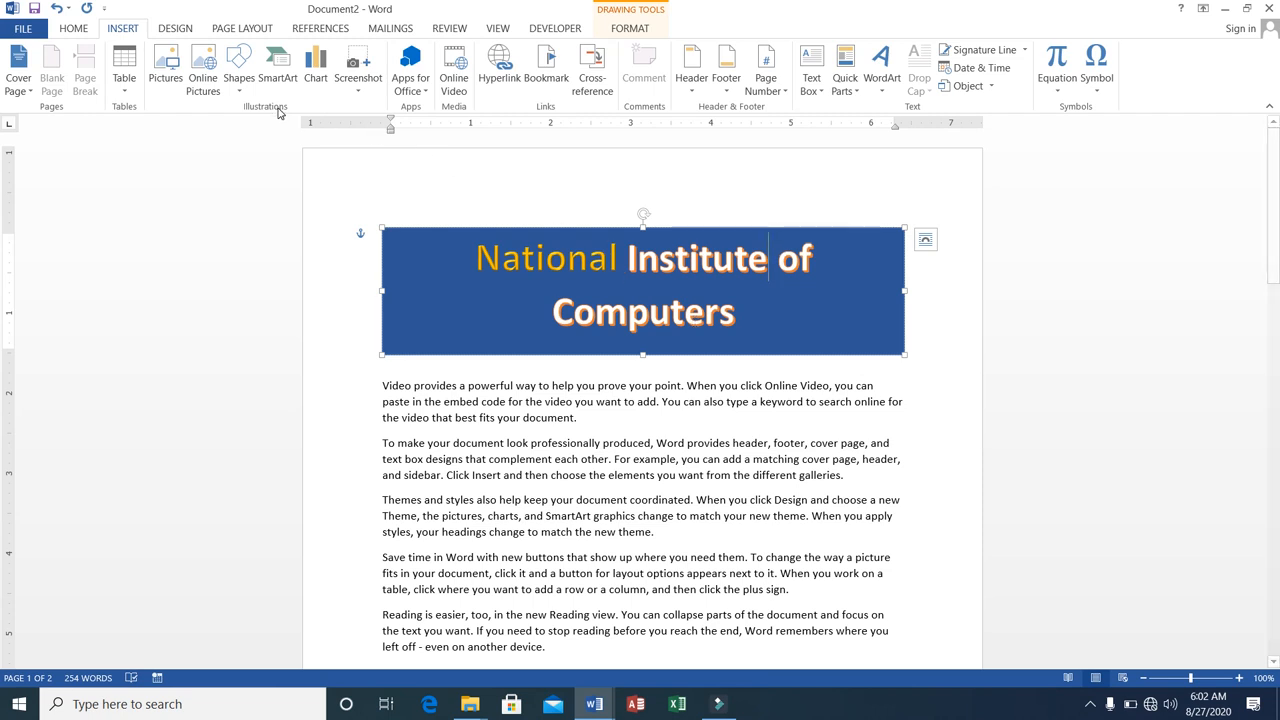
Change the shape of the National Institute of Computers title banner to a parallelogram.
{"action": "left_click", "coordinate": [74, 29]}
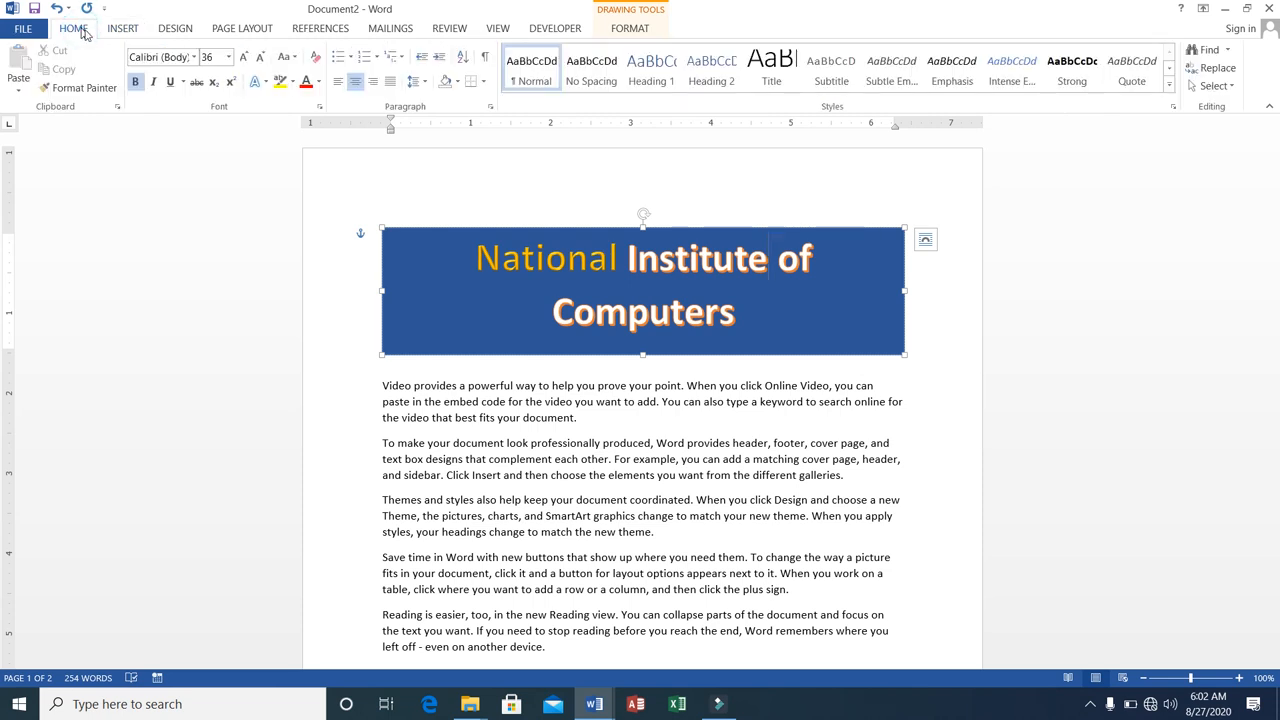
{"action": "left_click", "coordinate": [481, 256]}
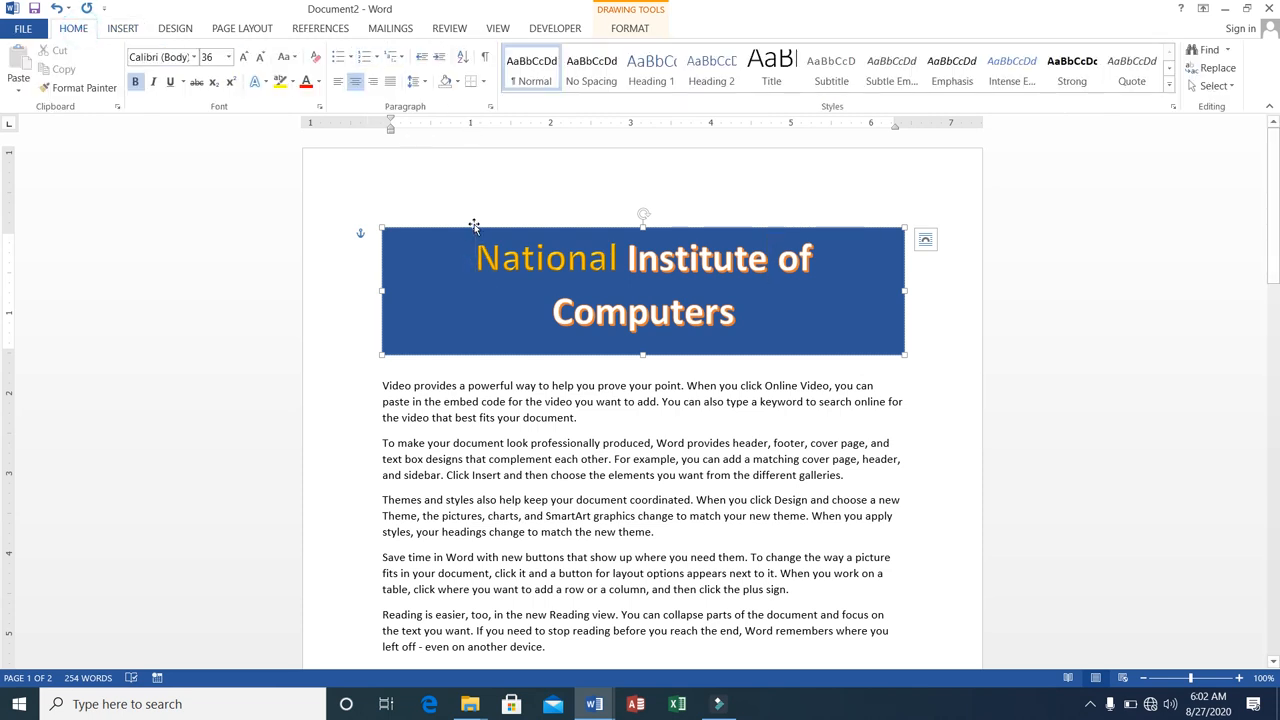
{"action": "left_click", "coordinate": [474, 228]}
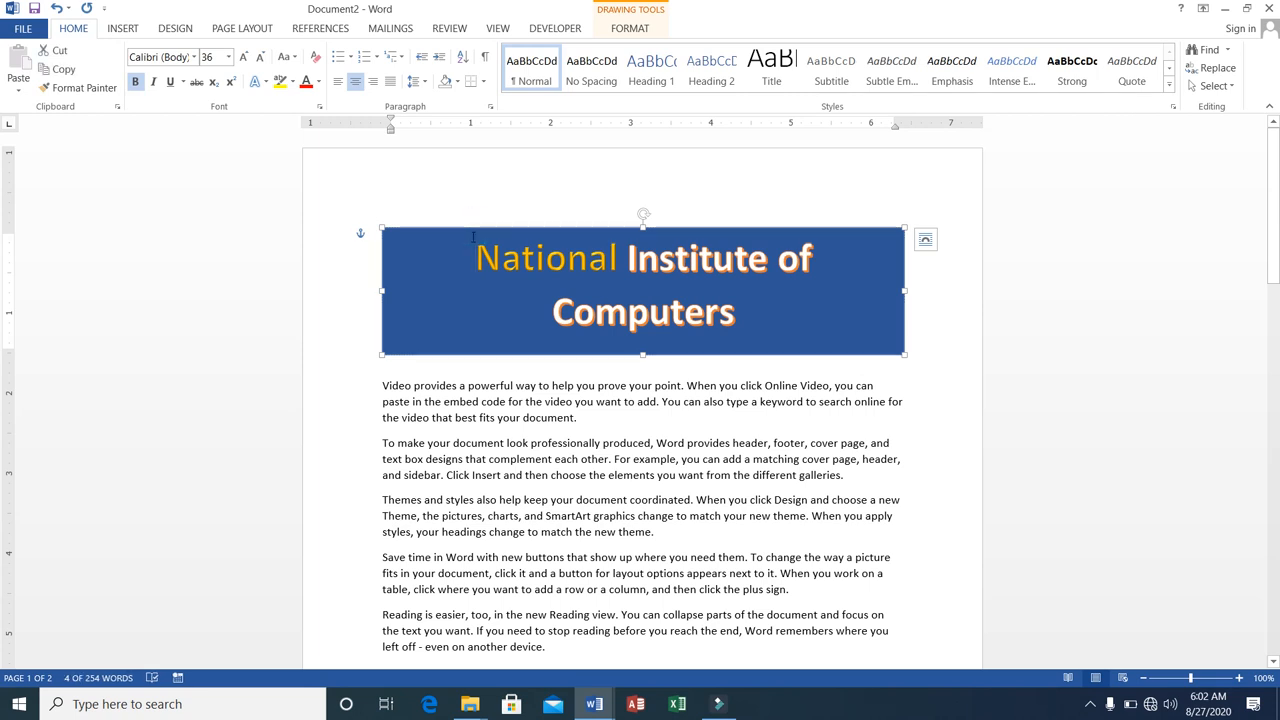
{"action": "double_click", "coordinate": [471, 228]}
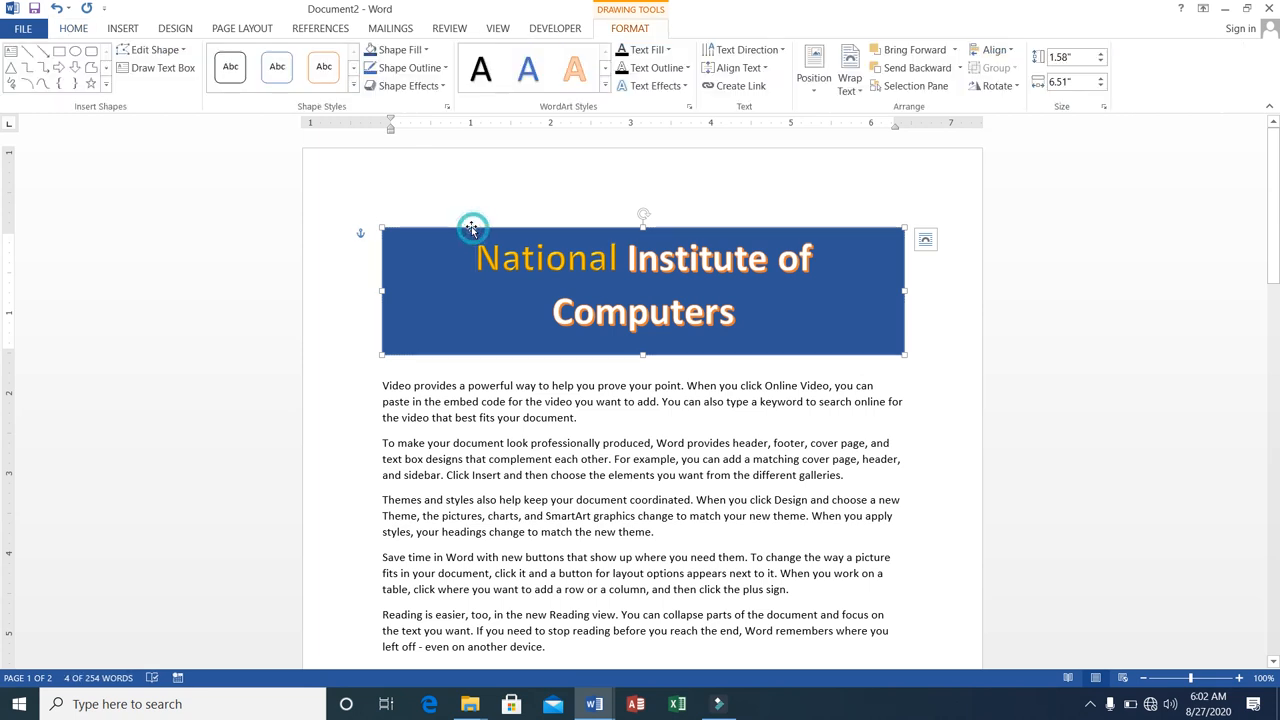
{"action": "left_click", "coordinate": [184, 52]}
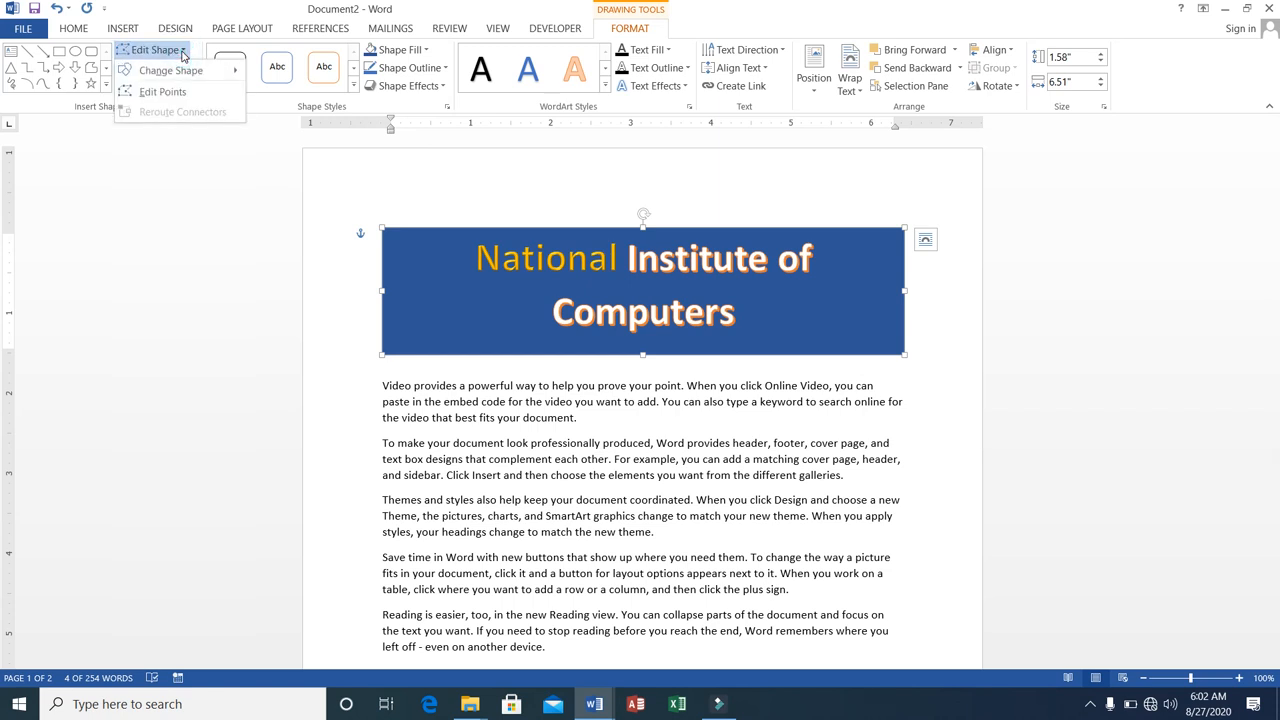
{"action": "mouse_move", "coordinate": [192, 76]}
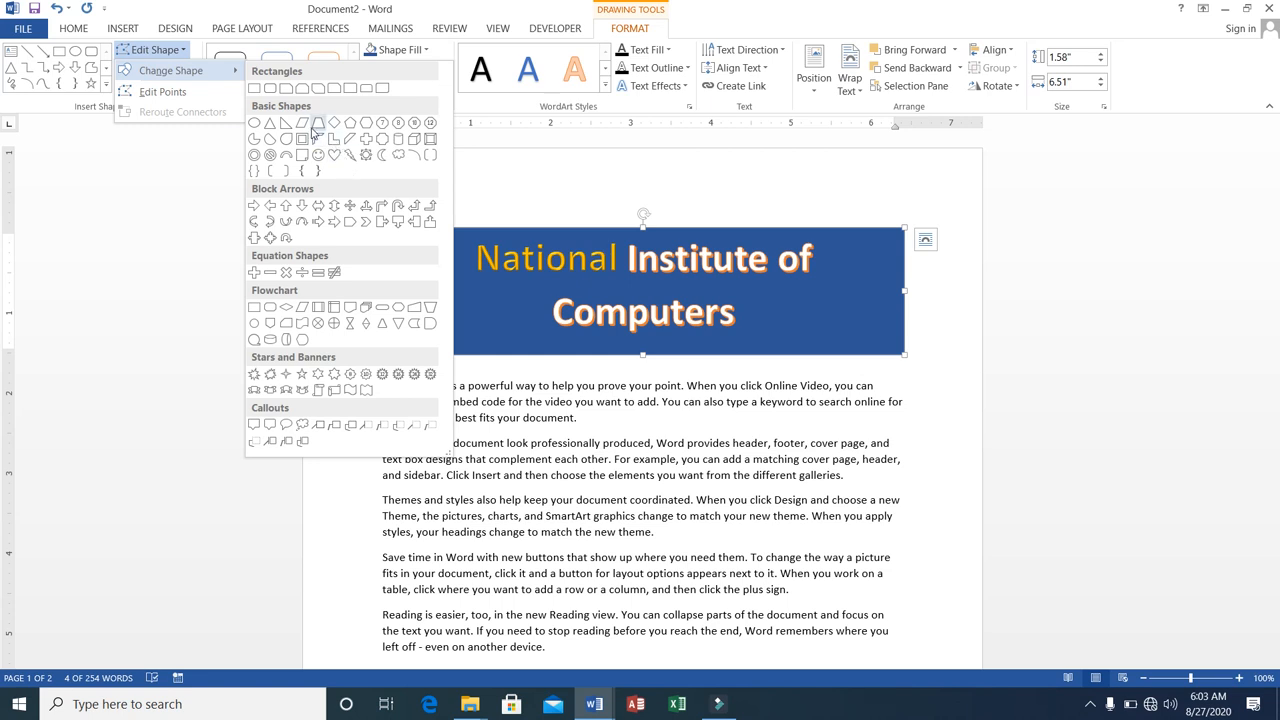
{"action": "left_click", "coordinate": [303, 124]}
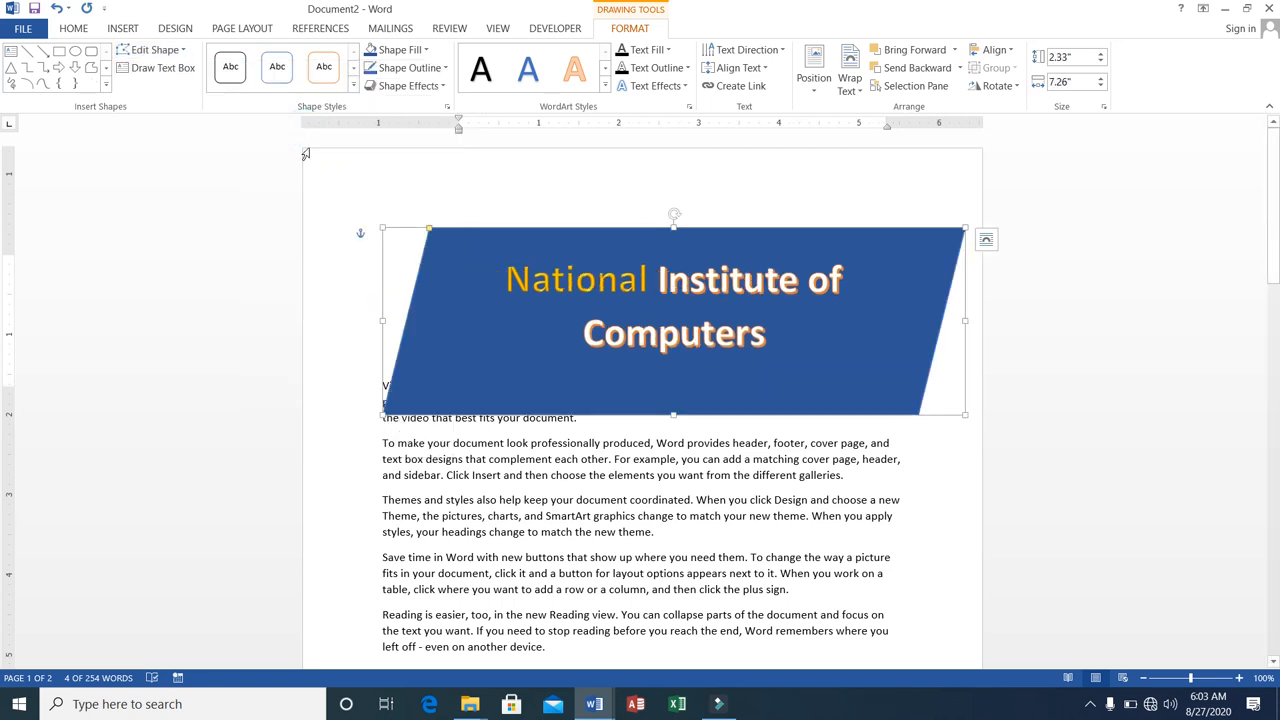
Change the title banner's shape to a folded-corner rectangle.
{"action": "left_click", "coordinate": [185, 52]}
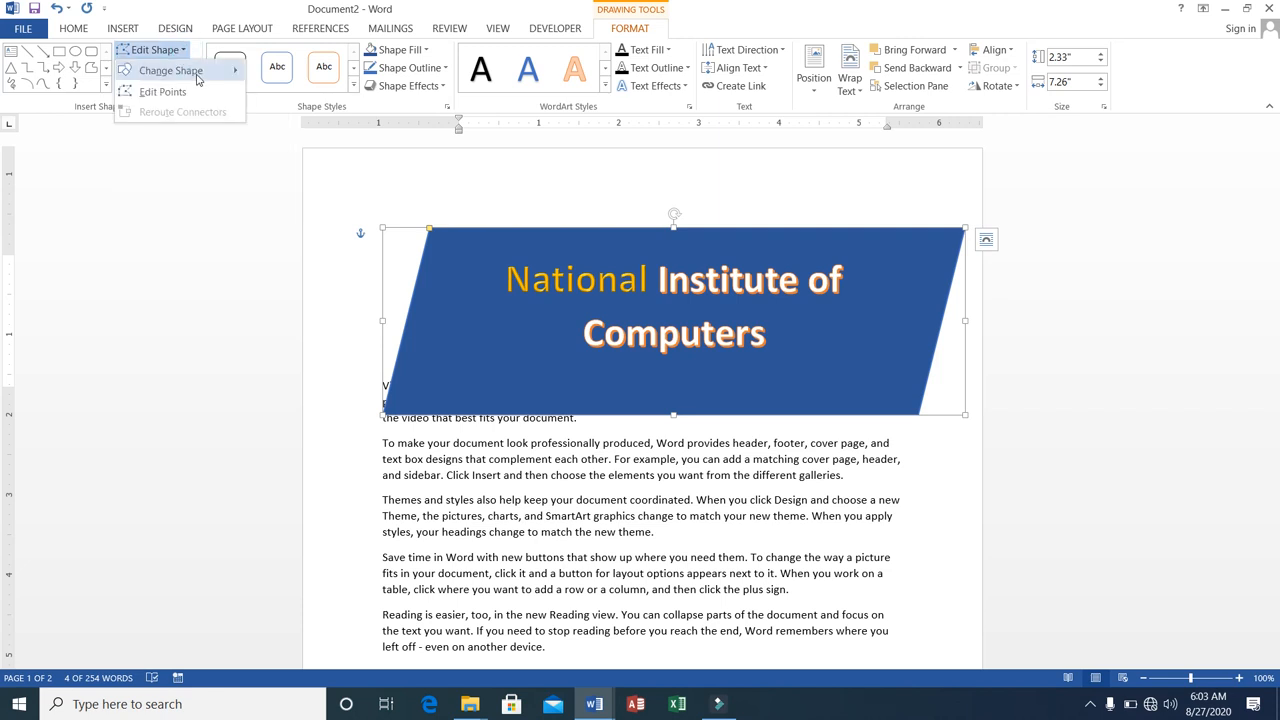
{"action": "mouse_move", "coordinate": [200, 72]}
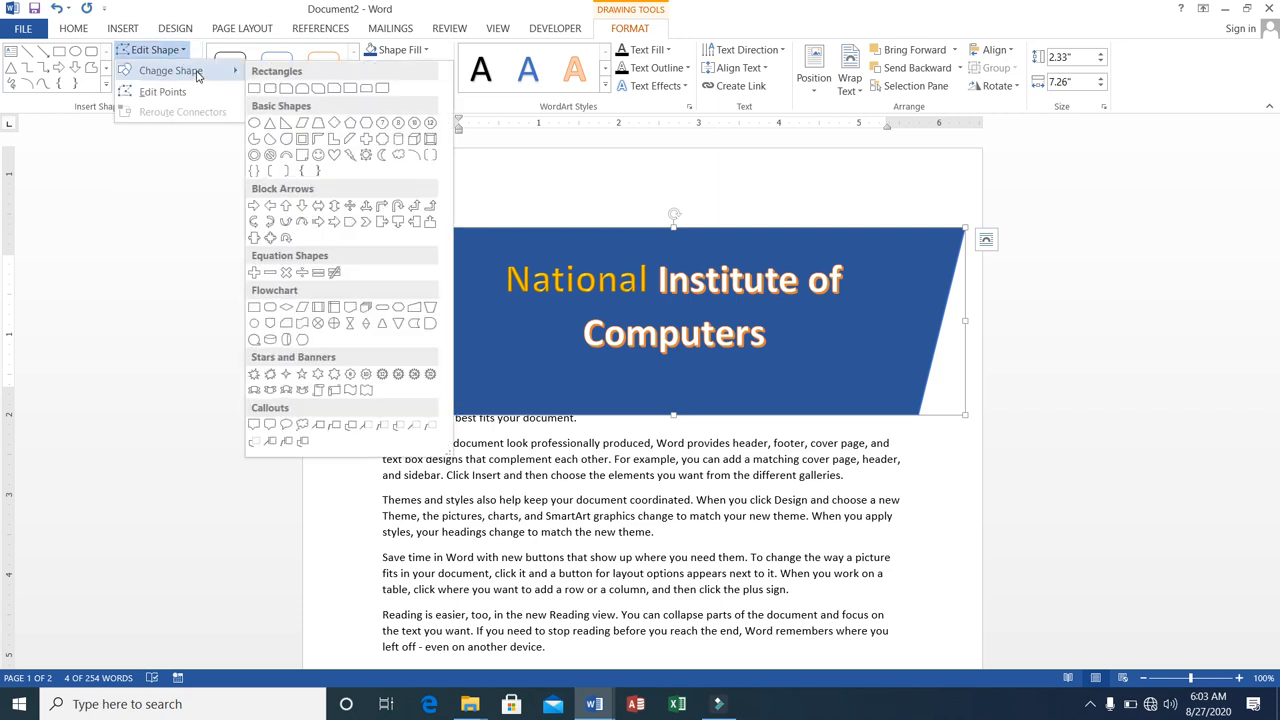
{"action": "left_click", "coordinate": [302, 155]}
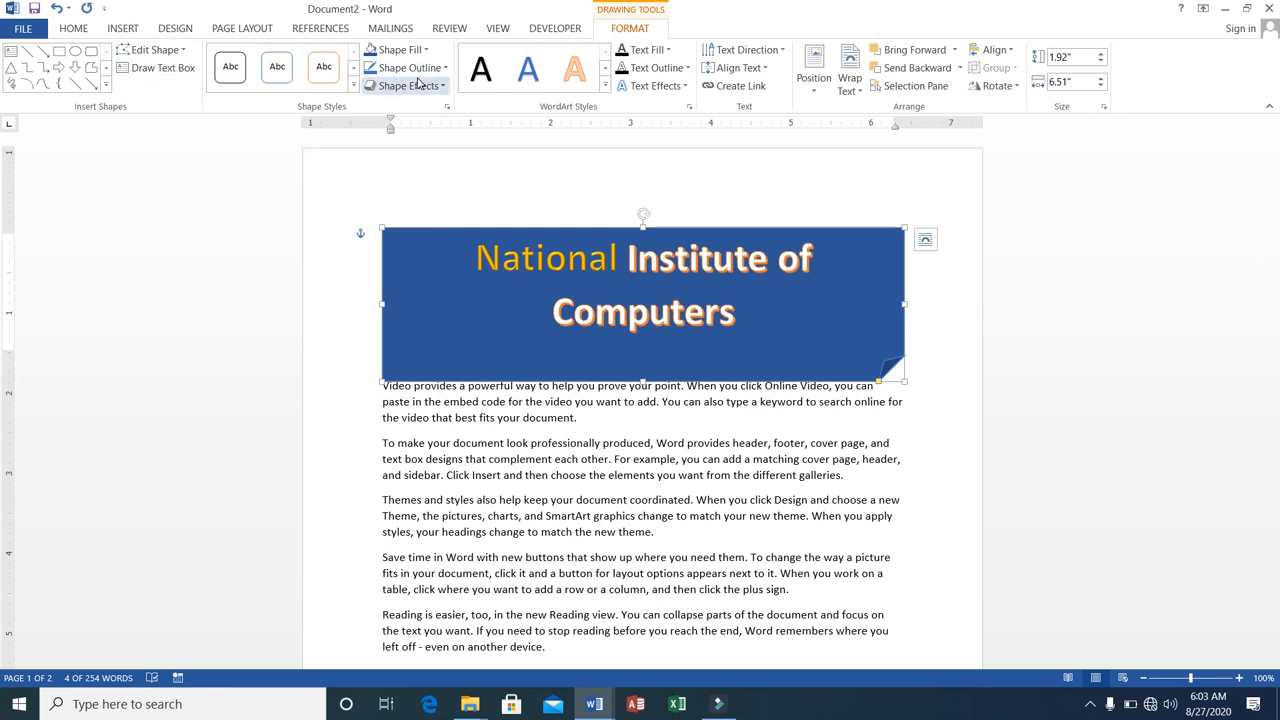
{"action": "left_click", "coordinate": [446, 68]}
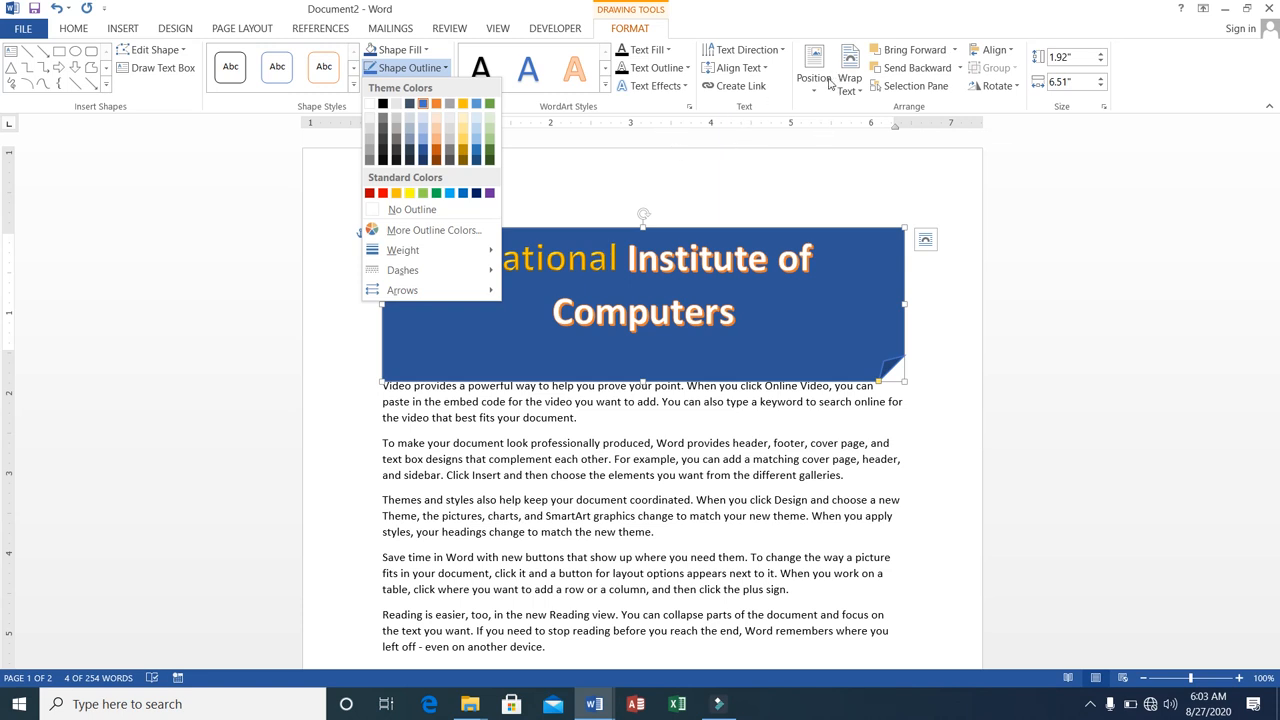
{"action": "left_click", "coordinate": [766, 314]}
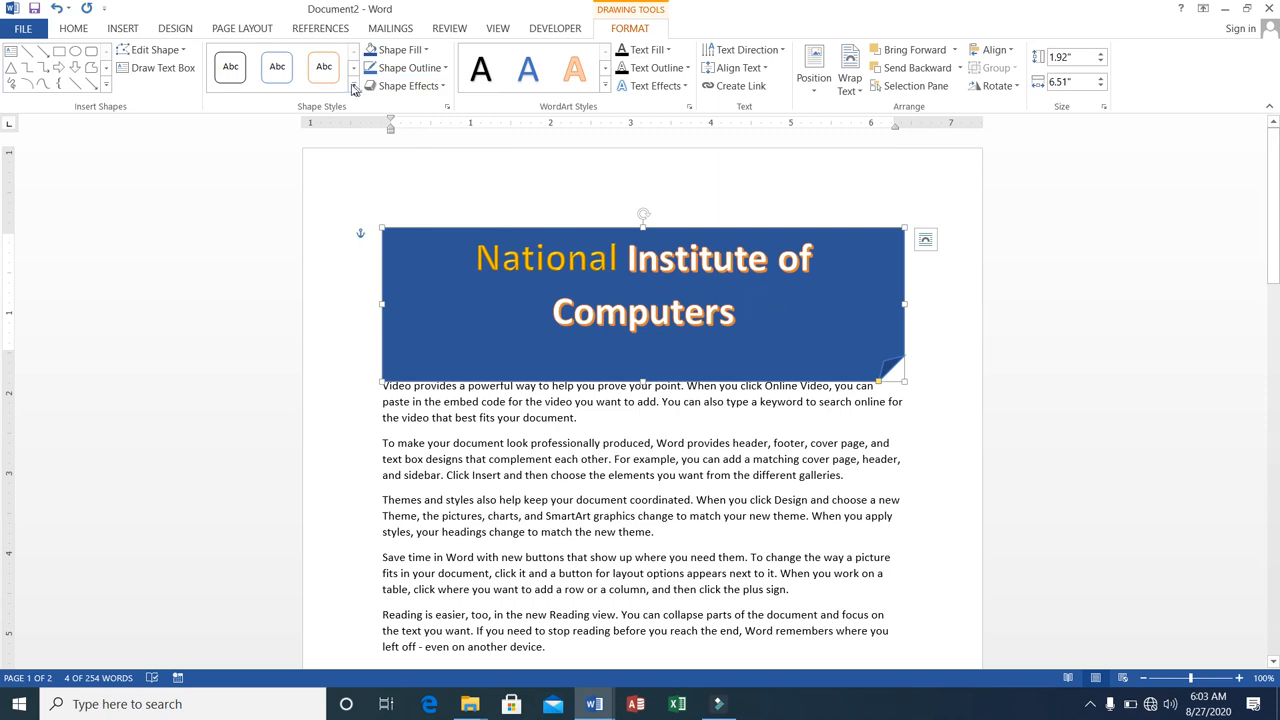
{"action": "left_click", "coordinate": [250, 30]}
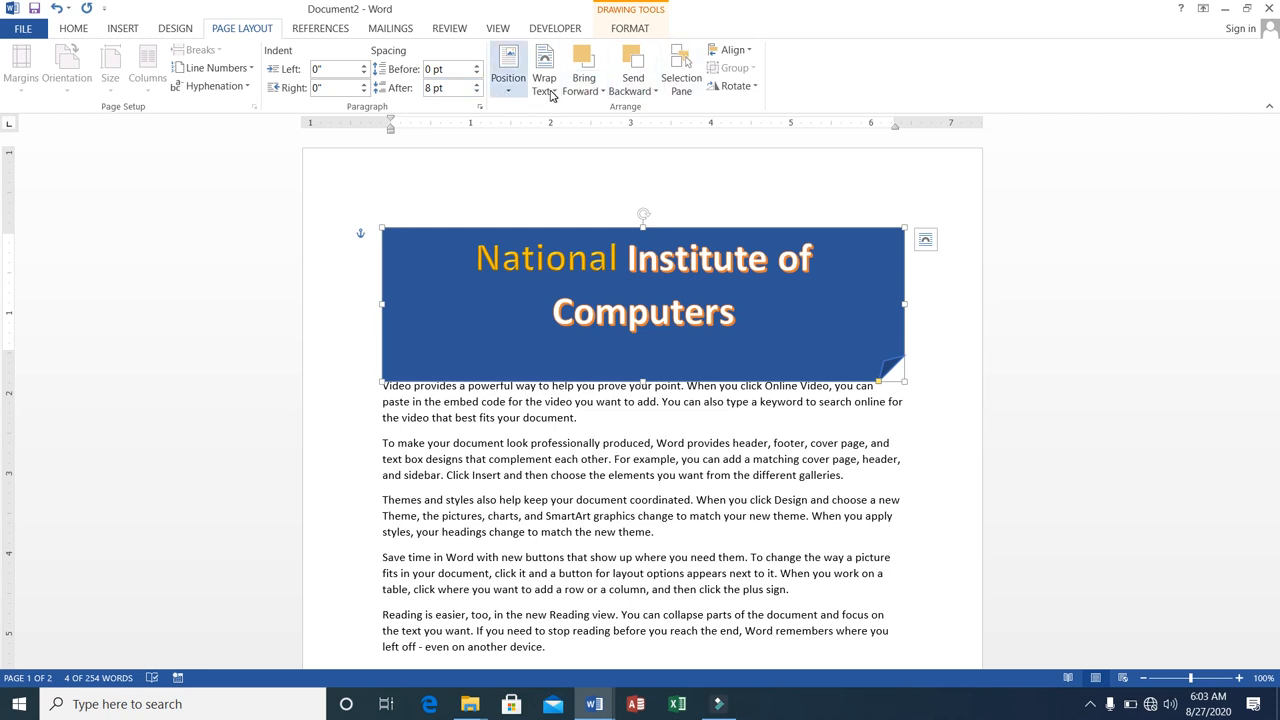
{"action": "left_click", "coordinate": [172, 28]}
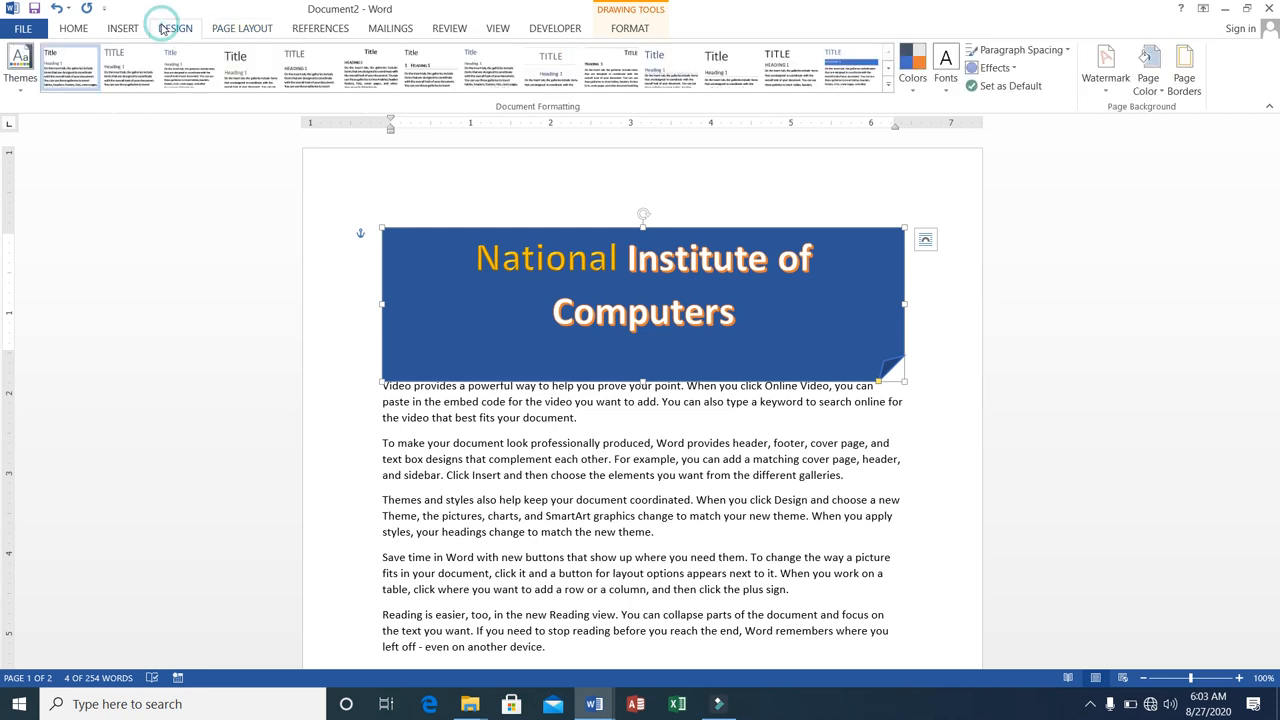
{"action": "left_click", "coordinate": [122, 28]}
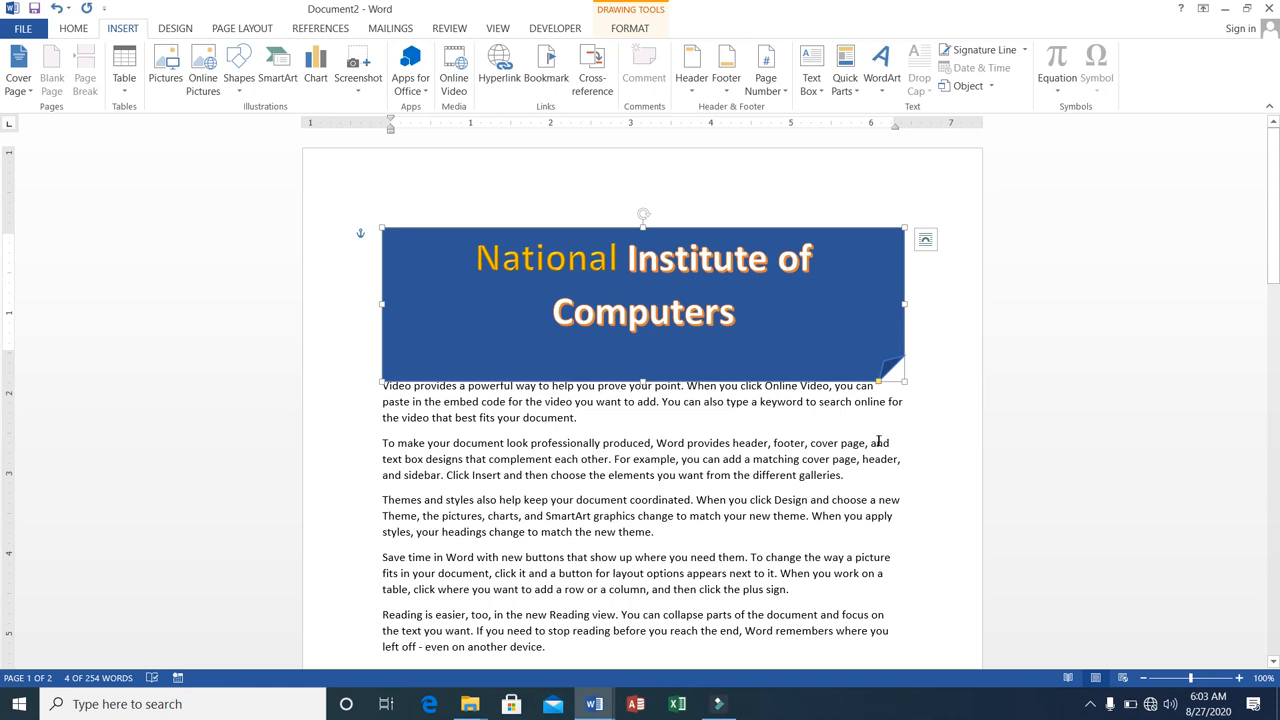
{"action": "left_click", "coordinate": [174, 28]}
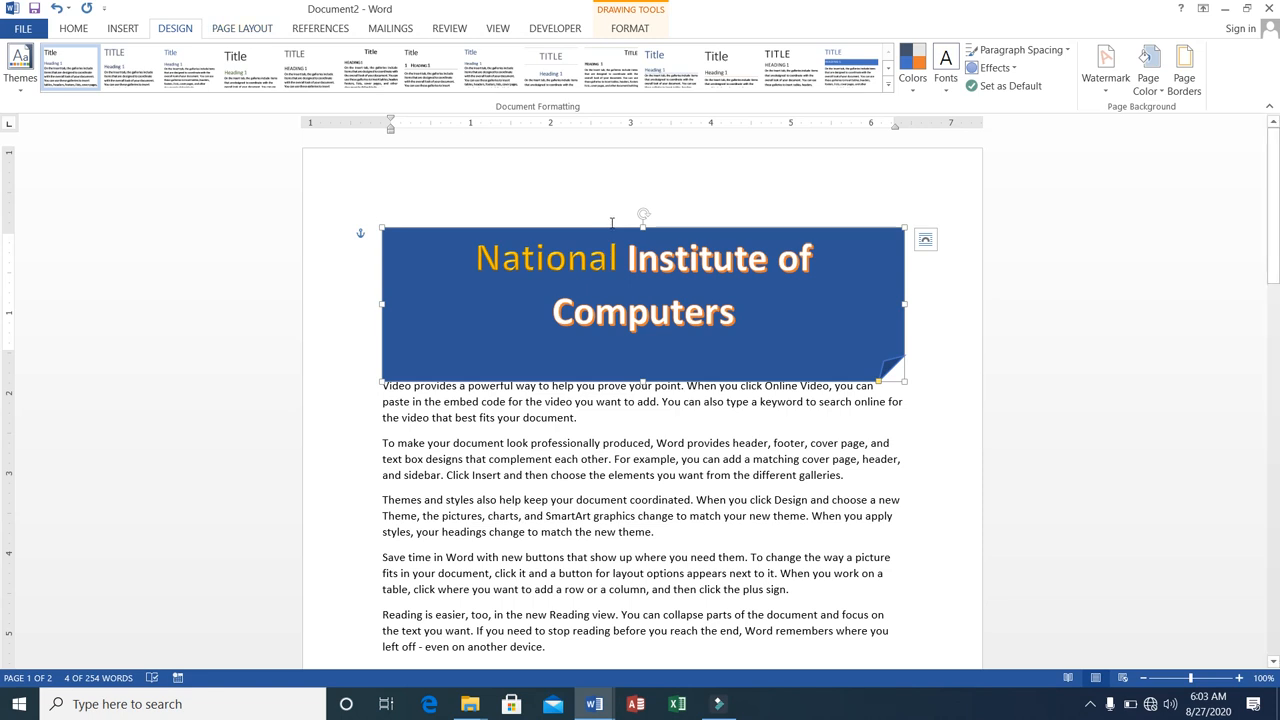
{"action": "left_click", "coordinate": [1090, 704]}
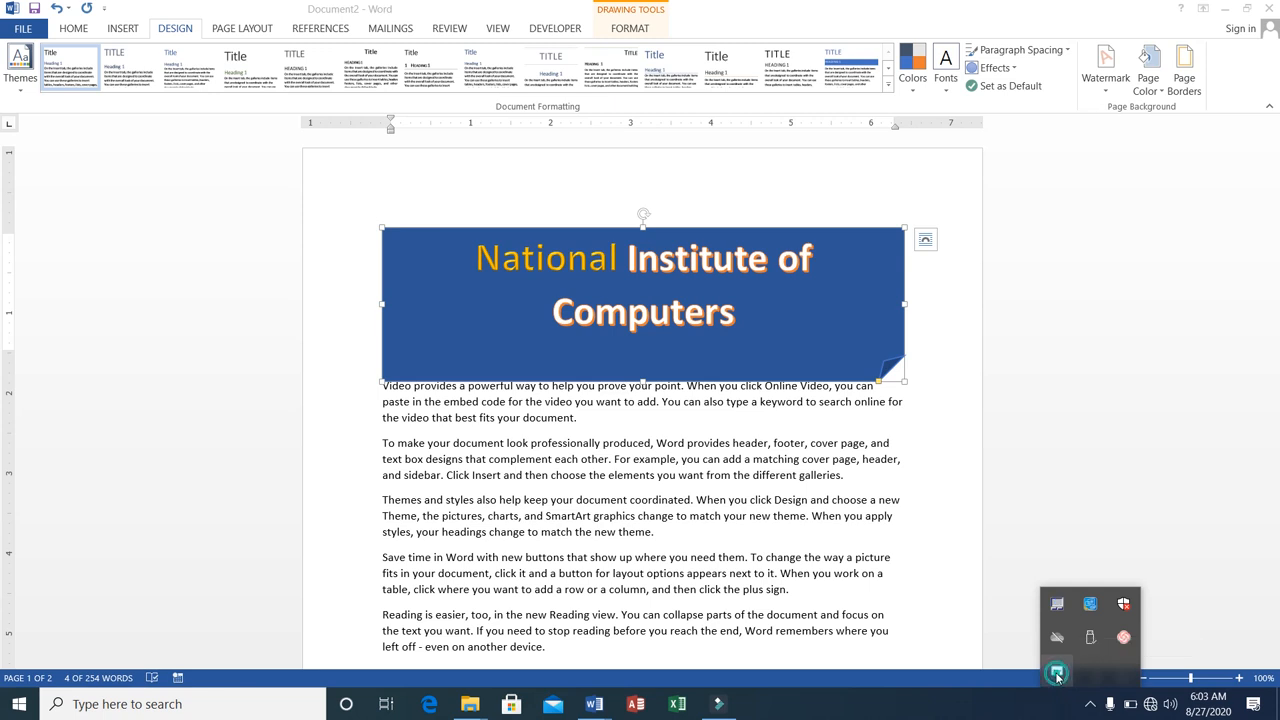
{"action": "right_click", "coordinate": [1058, 677]}
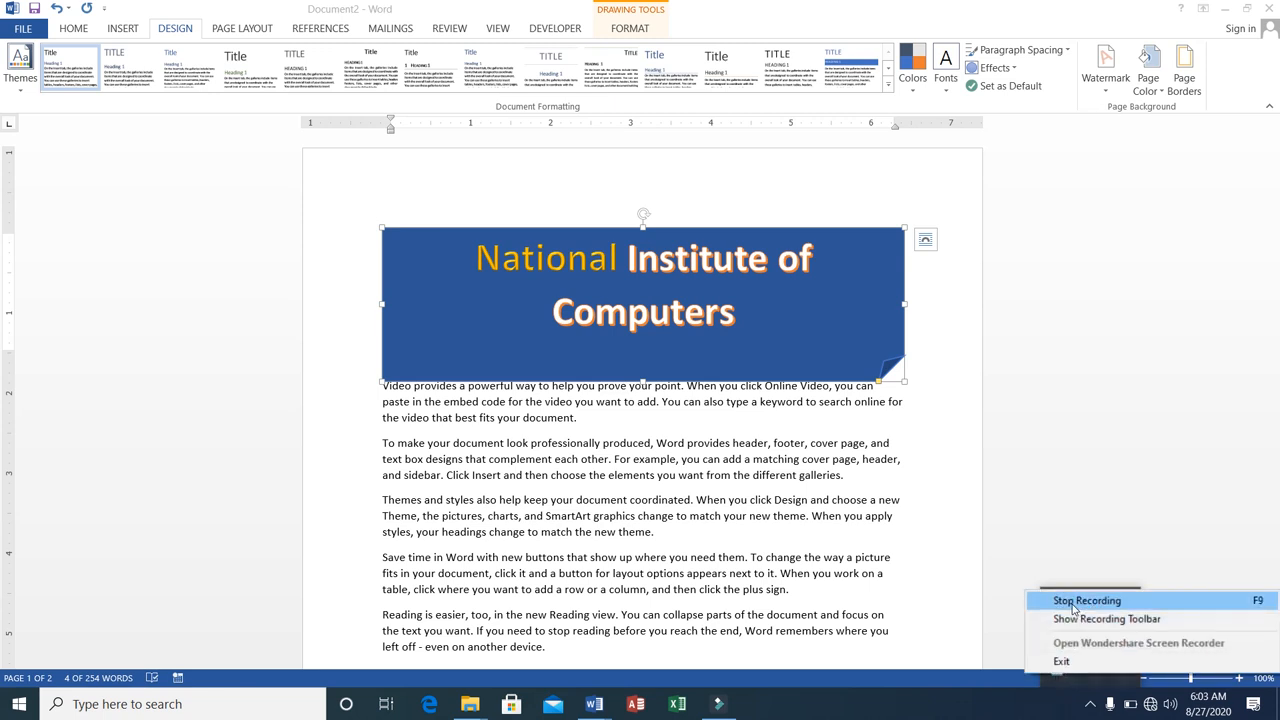